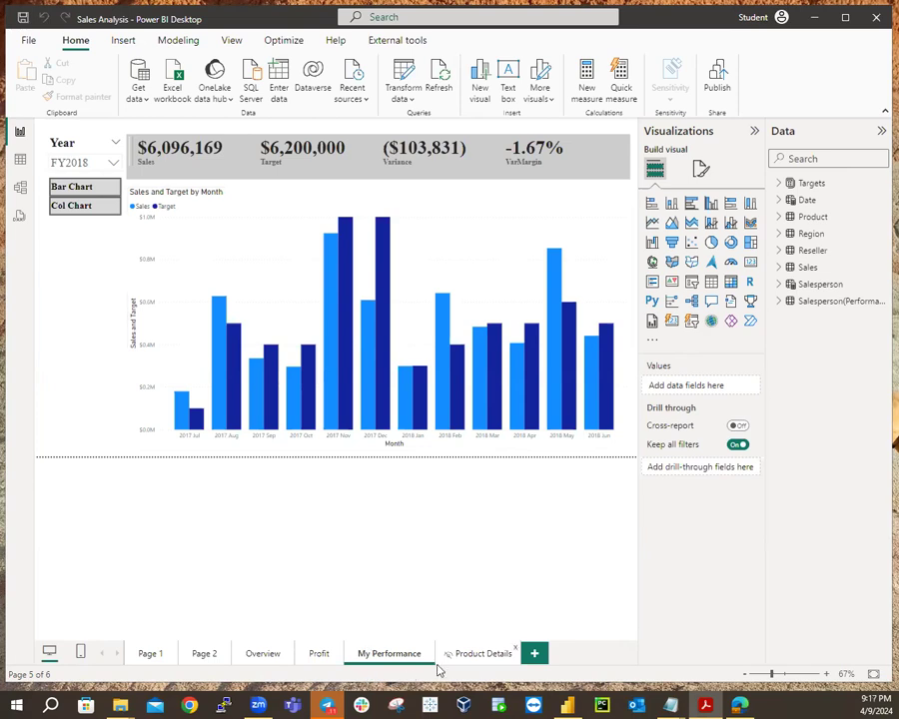
Go to the Product Details page showing the Bikes table filtered to Category Bikes.
click(479, 661)
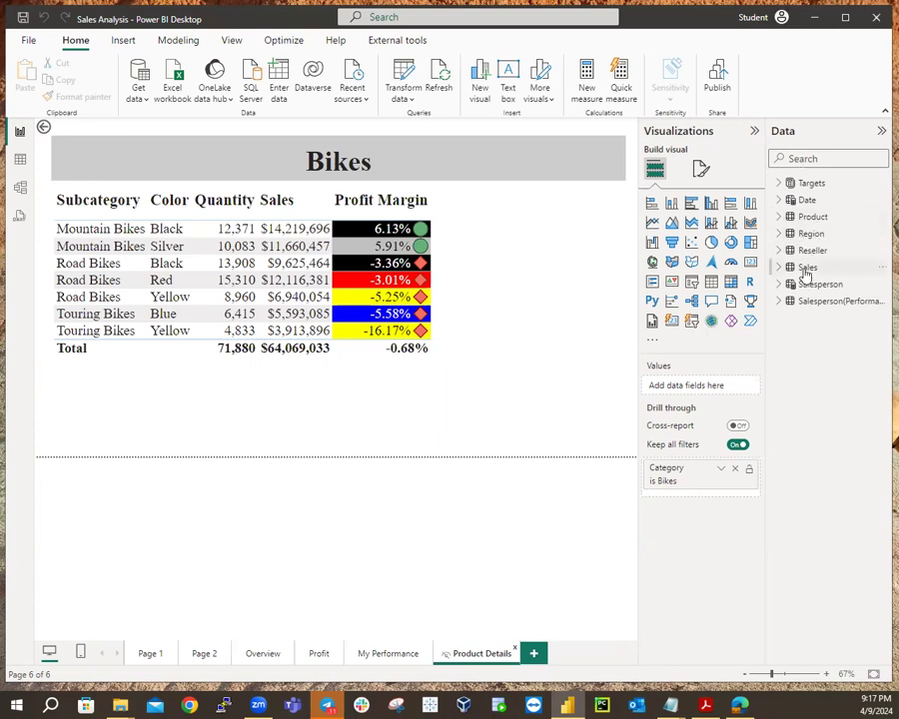
Select the Product table in the Data pane.
mouse_move(805, 272)
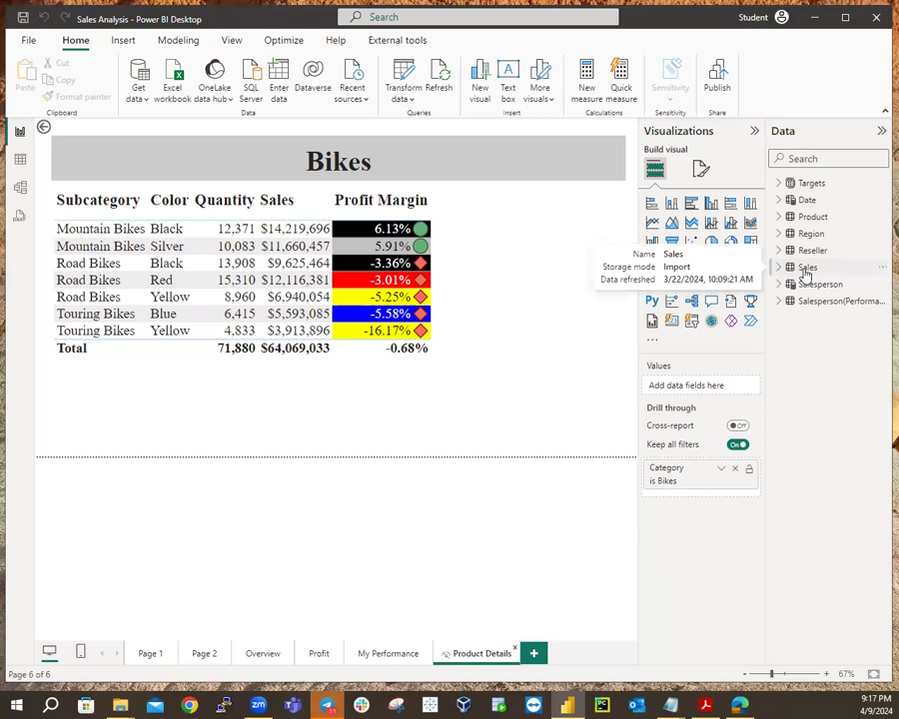
click(811, 219)
mouse_move(811, 224)
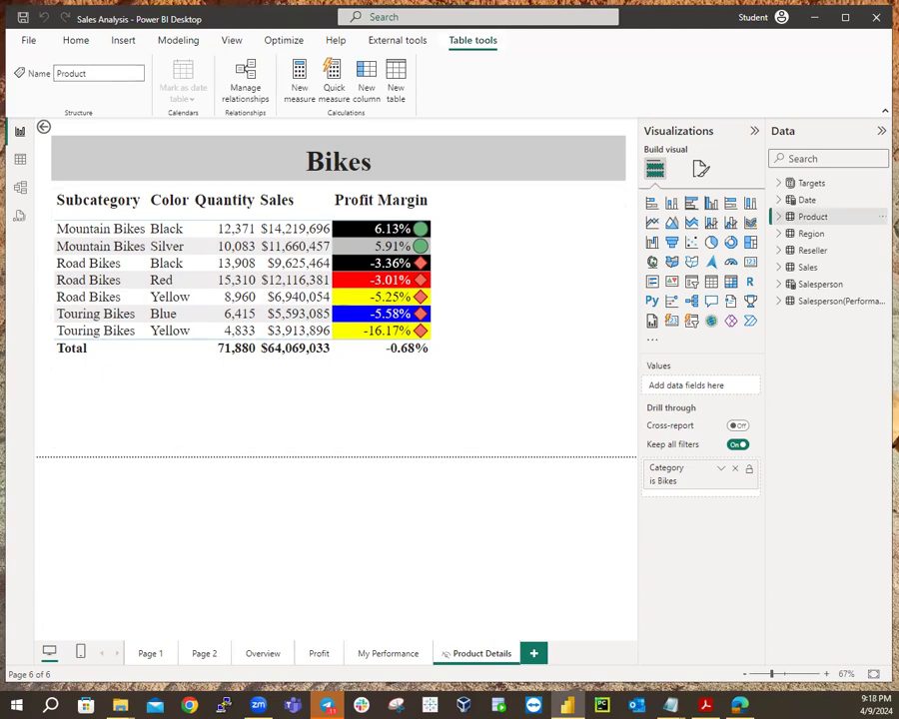
Move through the My Performance page on to the Profit page.
click(388, 654)
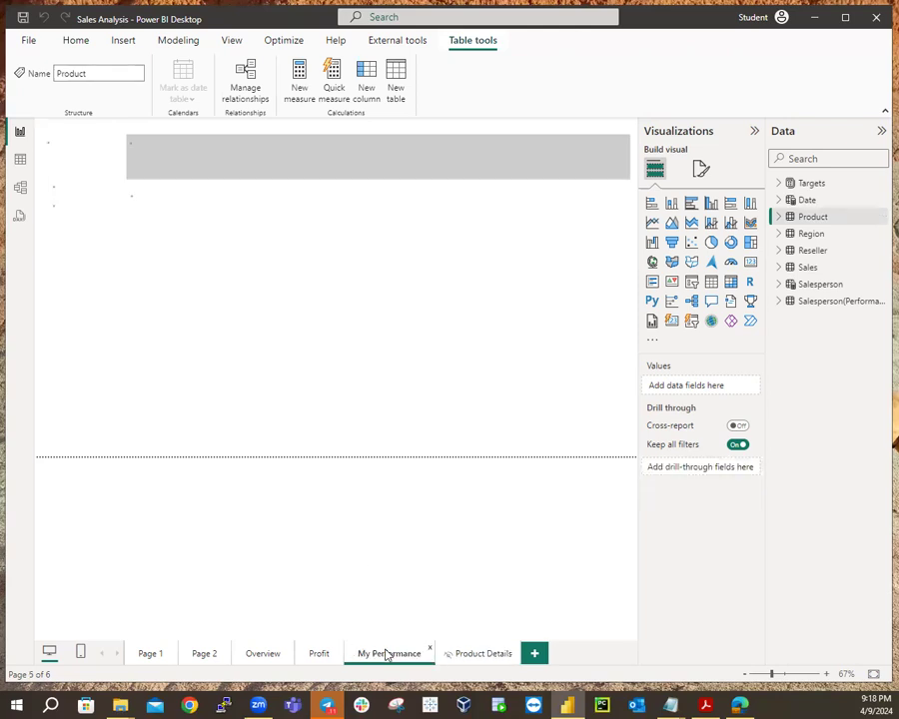
key(ctrl+Page_Up)
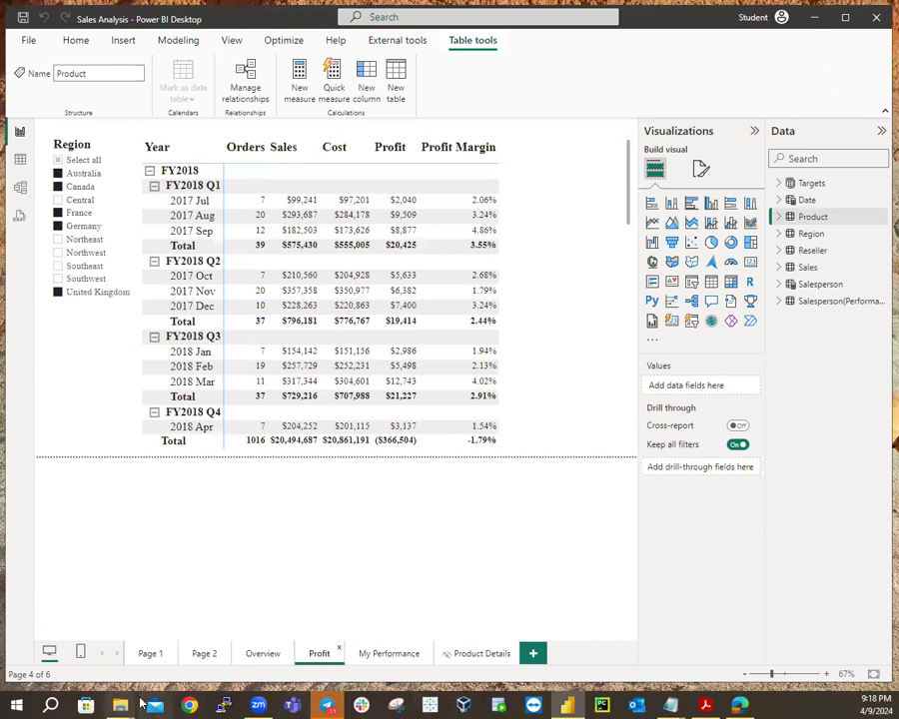
mouse_move(122, 706)
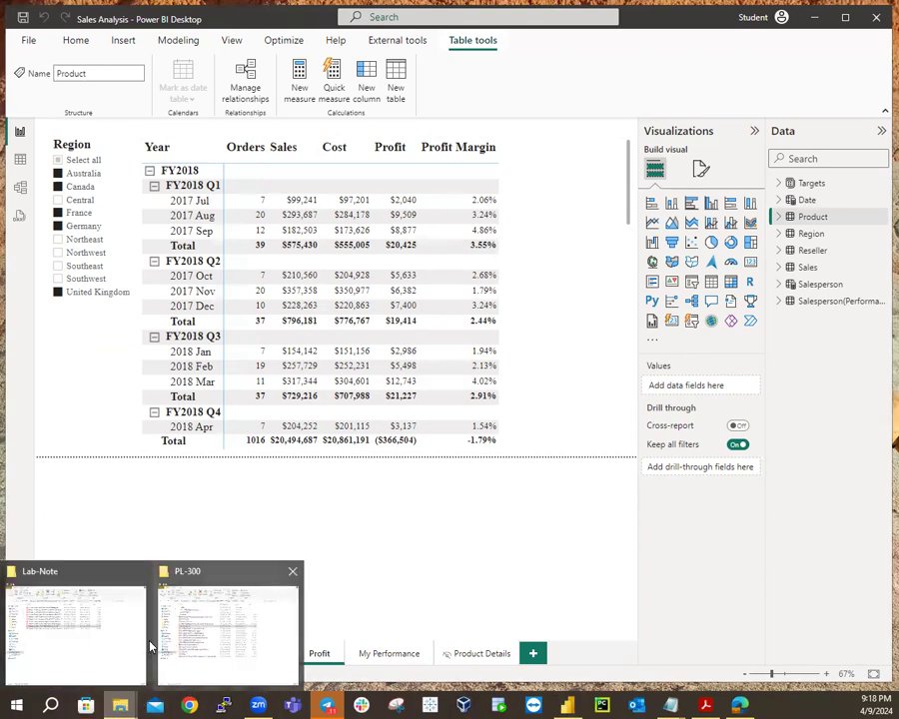
Open the Module 5 Lab05 PDF from the Lab-Note folder, then minimize Explorer.
click(150, 648)
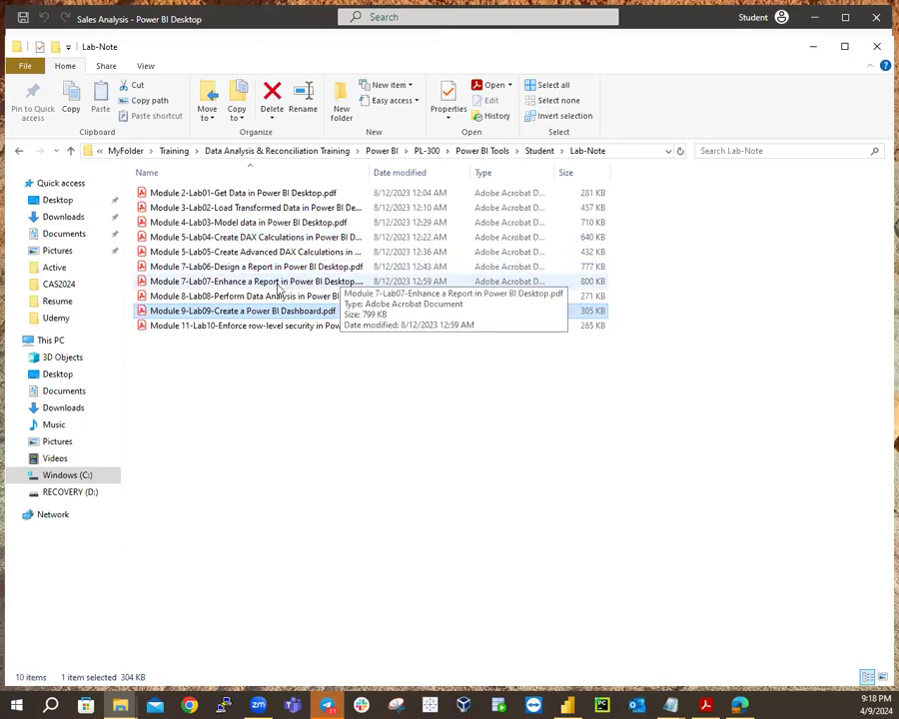
click(287, 254)
double_click(287, 254)
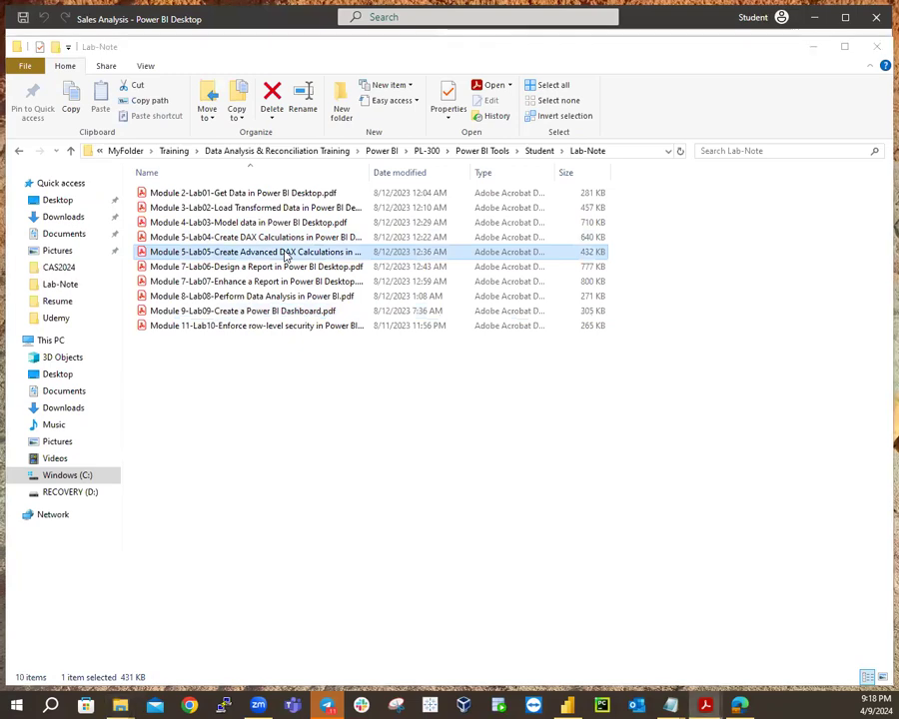
click(809, 47)
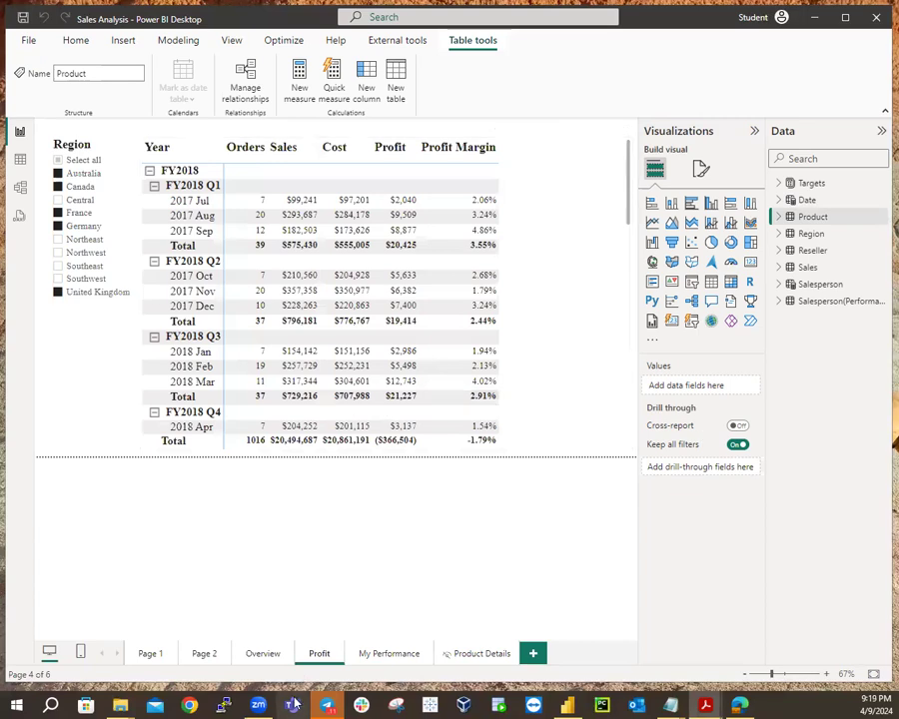
Add a new blank Page 3 and drag its tab to follow Page 1.
click(255, 655)
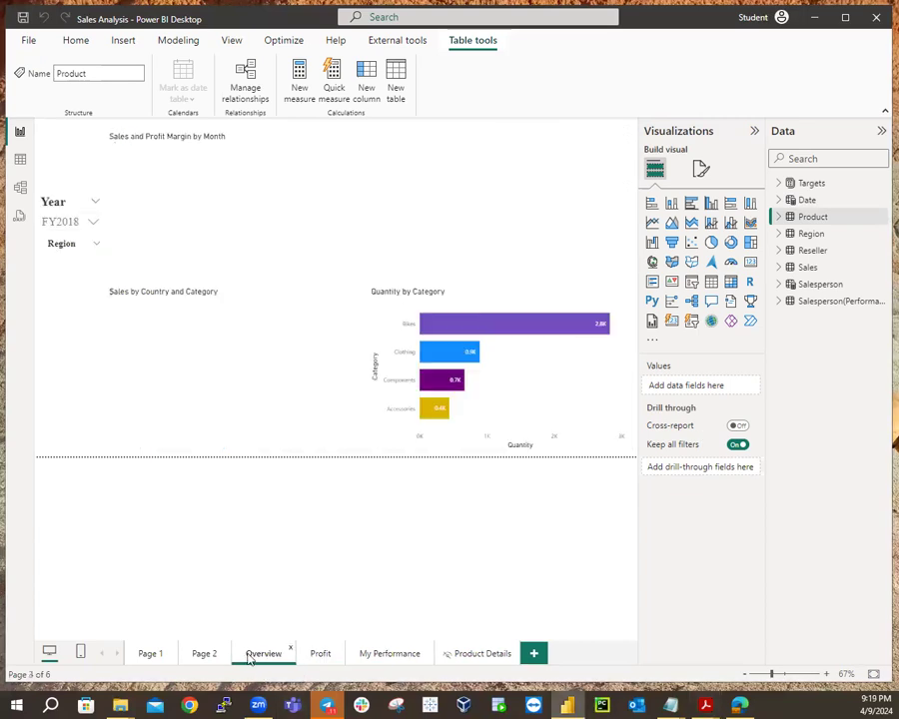
click(204, 655)
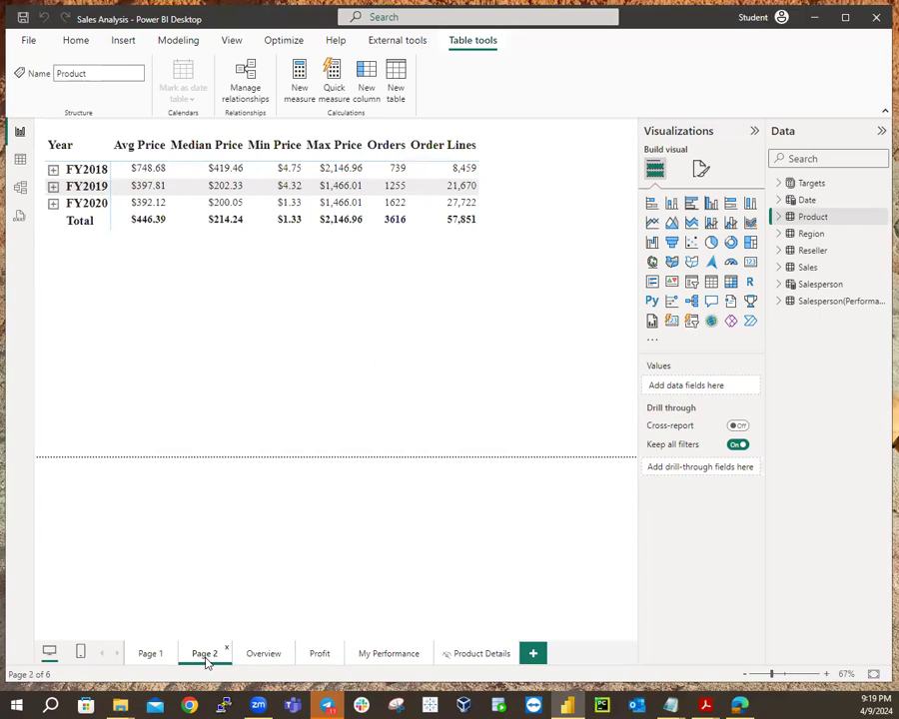
click(533, 654)
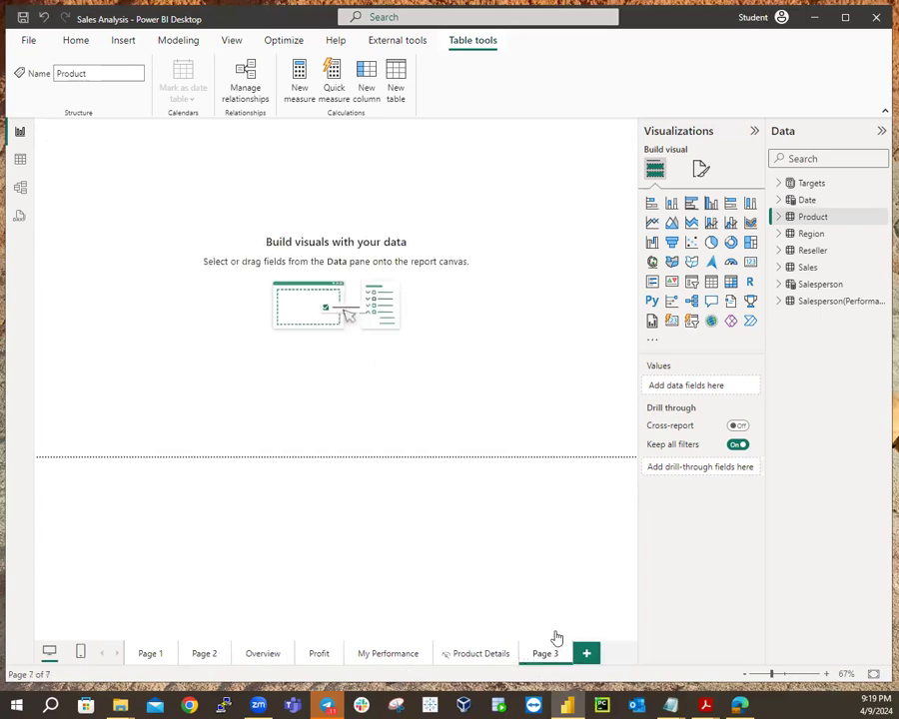
drag(550, 651, 226, 663)
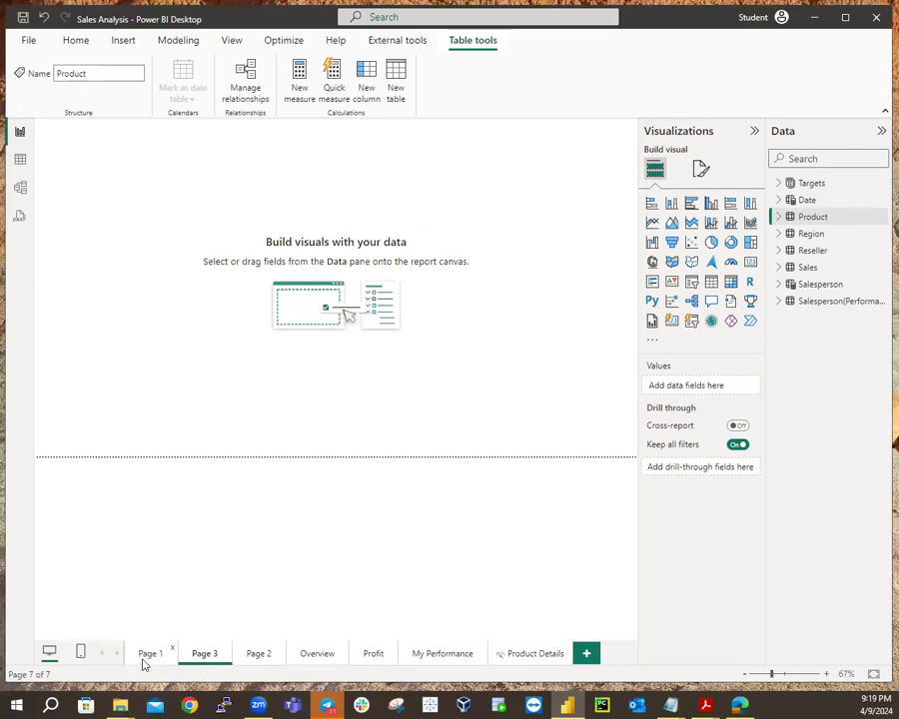
drag(197, 660, 261, 662)
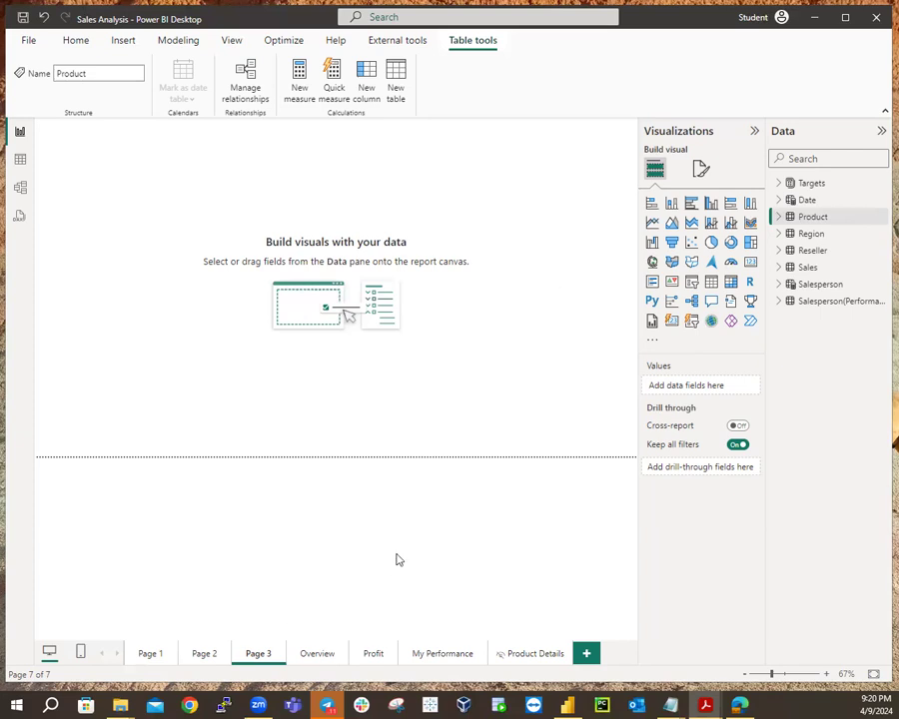
click(846, 221)
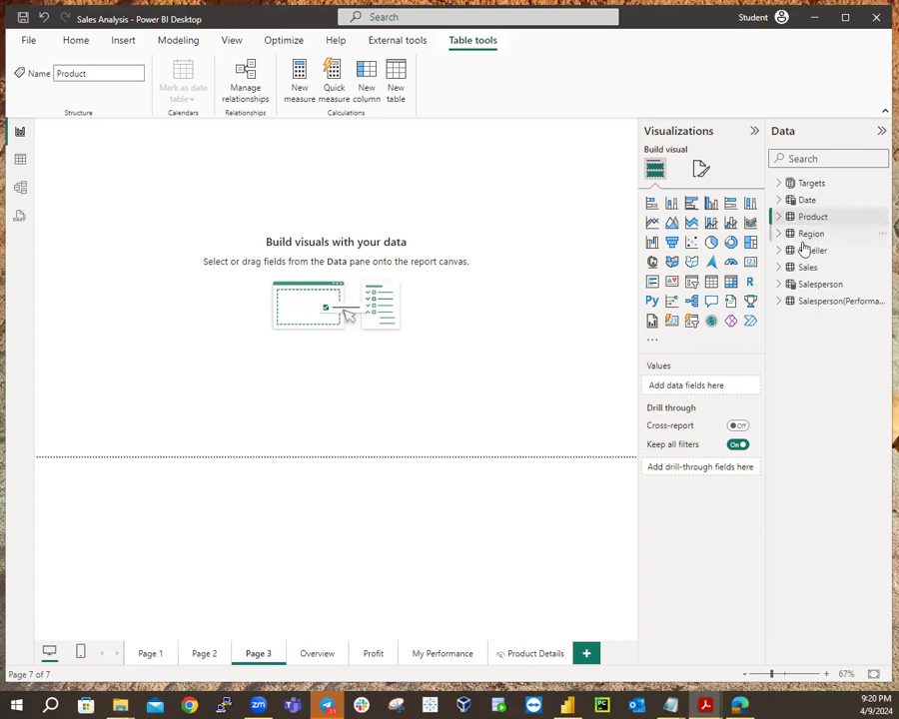
click(779, 267)
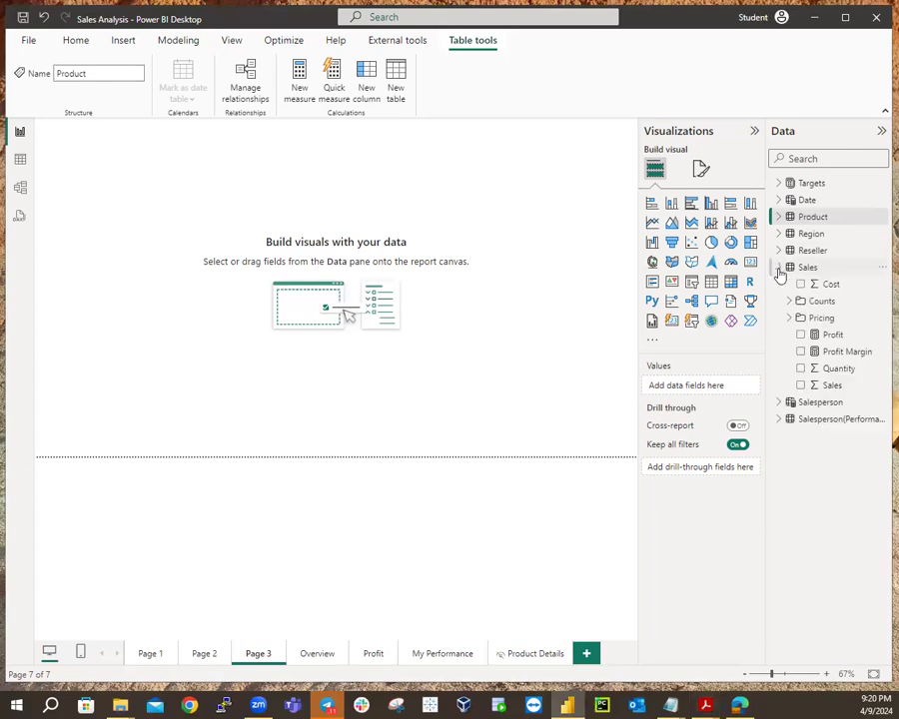
click(838, 336)
click(851, 354)
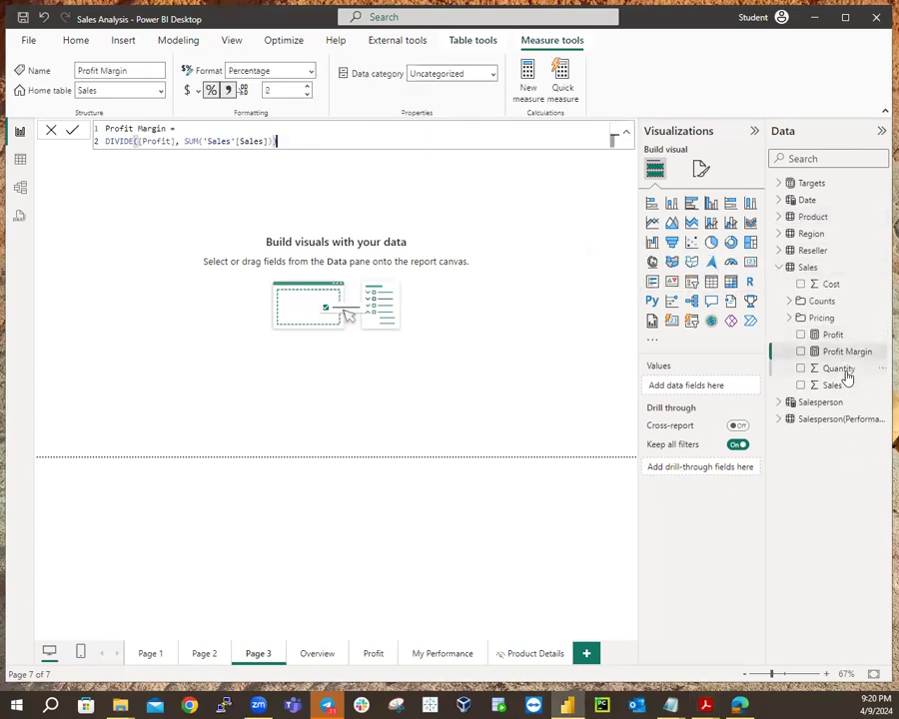
click(839, 370)
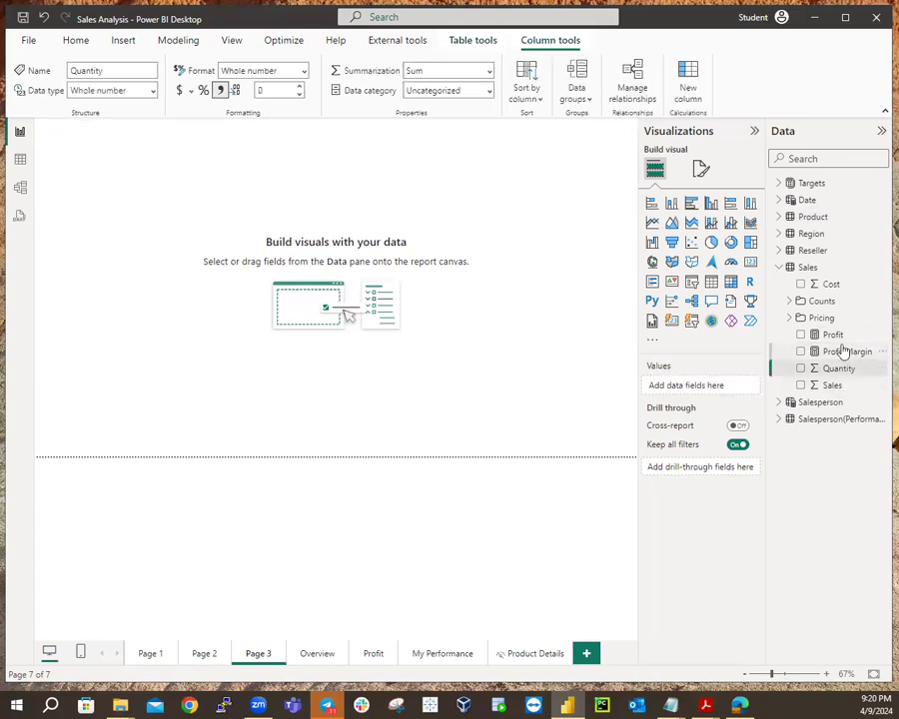
click(781, 270)
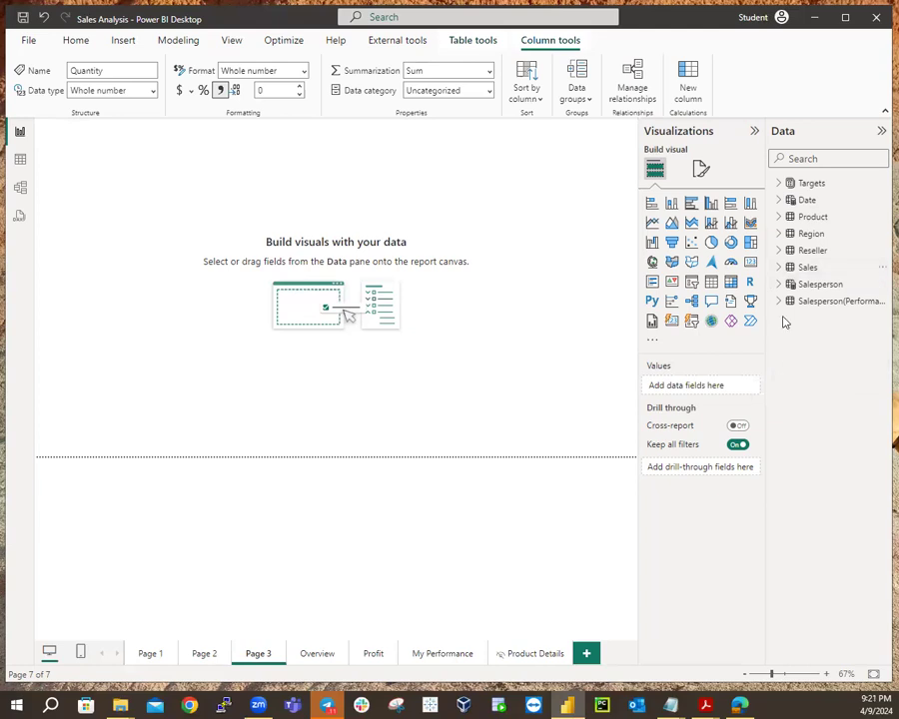
click(779, 184)
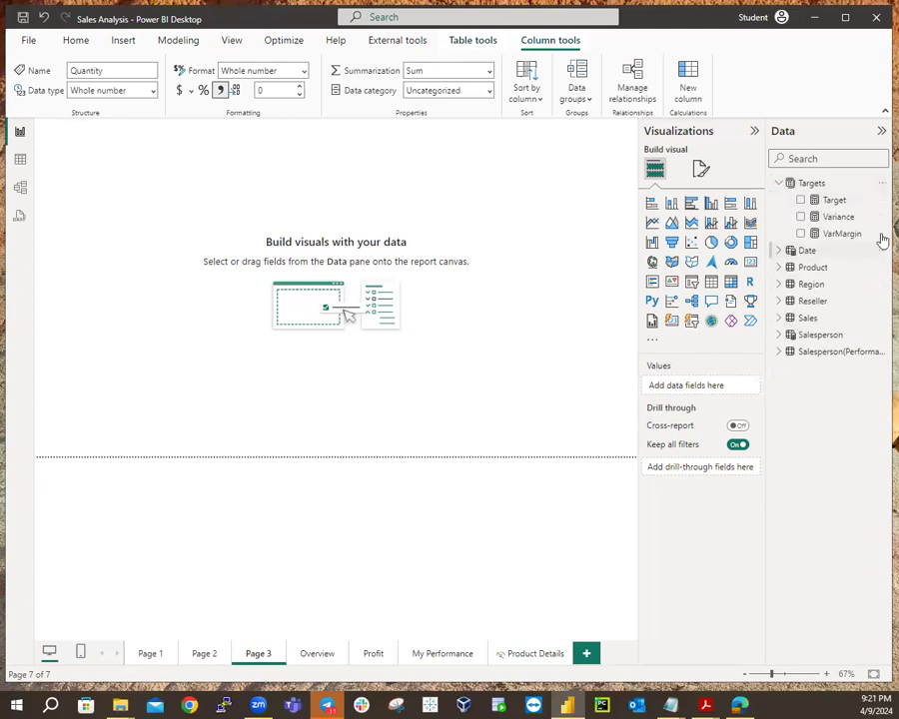
click(835, 200)
click(838, 217)
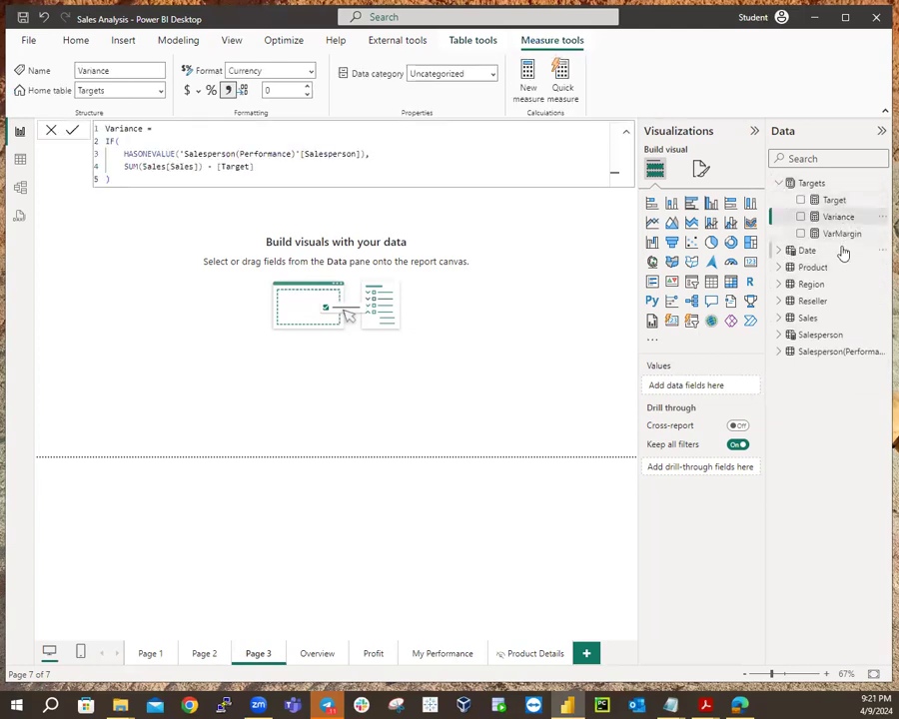
click(842, 234)
click(779, 184)
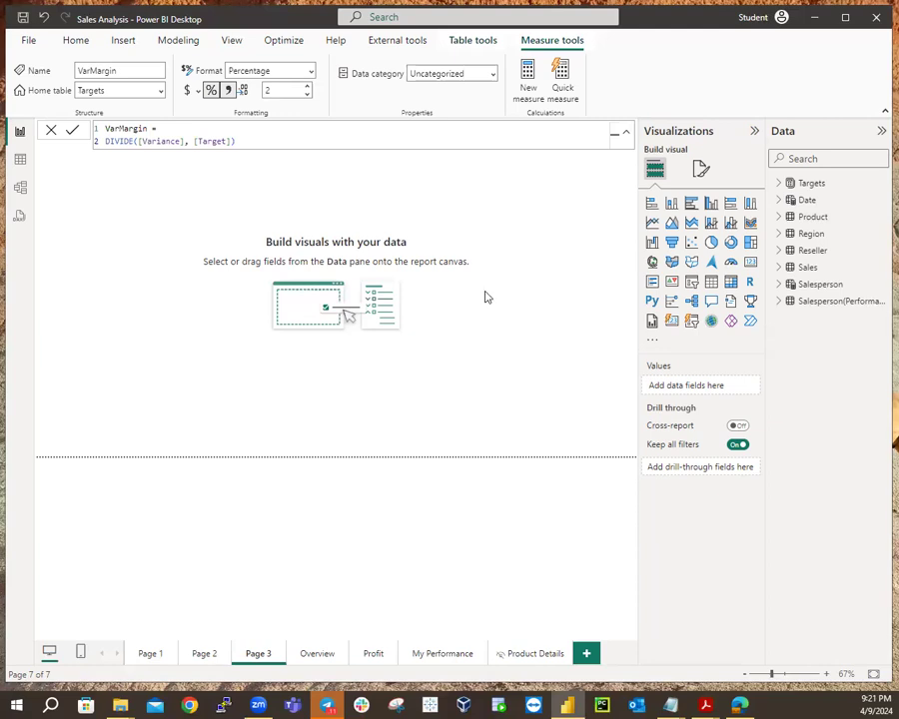
click(583, 290)
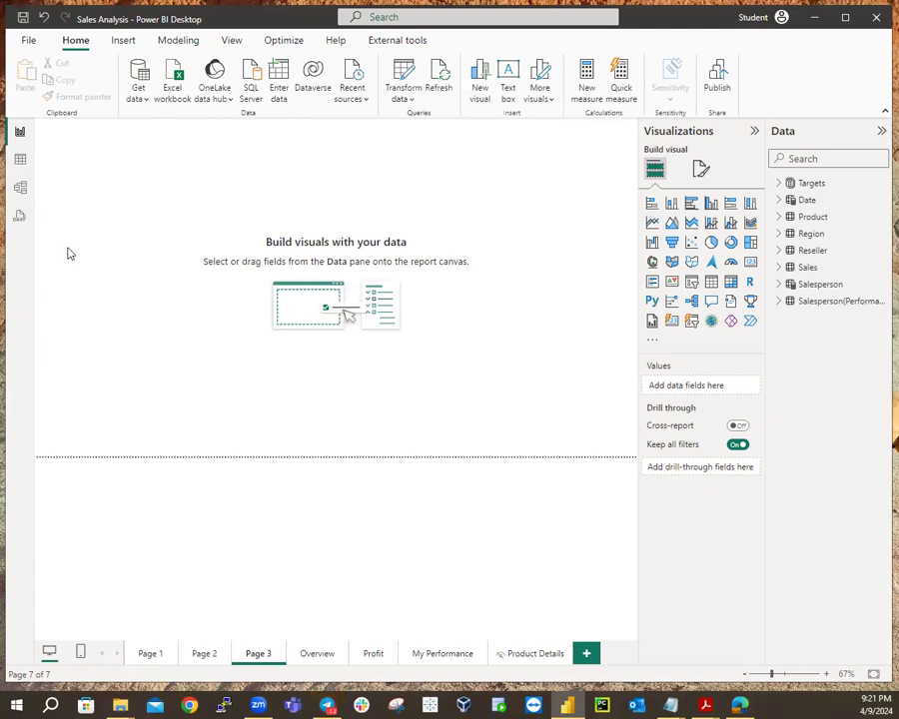
Place a matrix visual on Page 3 and enlarge it across the upper canvas.
click(730, 284)
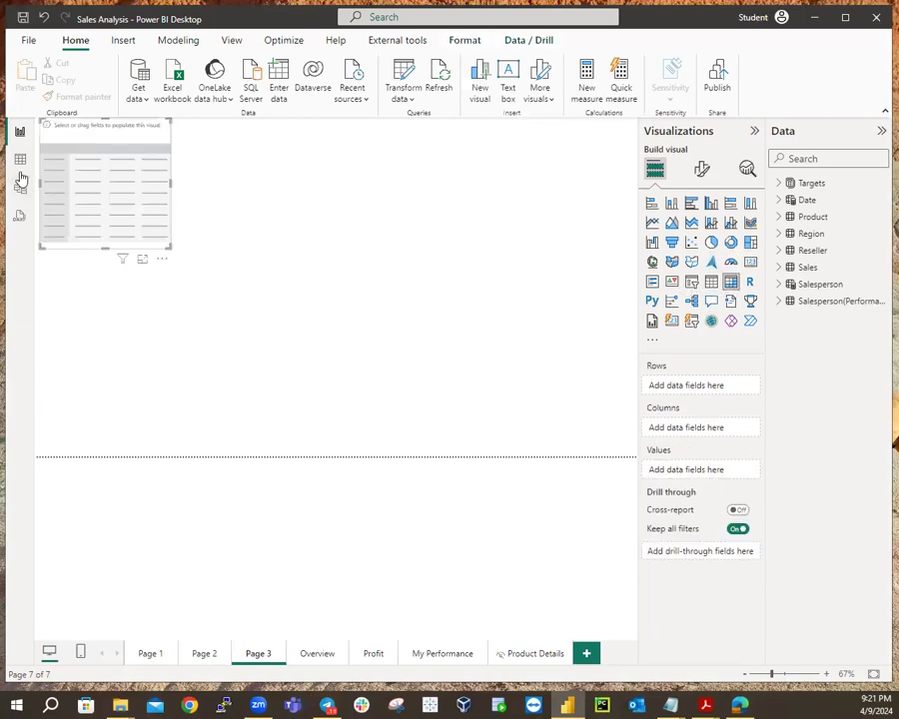
mouse_move(86, 125)
mouse_down()
mouse_move(88, 152)
mouse_move(90, 134)
mouse_move(86, 140)
mouse_up()
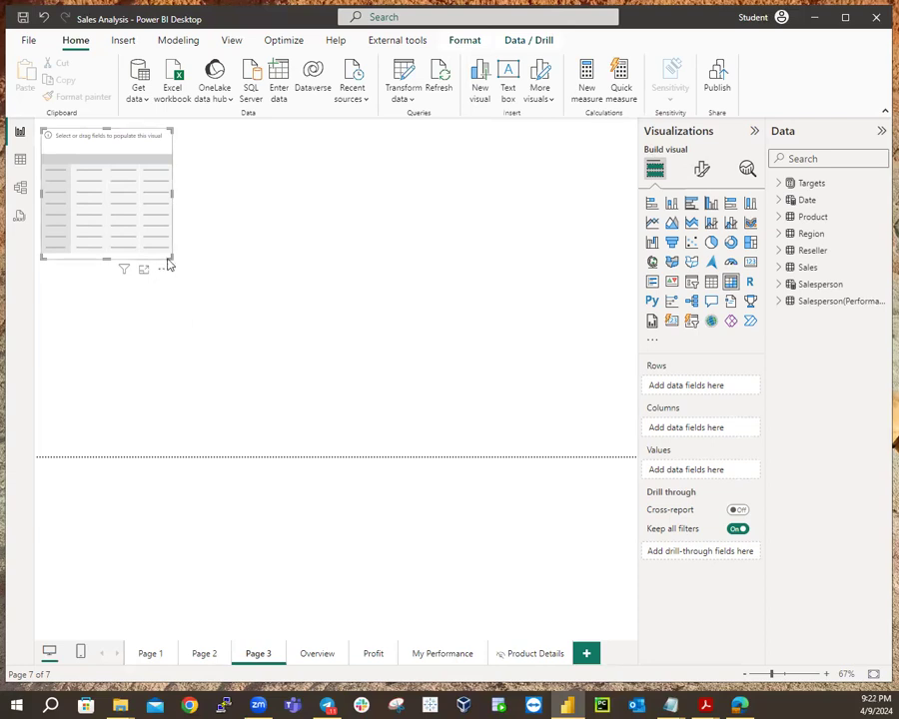
drag(172, 257, 569, 428)
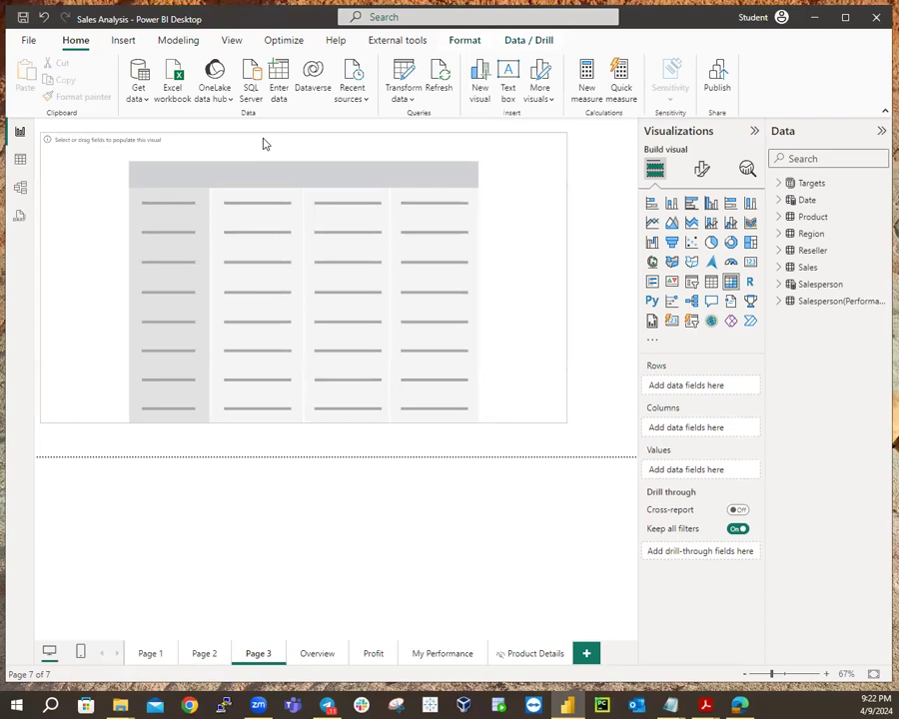
drag(563, 419, 631, 455)
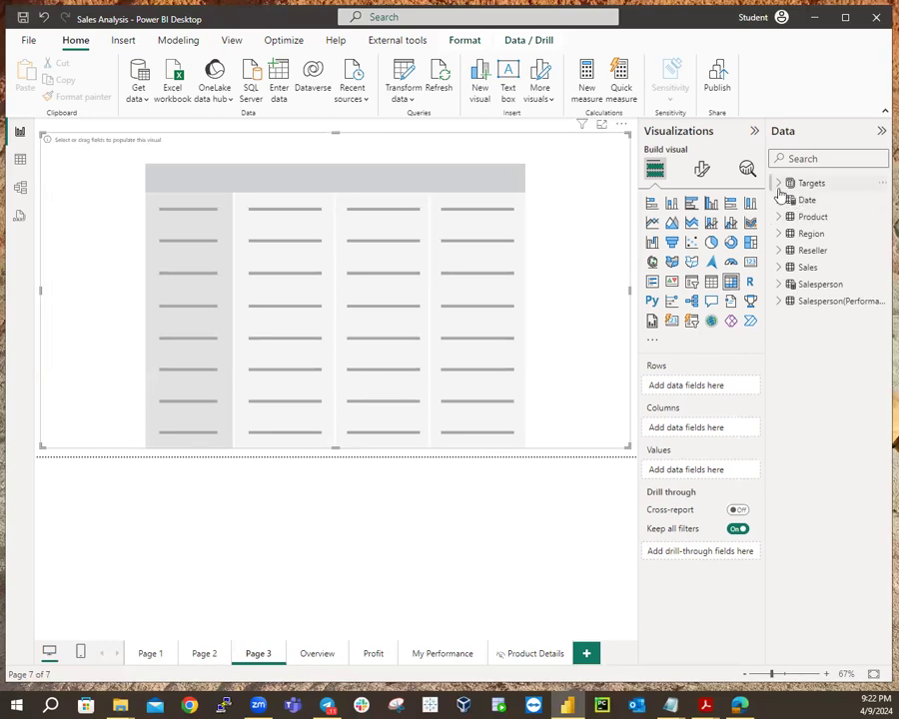
Use the Region table's Regions hierarchy as matrix rows: Europe, North America, Pacific.
click(812, 236)
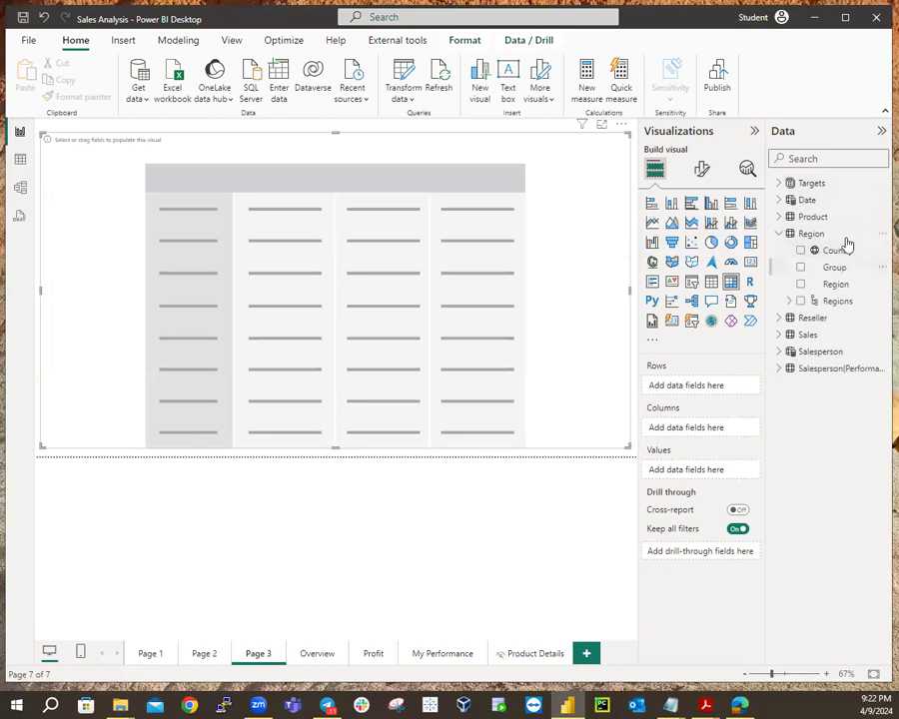
click(800, 302)
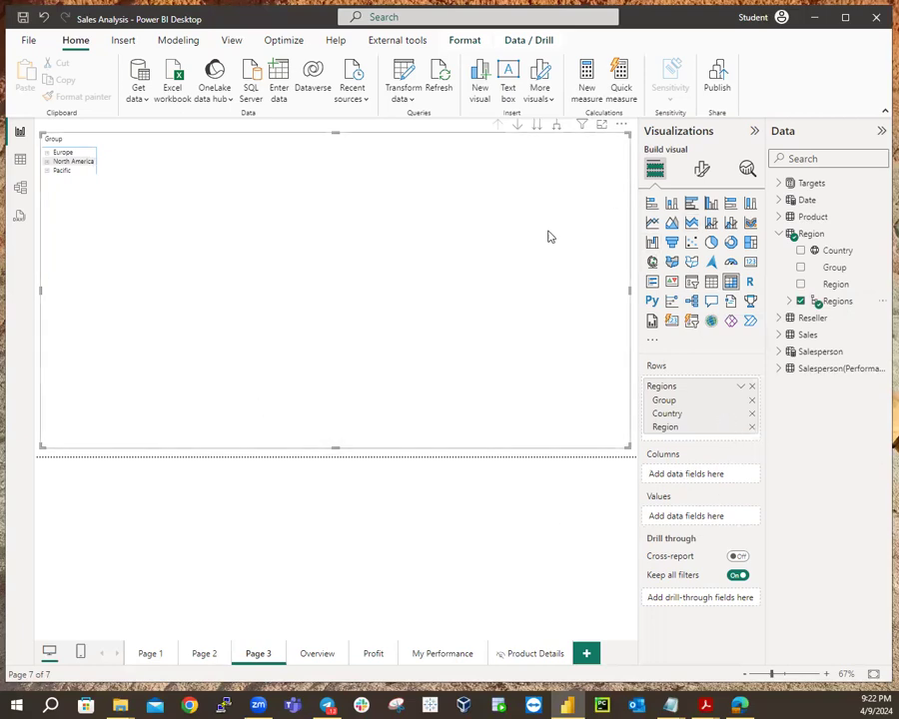
click(702, 169)
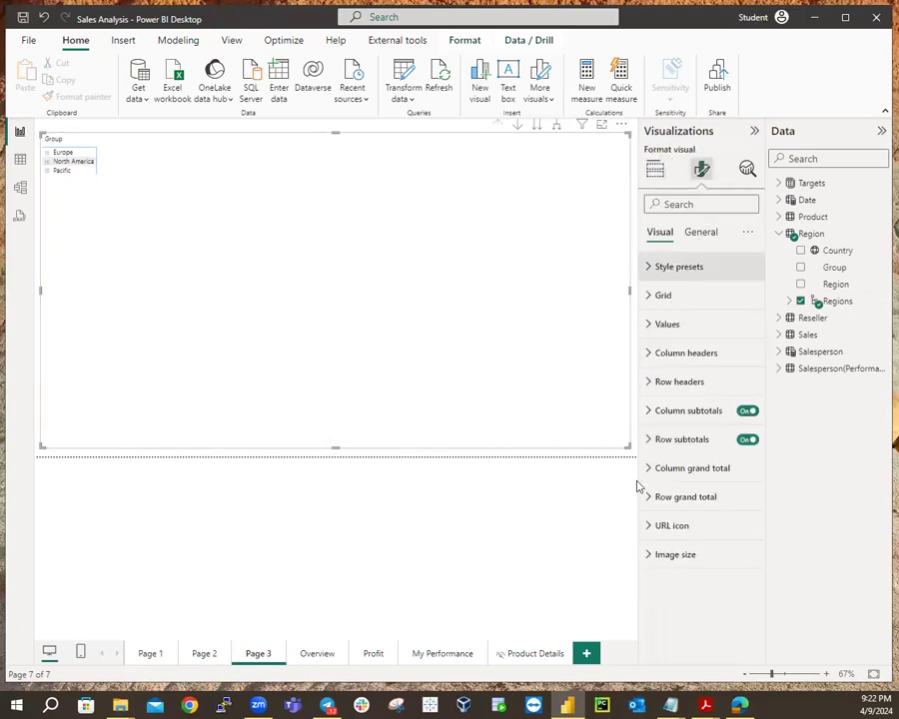
Format the matrix column headers as bold Times New Roman, size 25.
click(648, 355)
click(702, 424)
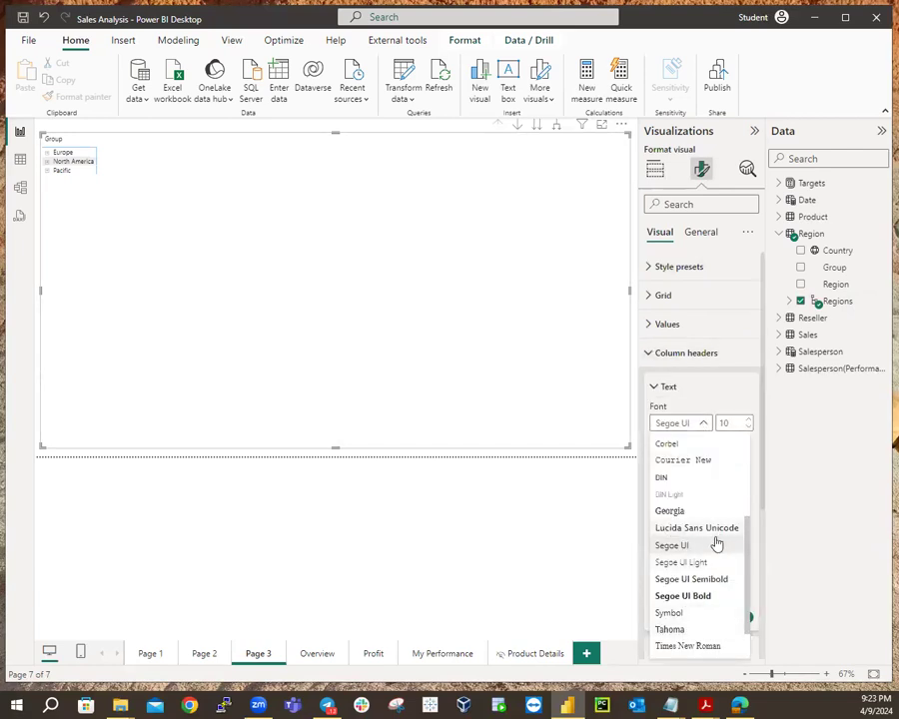
click(721, 647)
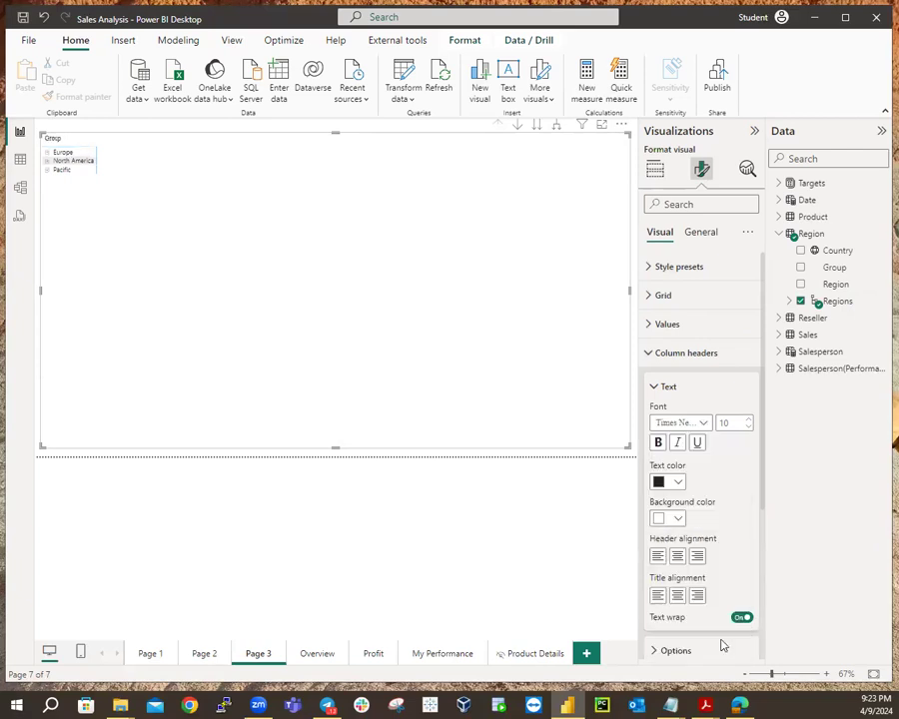
double_click(727, 423)
text(25)
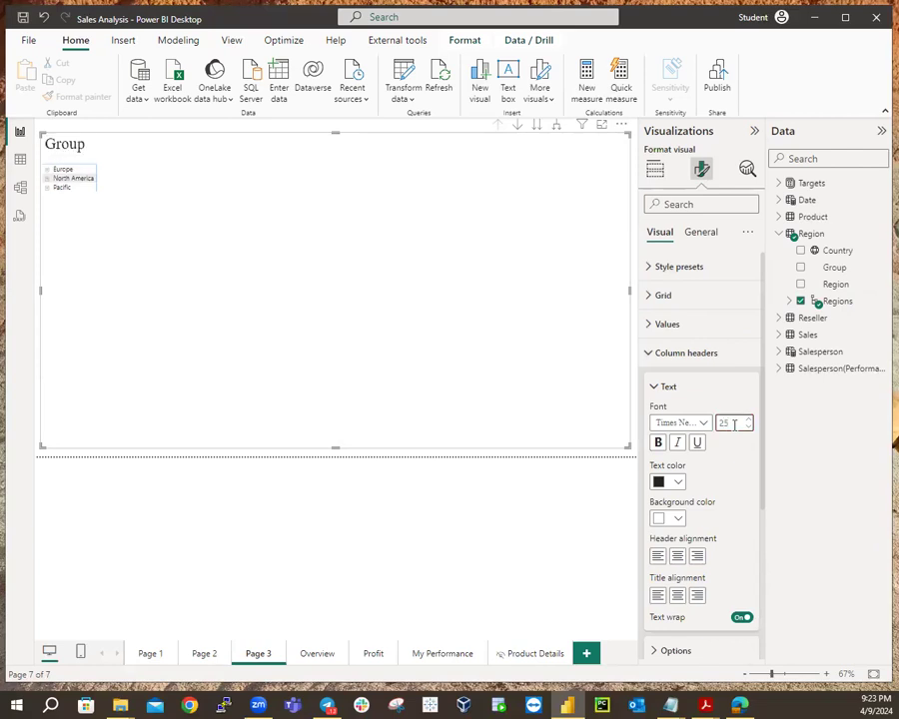
click(659, 446)
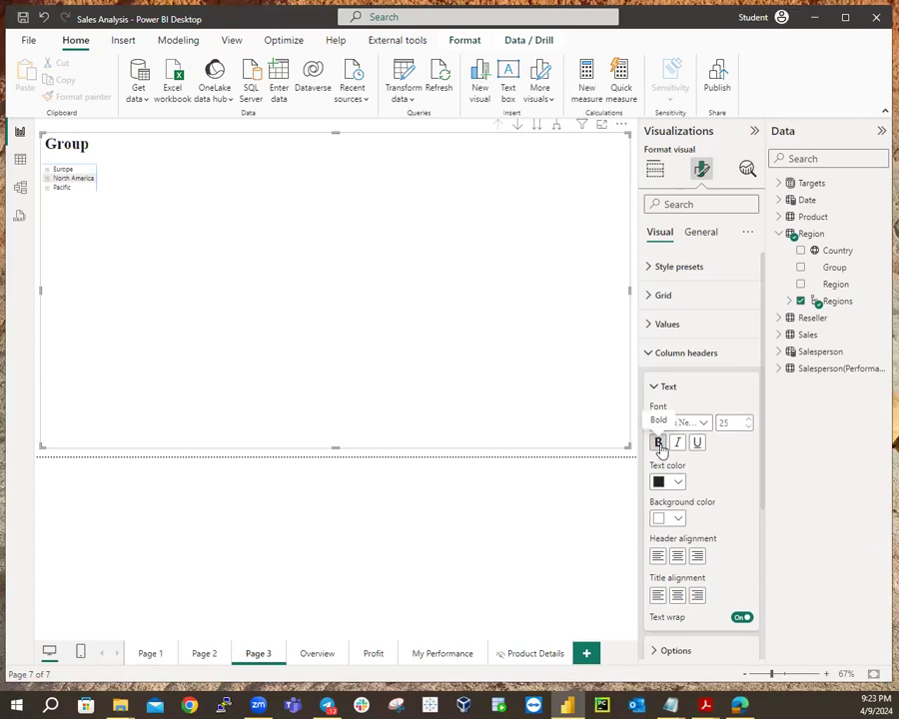
click(650, 356)
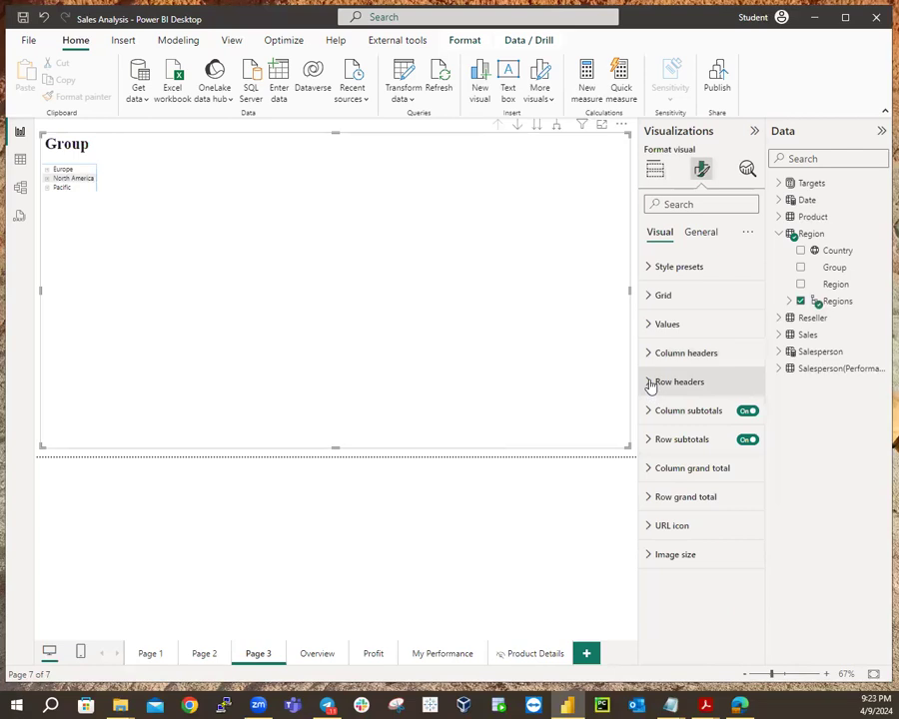
Format the matrix row headers as bold Times New Roman, size 20.
click(651, 384)
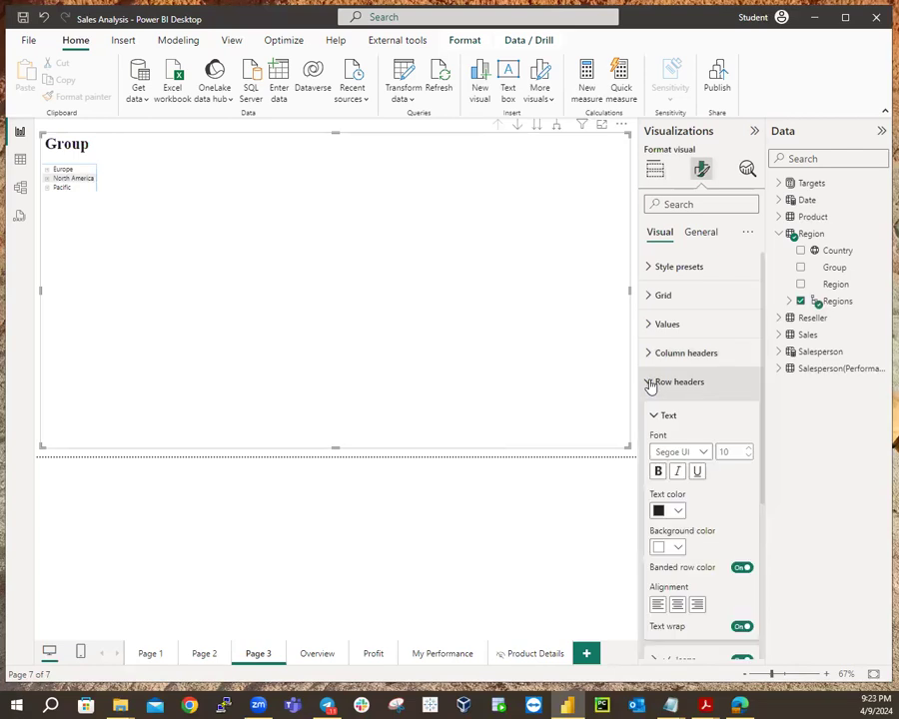
click(704, 455)
click(702, 428)
click(737, 453)
text(20)
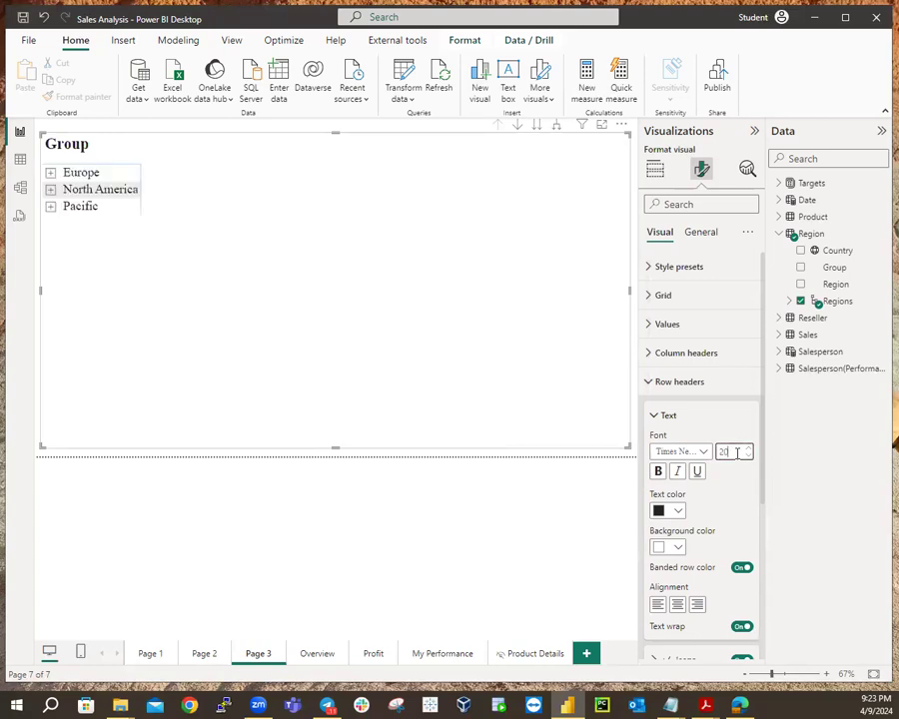
click(658, 476)
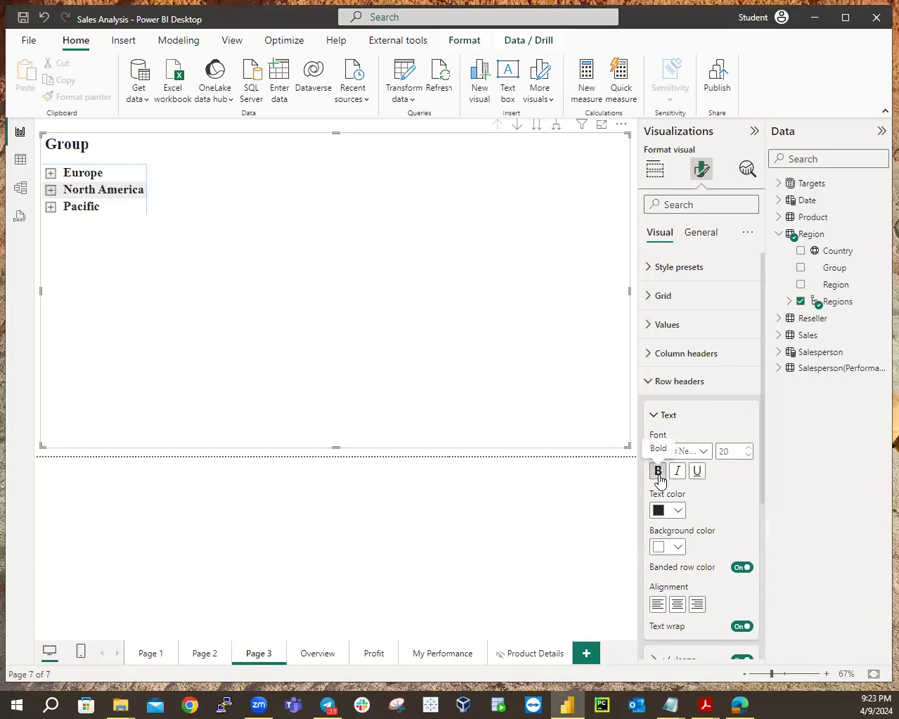
click(654, 416)
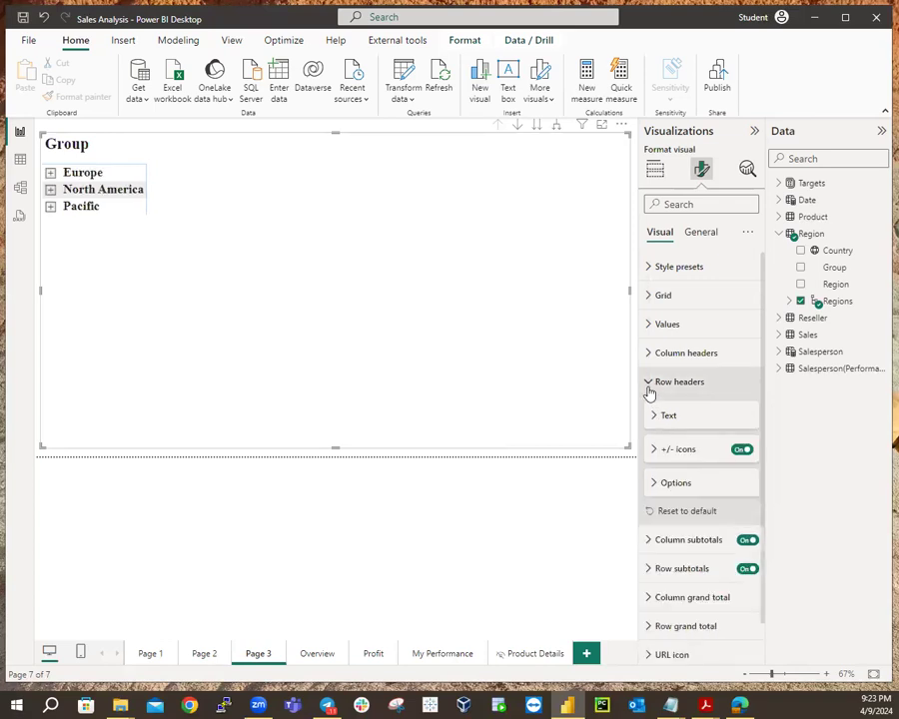
click(649, 386)
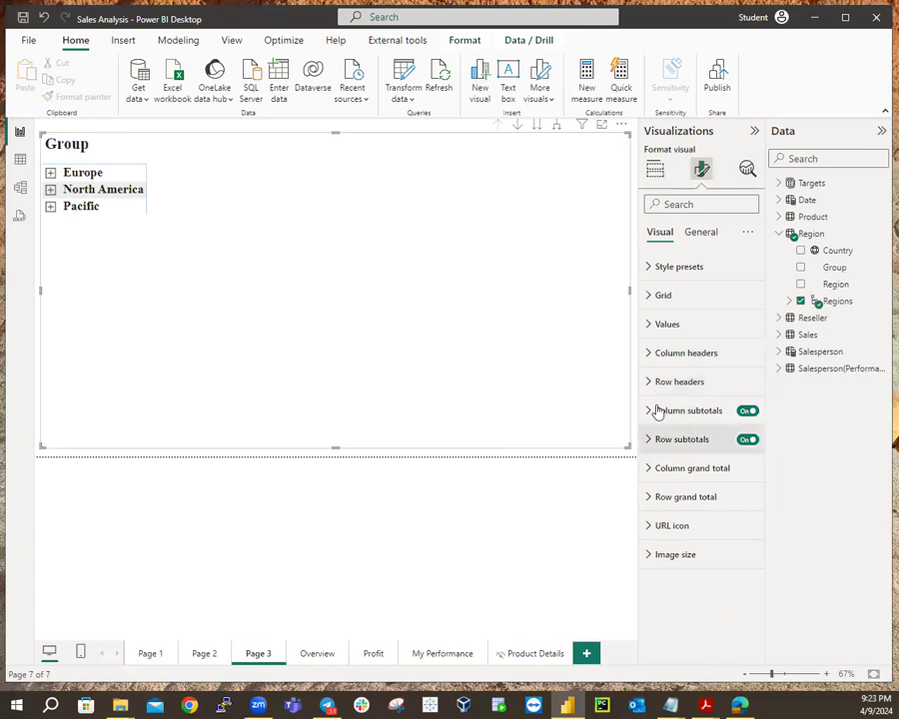
Set the matrix value cells to Times New Roman, size 15.
click(652, 332)
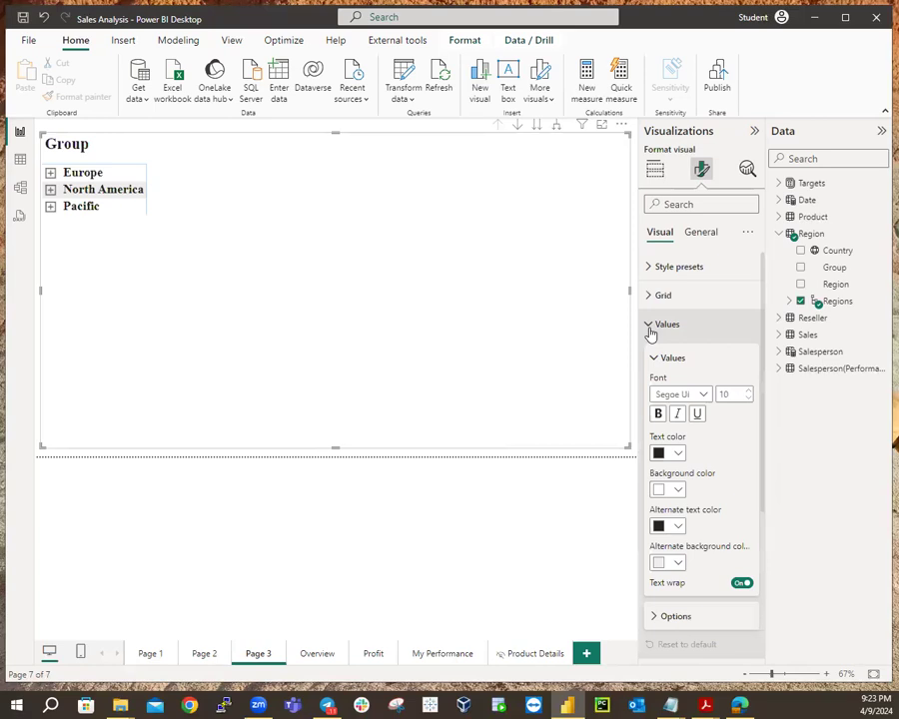
click(706, 396)
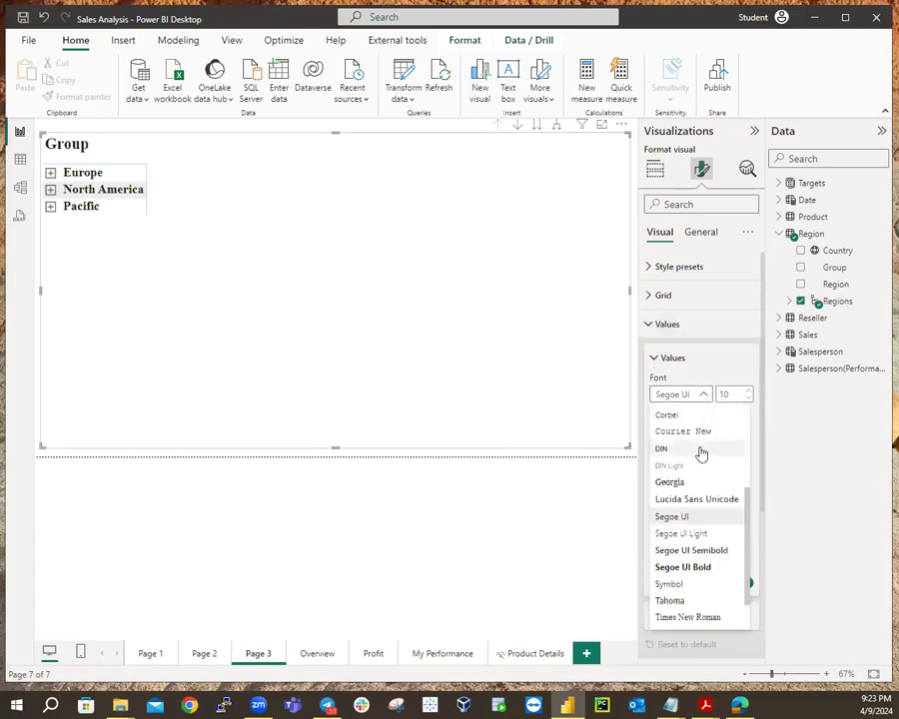
click(694, 615)
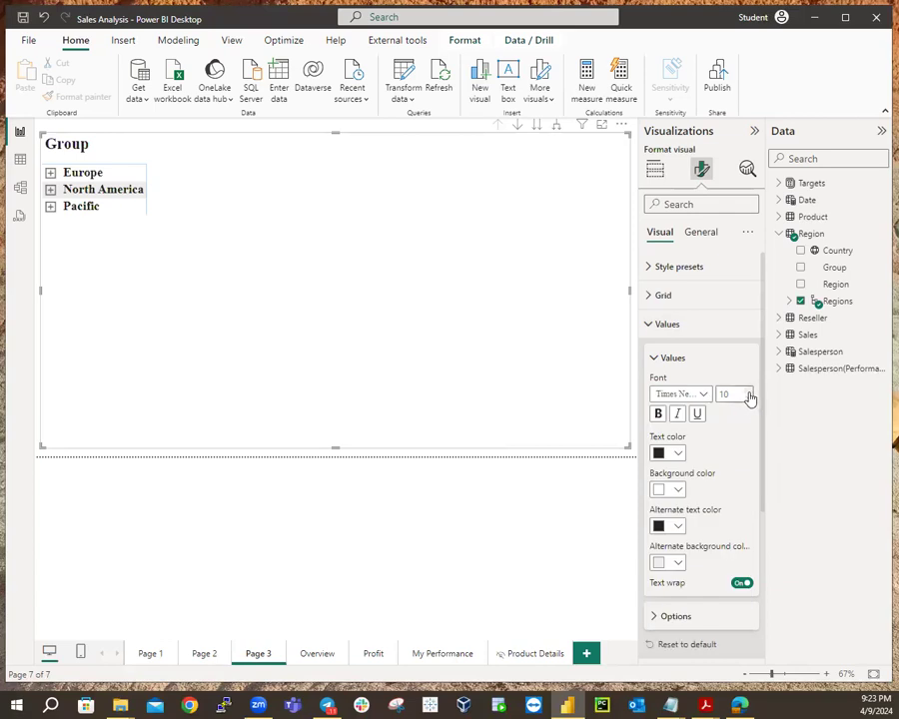
click(742, 394)
text(15)
click(658, 361)
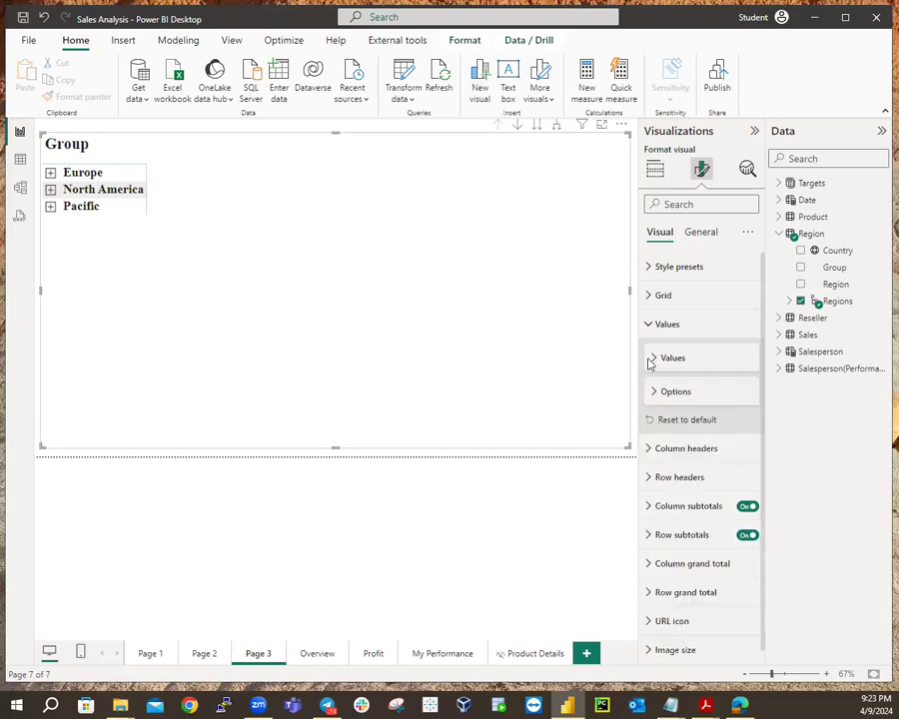
click(649, 326)
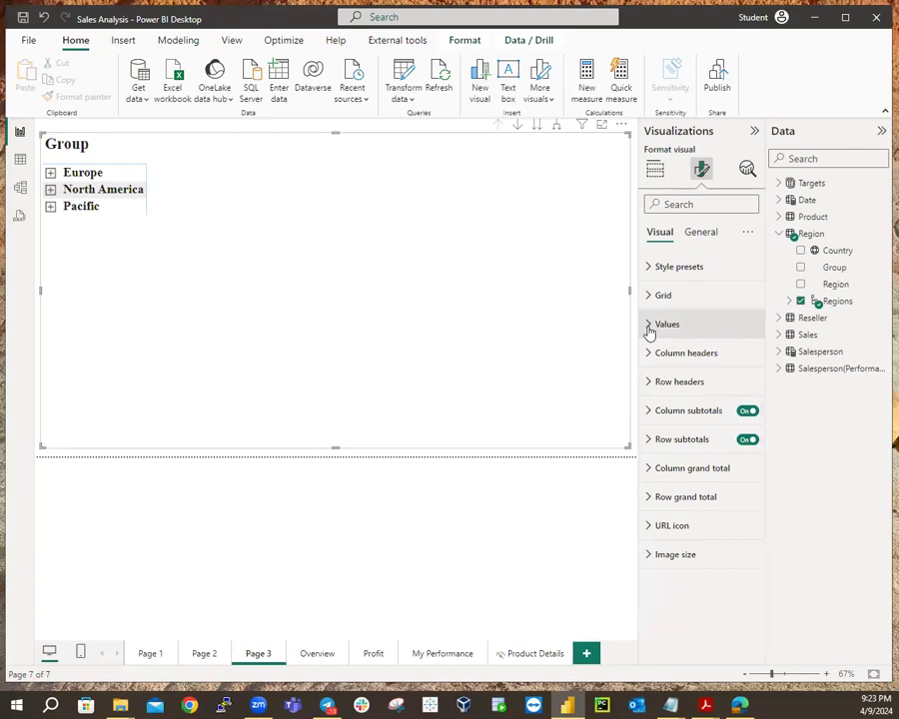
Review the matrix's Column subtotals settings.
click(651, 414)
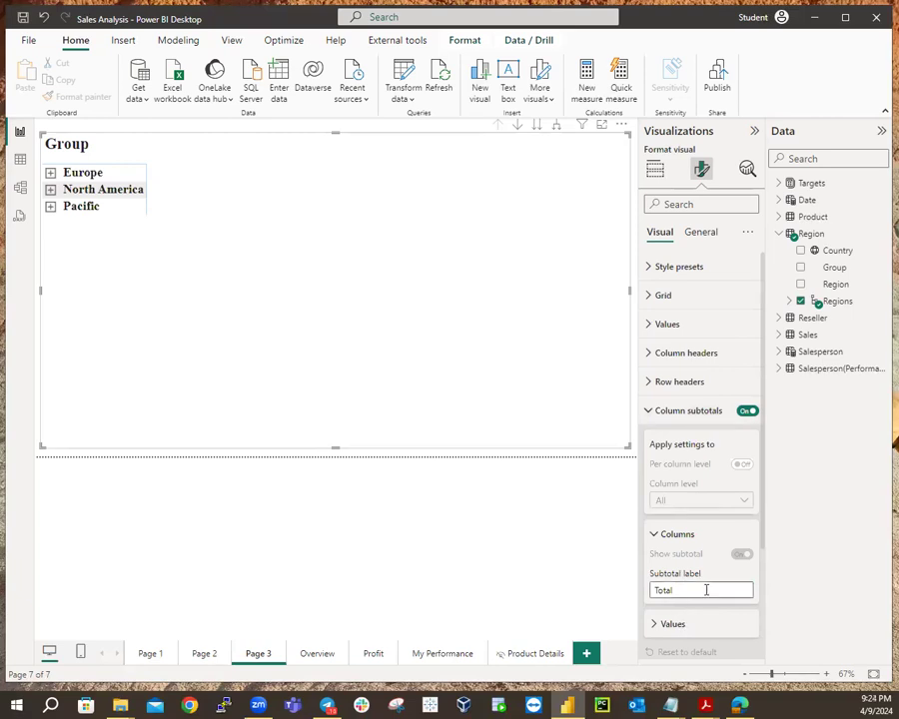
scroll(705, 560, down, 3)
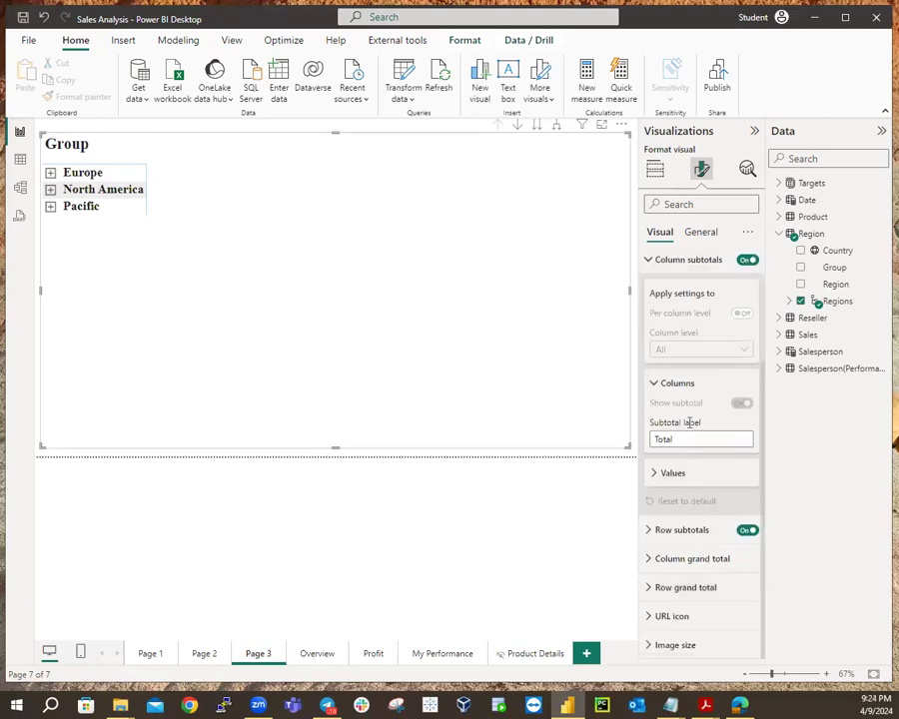
click(650, 261)
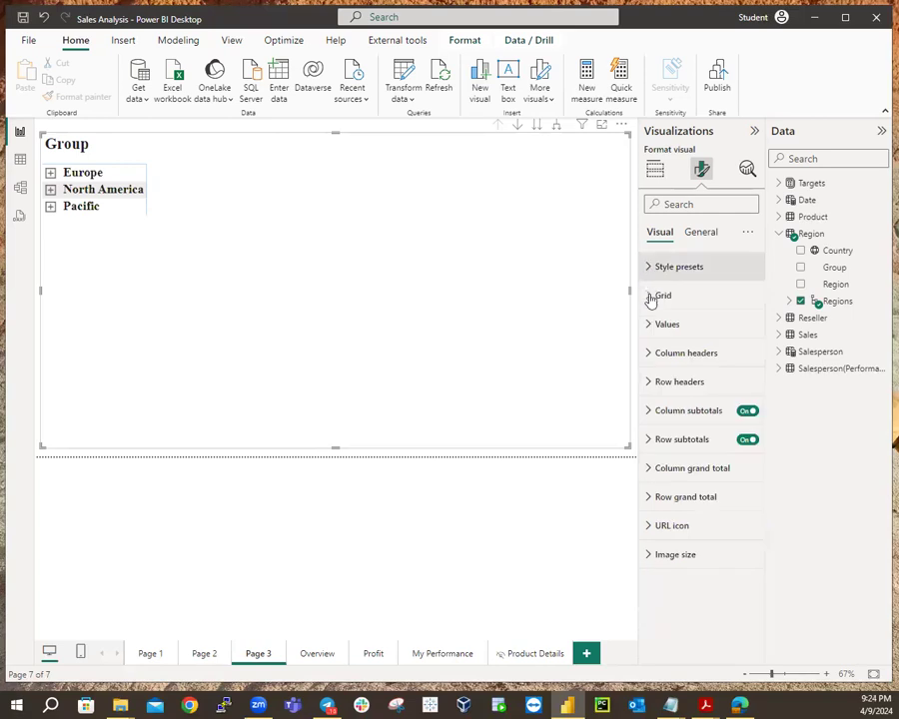
Set the row subtotals position to Bottom.
click(649, 441)
scroll(704, 576, down, 4)
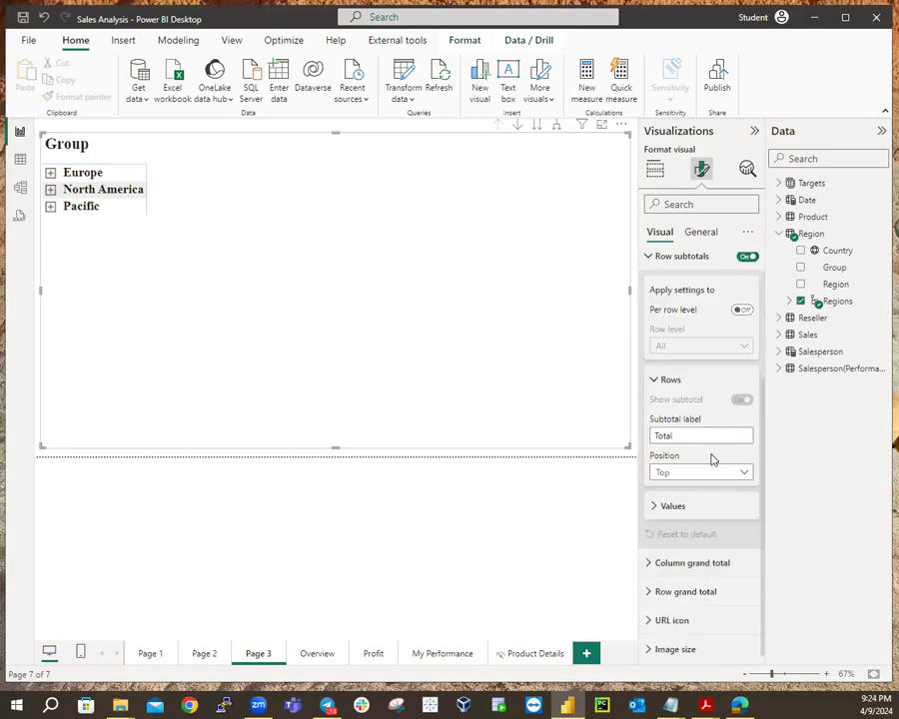
click(736, 474)
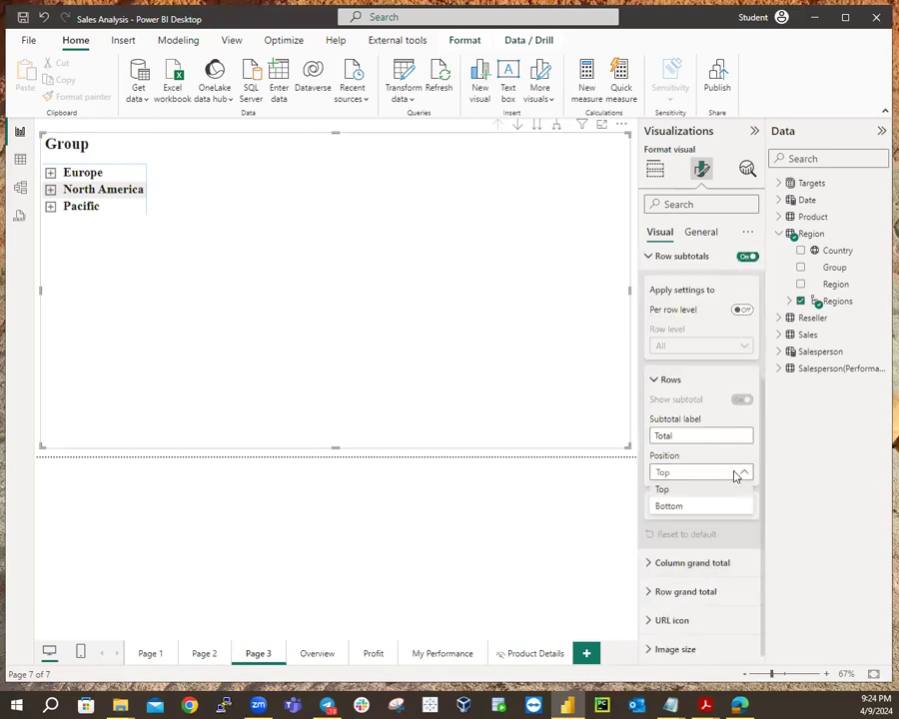
click(672, 508)
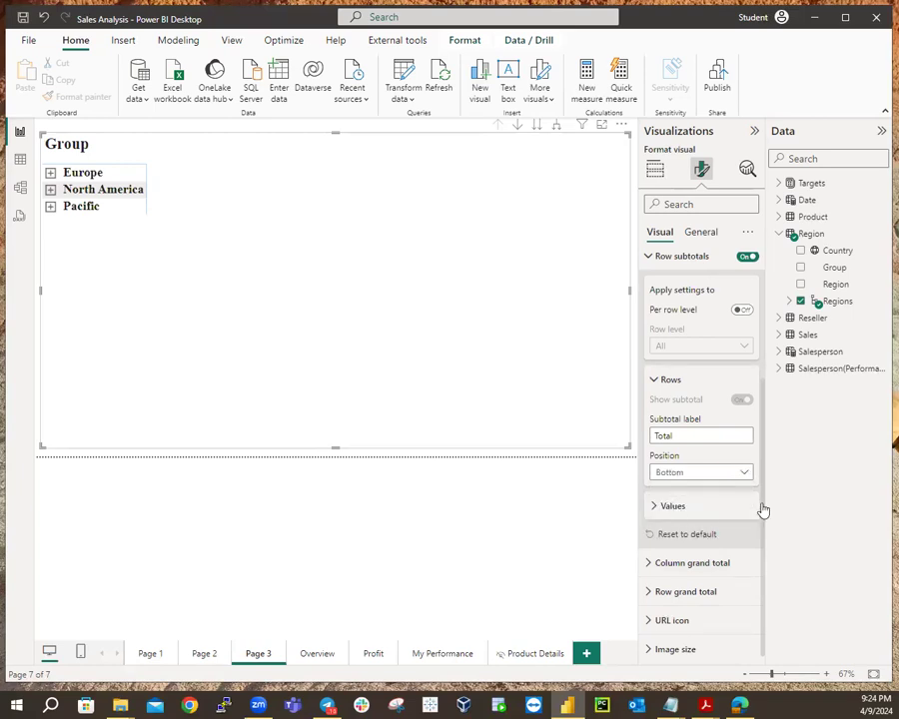
click(654, 380)
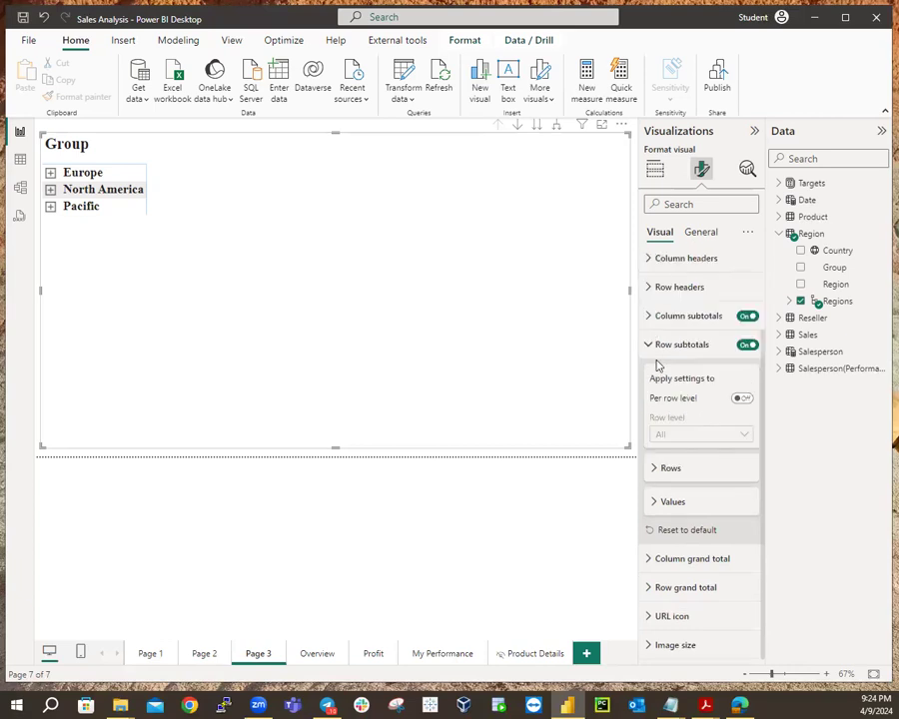
click(649, 344)
click(655, 170)
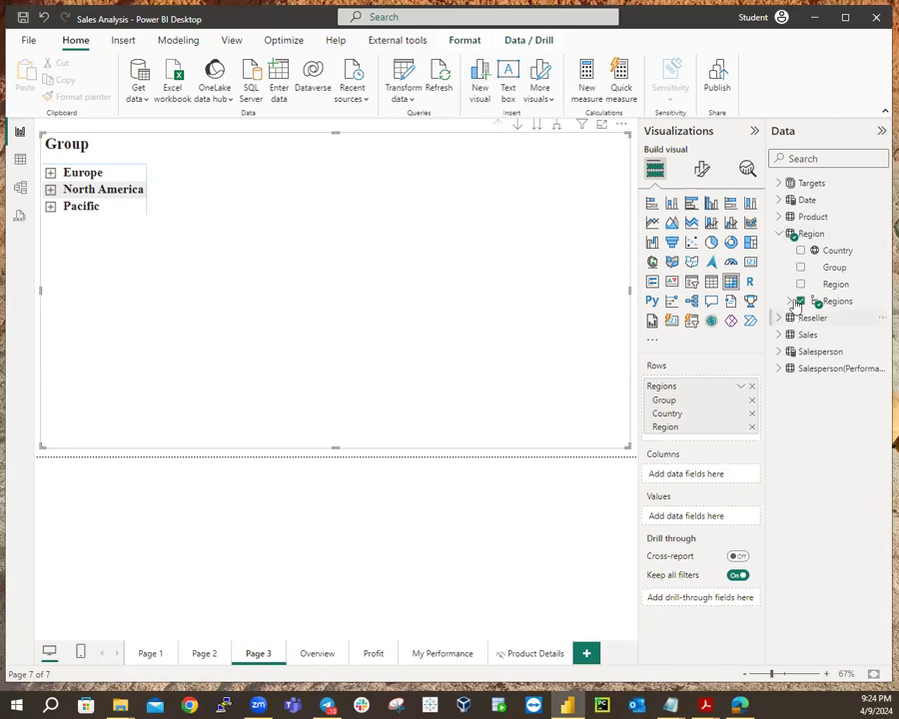
Add the Sales field as matrix values and expand every group to show its countries.
click(788, 234)
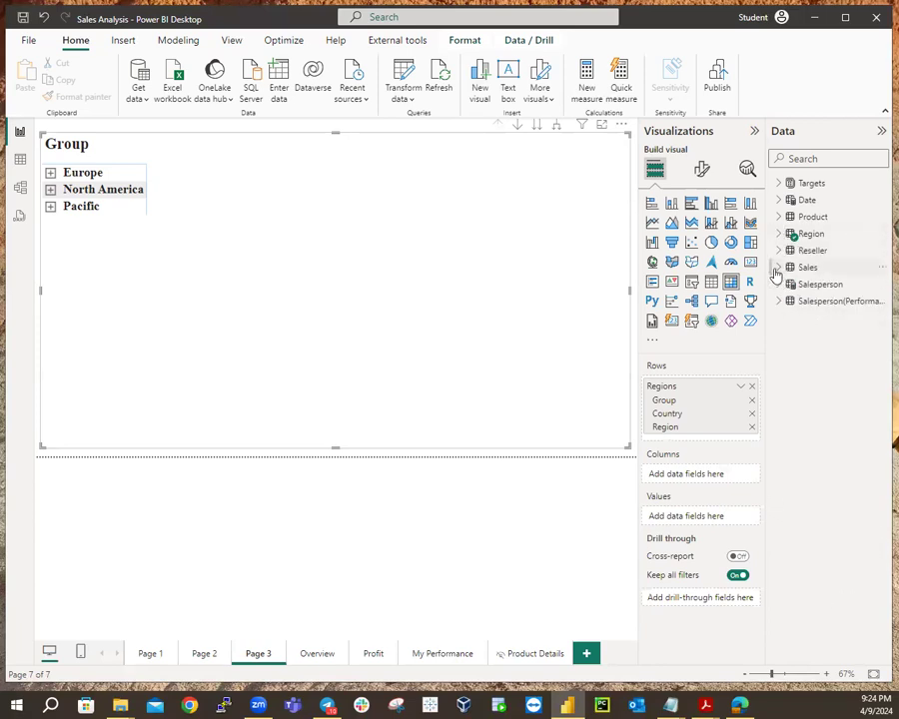
click(778, 270)
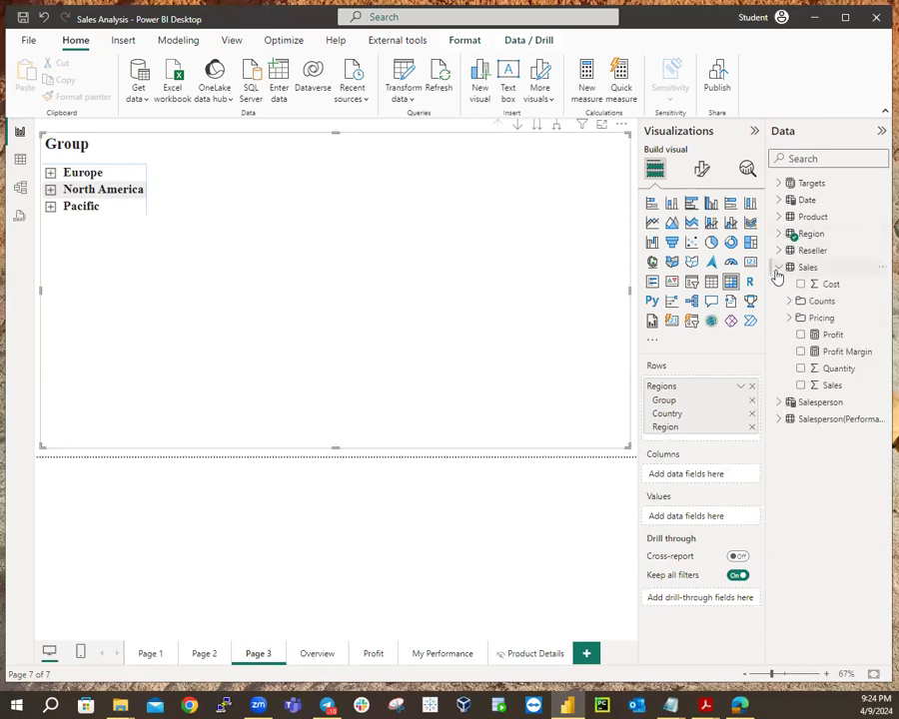
click(801, 385)
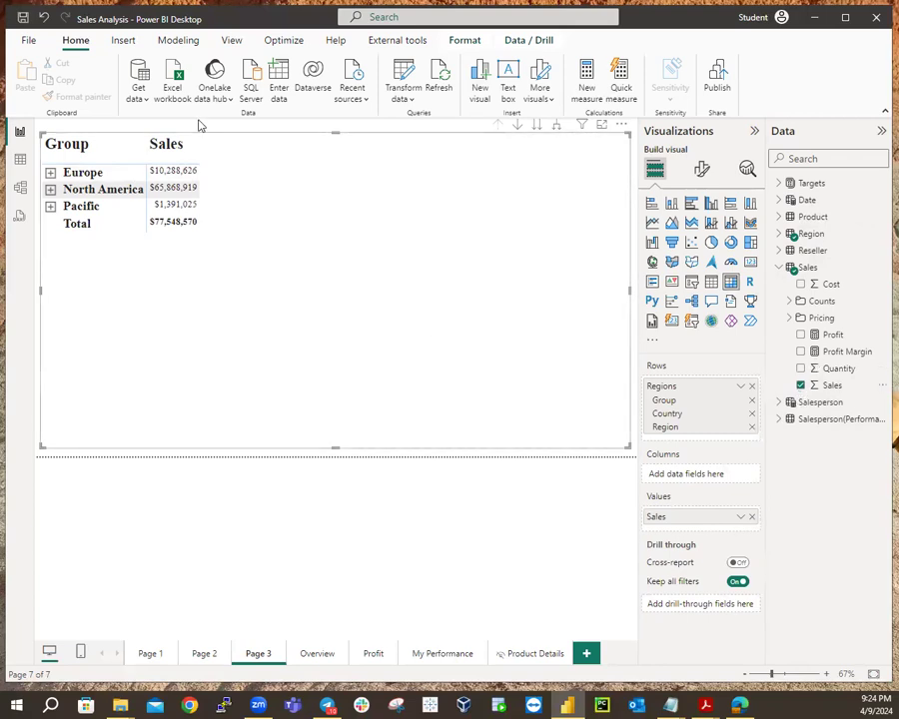
click(556, 125)
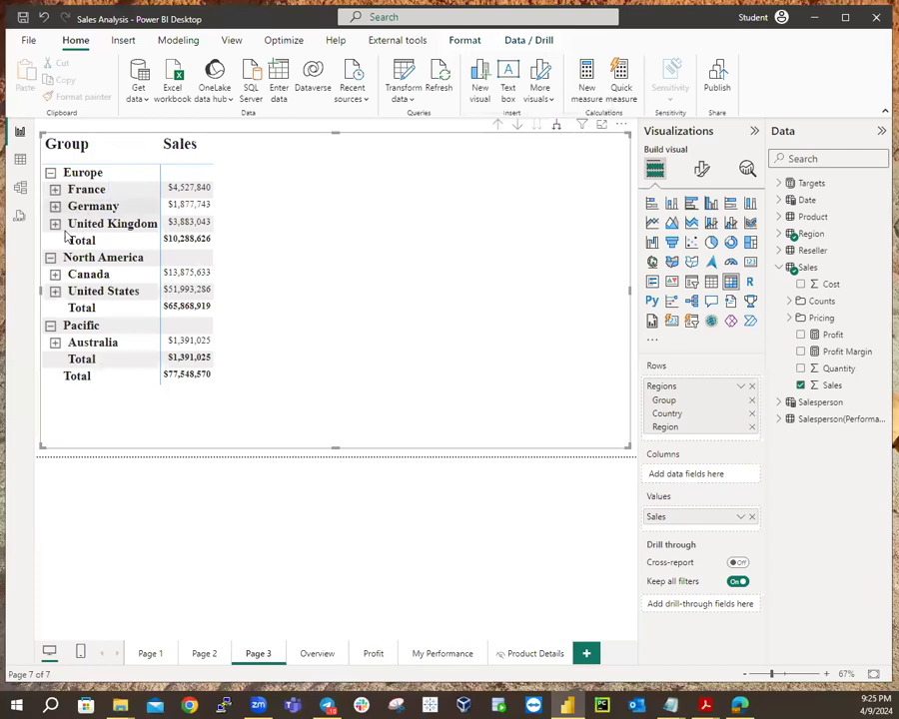
click(168, 659)
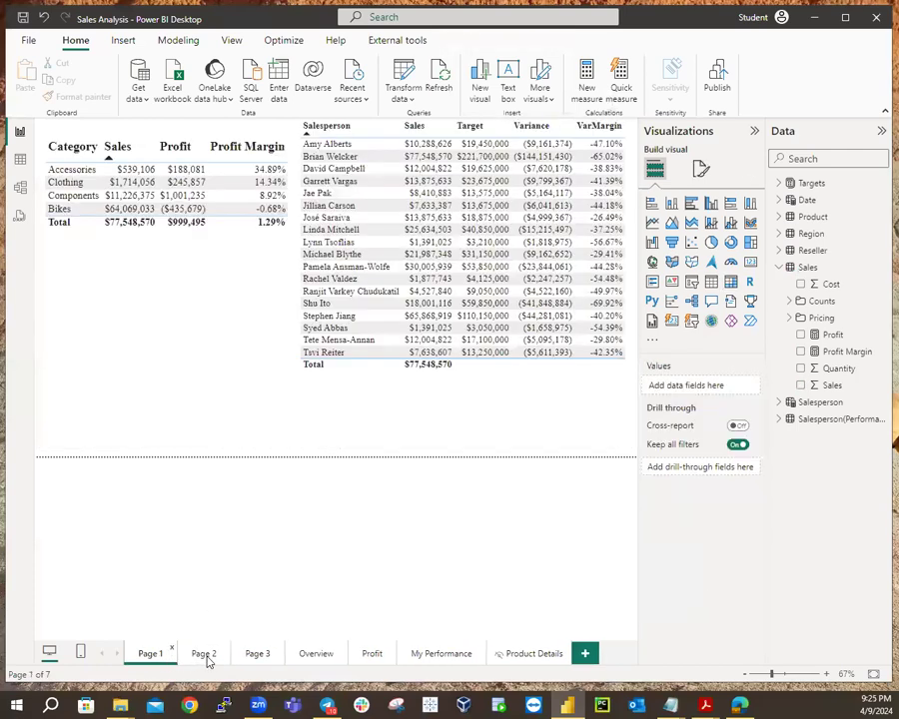
click(207, 656)
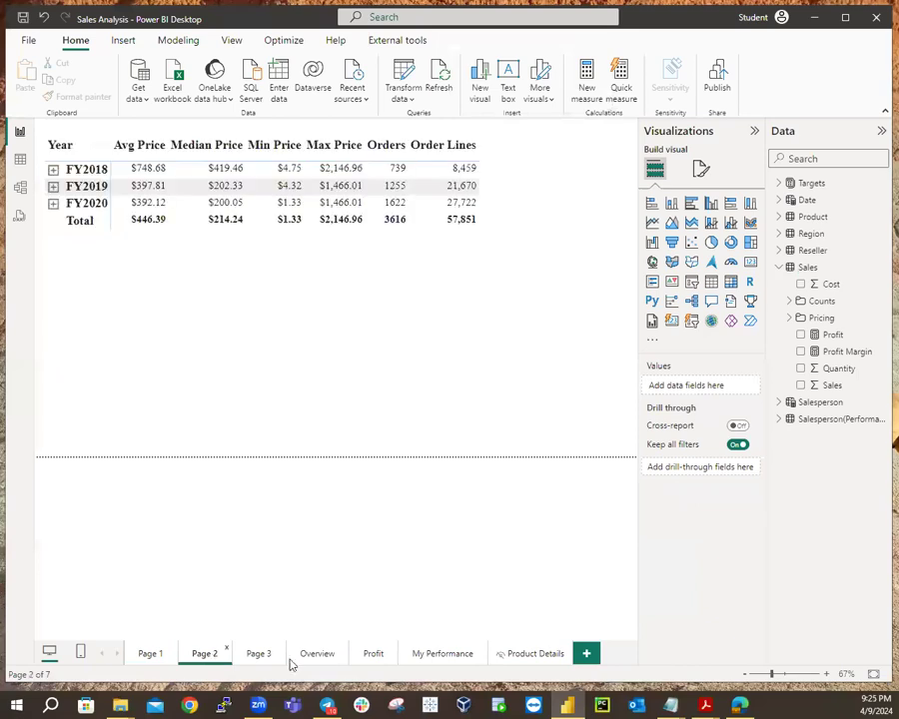
click(259, 653)
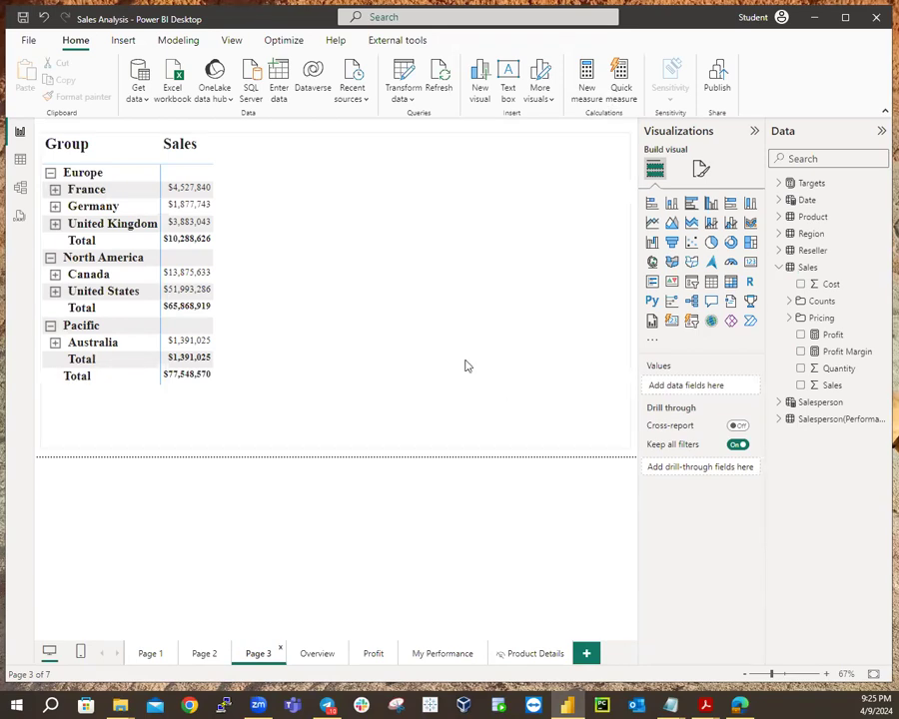
Expand the Regions hierarchy, search page formatting for 'Stepped' (no results), then select the matrix.
click(778, 234)
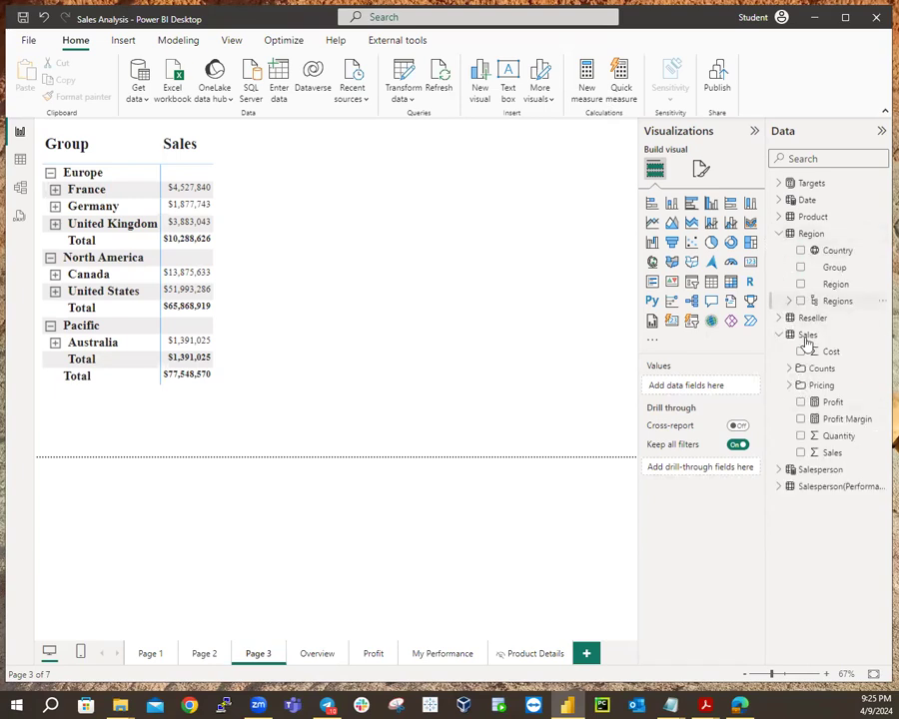
click(789, 301)
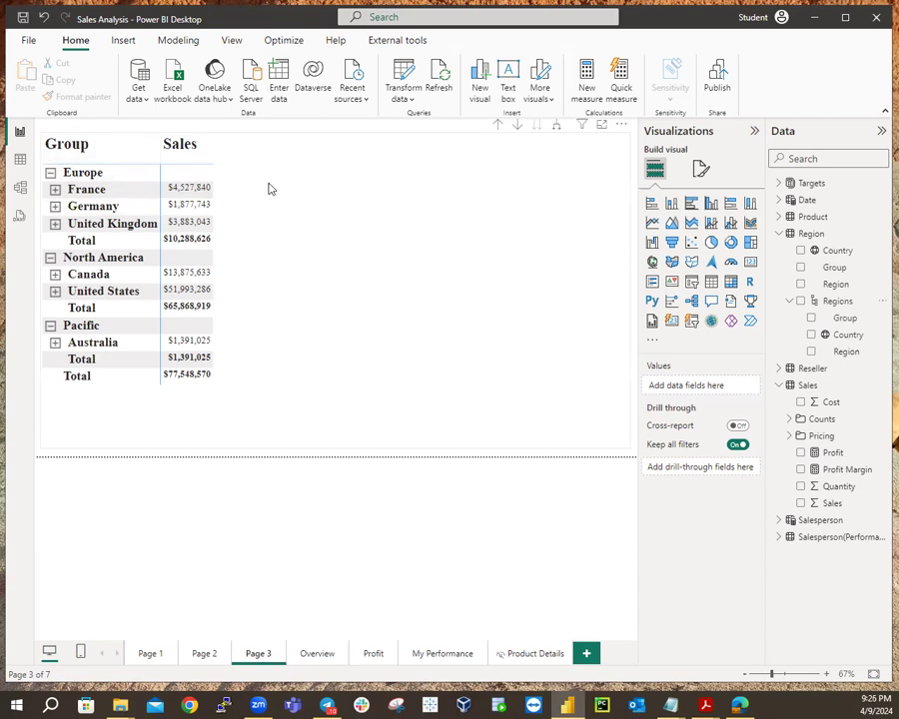
click(702, 170)
click(695, 206)
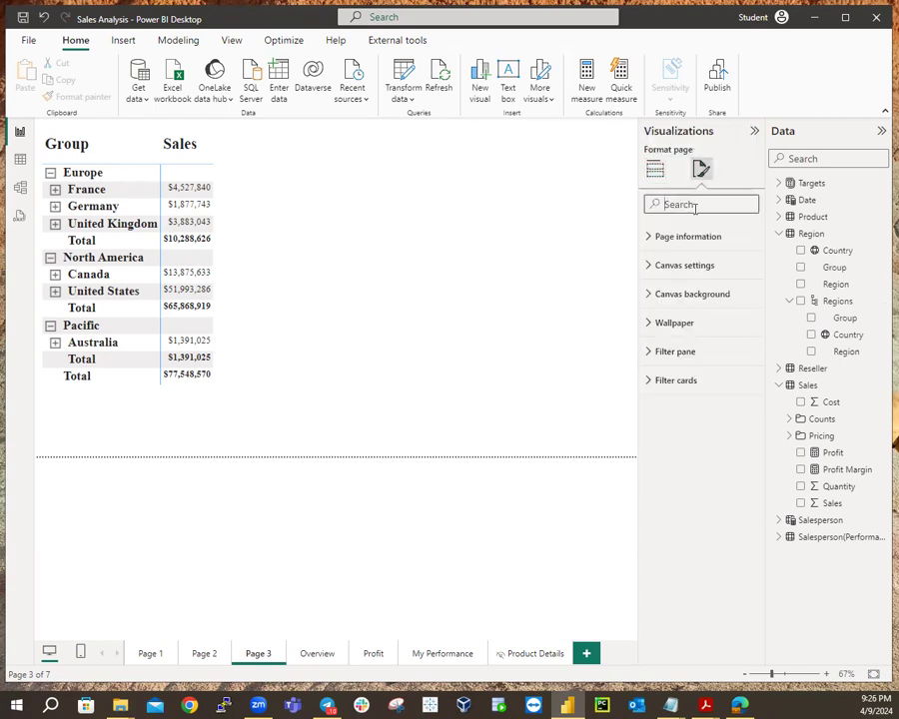
text(Stepp)
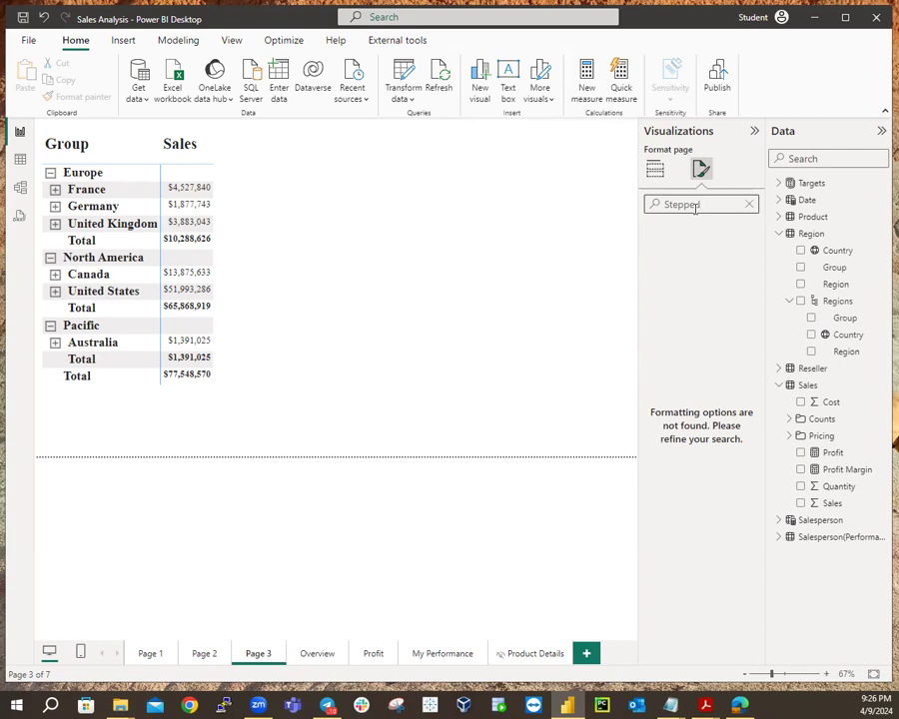
text(ed)
click(751, 204)
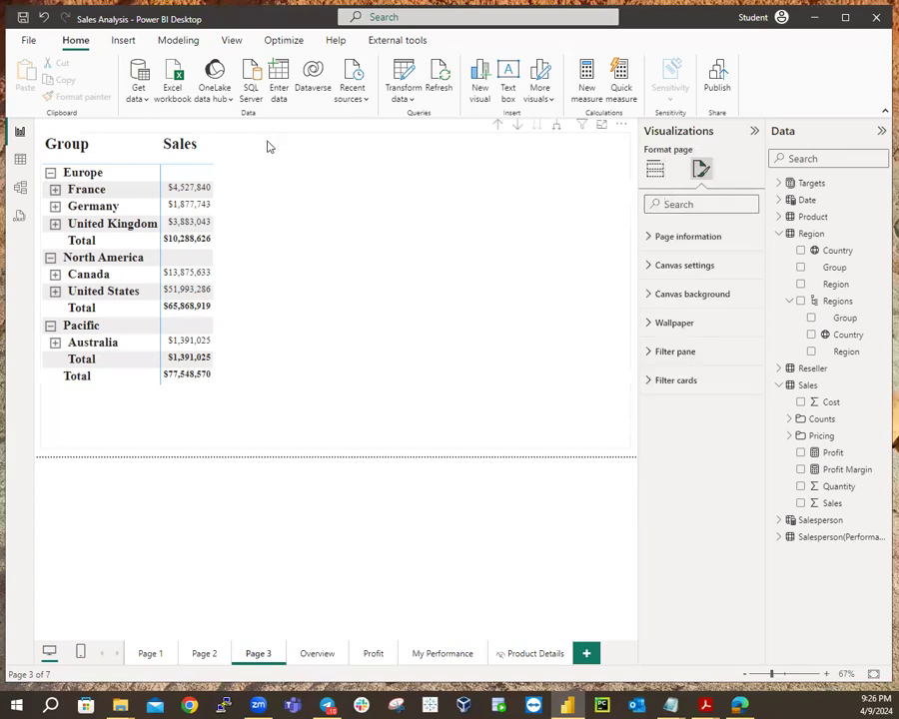
click(267, 147)
Turn off the matrix's Stepped layout under Row headers, then drill up and re-expand to Country.
click(682, 203)
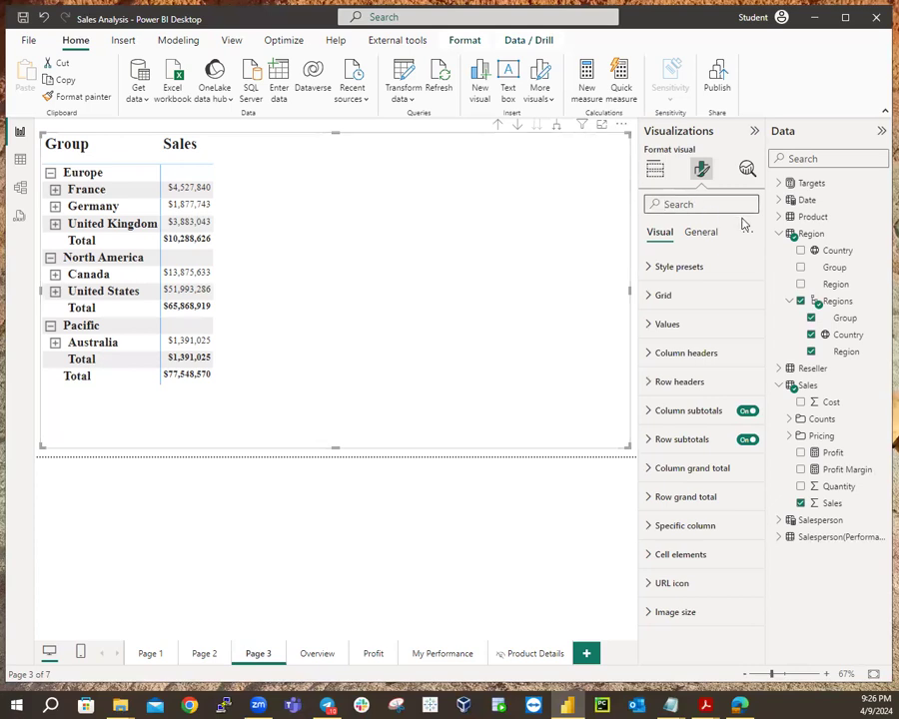
text(stepped)
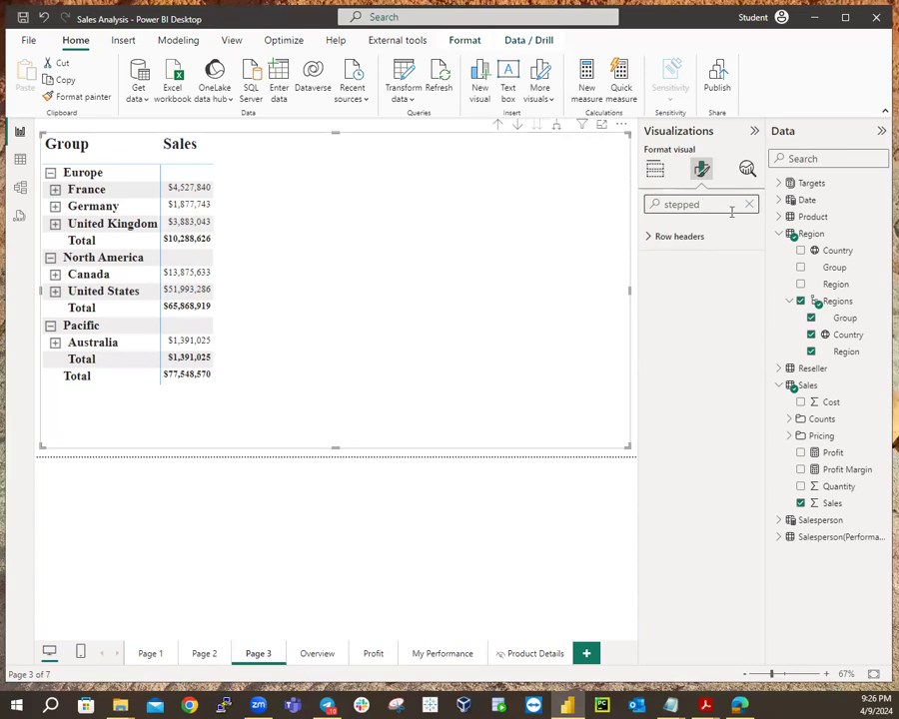
click(649, 238)
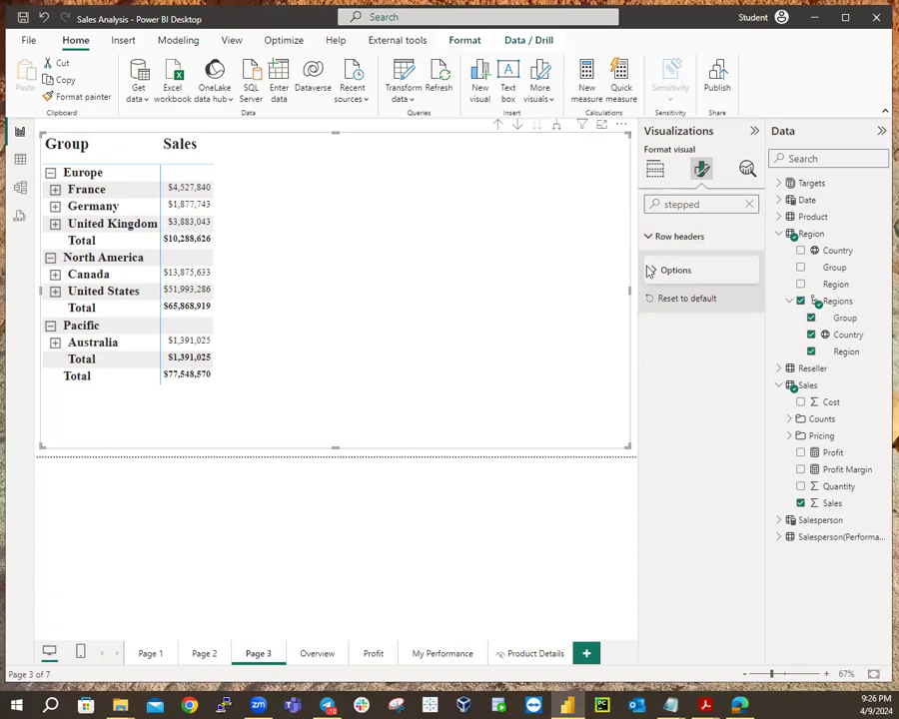
click(650, 271)
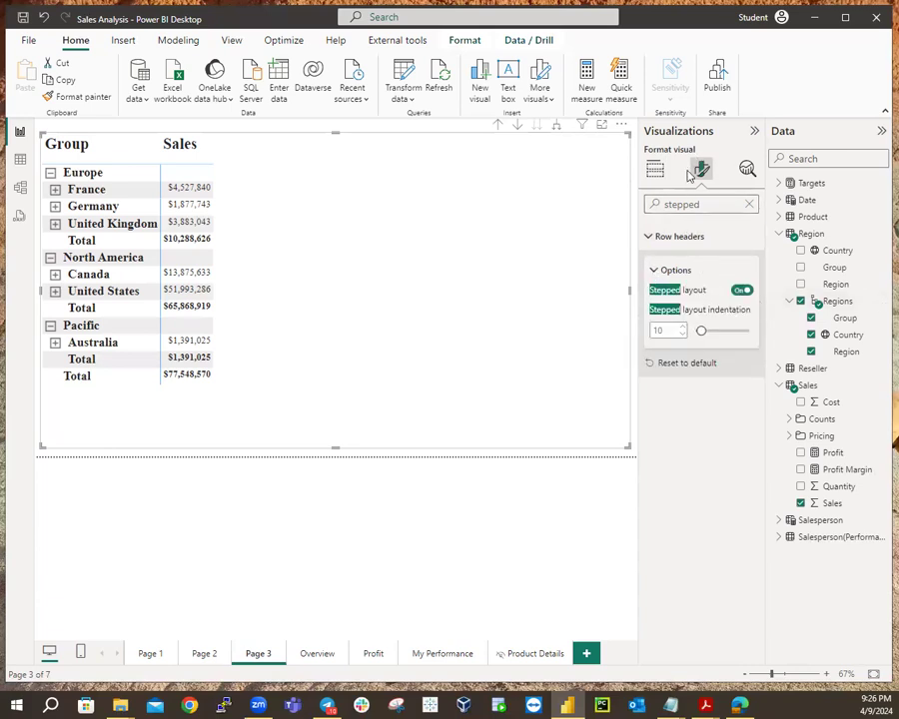
click(741, 291)
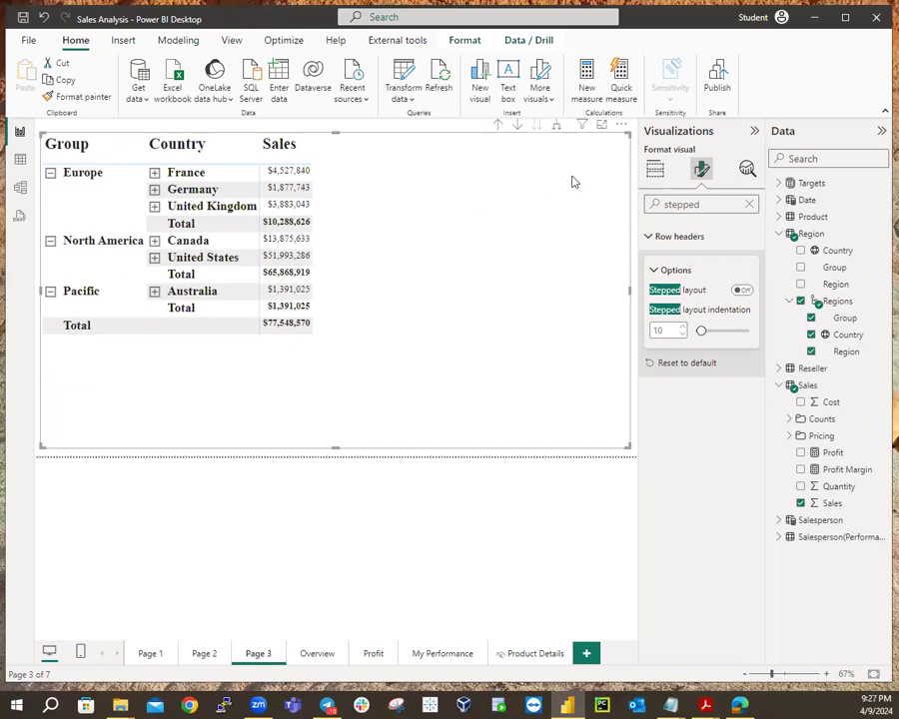
click(499, 127)
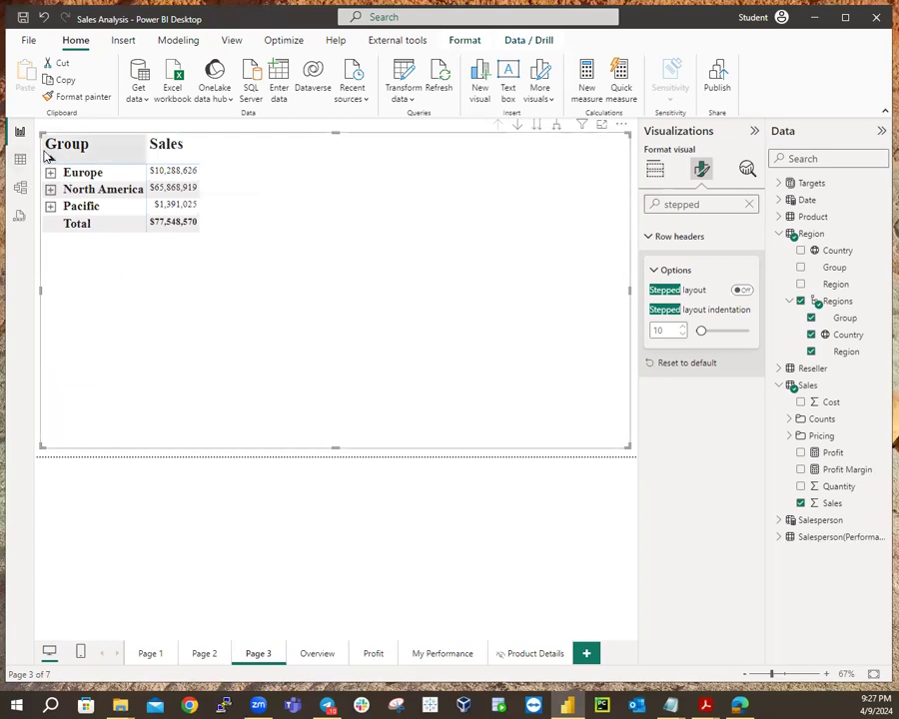
click(555, 124)
Expand the matrix another level to show Region under each Country, then collapse the Region table fields.
click(178, 151)
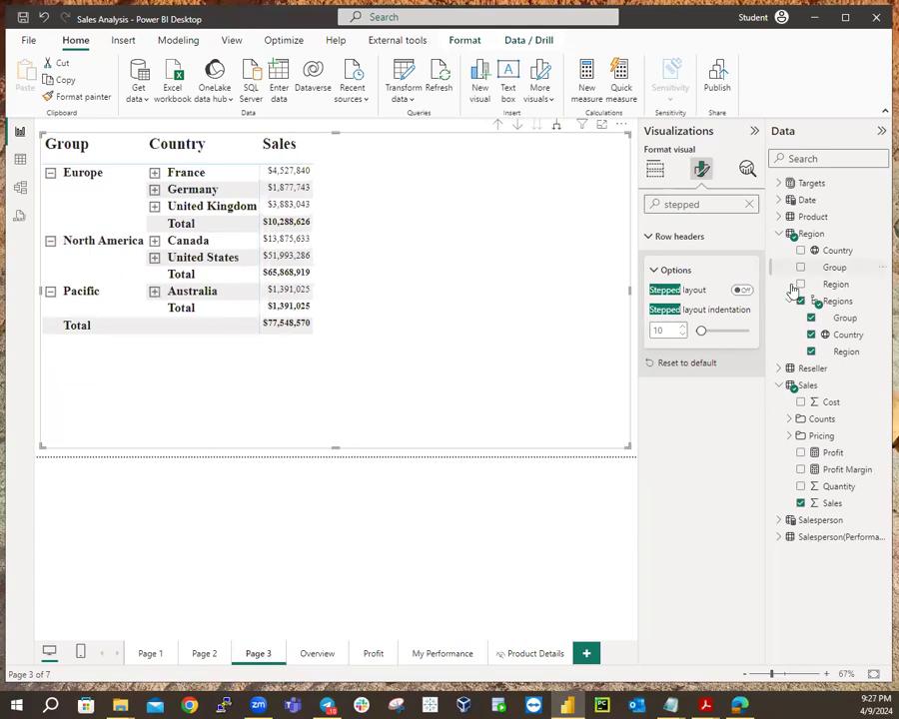
click(557, 127)
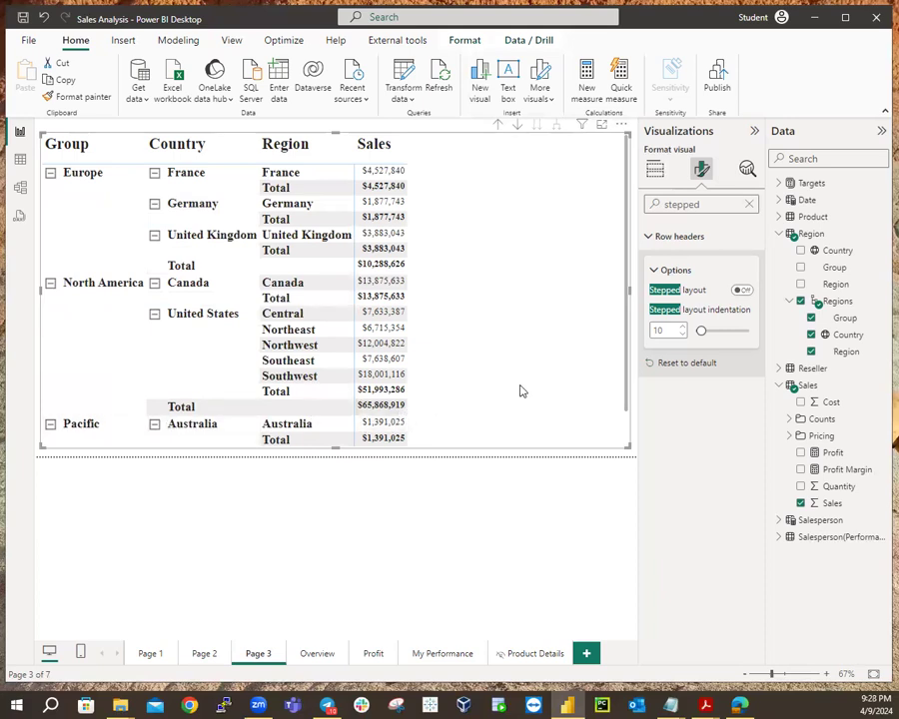
scroll(520, 391, down, 1)
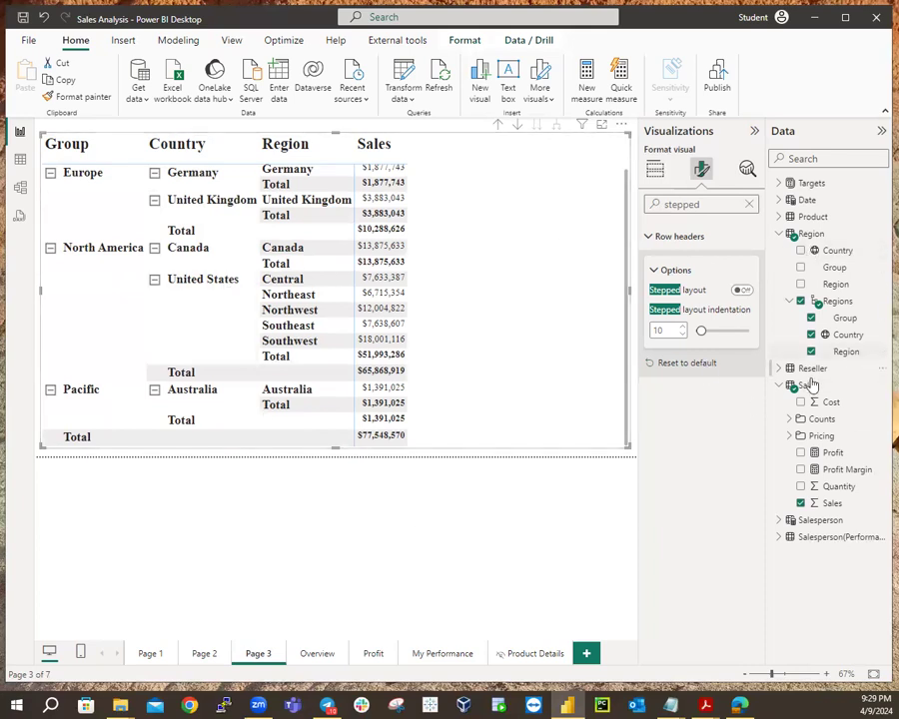
click(779, 233)
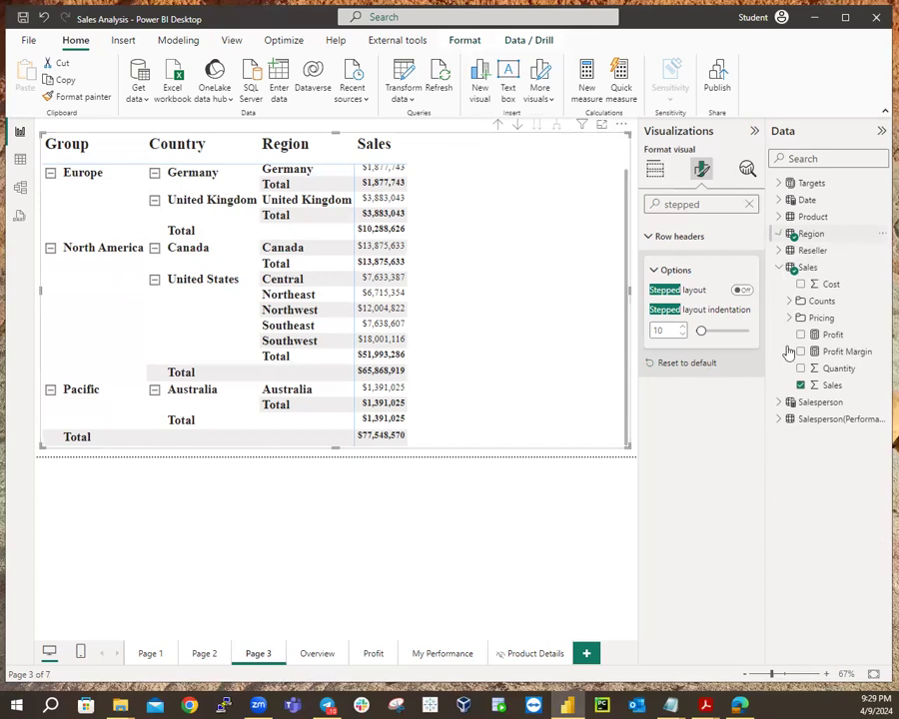
Create a new measure in the Sales table named 'Sales All Region'.
right_click(802, 271)
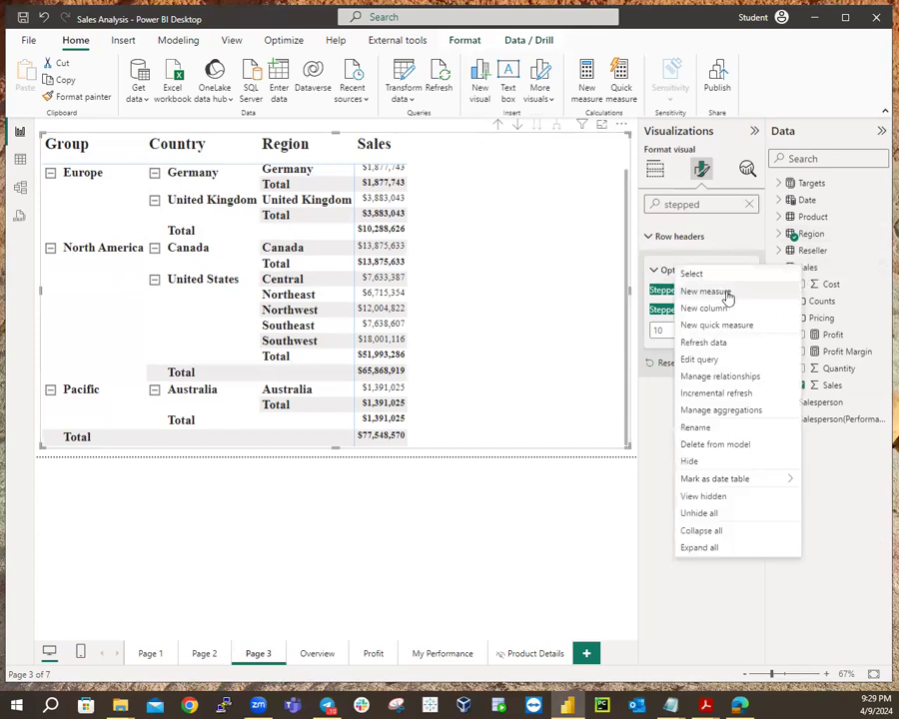
key(Escape)
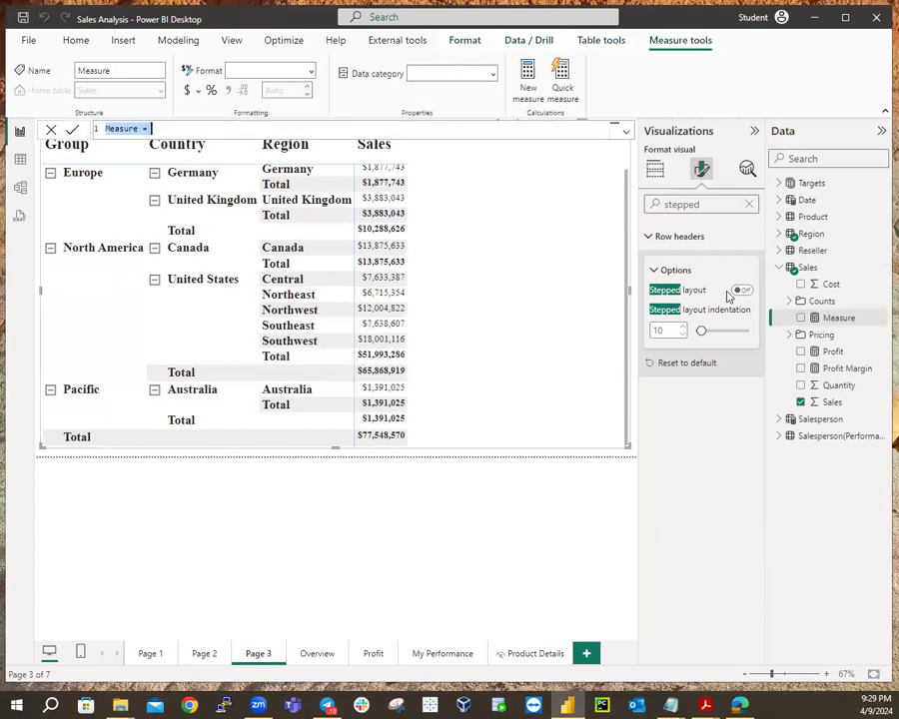
double_click(140, 128)
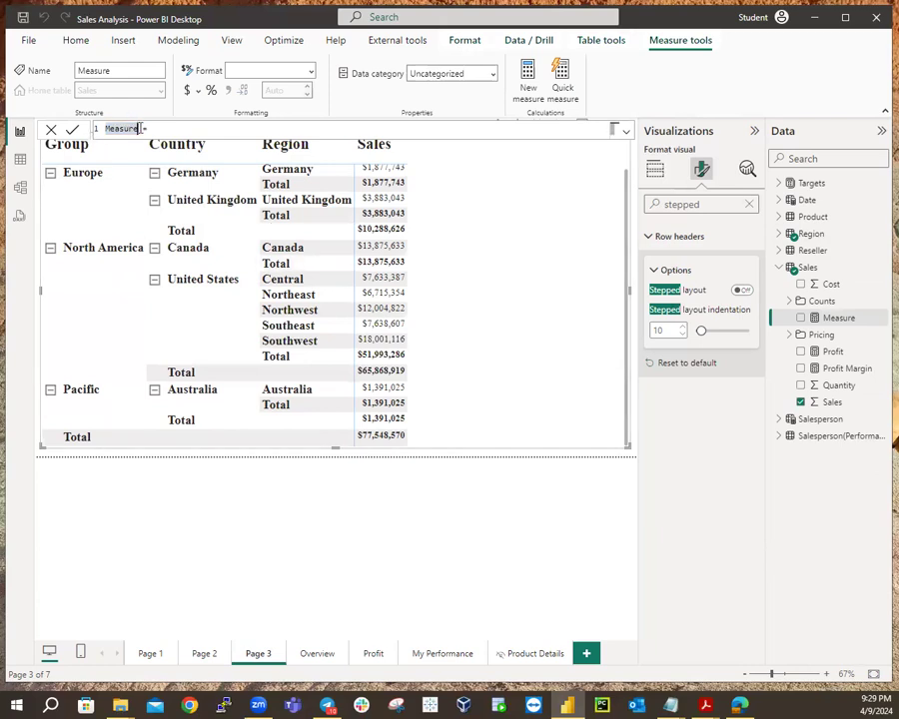
key(BackSpace)
key(BackSpace)
key(BackSpace)
key(BackSpace)
key(BackSpace)
key(BackSpace)
key(BackSpace)
text(Sales All Region)
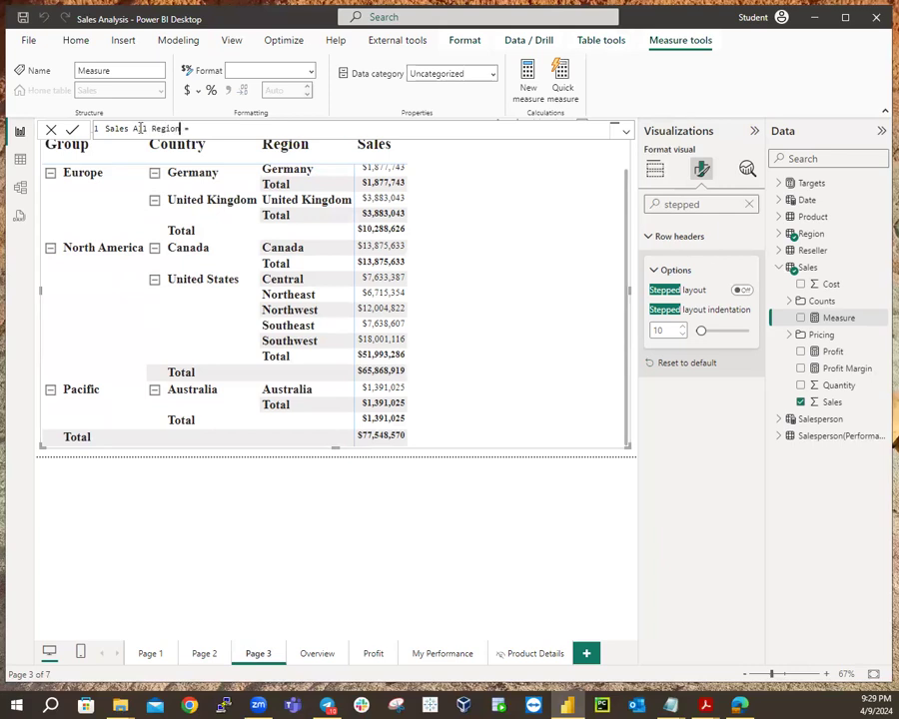
Enter the formula CALCULATE(SUM(Sales[Sales]),REMOVEFILTERS(Region)) and commit the measure.
click(217, 128)
key(shift+Return)
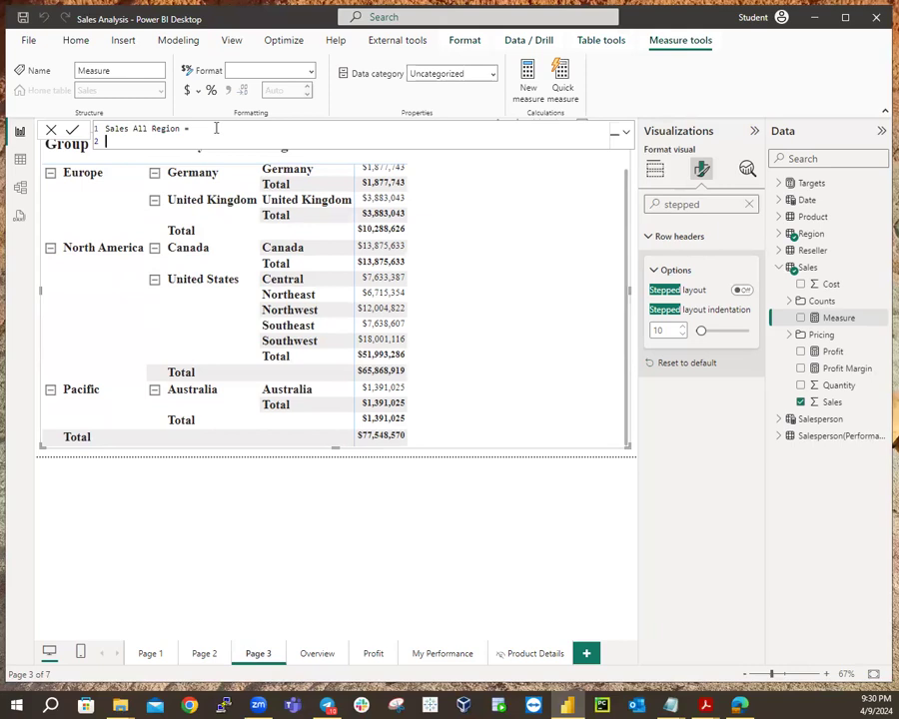
text(CALC)
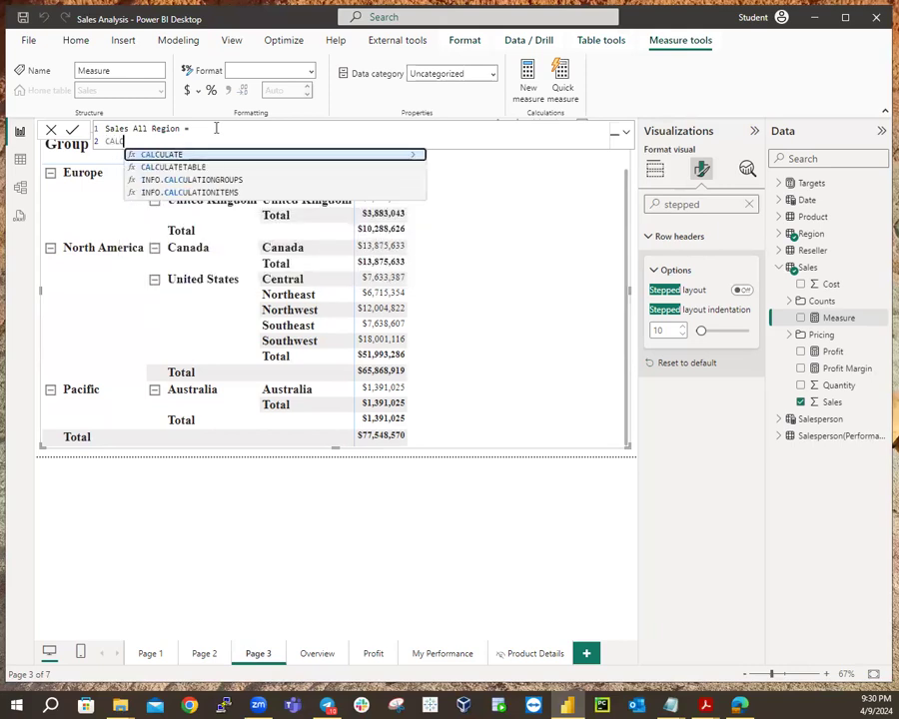
text(ULATE)
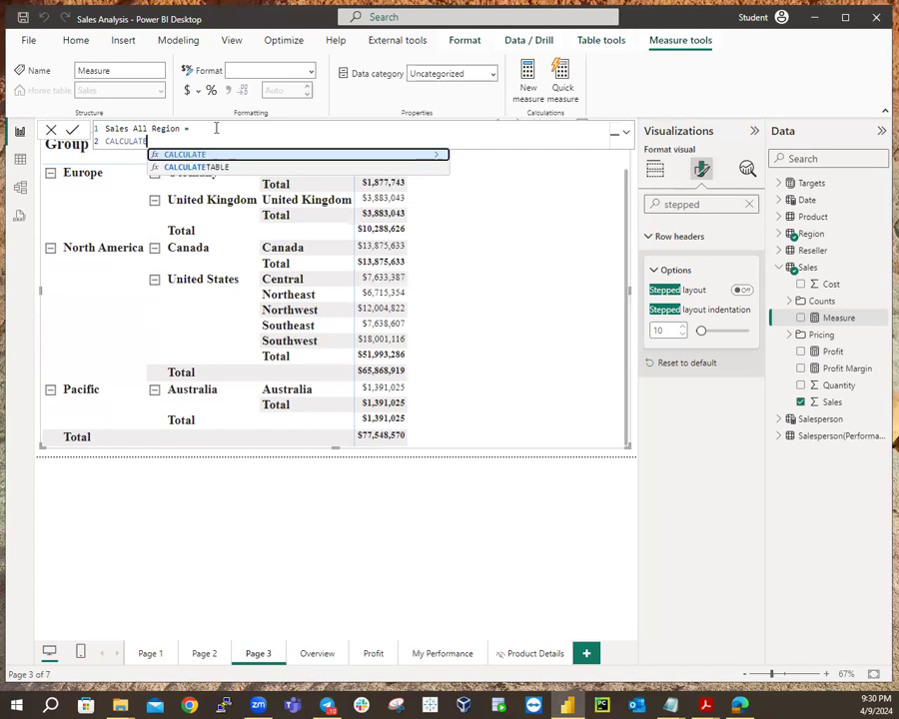
text(()
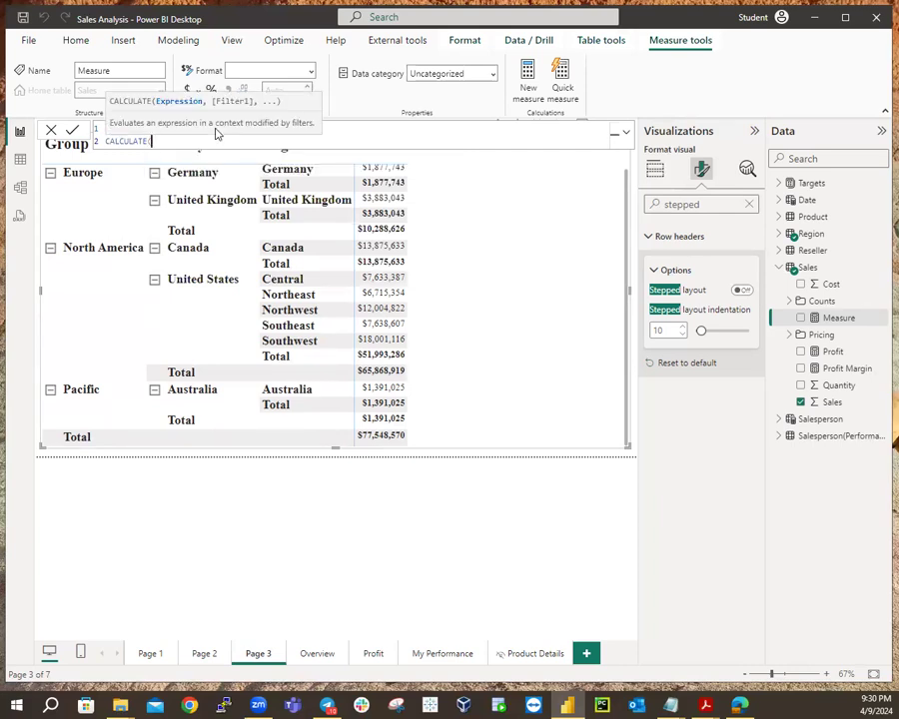
text(SUM)
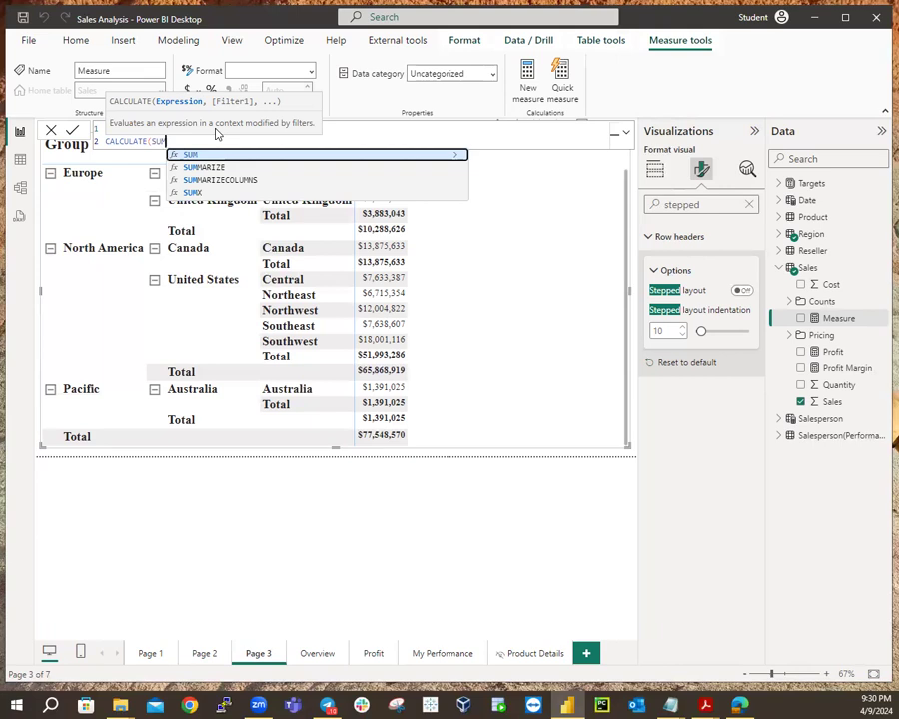
text(()
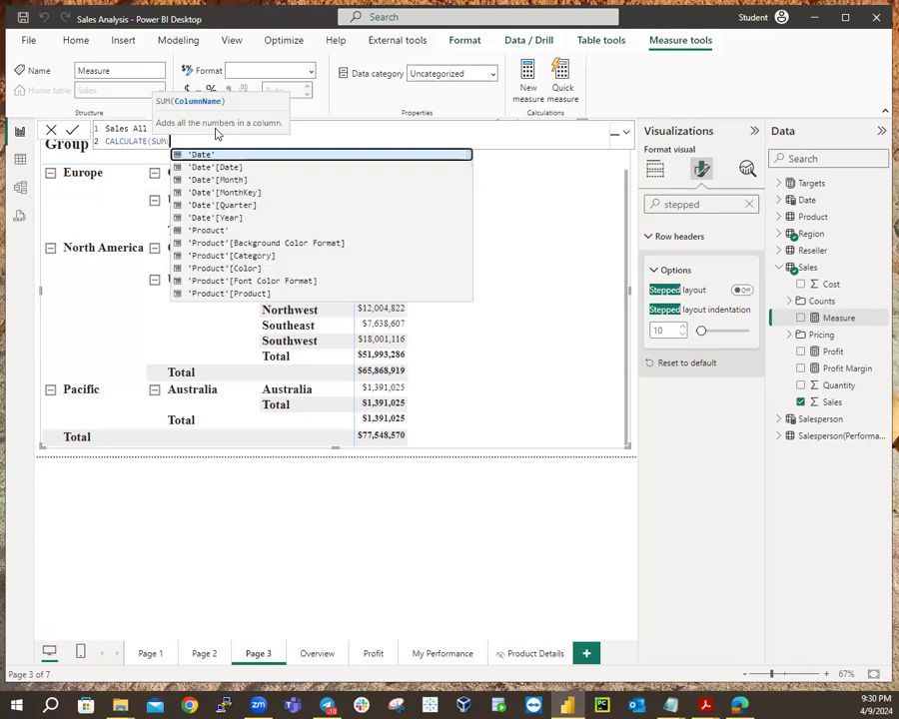
text(Sales)
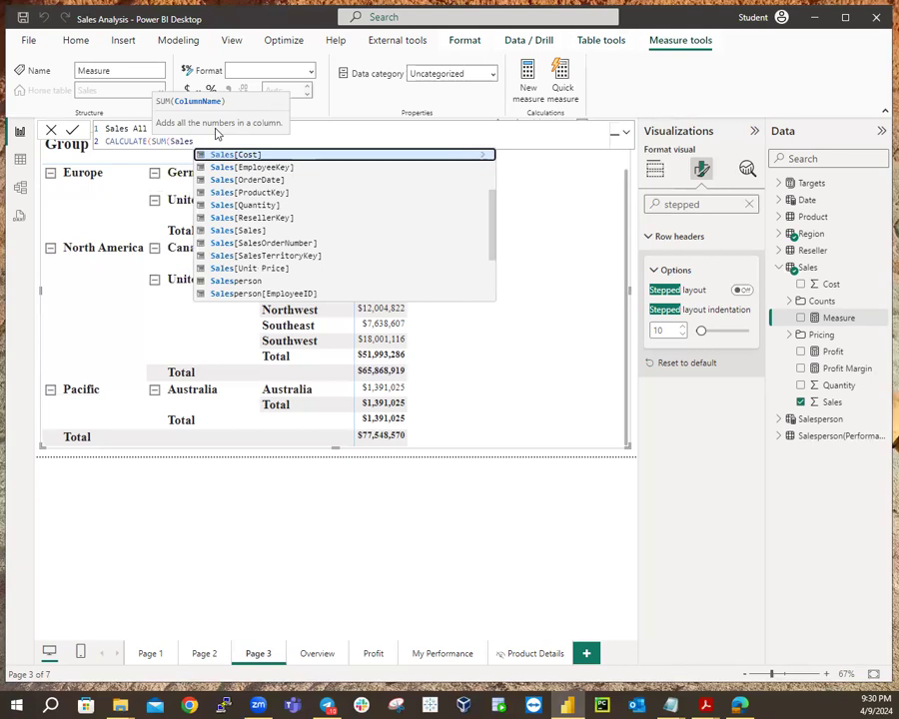
click(243, 232)
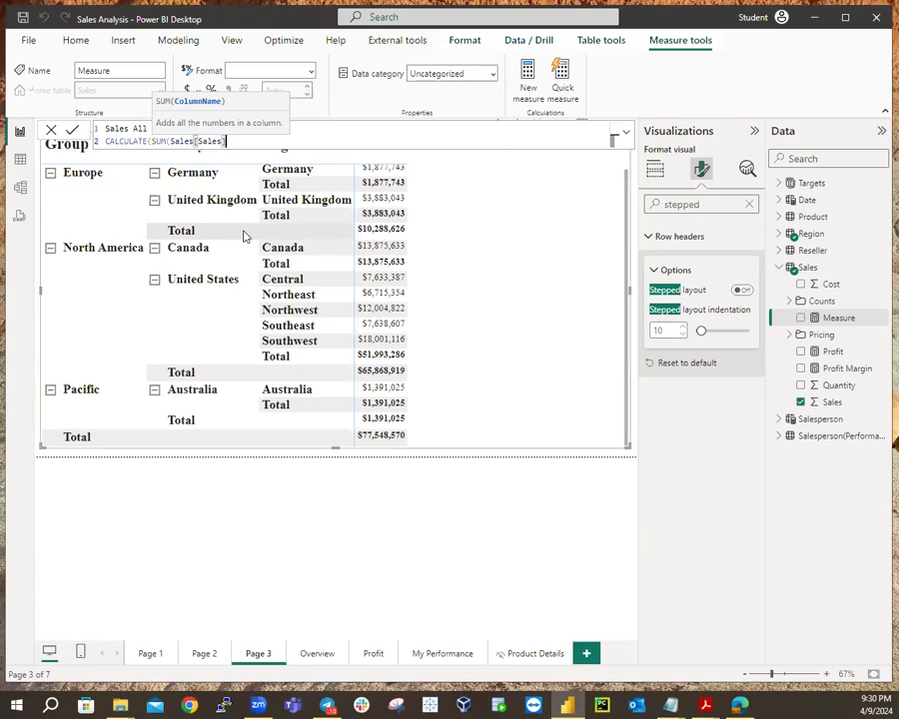
text(),)
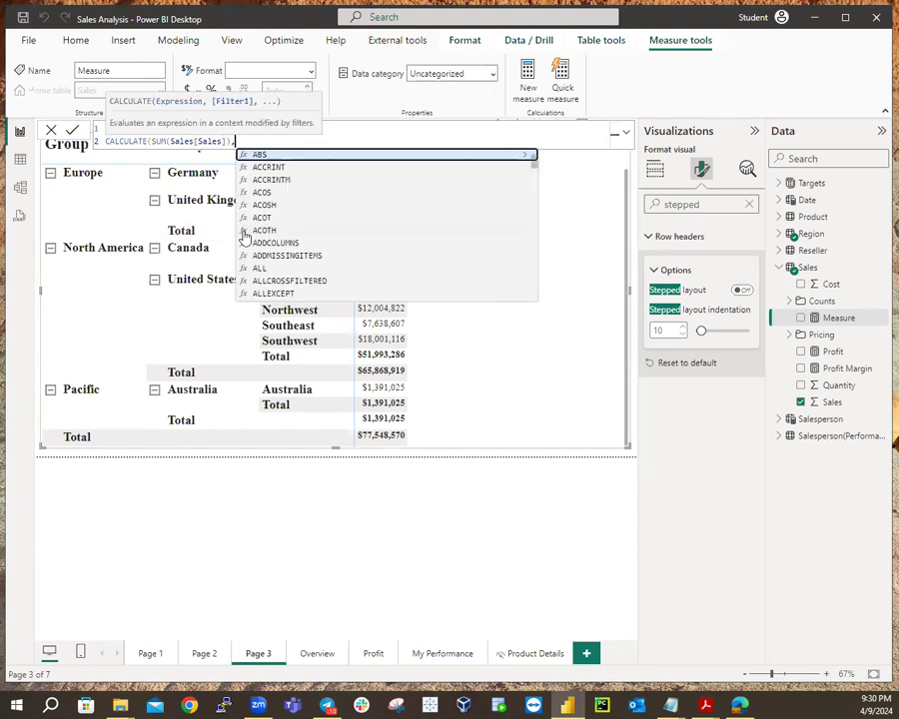
text(R)
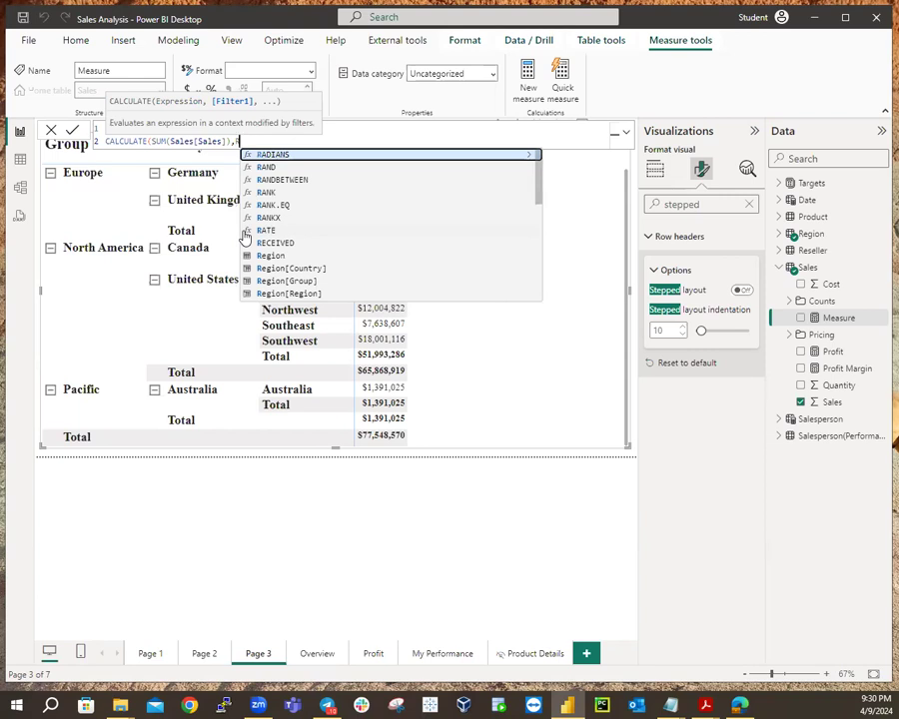
text(EMOVE)
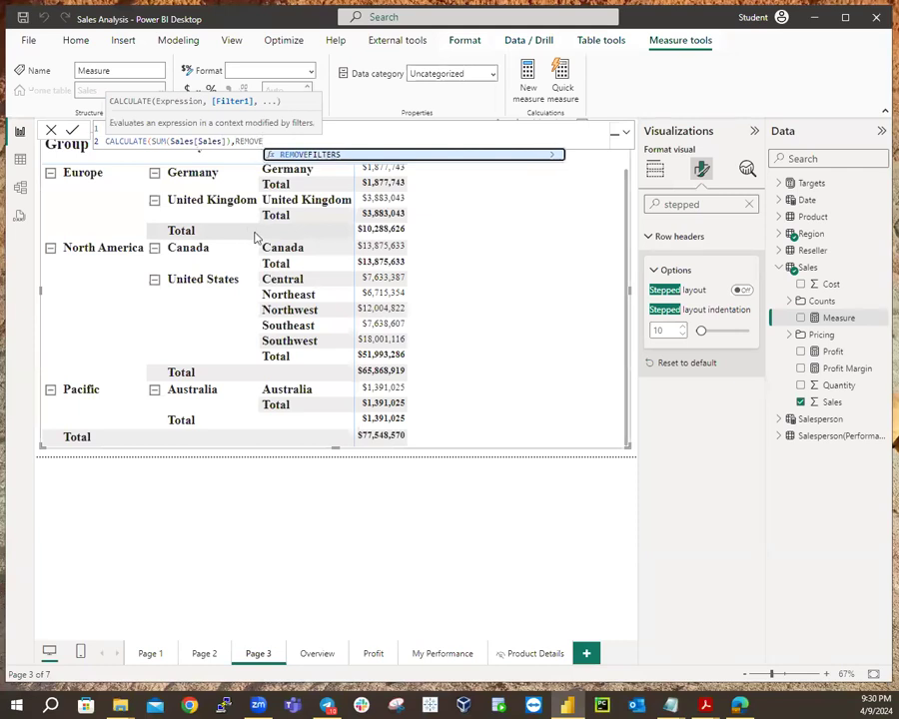
click(322, 157)
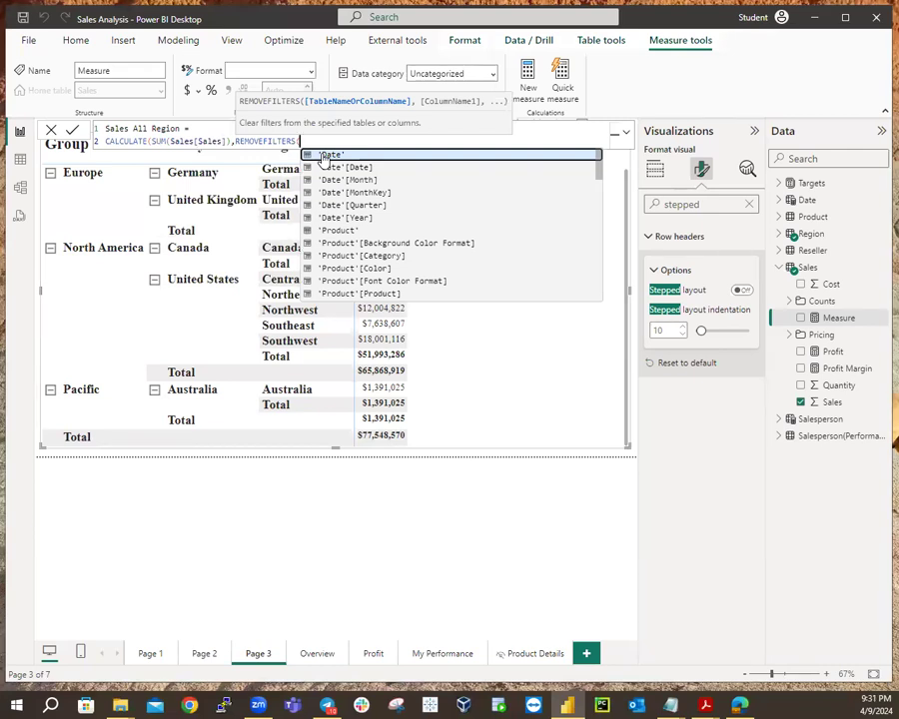
text(Regio)
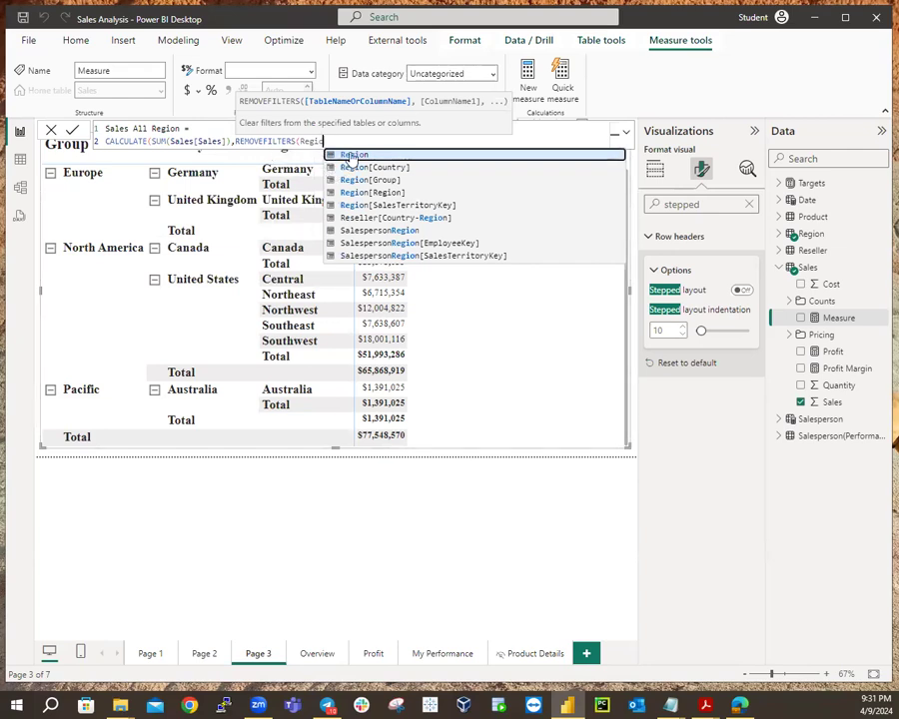
click(352, 156)
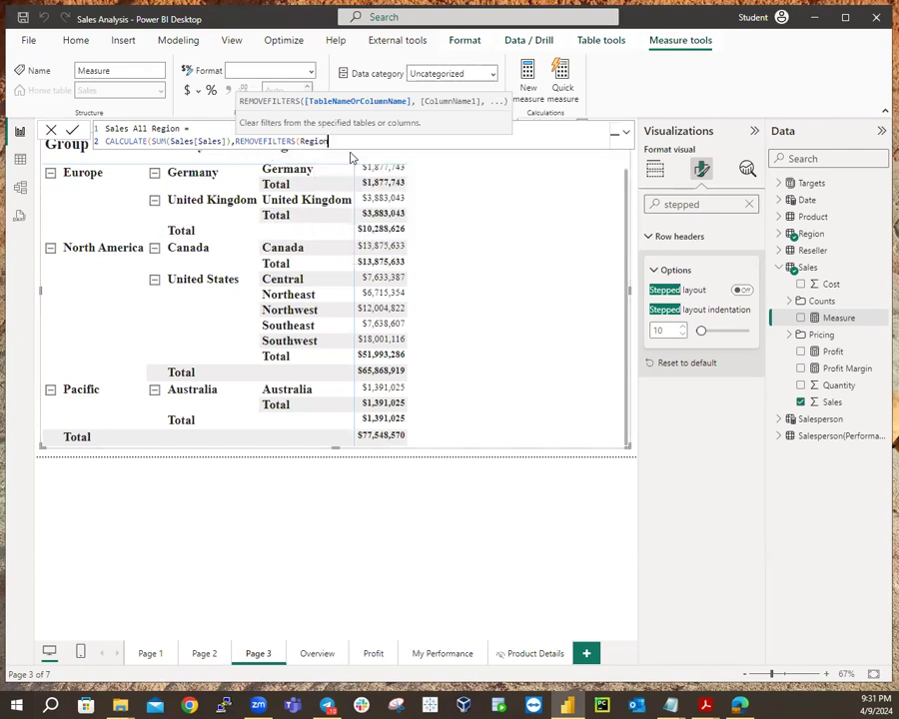
text())
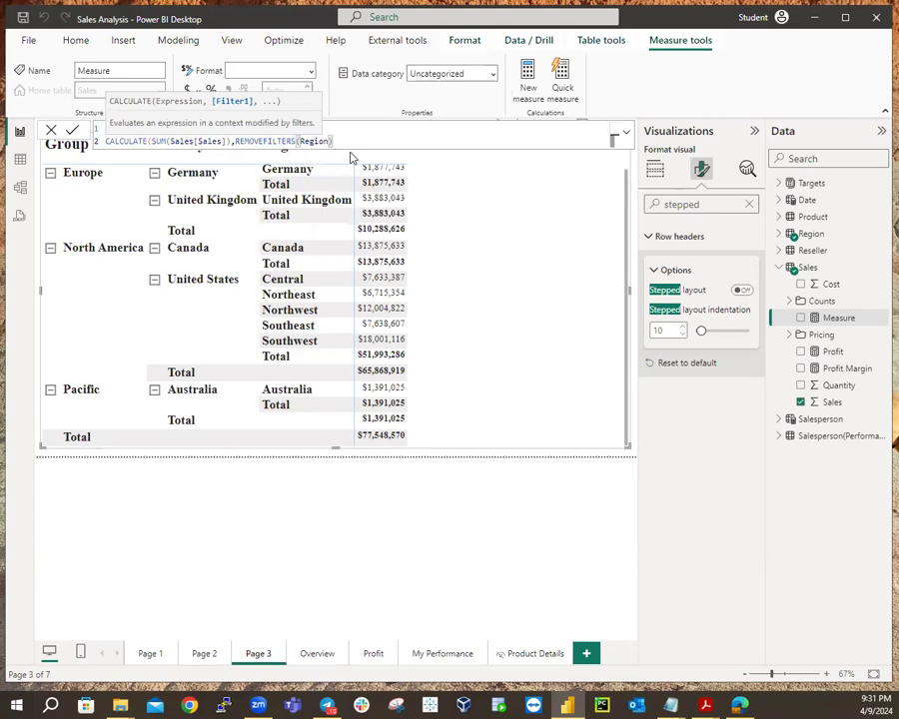
text())
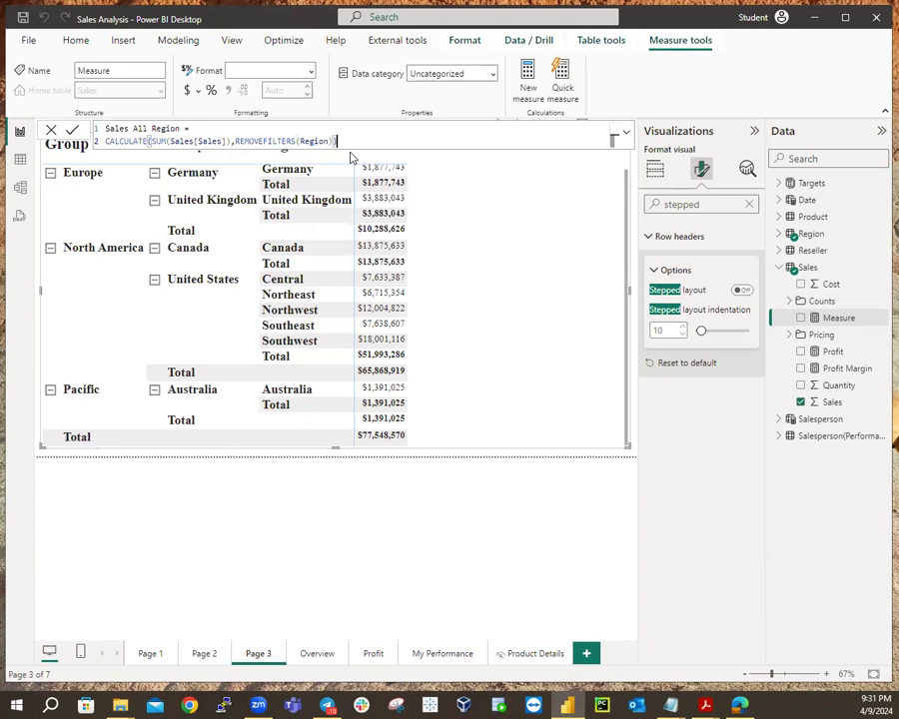
key(Return)
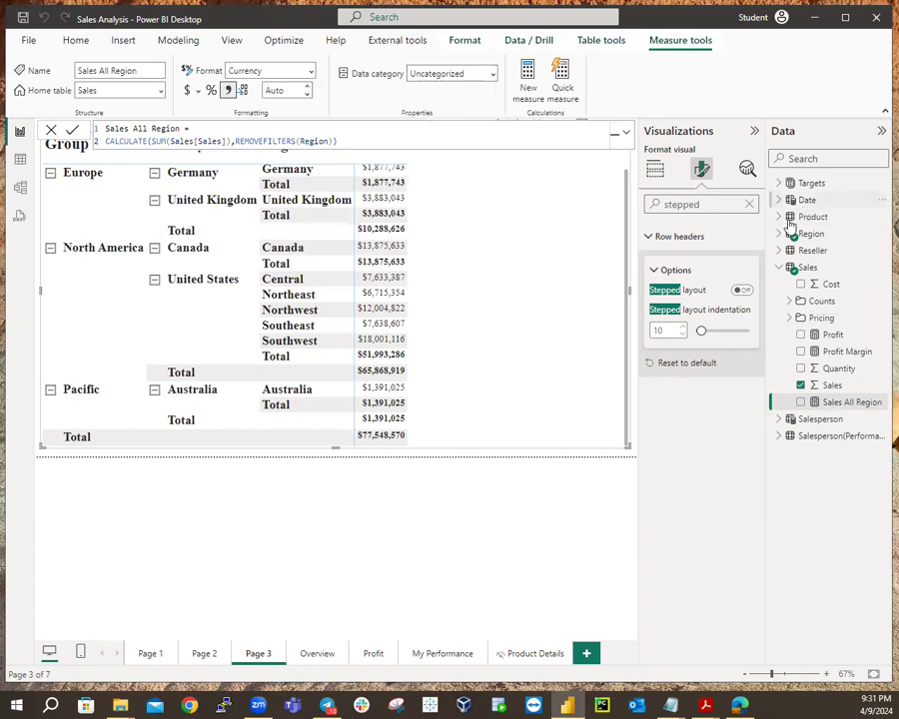
click(19, 162)
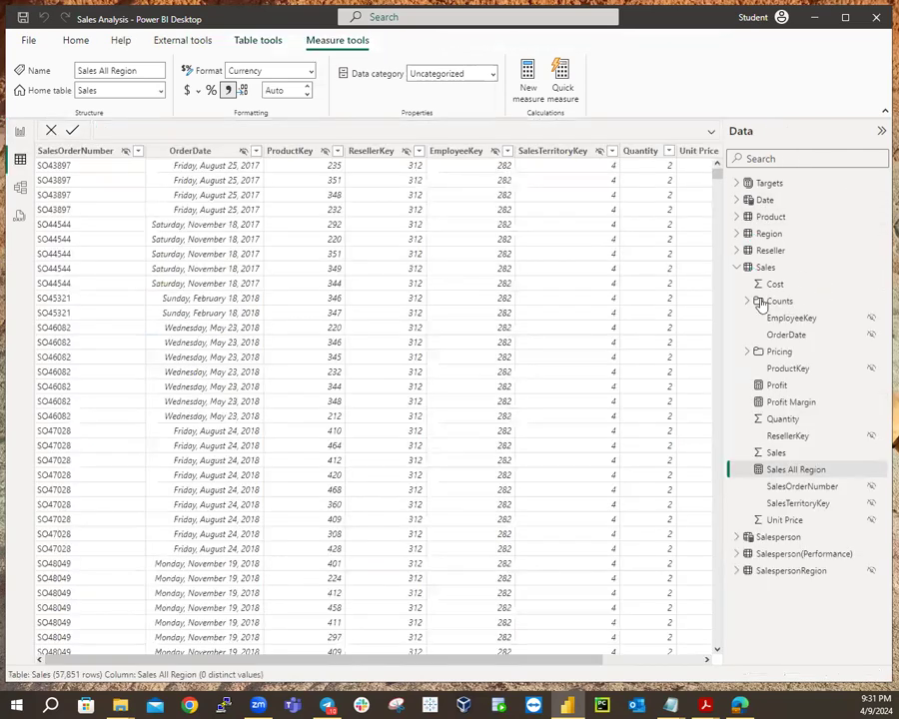
click(766, 269)
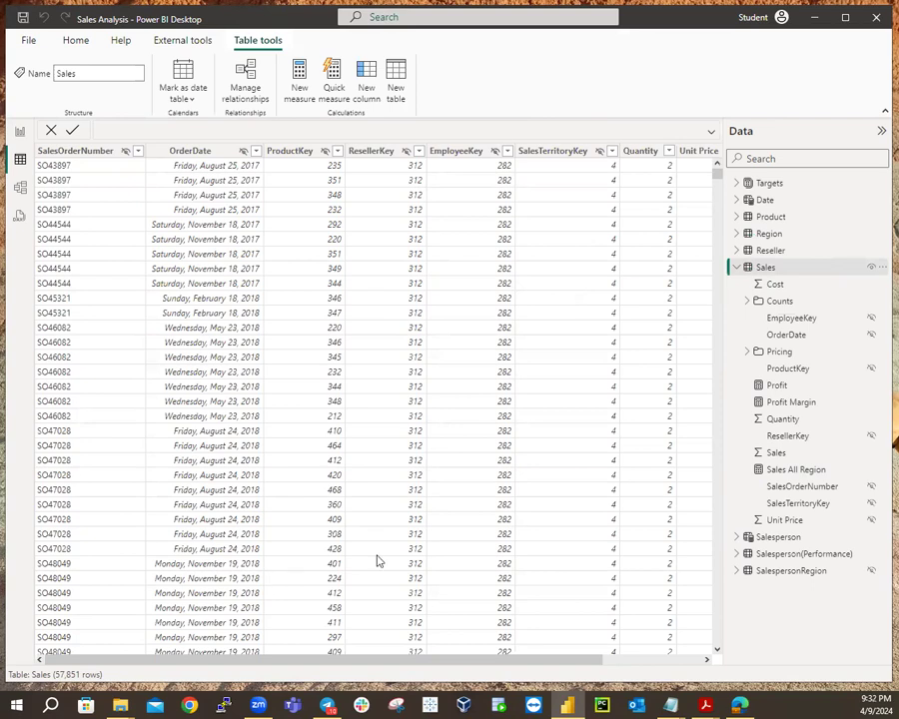
drag(405, 661, 669, 663)
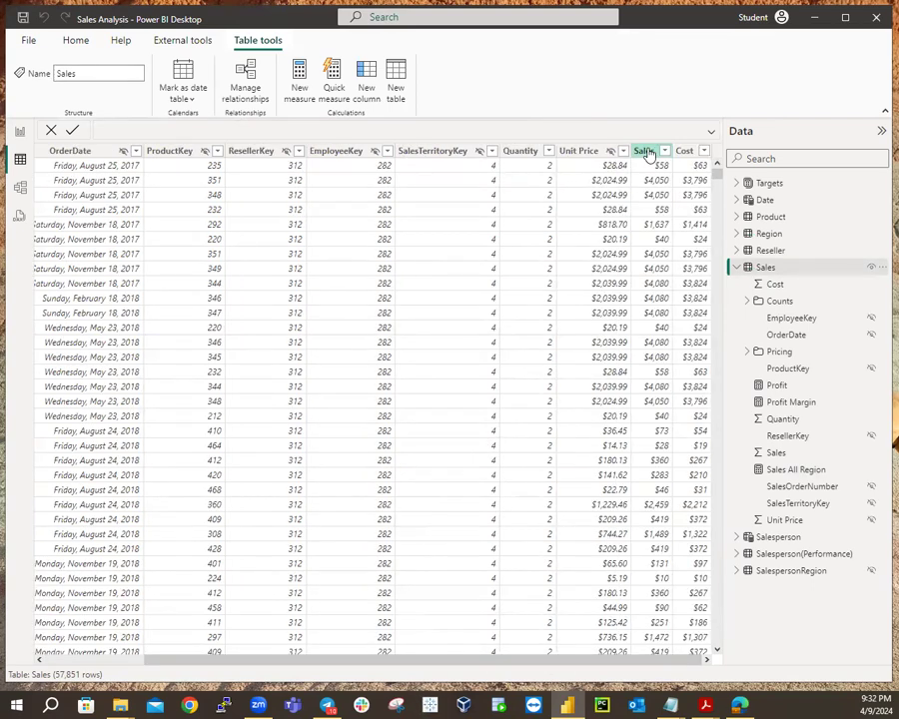
click(643, 151)
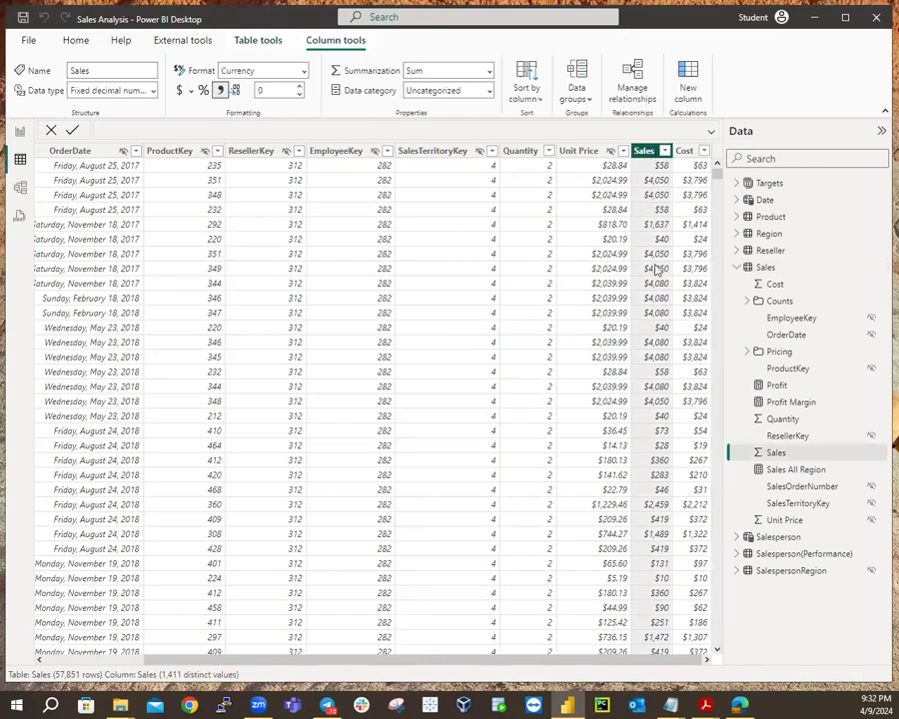
scroll(657, 328, down, 10)
scroll(657, 329, down, 20)
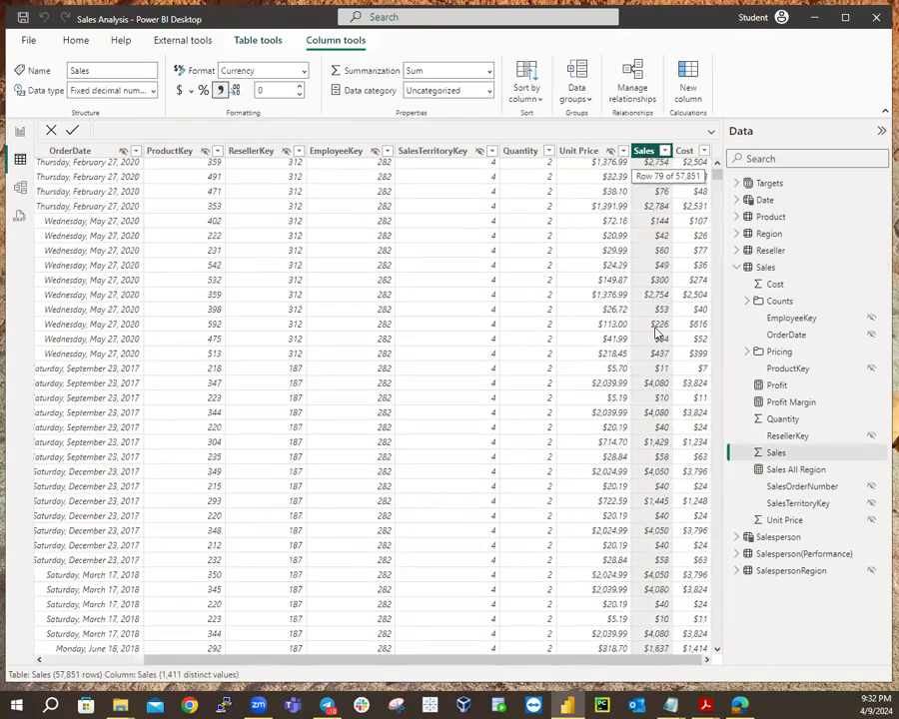
scroll(657, 329, down, 20)
drag(716, 176, 723, 656)
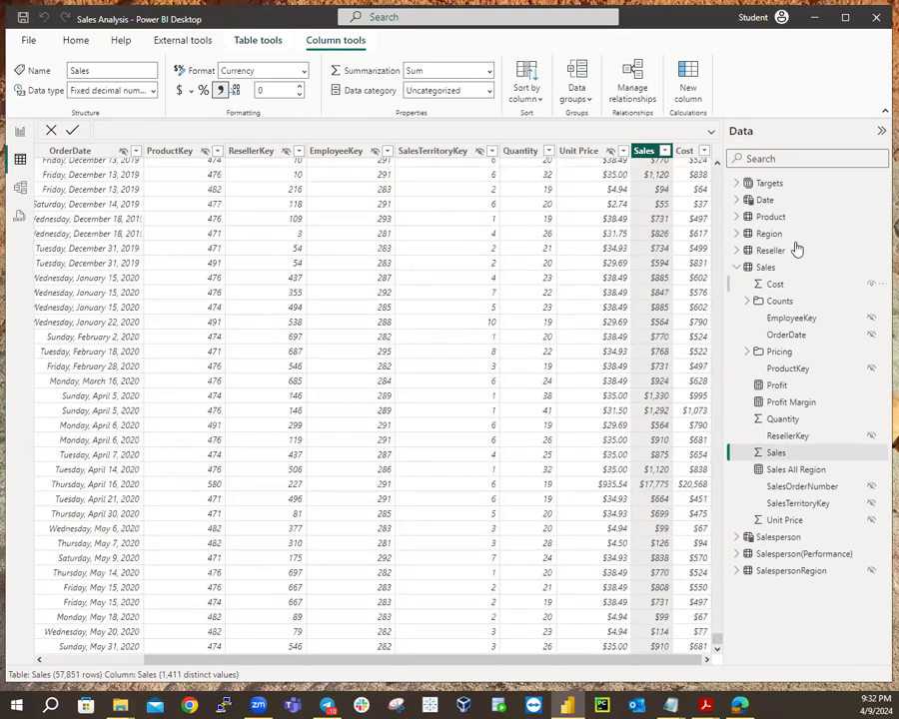
click(737, 234)
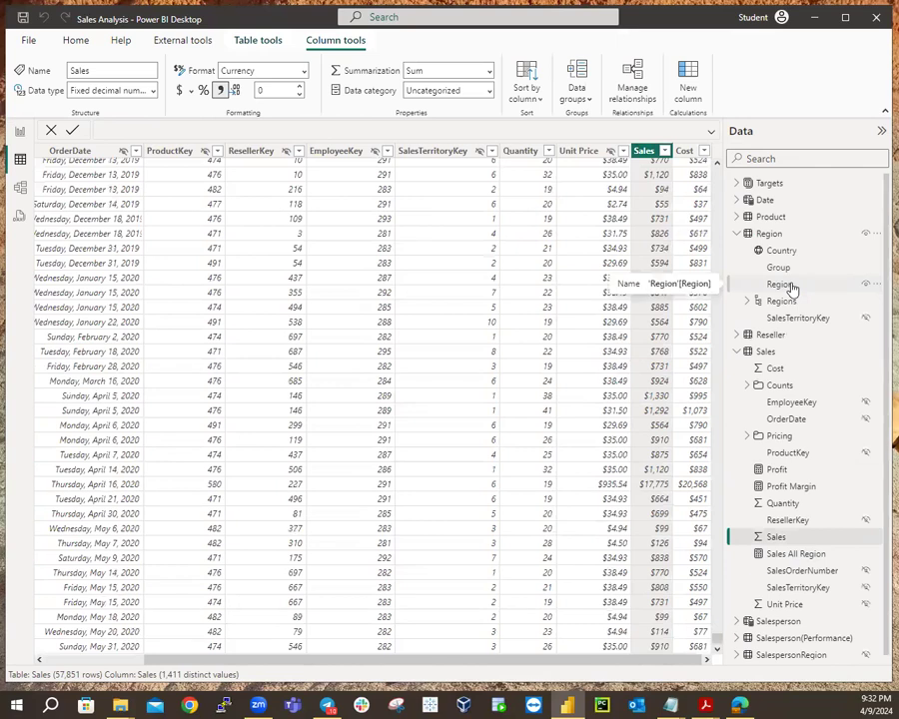
click(743, 235)
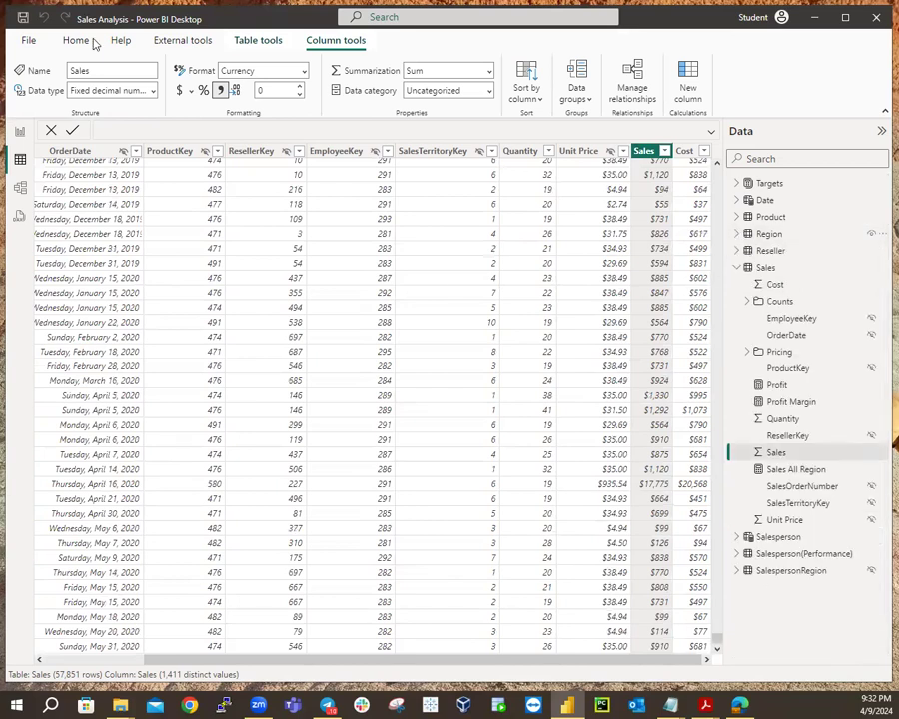
click(20, 131)
click(397, 283)
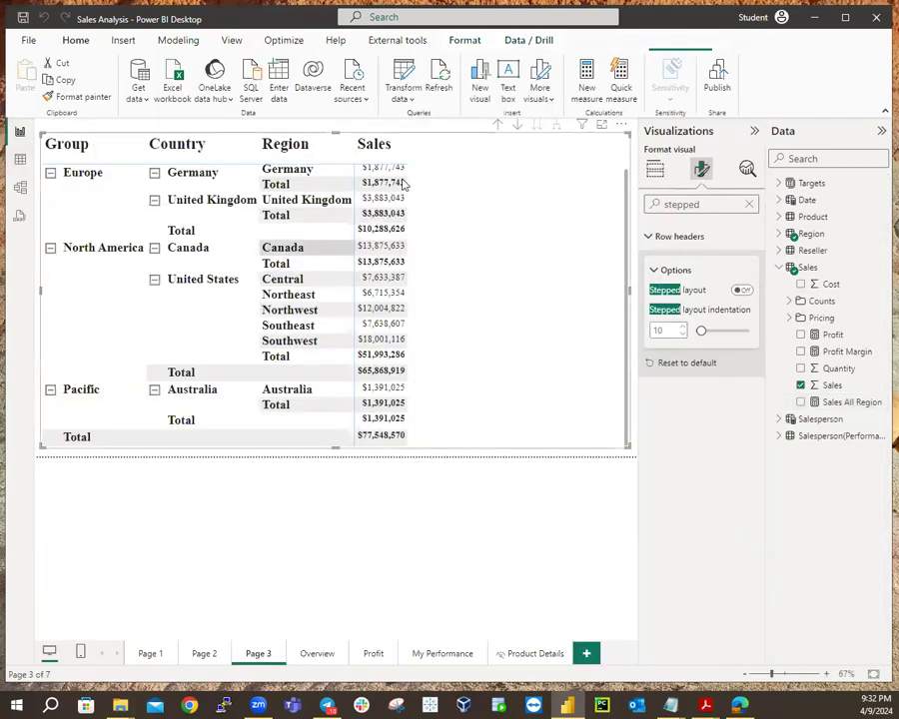
Add the Sales All Region measure to the matrix, showing $77,548,570.2 on every row.
click(847, 401)
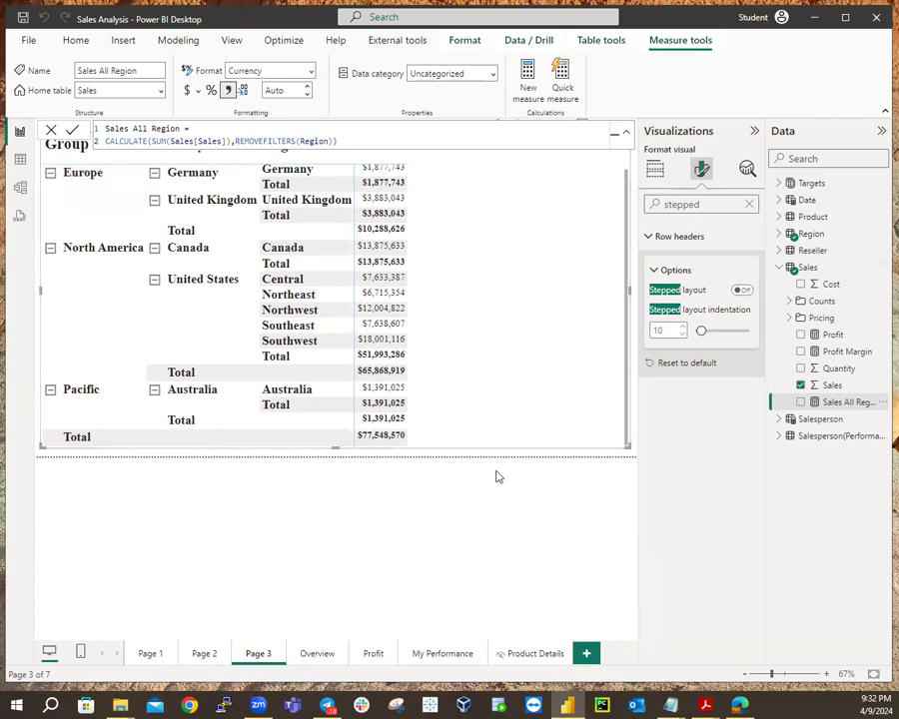
click(790, 296)
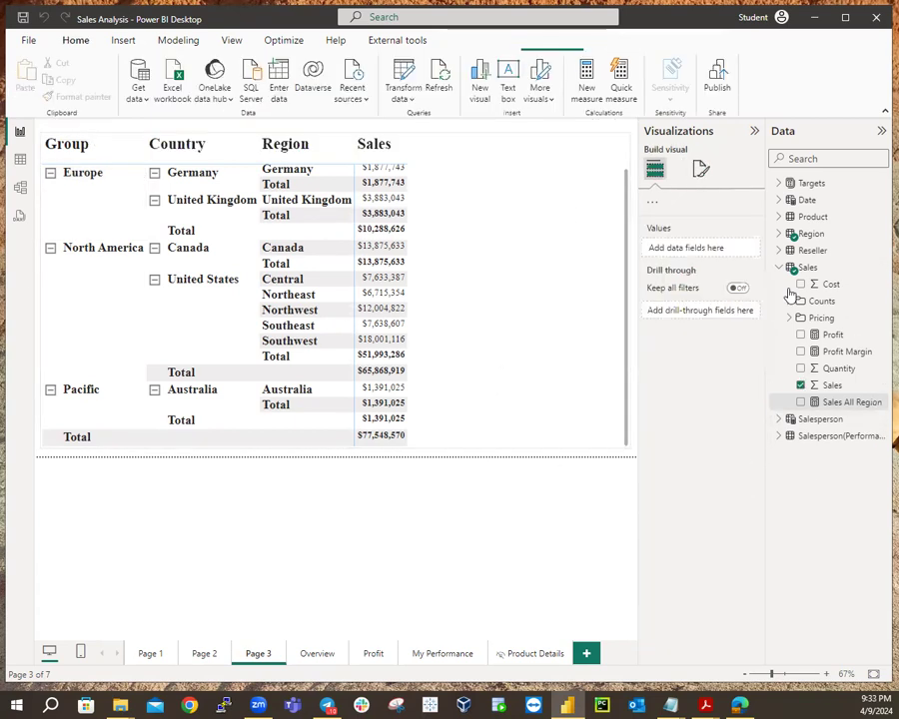
click(800, 403)
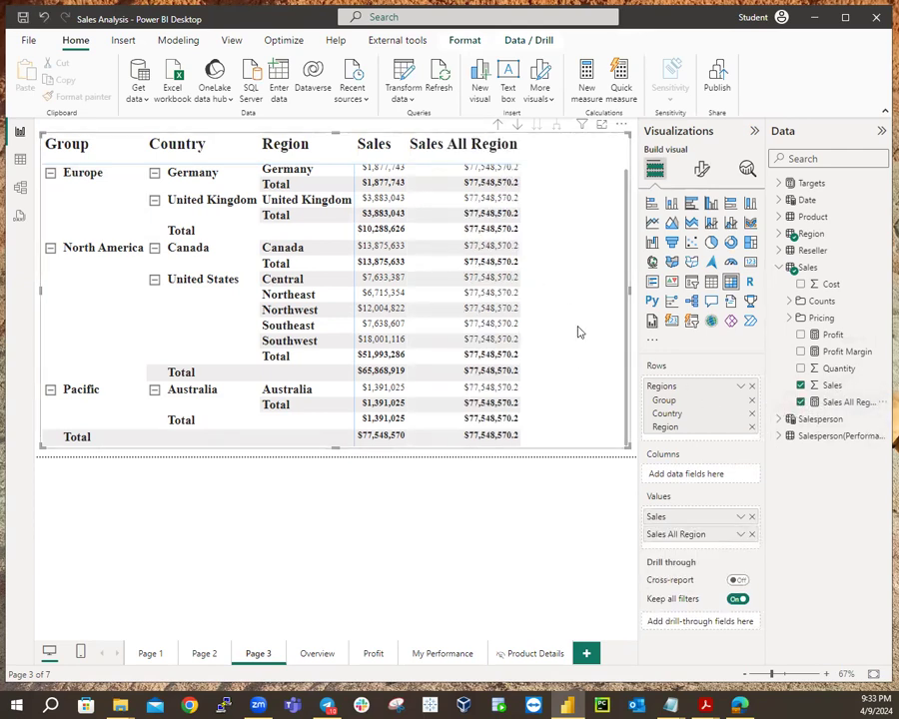
scroll(578, 330, up, 2)
scroll(577, 327, down, 2)
scroll(577, 327, up, 2)
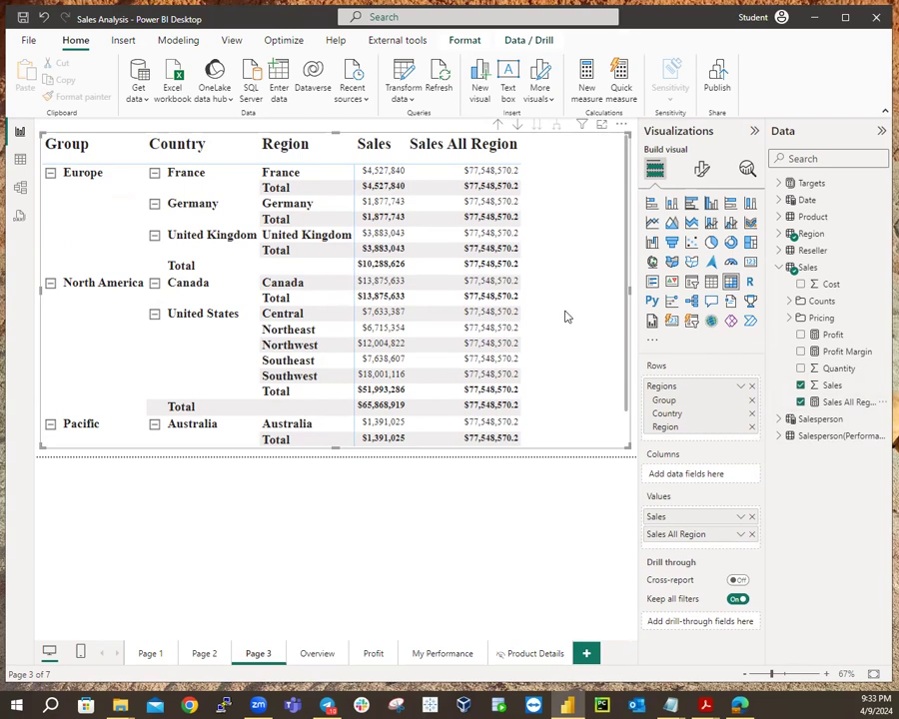
scroll(424, 402, down, 1)
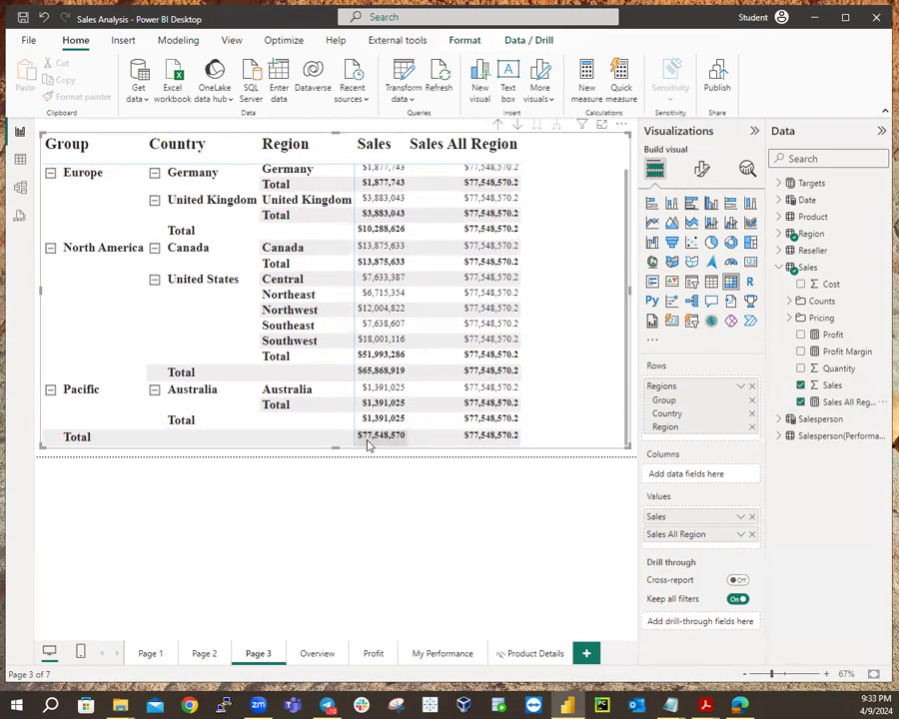
scroll(399, 199, up, 1)
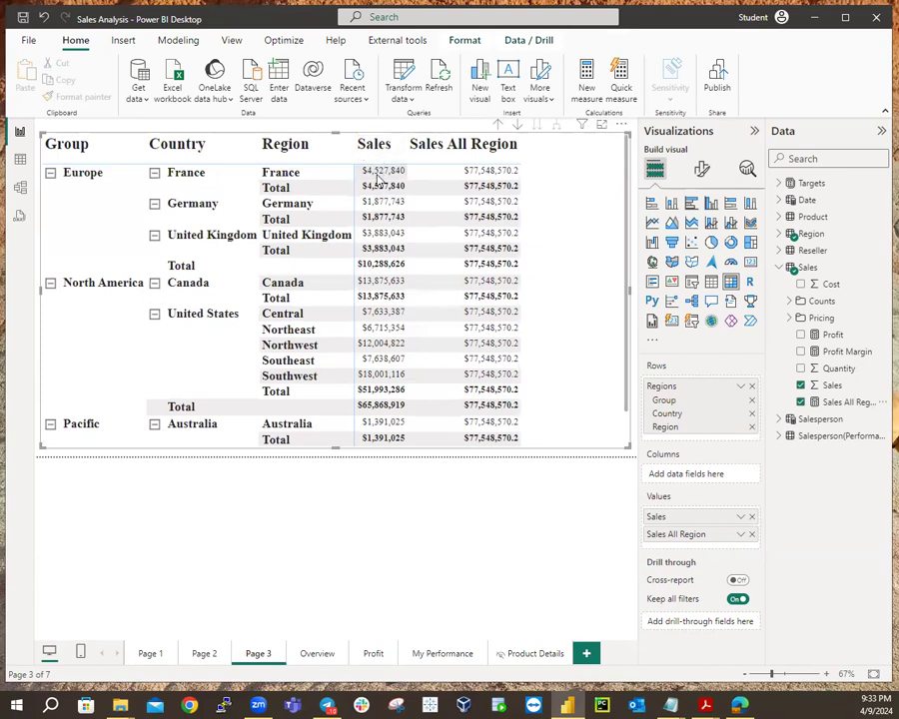
scroll(370, 270, down, 1)
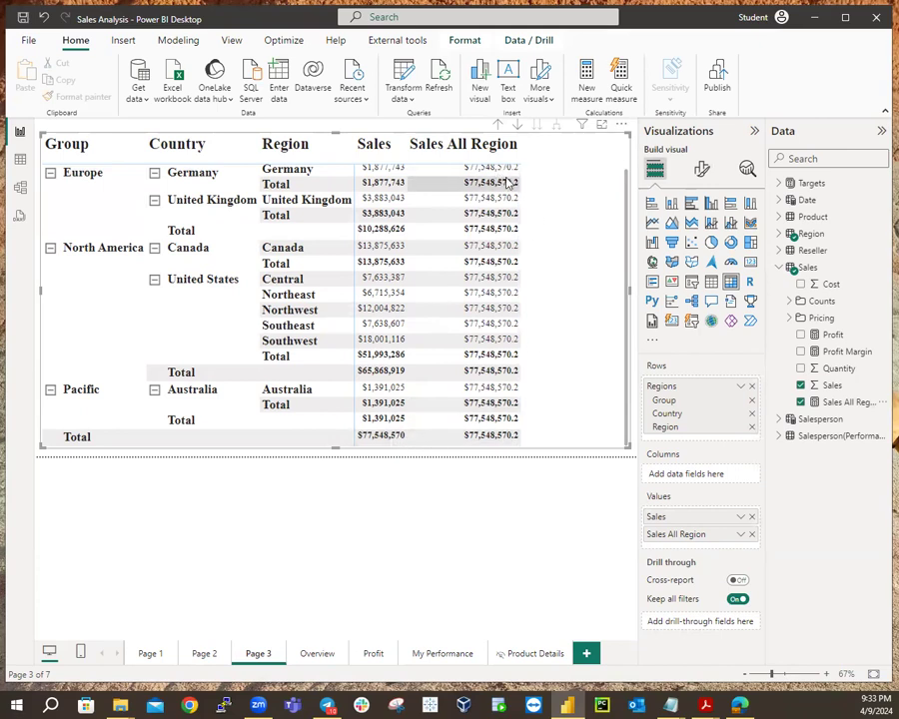
scroll(509, 185, up, 1)
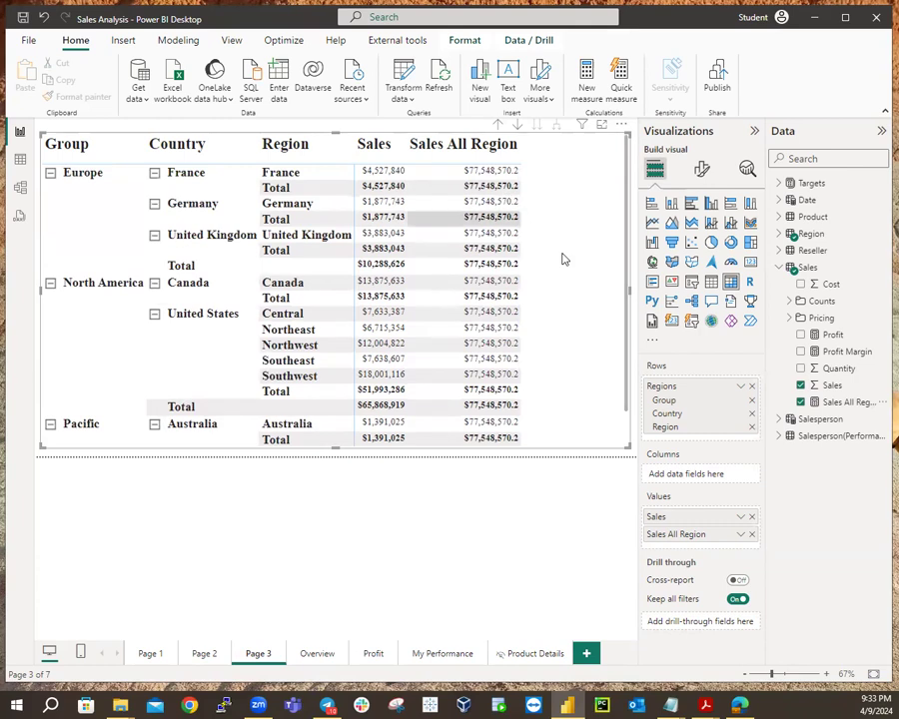
Give the Sales All Region measure 2 decimal places, so it reads $77,548,570.20.
click(841, 403)
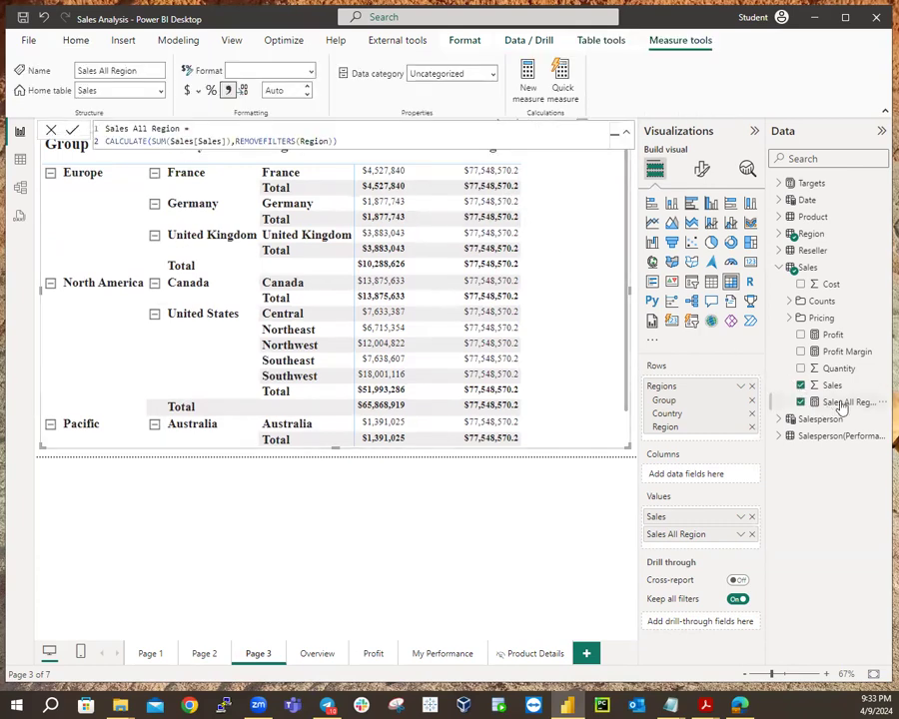
click(295, 91)
text(2)
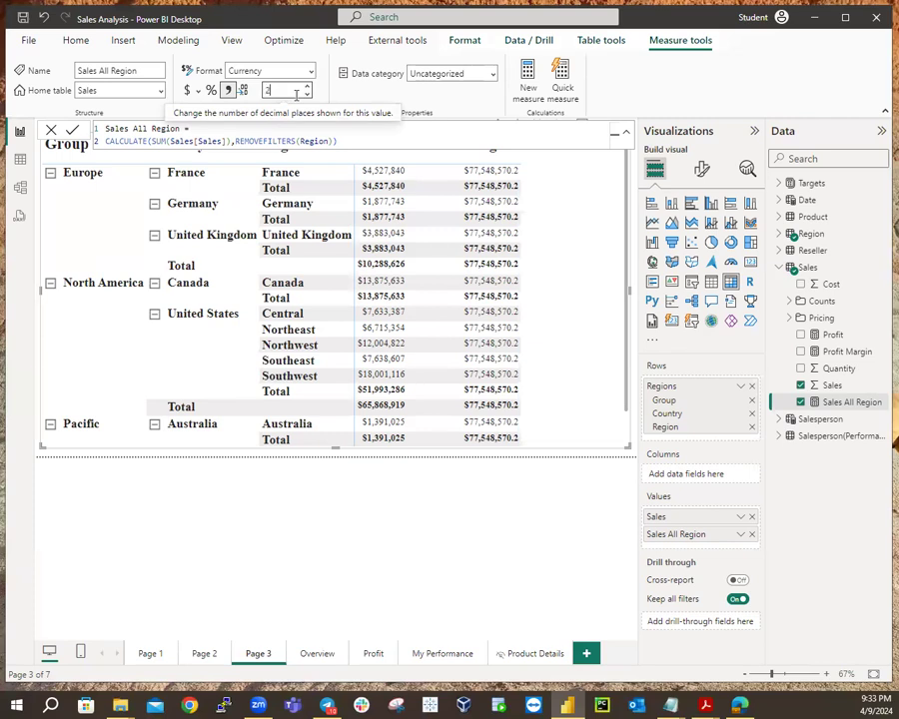
key(Return)
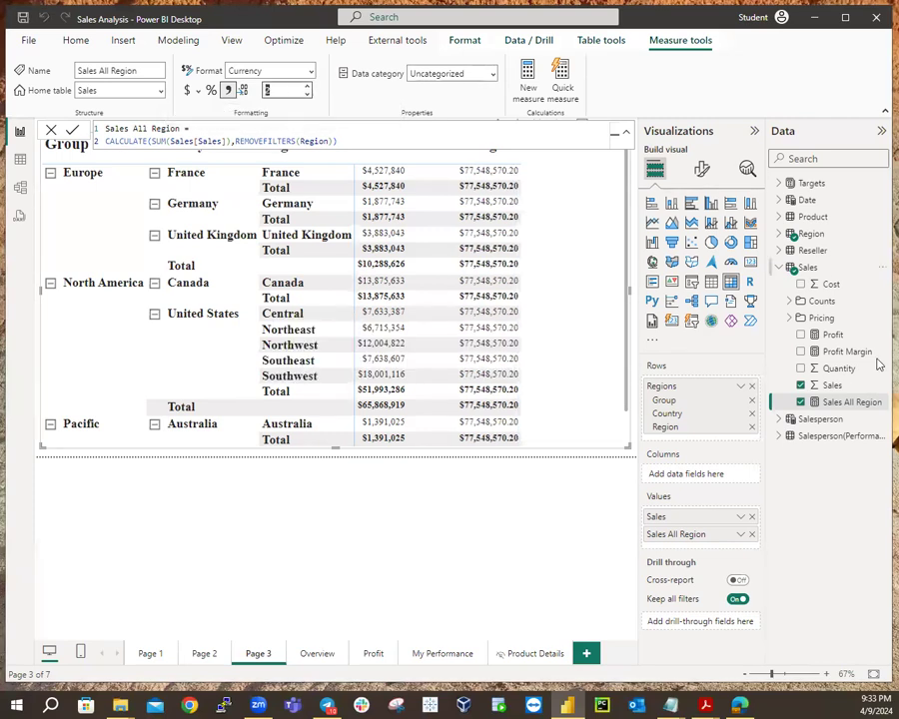
scroll(535, 310, down, 1)
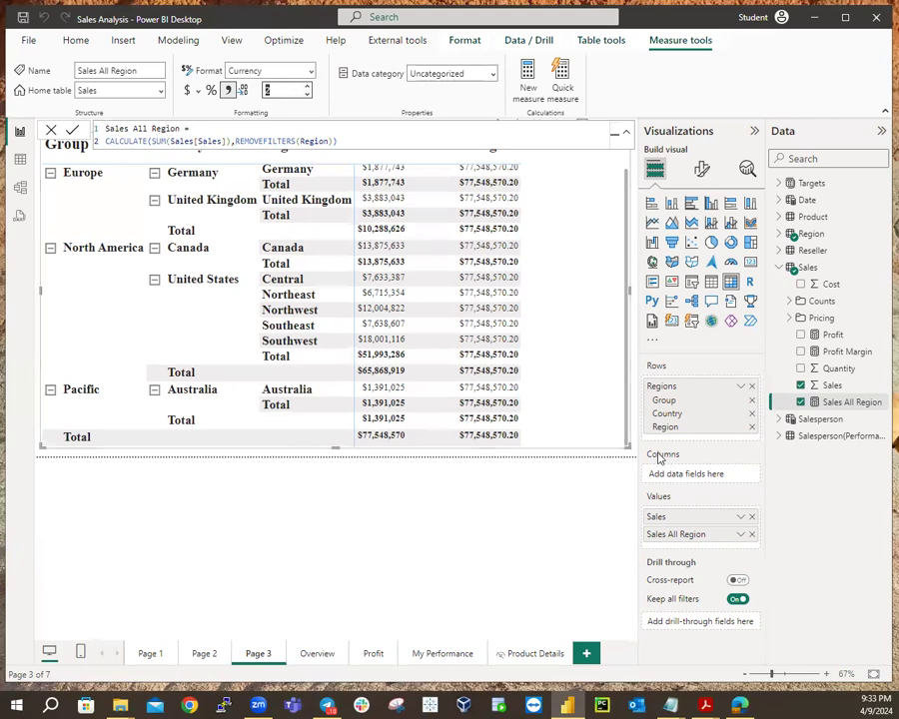
Rename the Sales All Region value field to SARegion for this matrix only, then deselect the visual.
right_click(677, 540)
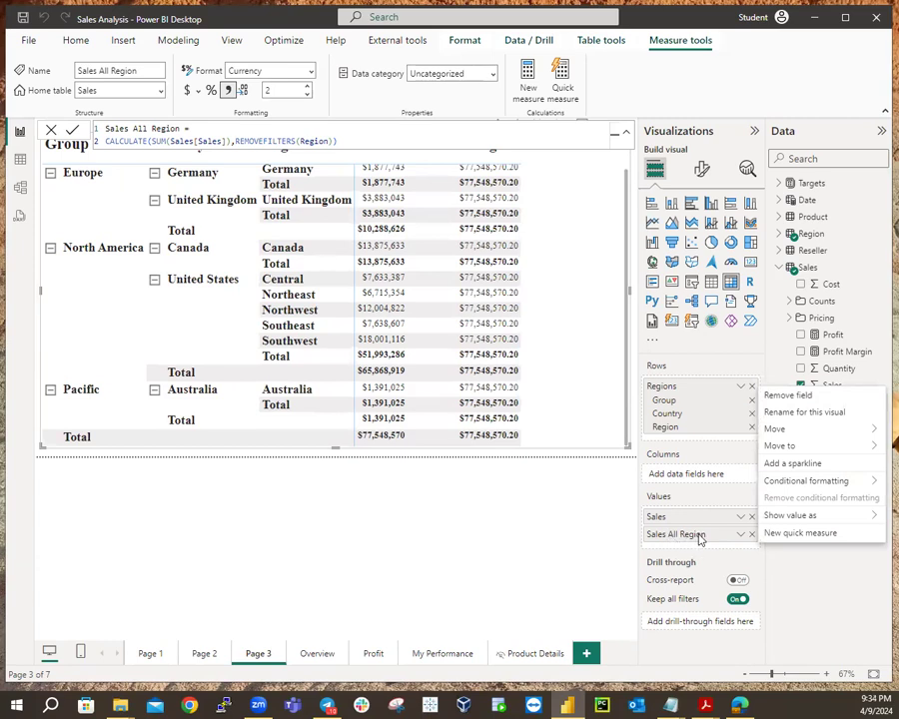
key(Escape)
right_click(700, 540)
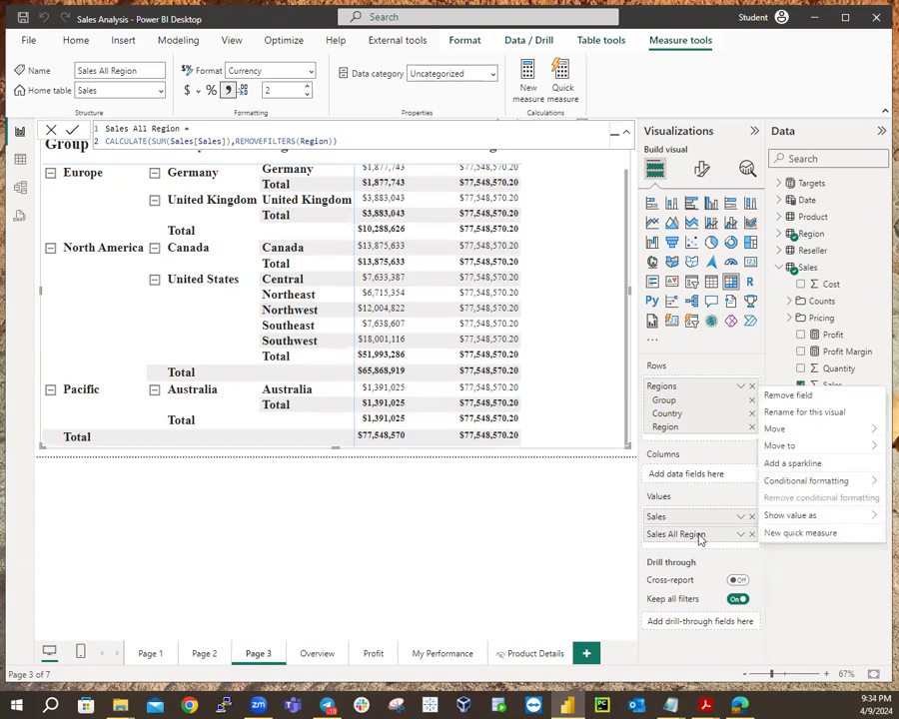
click(802, 413)
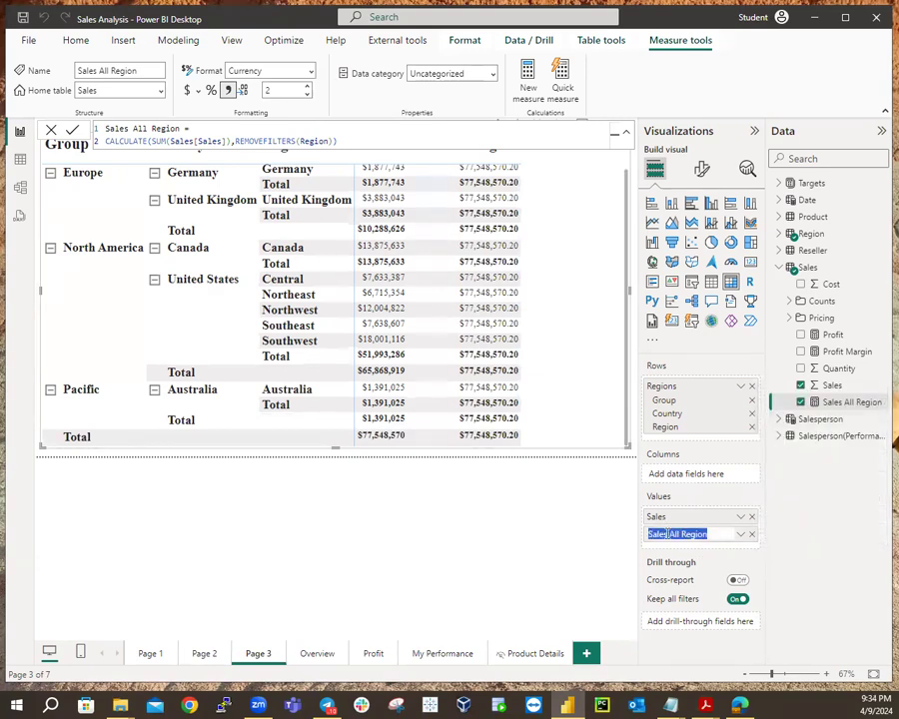
click(697, 537)
key(BackSpace)
key(BackSpace)
key(BackSpace)
key(BackSpace)
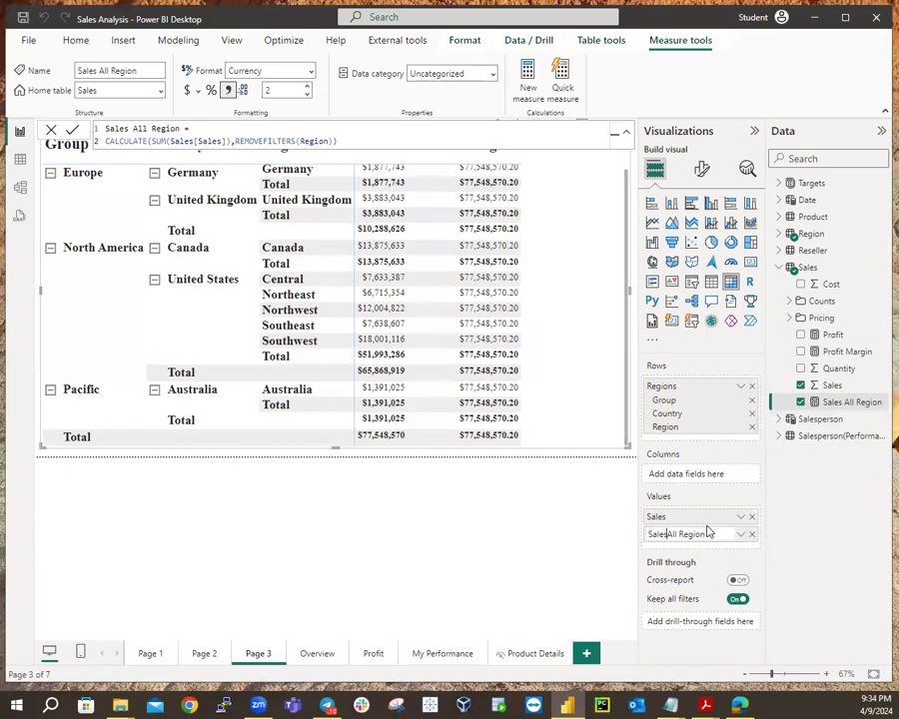
key(BackSpace)
text(a)
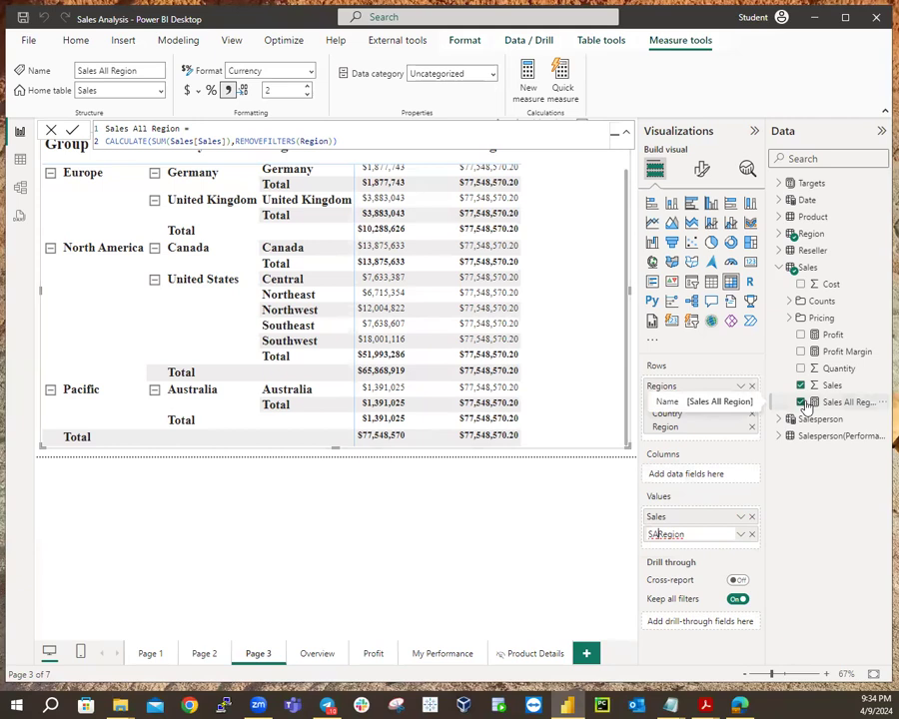
key(Return)
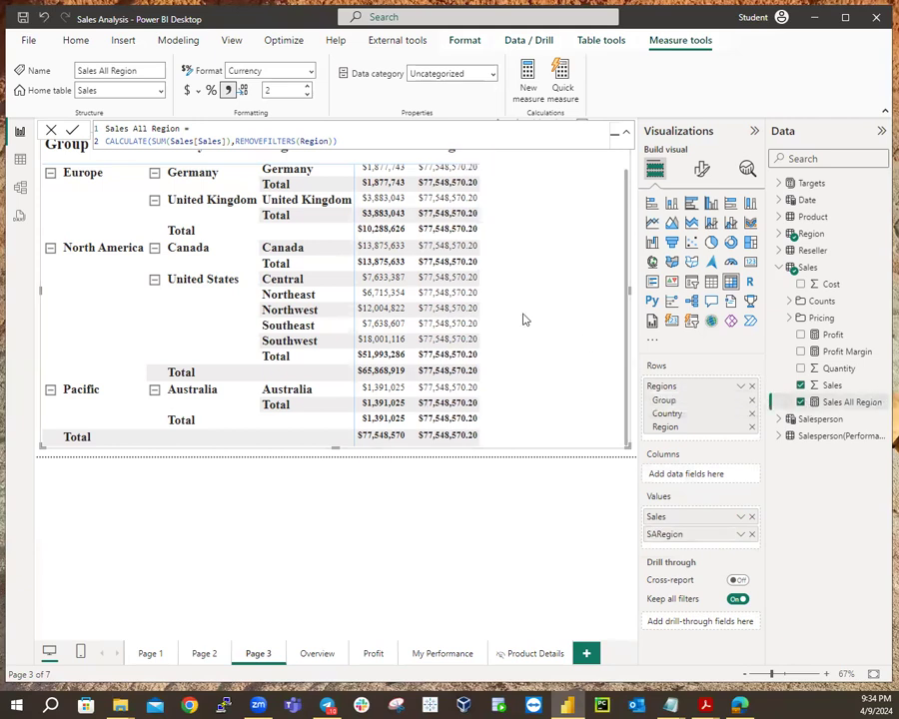
scroll(581, 295, up, 1)
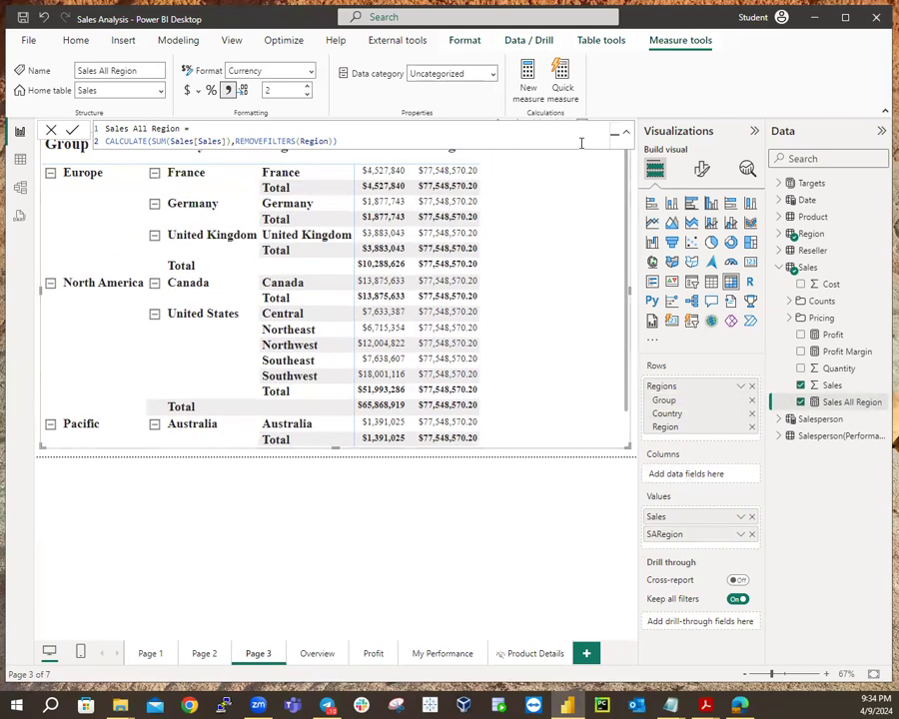
click(476, 456)
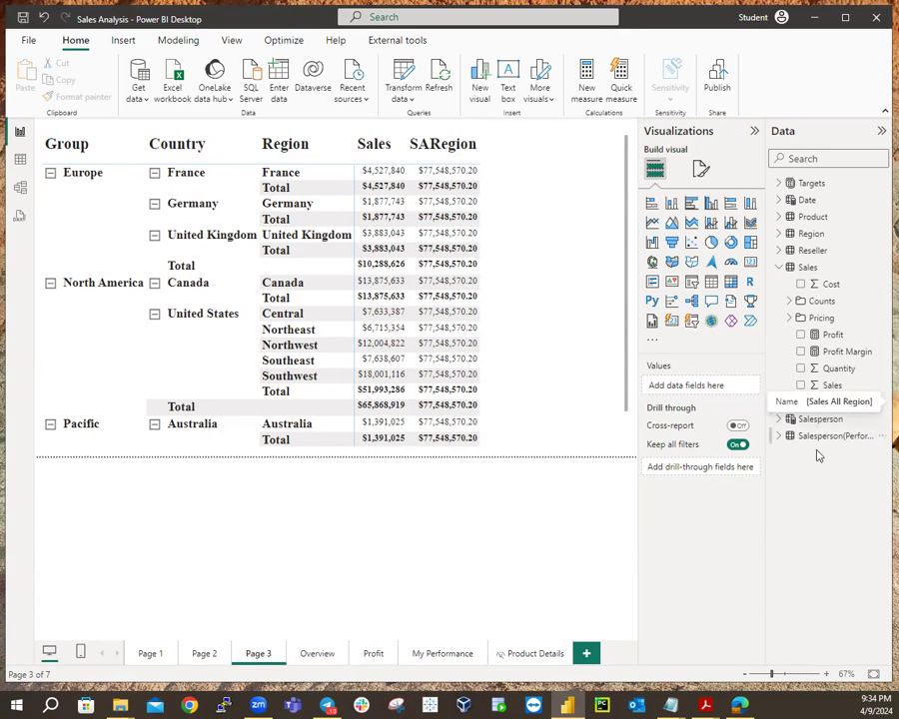
Rename the Sales All Region measure in the Data pane to SARegion and review its formula.
right_click(850, 405)
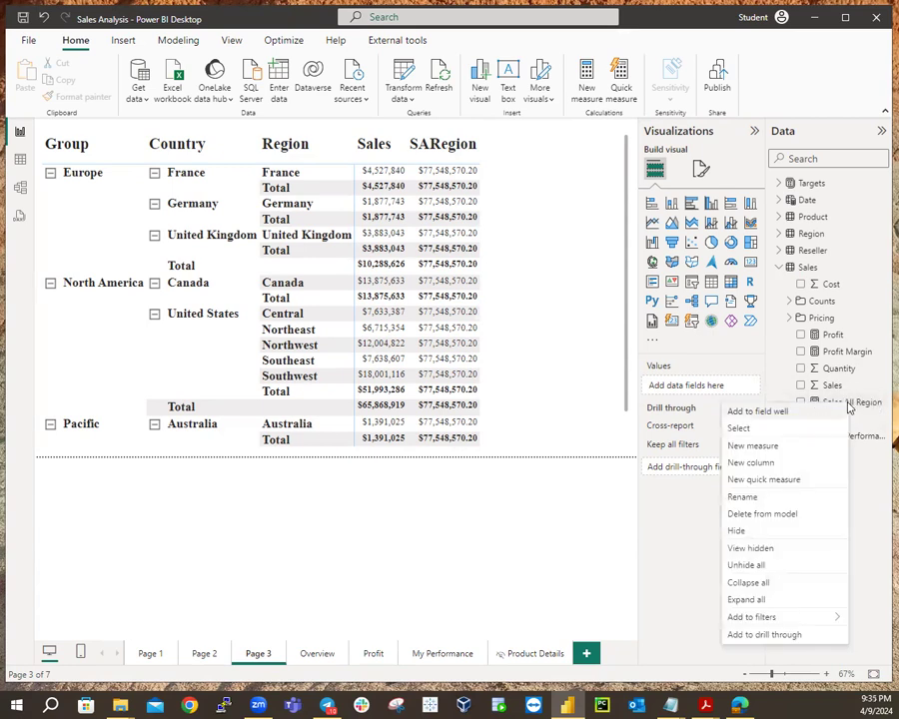
click(751, 498)
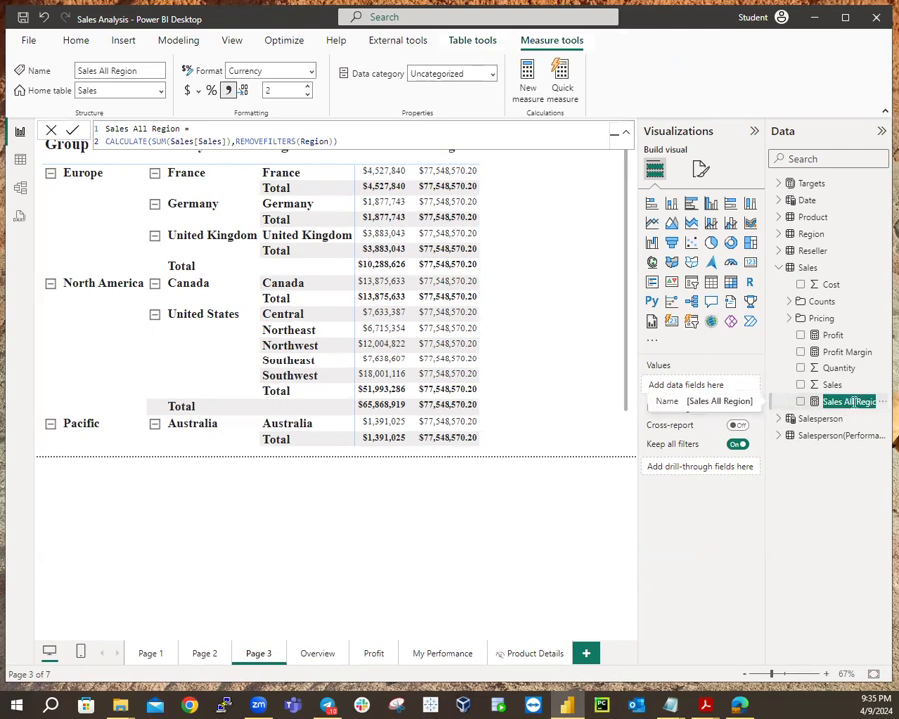
key(Return)
key(BackSpace)
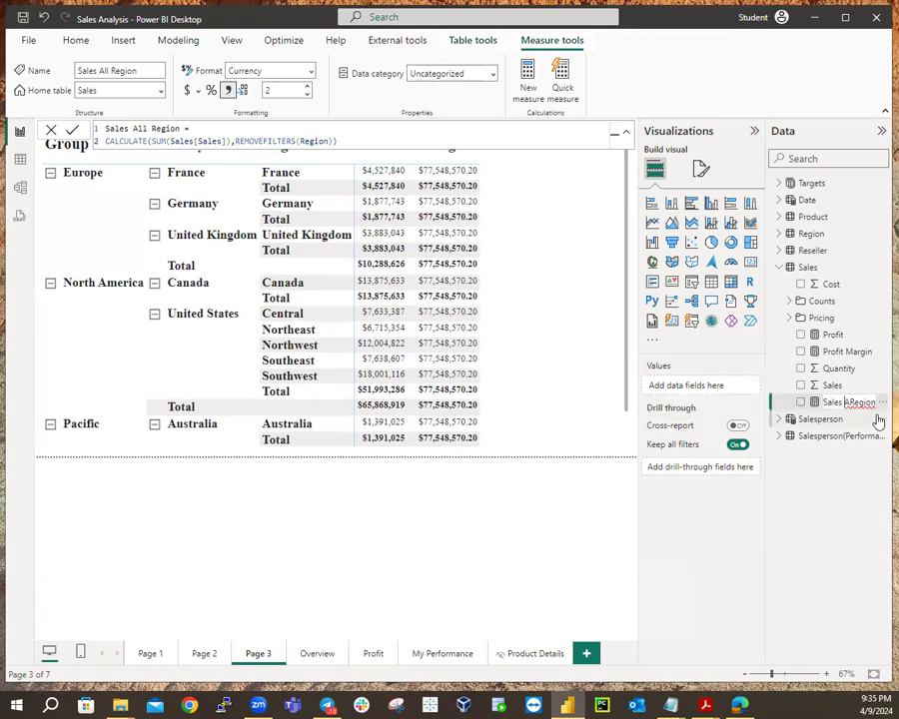
key(BackSpace)
key(BackSpace)
key(BackSpace)
key(BackSpace)
key(BackSpace)
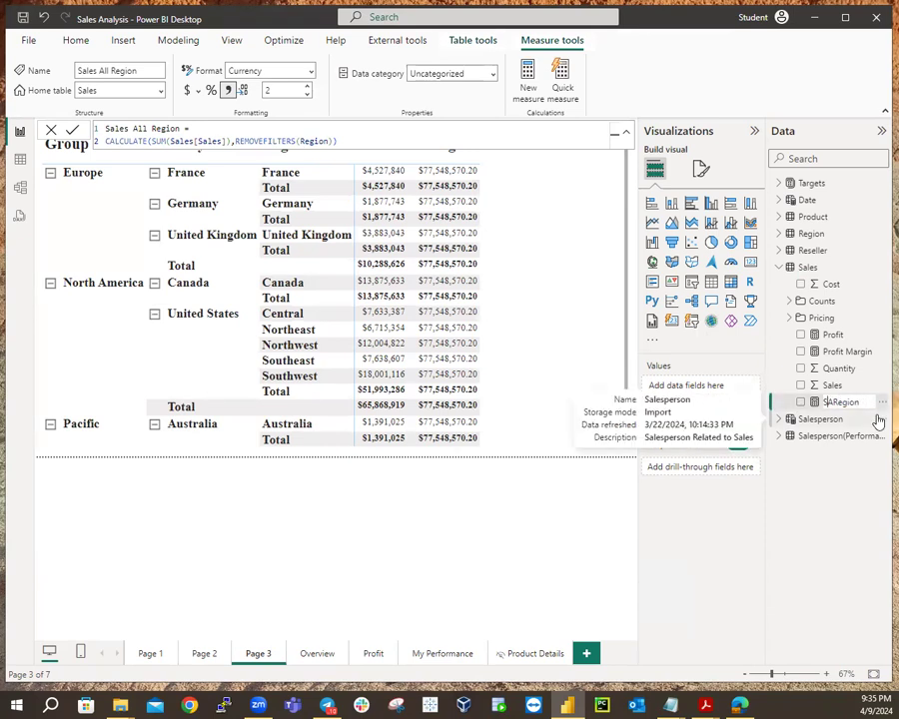
key(Return)
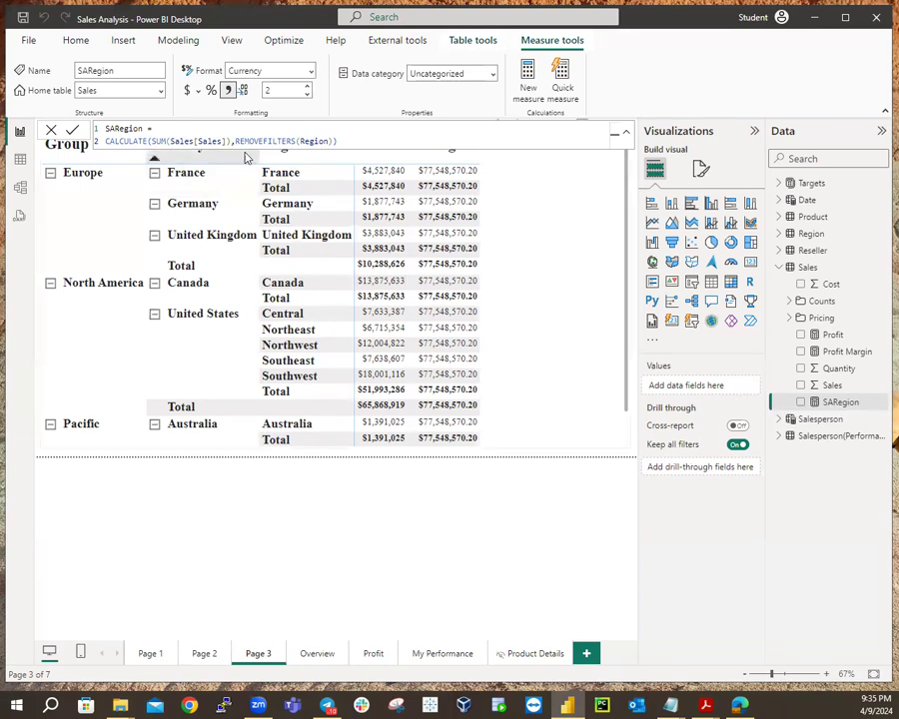
drag(348, 140, 48, 114)
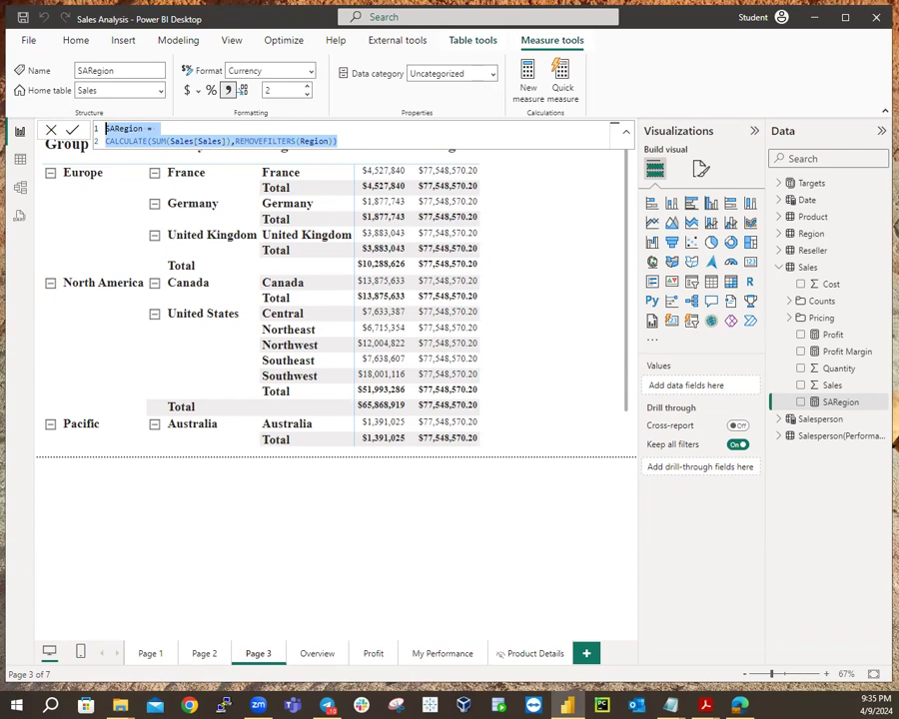
key(Right)
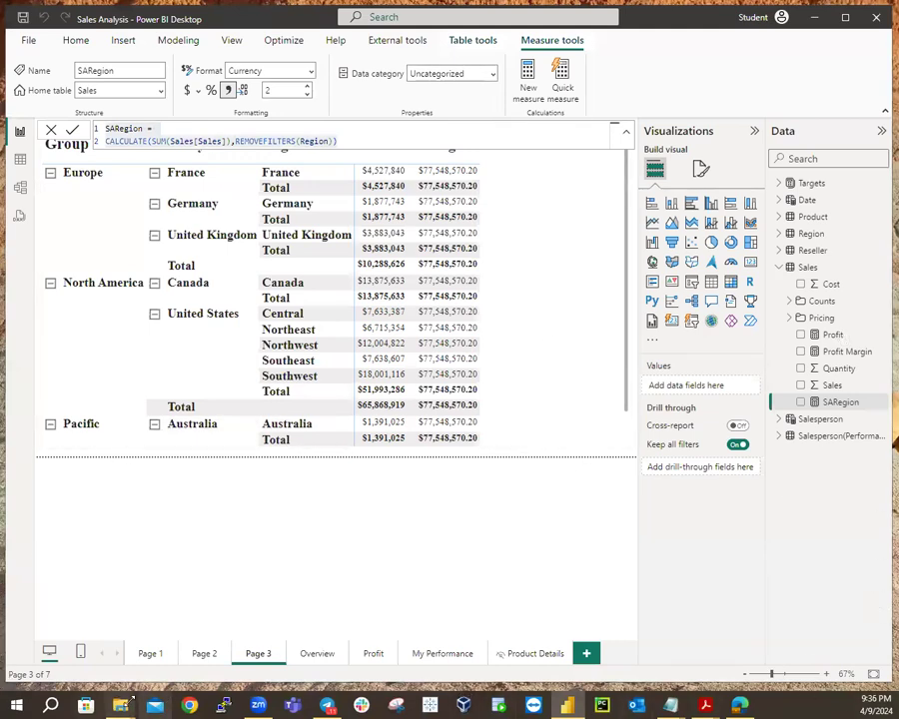
In File Explorer, browse Allfiles > PL300 > Labs > advanced DAX lab > Assets and open Snippets.txt.
mouse_move(120, 706)
click(220, 628)
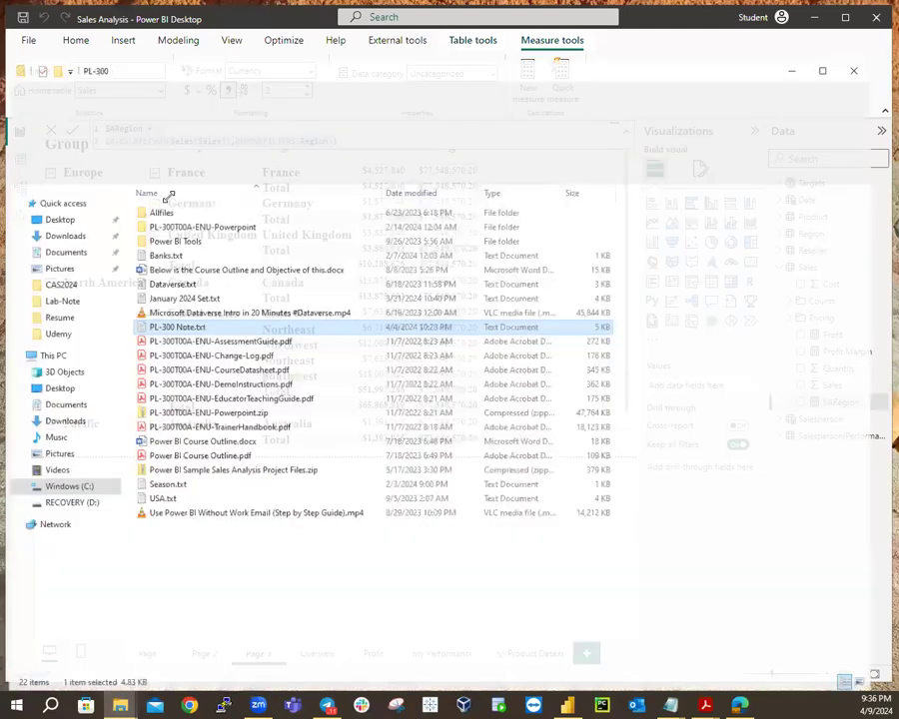
click(164, 195)
double_click(164, 194)
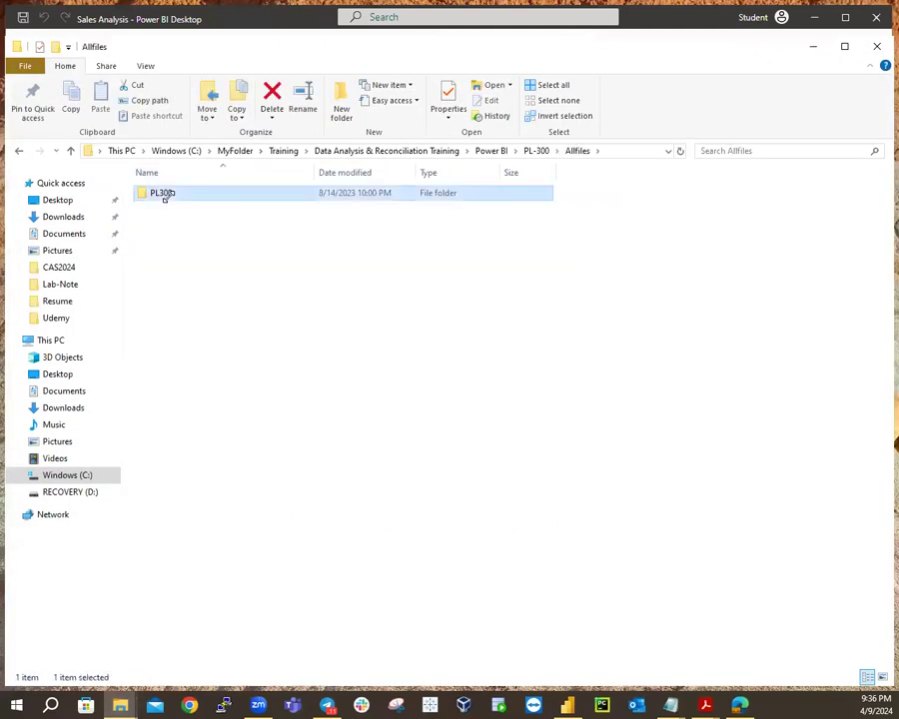
double_click(164, 195)
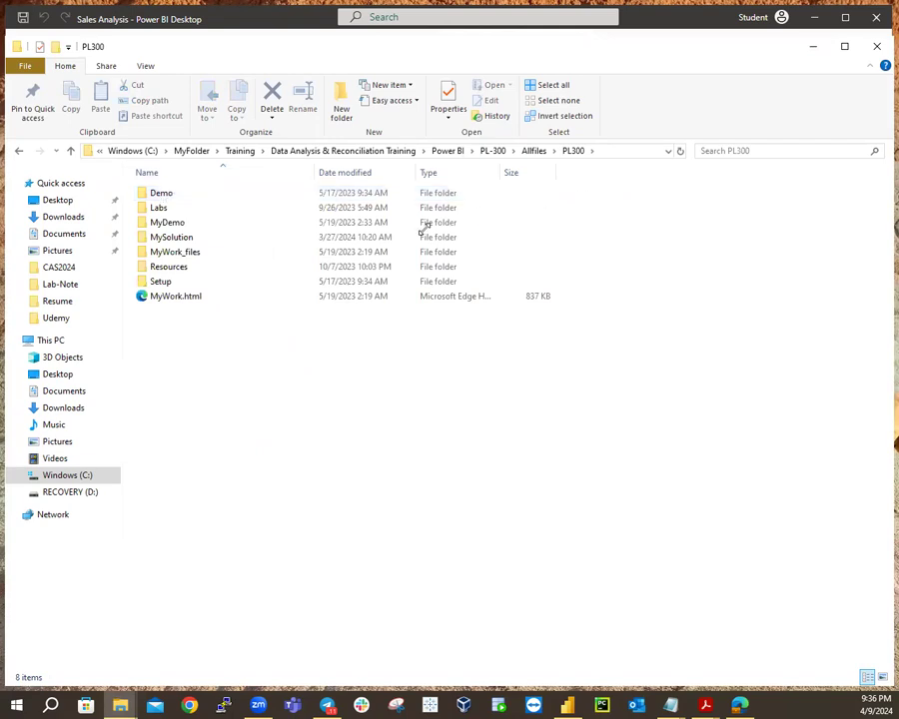
double_click(181, 266)
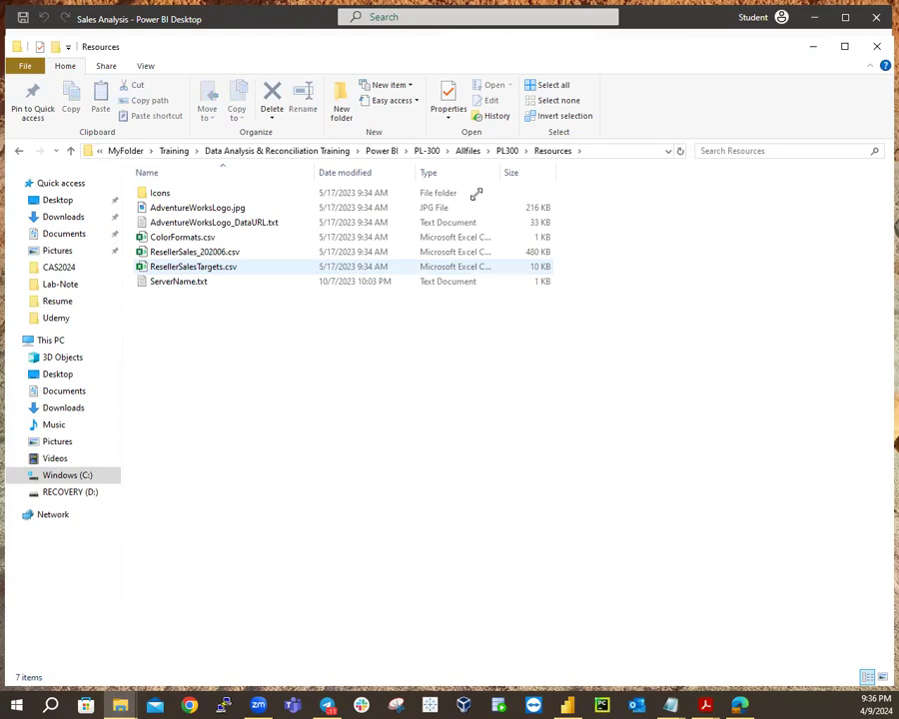
key(alt+Up)
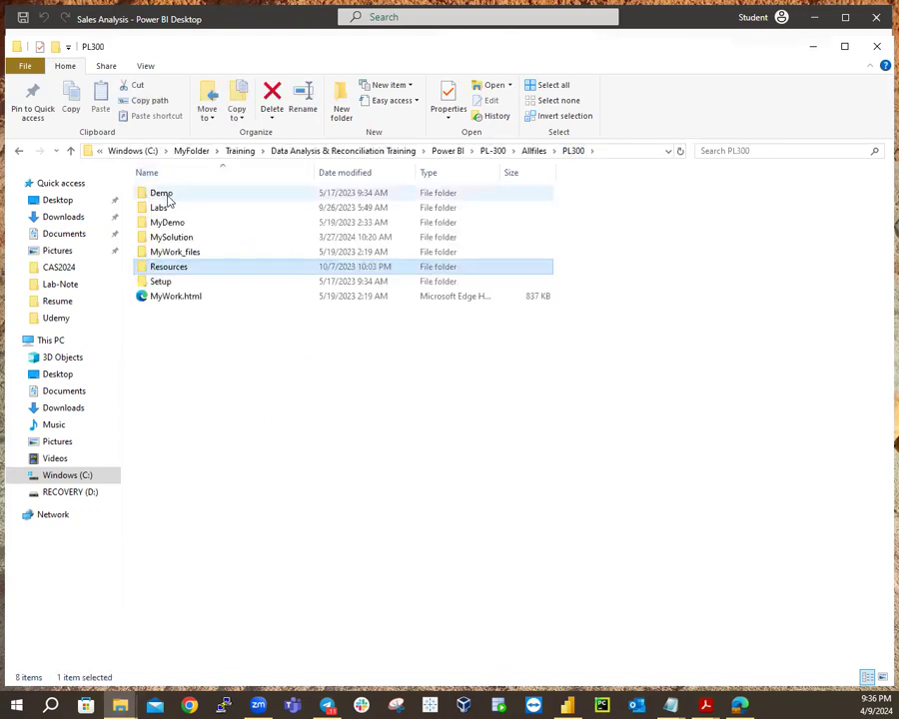
double_click(167, 209)
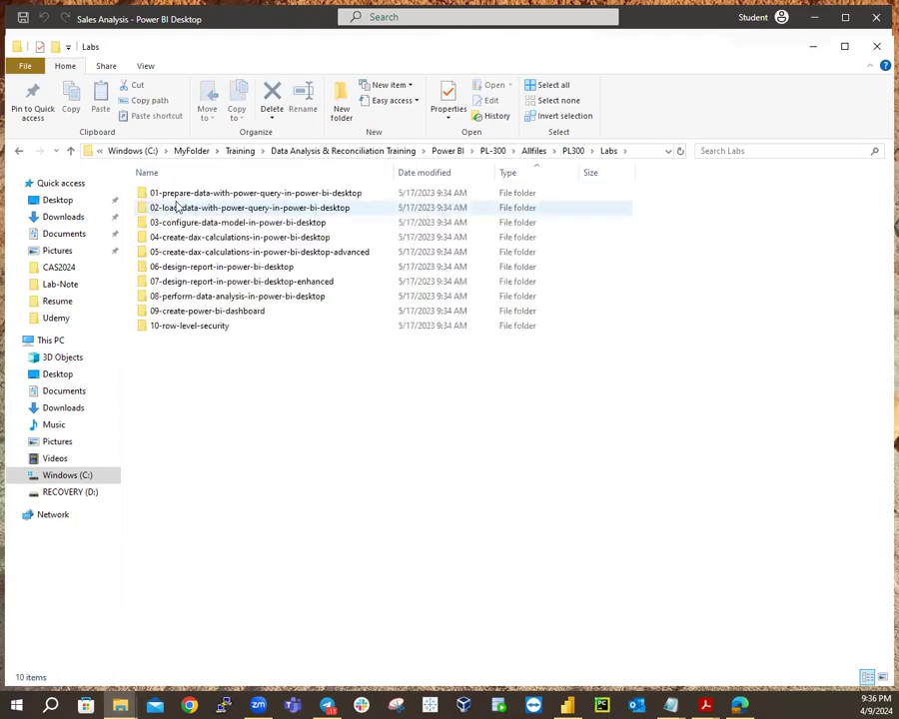
double_click(244, 255)
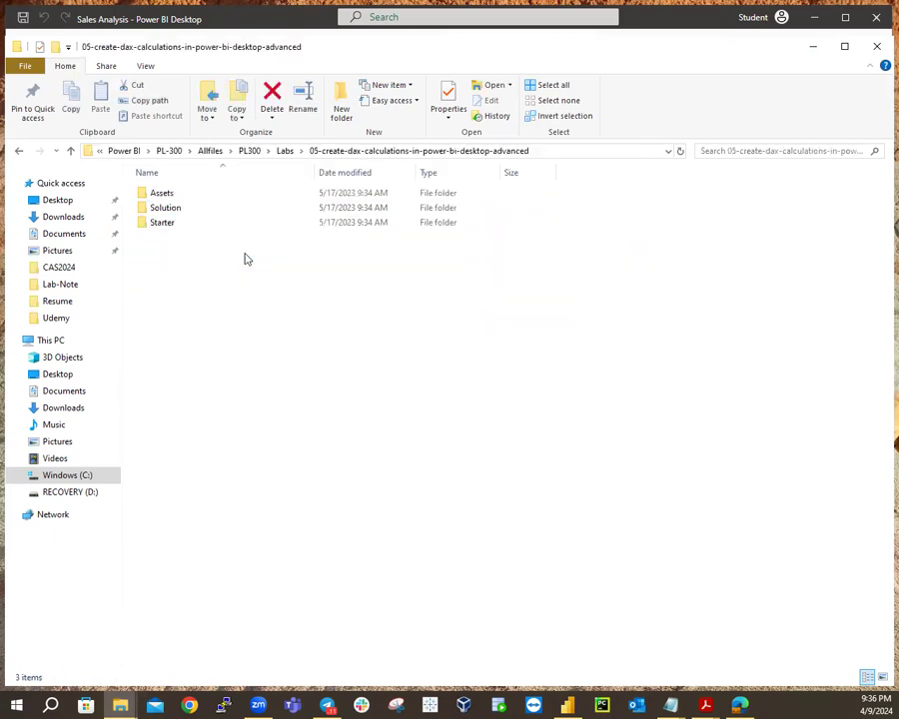
double_click(166, 195)
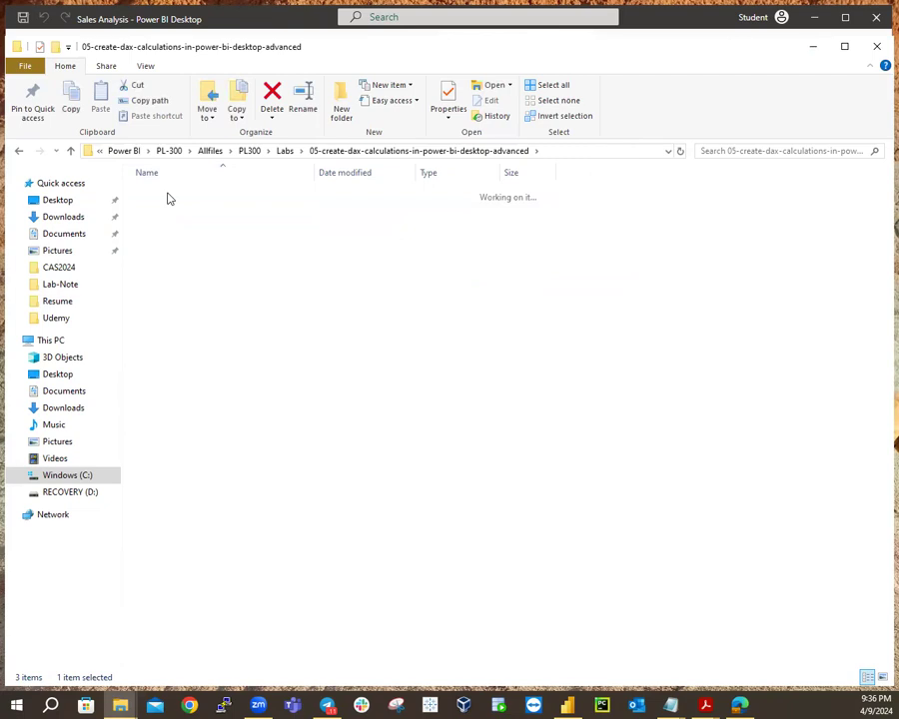
double_click(175, 196)
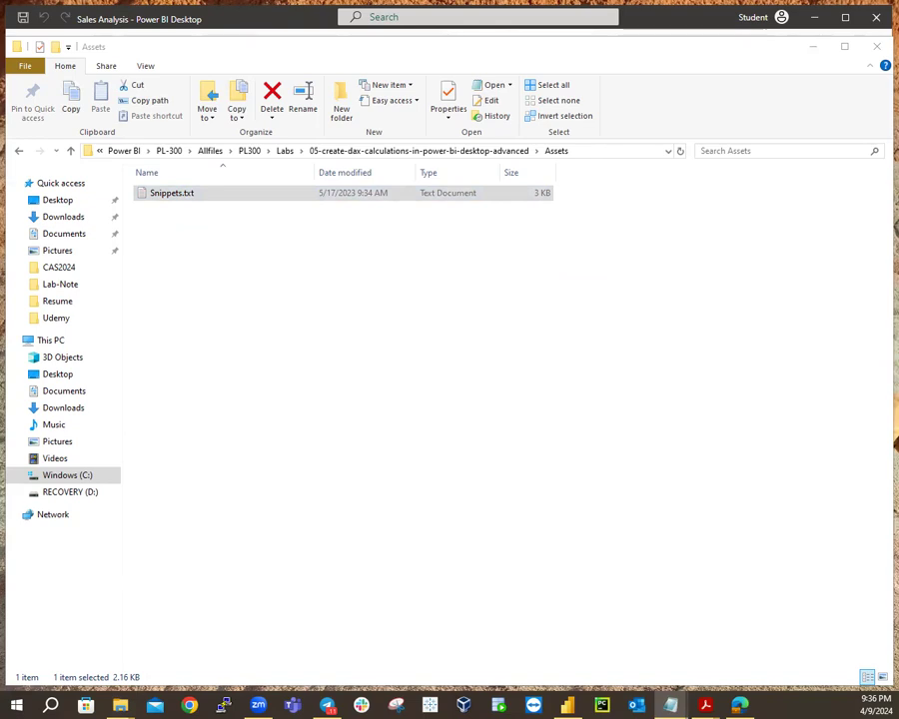
Review Snippets.txt up to the Sales All Region and Sales % All Region definitions, then minimize Notepad.
scroll(731, 255, down, 15)
scroll(747, 250, down, 2)
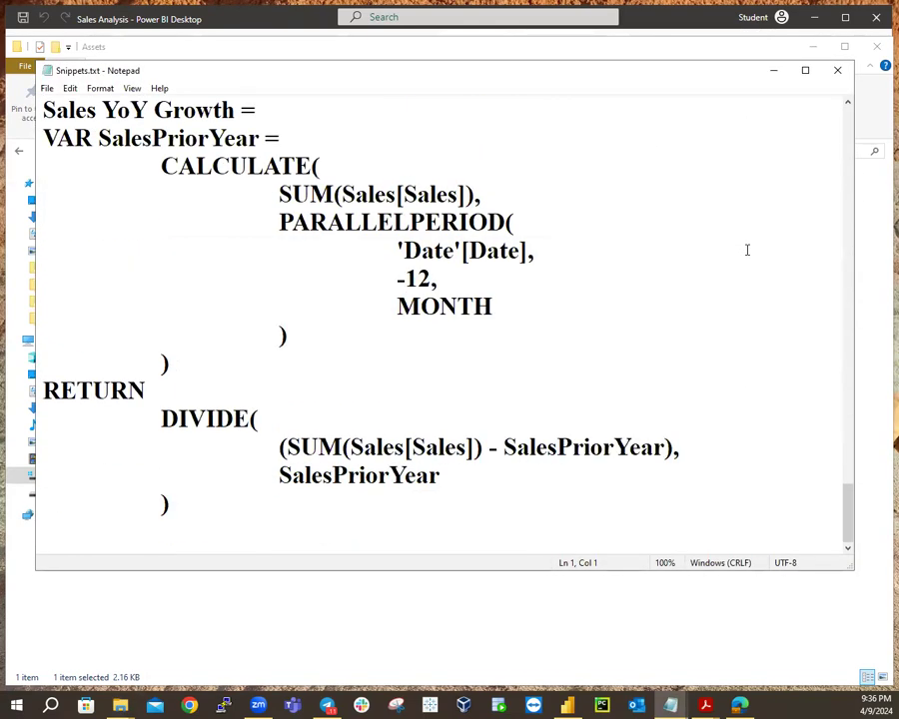
scroll(749, 244, up, 15)
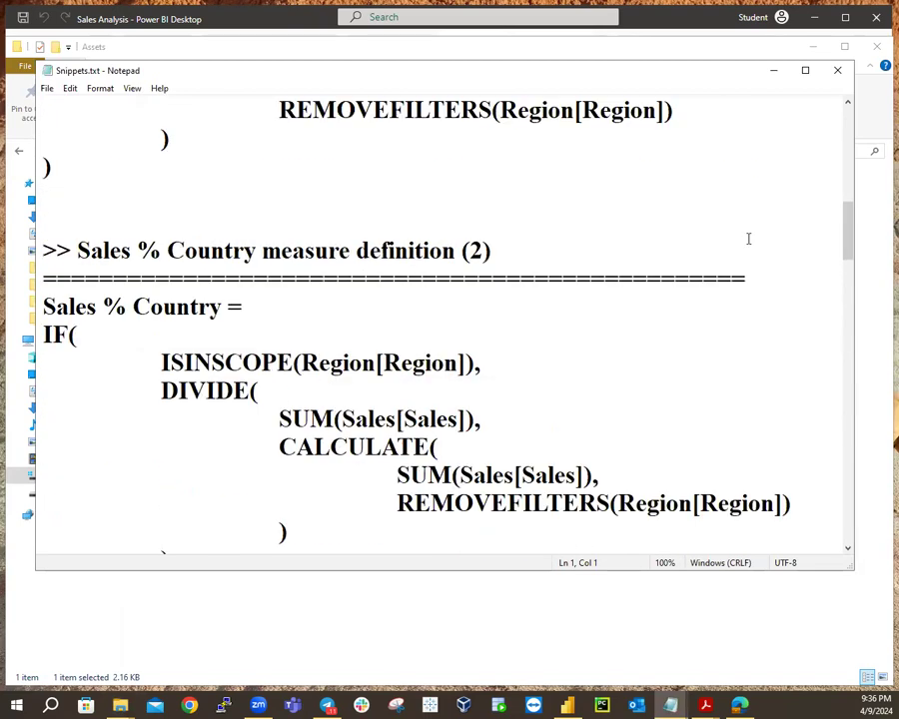
scroll(747, 238, up, 1)
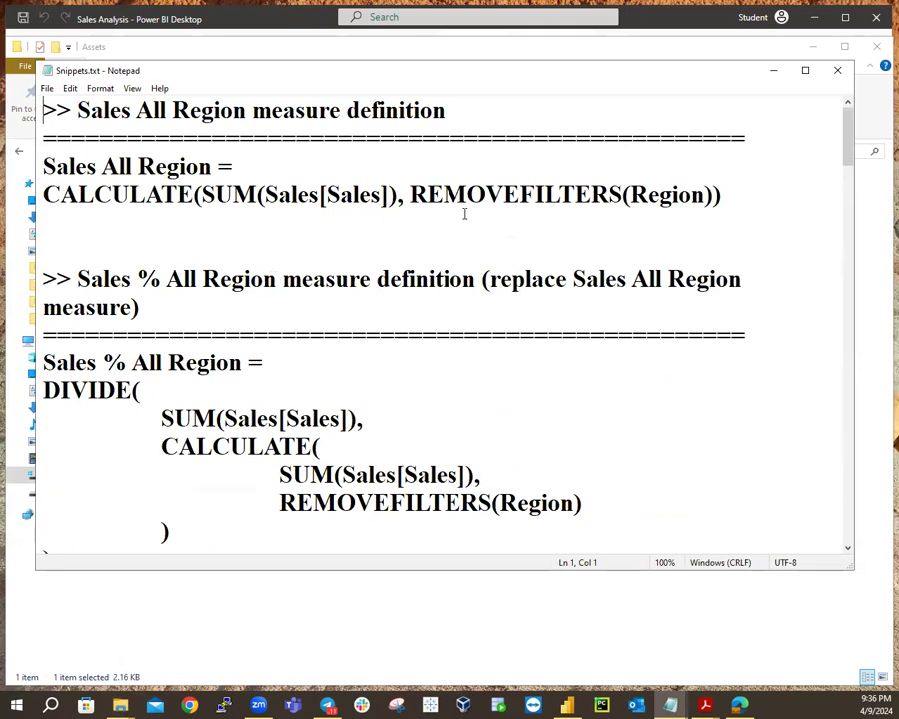
click(780, 73)
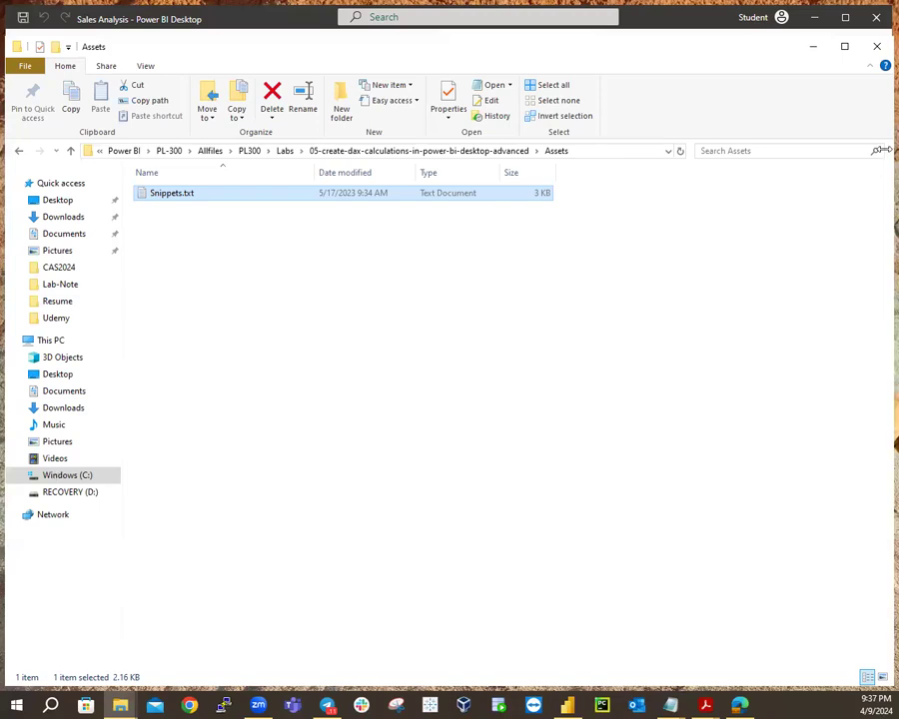
Back in Power BI, select the entire SARegion formula CALCULATE(SUM(Sales[Sales]),REMOVEFILTERS(Region)).
click(815, 16)
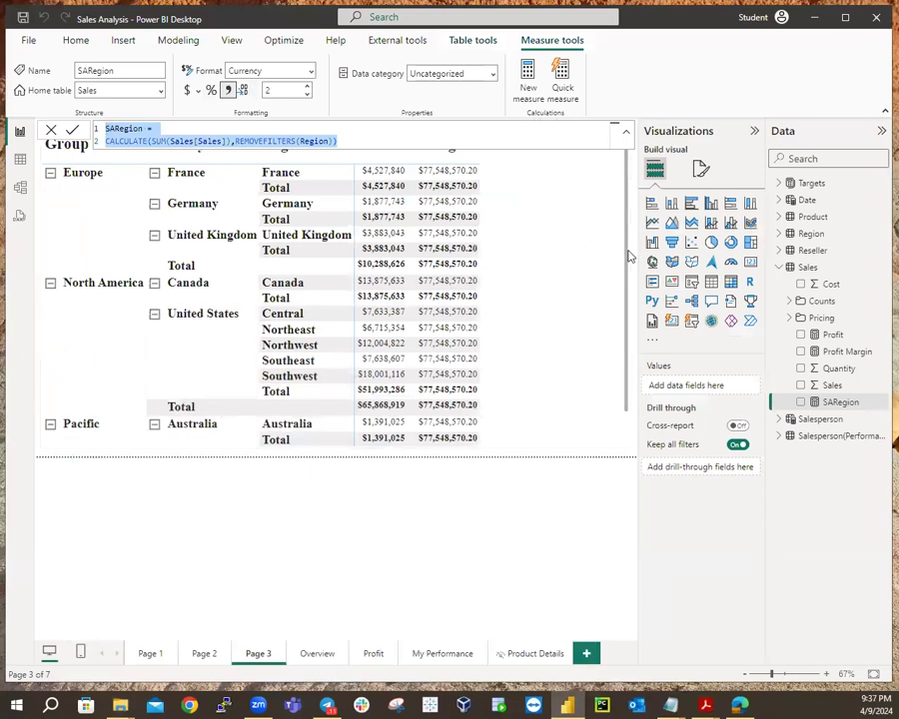
drag(627, 254, 642, 218)
click(560, 459)
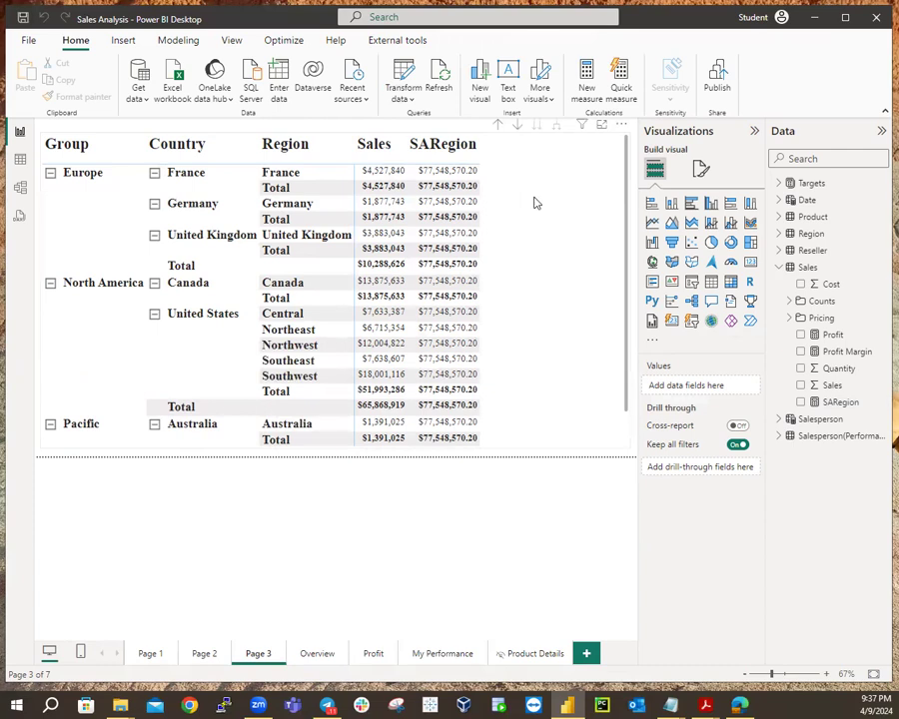
click(837, 402)
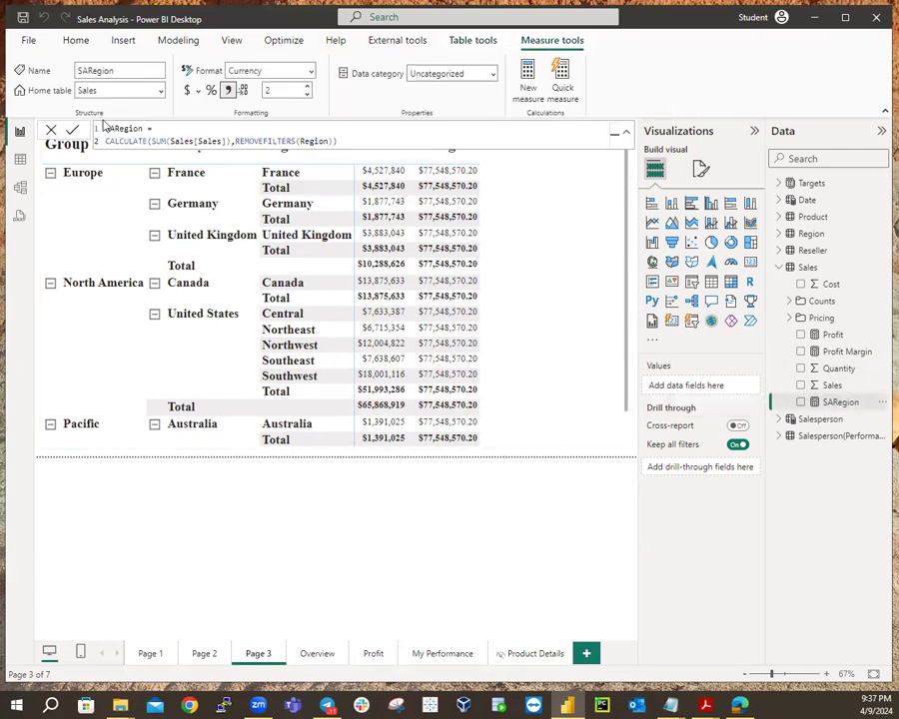
drag(362, 140, 139, 130)
key(ctrl+a)
key(ctrl+c)
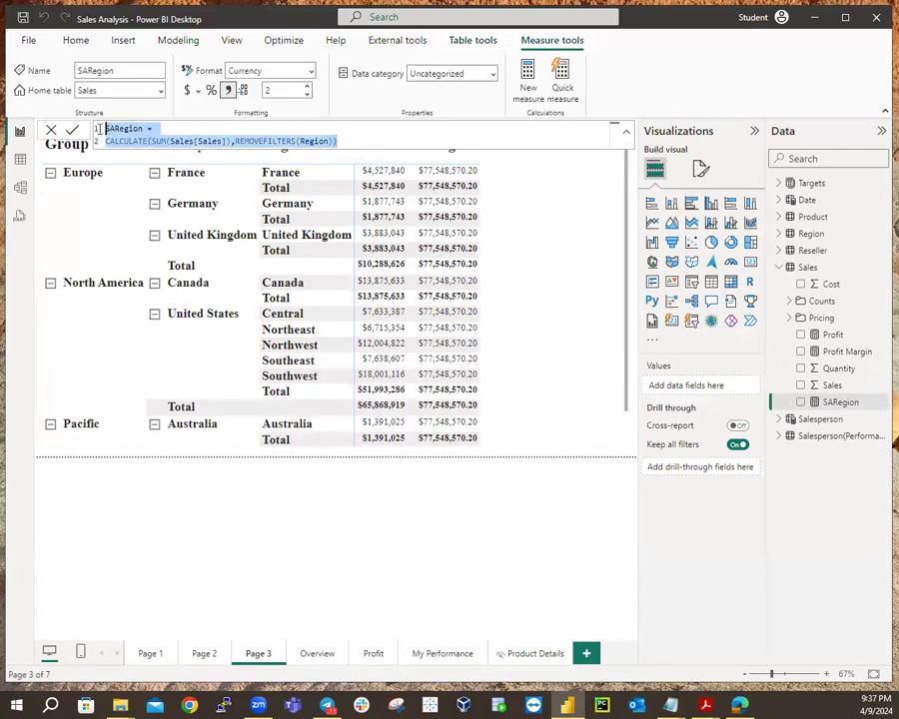
Create a new Sales measure from the pasted CALCULATE formula and rename it S%ARegion.
right_click(807, 268)
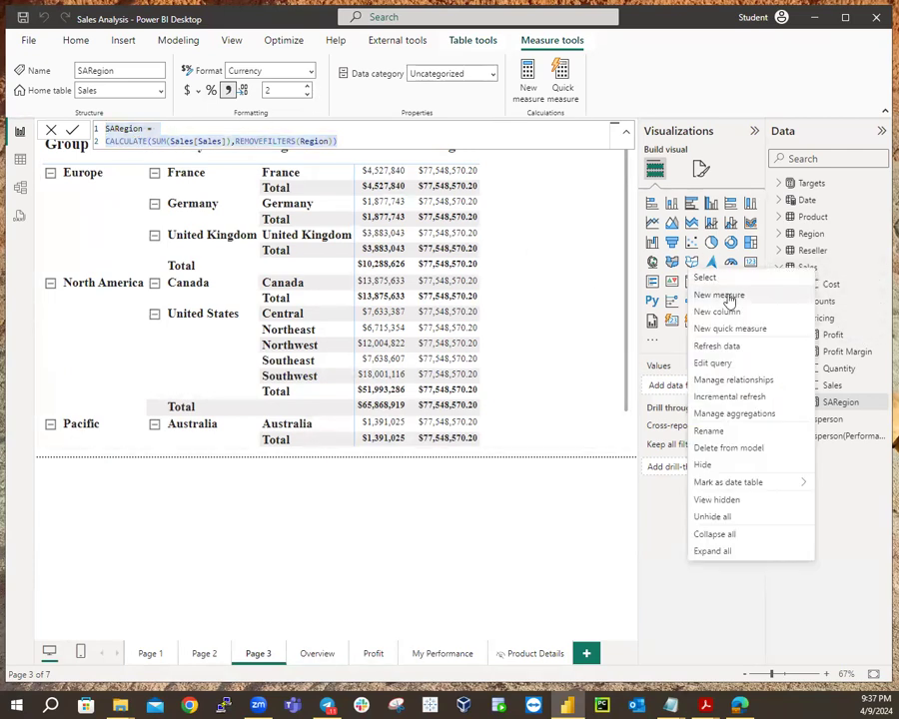
key(Escape)
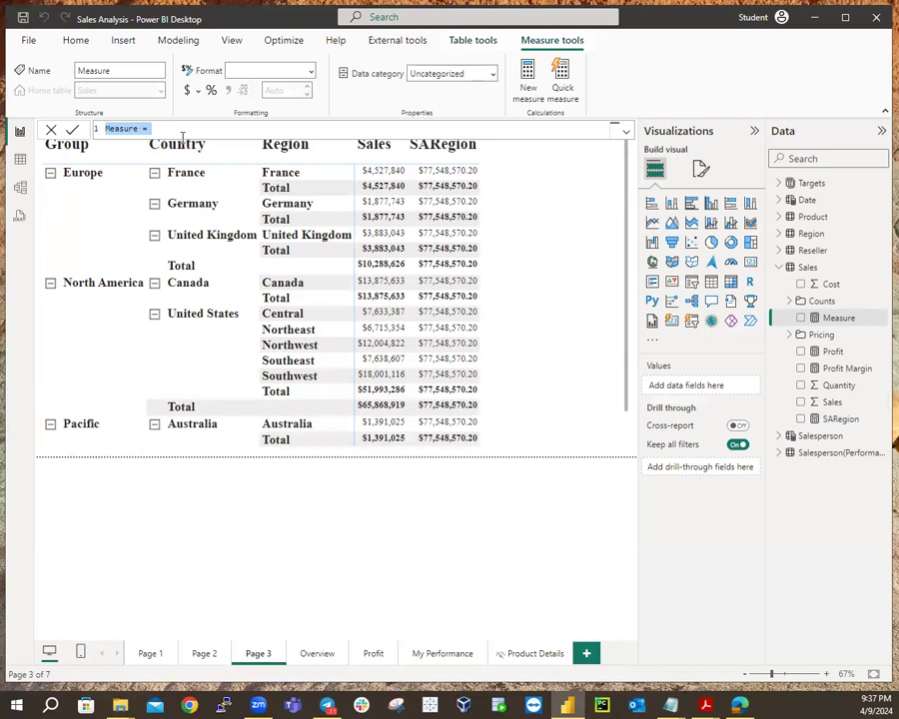
key(ctrl+v)
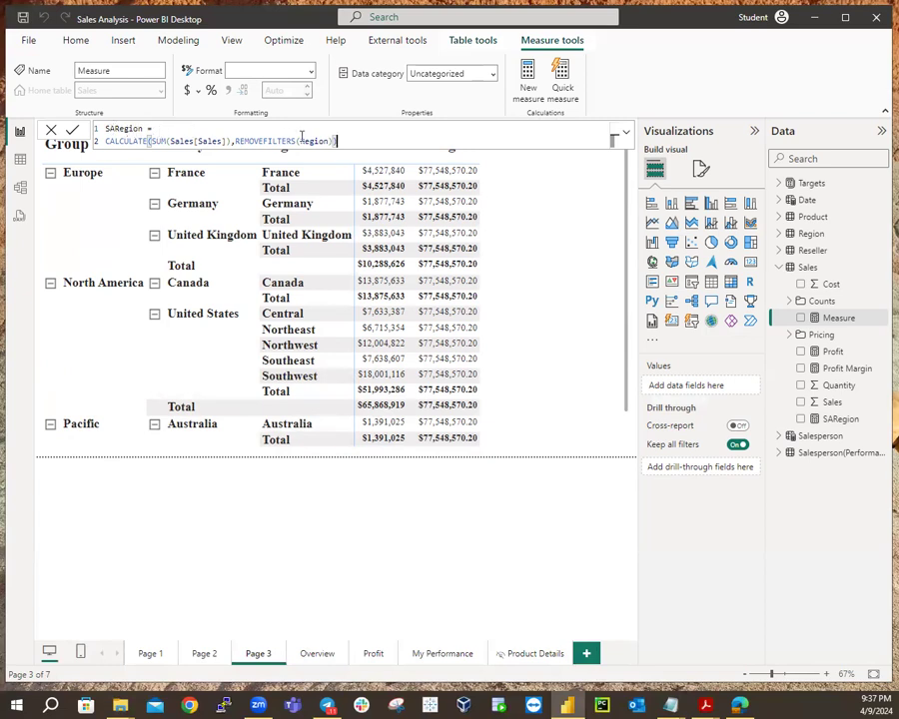
double_click(111, 129)
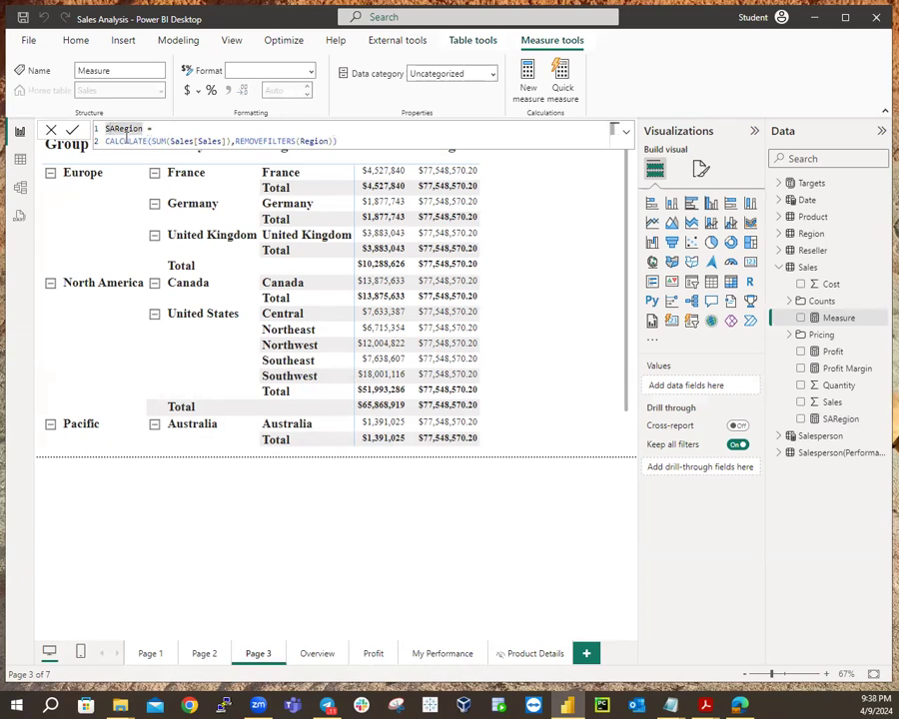
click(110, 129)
text(&)
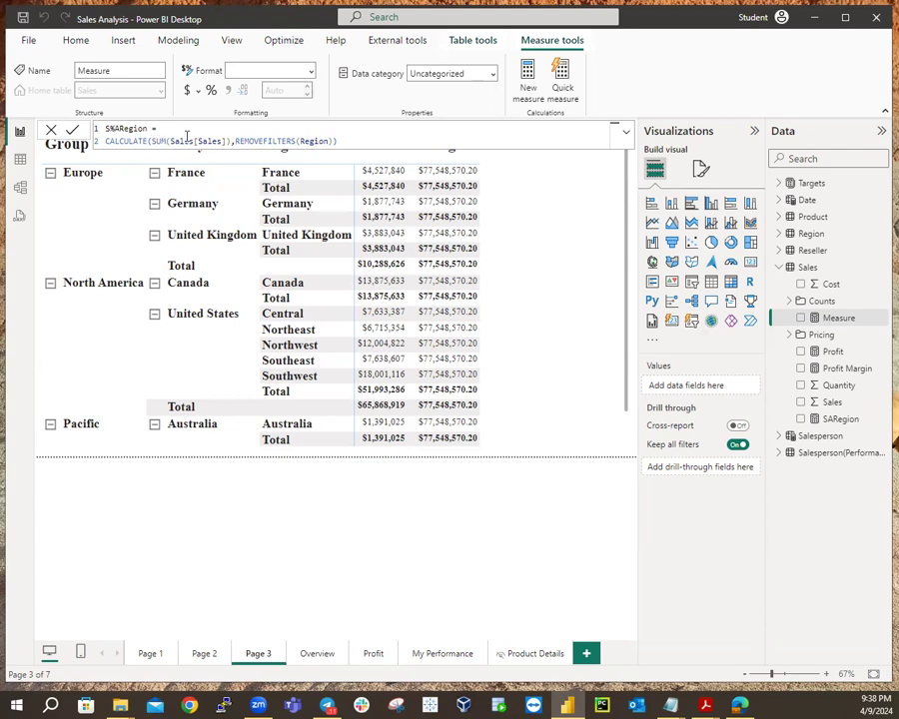
Wrap the formula in DIVIDE, with SUM(Sales[Sales]) as numerator above the CALCULATE line.
click(179, 130)
key(shift+Return)
text(D)
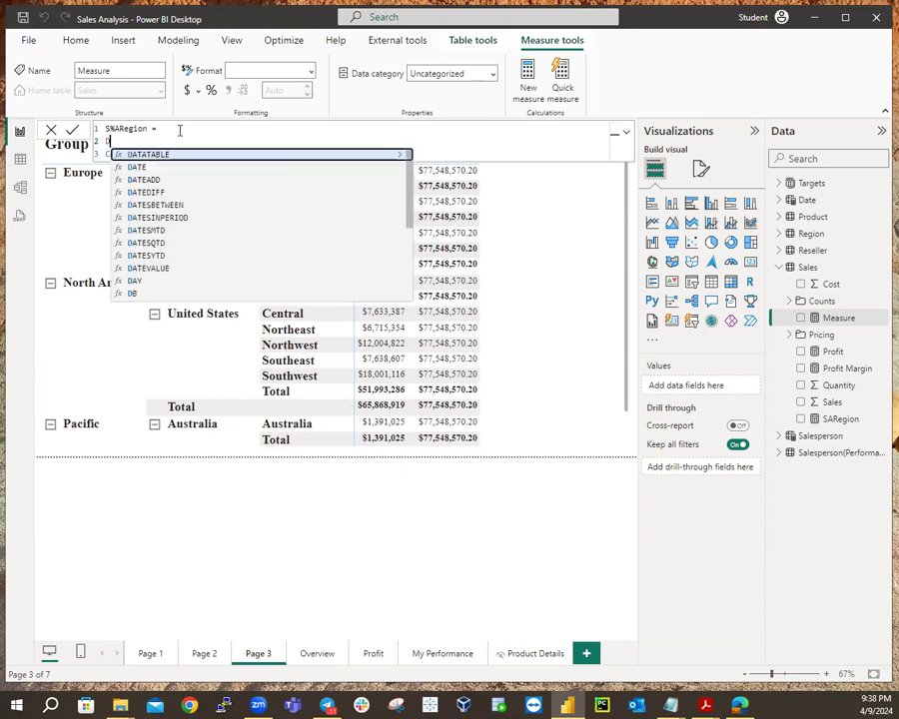
text(IV)
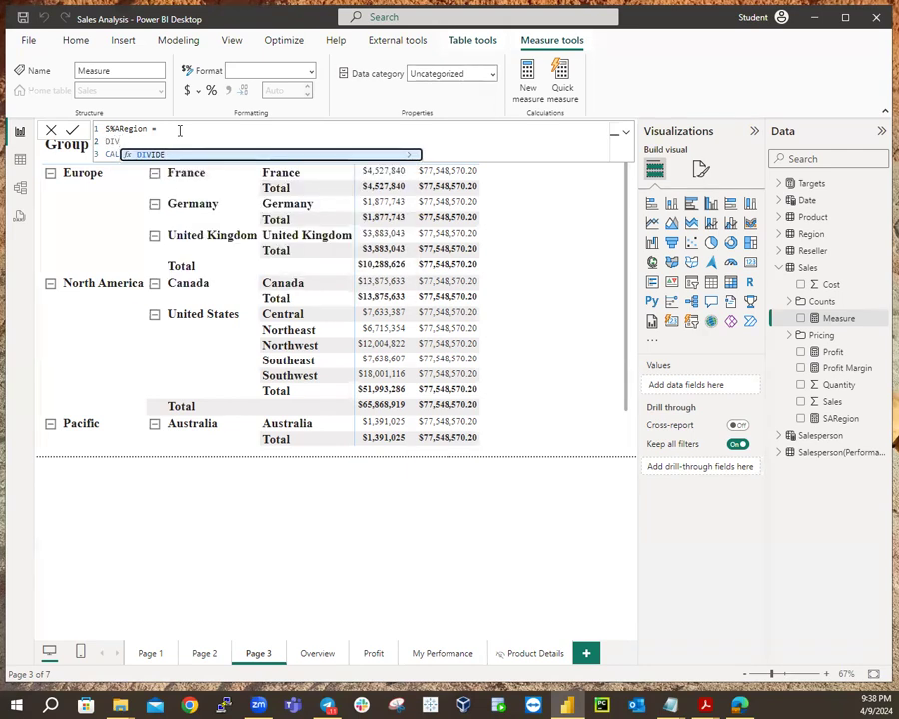
text(IDE)
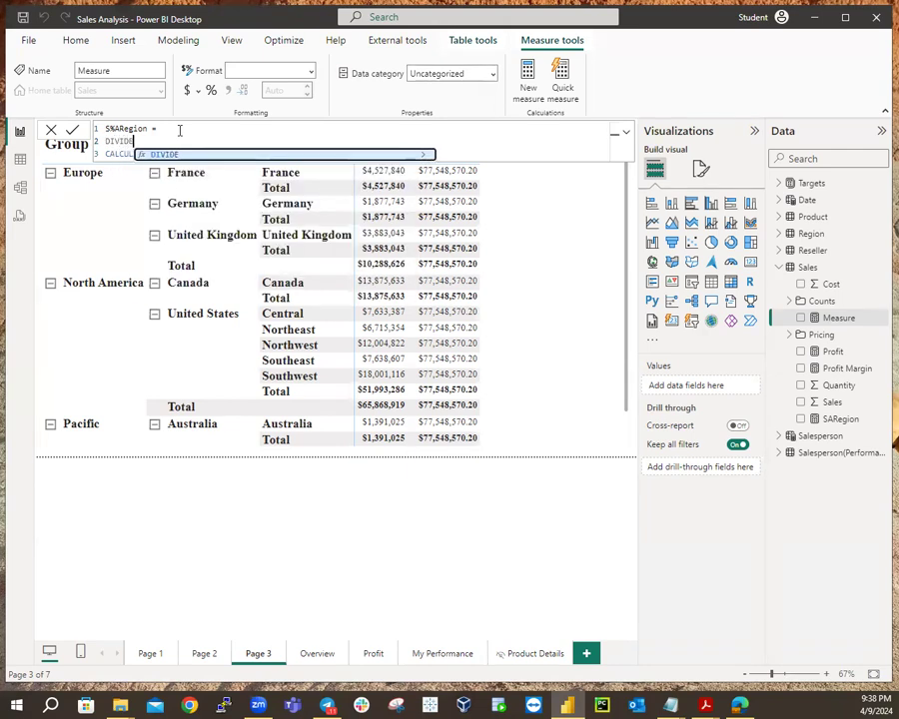
text(()
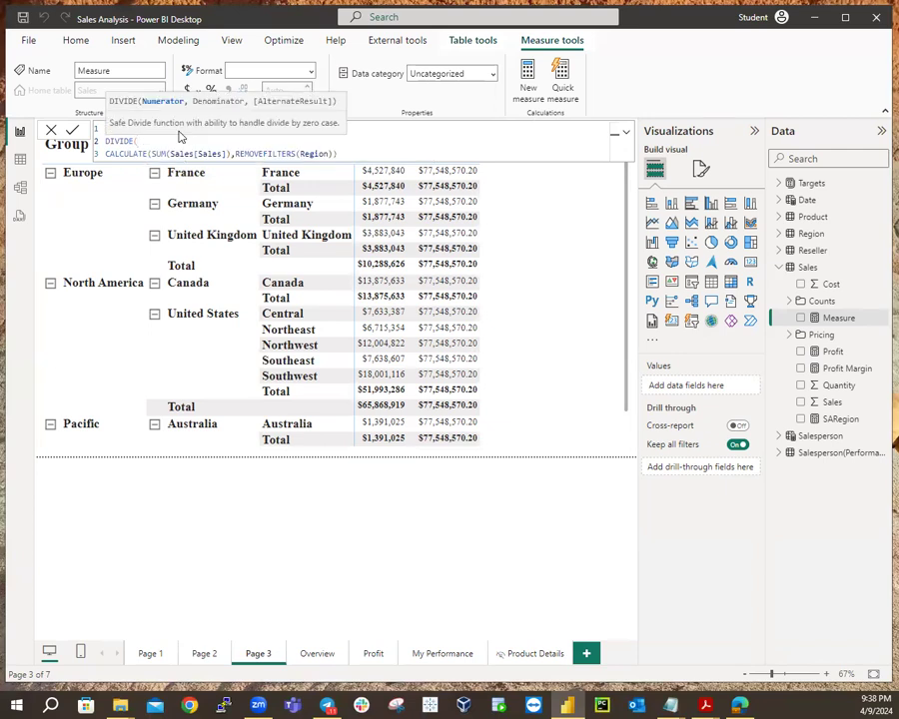
key(shift+Return)
text(SU)
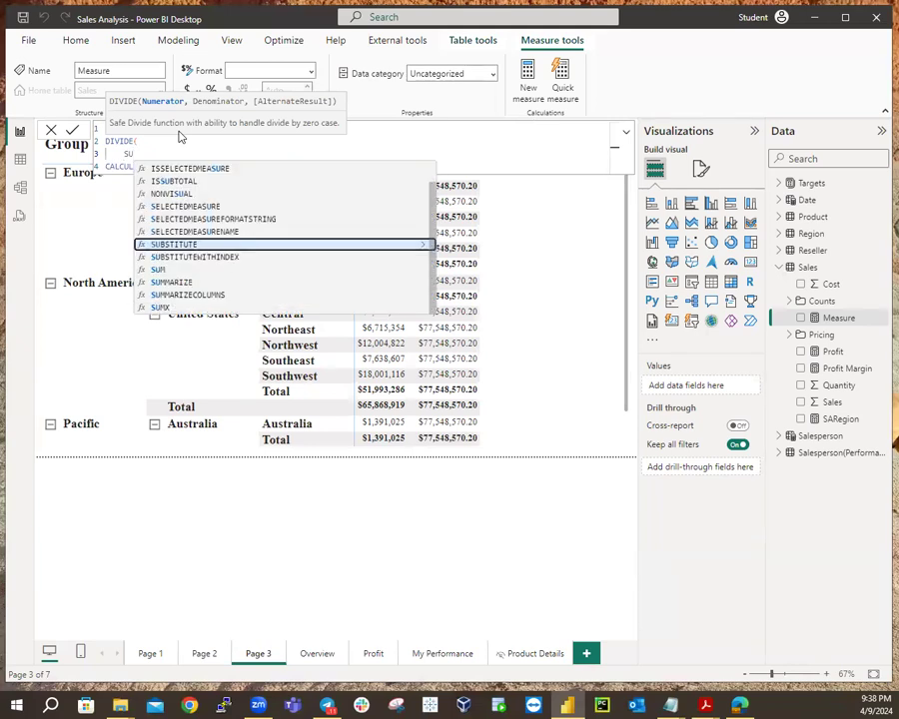
text(M)
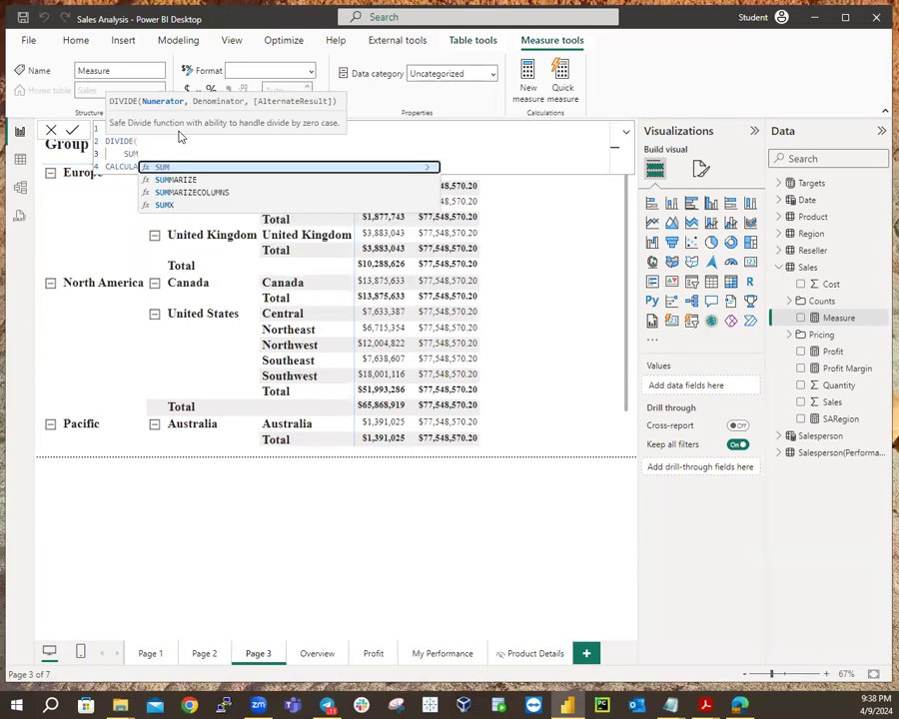
text(()
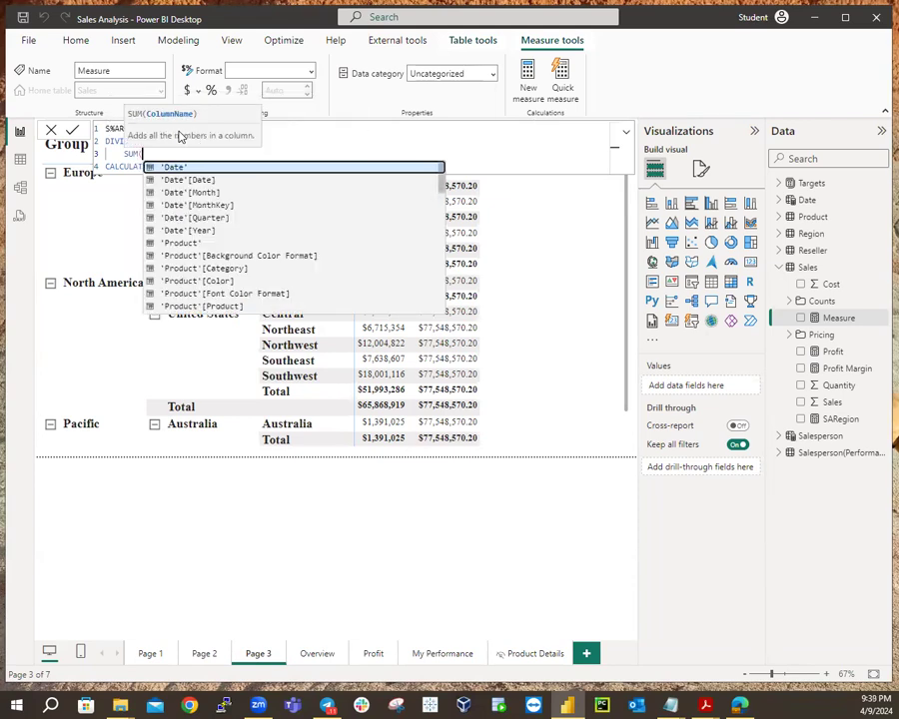
text(Sal)
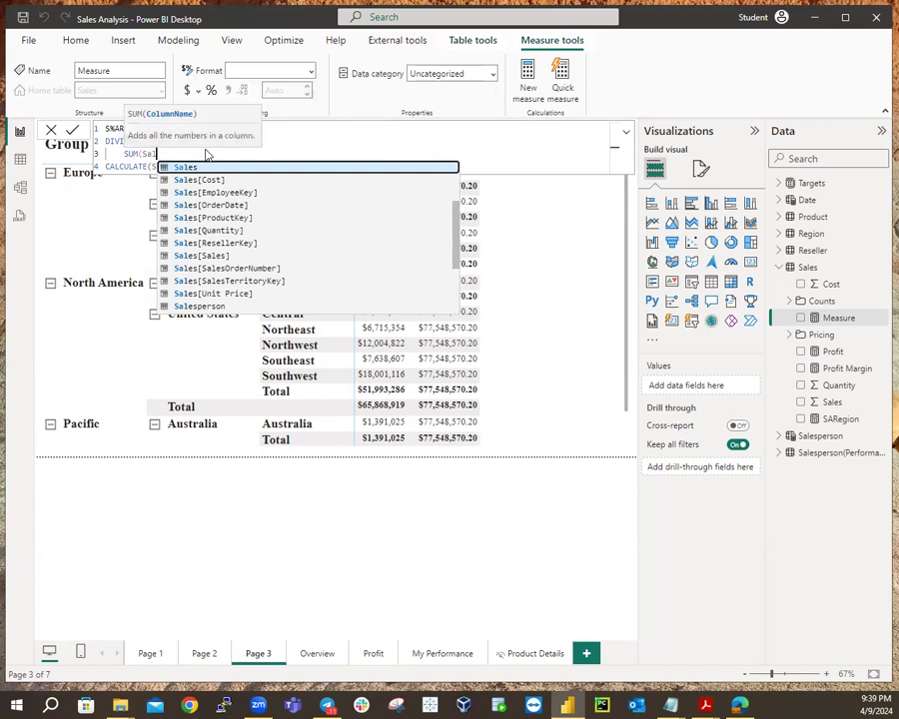
click(210, 257)
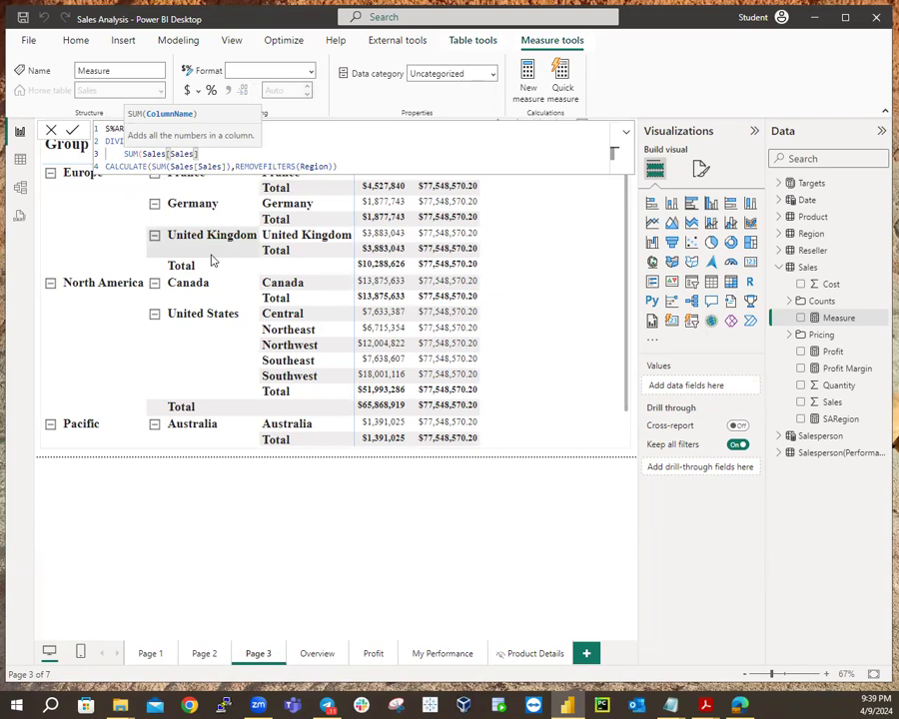
text())
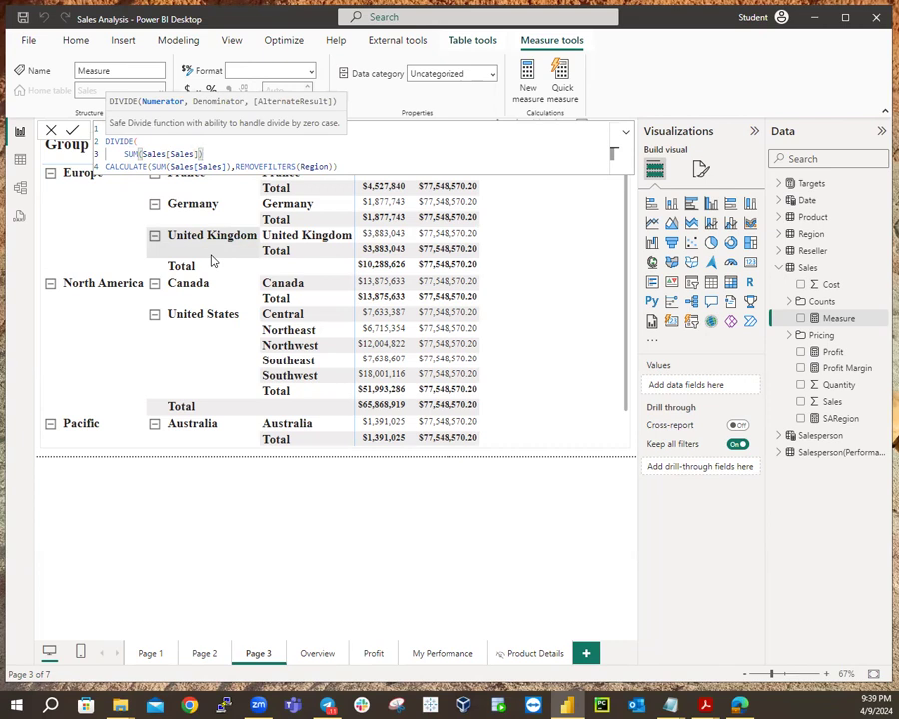
text(,)
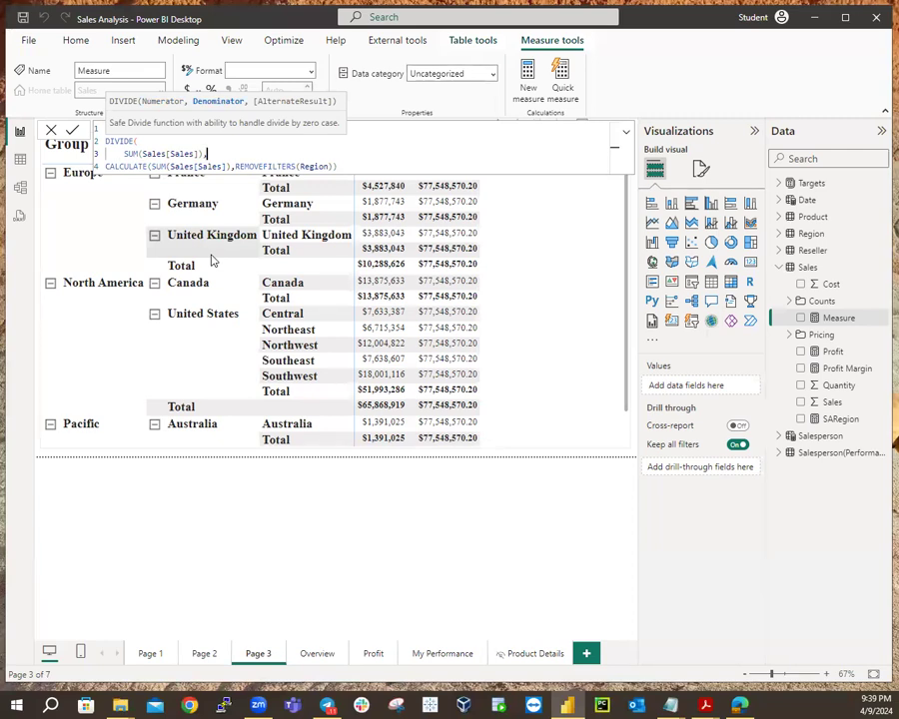
key(shift+Return)
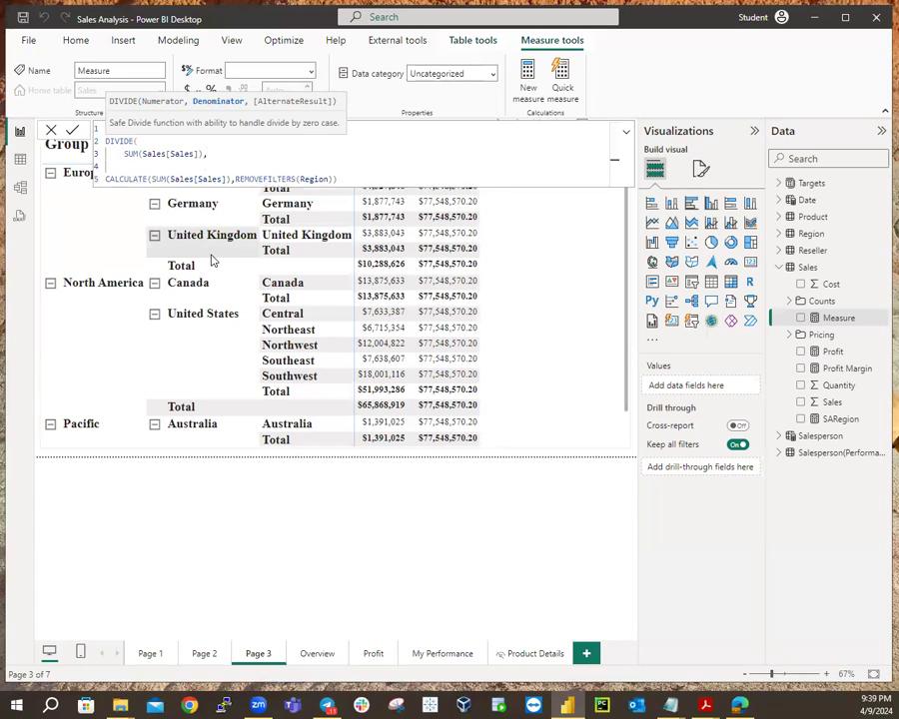
key(Delete)
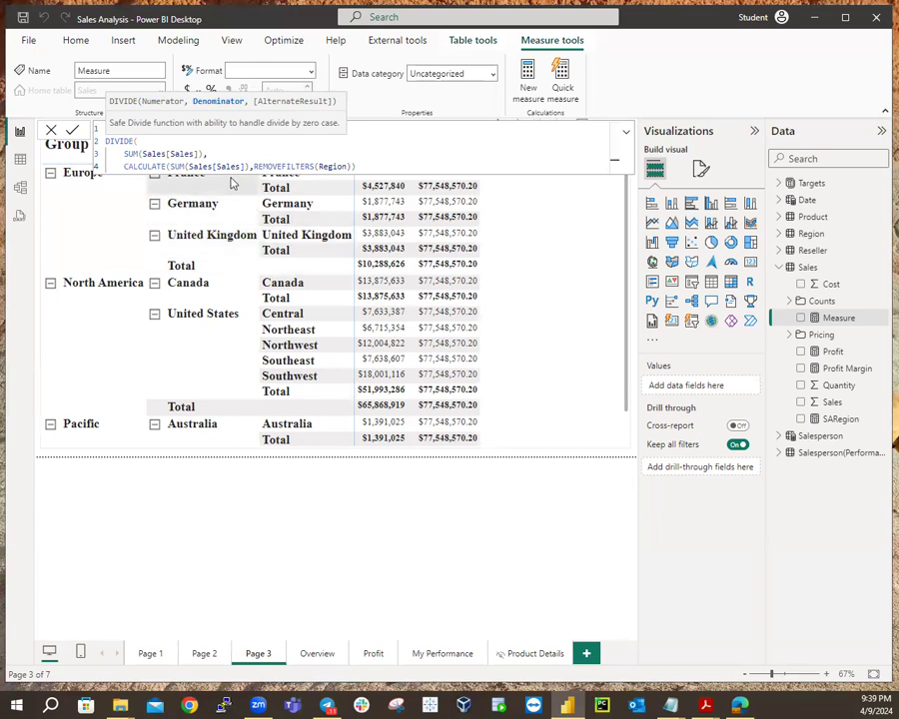
Close DIVIDE's parenthesis and put CALCULATE's arguments and REMOVEFILTERS(Region) on their own indented lines.
click(364, 170)
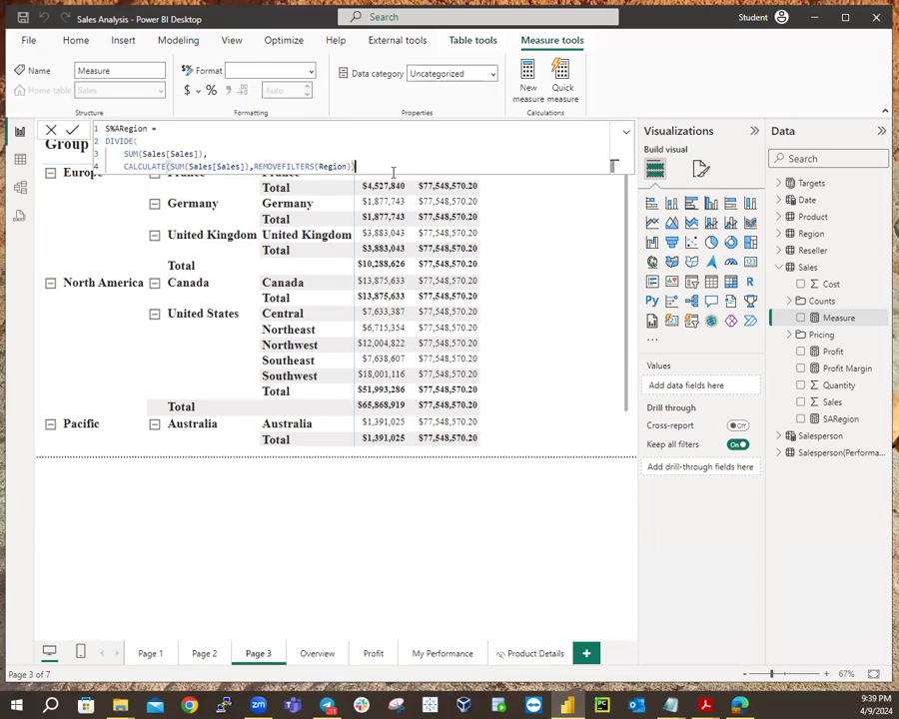
text())
click(171, 166)
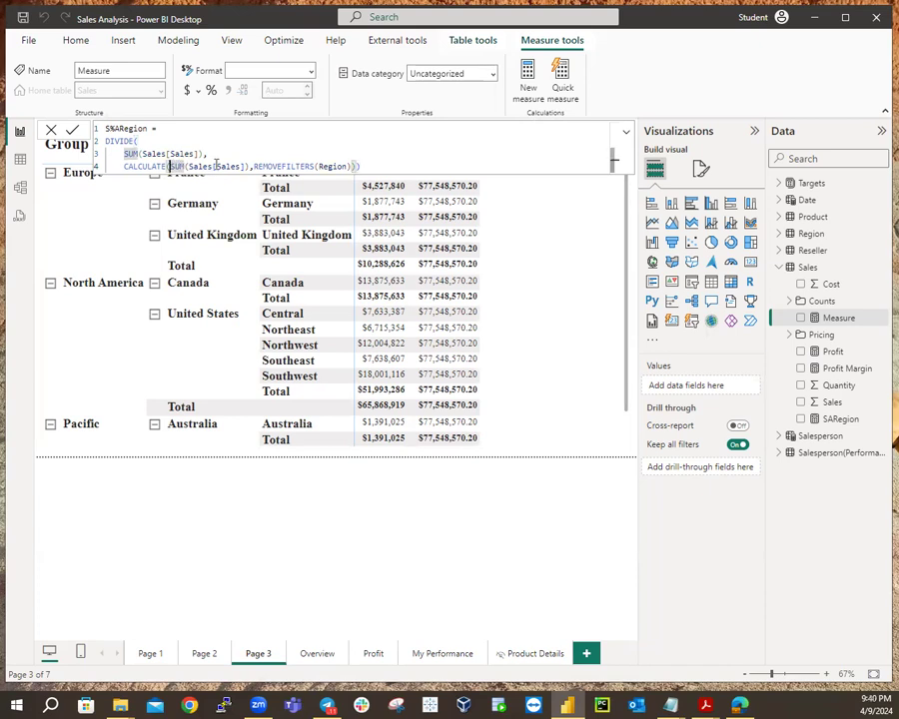
key(shift+Return)
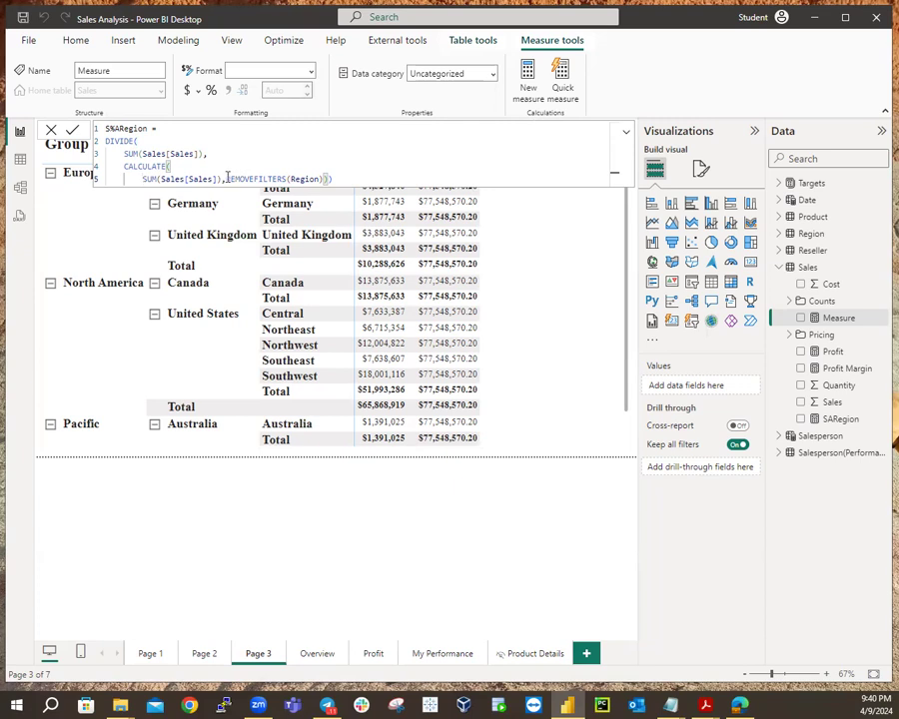
double_click(228, 177)
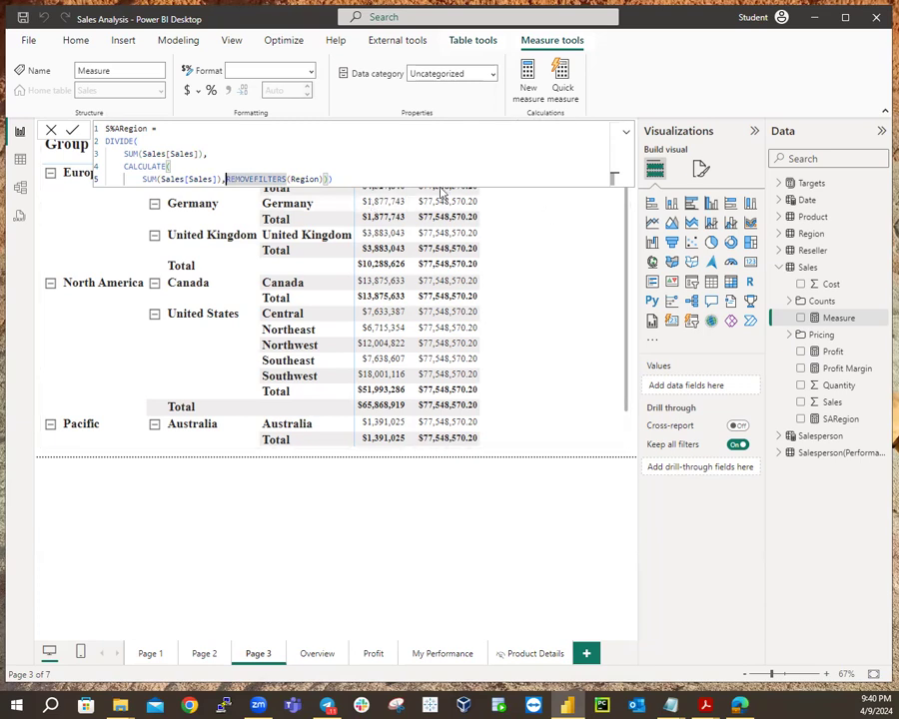
key(shift+Return)
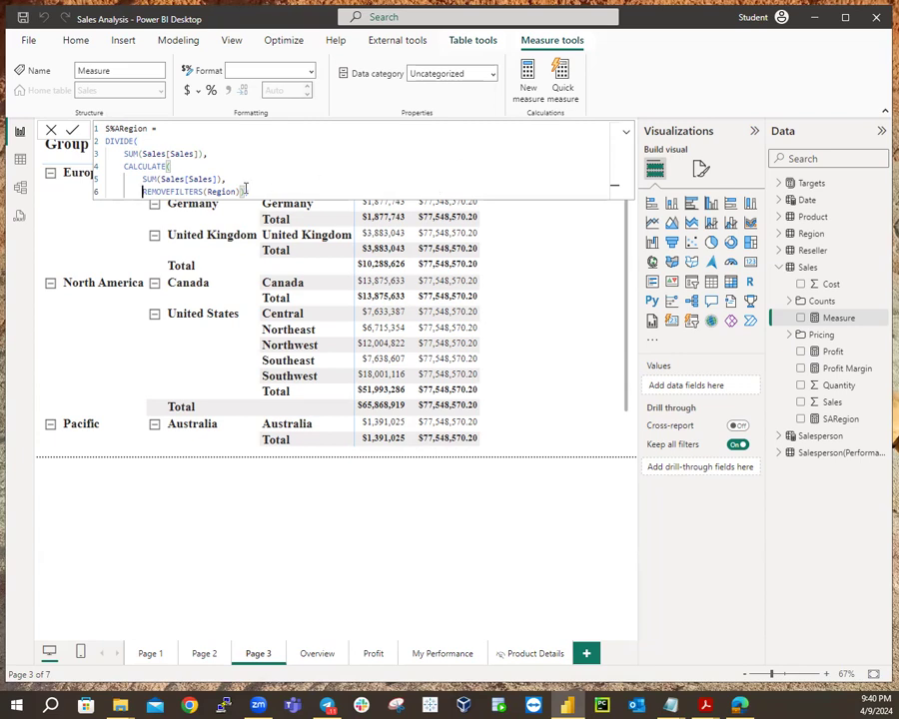
Split the closing brackets onto separate lines, removing the extra final bracket.
key(shift+Return)
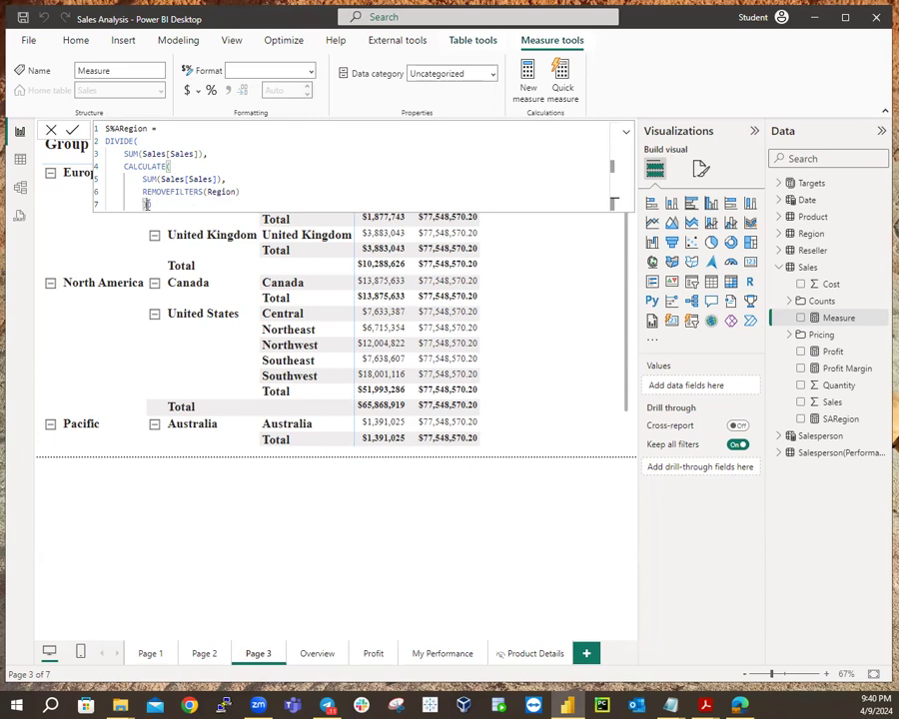
key(End)
key(Left)
key(shift+Return)
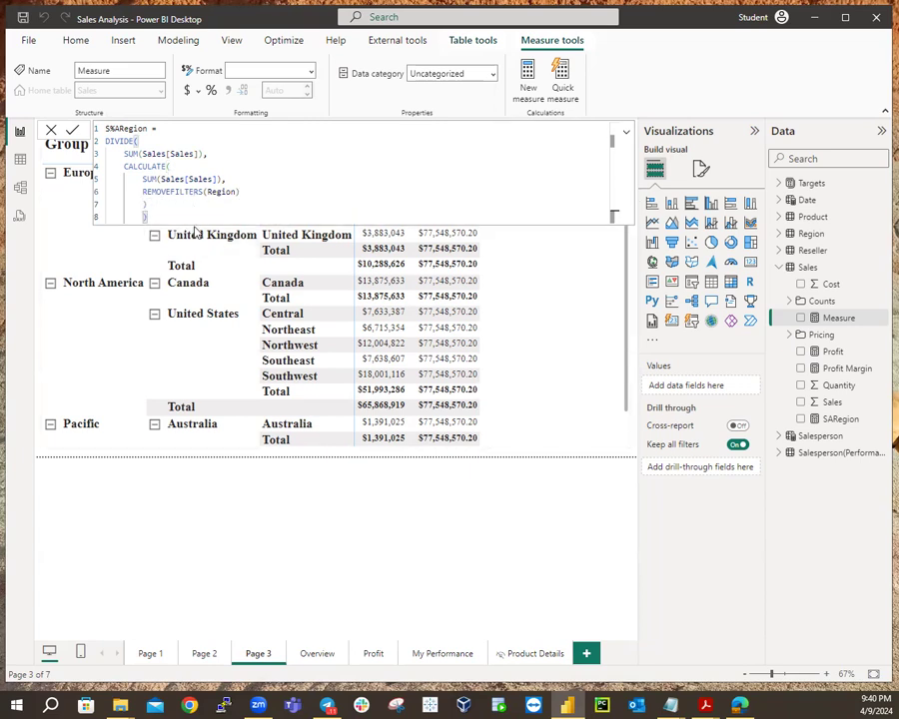
key(shift+Tab)
key(Delete)
key(BackSpace)
key(BackSpace)
key(BackSpace)
key(BackSpace)
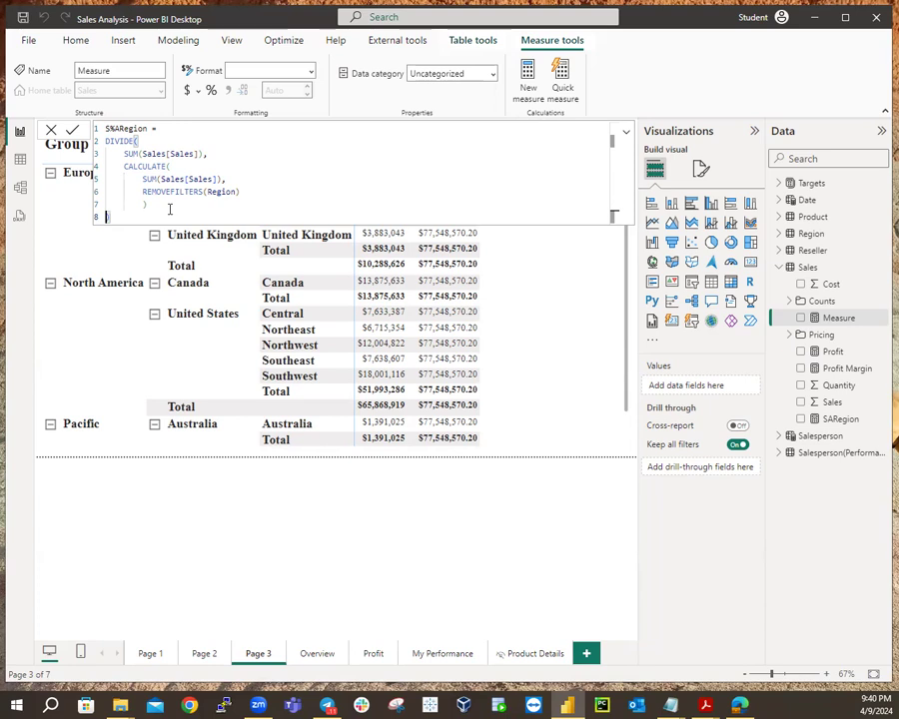
Add a closing bracket aligned under CALCULATE on line 7 and commit the S%ARegion measure.
click(146, 204)
text())
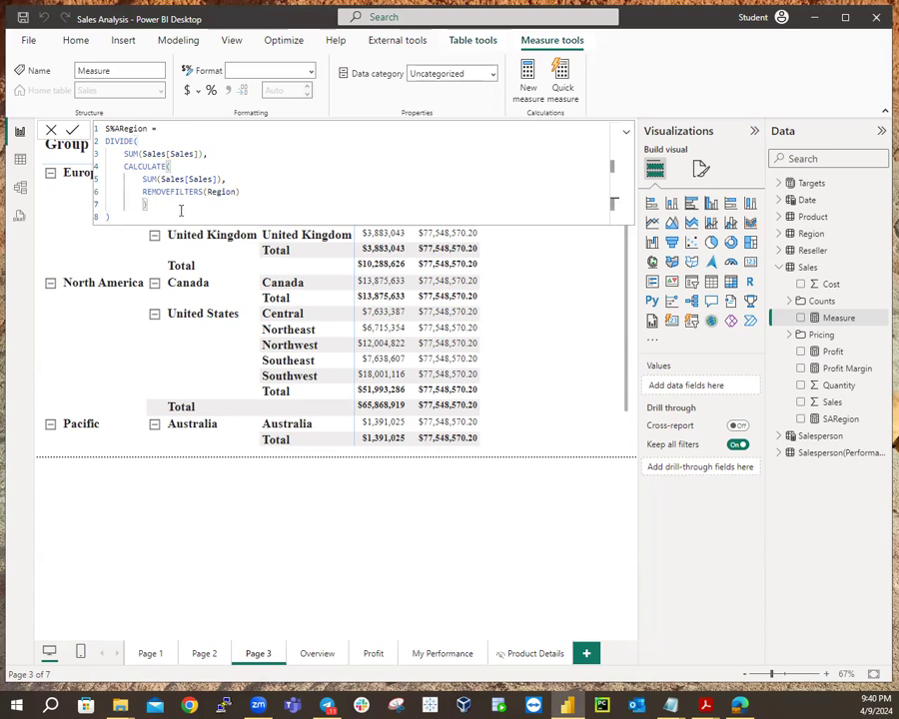
key(shift+Tab)
click(155, 215)
key(Return)
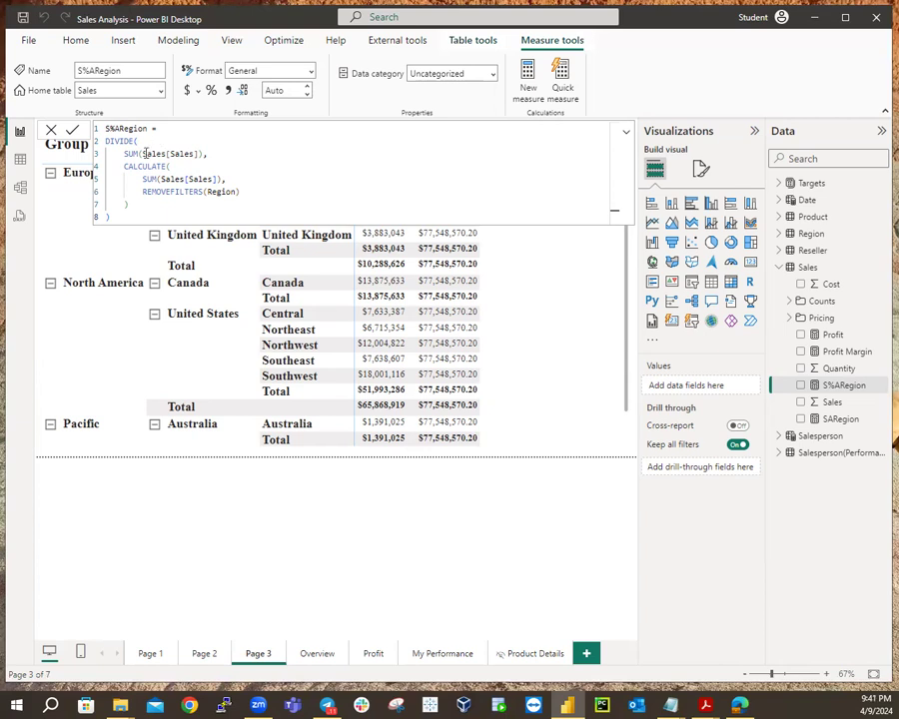
Add the S%ARegion measure to the Page 3 matrix values beside Sales and SARegion.
click(526, 455)
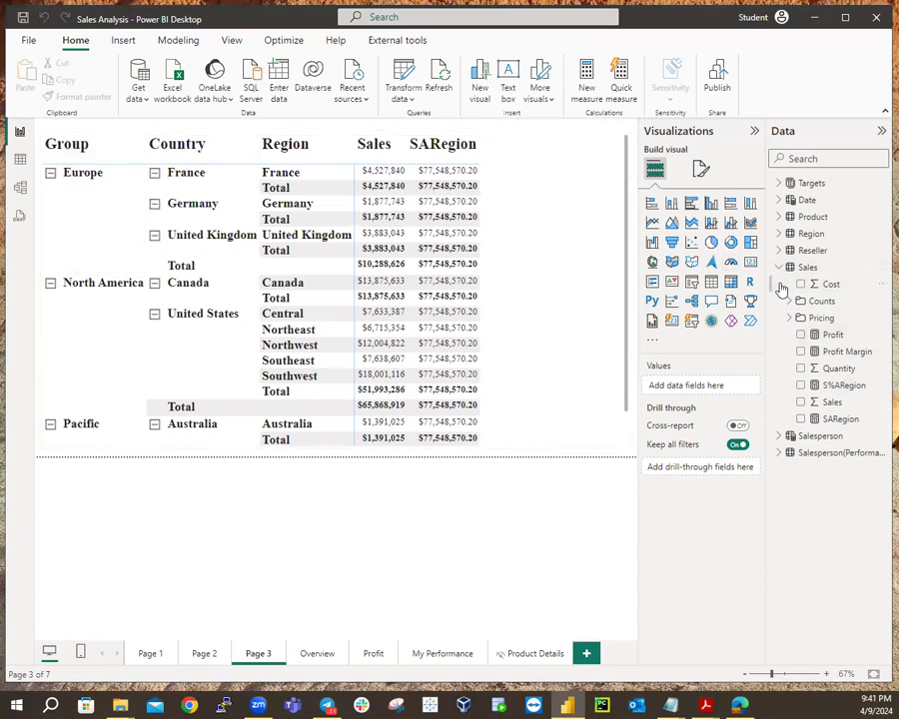
click(780, 236)
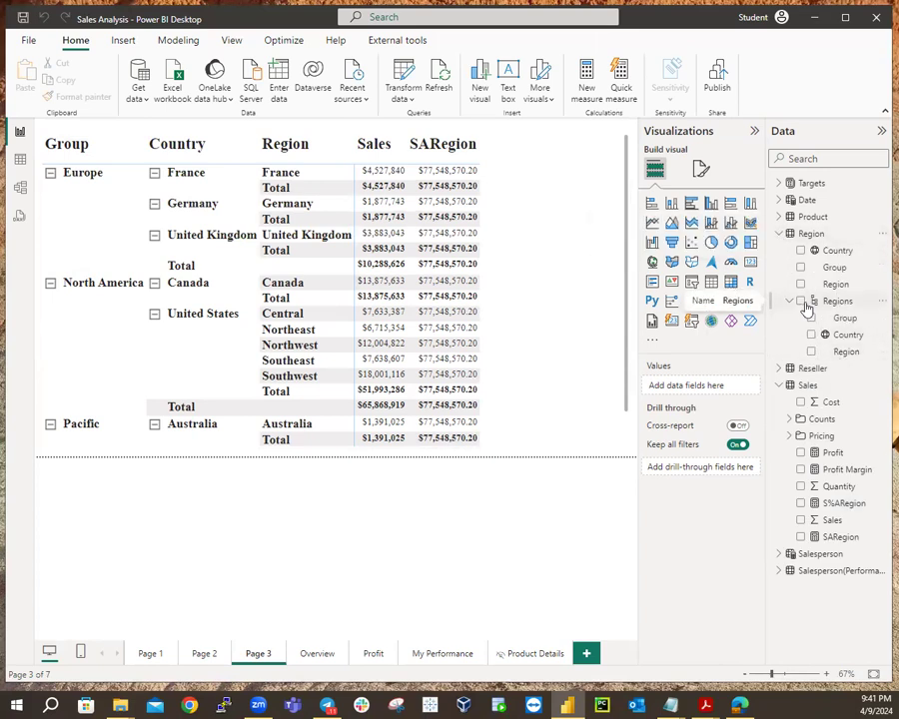
click(790, 301)
click(789, 302)
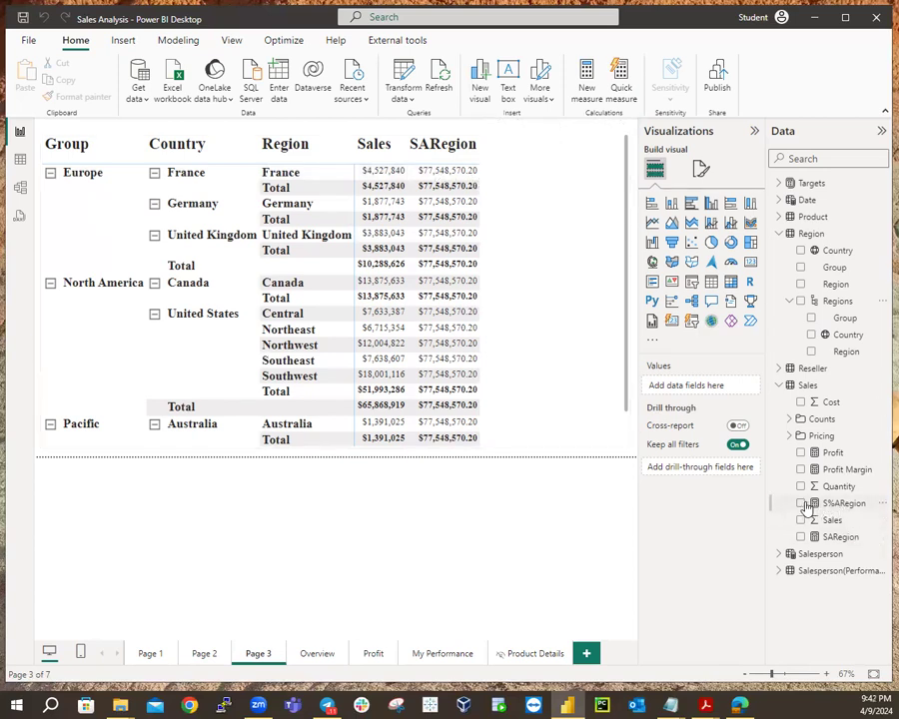
click(568, 390)
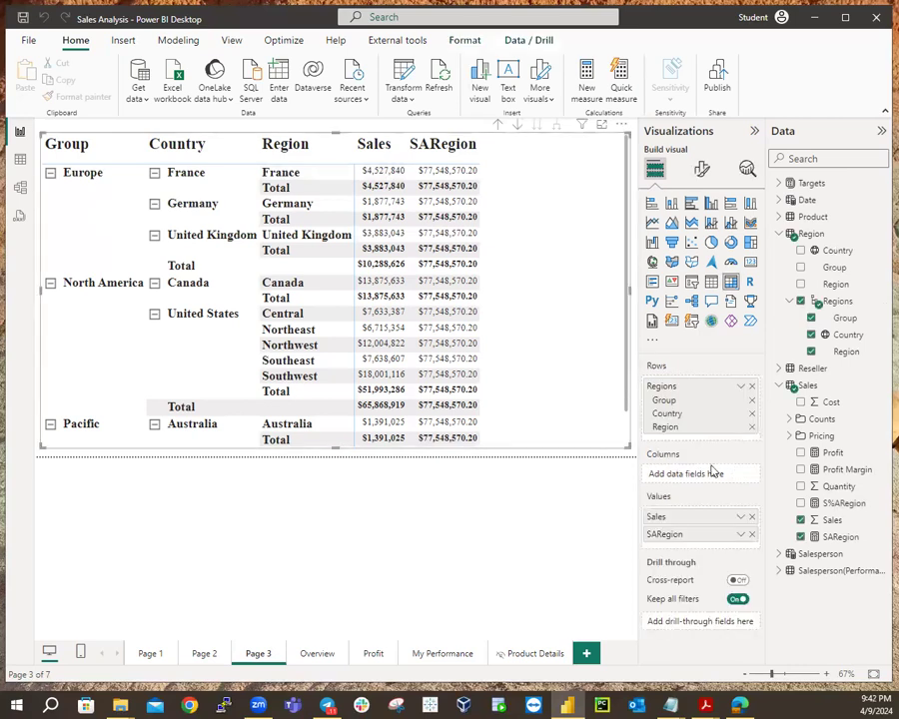
click(802, 503)
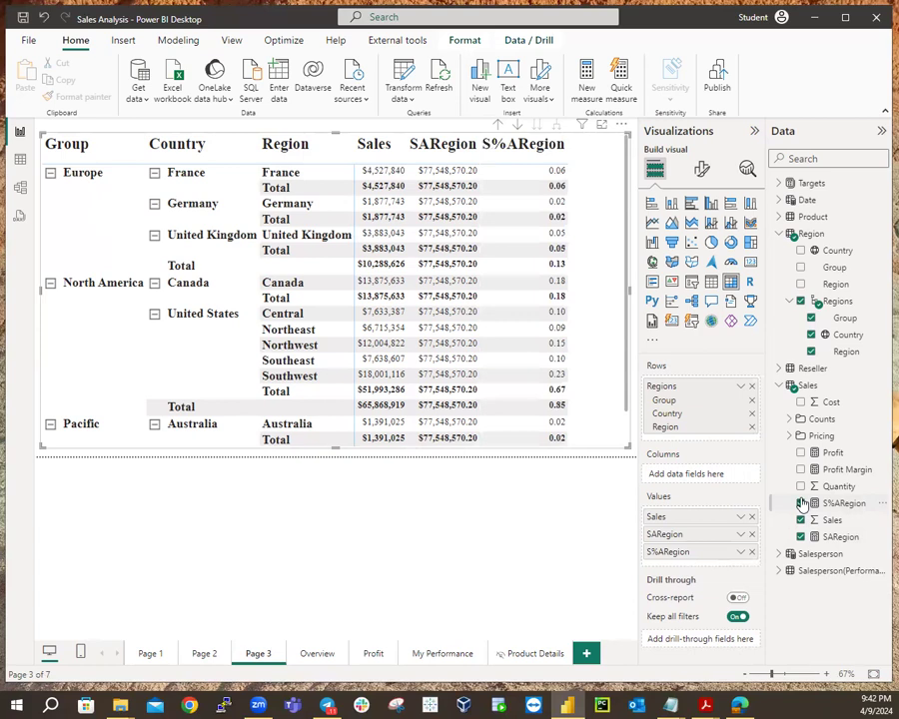
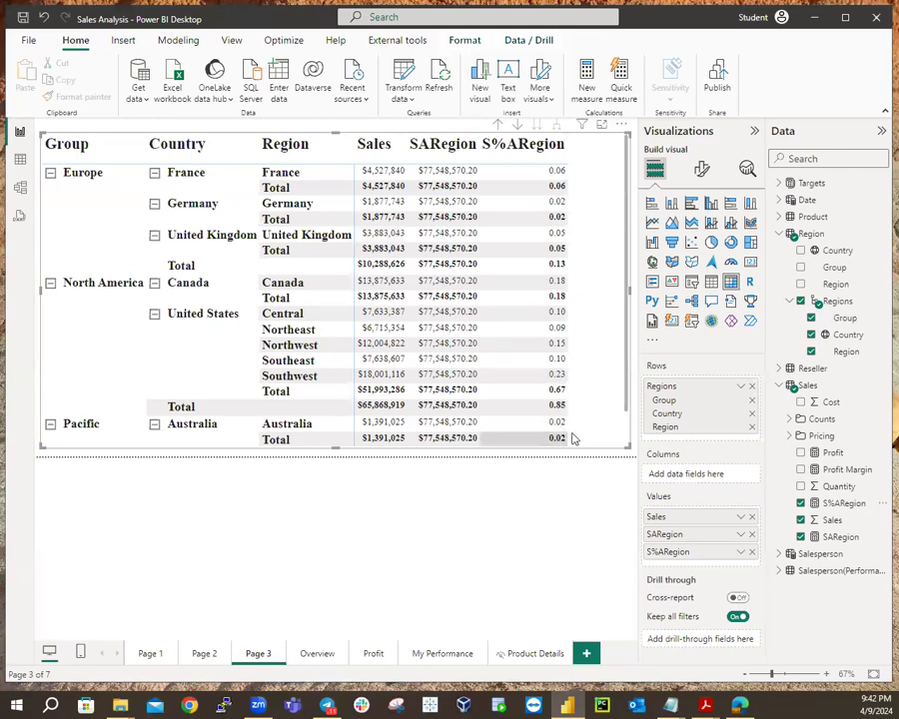
Format the S%ARegion measure as Percentage, so the matrix shows values like 13.27% and 100.00%.
scroll(555, 436, down, 2)
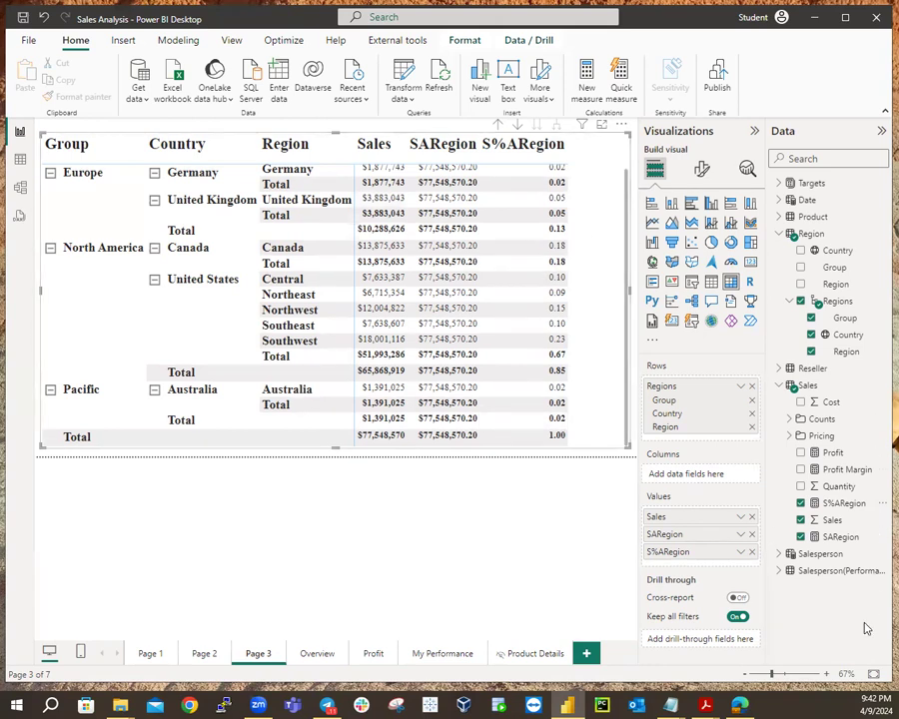
click(842, 504)
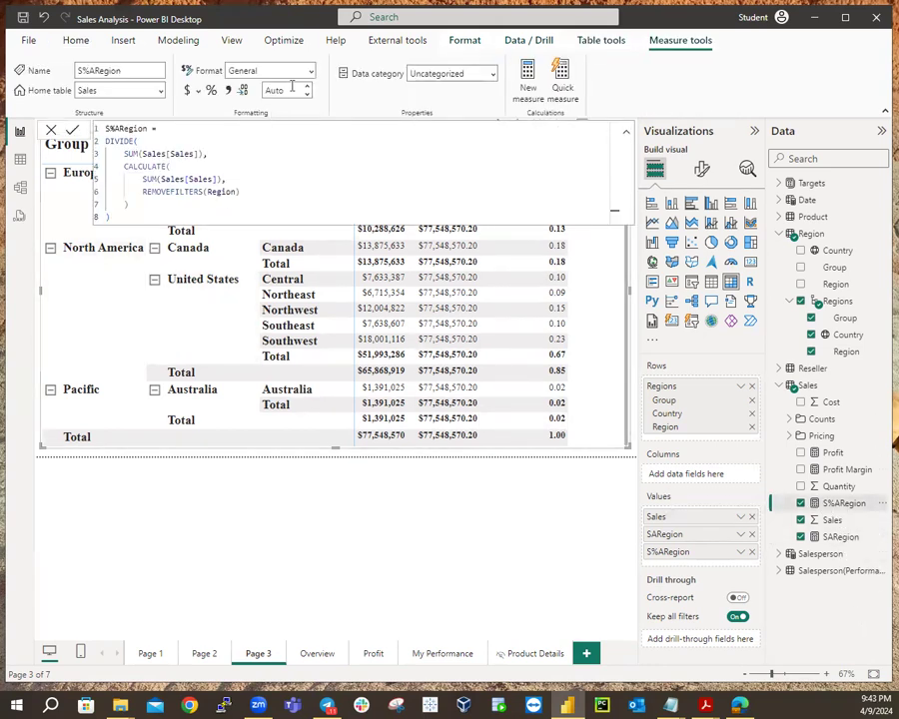
click(211, 91)
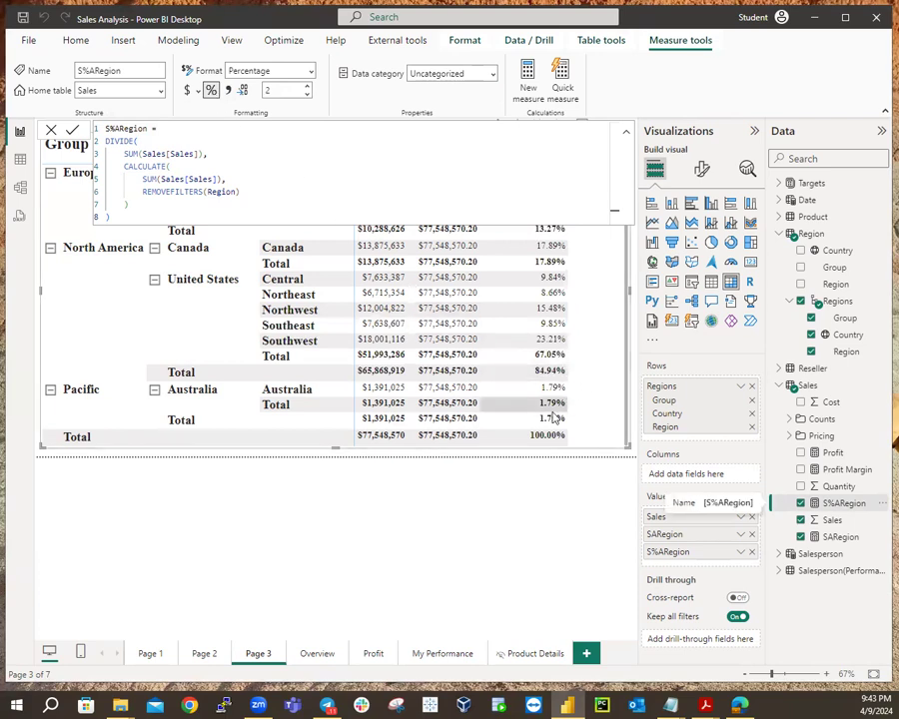
click(519, 458)
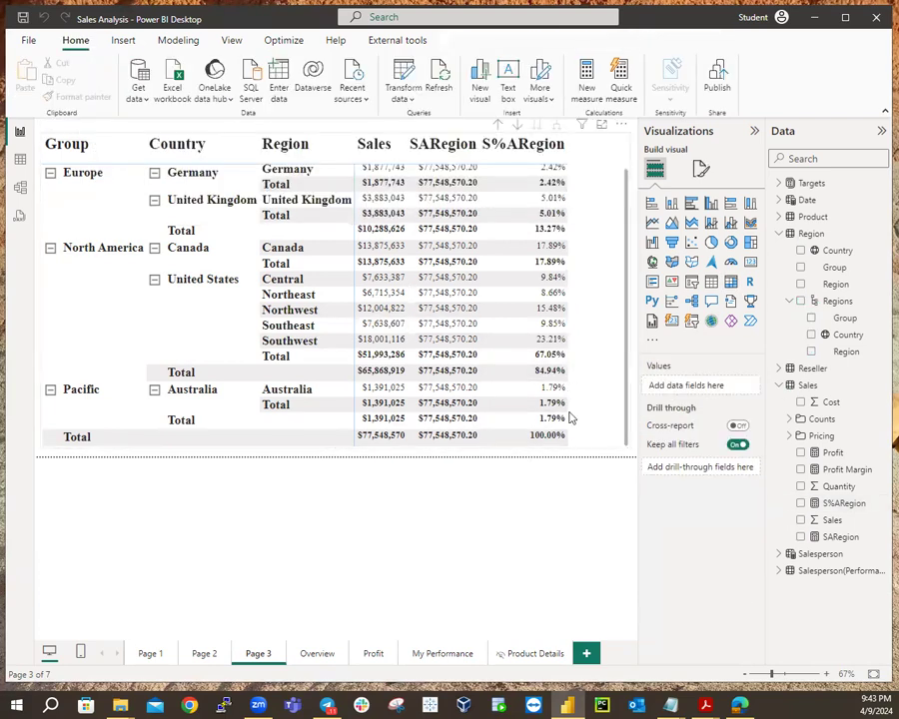
scroll(605, 368, up, 2)
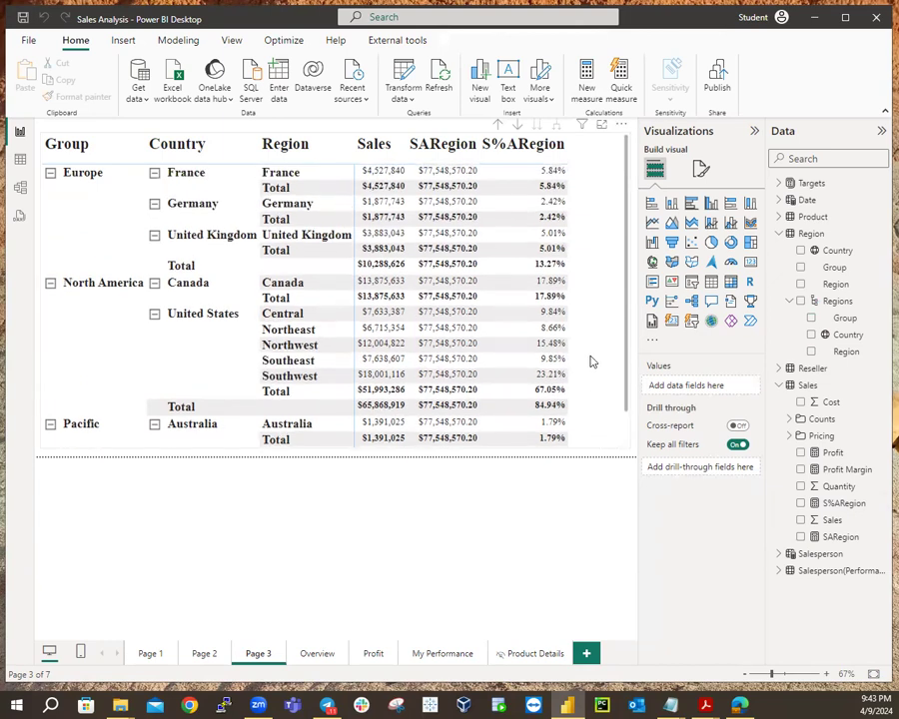
scroll(590, 362, down, 2)
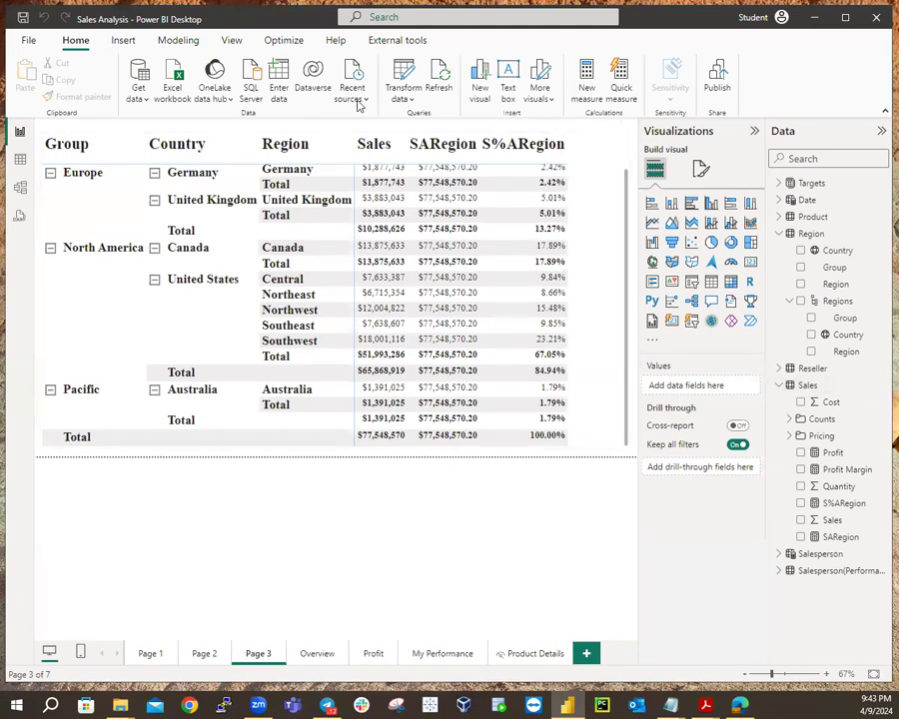
Copy the full S%ARegion DIVIDE/REMOVEFILTERS formula and collapse the Region table's fields.
click(849, 508)
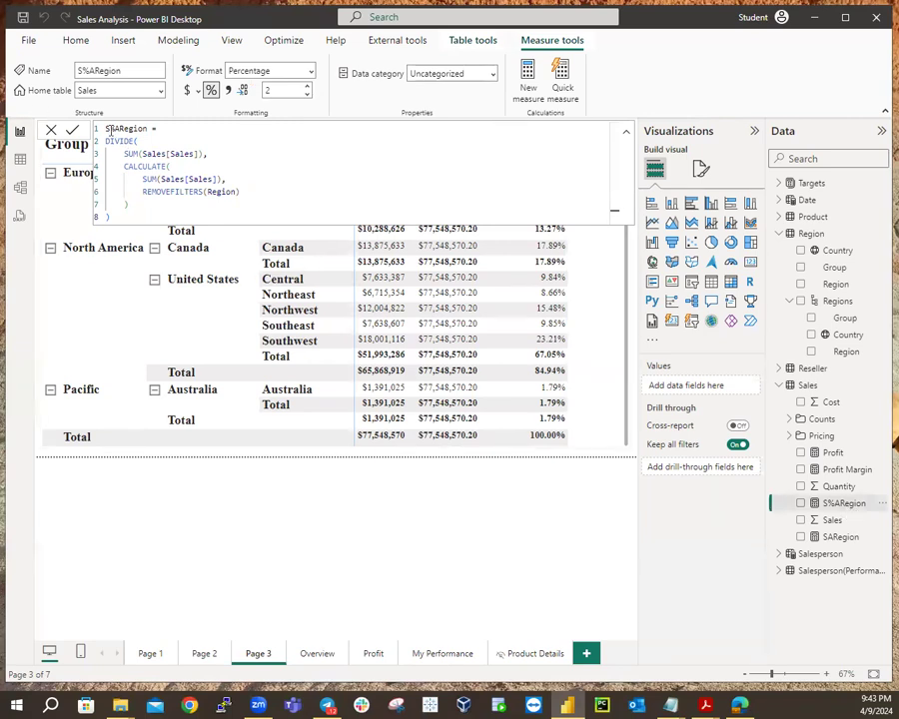
drag(106, 128, 223, 215)
key(ctrl+c)
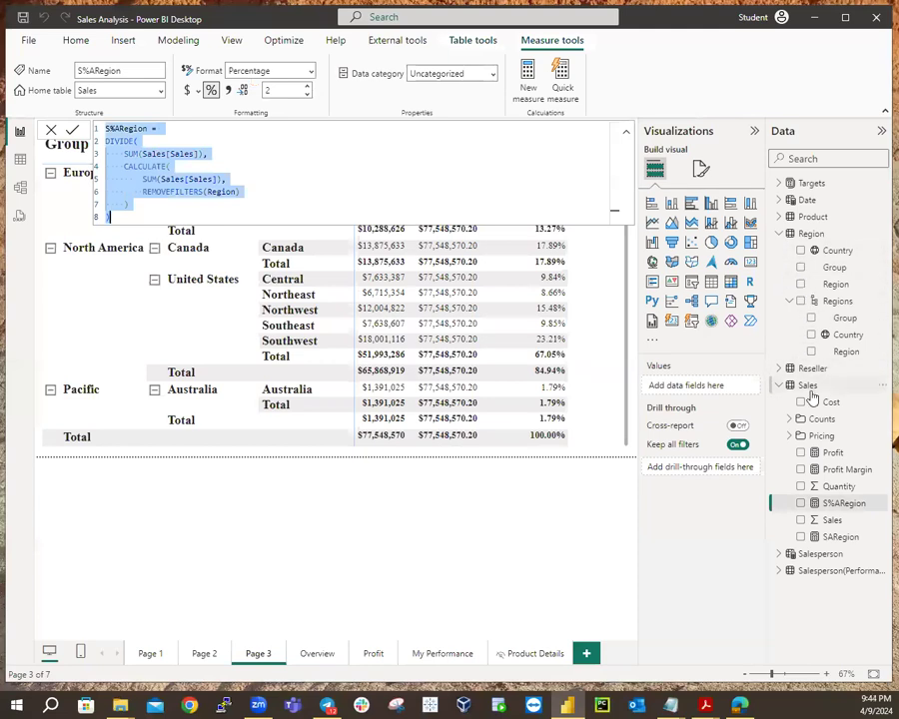
click(779, 234)
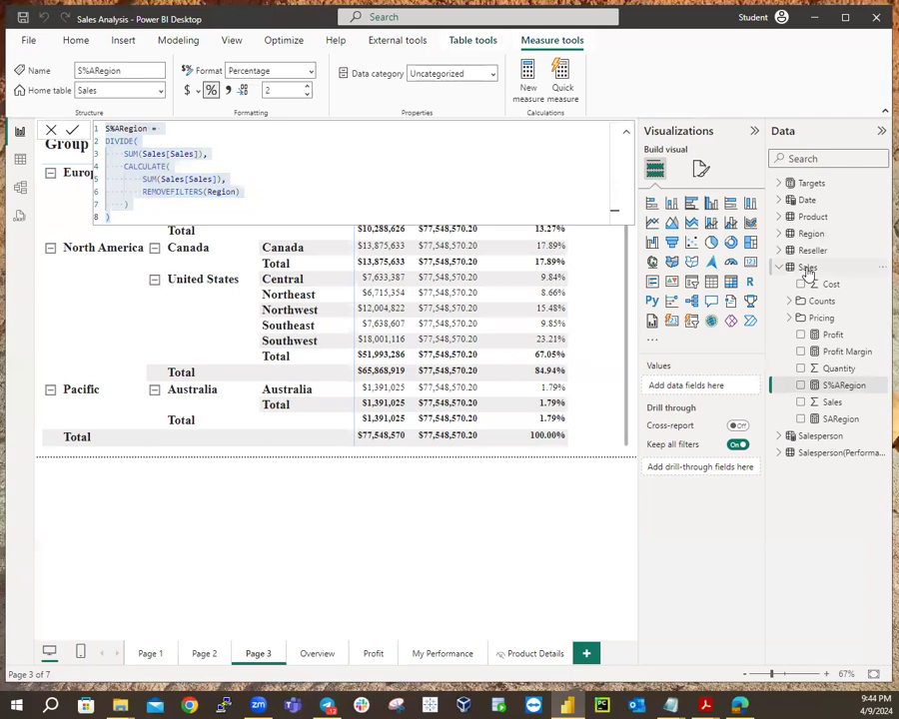
Create a new Sales measure named S%C from the pasted S%ARegion formula.
right_click(807, 269)
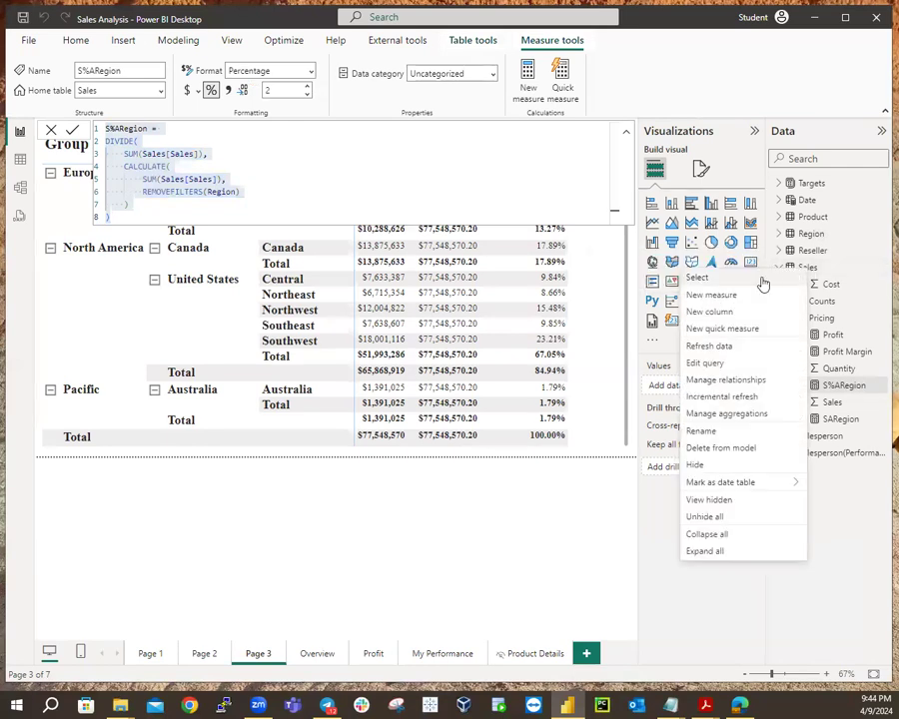
click(721, 296)
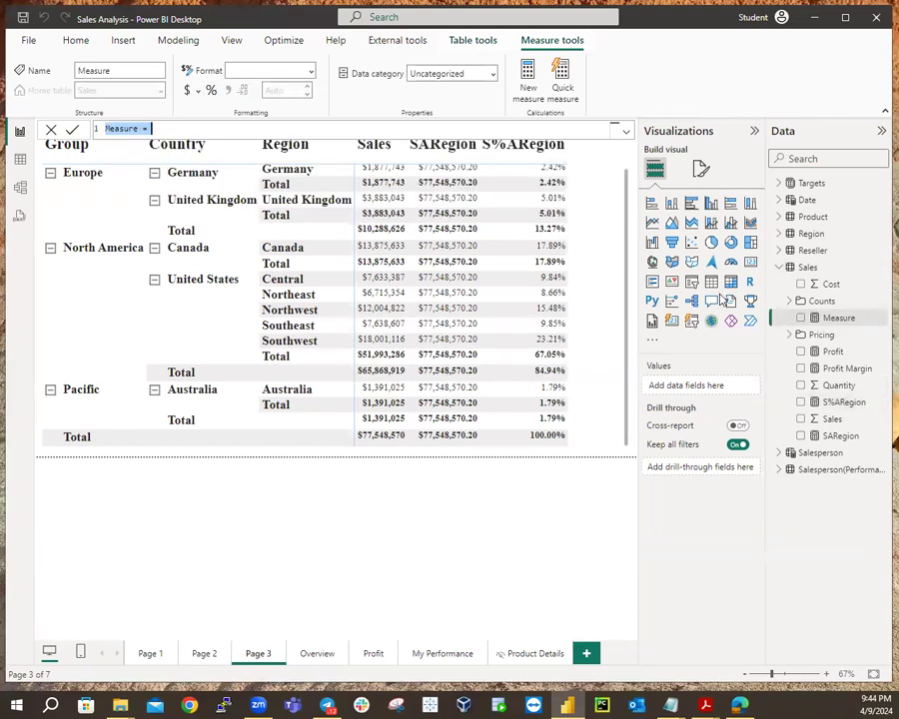
key(ctrl+v)
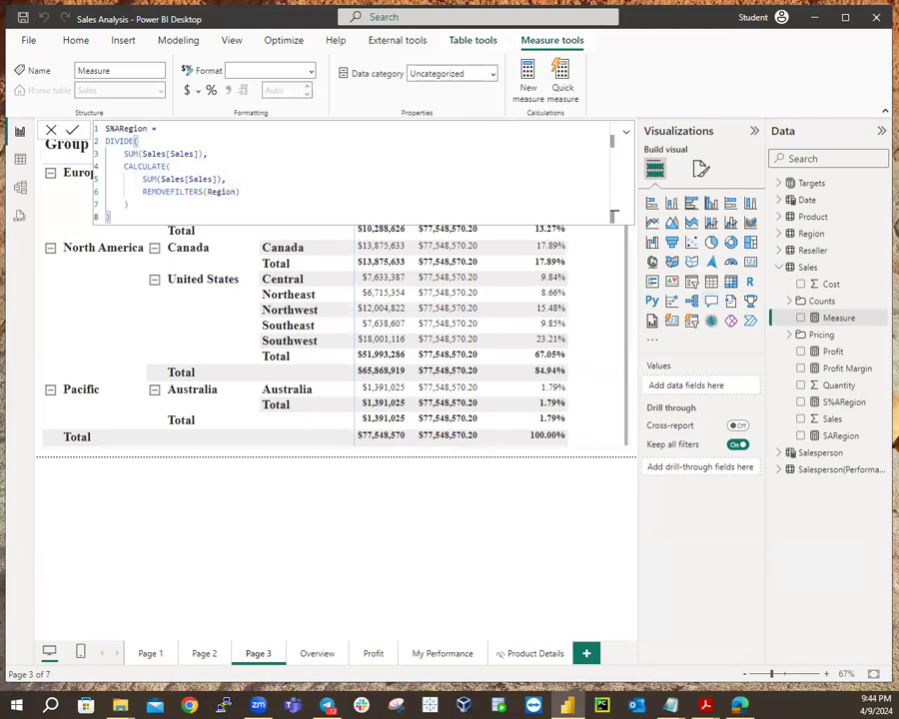
double_click(140, 128)
key(BackSpace)
key(BackSpace)
key(BackSpace)
key(BackSpace)
key(BackSpace)
key(BackSpace)
key(BackSpace)
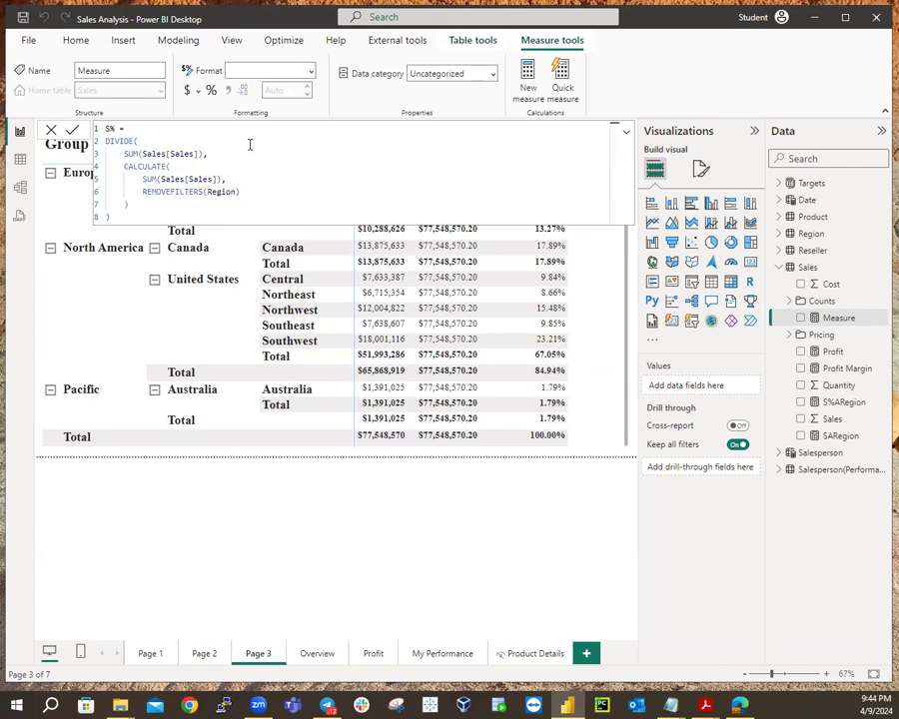
text(C)
key(Return)
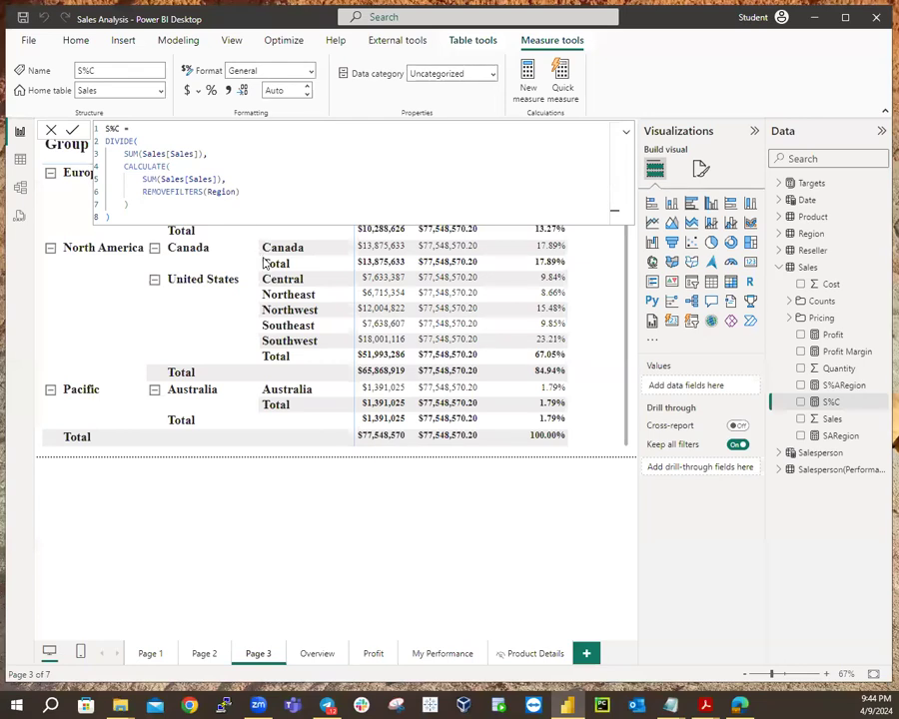
click(840, 388)
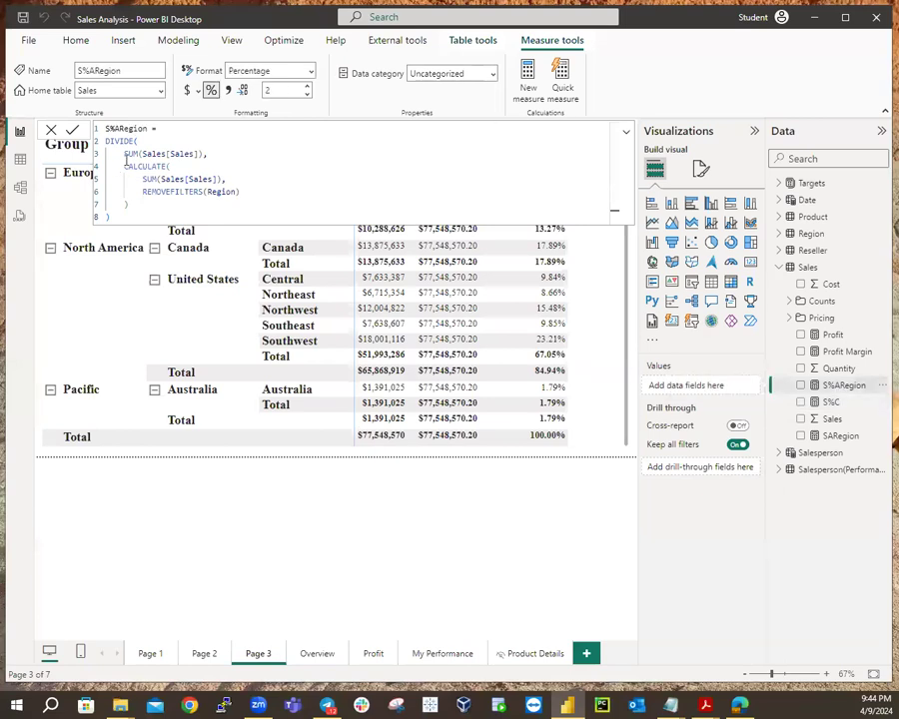
Rename the S%ARegion measure to S%AR and the SARegion measure to SAR.
click(149, 130)
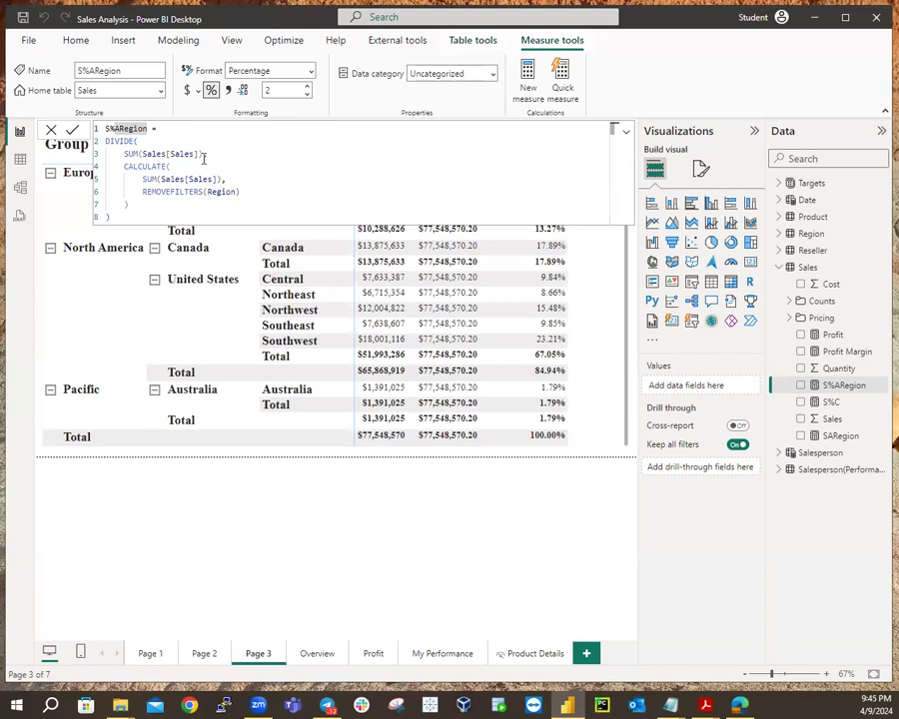
key(BackSpace)
key(BackSpace)
key(BackSpace)
key(BackSpace)
key(BackSpace)
key(Return)
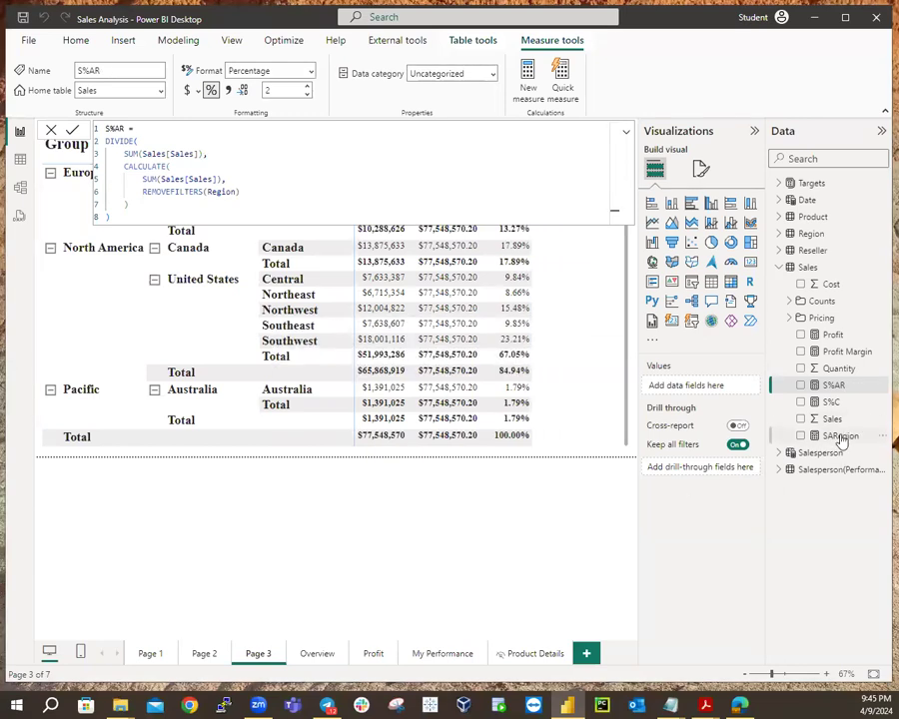
click(841, 437)
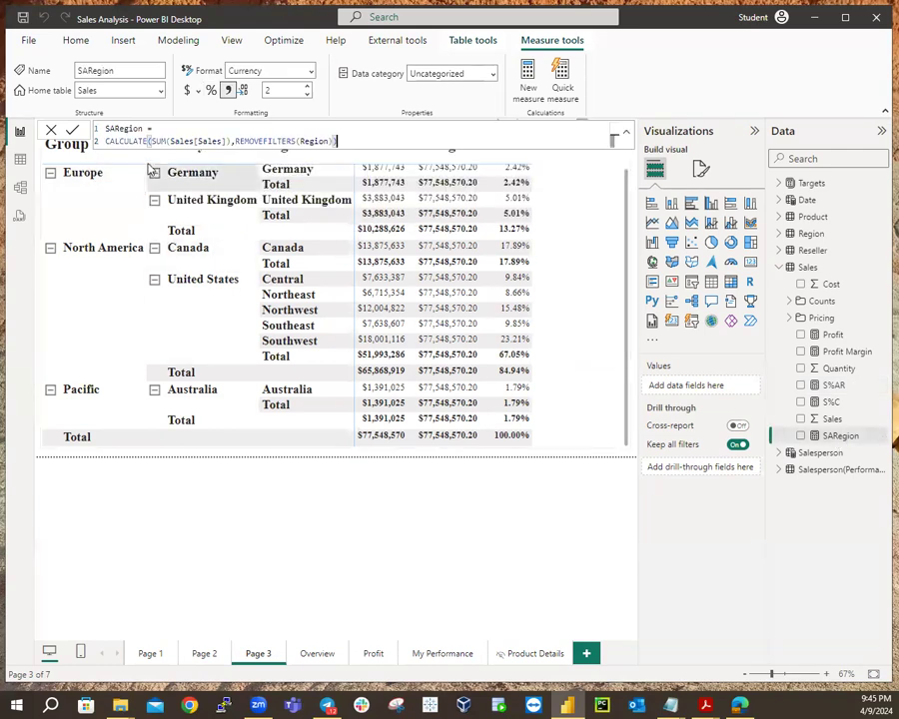
click(147, 128)
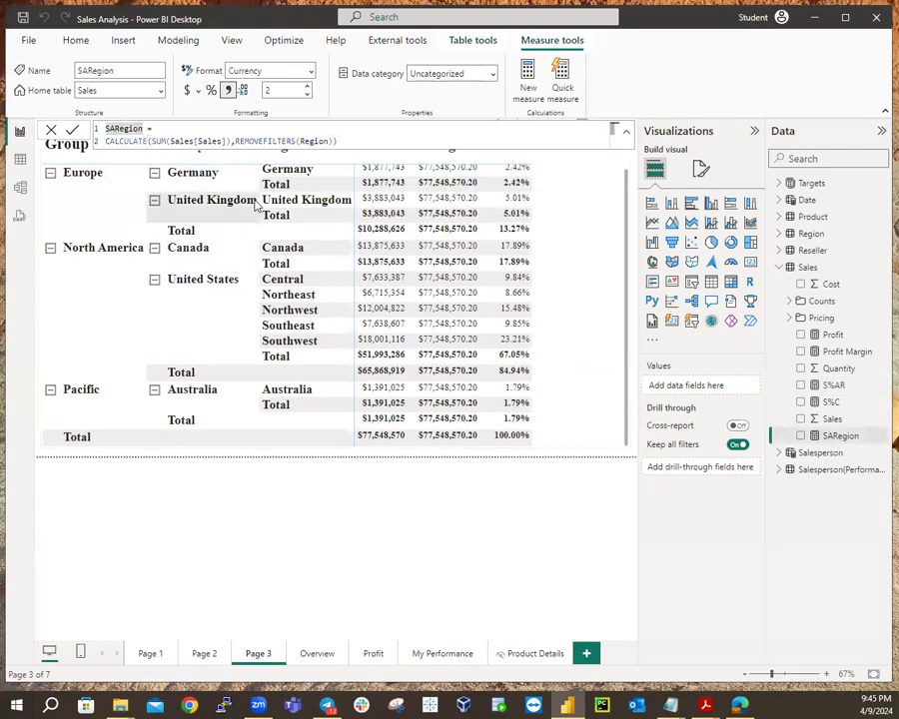
key(BackSpace)
key(BackSpace)
key(BackSpace)
key(BackSpace)
key(BackSpace)
key(Return)
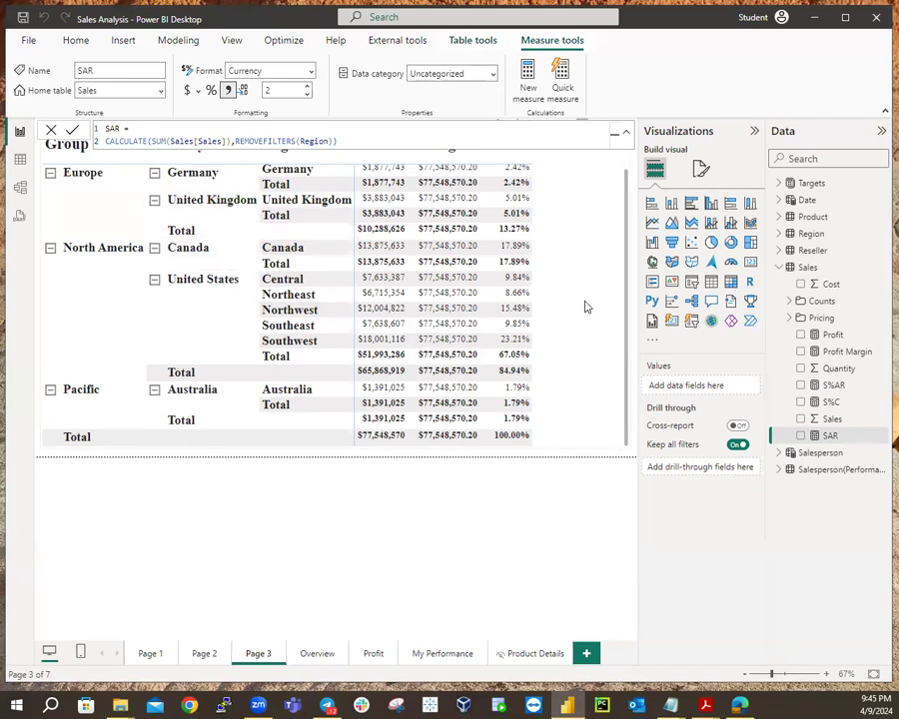
scroll(587, 307, up, 2)
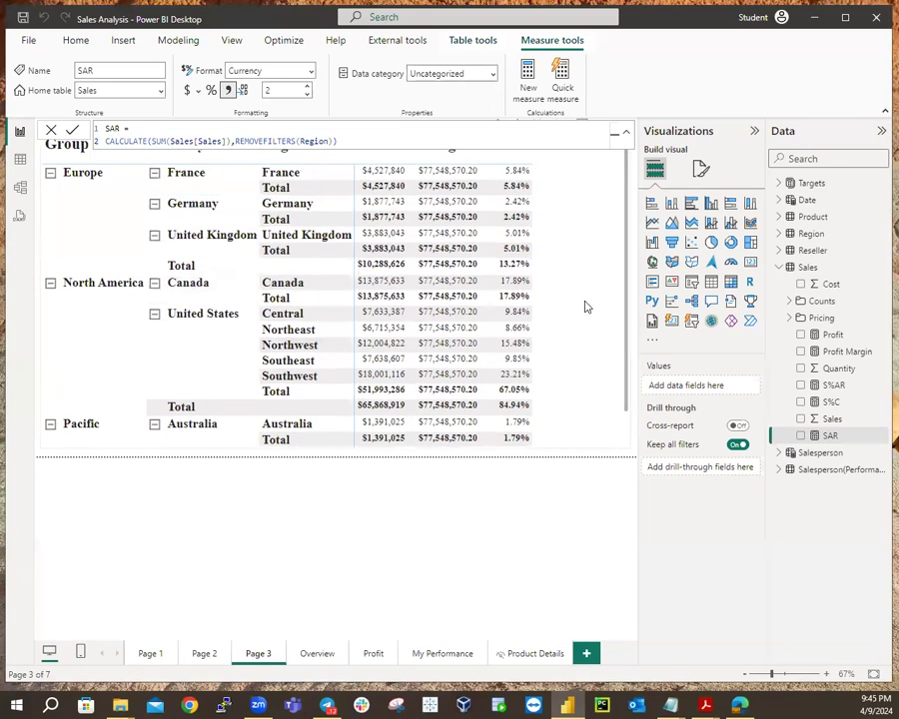
click(563, 456)
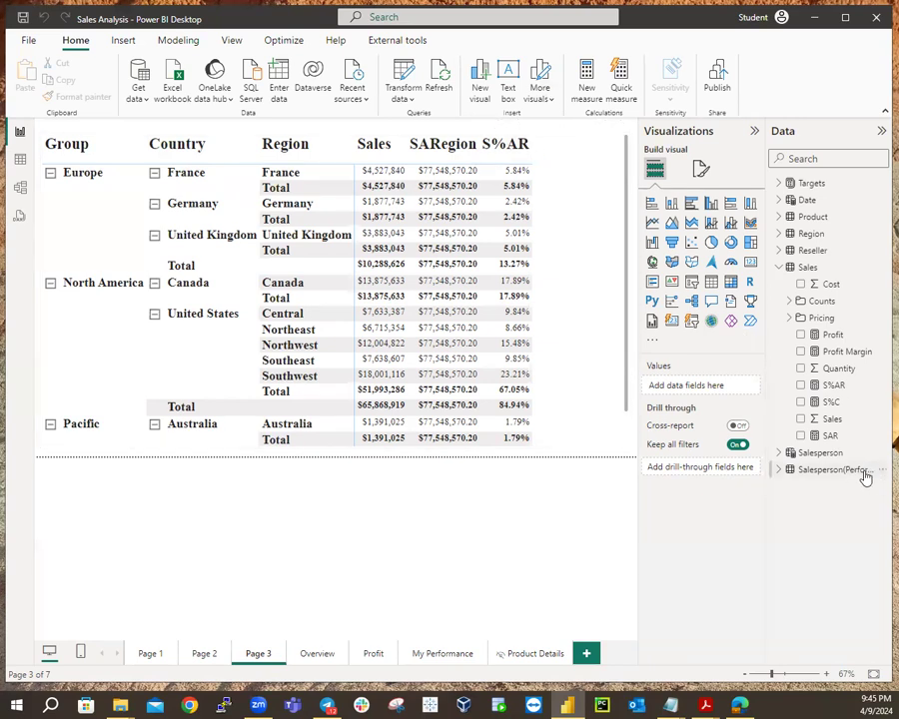
Bring up the S%C measure's DIVIDE formula for editing.
click(831, 404)
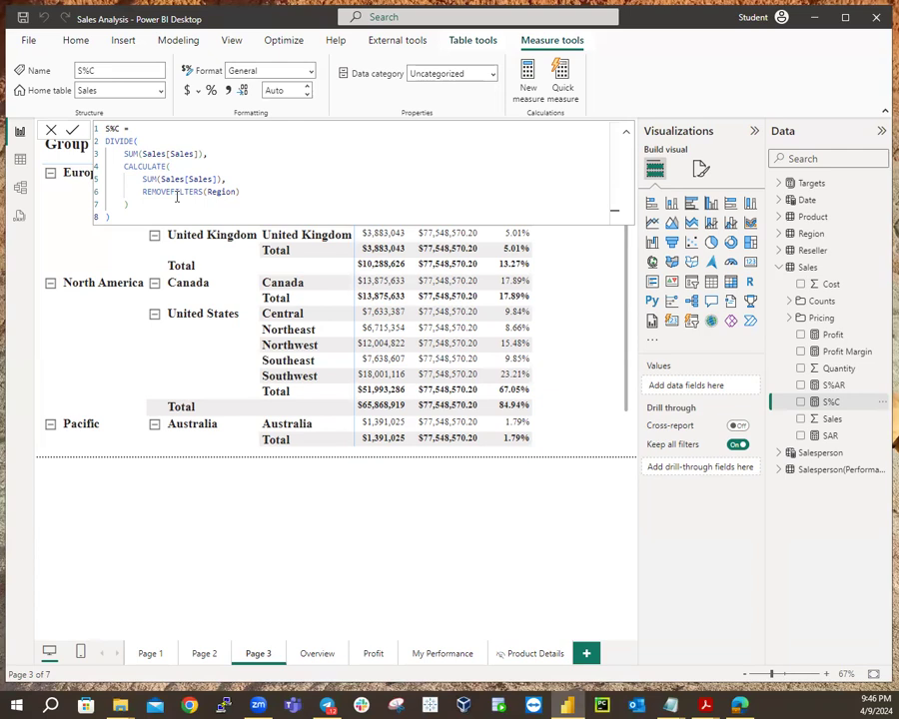
Change S%C's REMOVEFILTERS argument to Region[Region] and expand the Region table's fields.
click(473, 460)
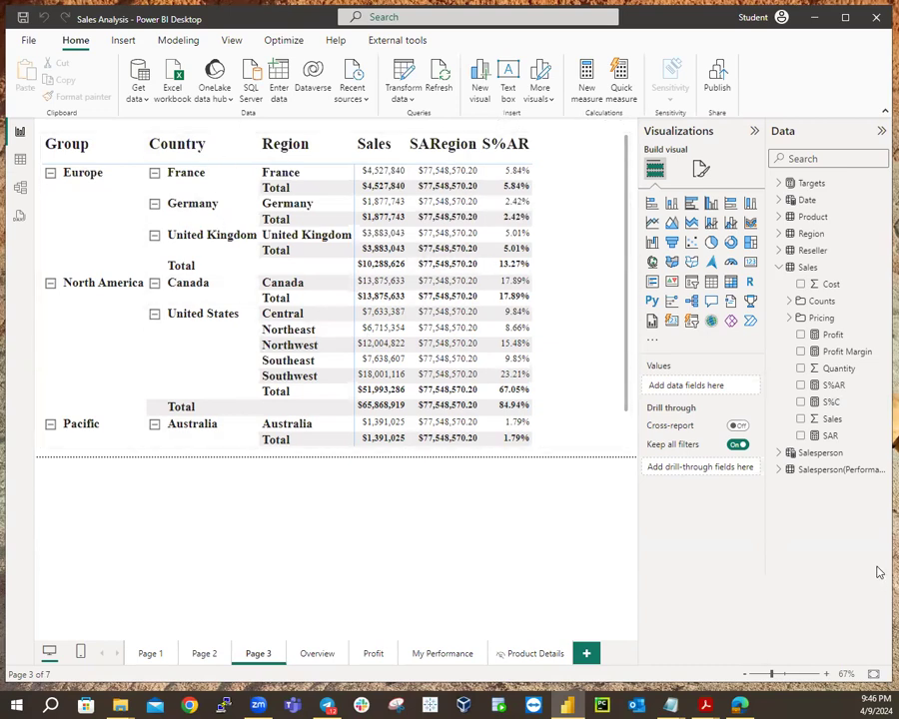
click(830, 402)
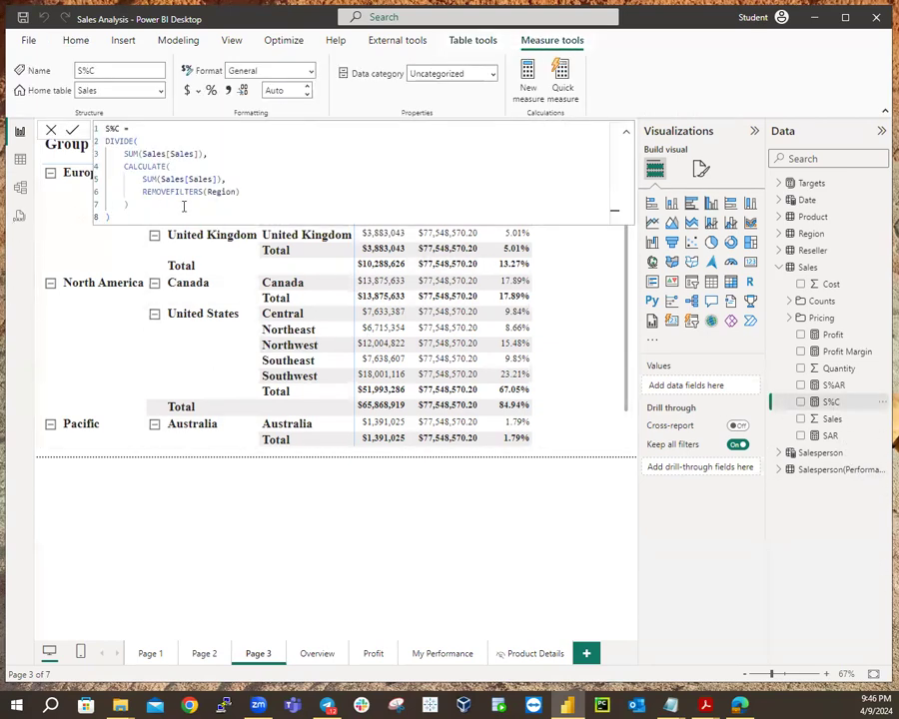
double_click(236, 190)
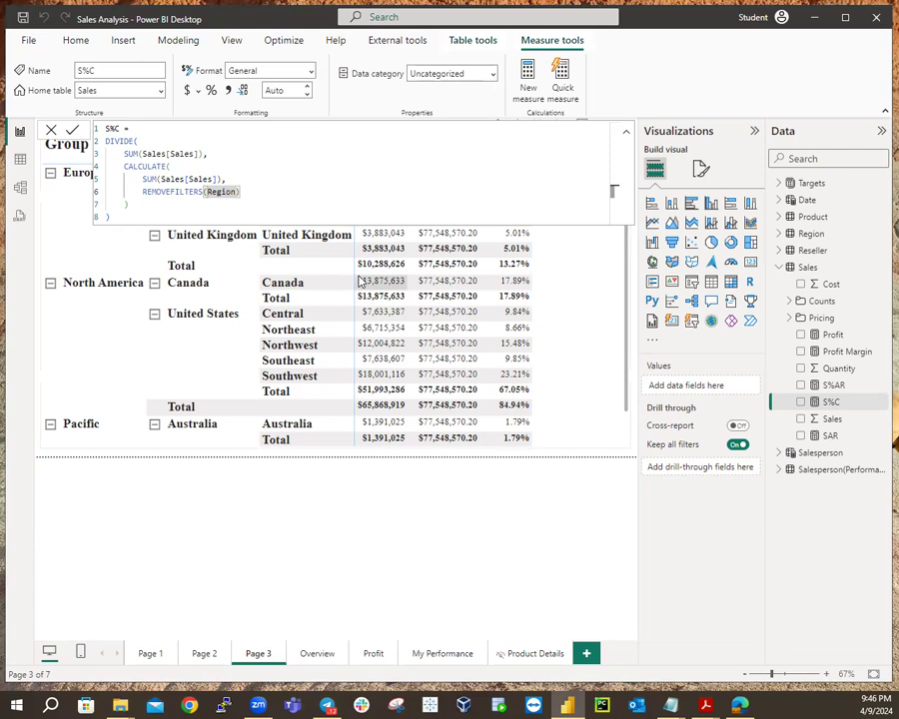
text(Region[Region)
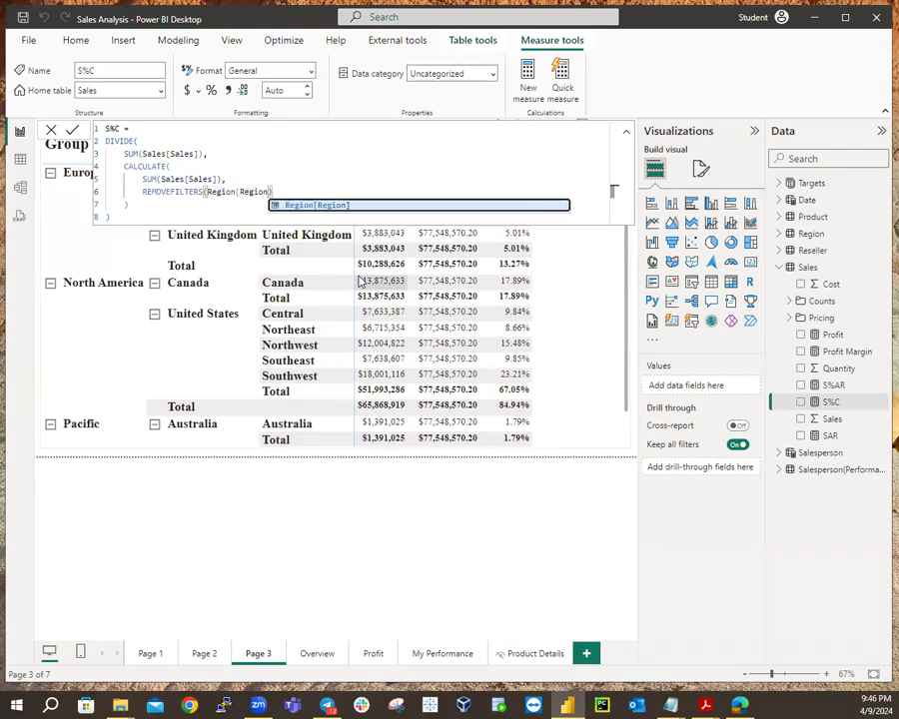
text(])
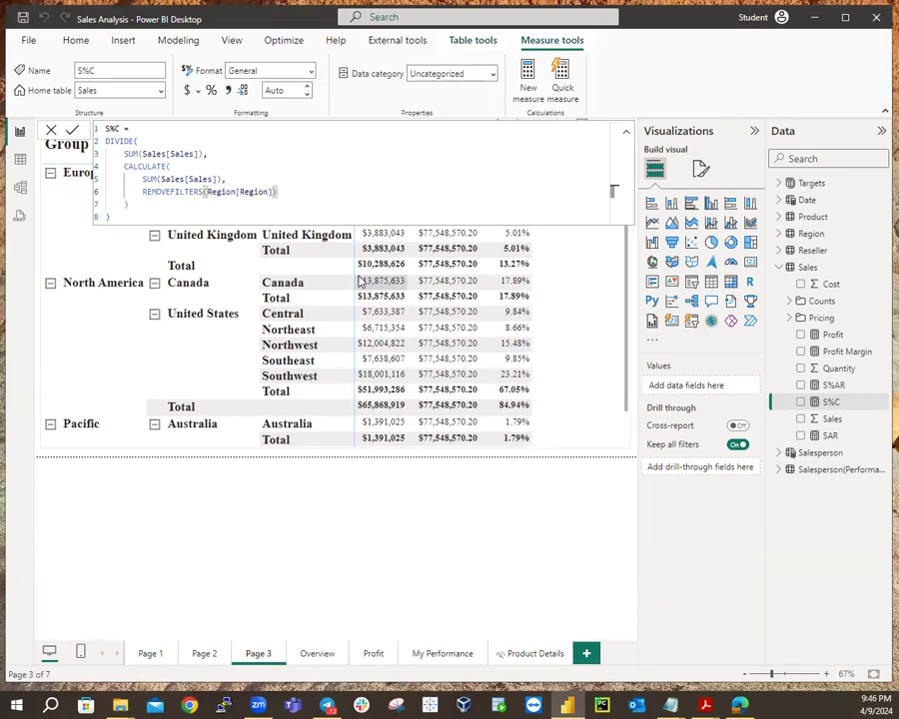
click(160, 213)
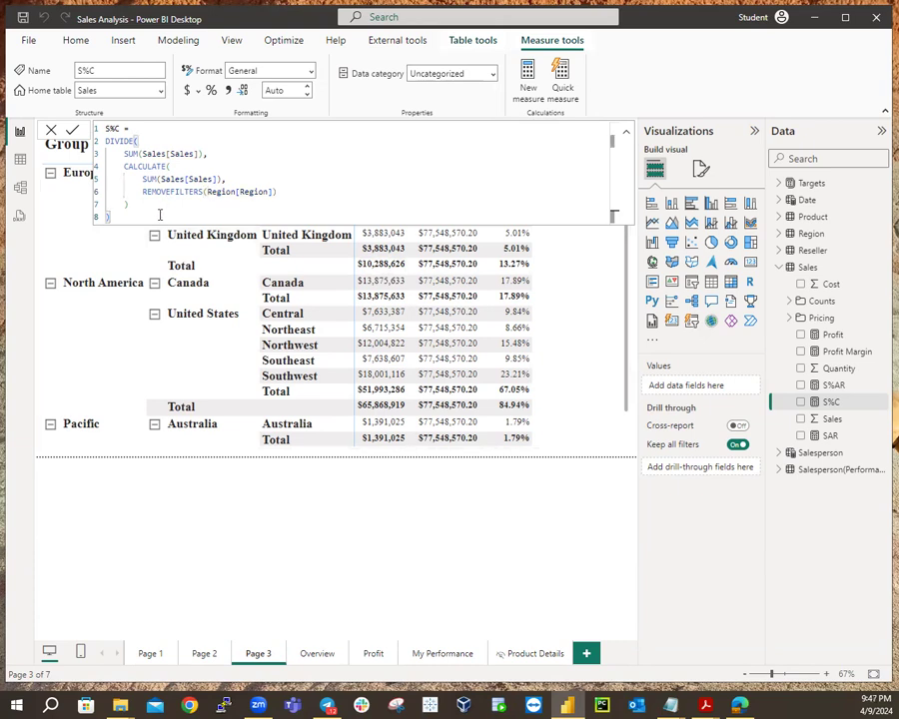
key(Return)
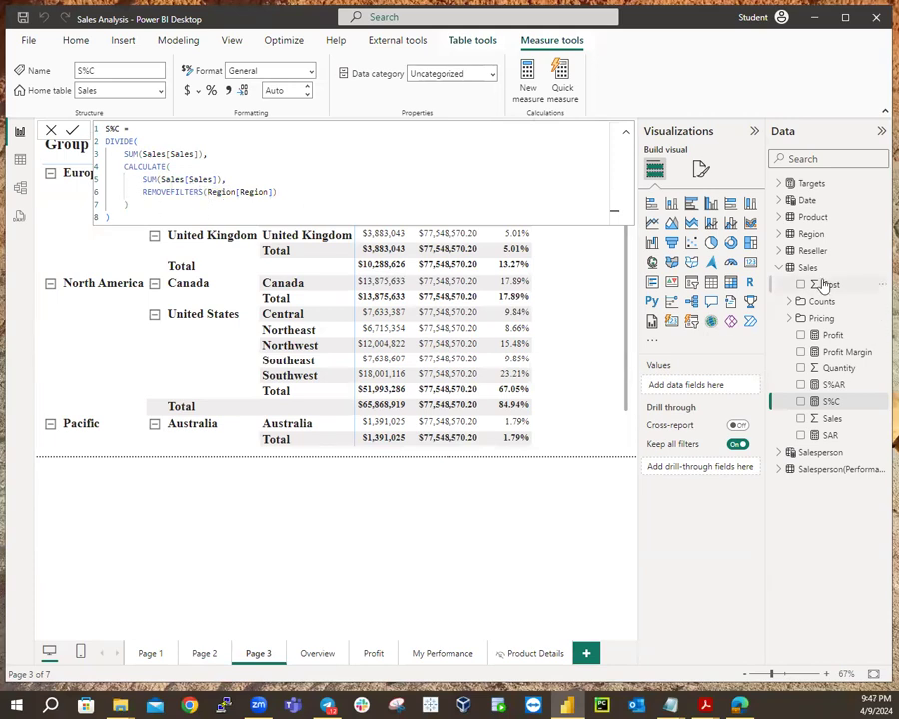
click(777, 235)
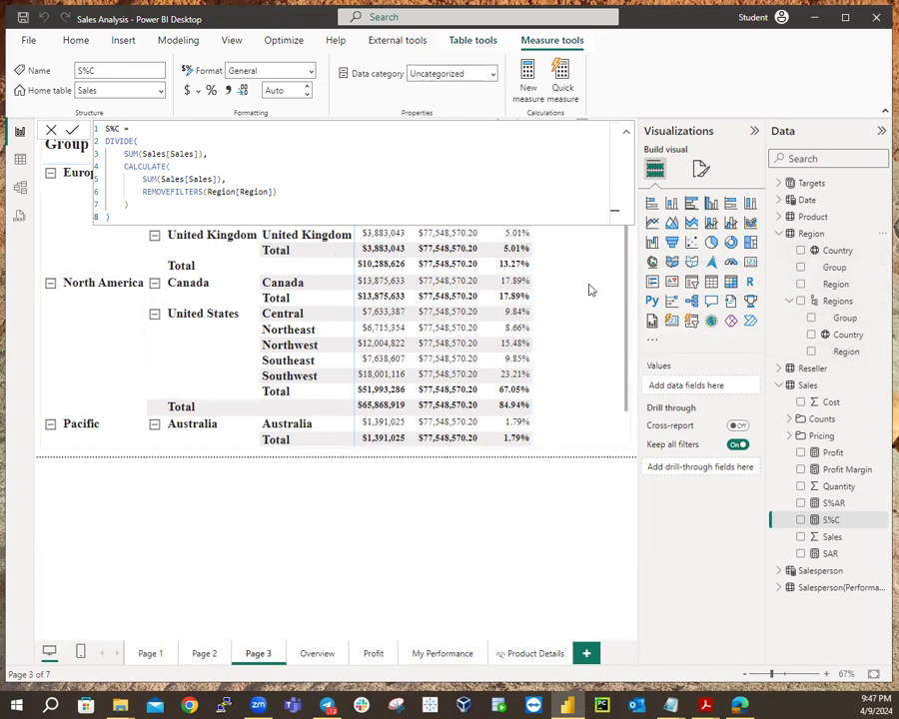
Add S%C as a column in the Page 3 matrix, deleting the stray S%C column chart.
click(560, 454)
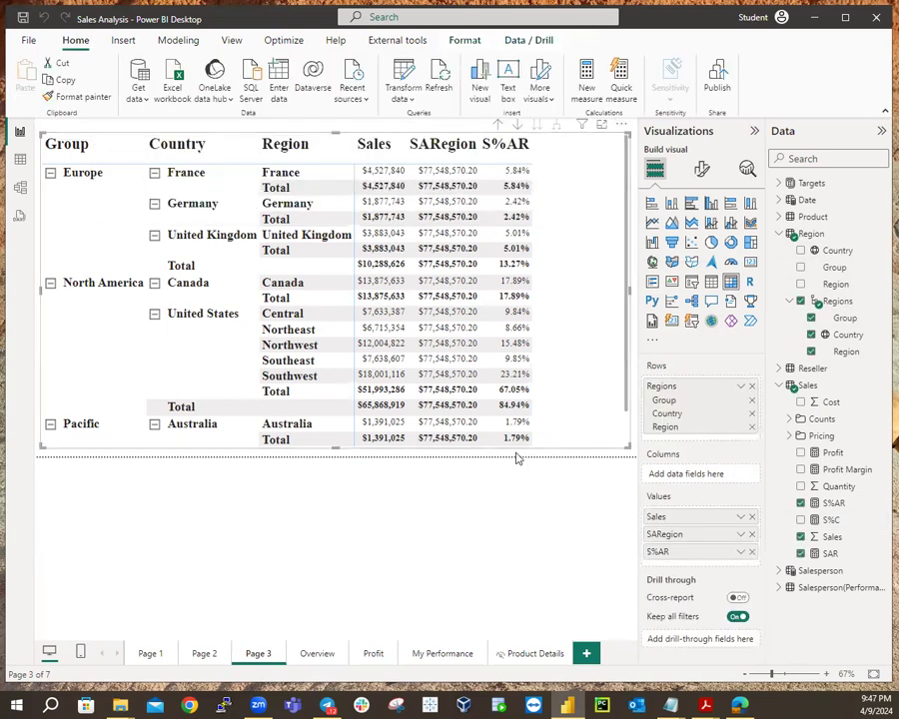
click(630, 455)
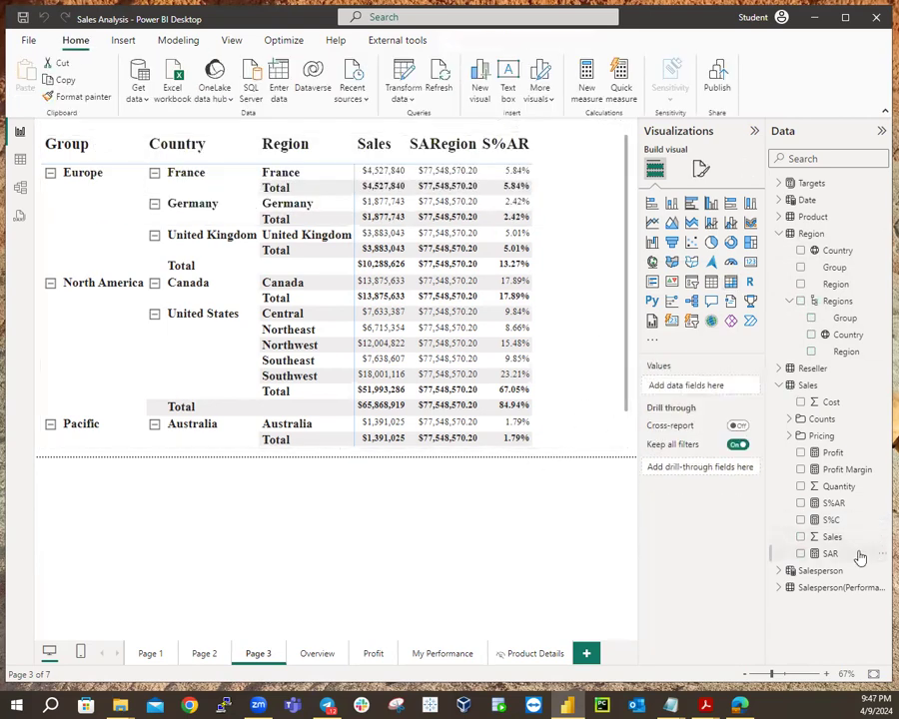
click(800, 522)
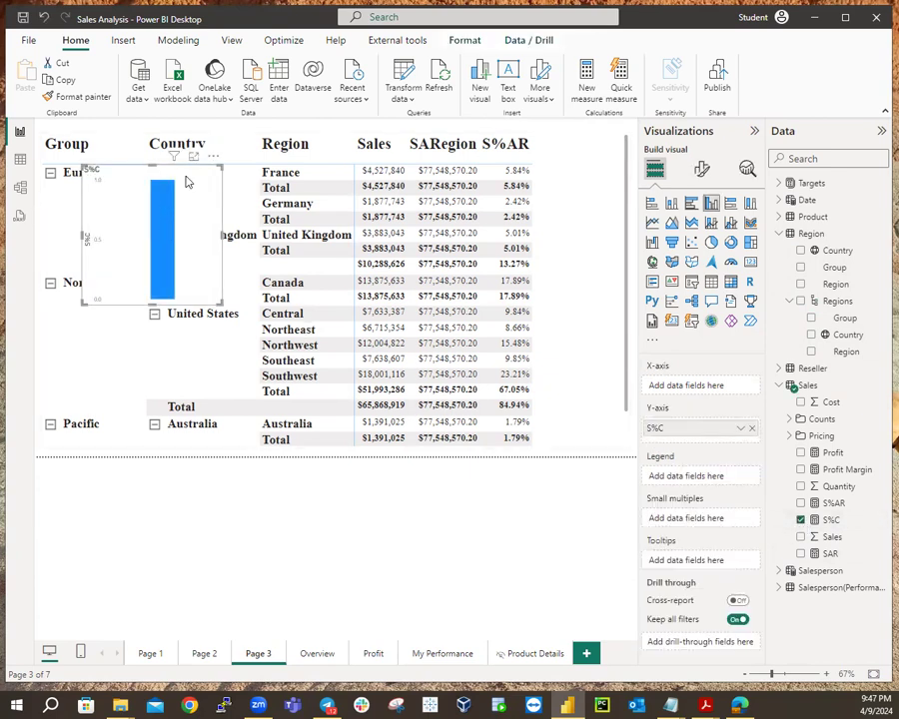
key(Delete)
click(566, 338)
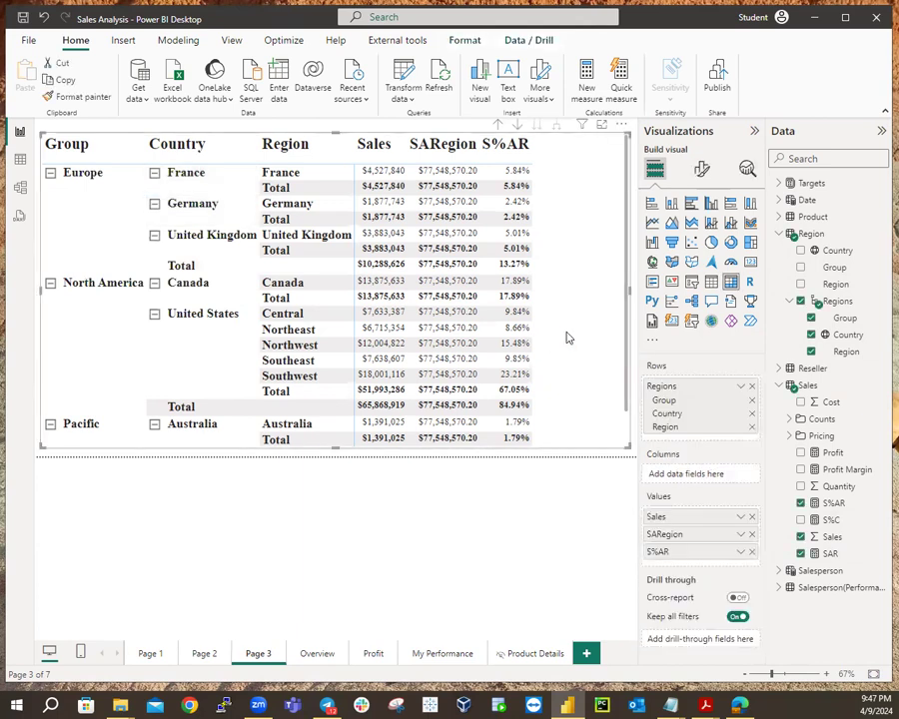
click(800, 520)
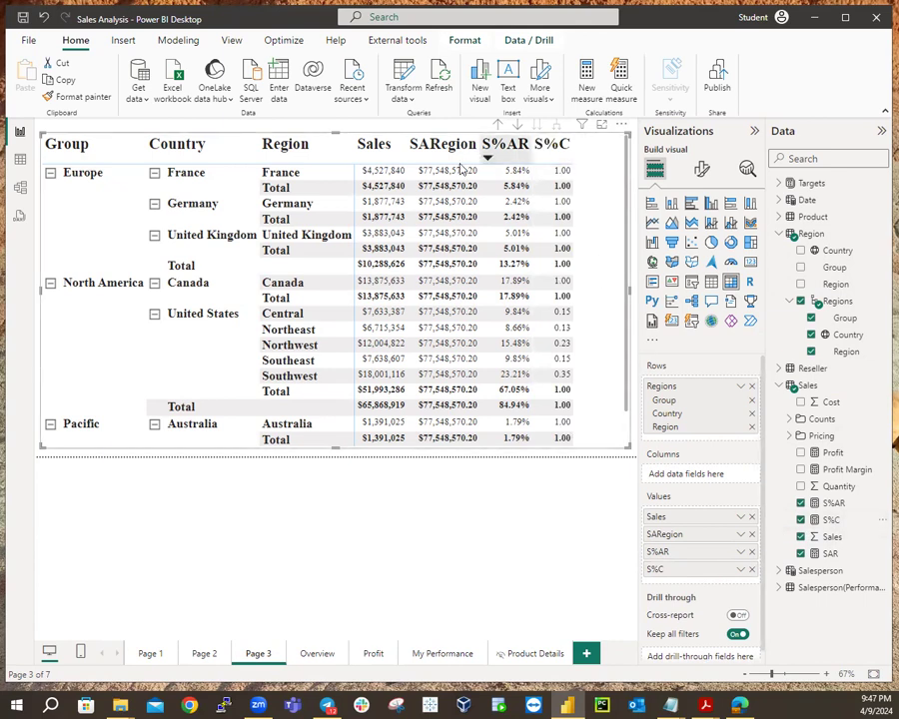
click(838, 526)
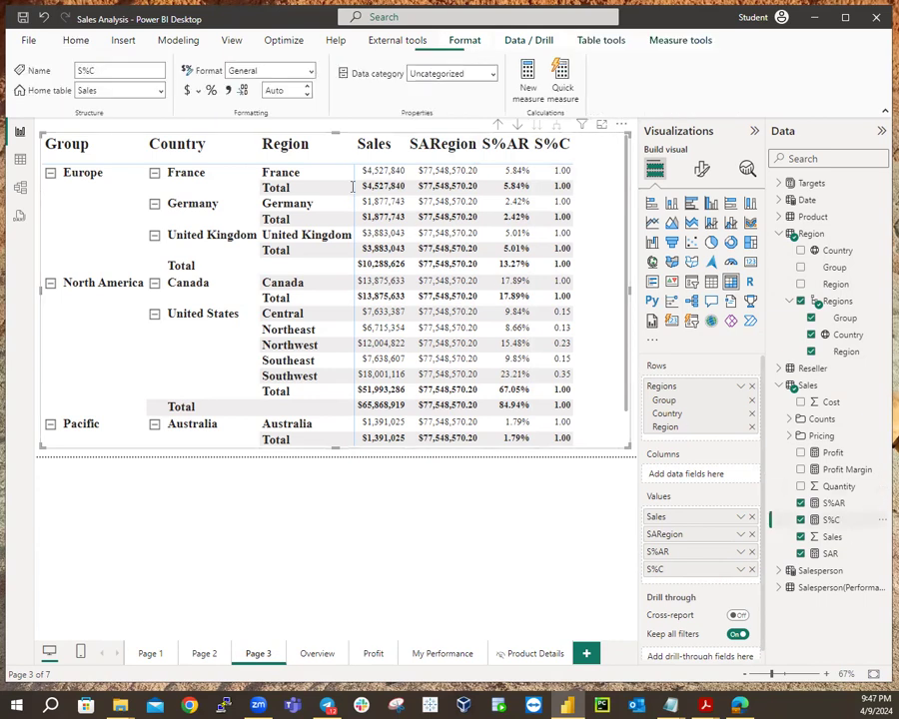
Format S%C as Percentage, so the matrix shows 100.00%, 14.68% and 34.62%.
click(212, 92)
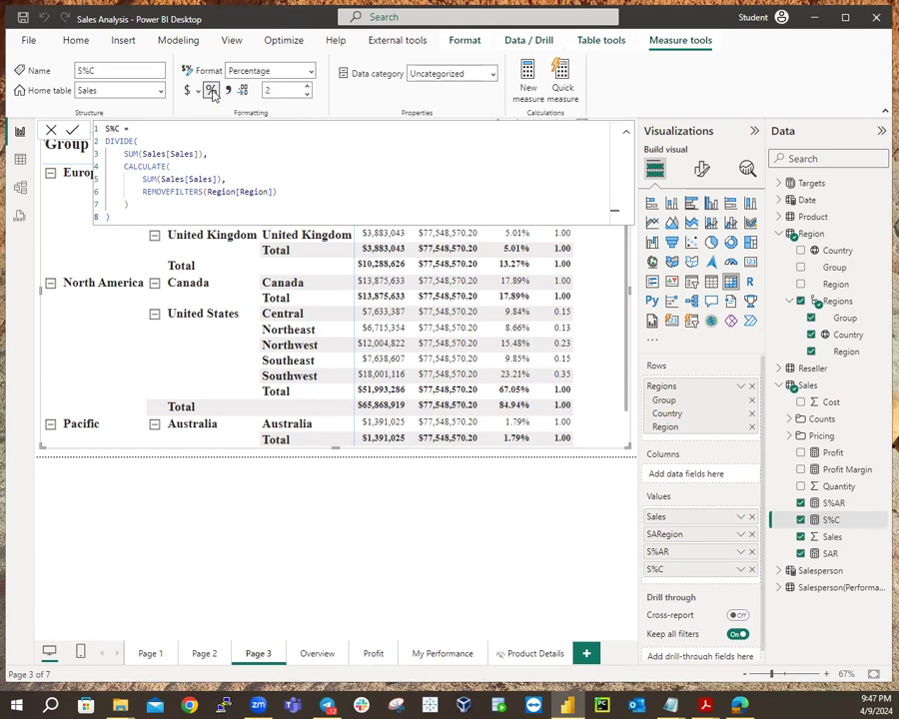
click(600, 460)
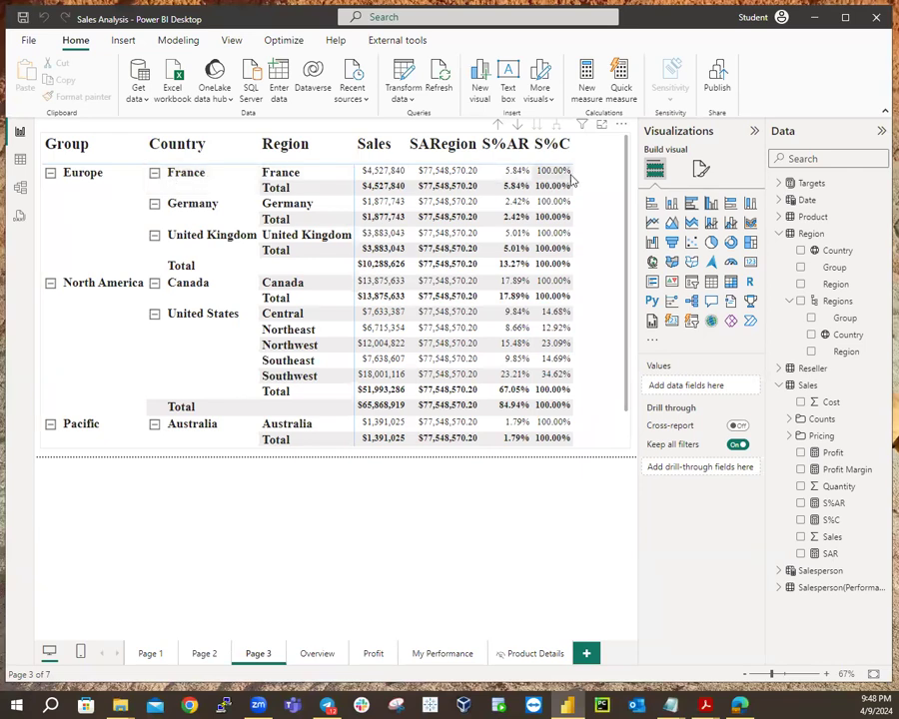
click(200, 208)
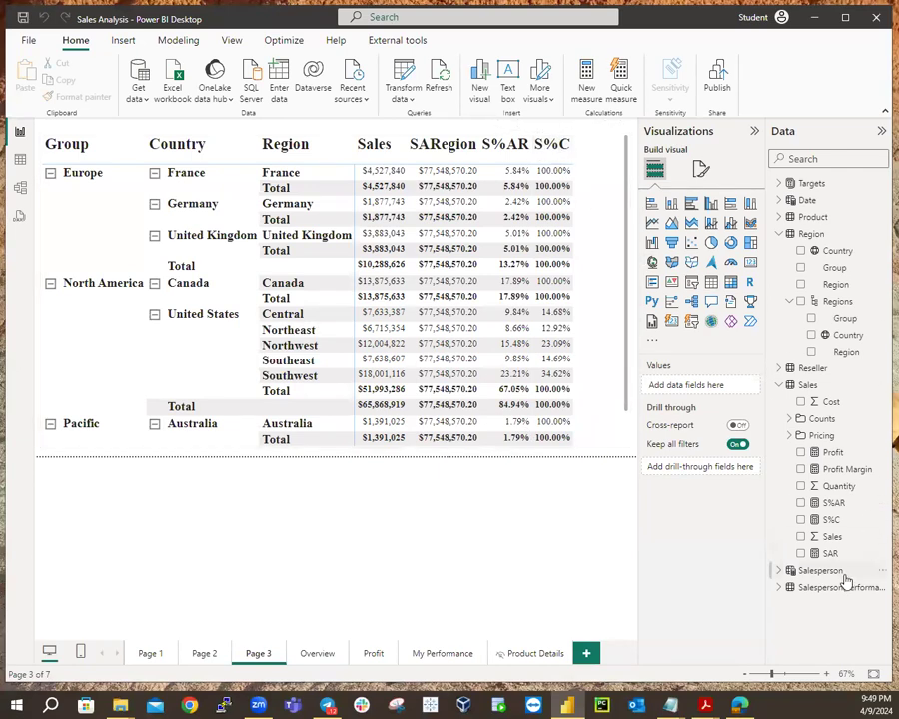
click(833, 521)
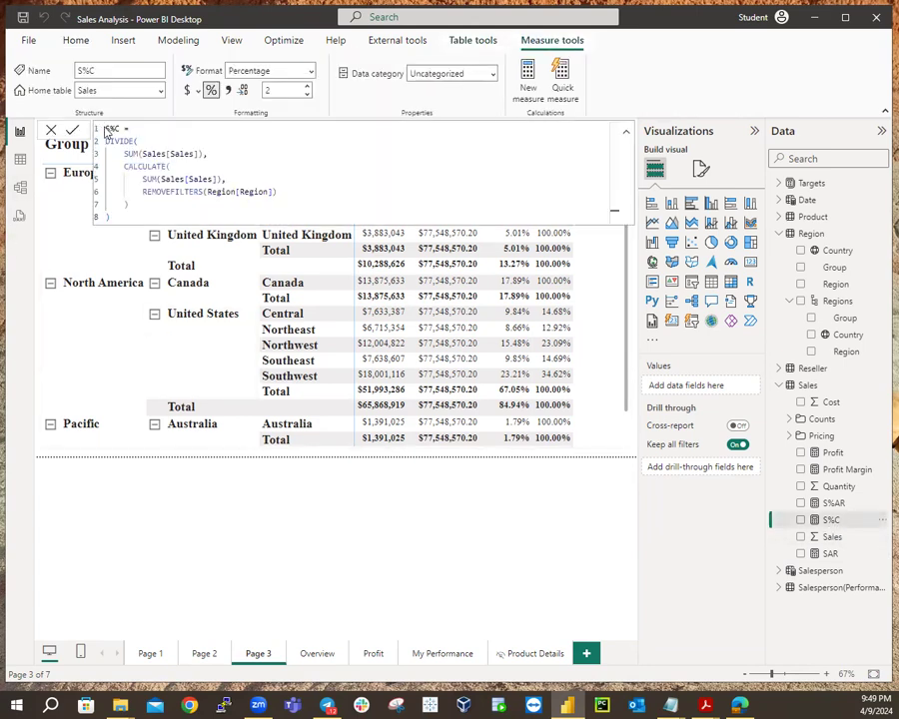
Copy the whole S%C formula and add a new blank measure to the Sales table.
drag(104, 129, 142, 219)
key(ctrl+c)
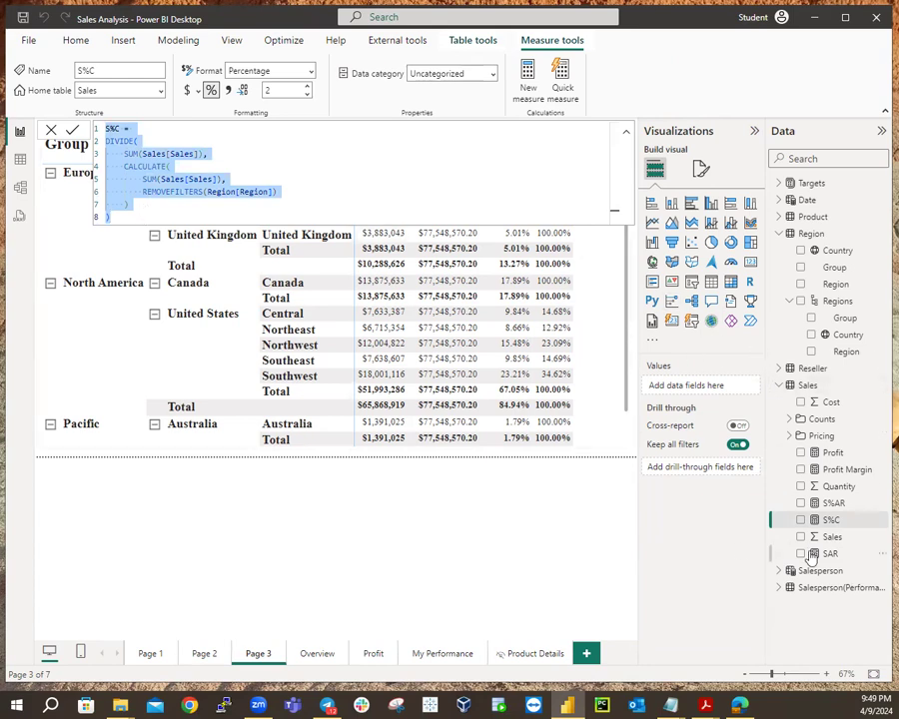
right_click(811, 387)
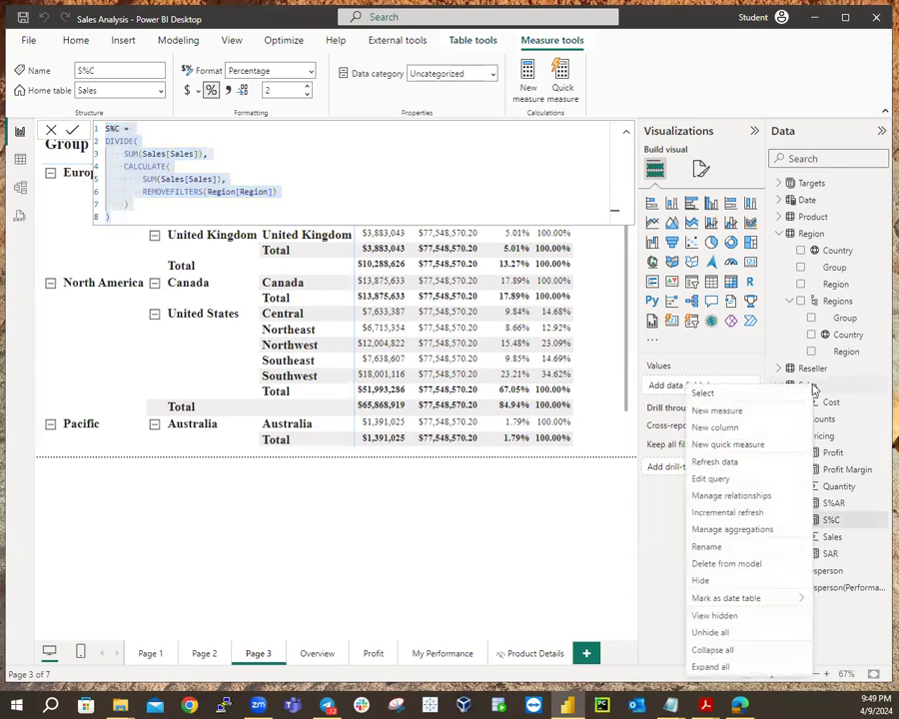
click(730, 411)
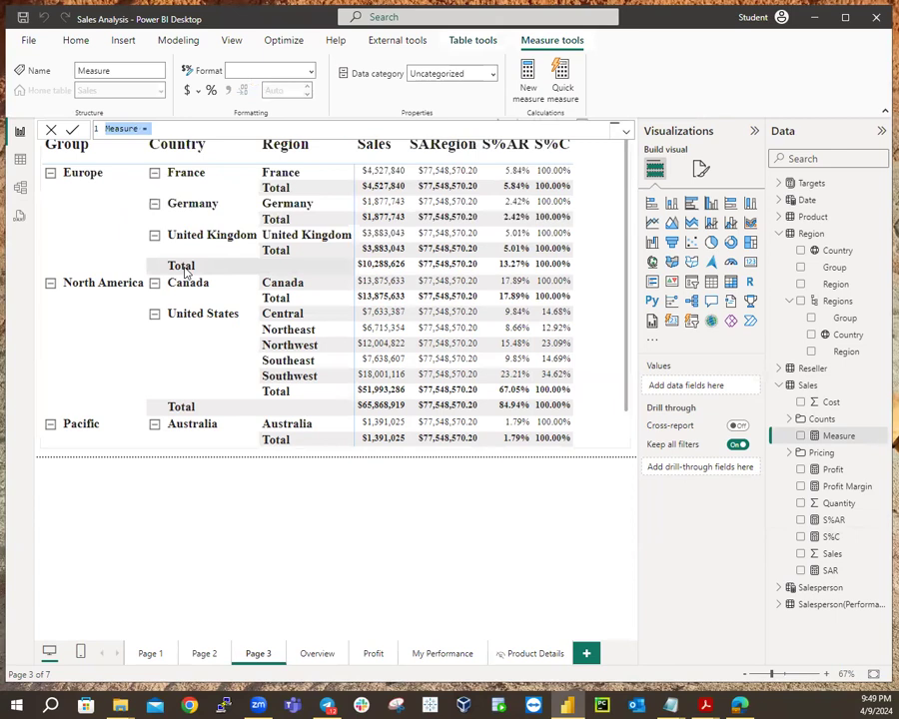
Paste the copied S%C formula into the new measure and name it S%C2.
key(ctrl+v)
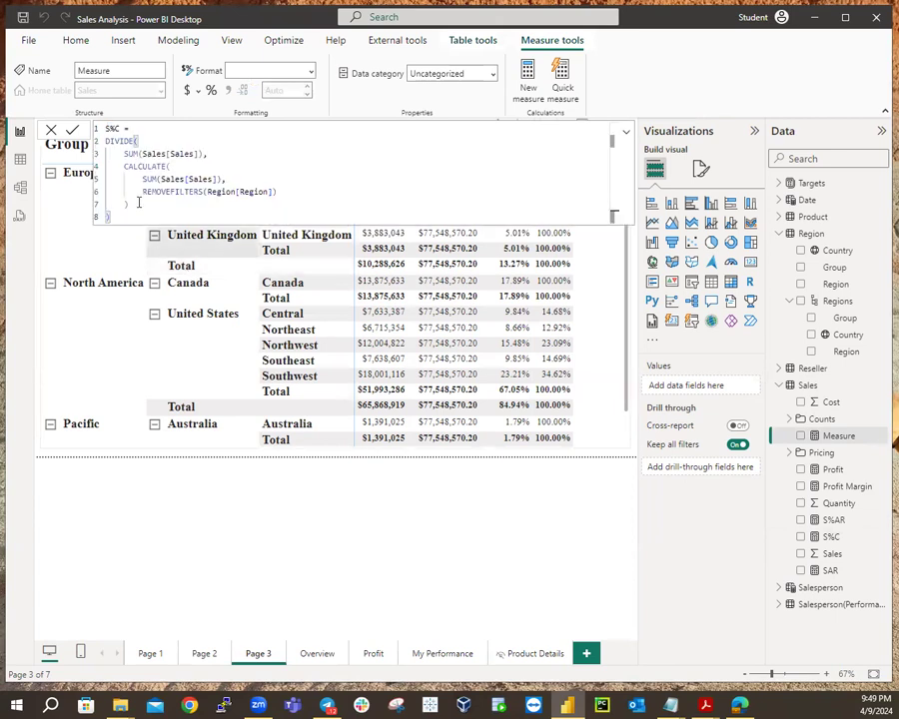
click(120, 129)
text(2)
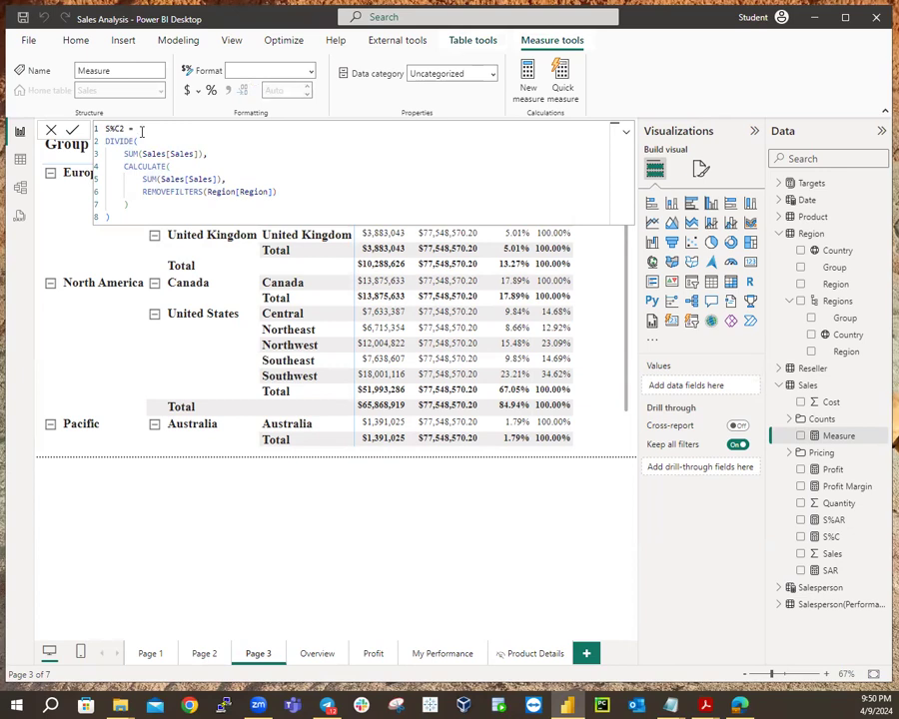
Wrap the calculation in IF(ISINSCOPE(Region[Region]), on new indented lines.
key(shift+Return)
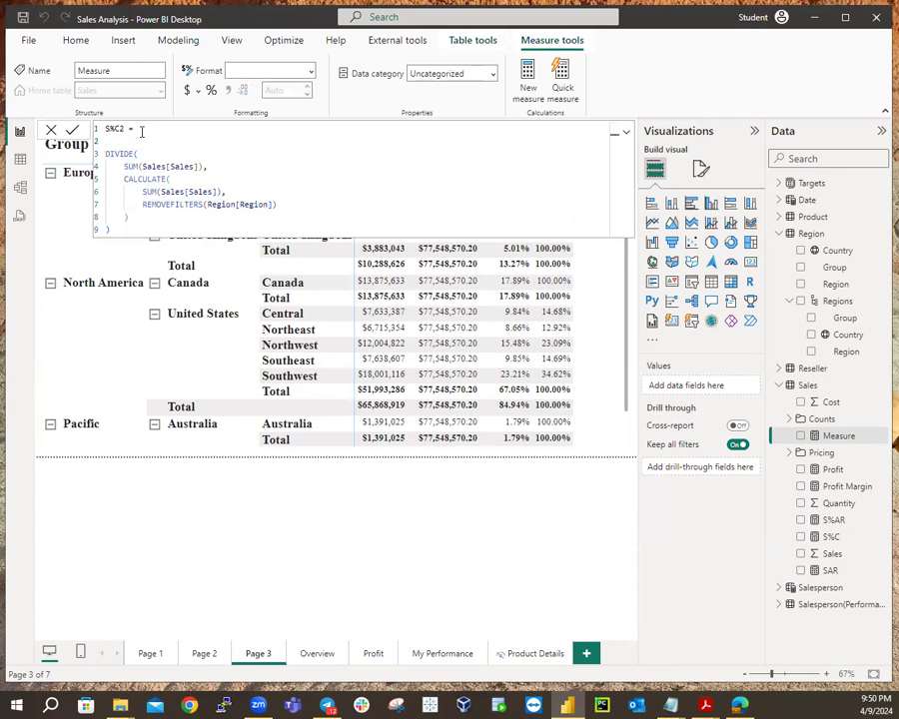
text(IF)
key(BackSpace)
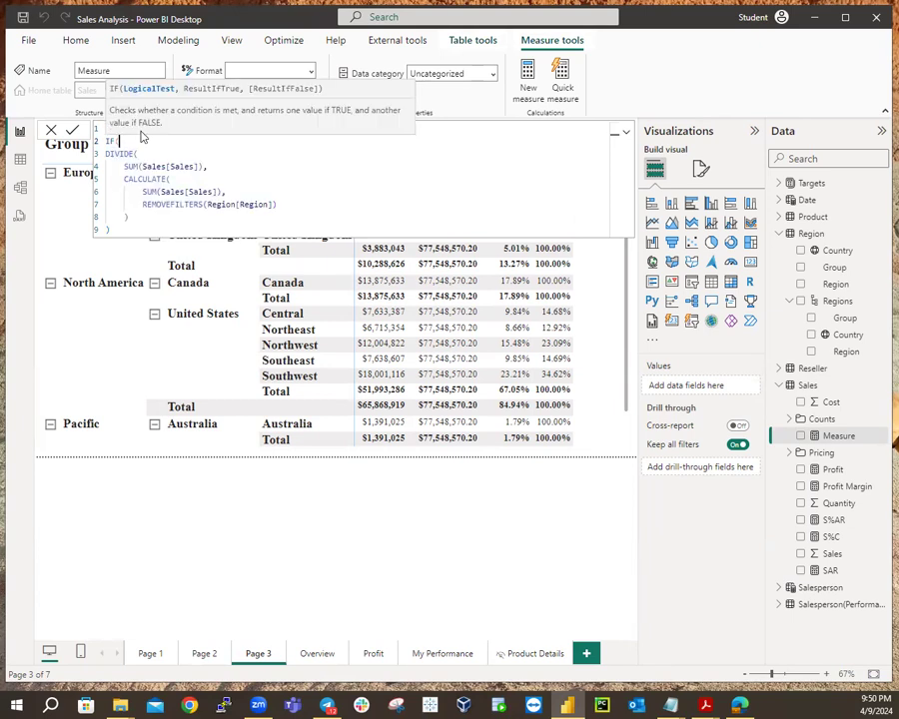
key(shift+Return)
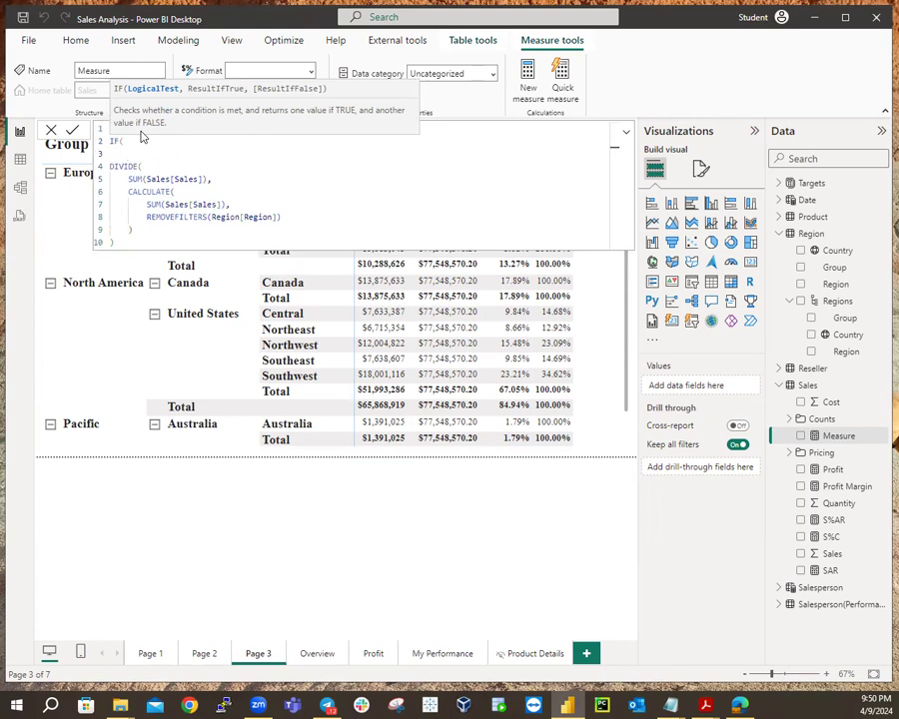
text(IS)
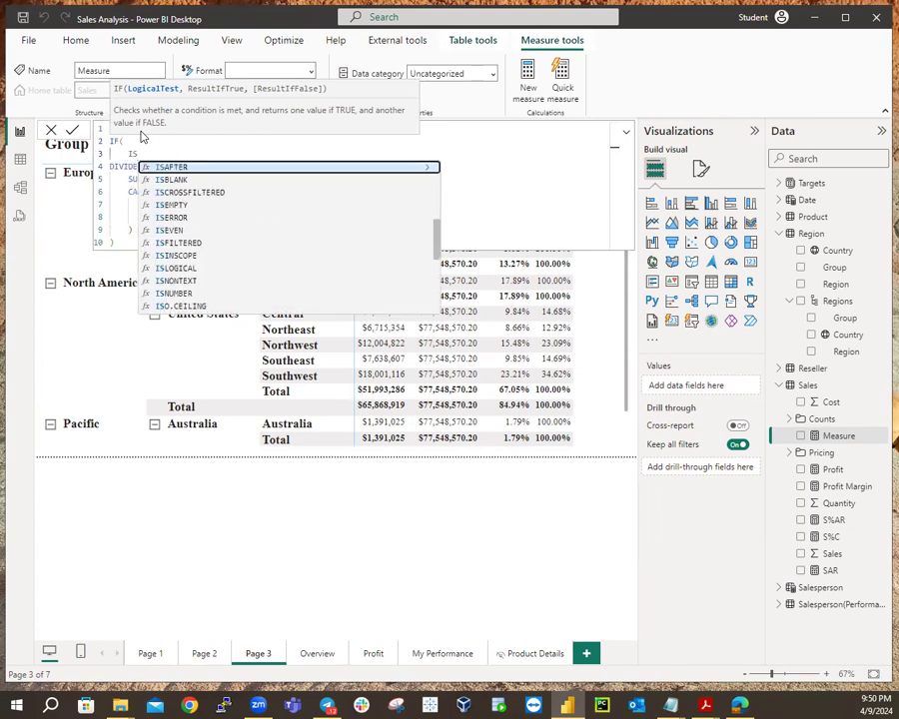
text(INSCOP)
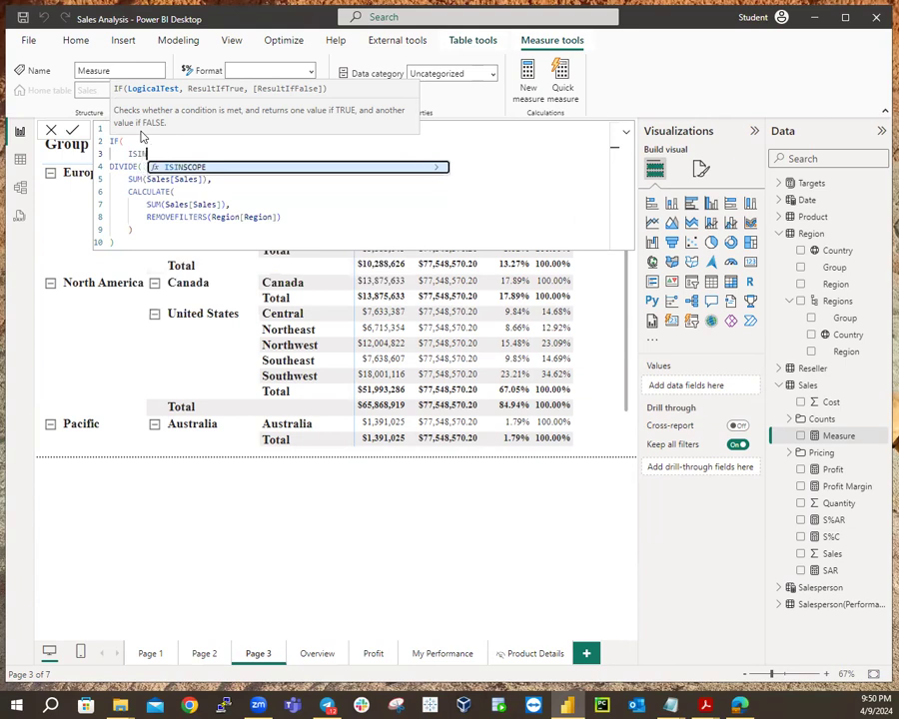
text(E)
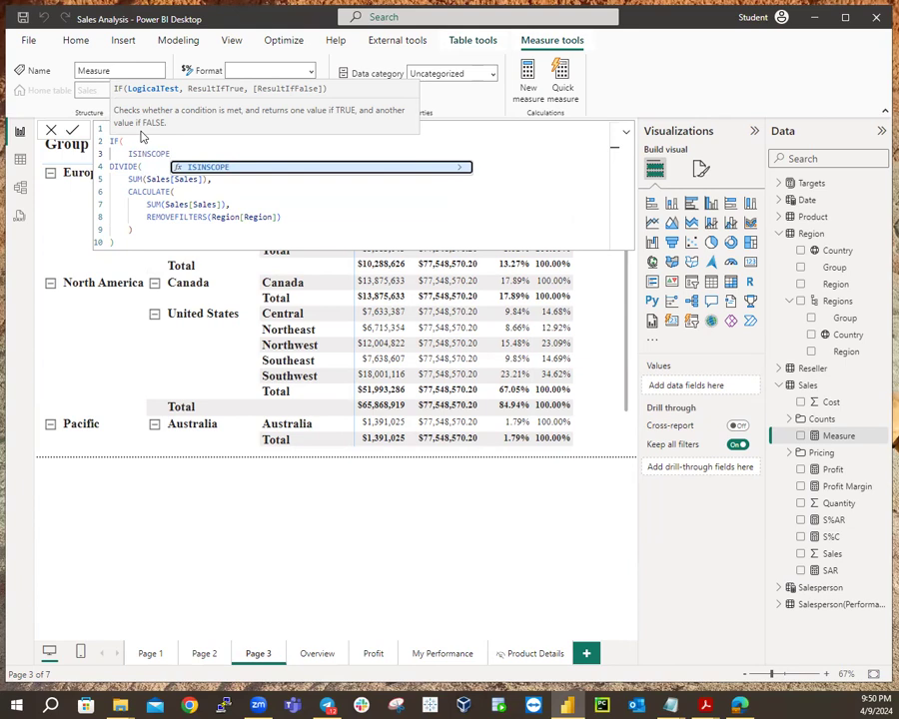
text(()
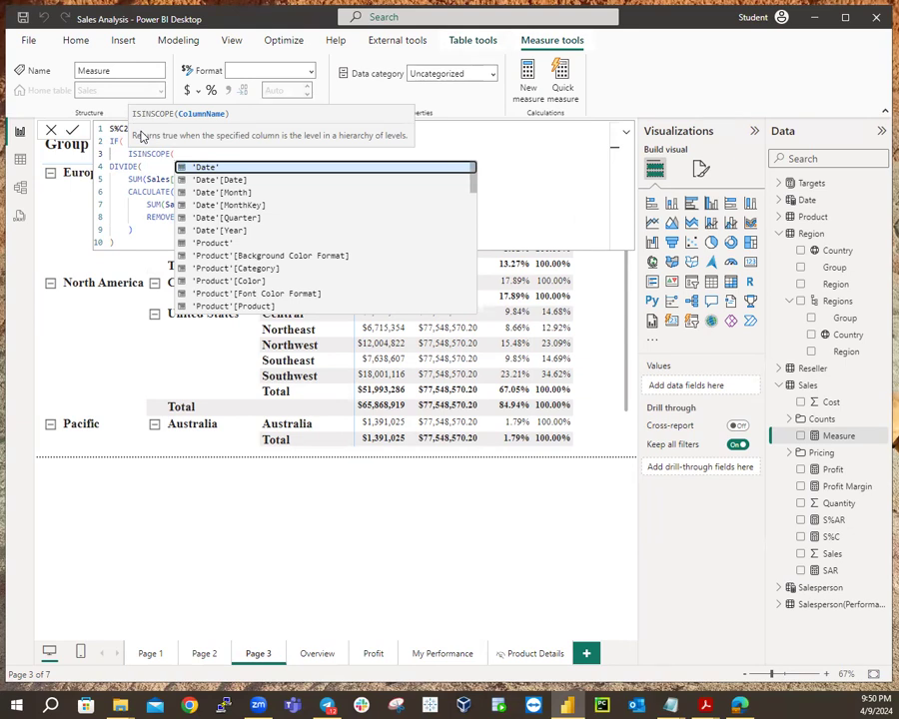
text(Re)
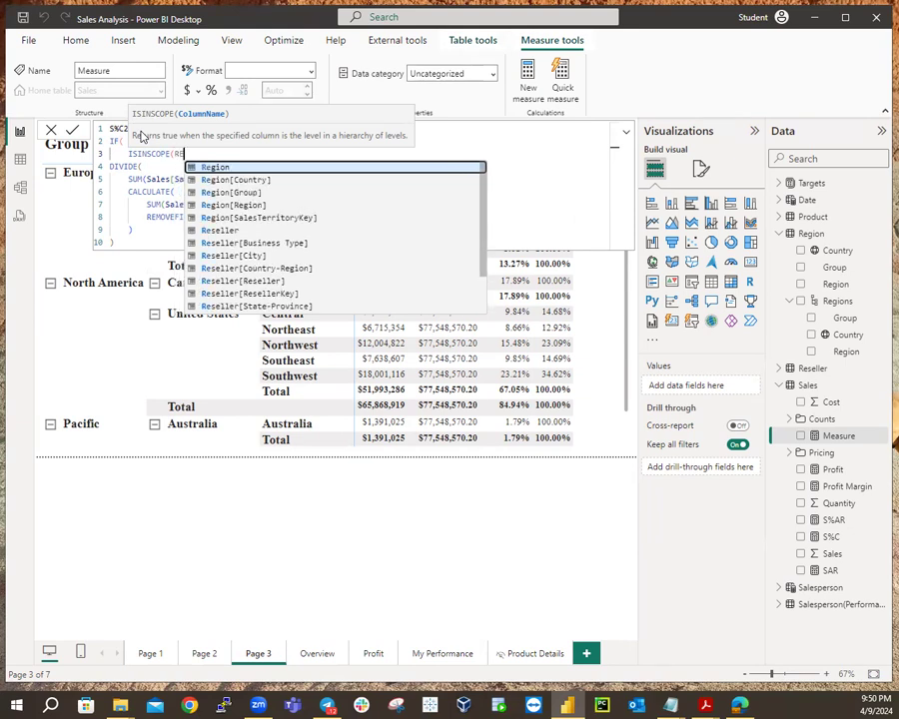
text(gio)
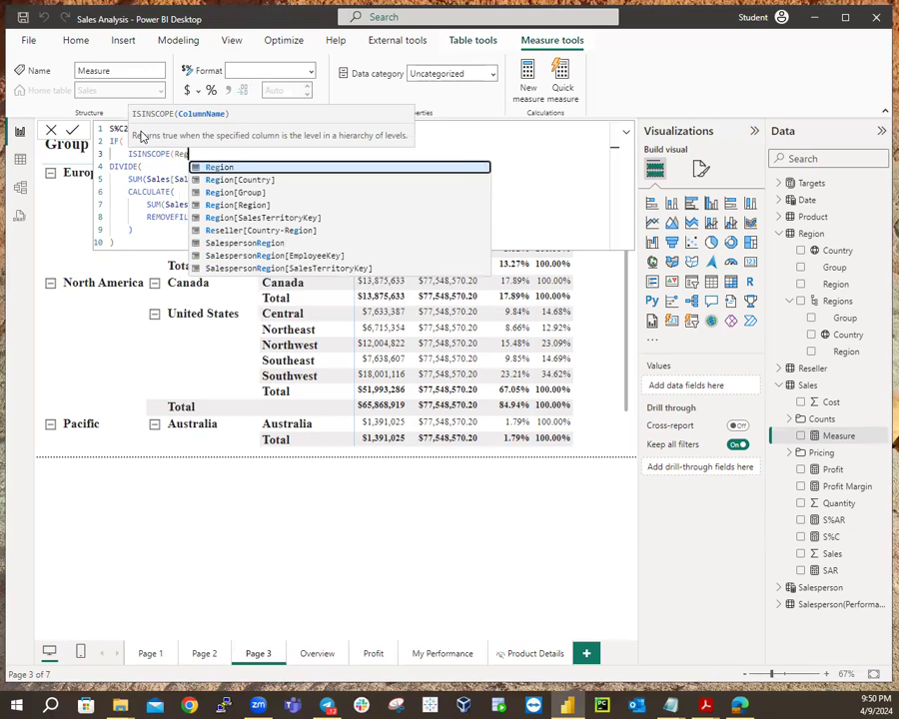
click(228, 205)
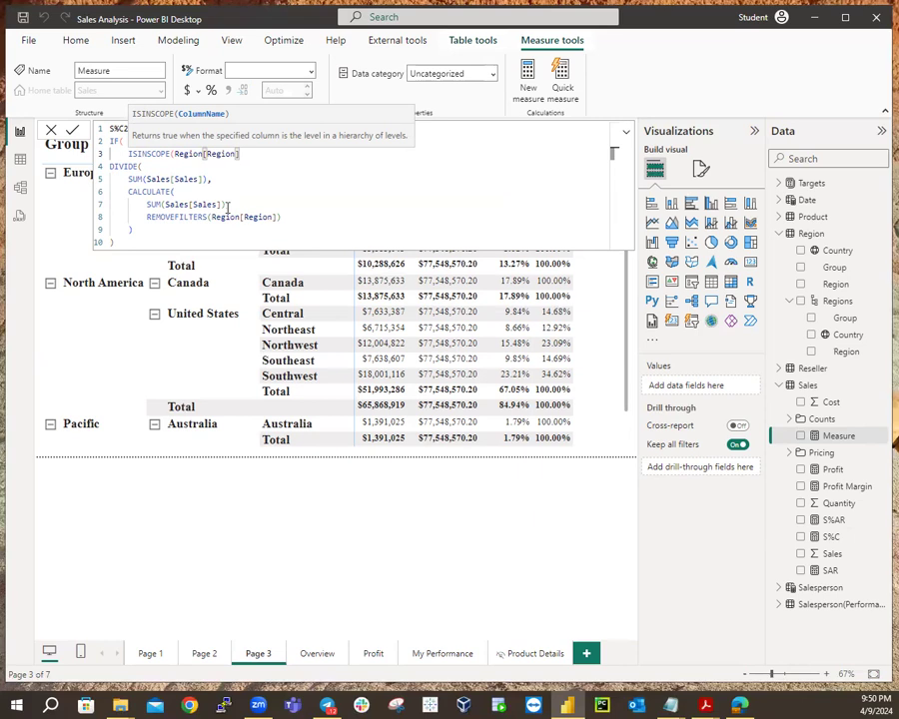
text())
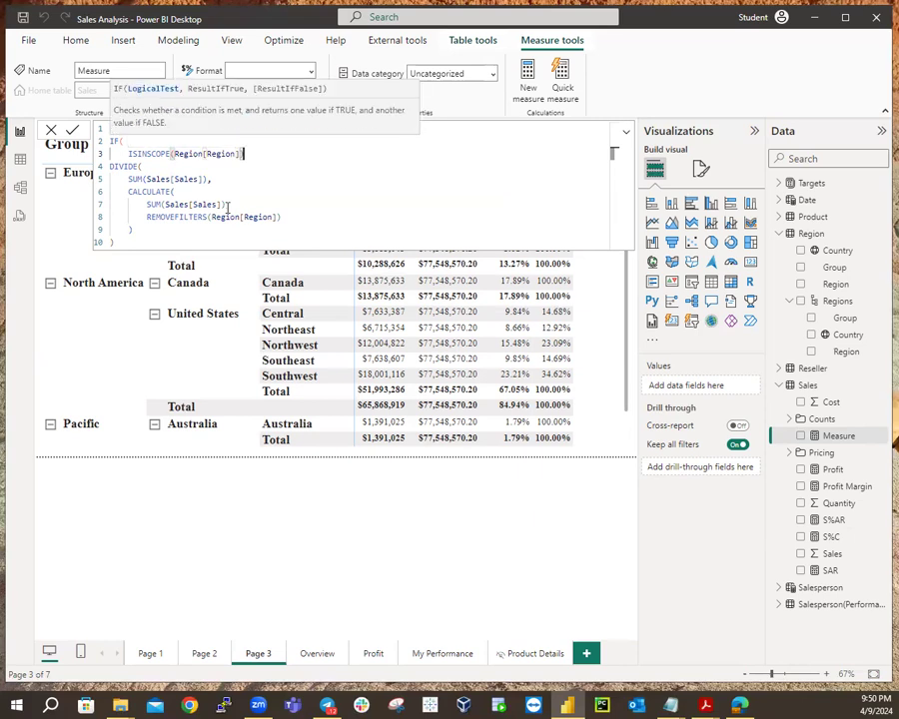
text(,)
Reindent the S%C2 formula, putting DIVIDE, SUM, CALCULATE and REMOVEFILTERS on separate lines.
key(shift+Return)
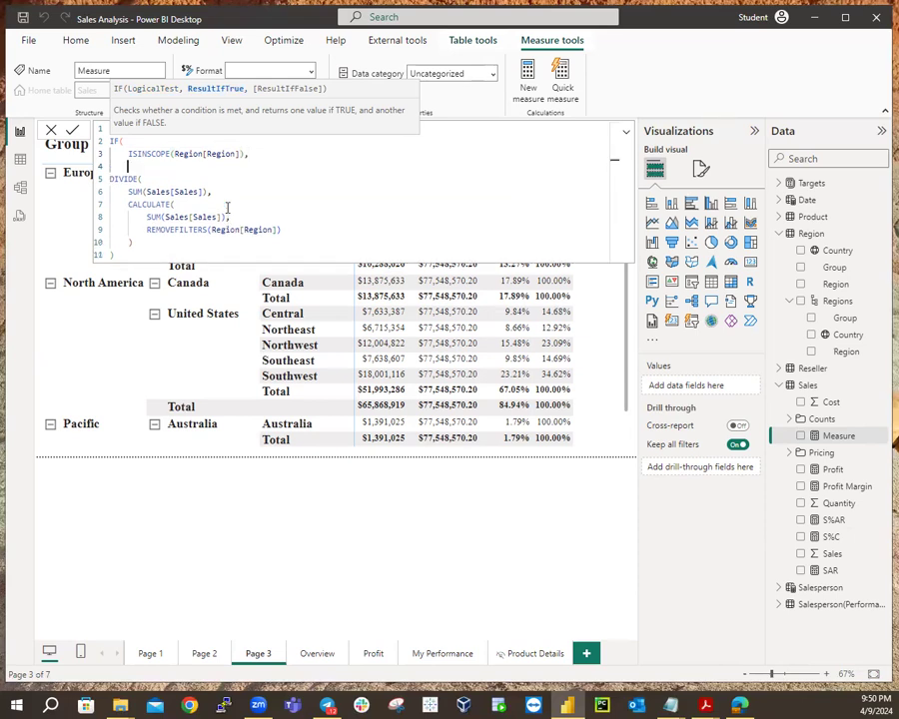
key(Delete)
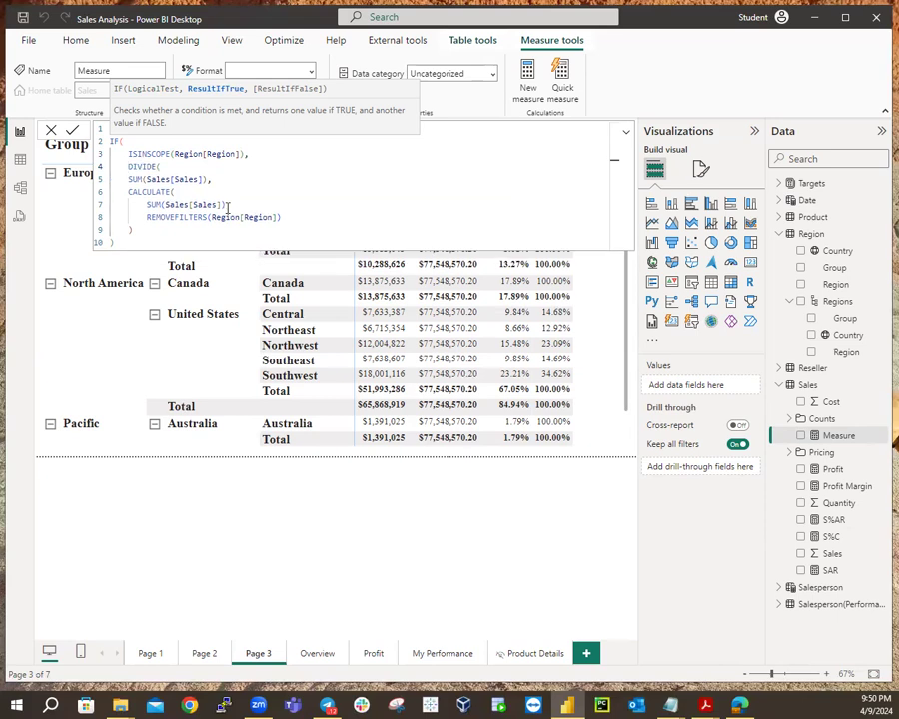
key(Down)
key(shift+Return)
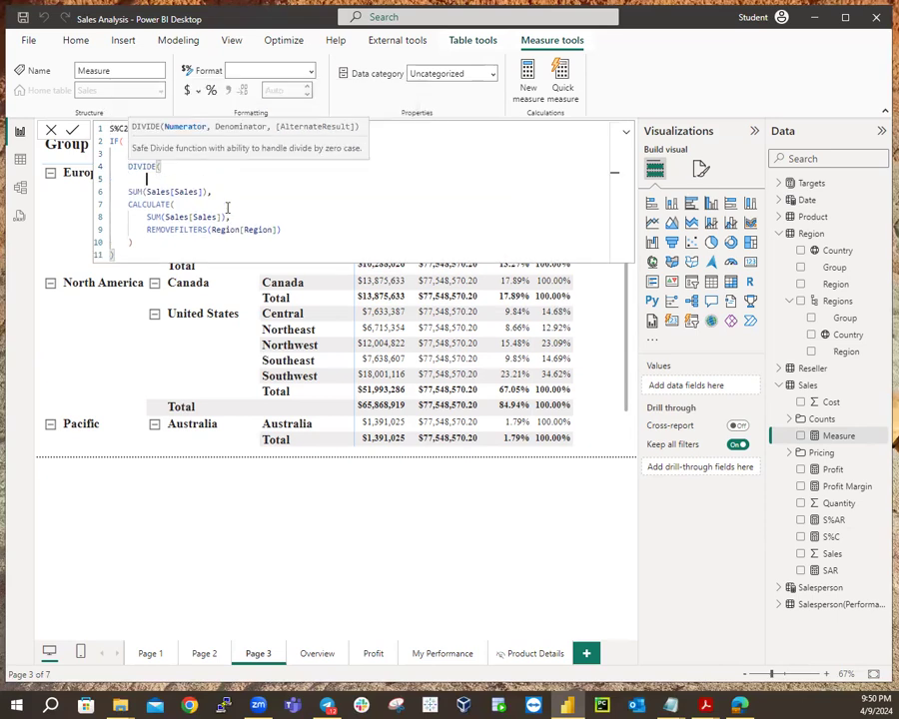
key(Delete)
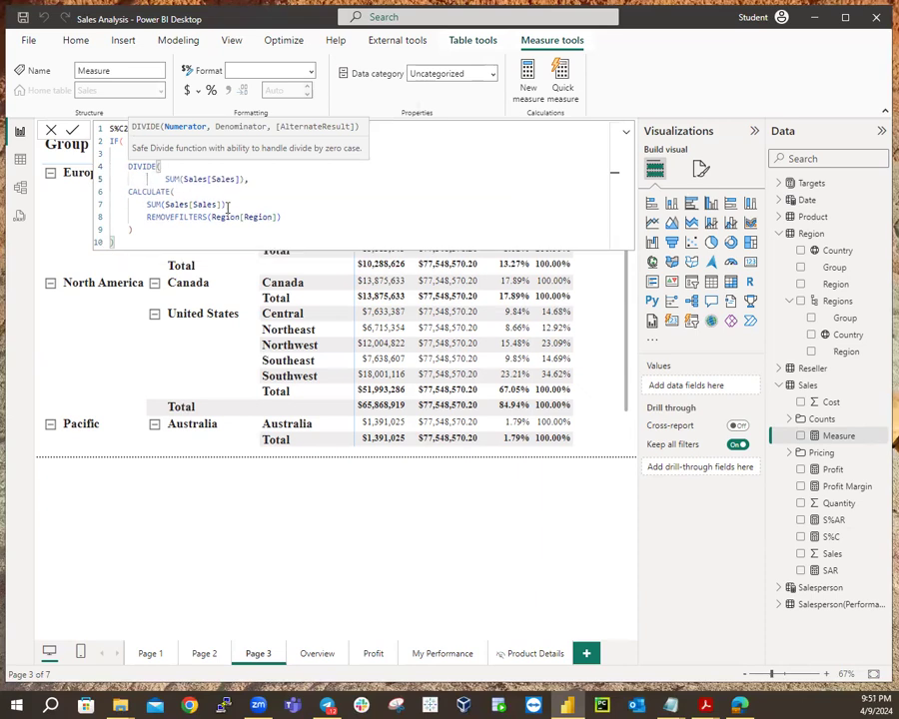
key(Delete)
key(Delete)
key(Delete)
key(Delete)
key(End)
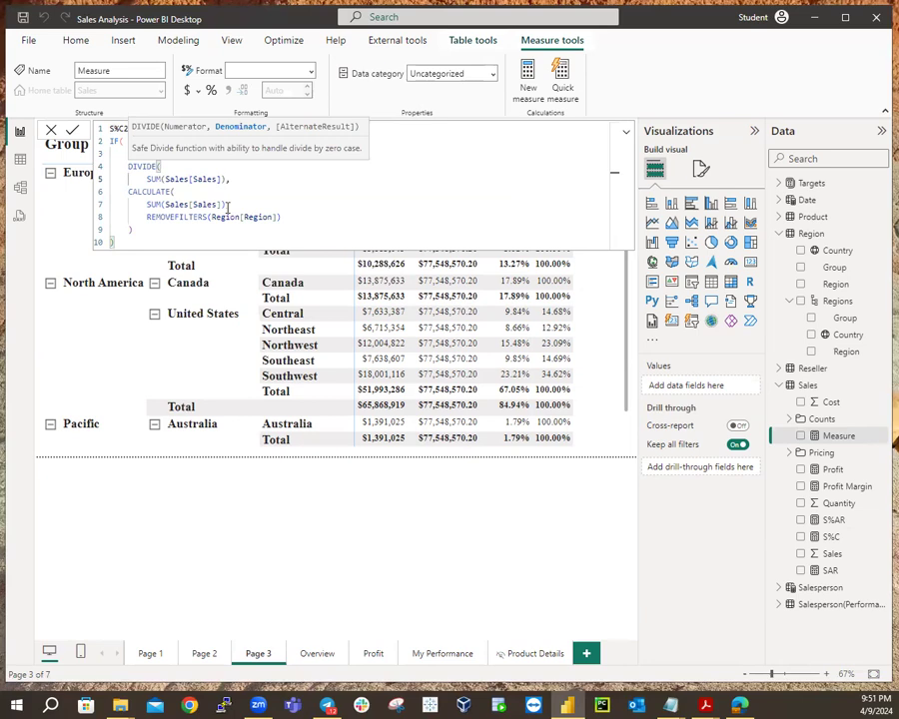
key(shift+Return)
key(Delete)
key(Delete)
key(Delete)
key(Delete)
key(Delete)
key(End)
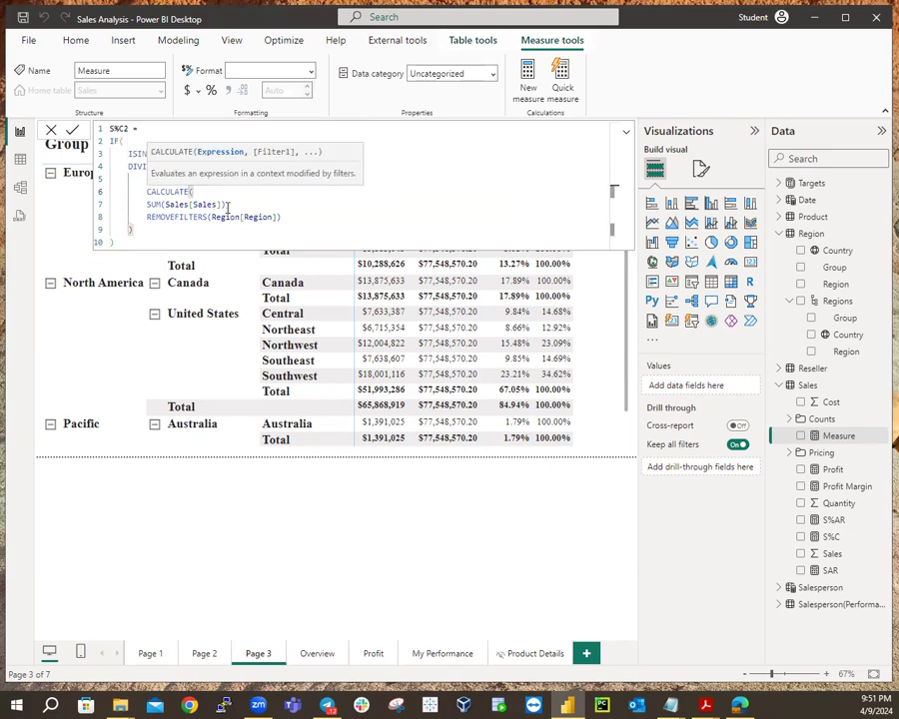
key(shift+Return)
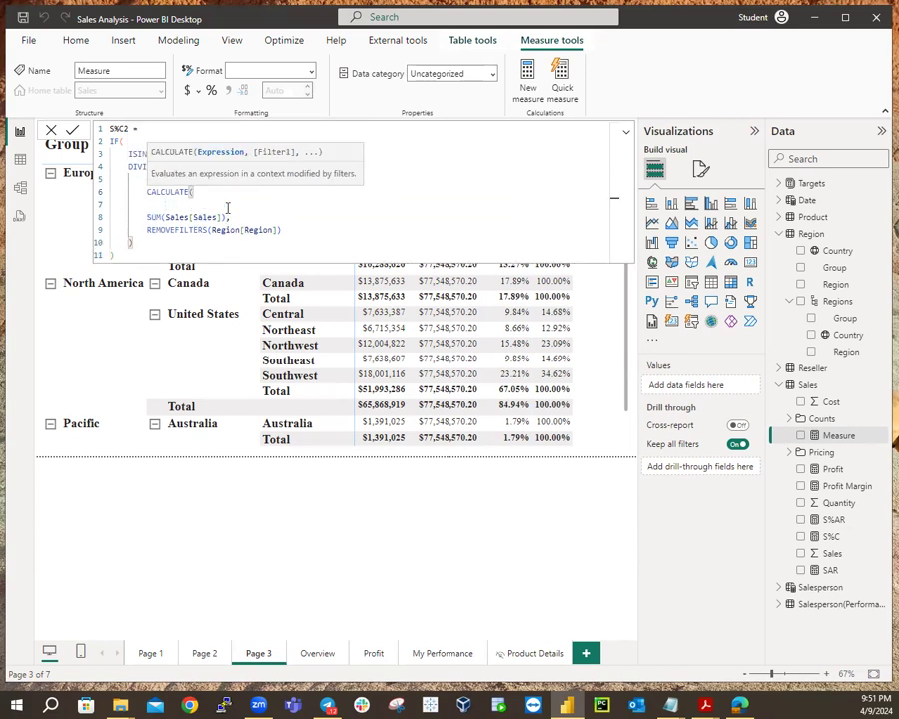
key(Delete)
key(Delete)
key(Delete)
key(Delete)
key(Delete)
key(Delete)
key(End)
key(Return)
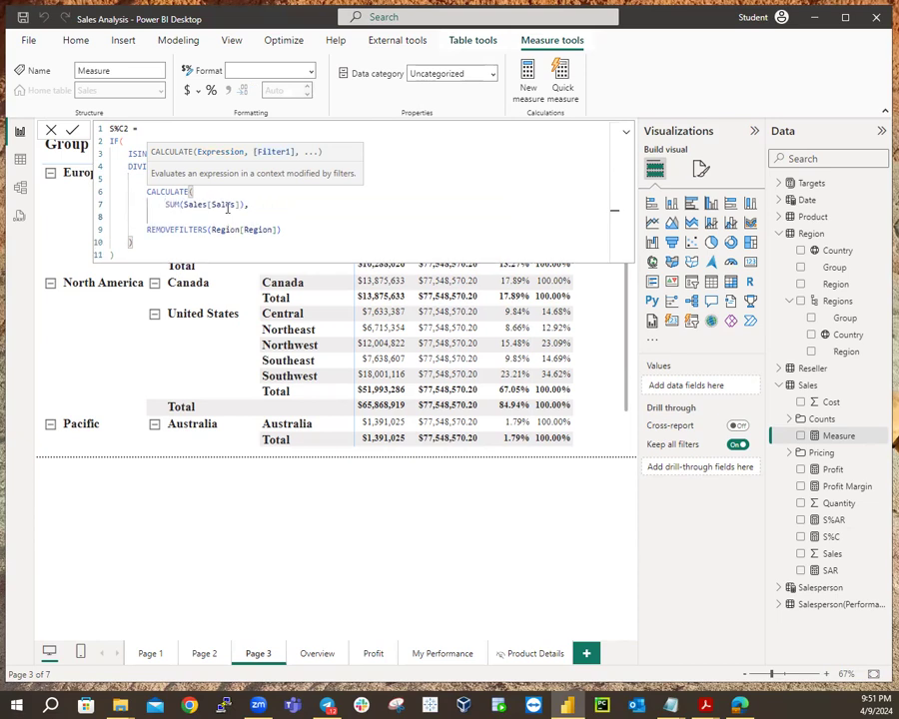
key(Delete)
key(Delete)
key(Delete)
key(Delete)
key(Delete)
key(Delete)
key(Delete)
key(Delete)
key(Delete)
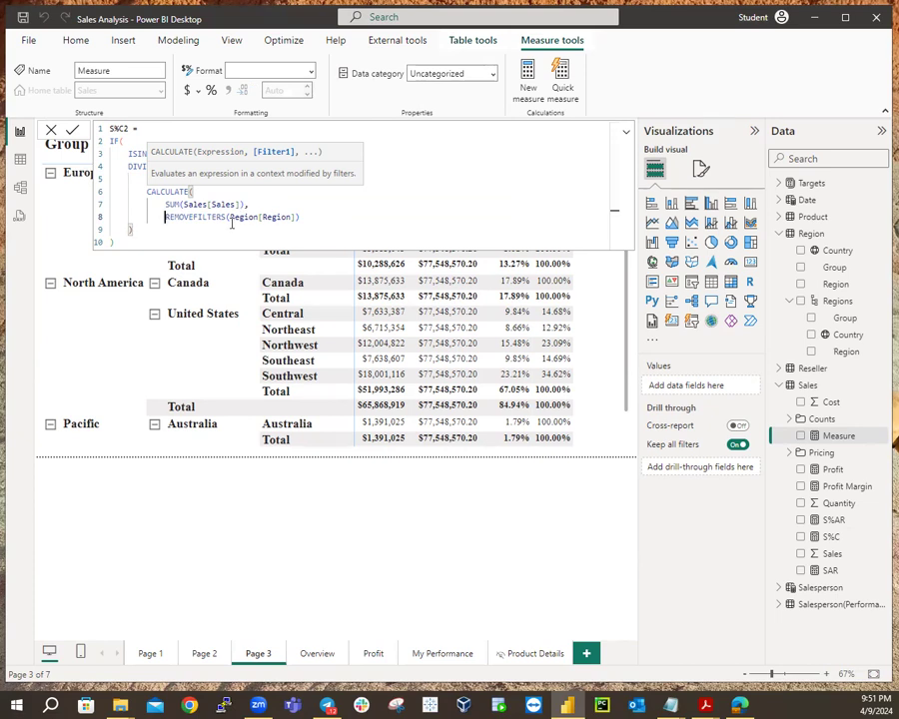
Add the closing parenthesis at CALCULATE level and commit the S%C2 measure.
click(402, 183)
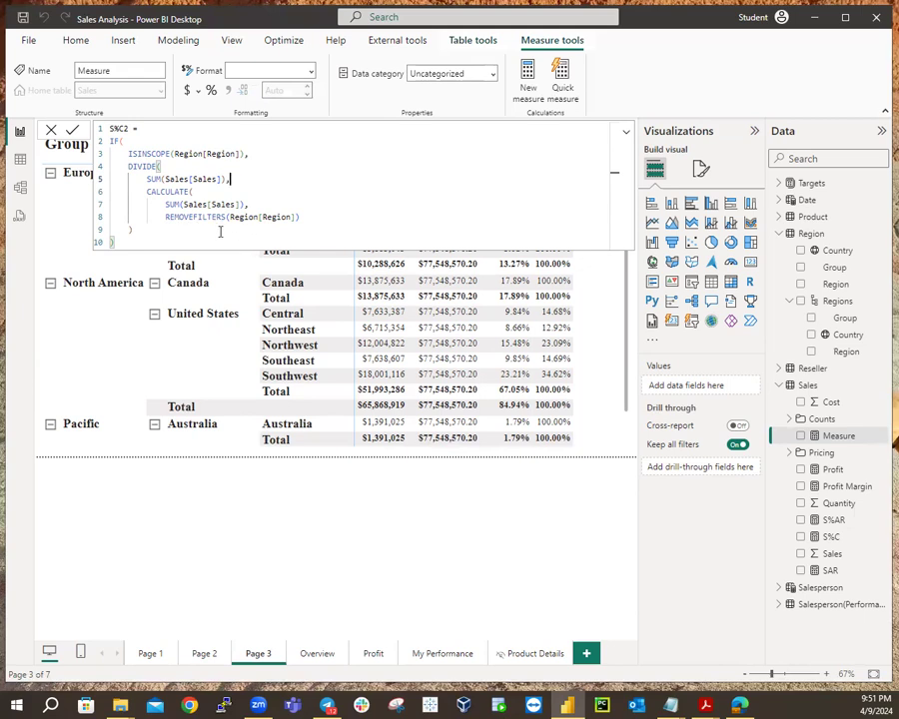
click(301, 221)
key(Return)
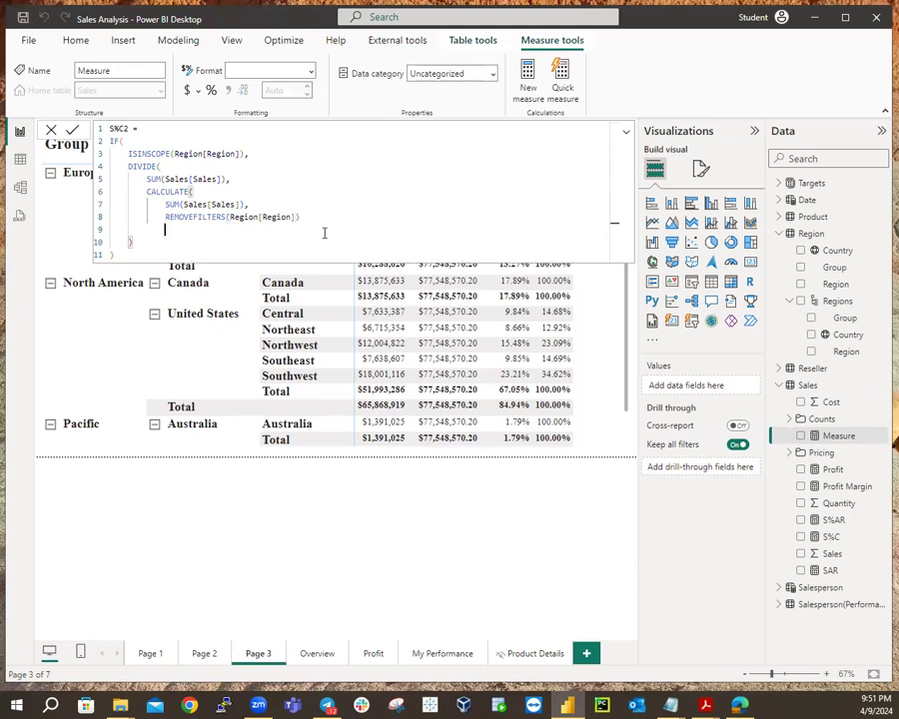
key(BackSpace)
text())
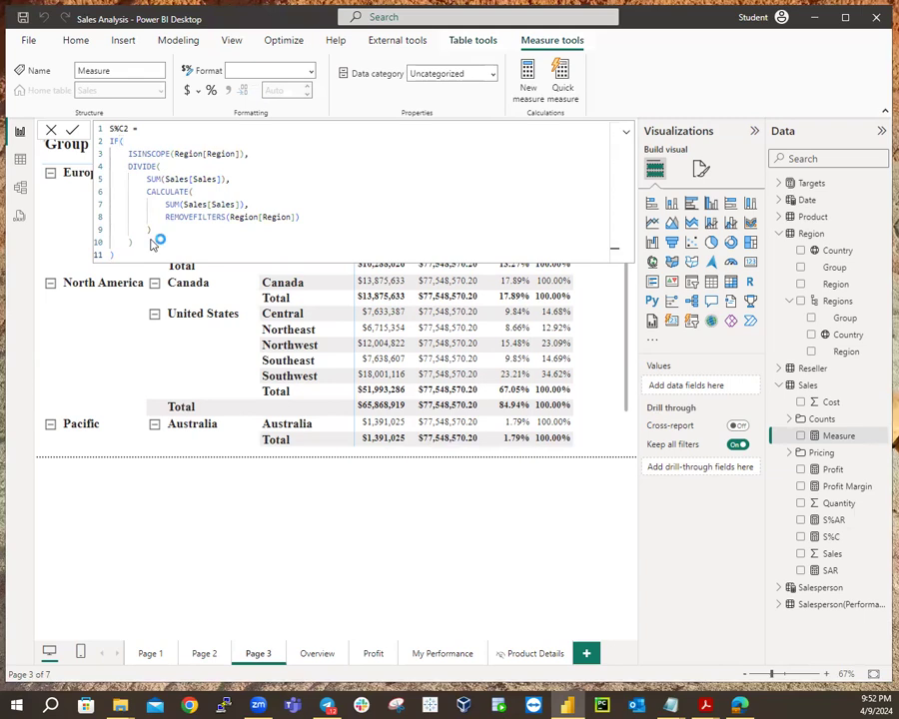
key(Return)
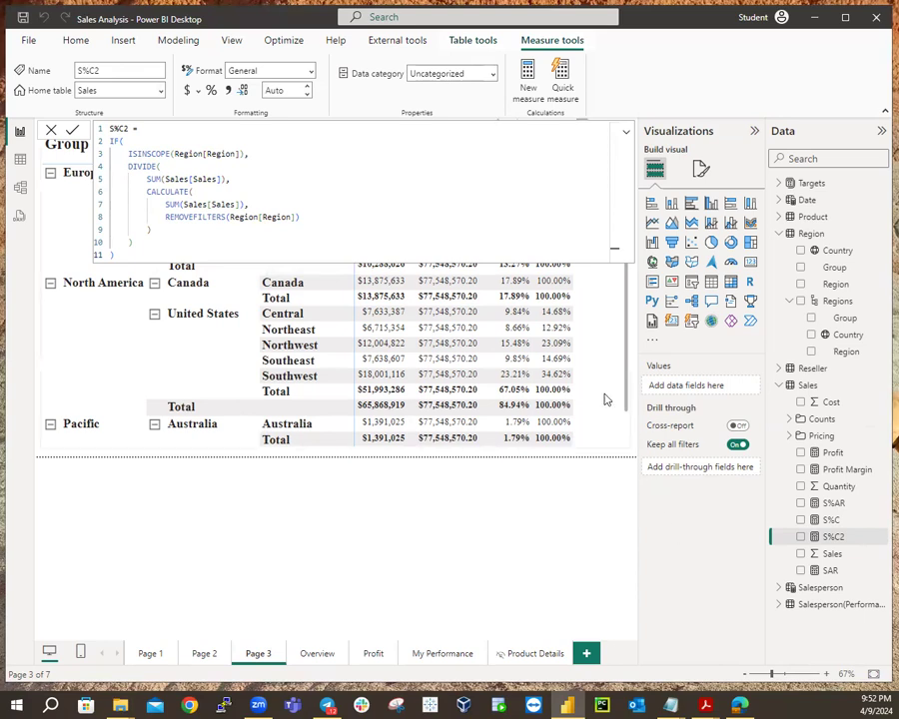
Add the S%C2 measure to the Page 3 matrix values, then select it in the Data pane.
click(530, 450)
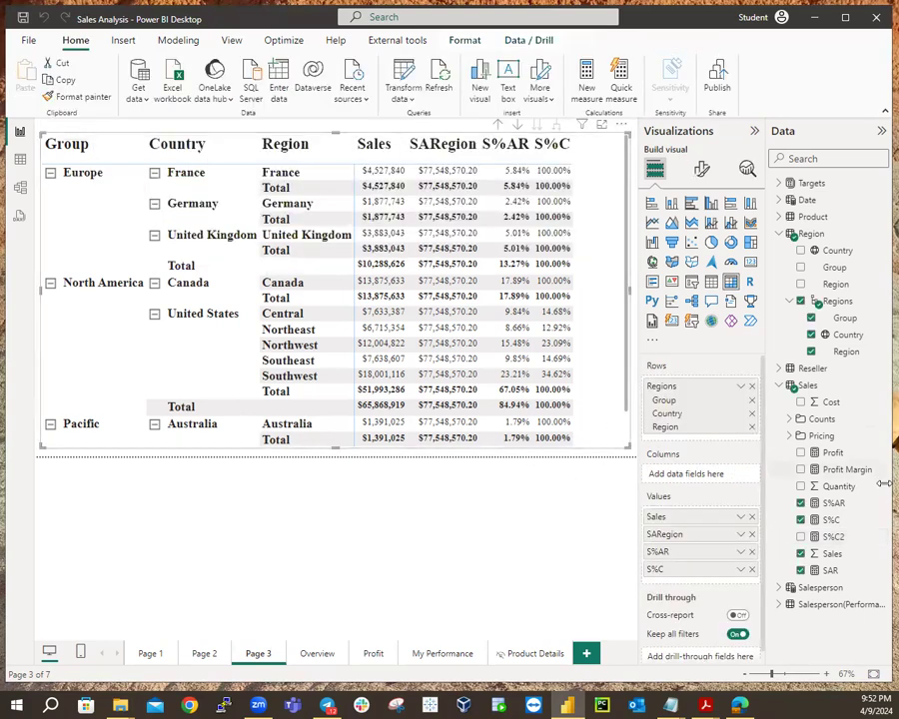
drag(829, 537, 662, 401)
click(800, 538)
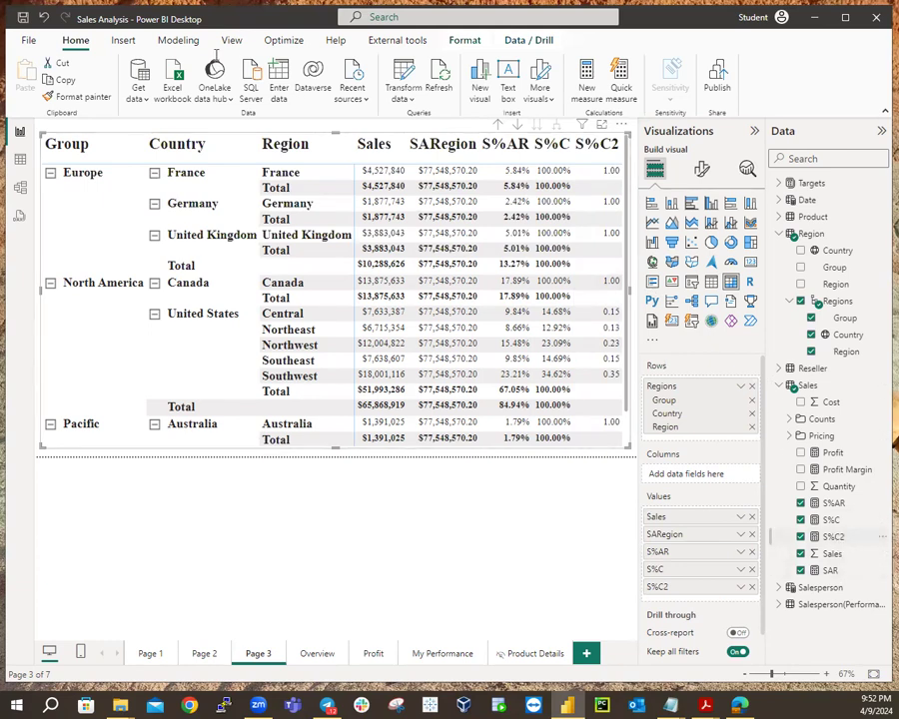
click(835, 536)
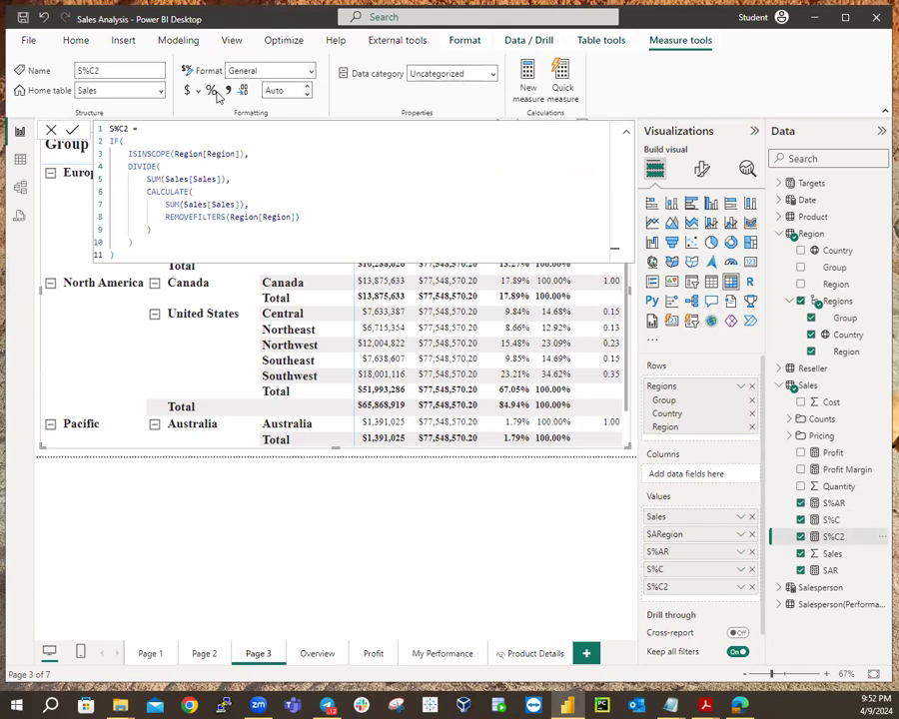
Format S%C2 as a percentage so its column shows values like 14.68%.
click(213, 91)
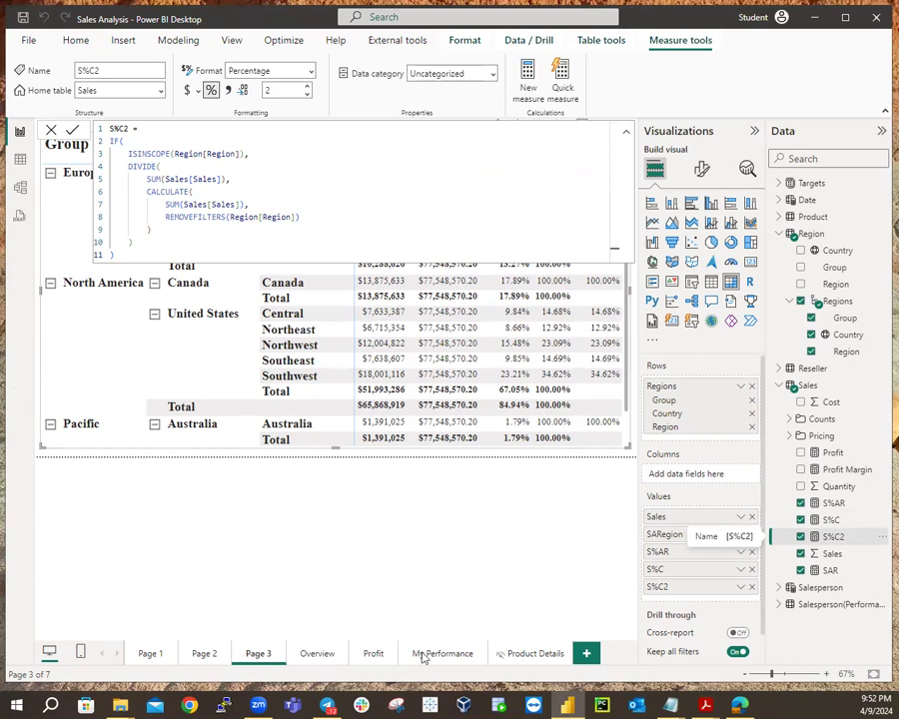
click(504, 455)
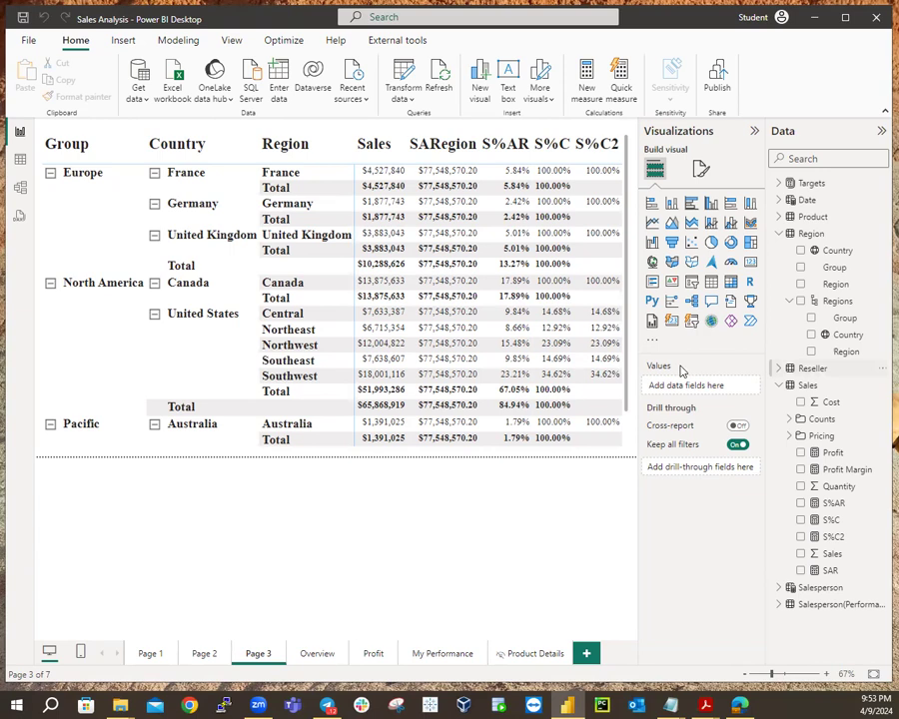
Sort the matrix by S%C and display the S%C measure's DAX formula.
click(548, 148)
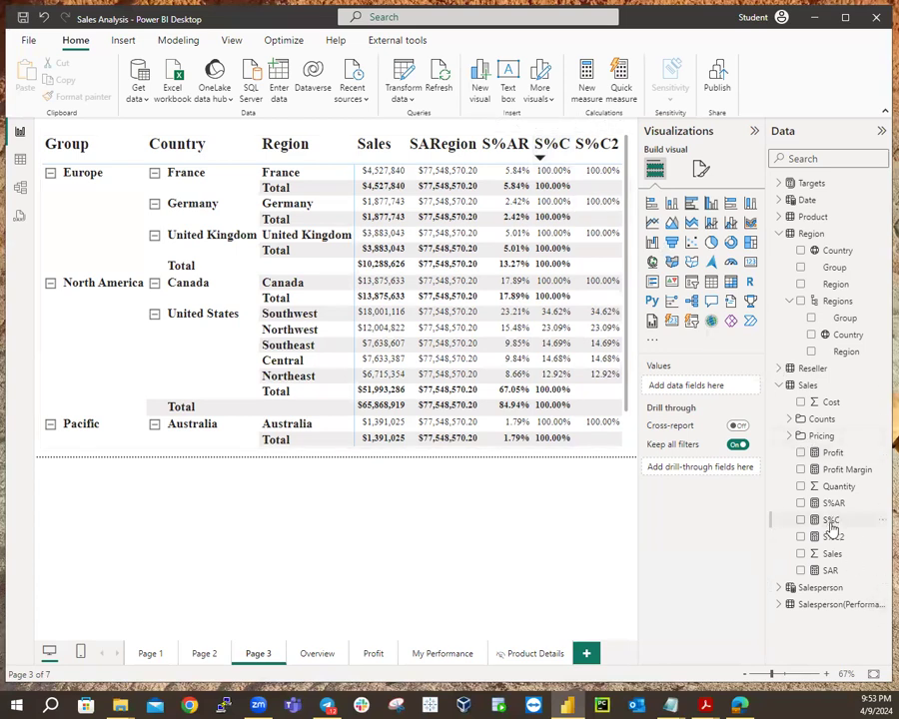
click(830, 523)
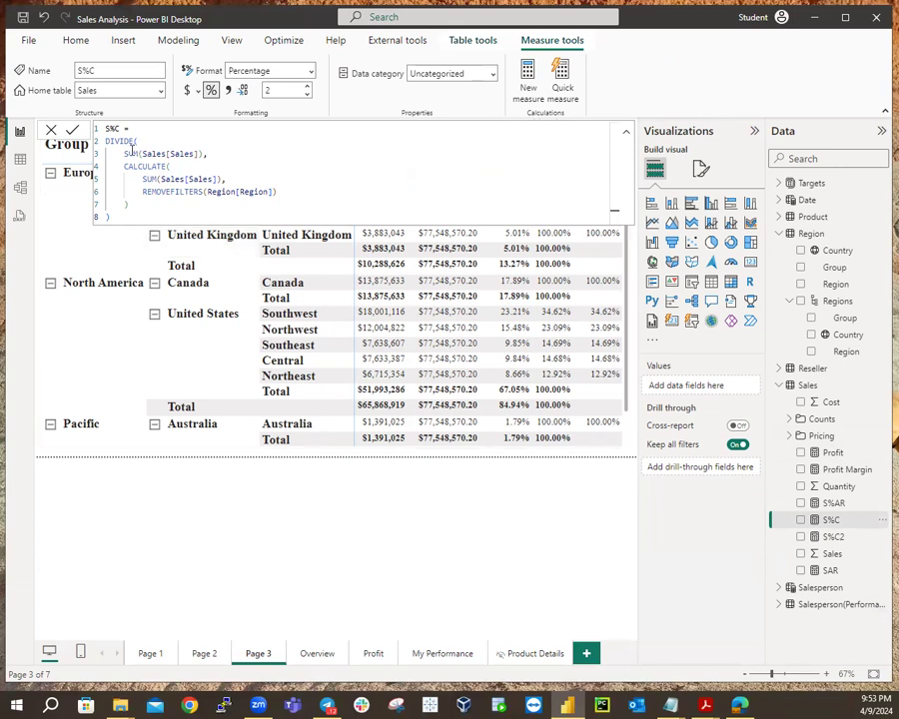
Copy the S%C formula into a new Sales table measure named S%G.
drag(103, 129, 150, 220)
key(ctrl+c)
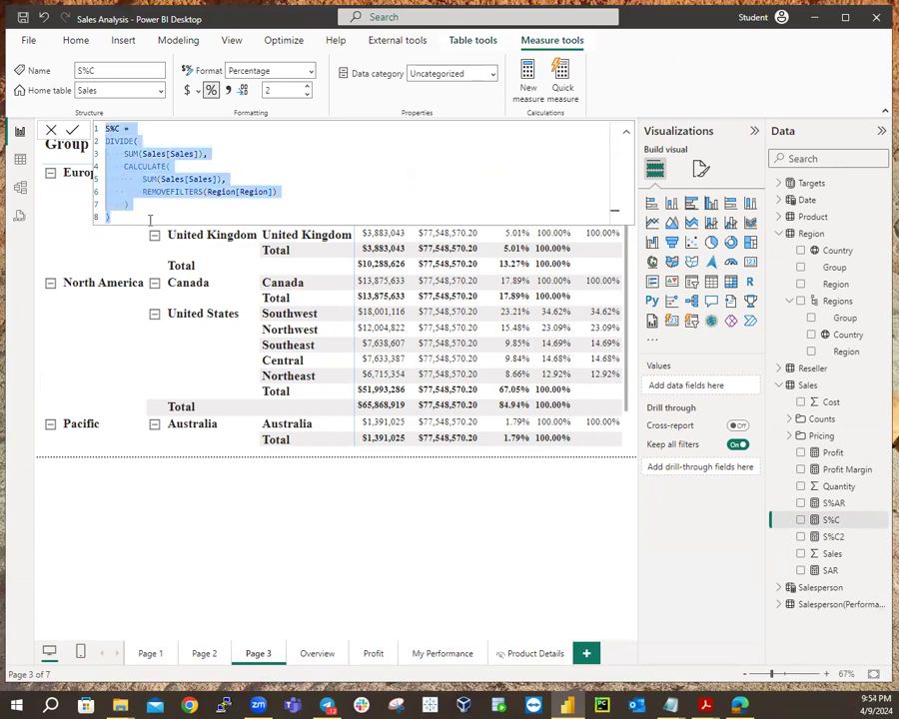
right_click(806, 386)
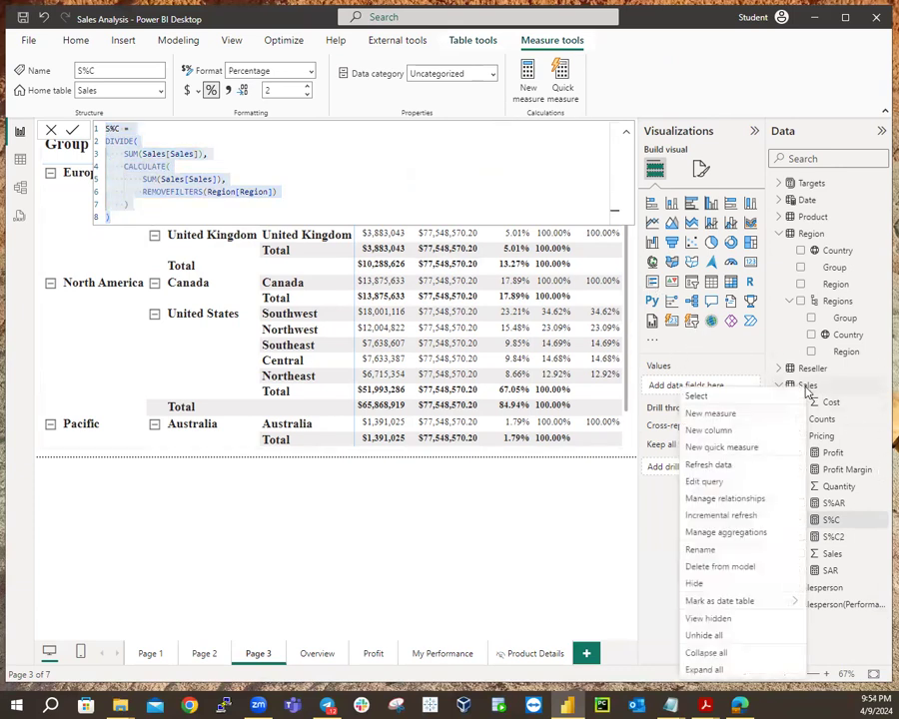
click(716, 419)
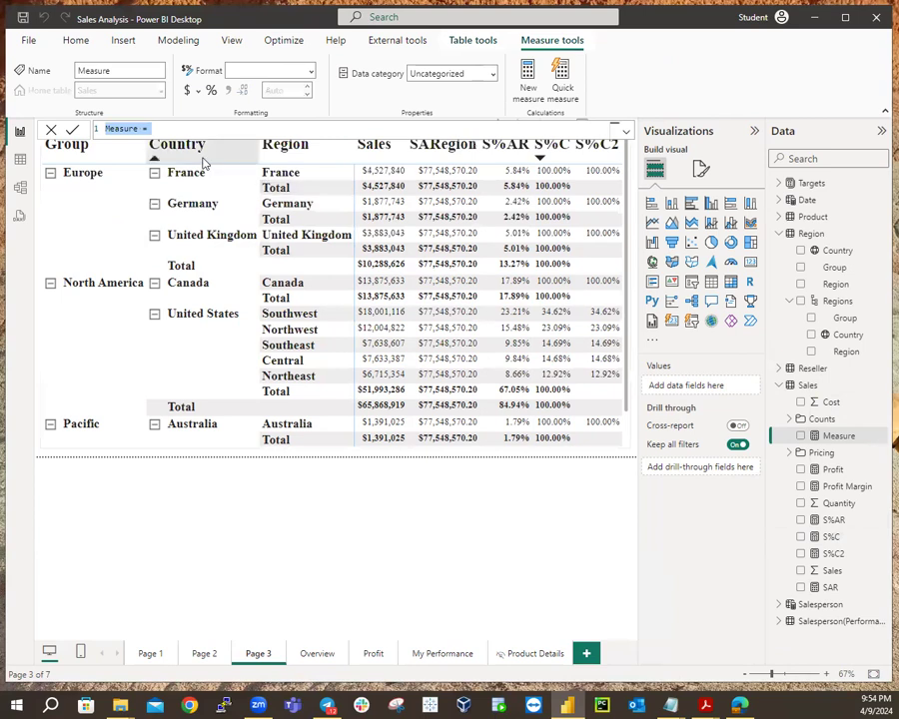
key(ctrl+v)
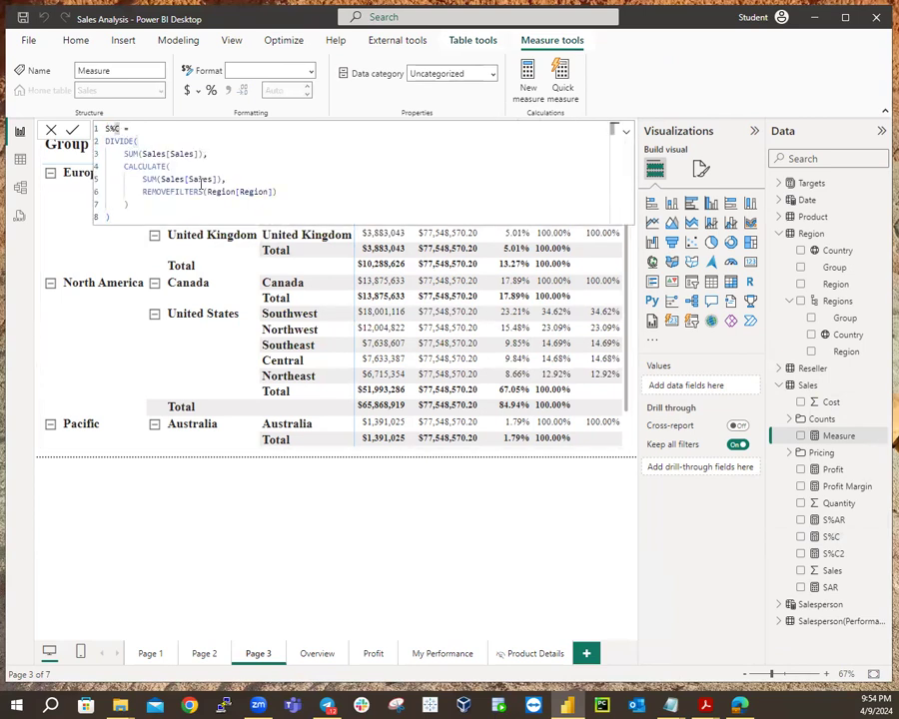
key(BackSpace)
text(S)
key(BackSpace)
text(G)
Add a second REMOVEFILTERS(Region[Region]) line after line 6 of the S%G formula.
click(274, 192)
text())
key(BackSpace)
text(,)
key(shift+Return)
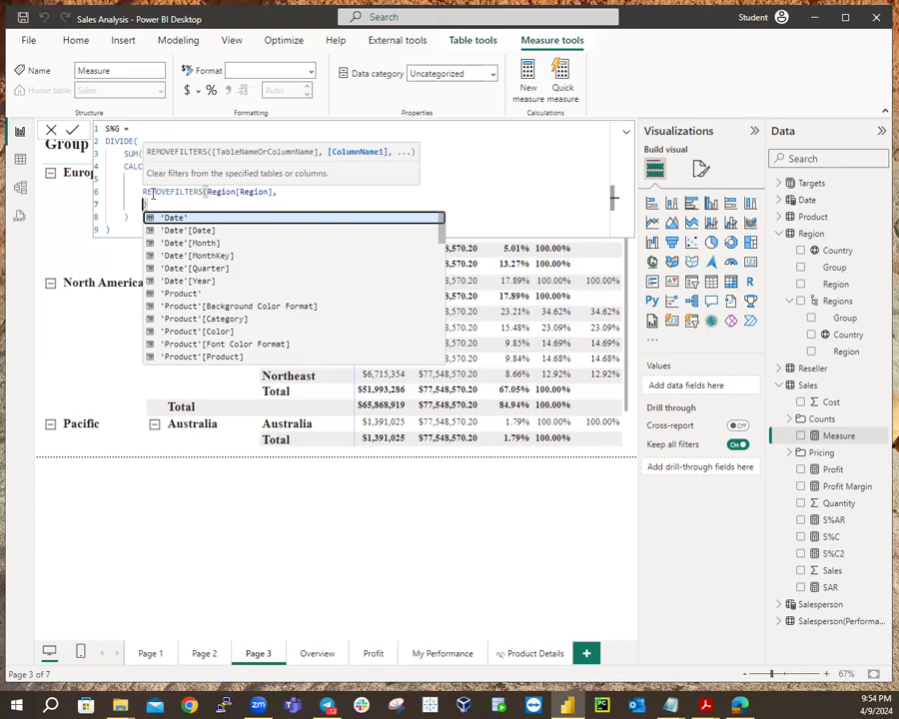
drag(143, 192, 272, 193)
key(ctrl+c)
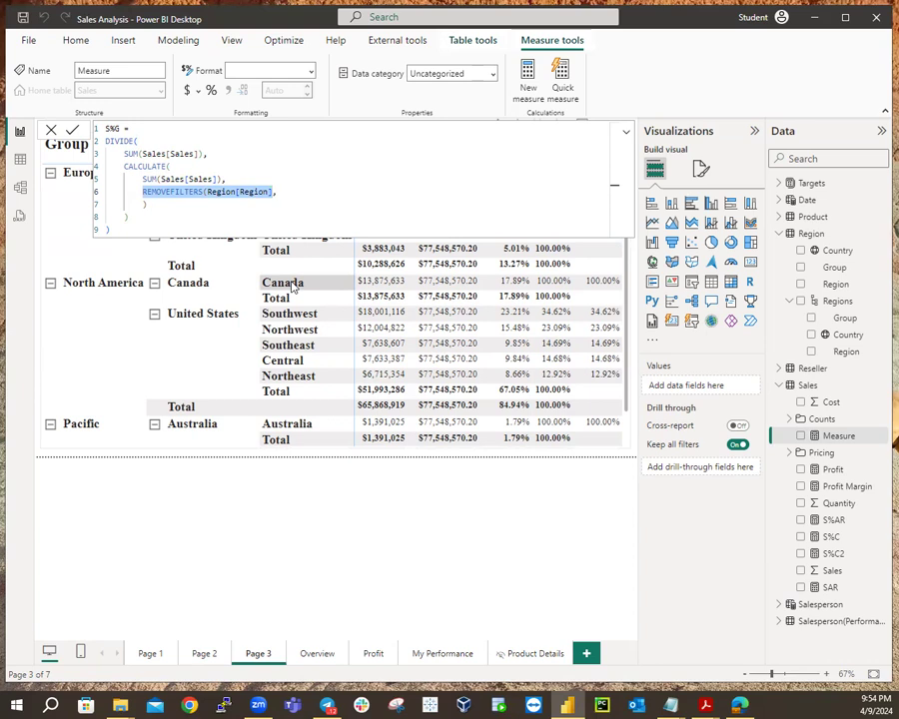
key(Down)
text())
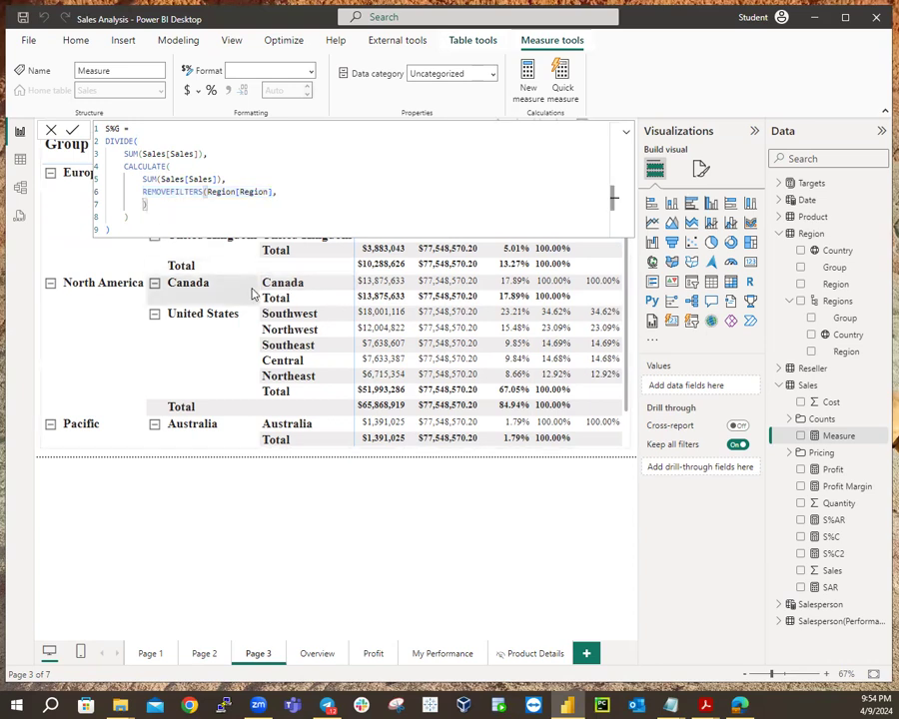
key(ctrl+v)
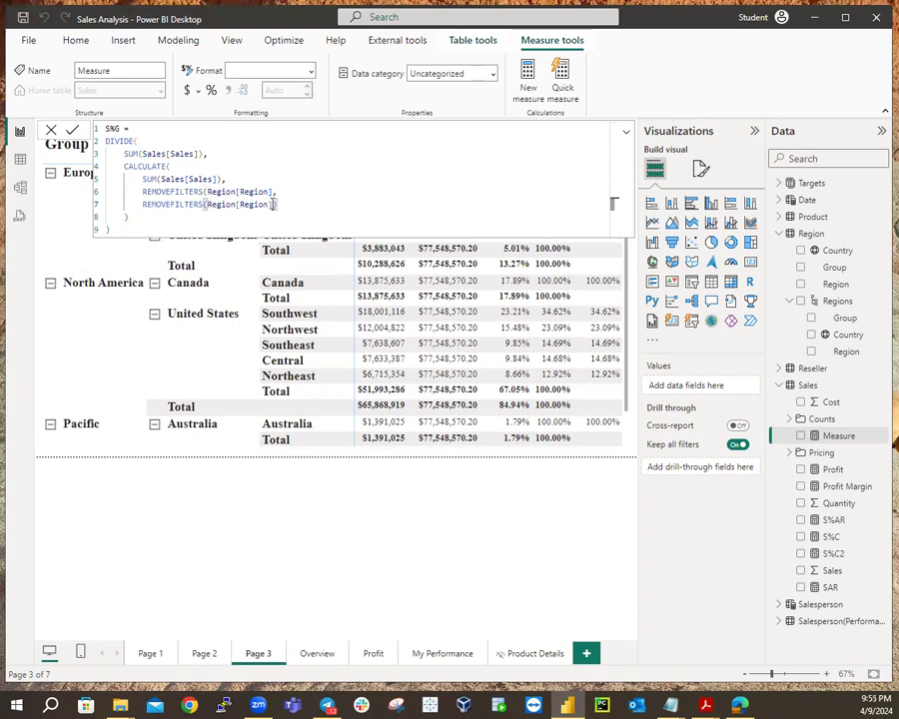
Change the second REMOVEFILTERS to target Region[Country] and adjust its closing parentheses.
key(BackSpace)
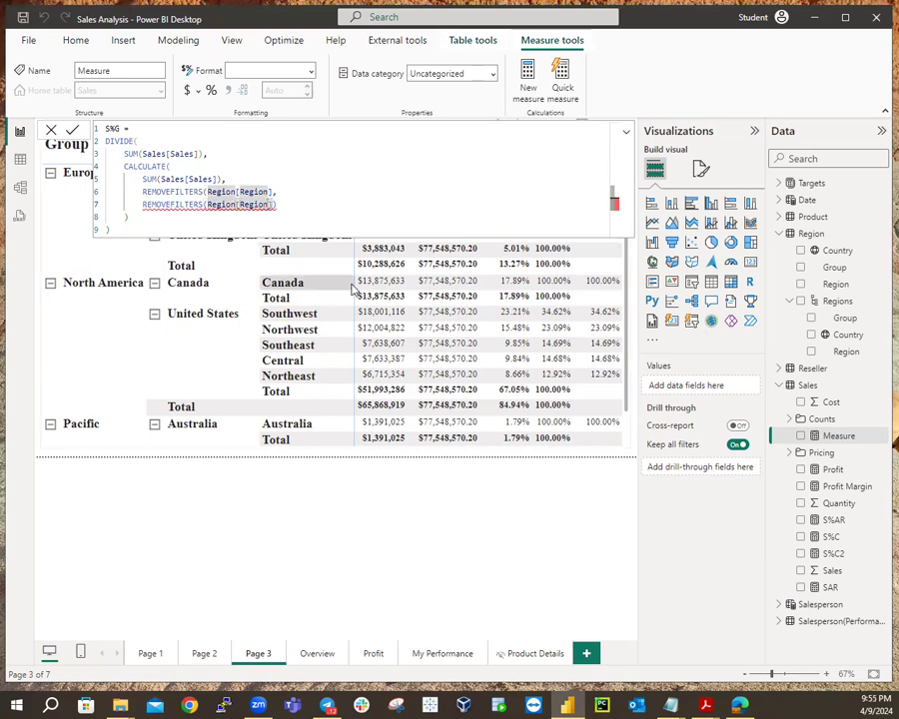
key(BackSpace)
key(BackSpace)
key(BackSpace)
key(BackSpace)
key(BackSpace)
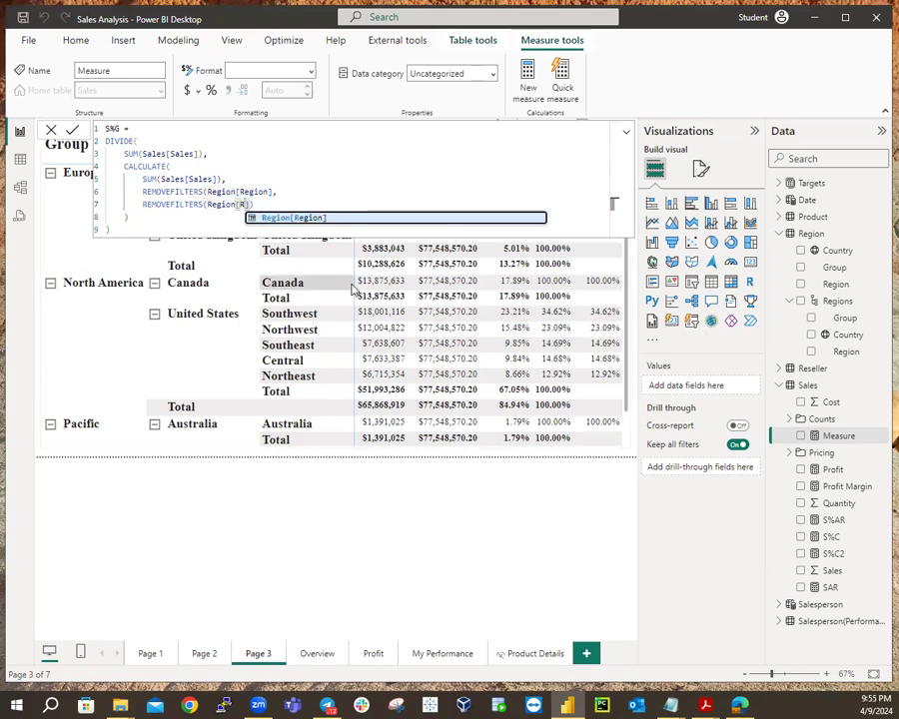
key(BackSpace)
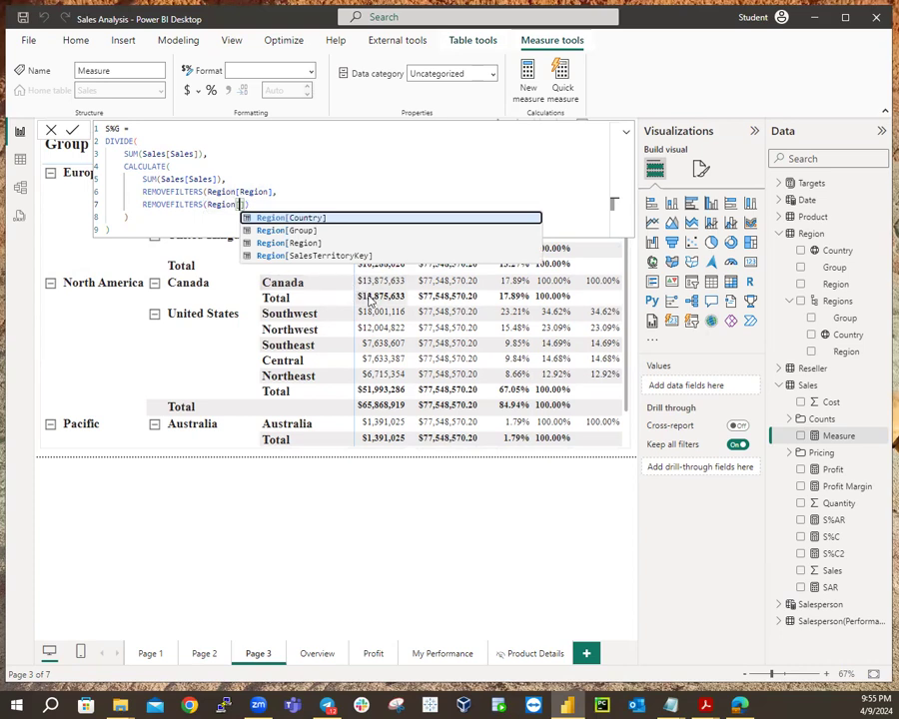
click(320, 219)
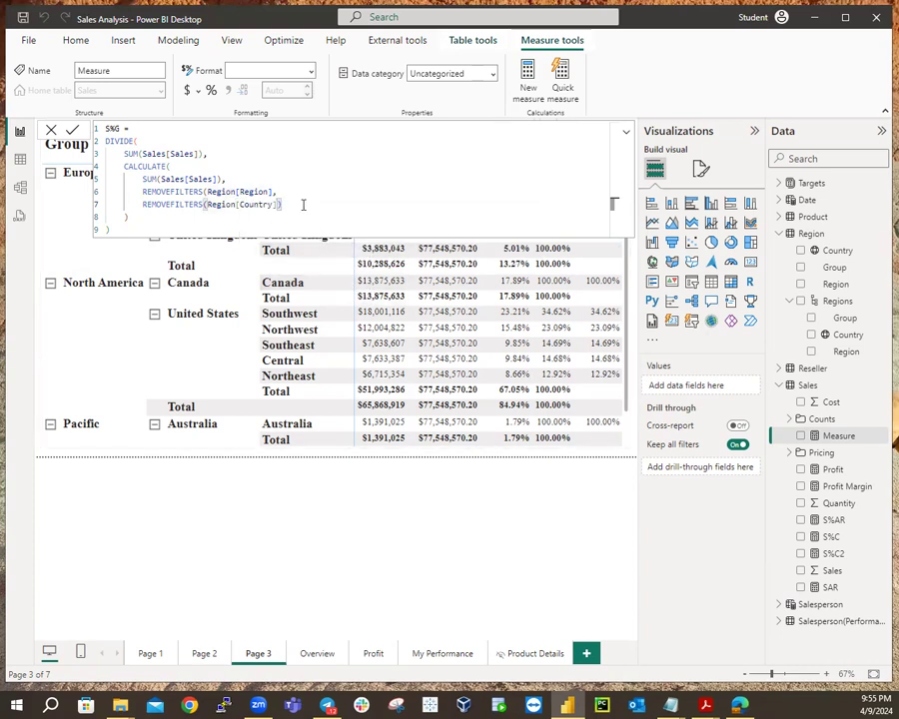
text())
click(134, 230)
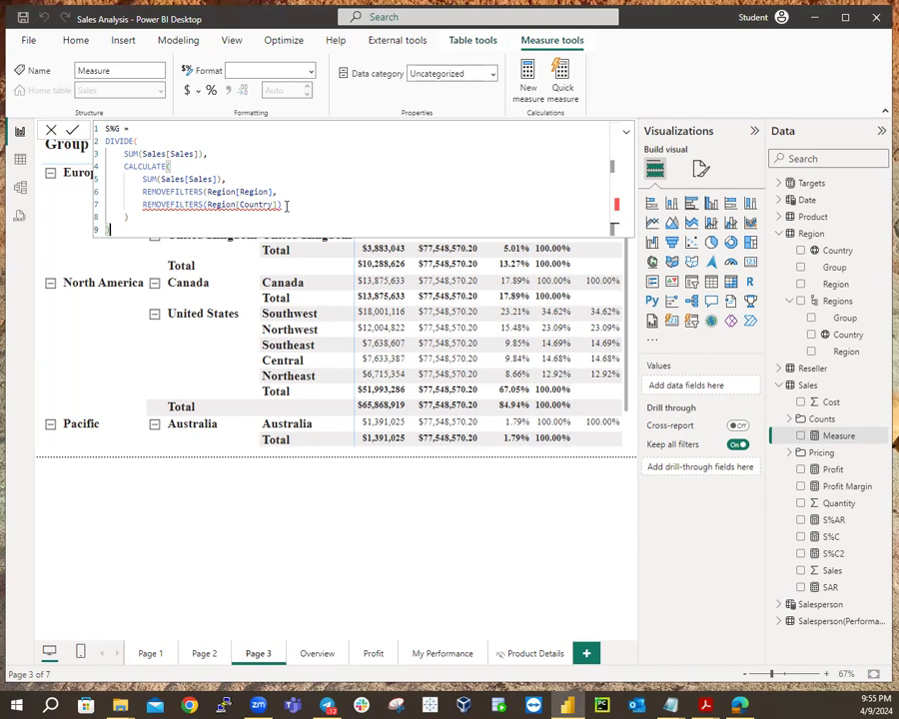
mouse_move(280, 204)
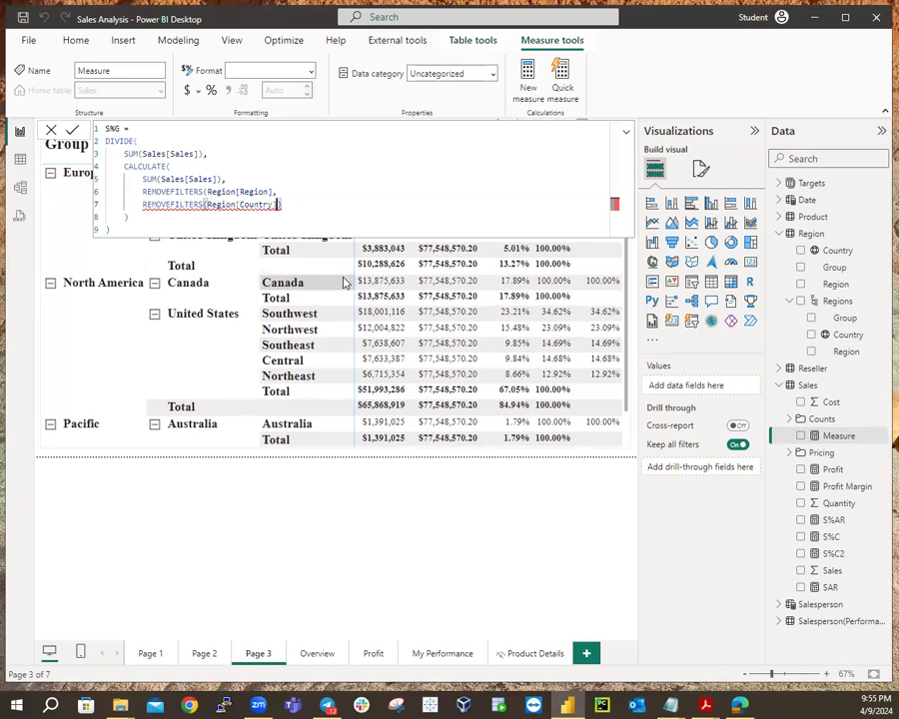
click(280, 203)
key(shift+Return)
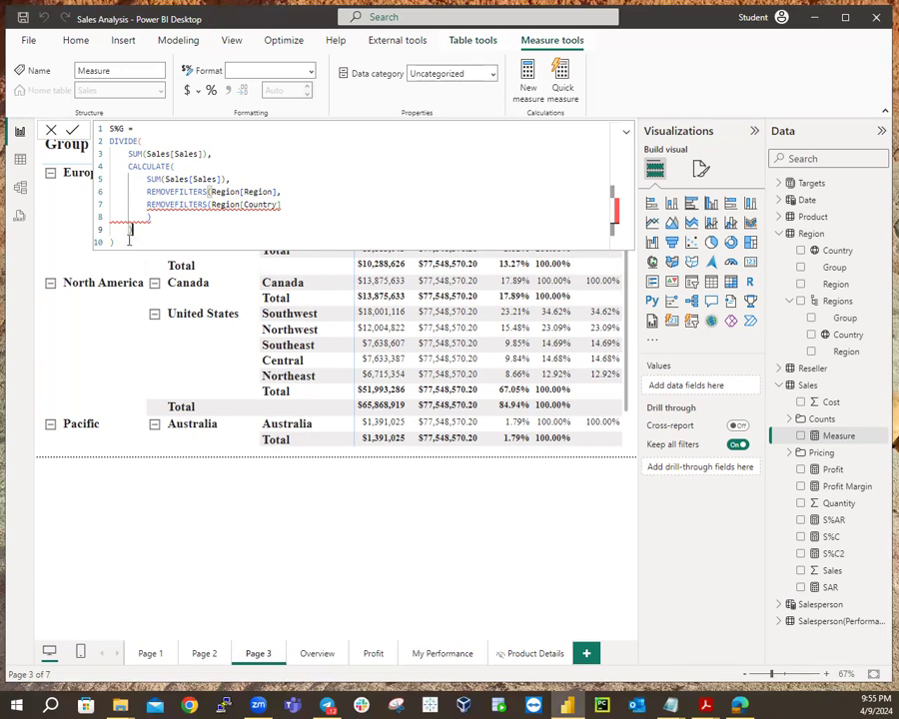
click(283, 204)
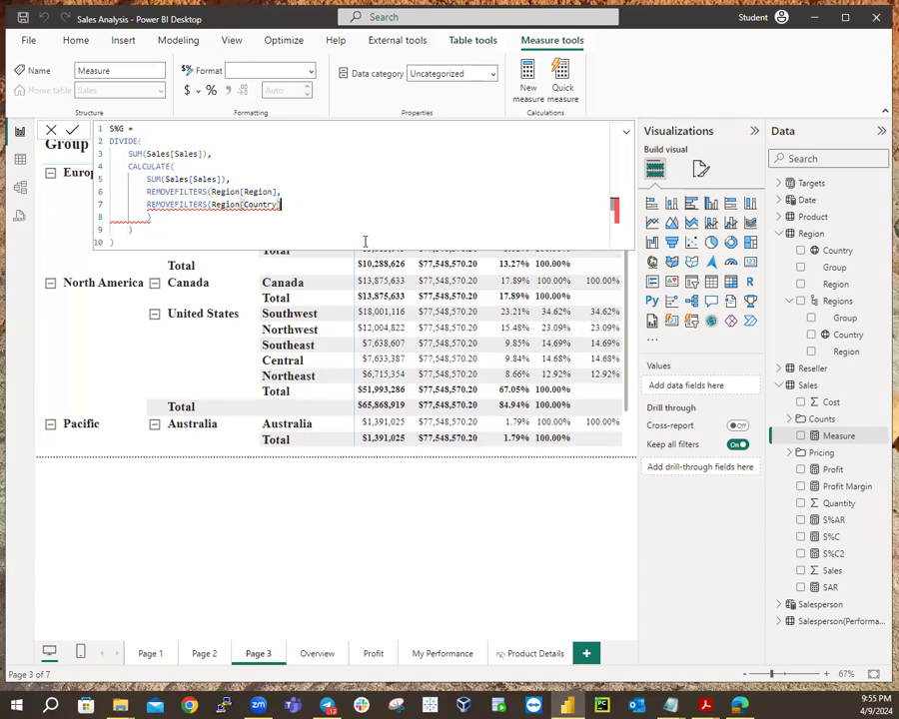
text())
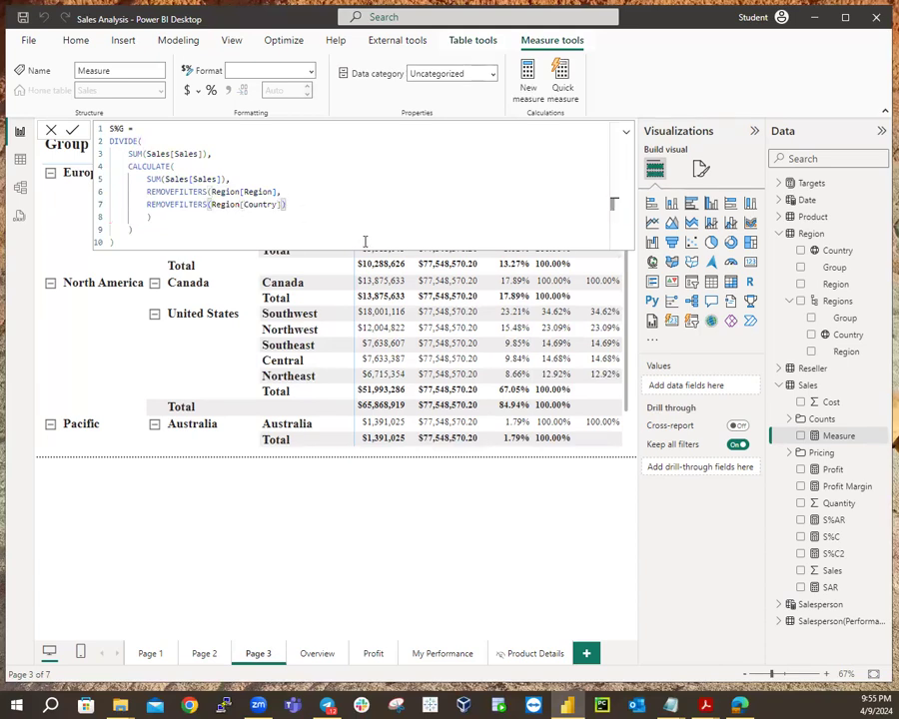
click(172, 239)
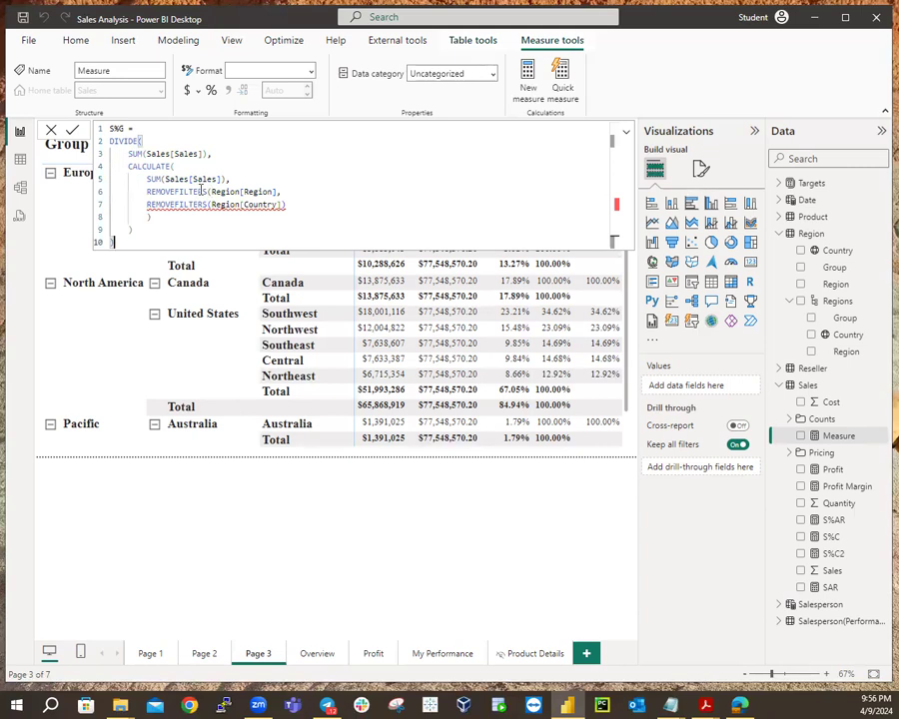
Merge the filters into one REMOVEFILTERS listing Region[Region] and Region[Country] on separate lines.
mouse_move(217, 190)
click(211, 191)
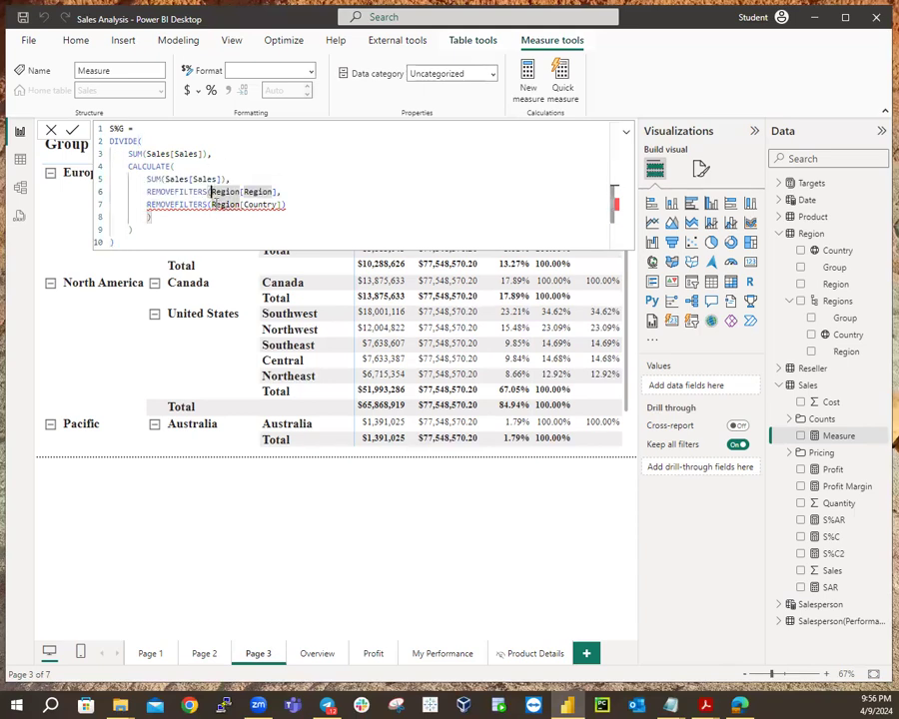
click(208, 204)
key(BackSpace)
key(BackSpace)
key(BackSpace)
key(BackSpace)
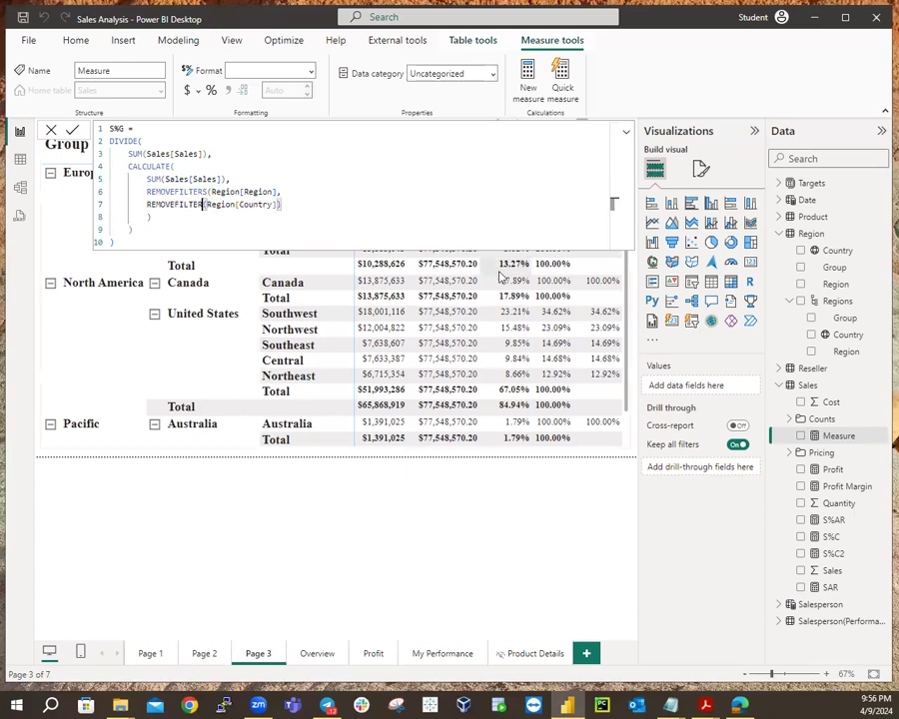
key(BackSpace)
key(BackSpace)
key(BackSpace)
key(BackSpace)
key(BackSpace)
key(BackSpace)
key(BackSpace)
key(BackSpace)
key(BackSpace)
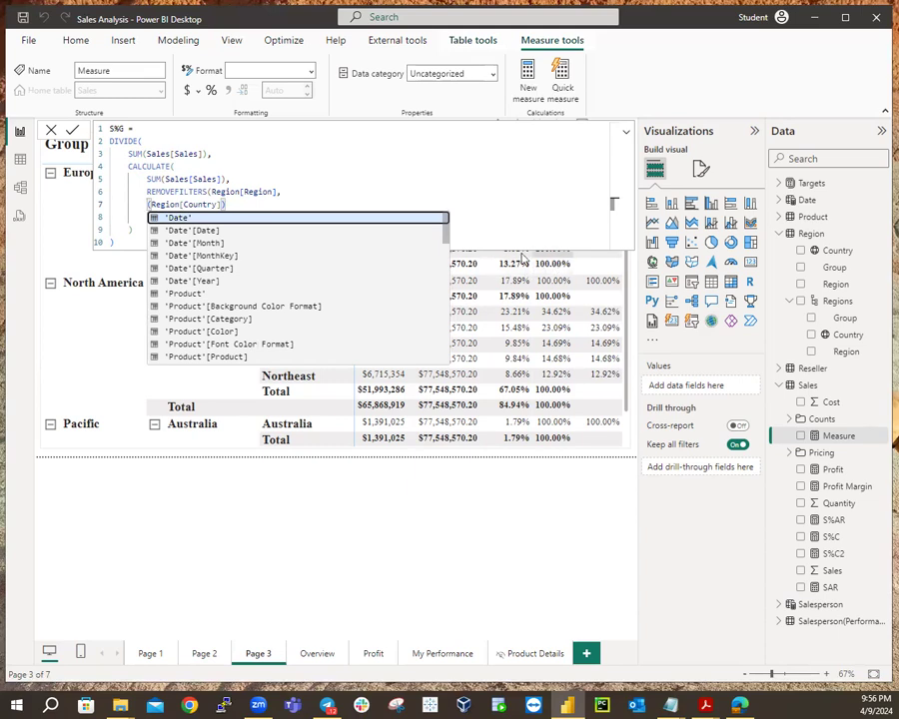
click(307, 239)
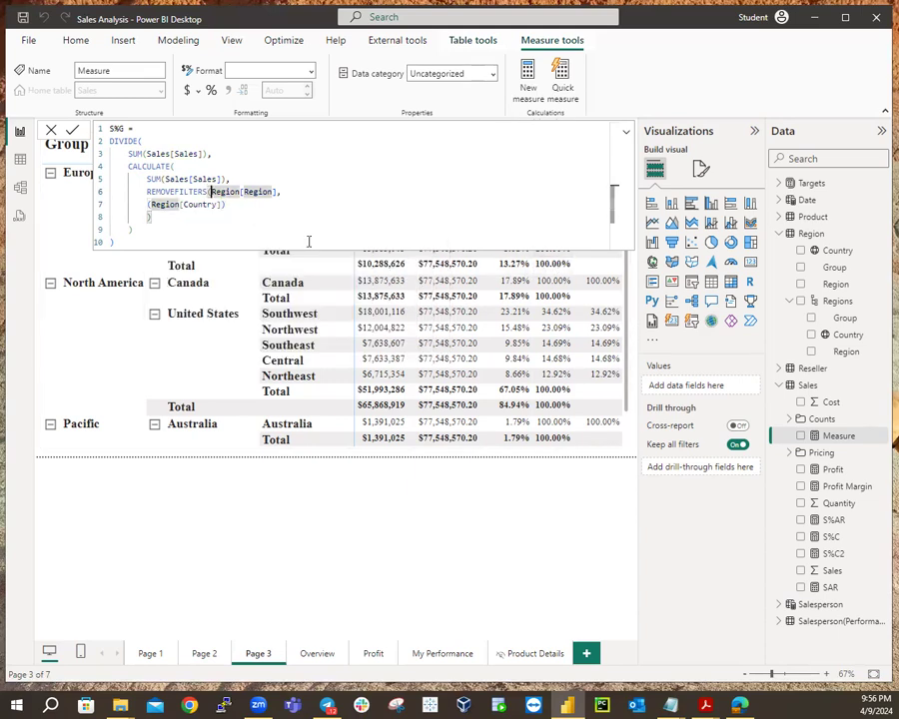
key(shift+Return)
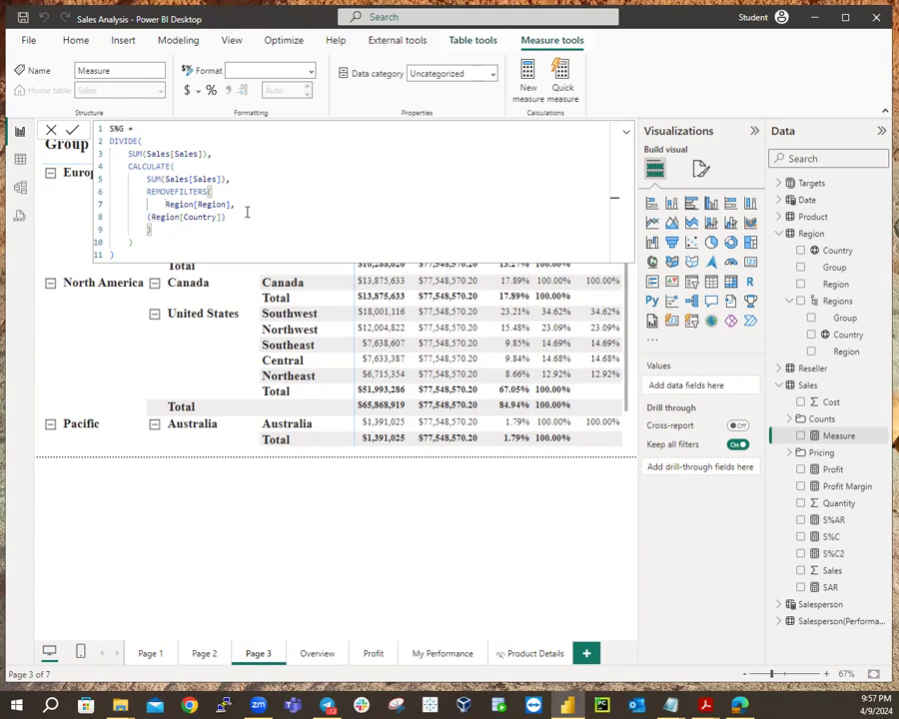
double_click(151, 216)
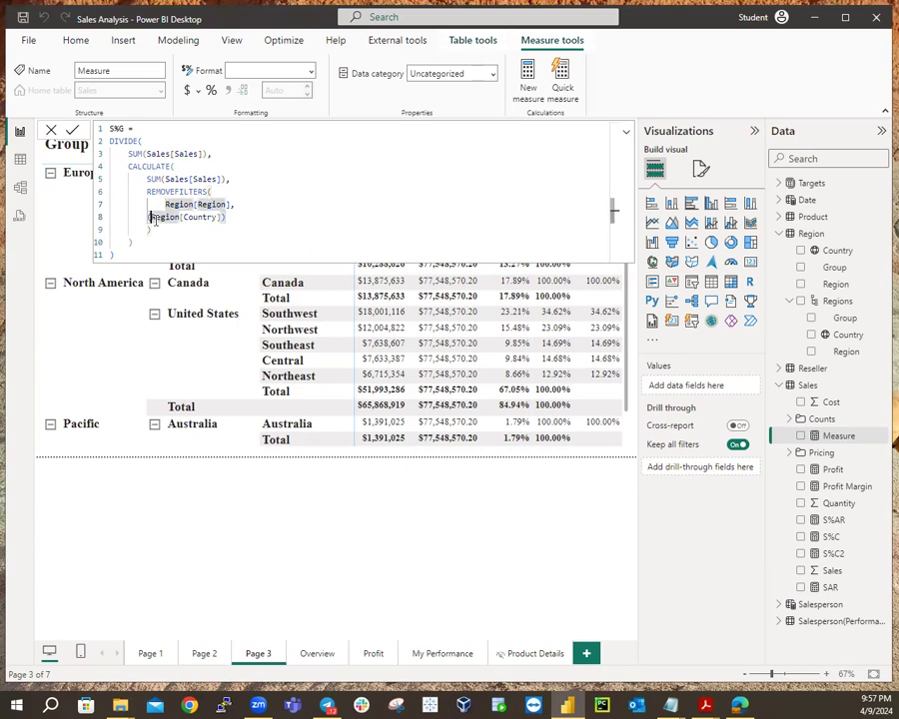
key(BackSpace)
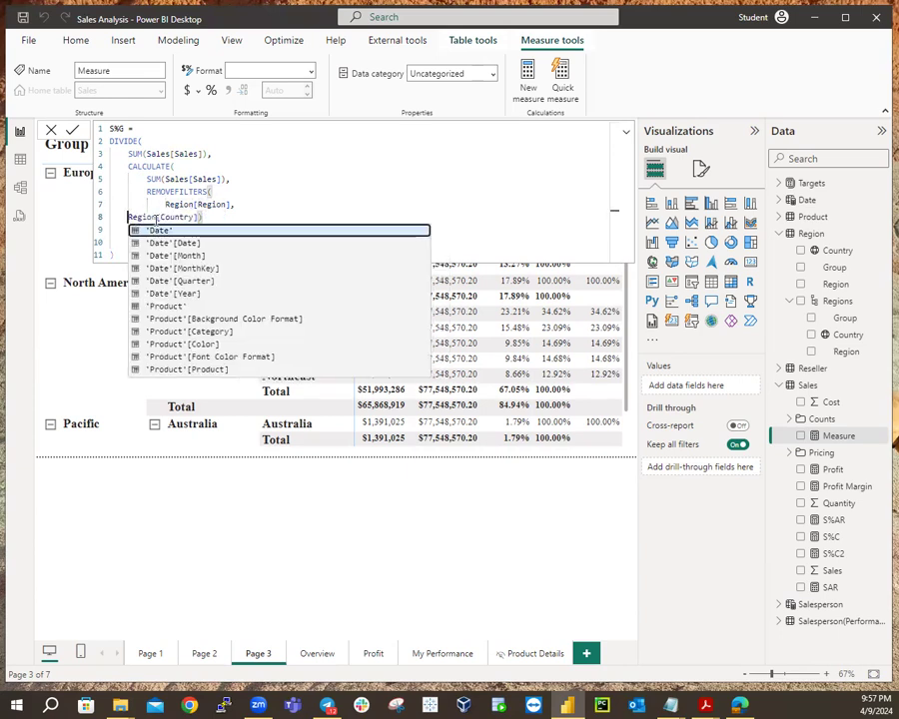
key(BackSpace)
key(BackSpace)
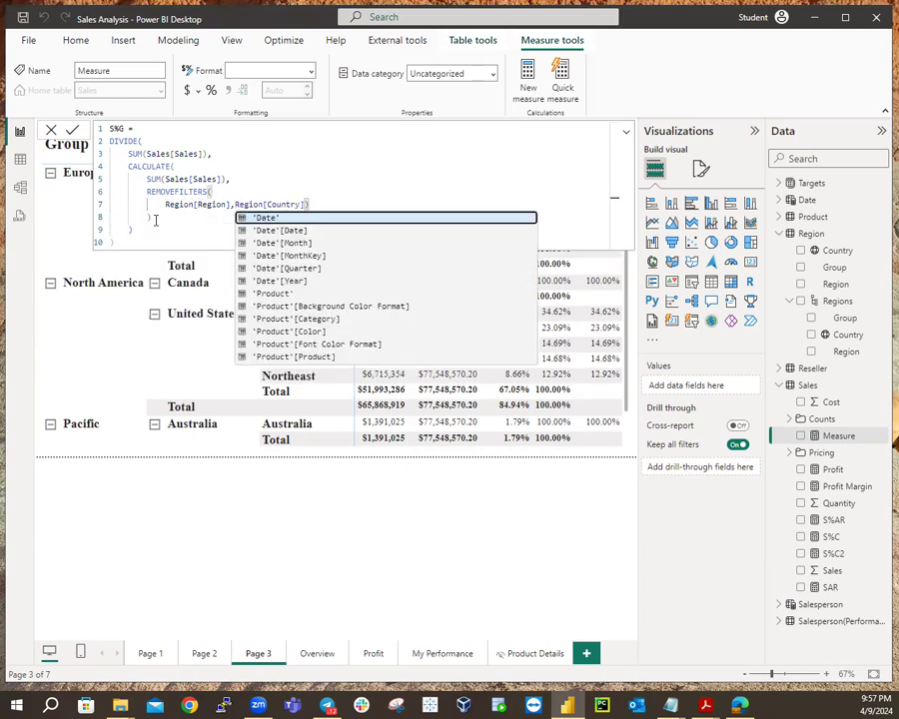
key(shift+Return)
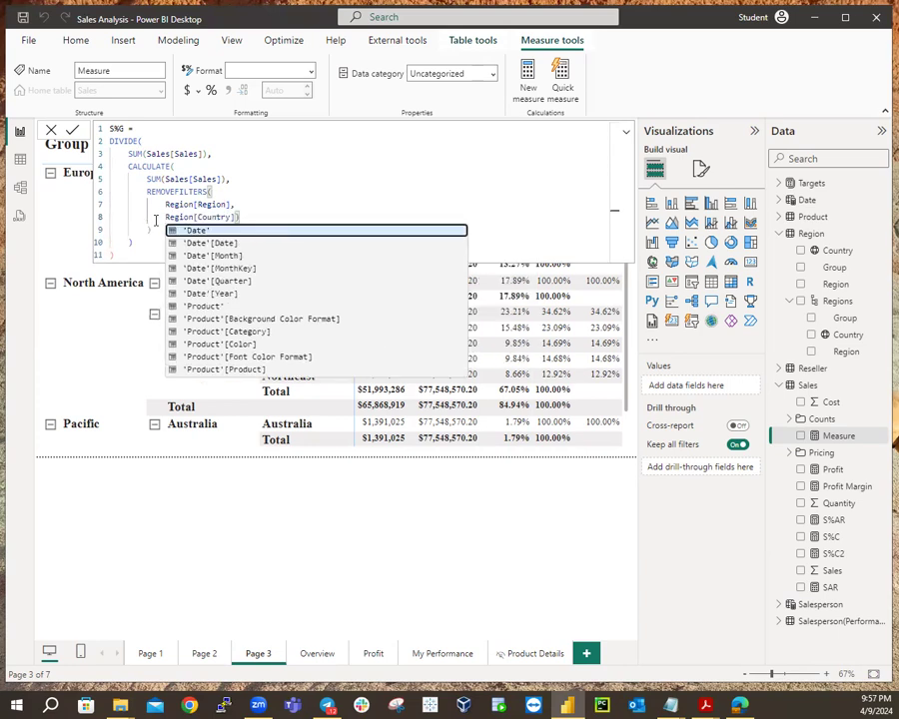
key(Escape)
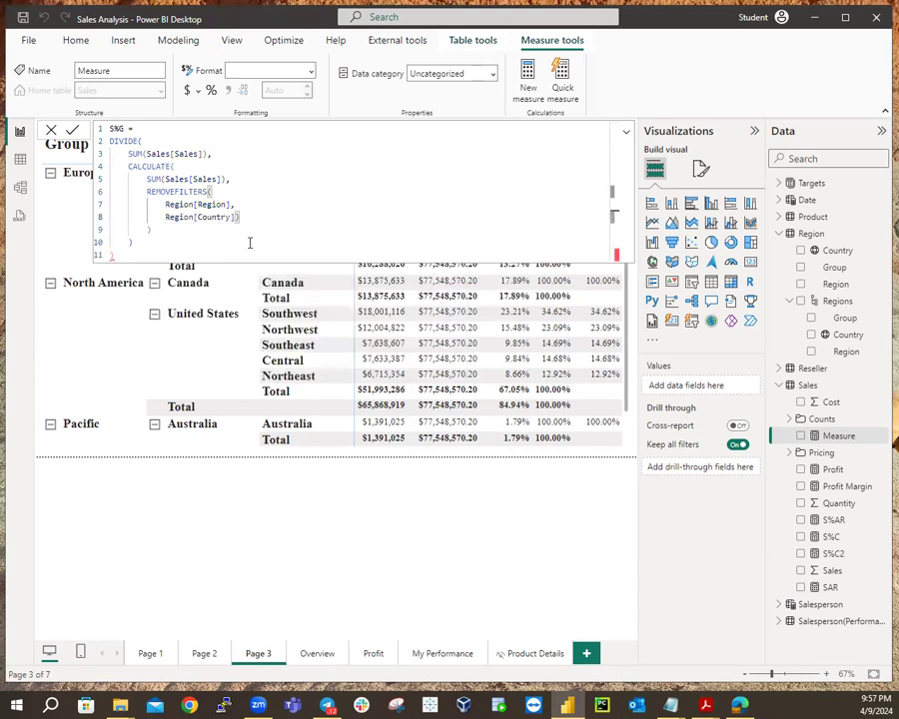
Remove the blank lines, add the final closing parenthesis, and commit the S%G measure.
click(122, 256)
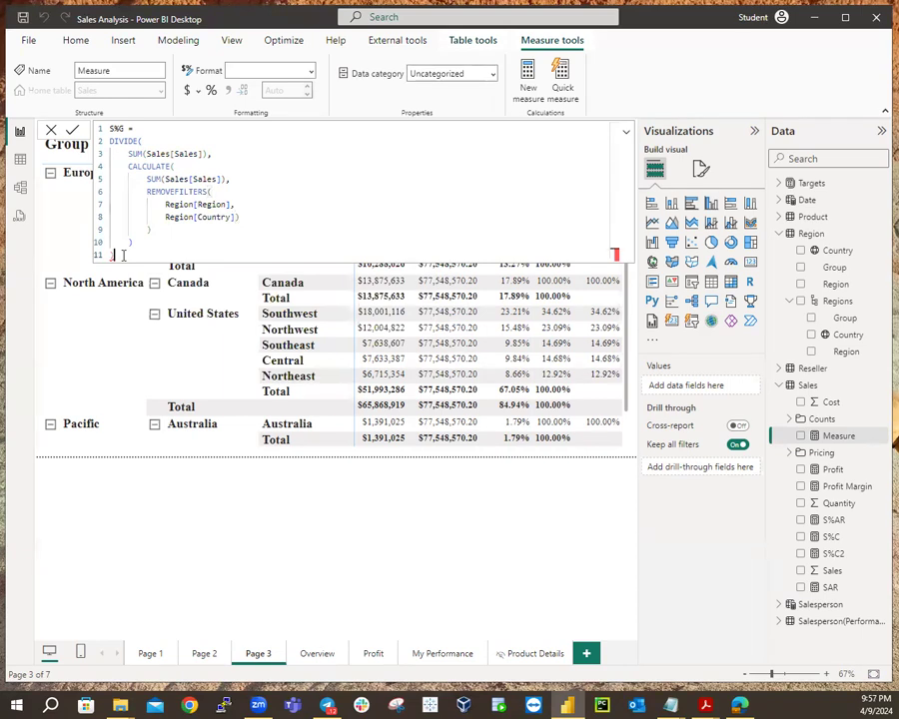
key(BackSpace)
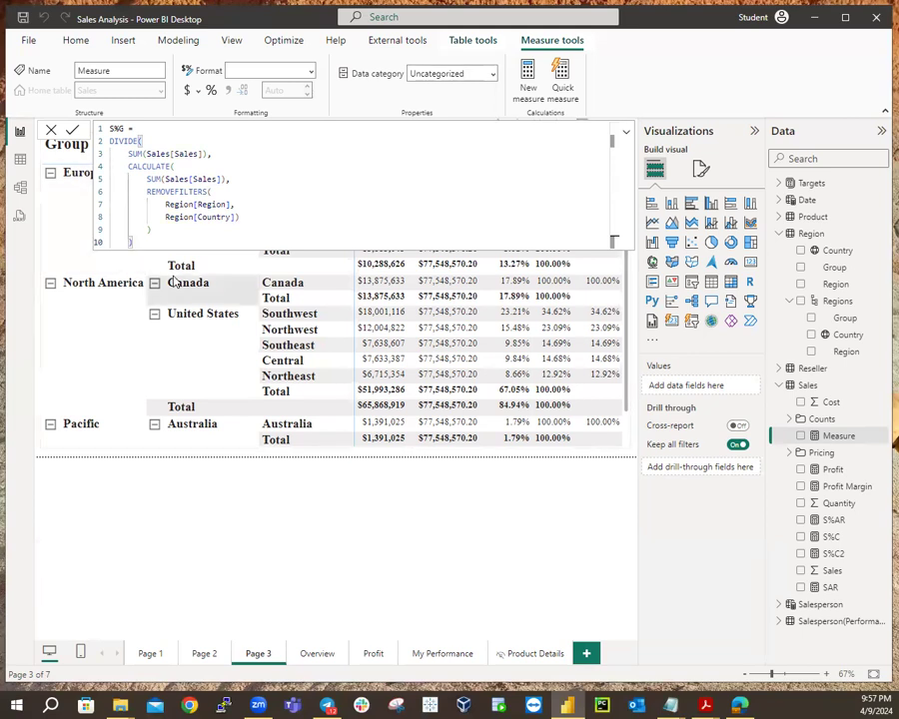
click(147, 231)
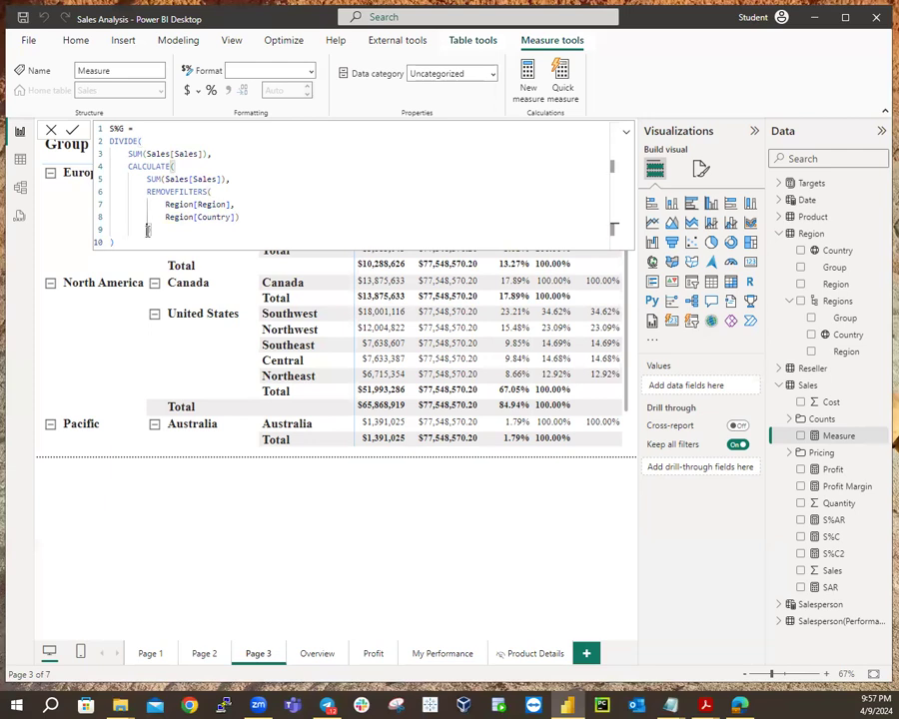
key(BackSpace)
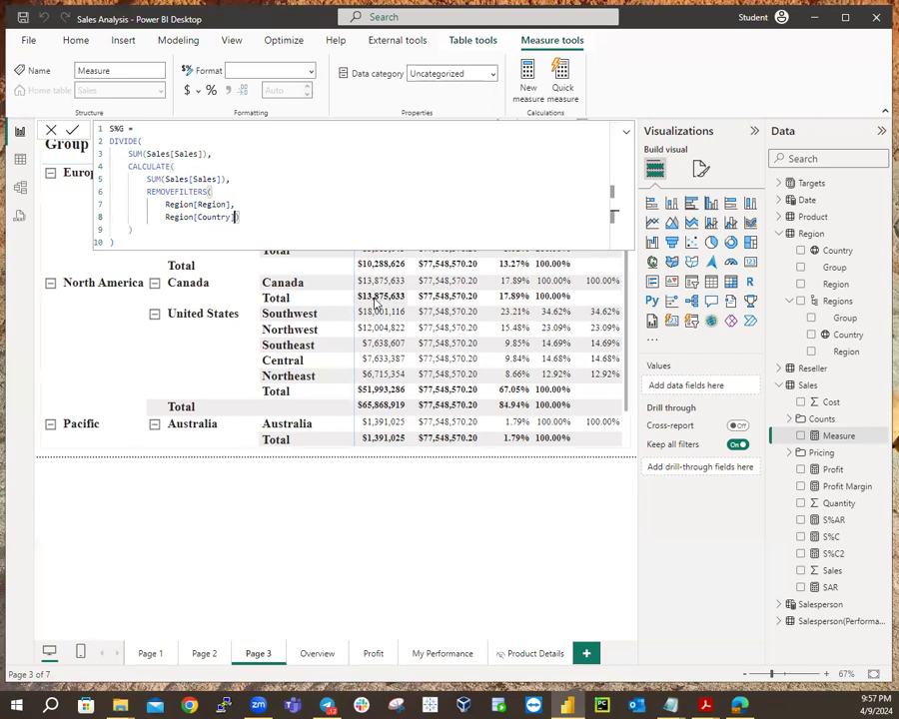
key(shift+Return)
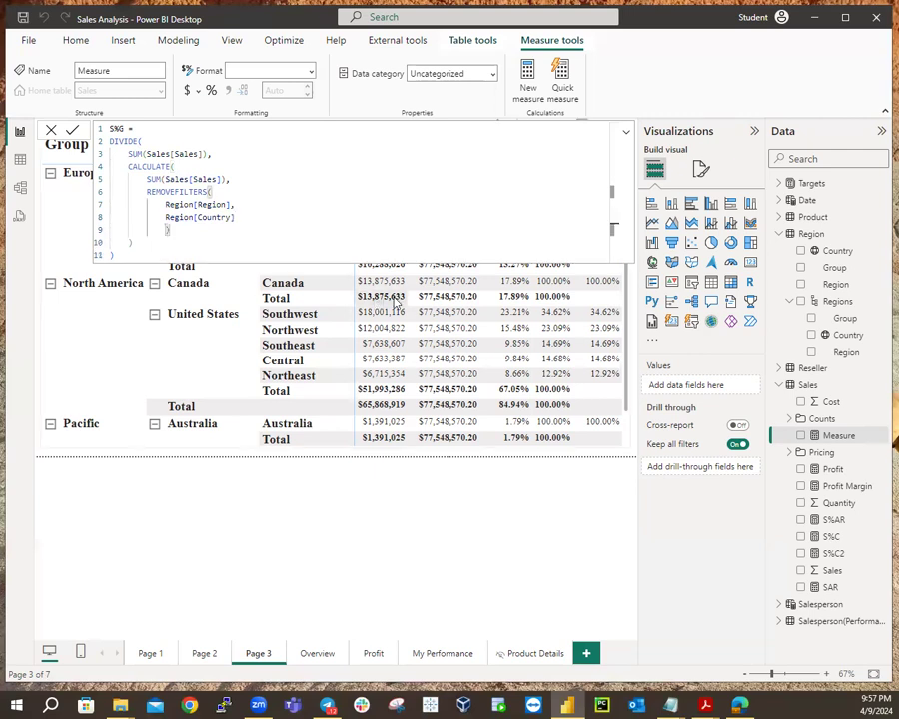
click(253, 247)
key(shift+Return)
text())
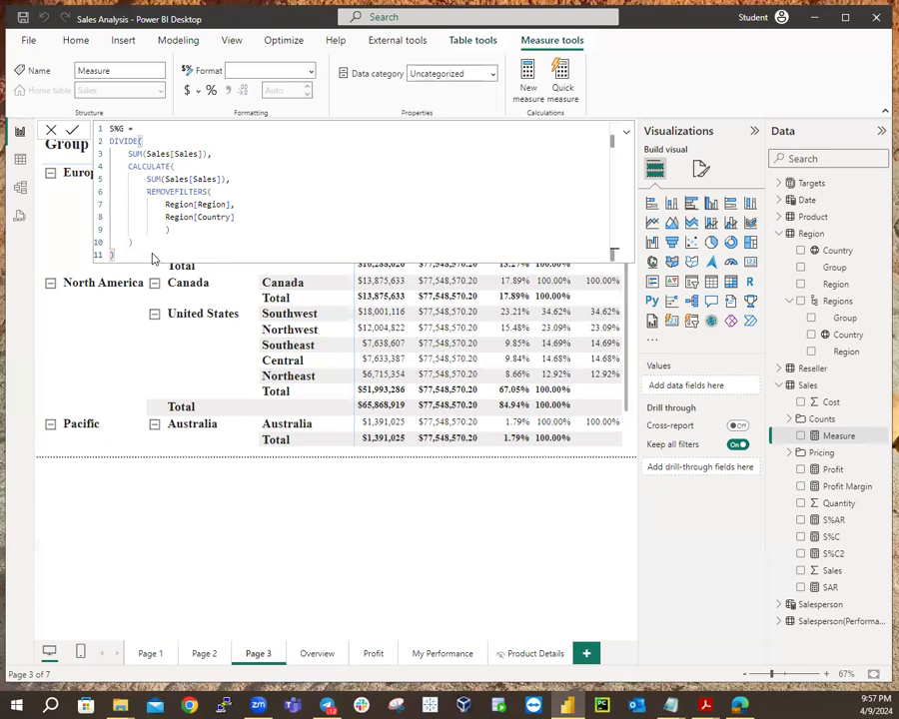
key(Return)
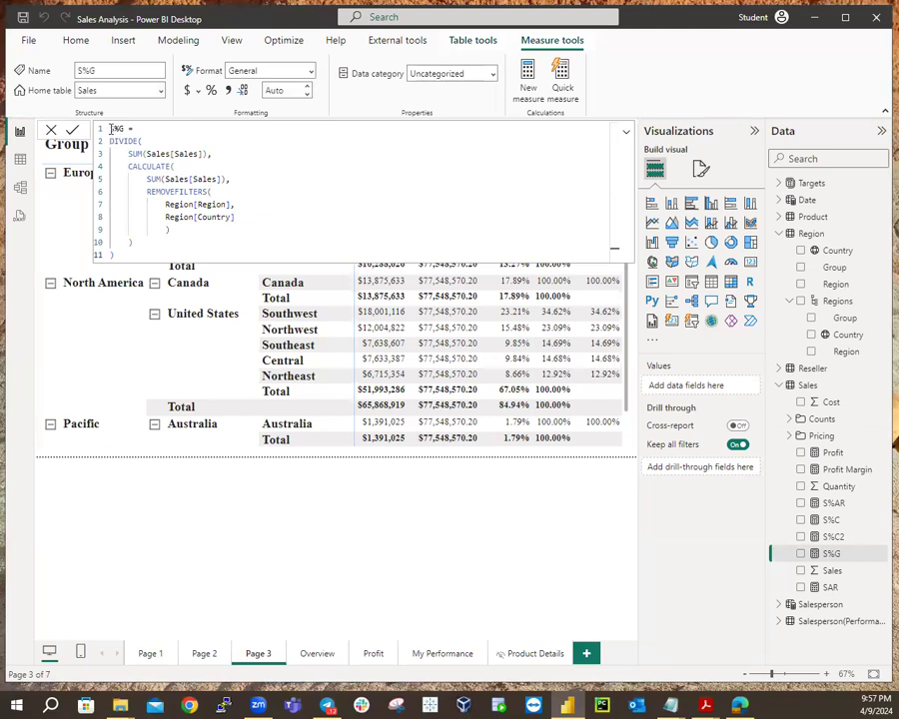
Select the full S%G formula text, then pick S%G in the field list.
drag(110, 130, 150, 259)
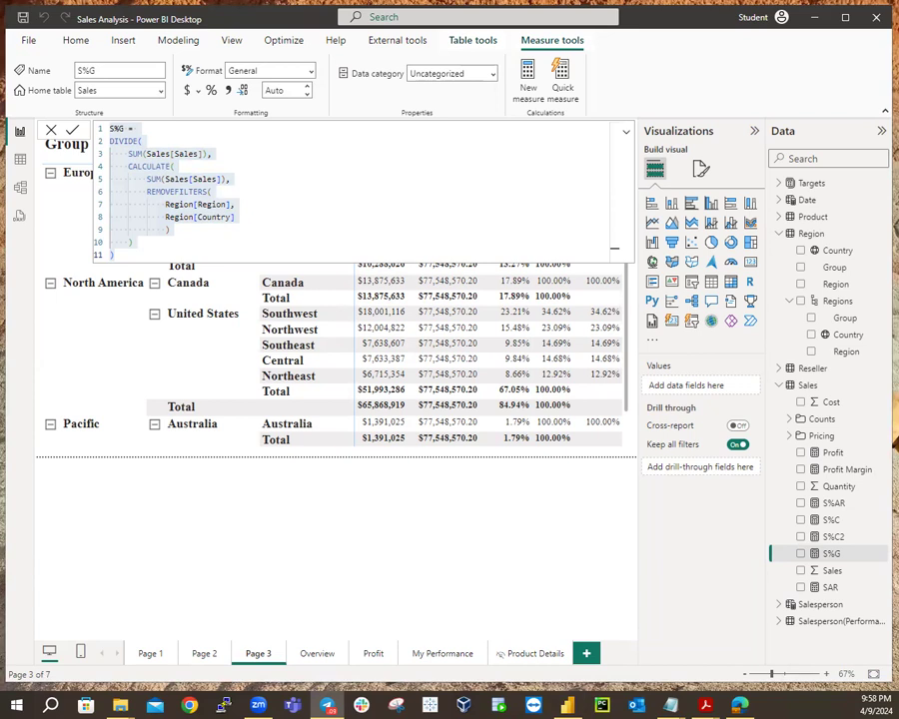
key(ctrl+a)
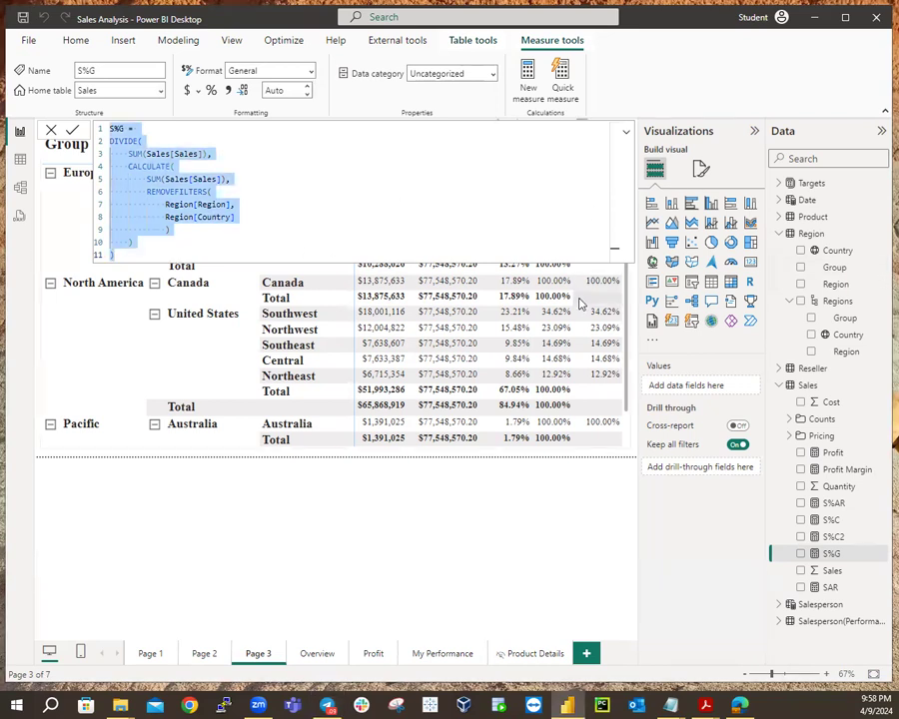
click(837, 556)
Close the formula editor, collapse and restore the Visualizations pane, and show page format options.
click(600, 451)
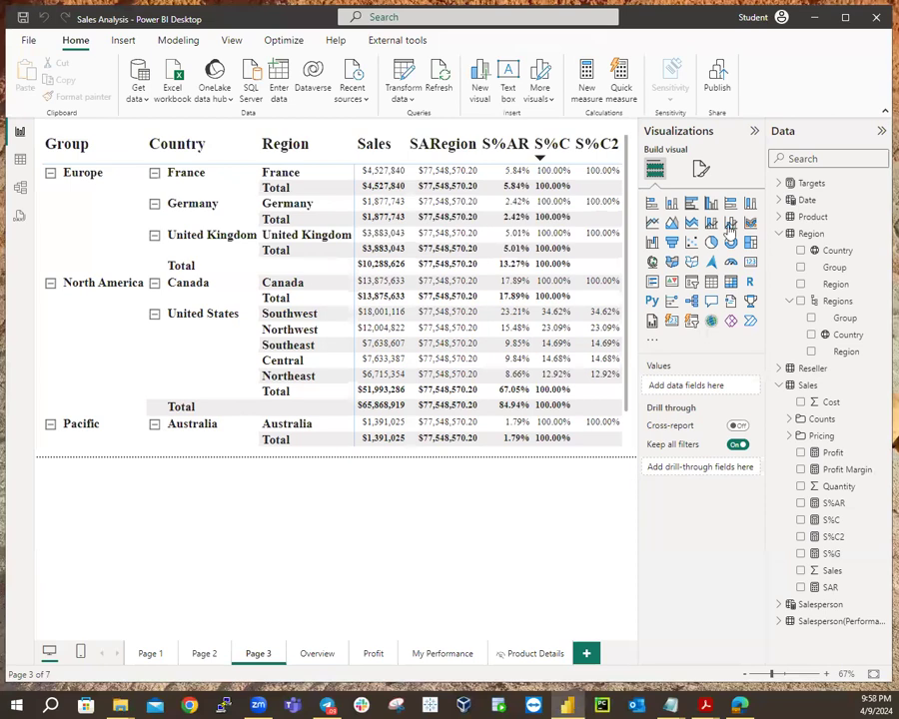
click(754, 131)
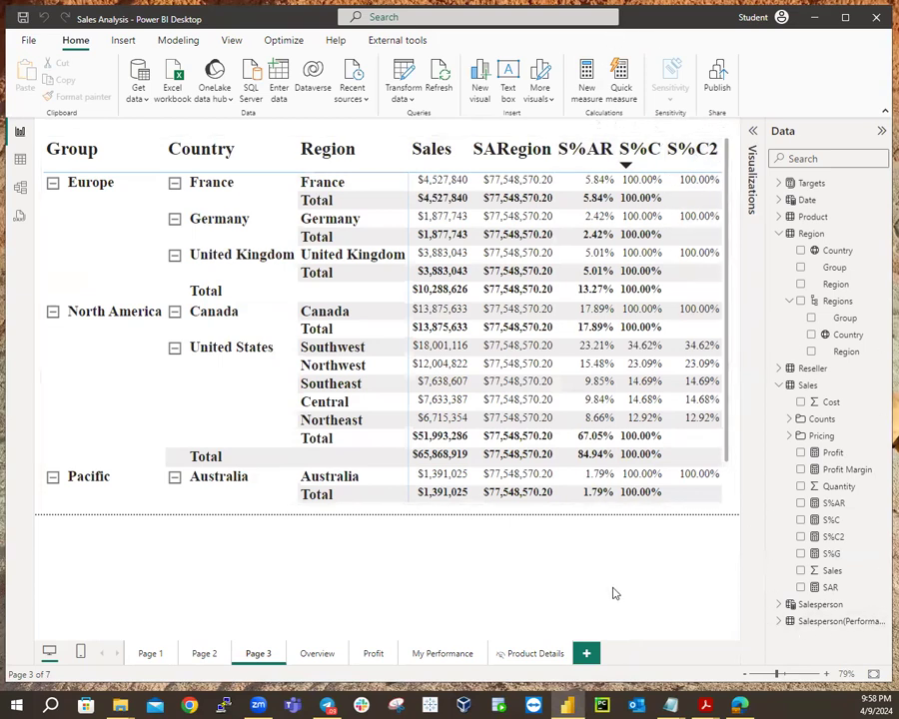
click(752, 131)
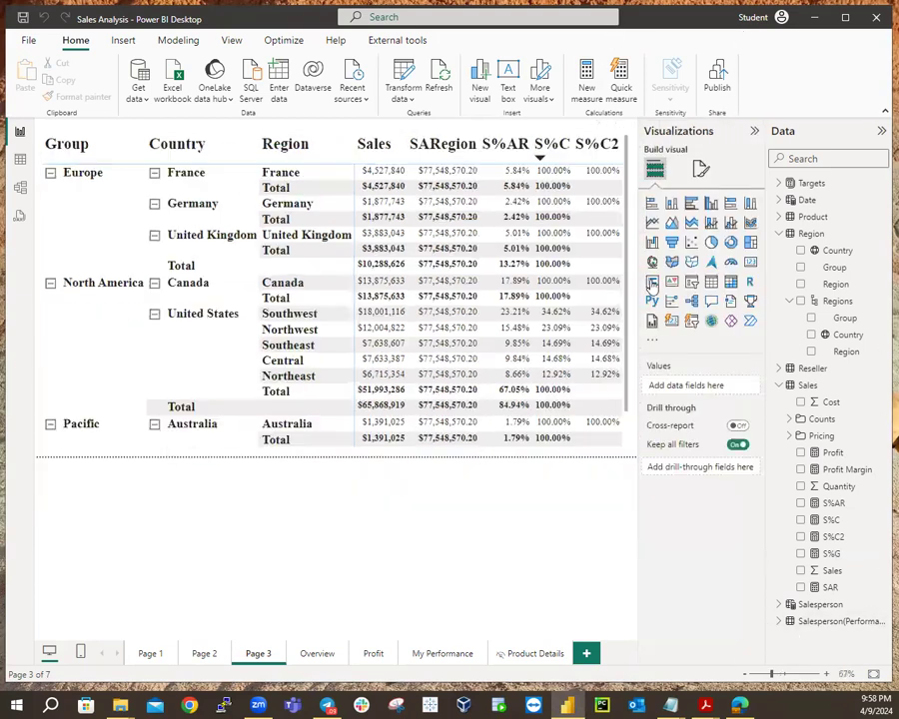
click(703, 171)
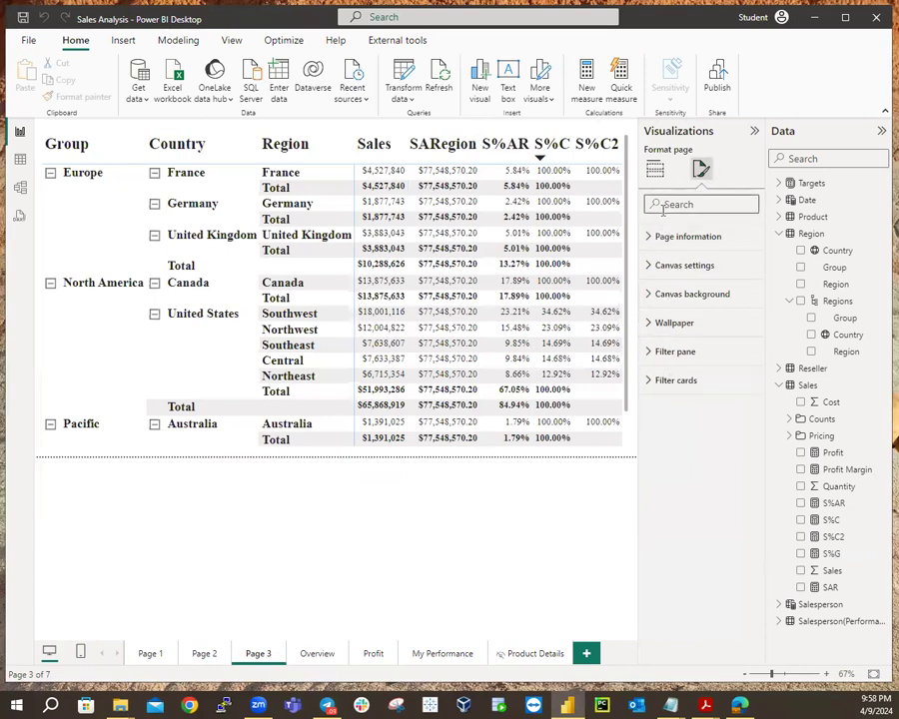
Select the matrix and reduce the column header text font size.
click(598, 449)
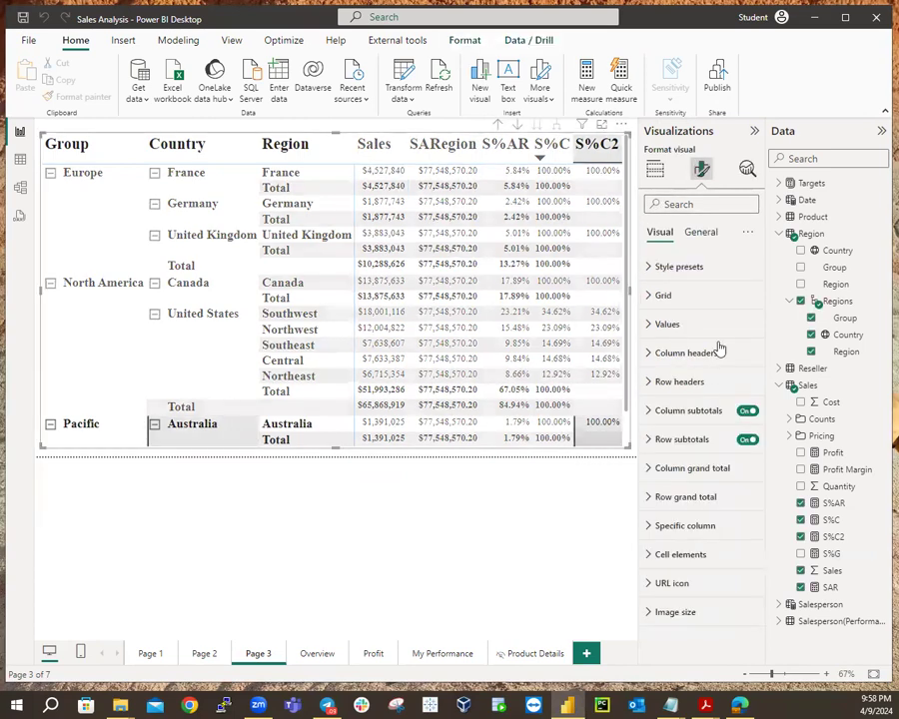
click(648, 330)
click(647, 330)
click(649, 355)
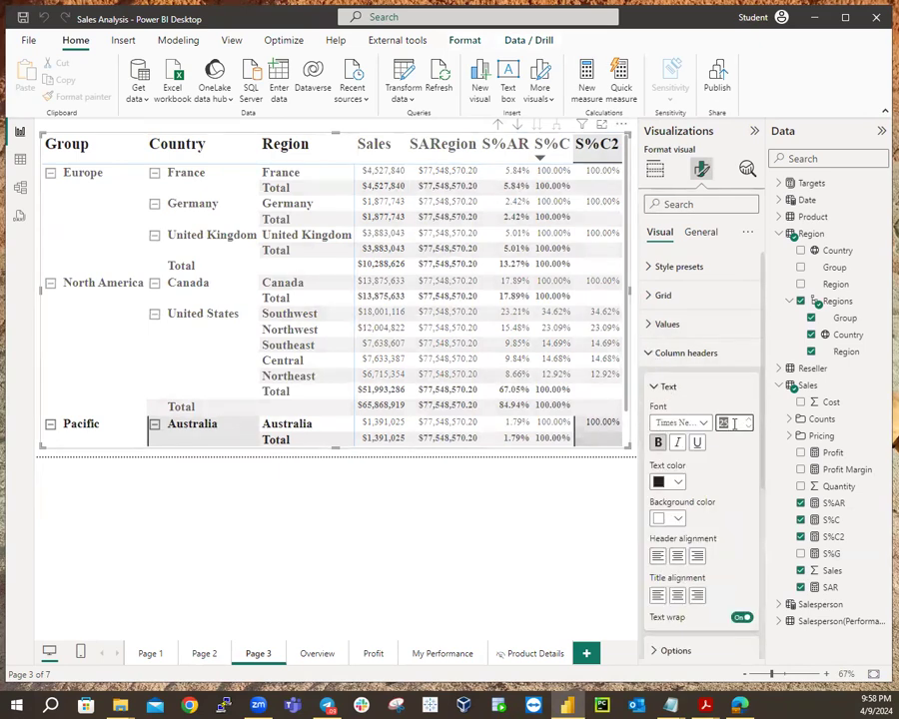
key(BackSpace)
text(10)
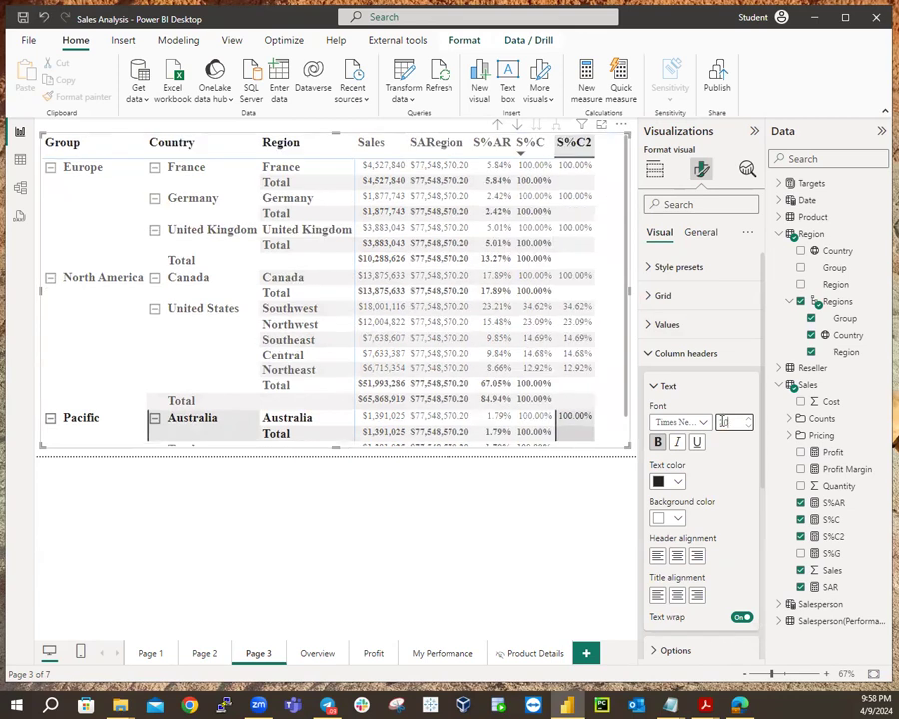
right_click(725, 423)
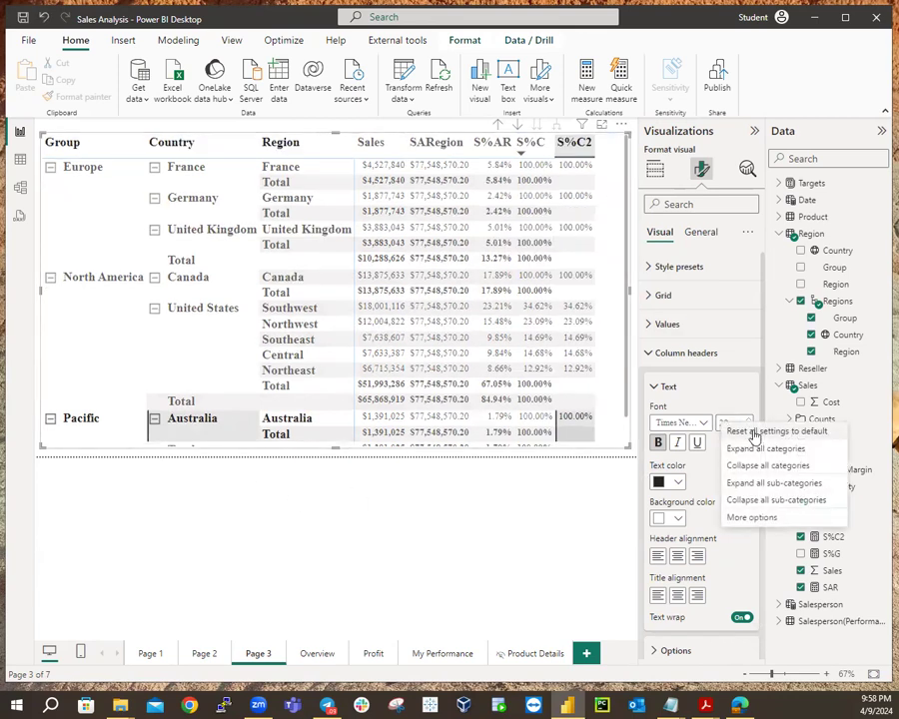
click(730, 410)
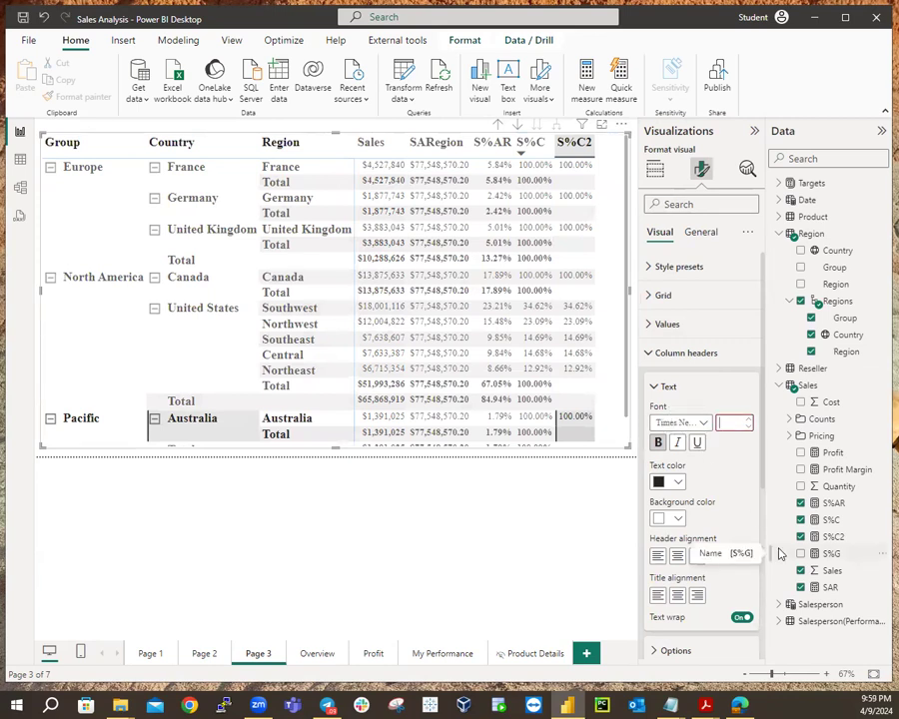
text(8)
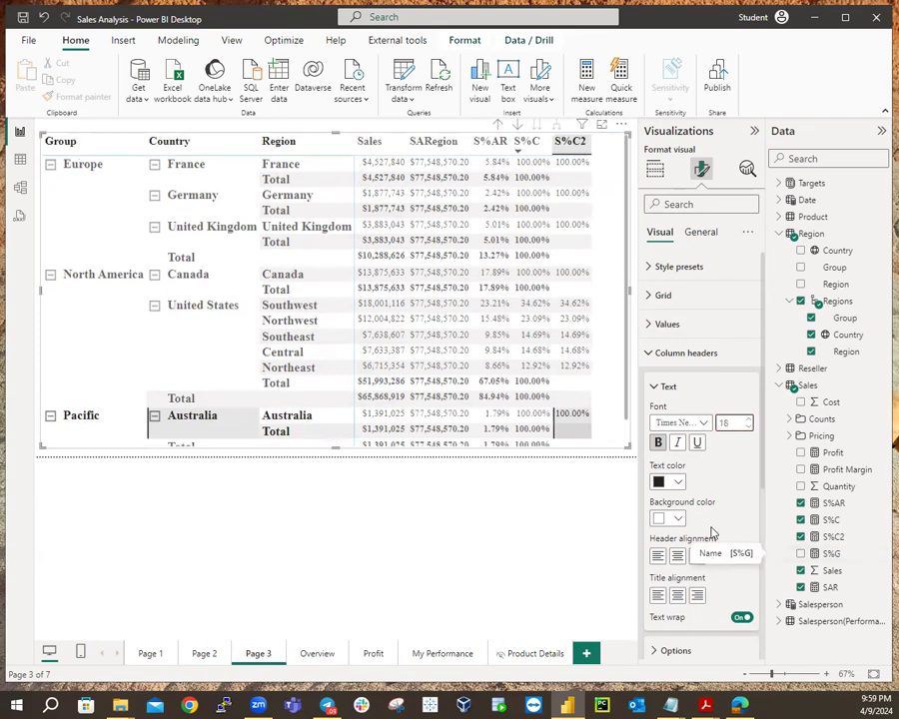
click(650, 355)
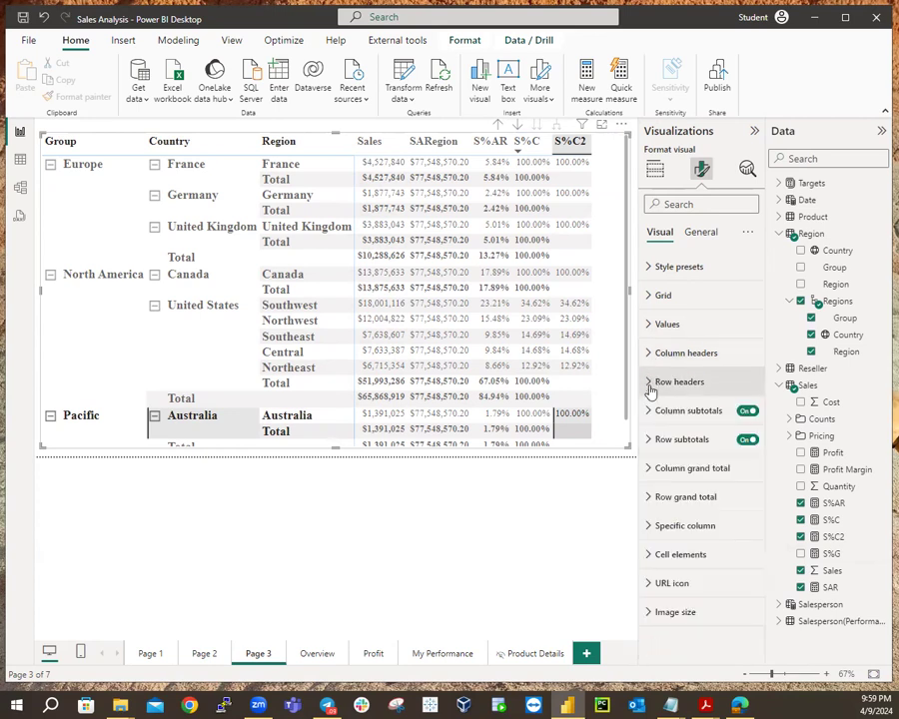
Set the row header font to size 15 and the values font to size 12.
click(651, 387)
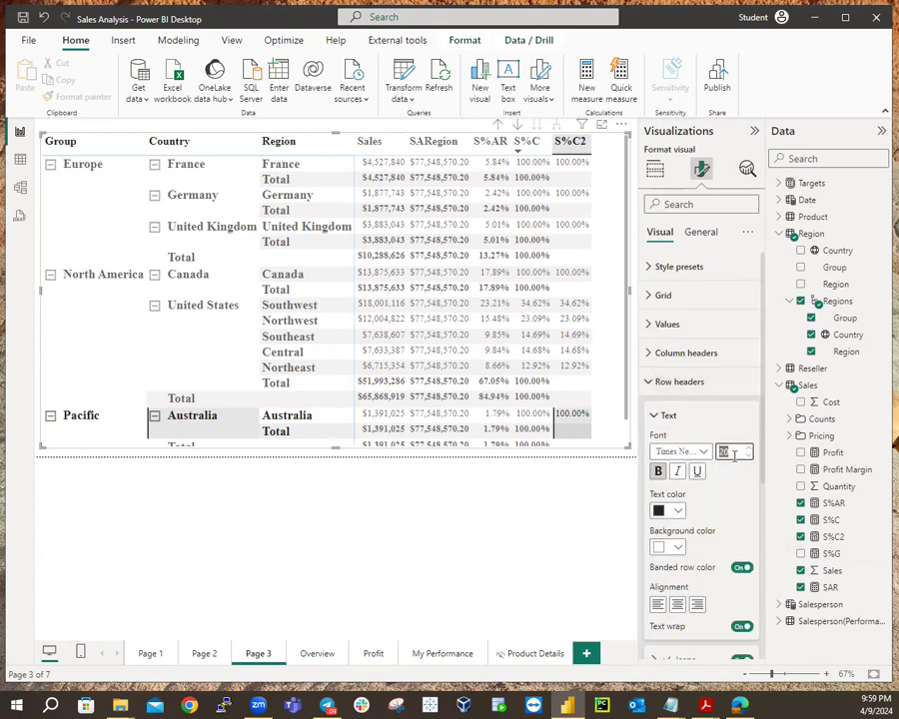
text(15)
click(655, 417)
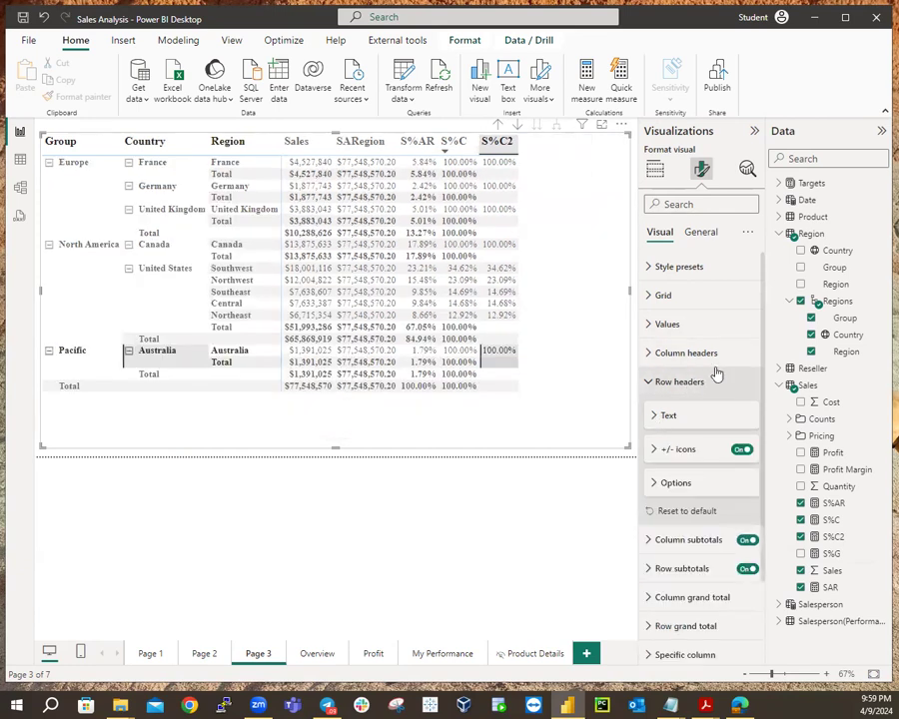
click(649, 328)
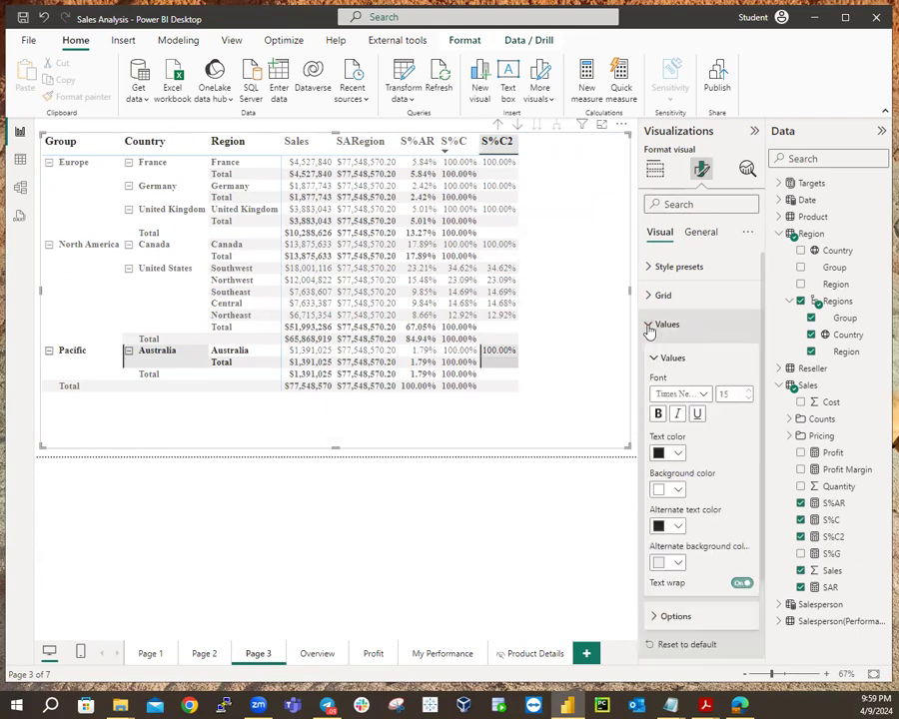
double_click(726, 392)
text(15)
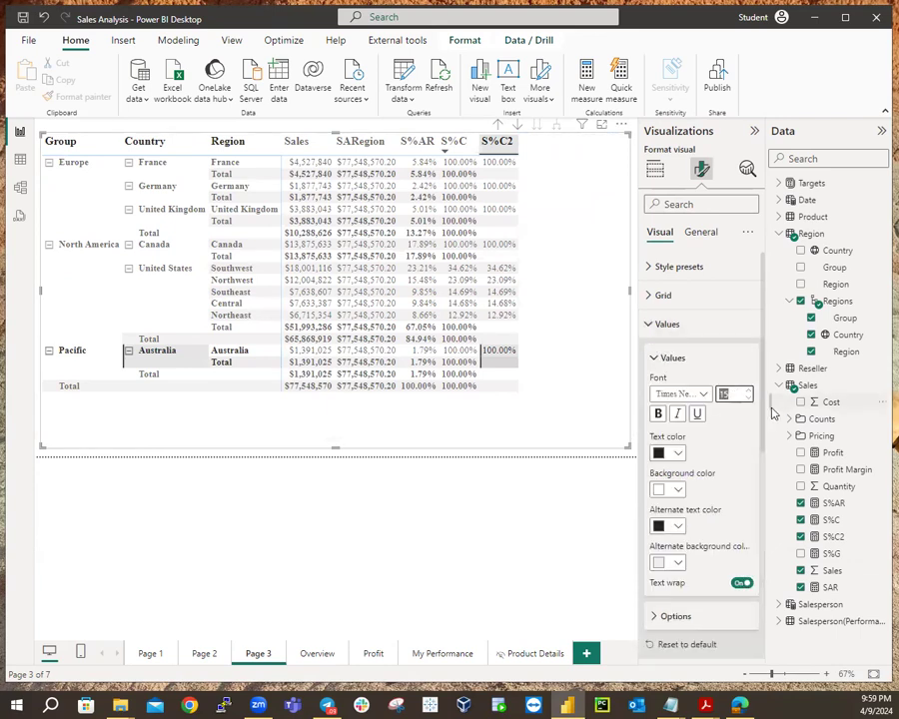
click(748, 398)
click(747, 399)
click(747, 398)
click(749, 402)
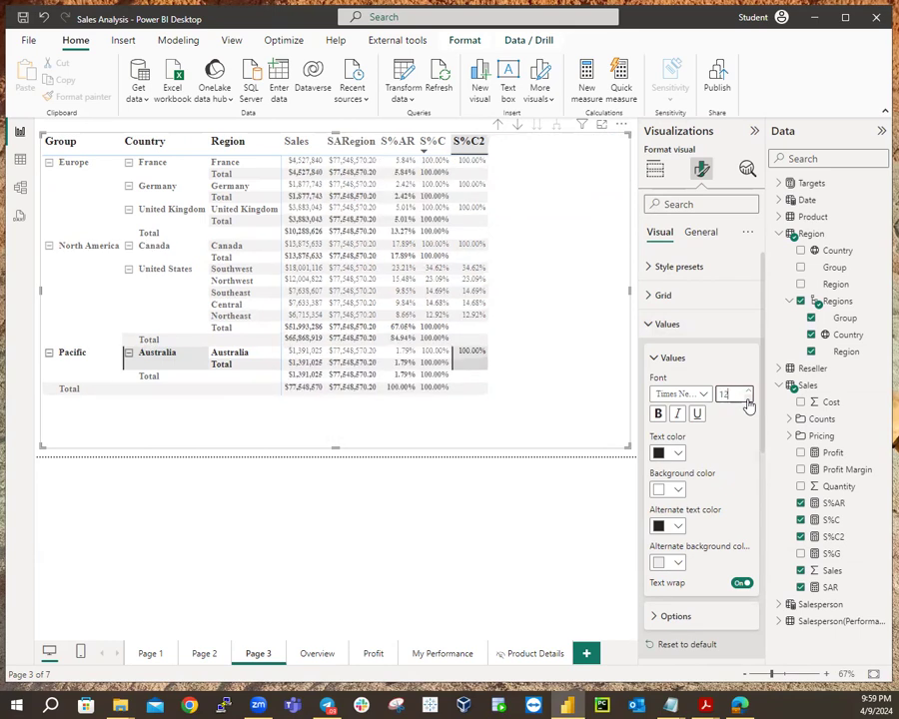
Add the S%G measure to the Page 3 matrix and format it as a percentage.
click(564, 321)
click(800, 553)
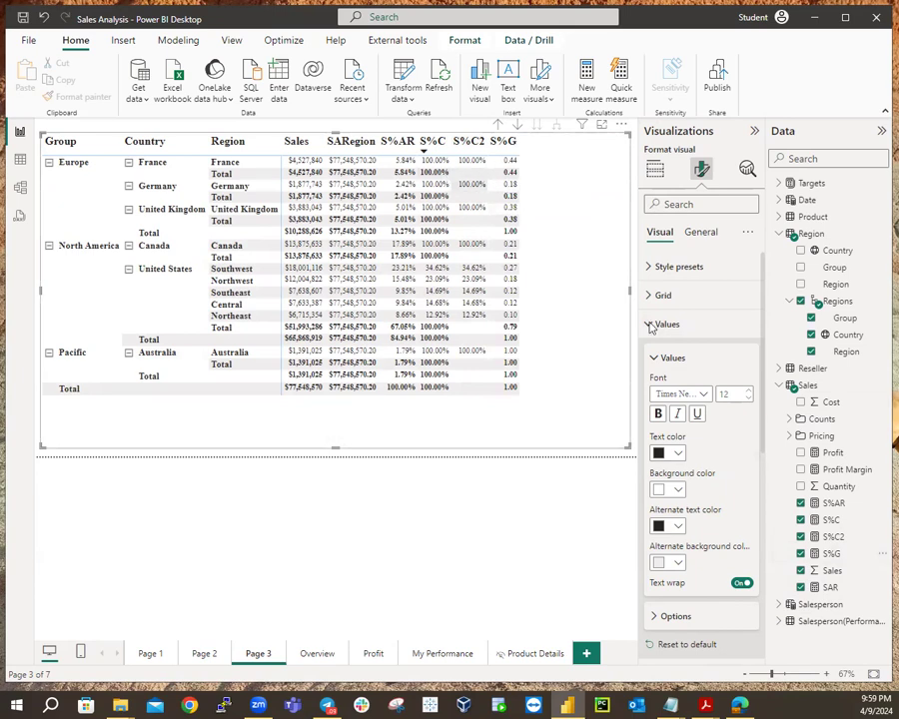
click(832, 555)
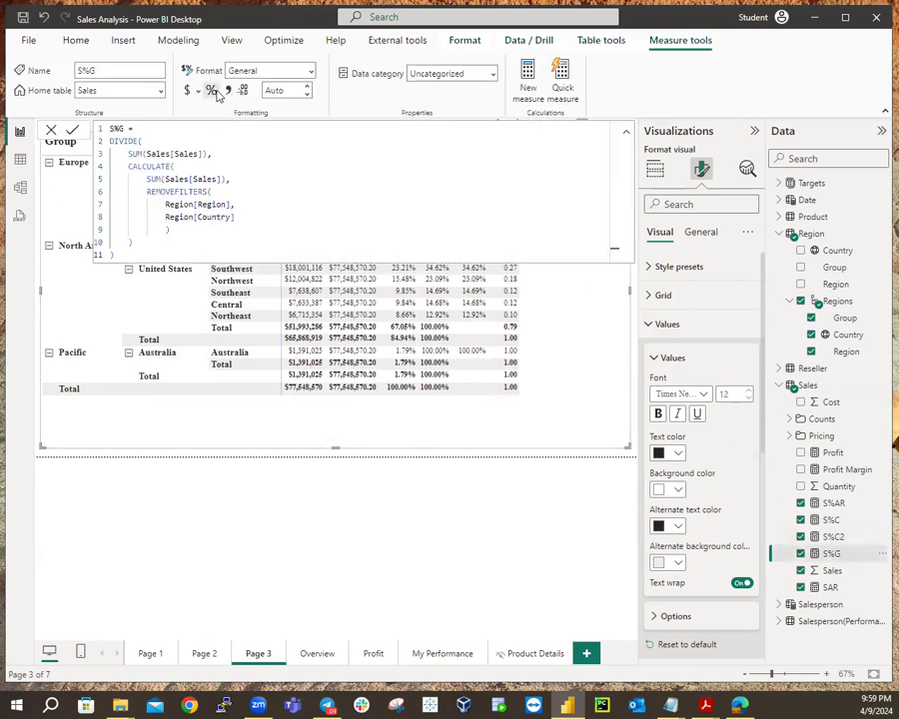
click(211, 91)
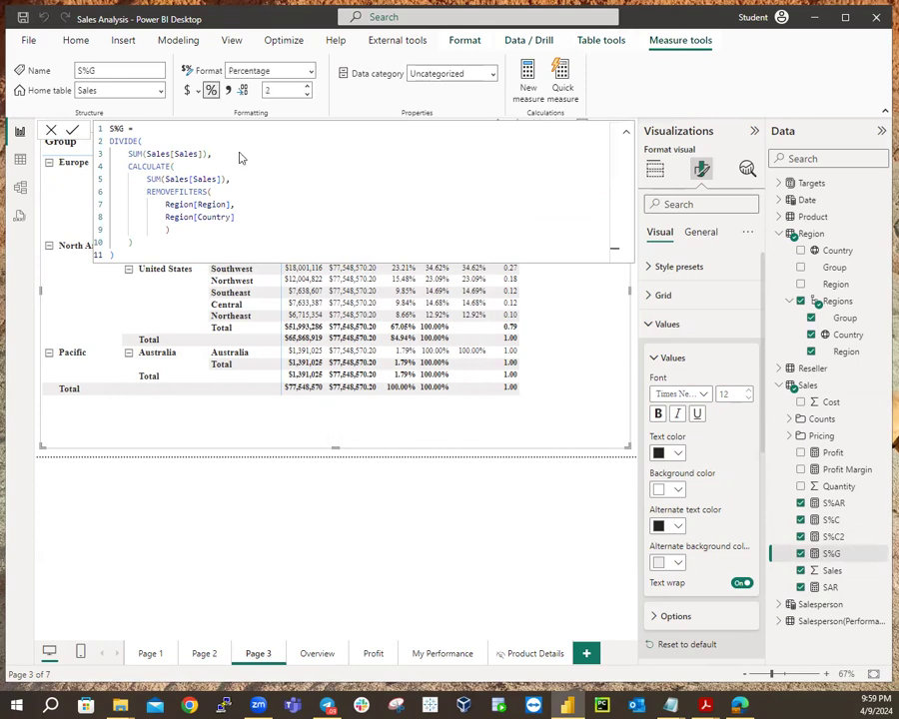
click(509, 457)
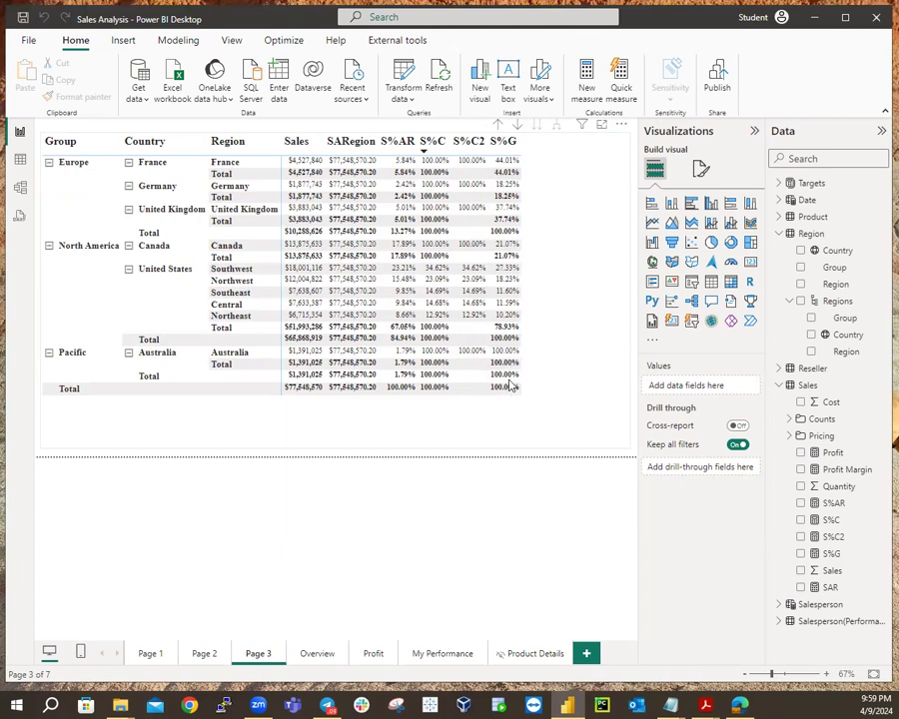
Copy the S%G DIVIDE formula into a new Sales measure named S%G2.
click(832, 553)
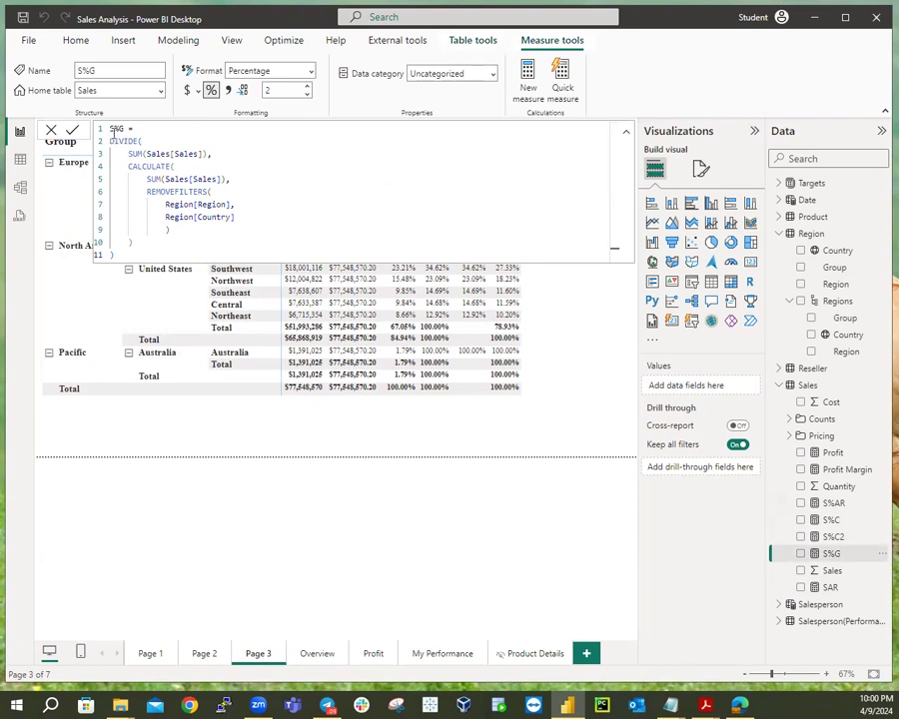
drag(146, 154, 285, 255)
key(ctrl+c)
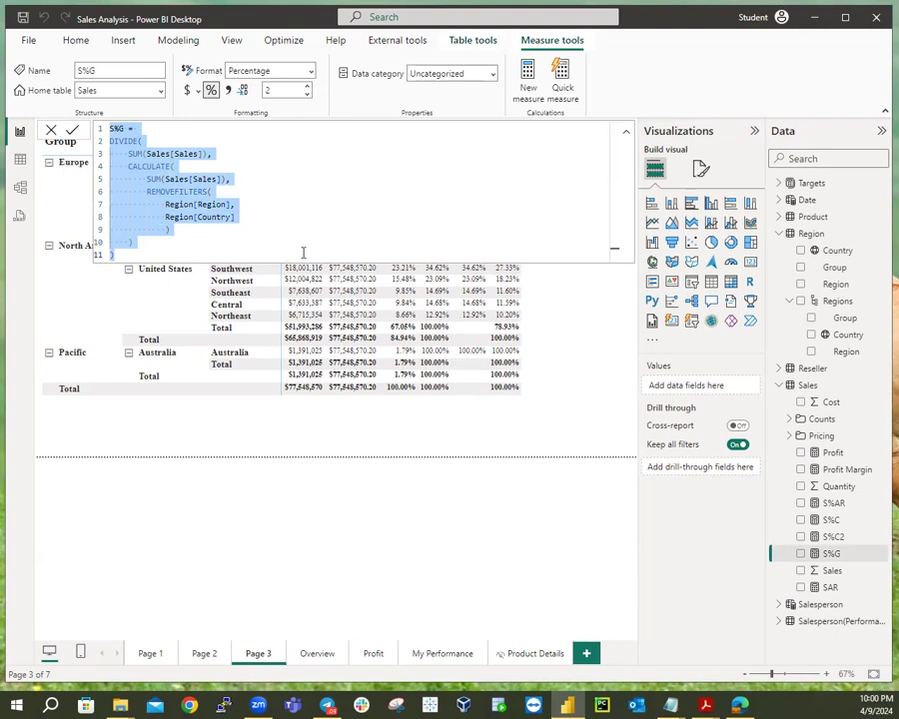
right_click(807, 388)
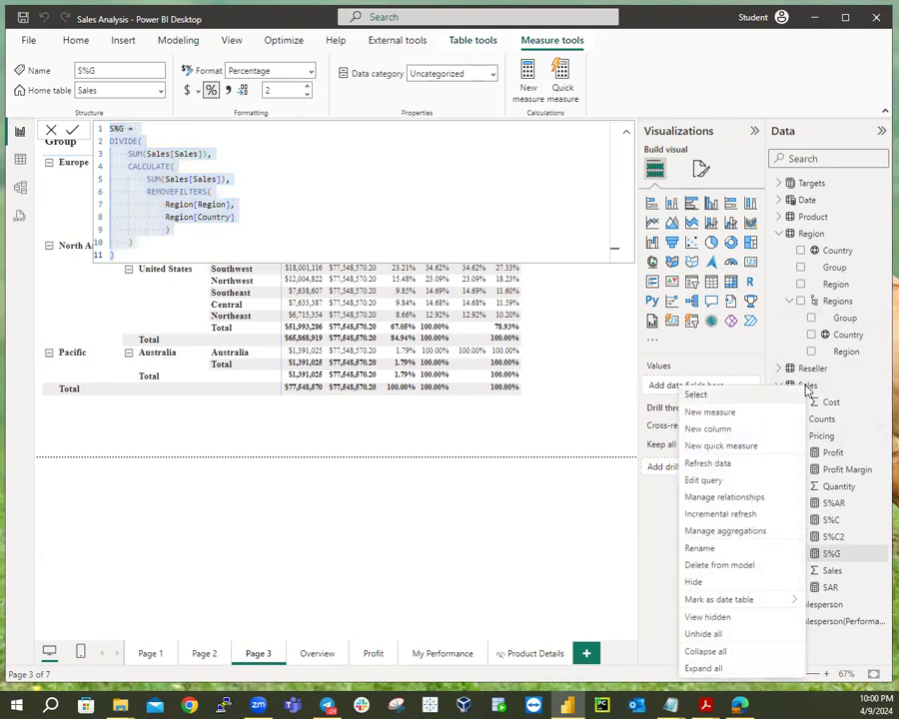
click(700, 413)
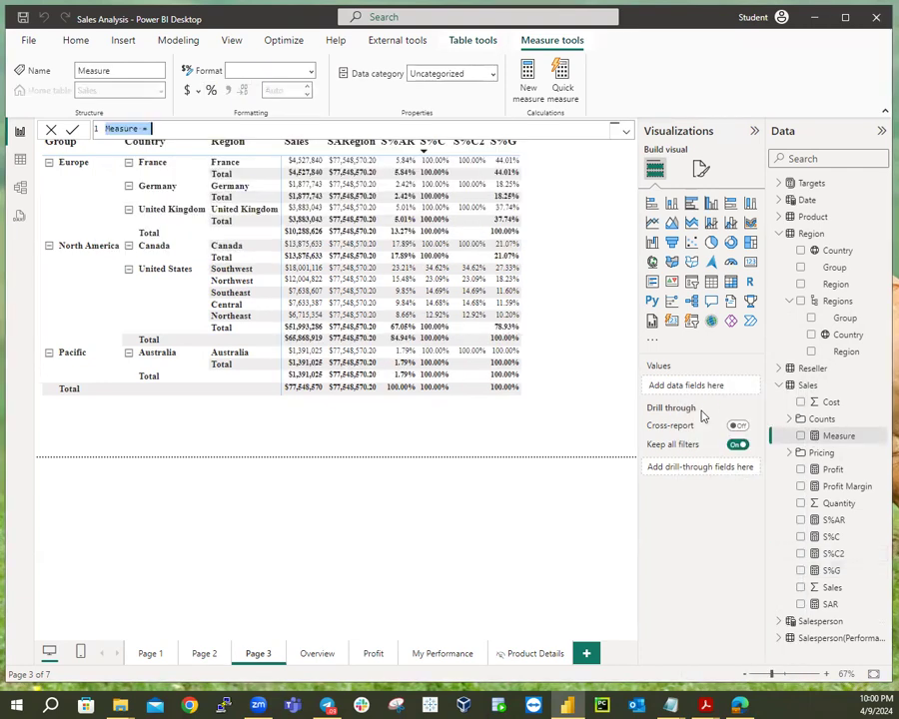
key(ctrl+v)
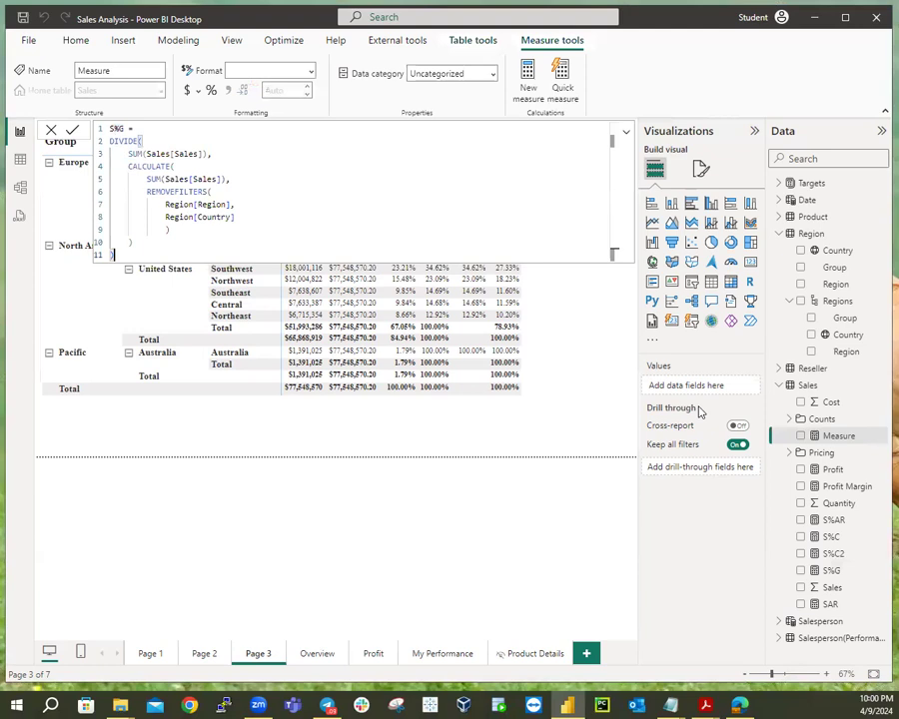
click(123, 129)
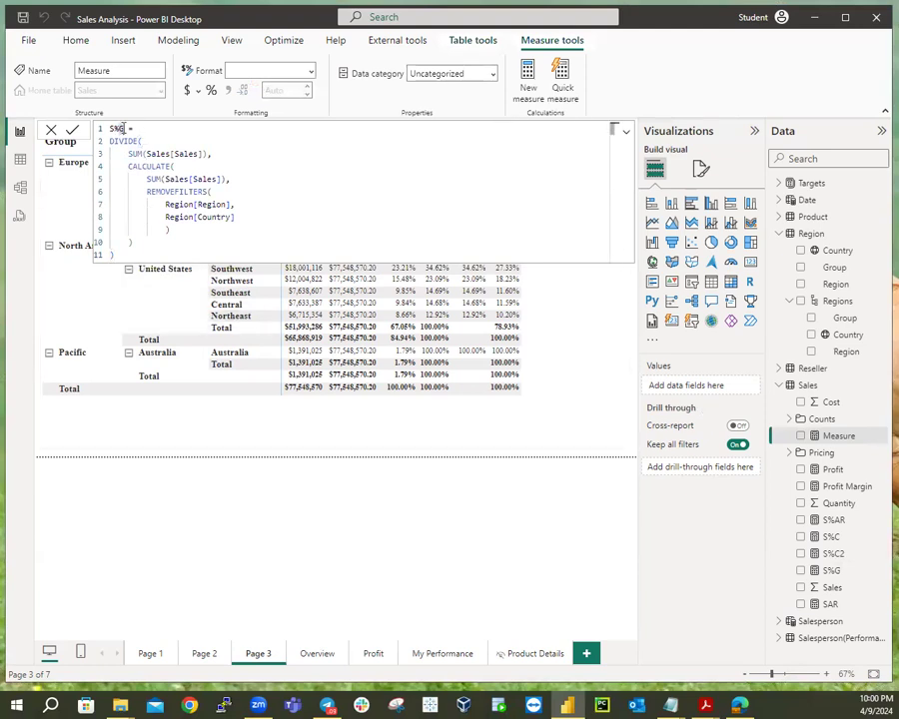
text(2)
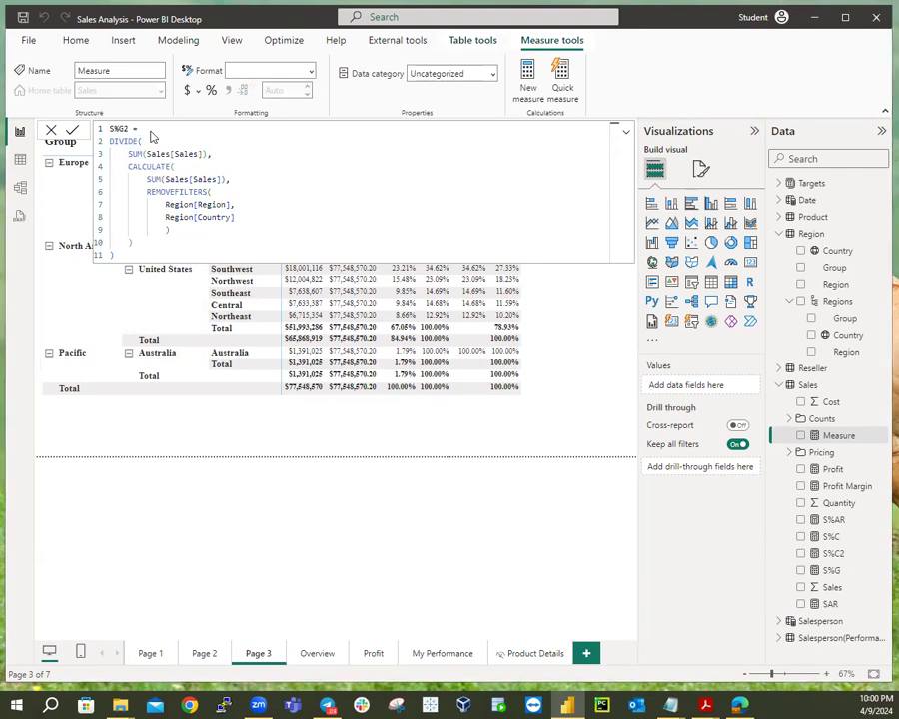
key(Return)
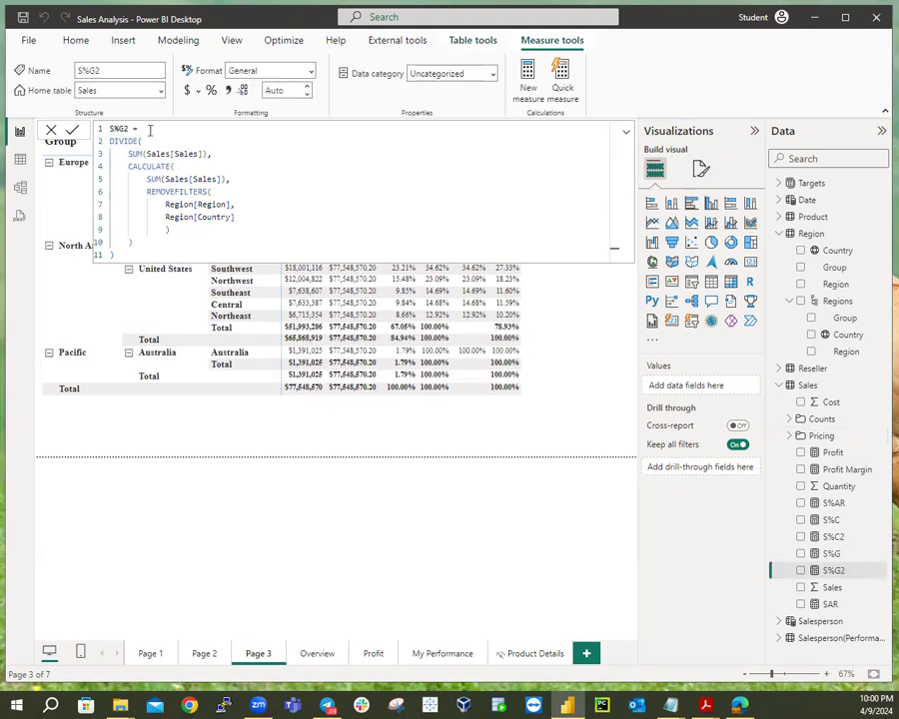
Start an IF with the condition ISINSCOPE(Region[Region]) || ISINSCOPE(Region[Country]) before the DIVIDE.
key(Return)
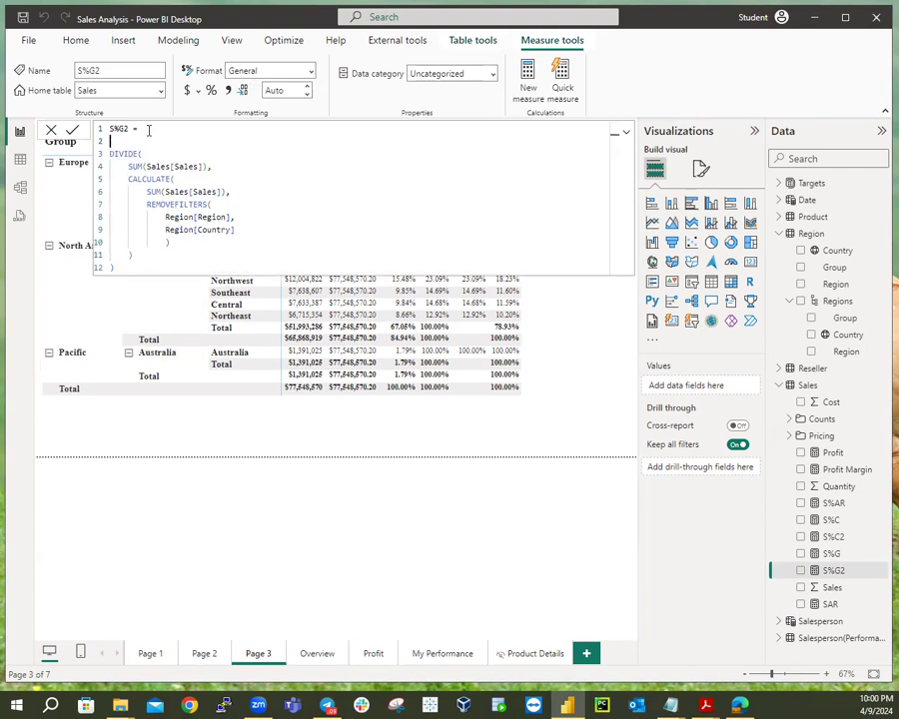
text(IS)
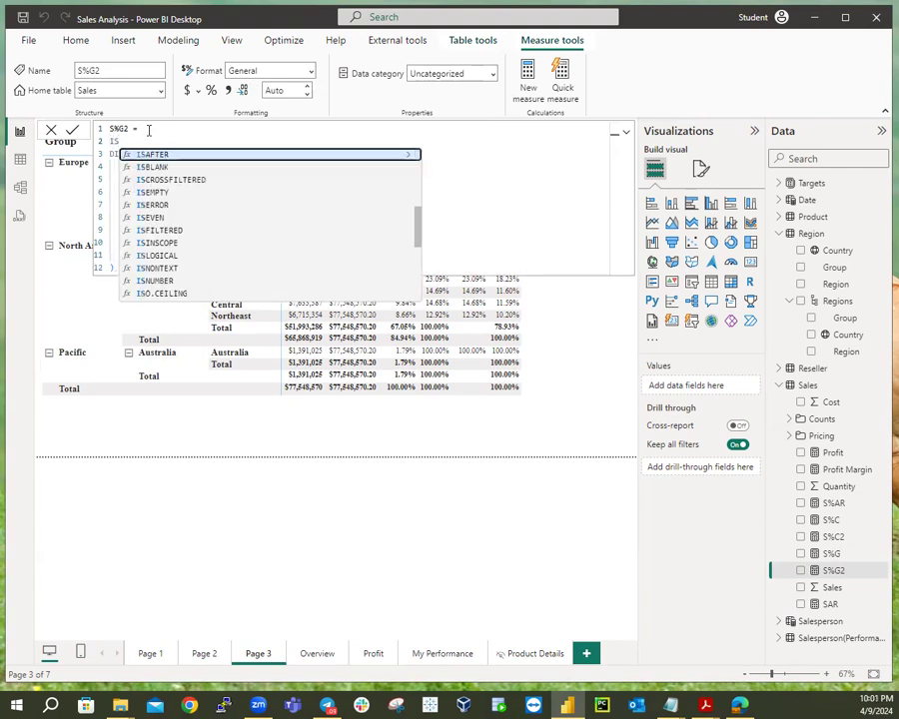
text(IN)
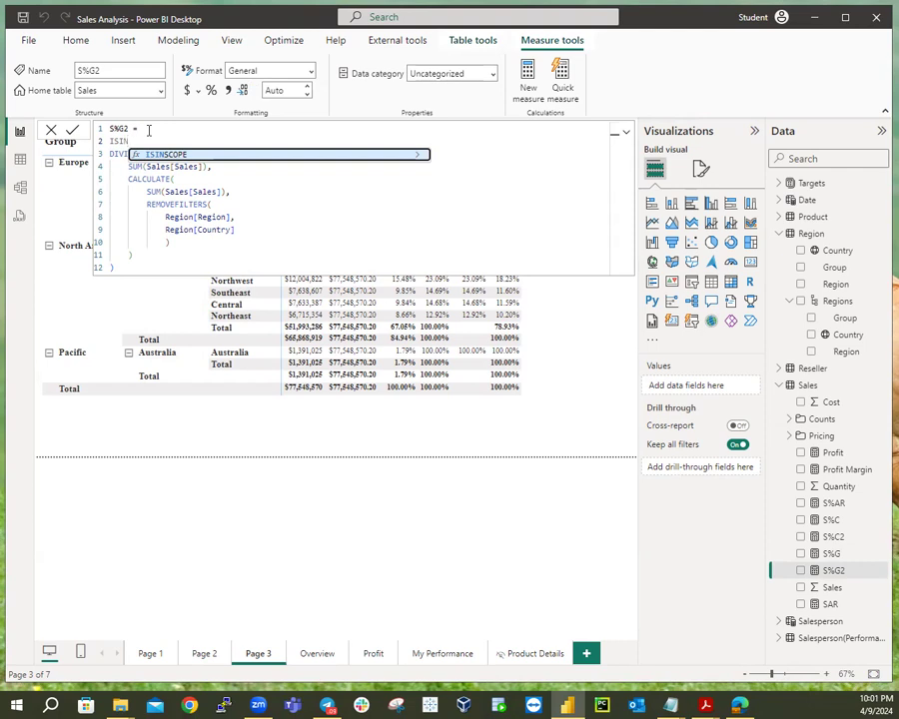
key(BackSpace)
key(BackSpace)
key(BackSpace)
key(BackSpace)
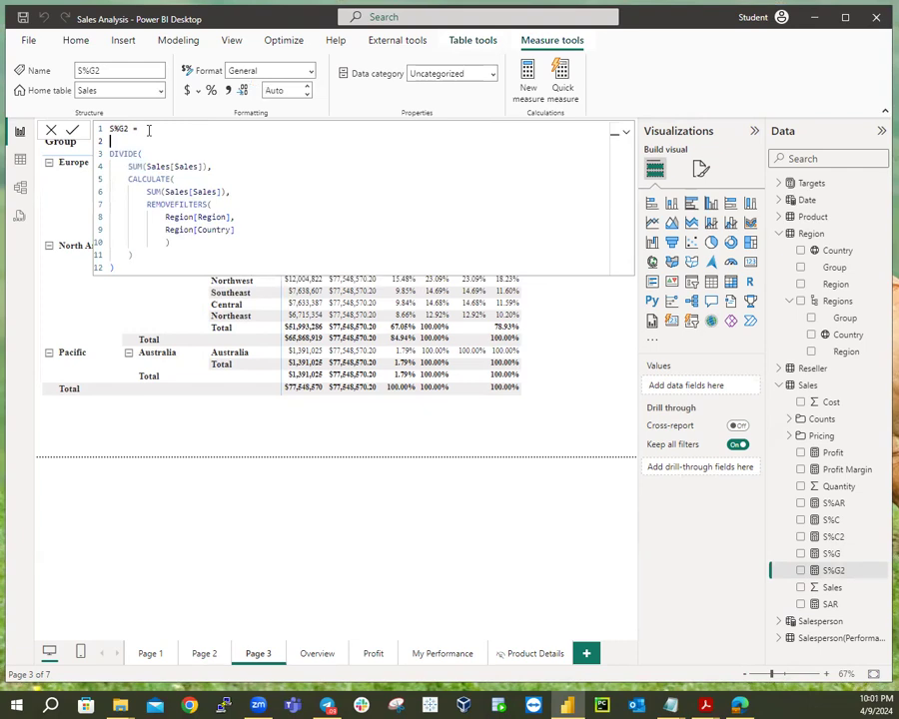
text(IF)
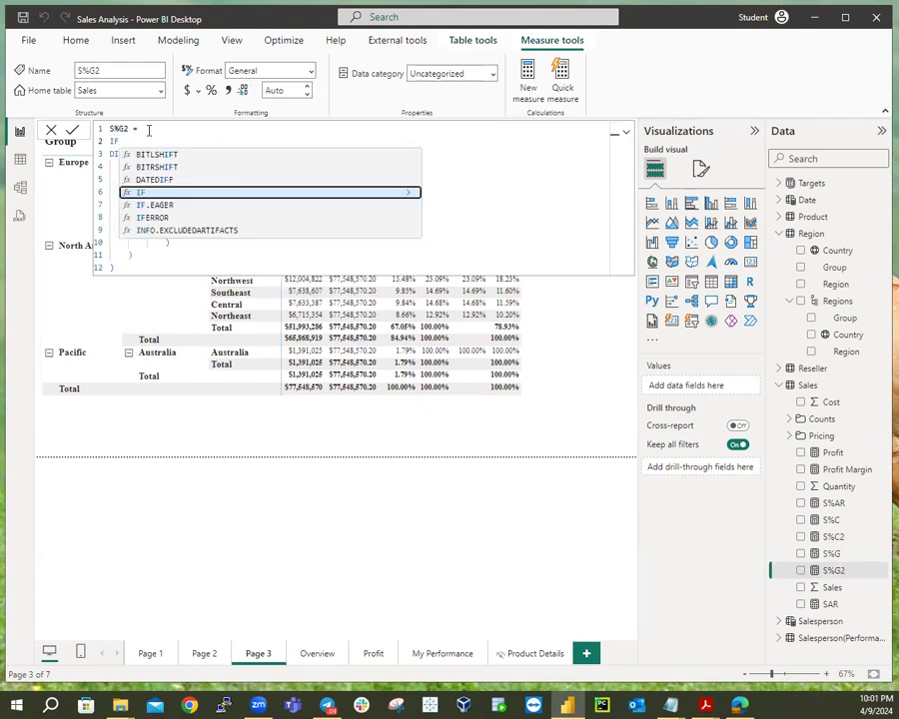
text( ()
key(Return)
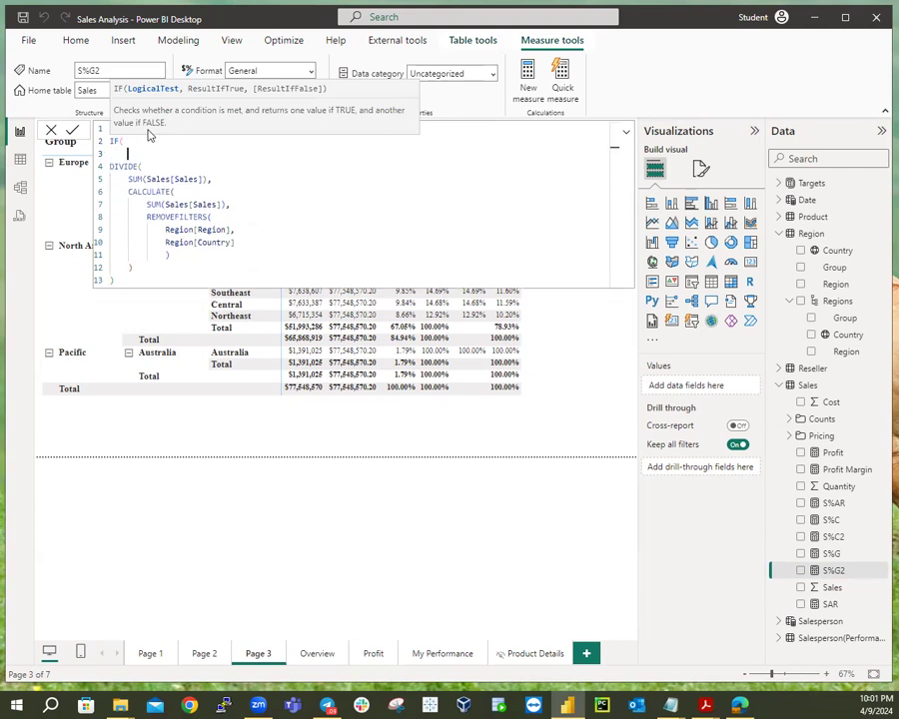
text(ISIN)
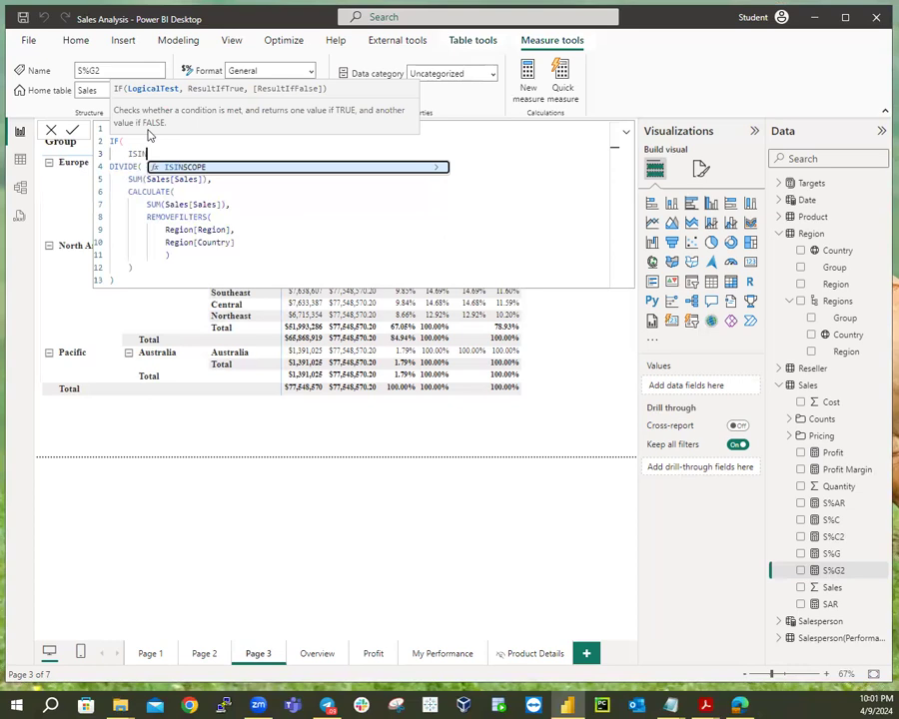
text(SCOPE)
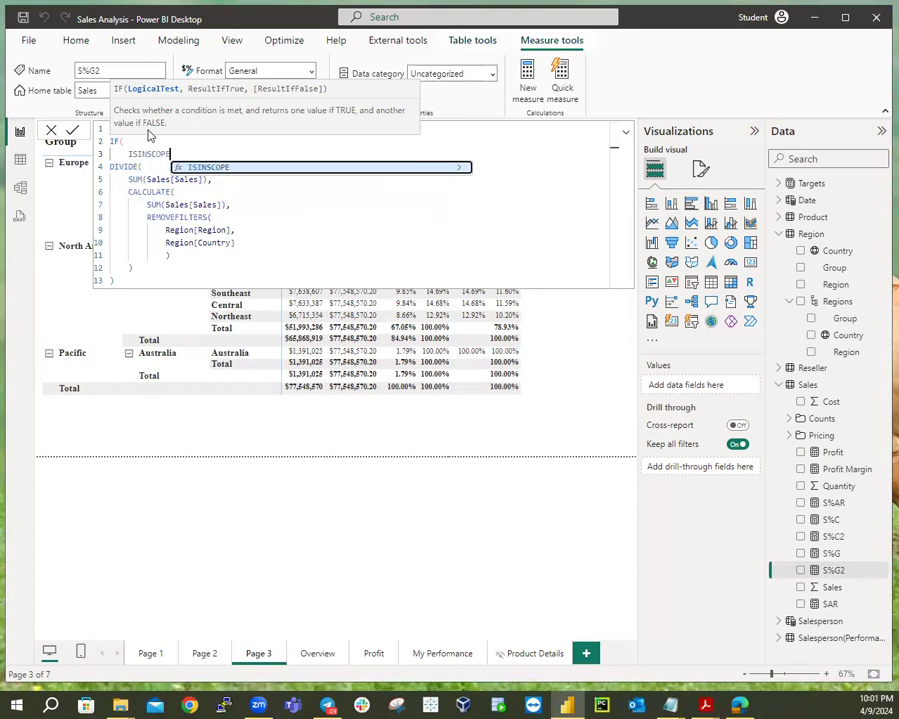
text(()
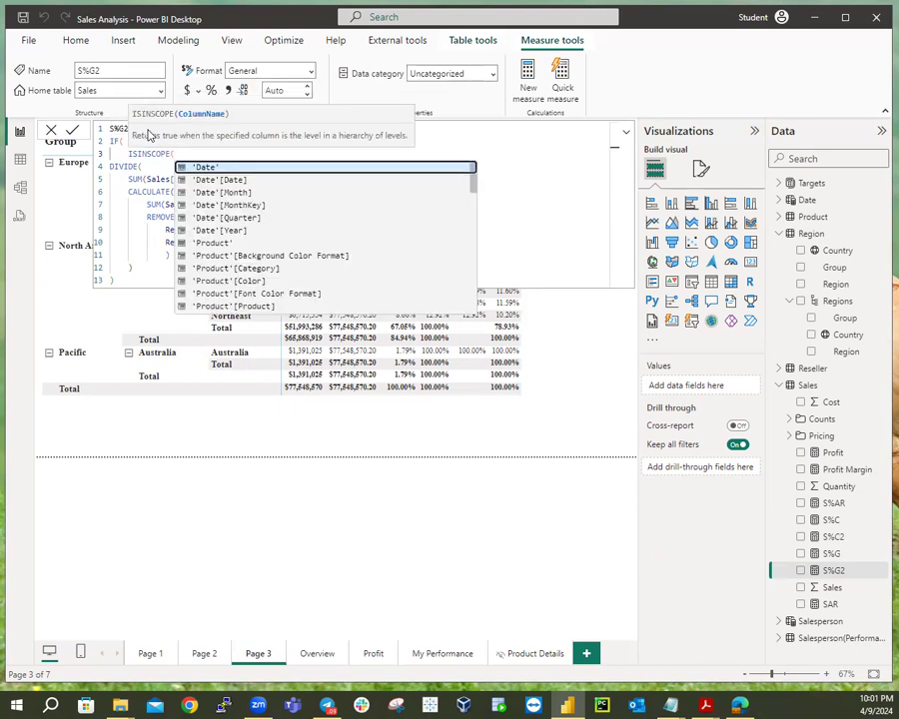
text(Region)
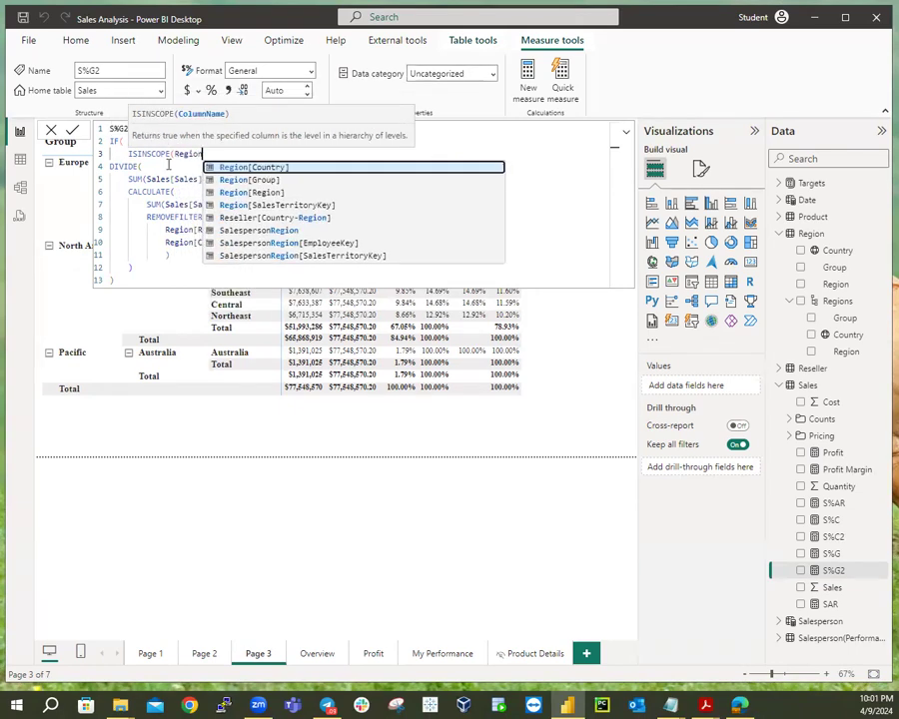
click(226, 191)
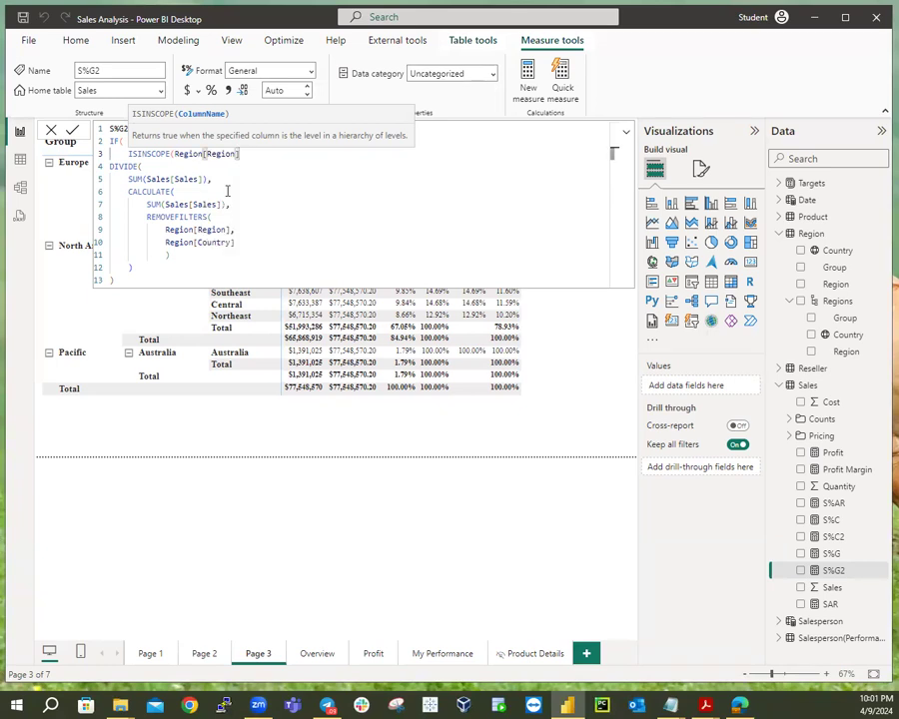
text())
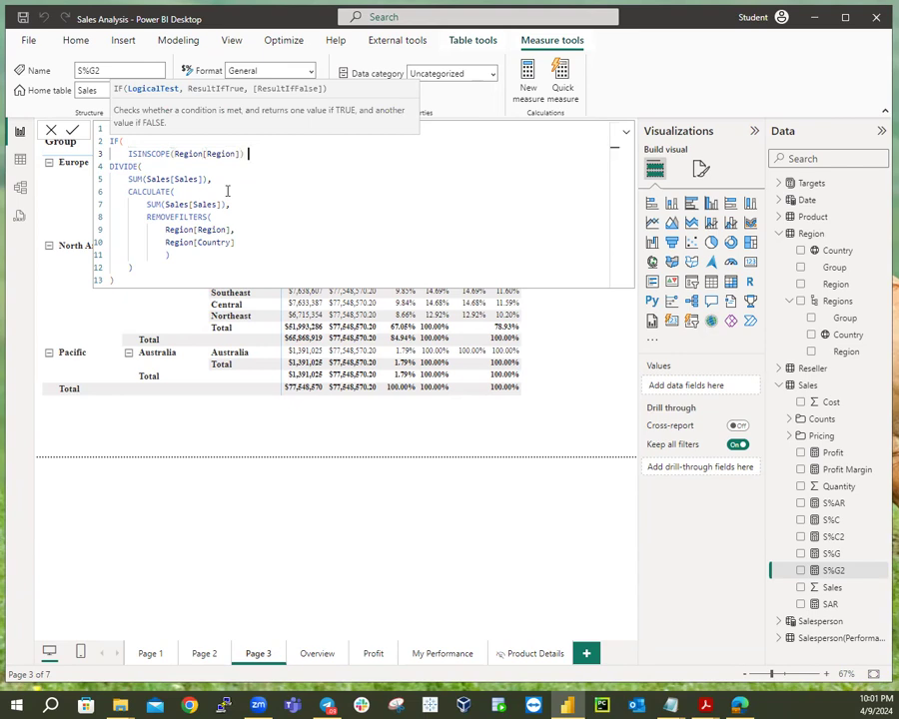
text( || )
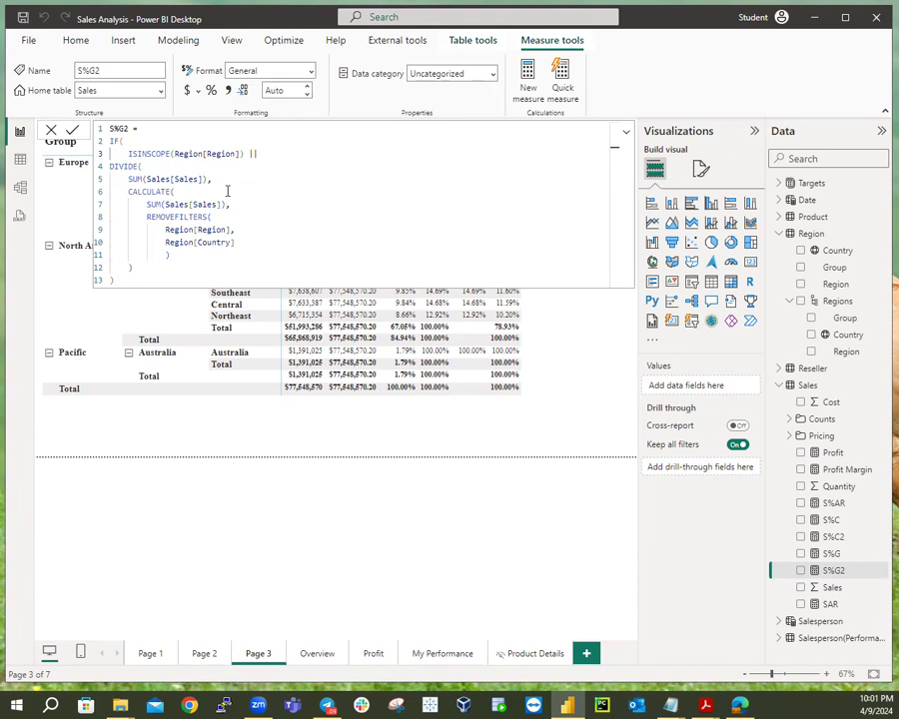
text(I)
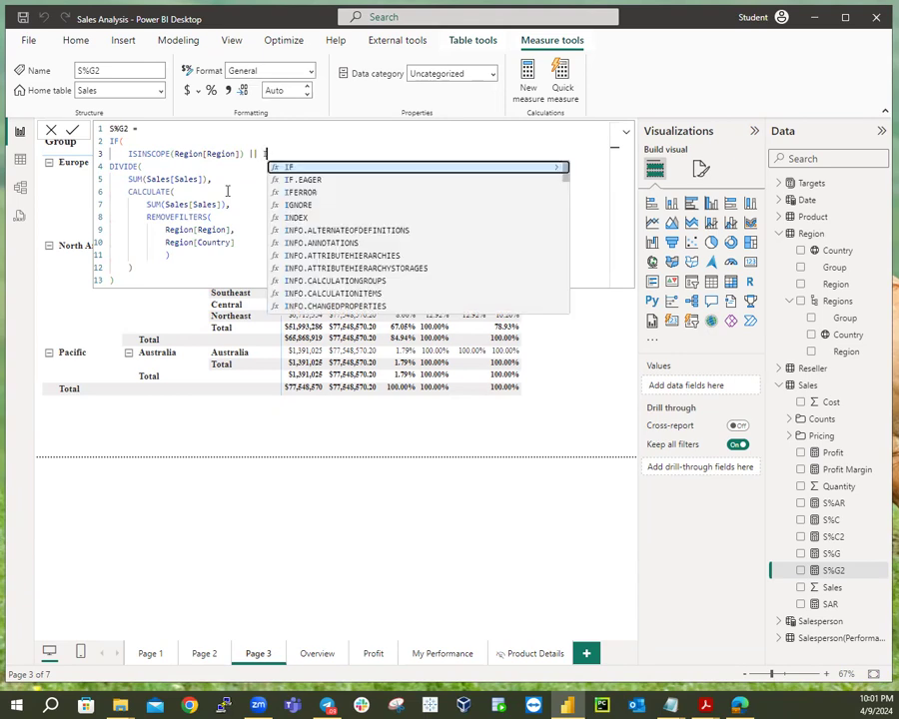
text(SINSCOPE)
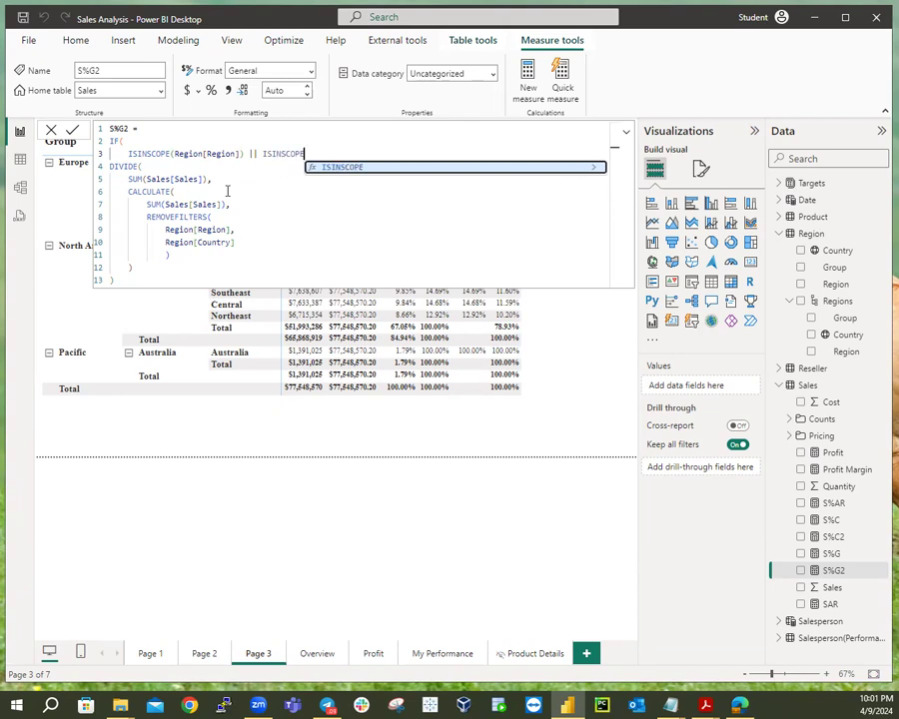
text(()
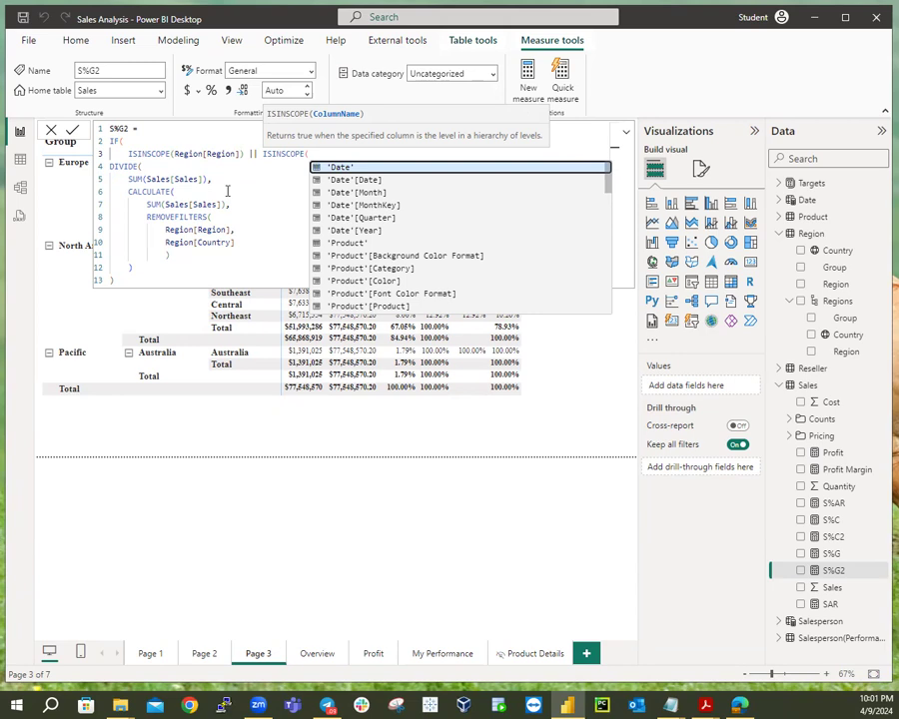
text(Re)
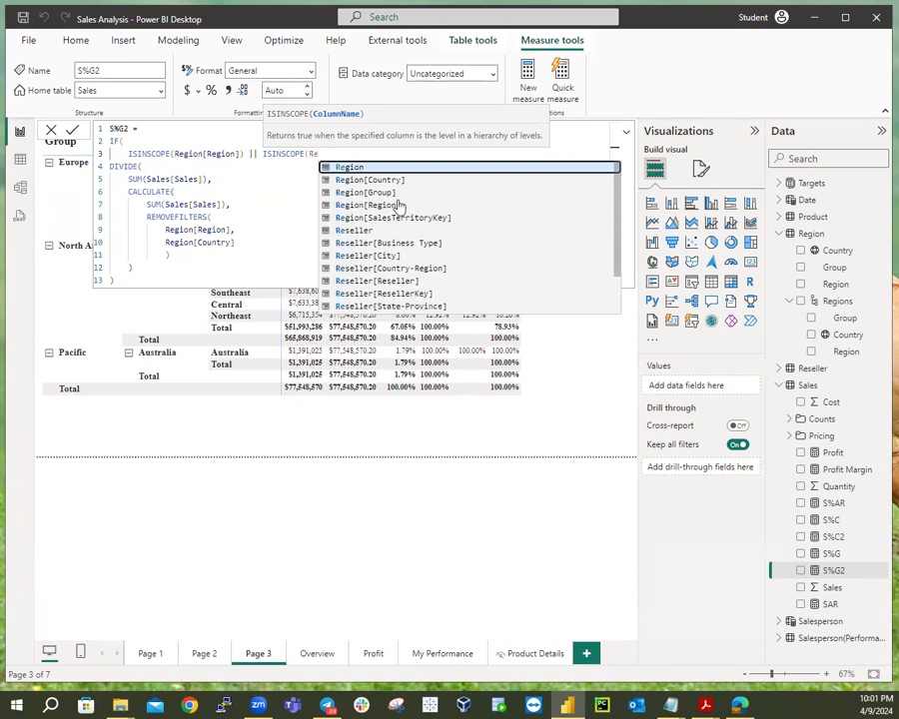
click(560, 180)
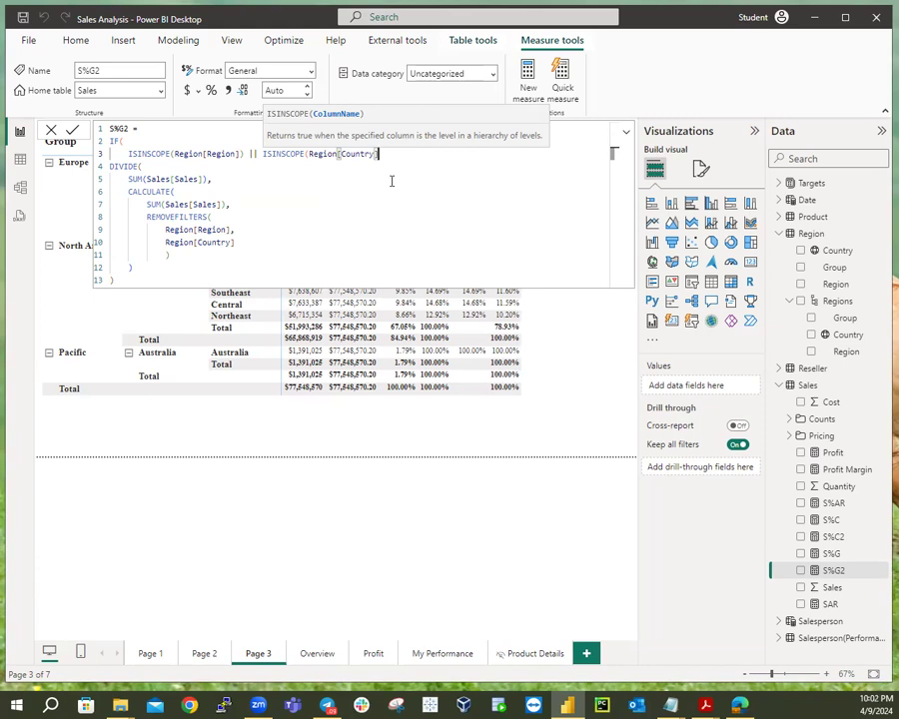
text())
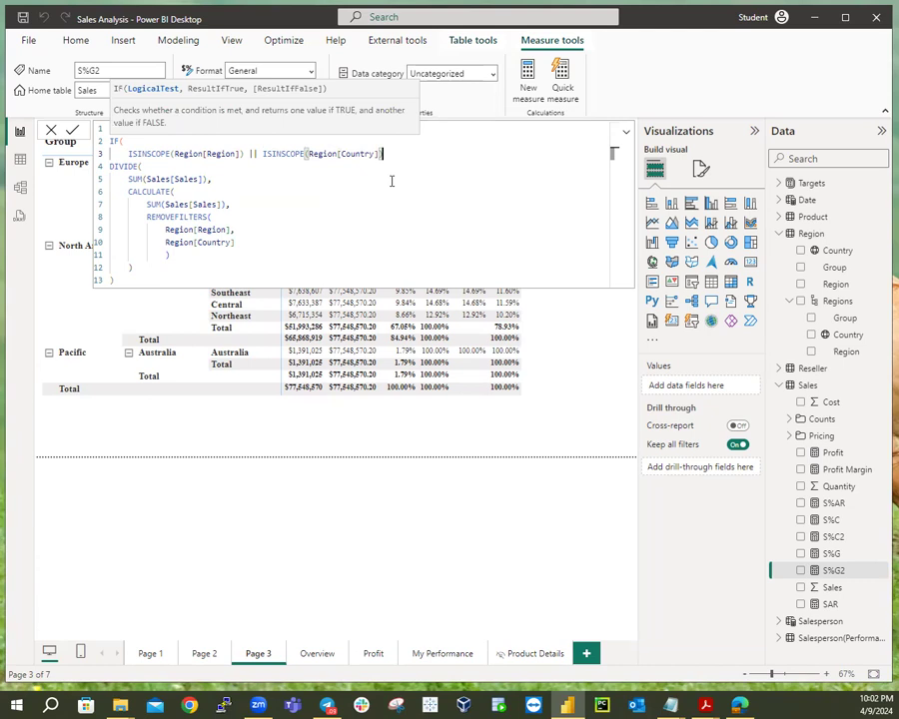
text(,)
Place the DIVIDE and its sales sum on separate lines under the scope condition.
key(shift+Return)
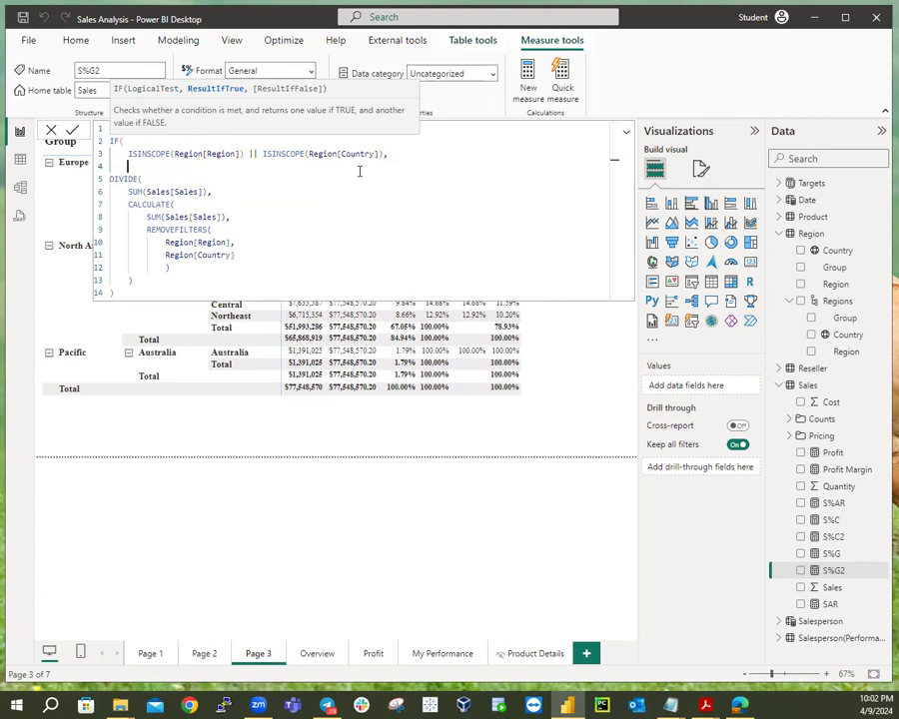
key(Delete)
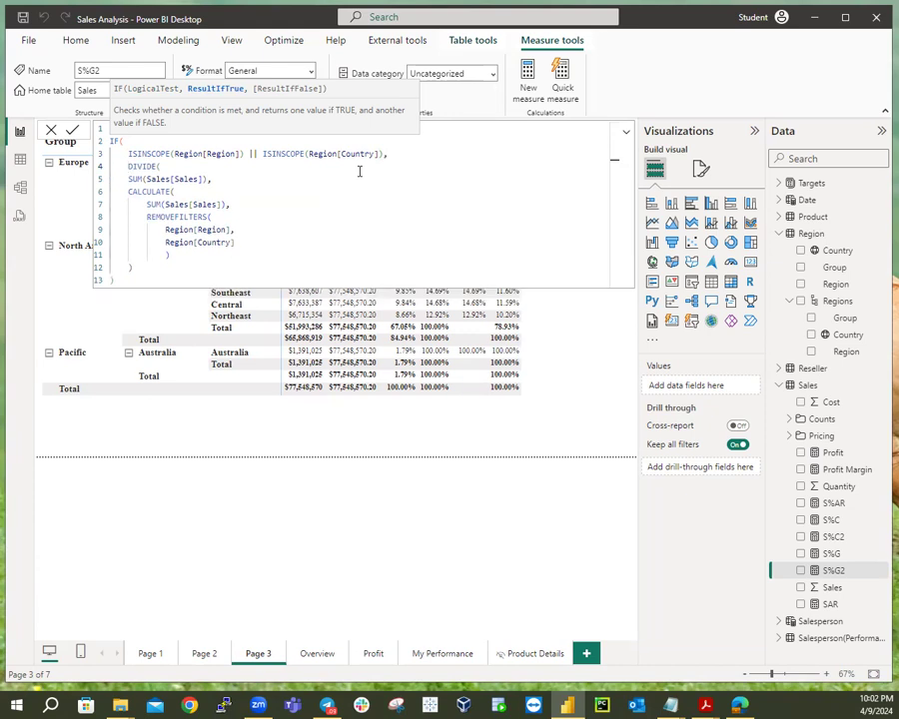
key(End)
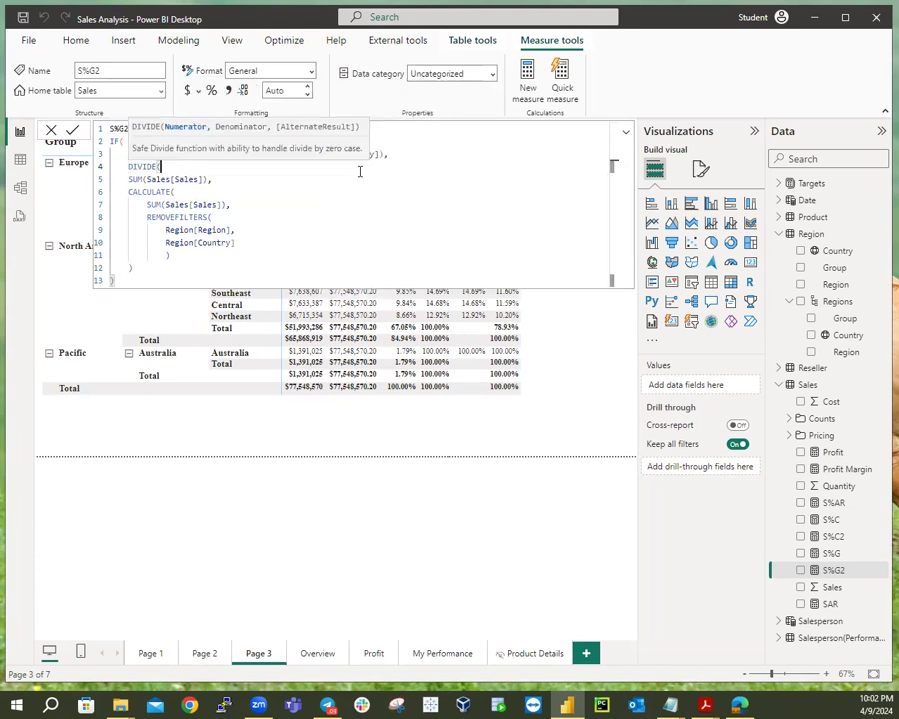
key(shift+Return)
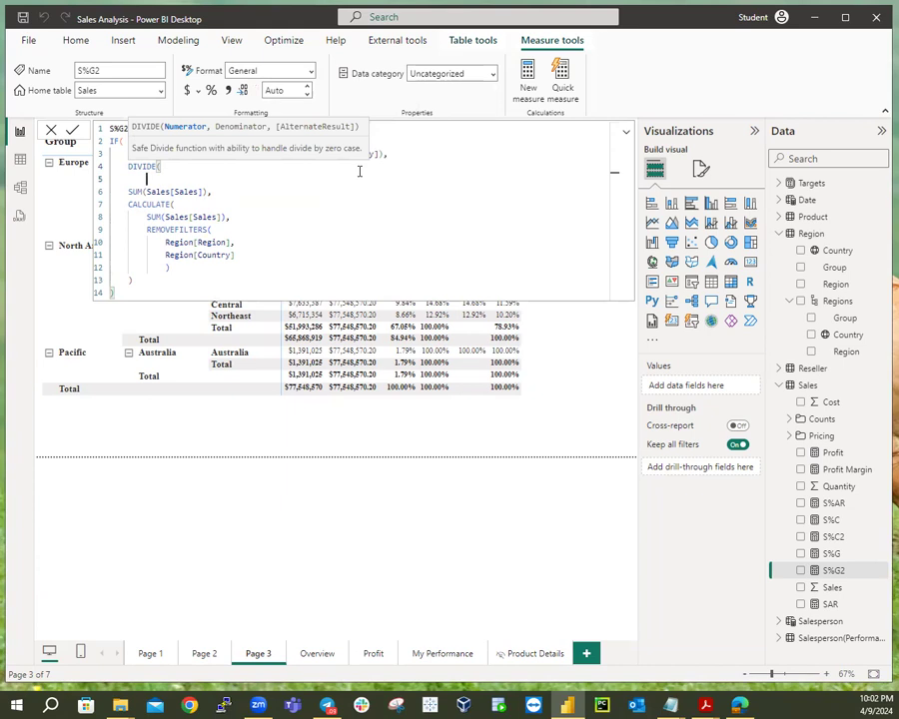
key(ctrl+Delete)
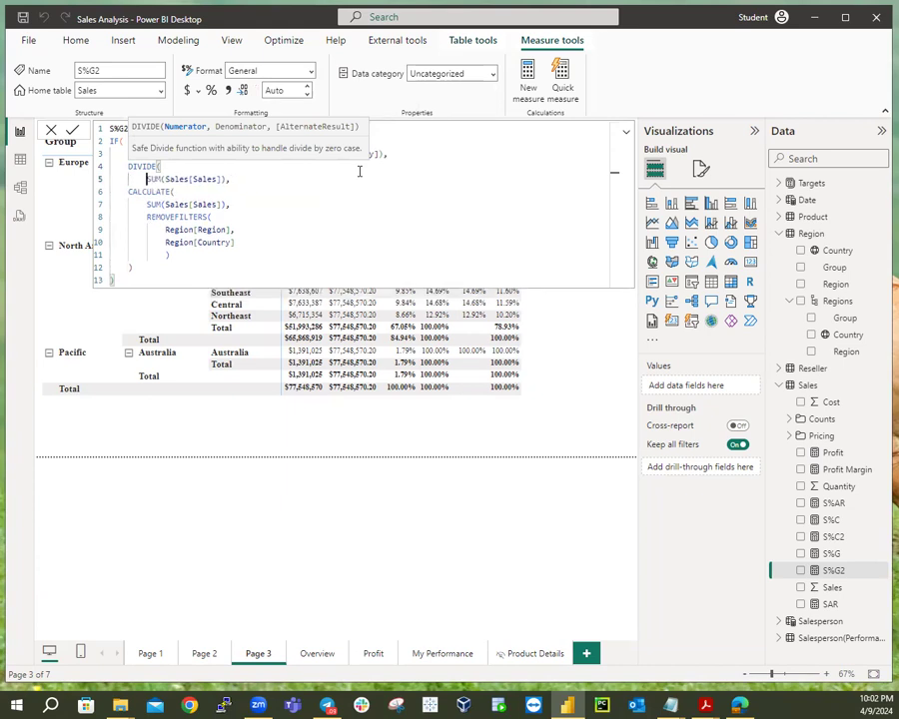
key(End)
key(Return)
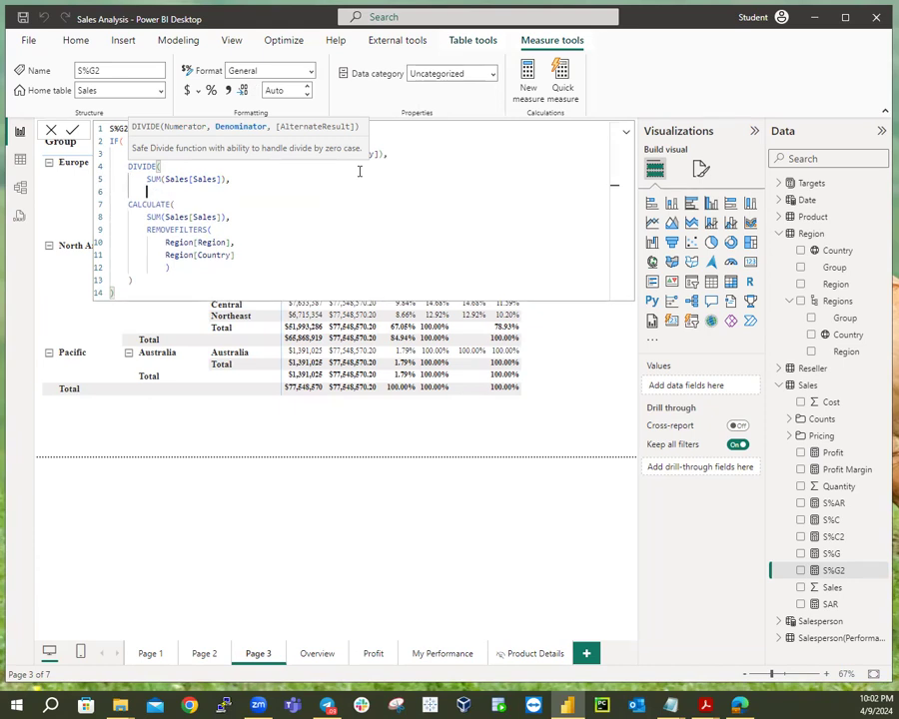
key(ctrl+Delete)
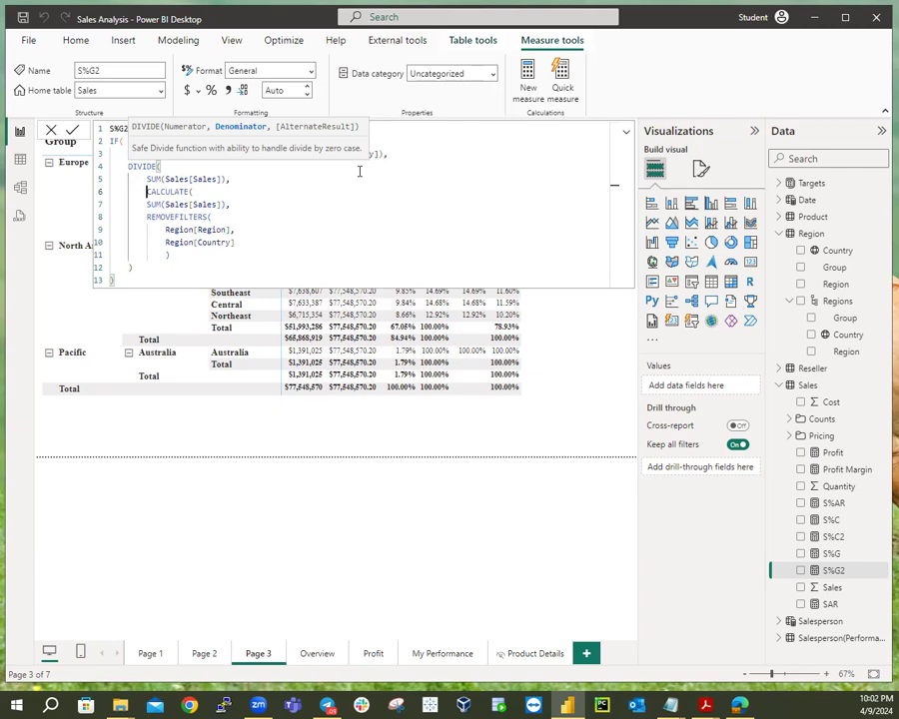
Lay out CALCULATE's inner sales sum and REMOVEFILTERS on their own indented lines.
key(Down)
key(Down)
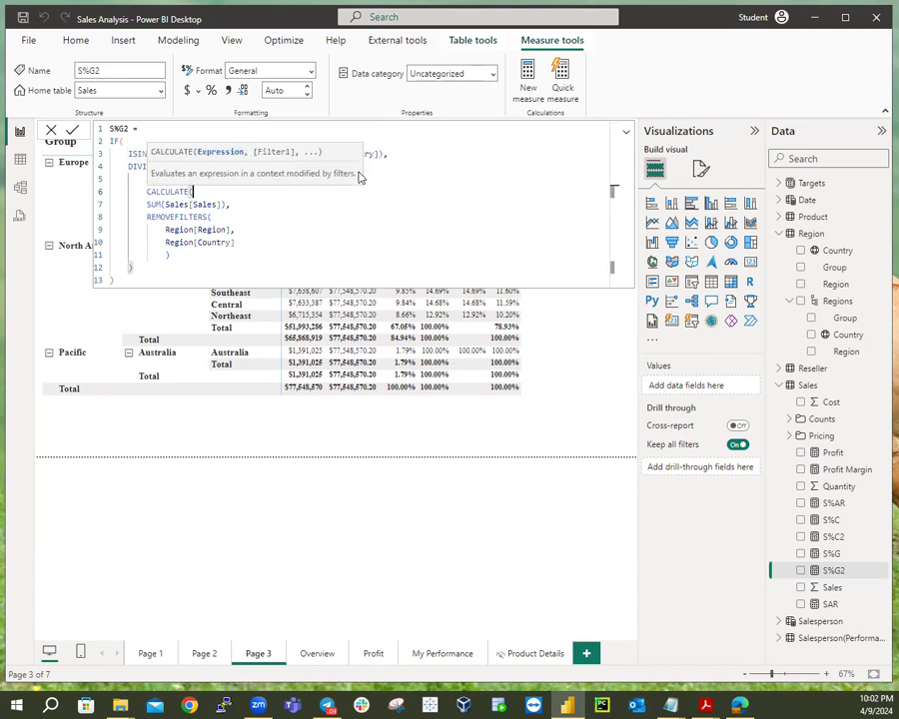
key(shift+Return)
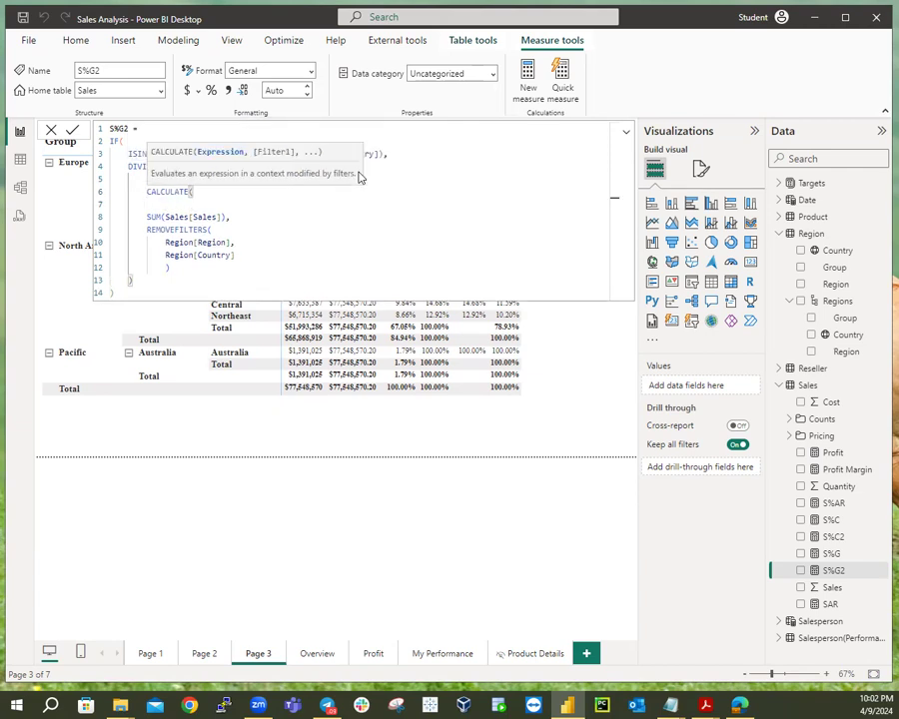
key(Delete)
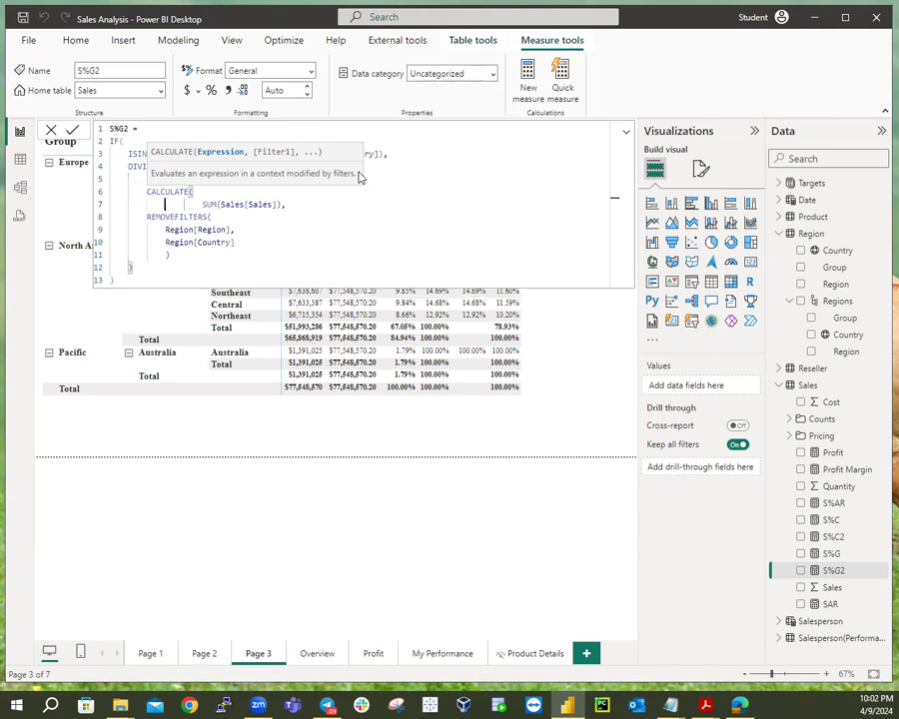
key(Delete)
key(Delete)
key(Delete)
key(Delete)
key(Delete)
key(Delete)
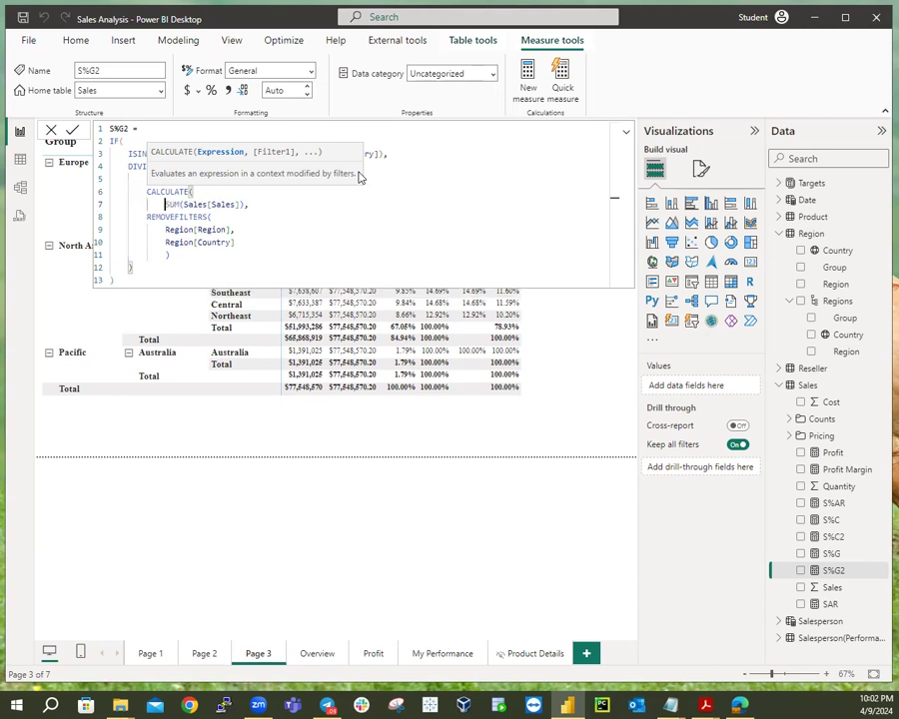
key(End)
key(Return)
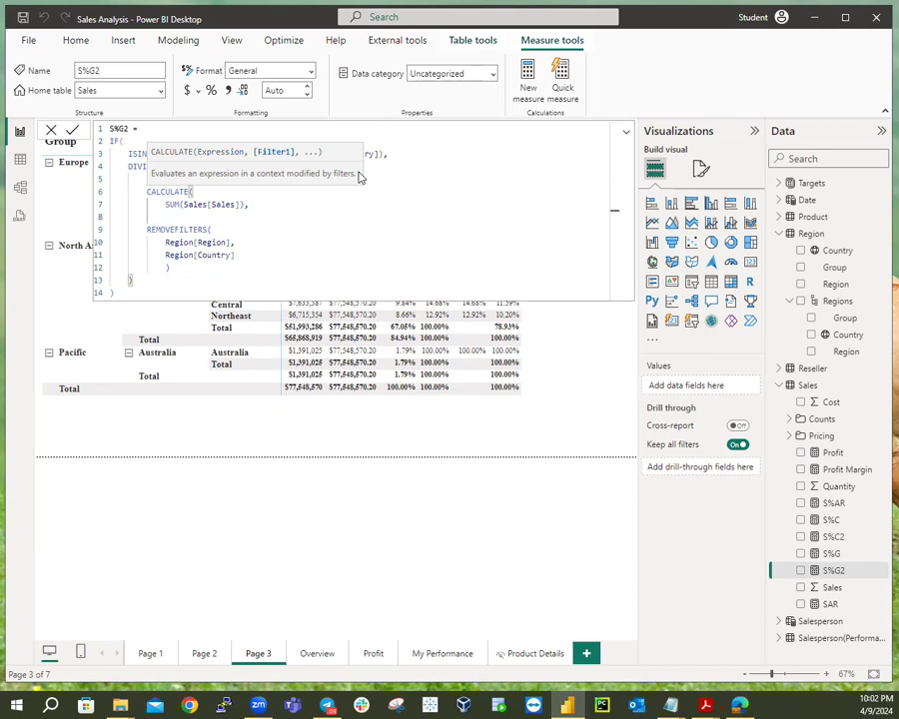
key(Delete)
key(Delete)
key(Delete)
key(Delete)
key(Delete)
key(Delete)
key(Delete)
key(Delete)
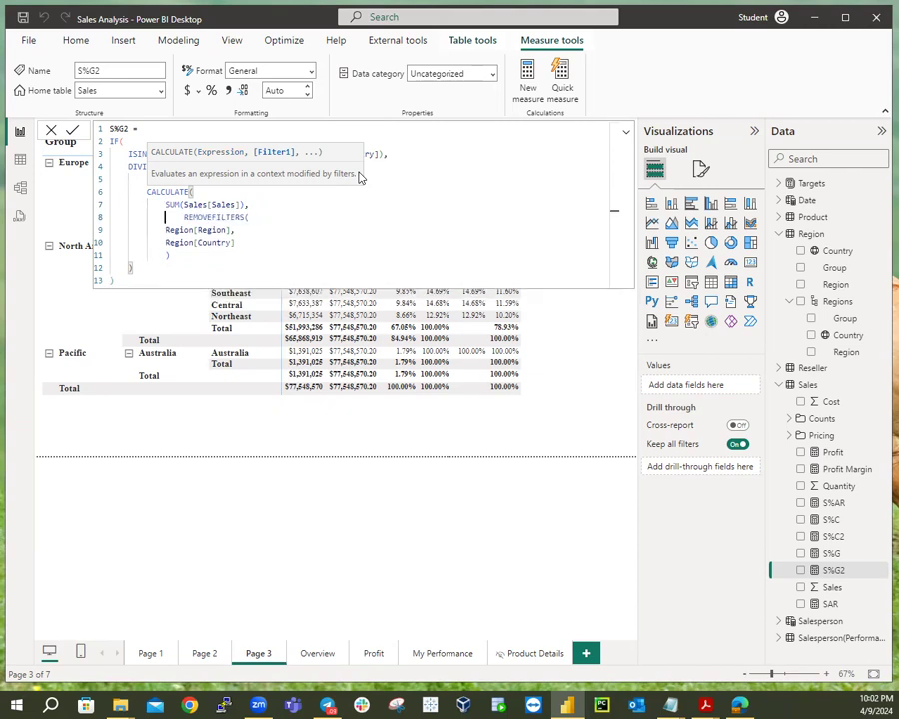
key(Delete)
Add the missing closing brackets and commit the updated S%G2 formula.
click(453, 182)
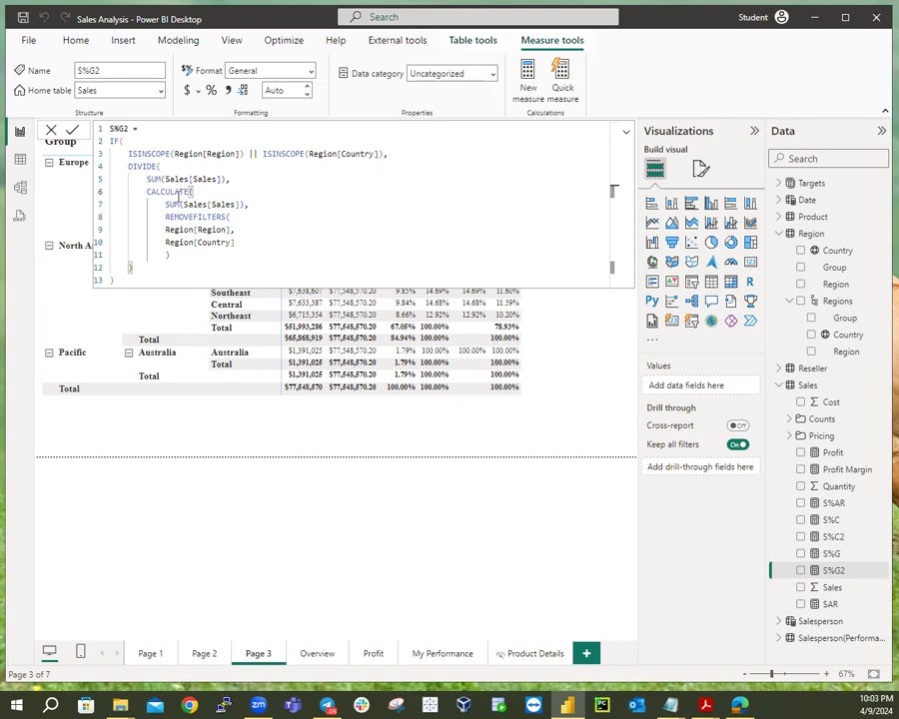
click(238, 205)
text())
click(240, 218)
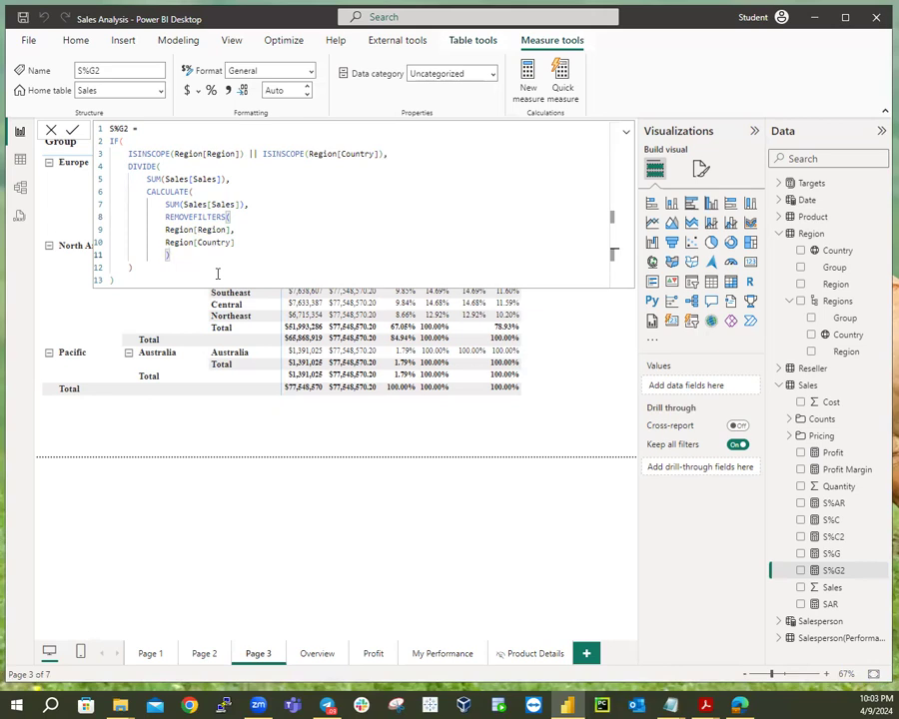
key(Return)
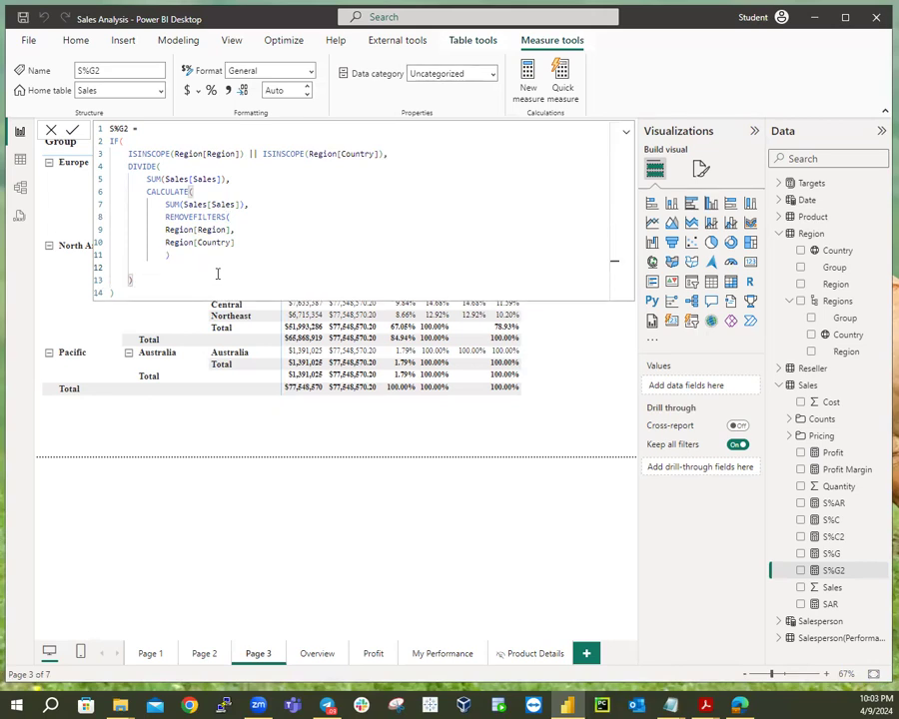
text())
key(Down)
key(Down)
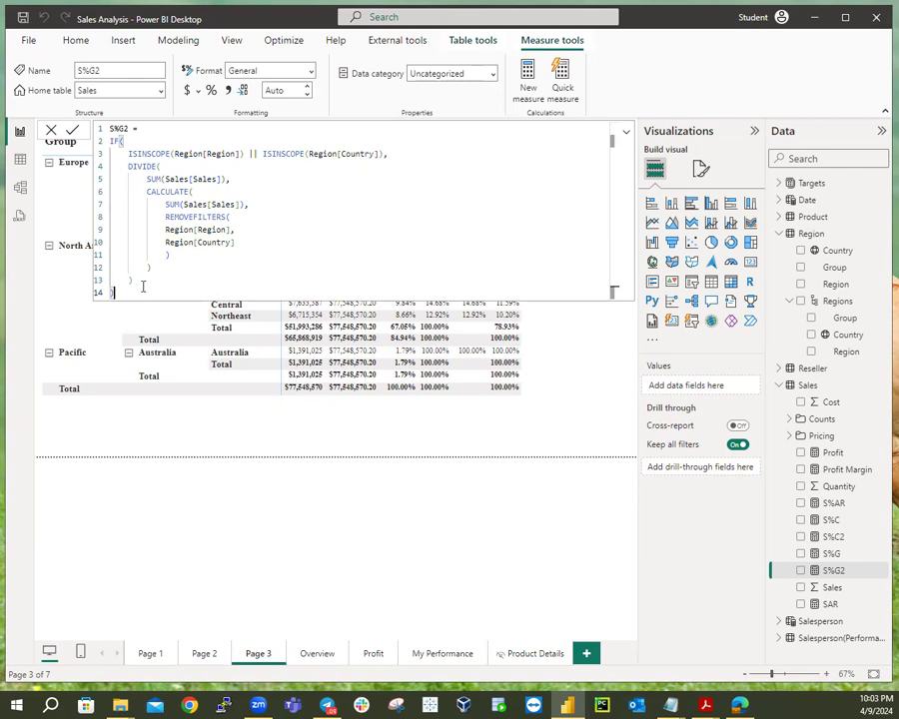
key(Return)
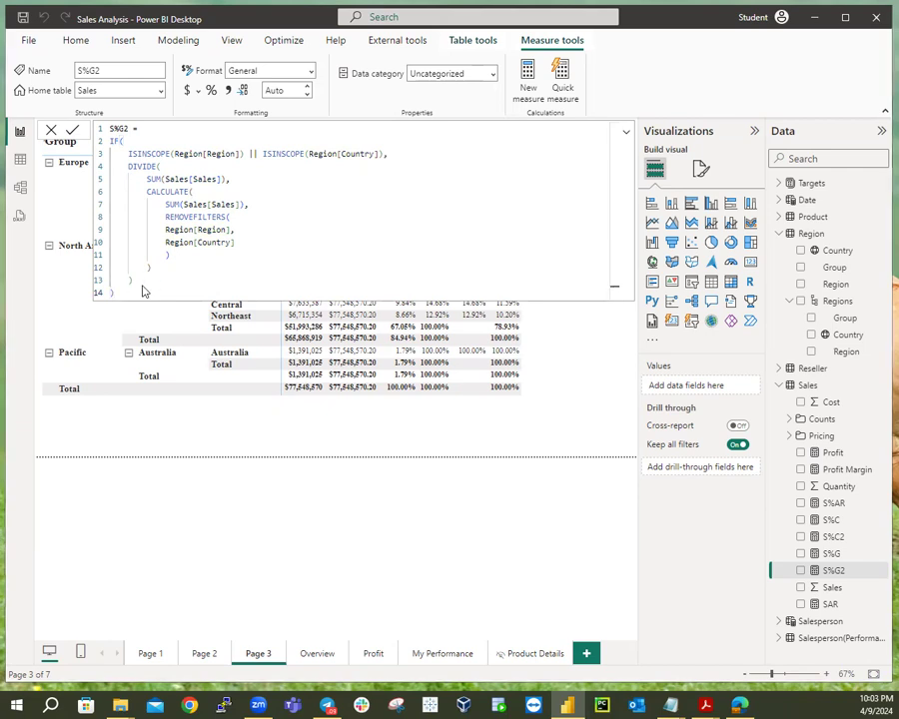
Add S%G2 as a column in the Page 3 matrix, deleting the accidental standalone chart.
click(557, 457)
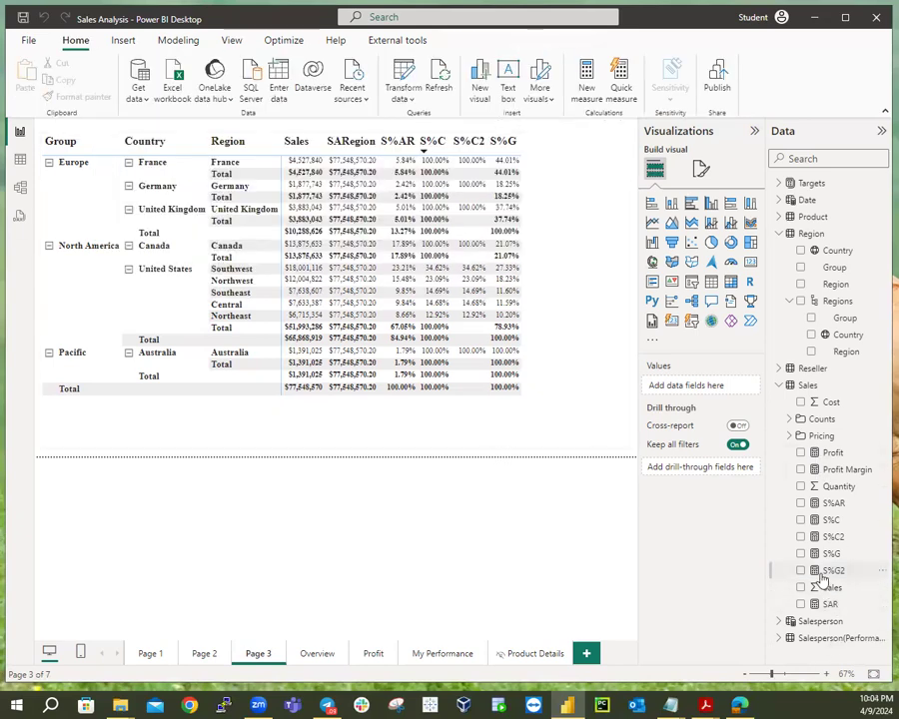
click(799, 571)
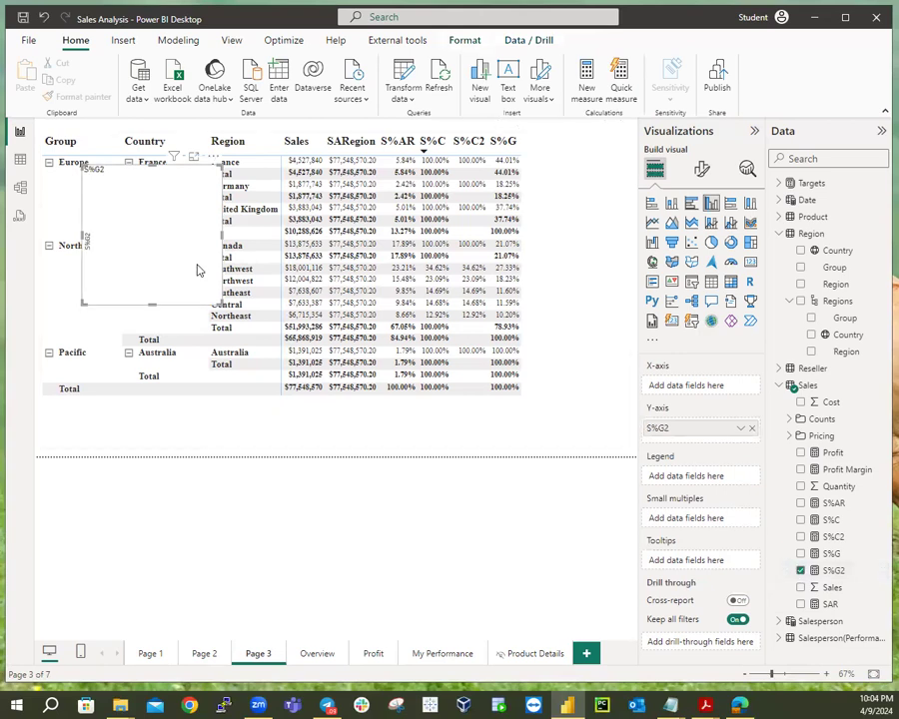
key(Delete)
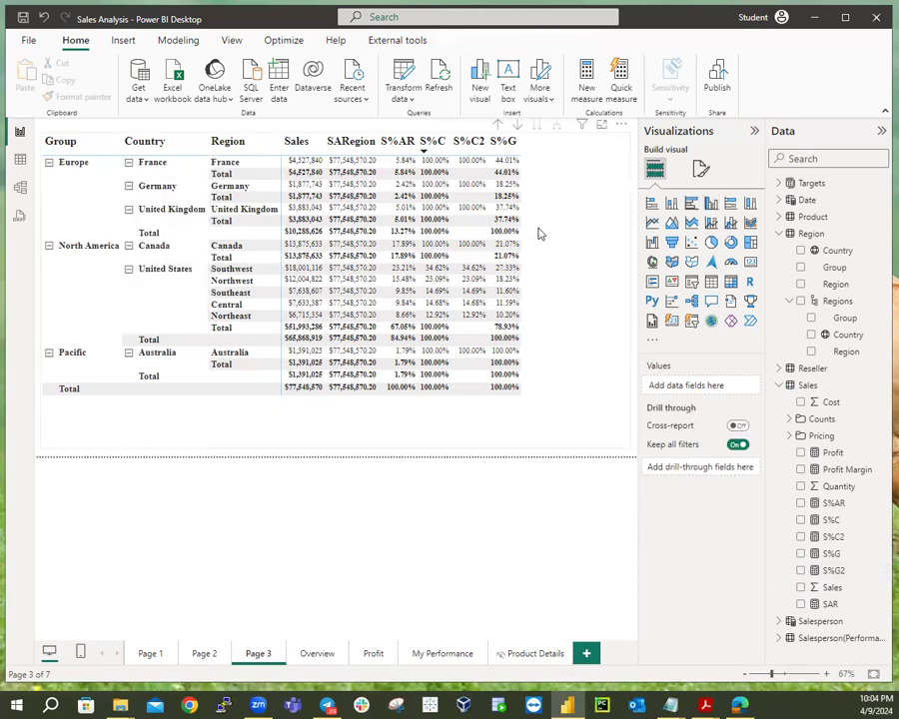
click(538, 233)
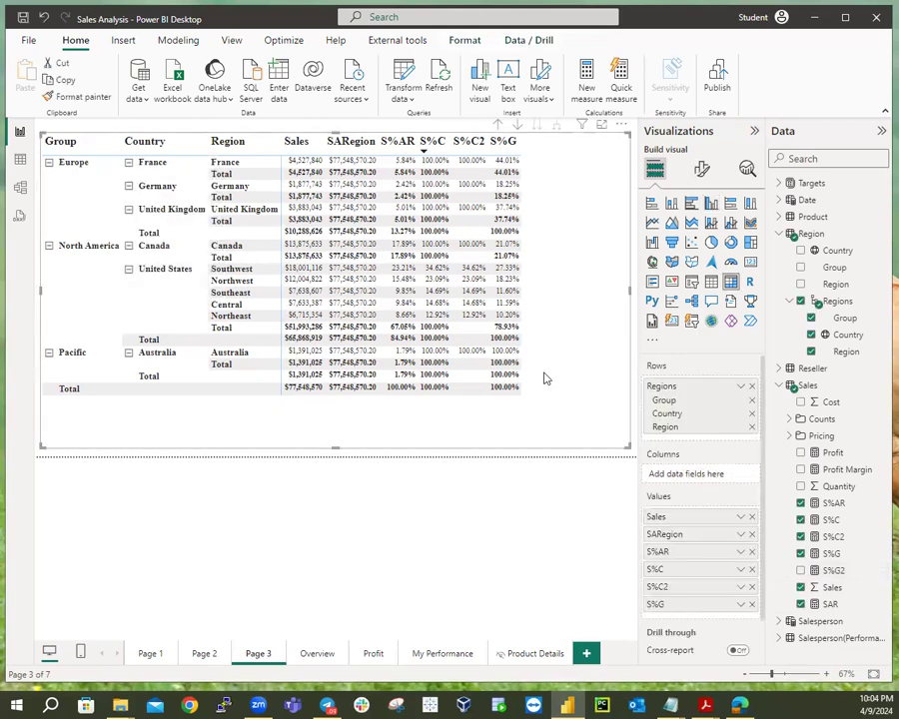
click(800, 571)
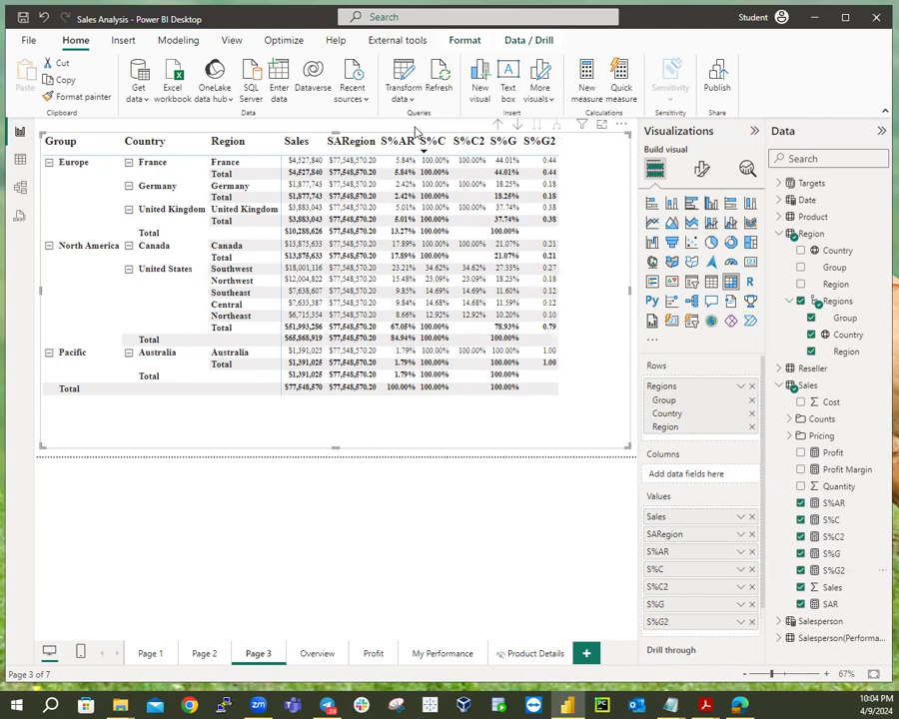
click(834, 572)
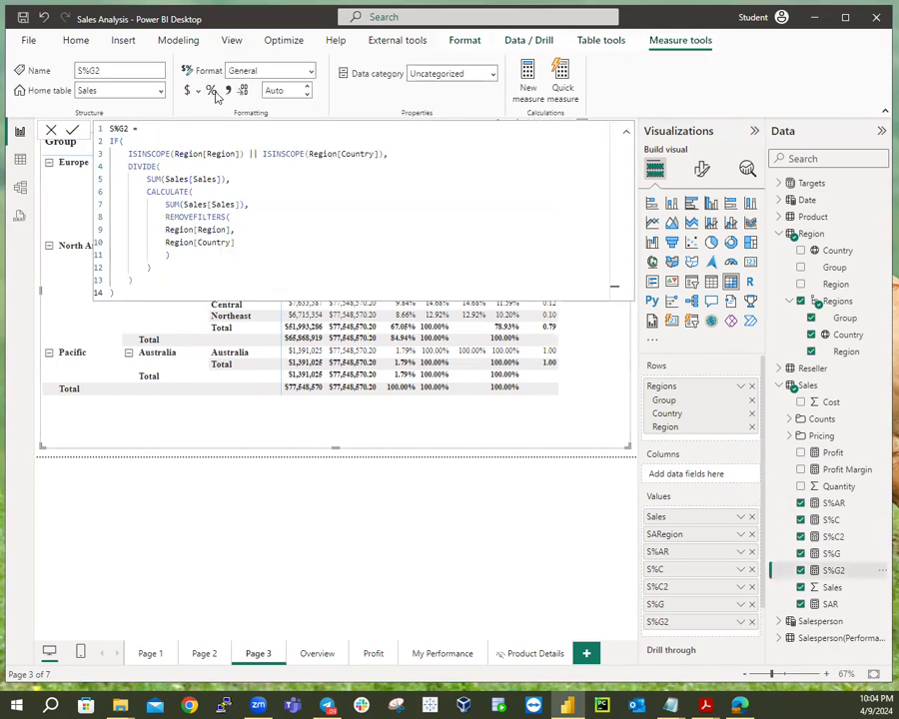
Format S%G2 as a two-decimal percentage, then switch to Model view.
click(212, 91)
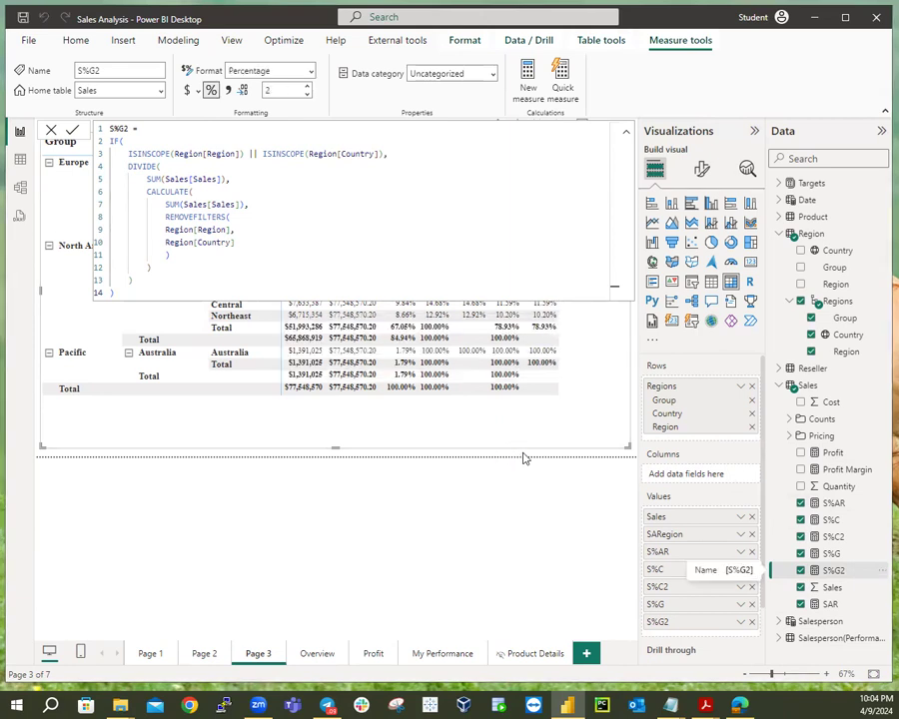
click(524, 459)
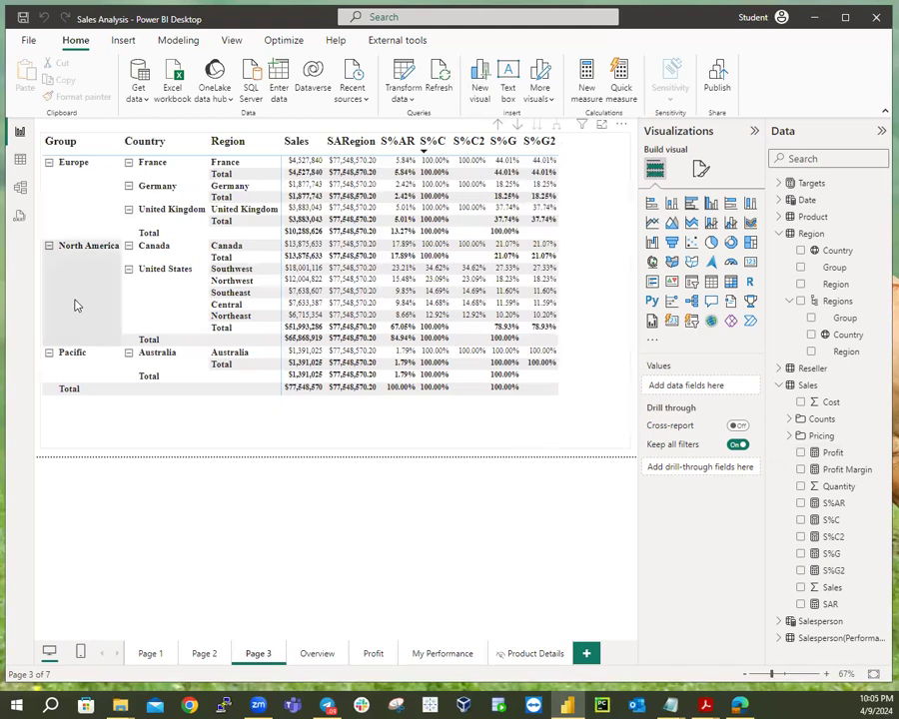
click(20, 190)
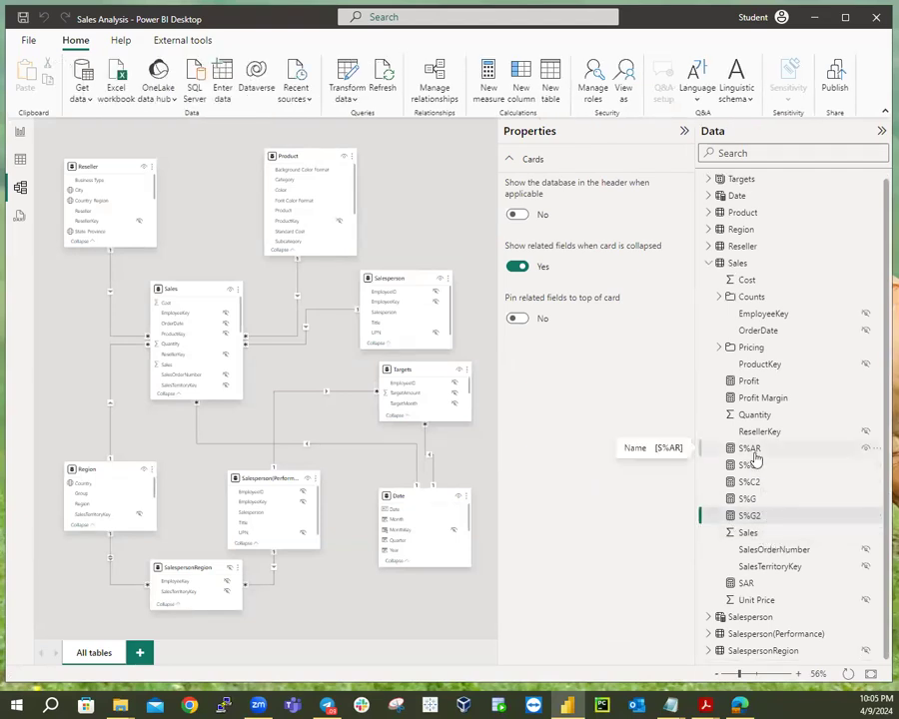
Put S%AR, S%C, S%C2, S%G and S%G2 into a Ratios display folder.
click(751, 450)
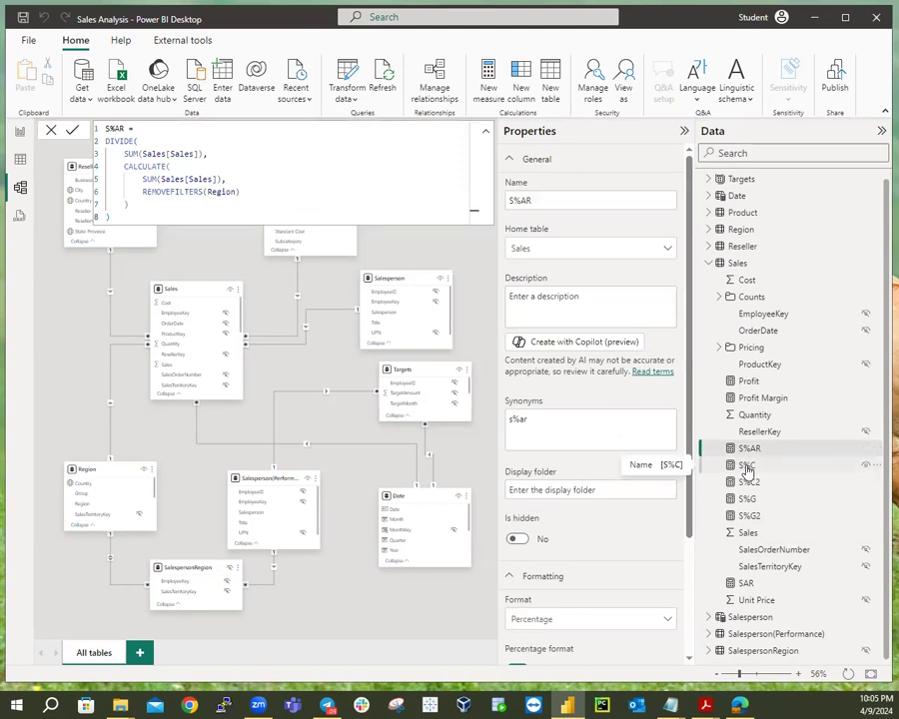
ctrl+click(747, 467)
ctrl+click(752, 483)
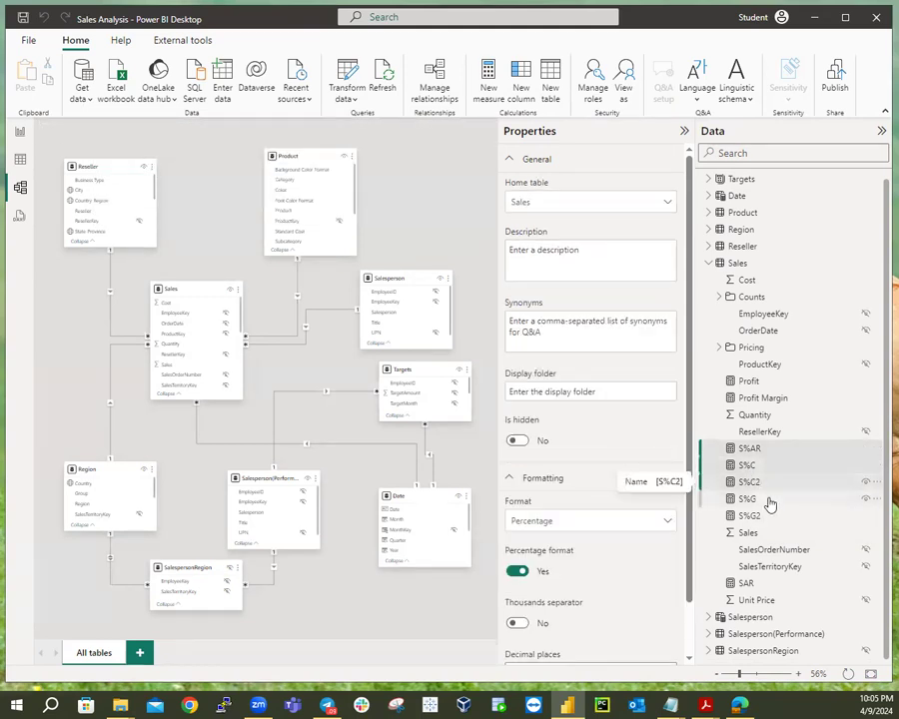
ctrl+click(751, 500)
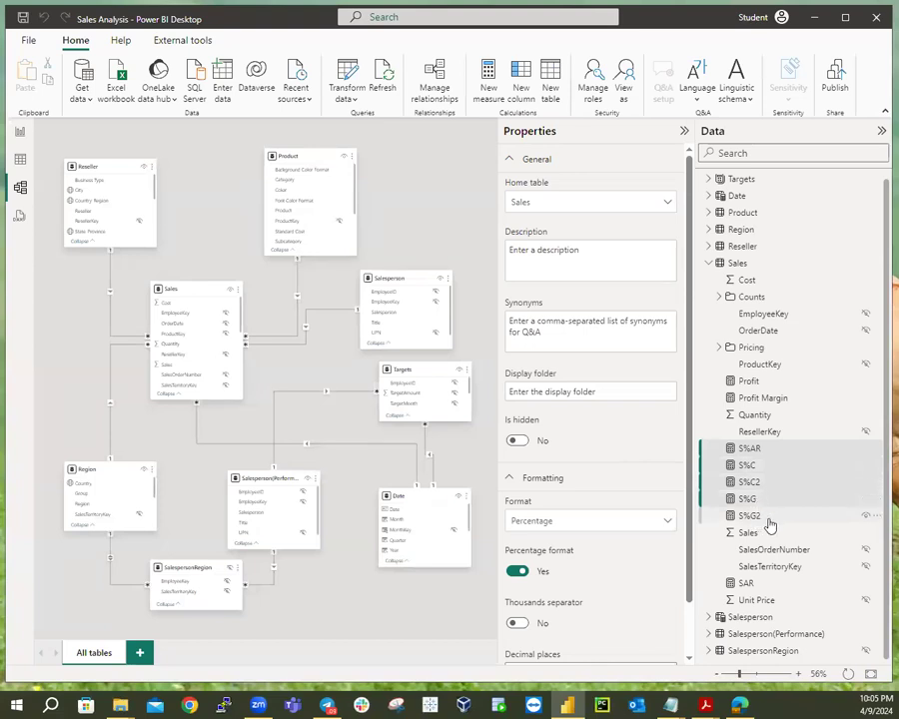
ctrl+click(769, 520)
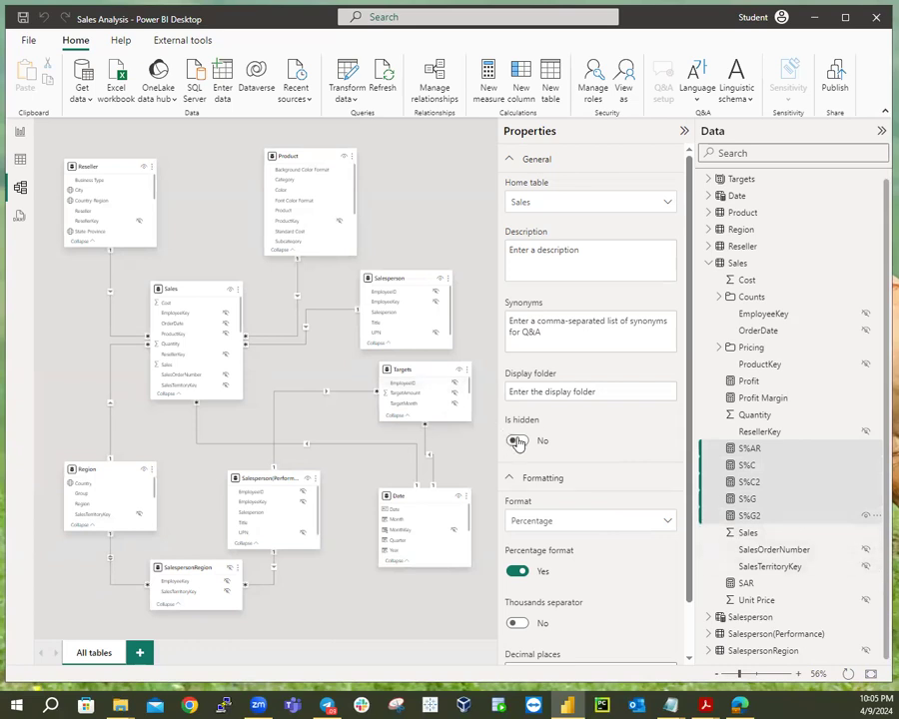
click(600, 391)
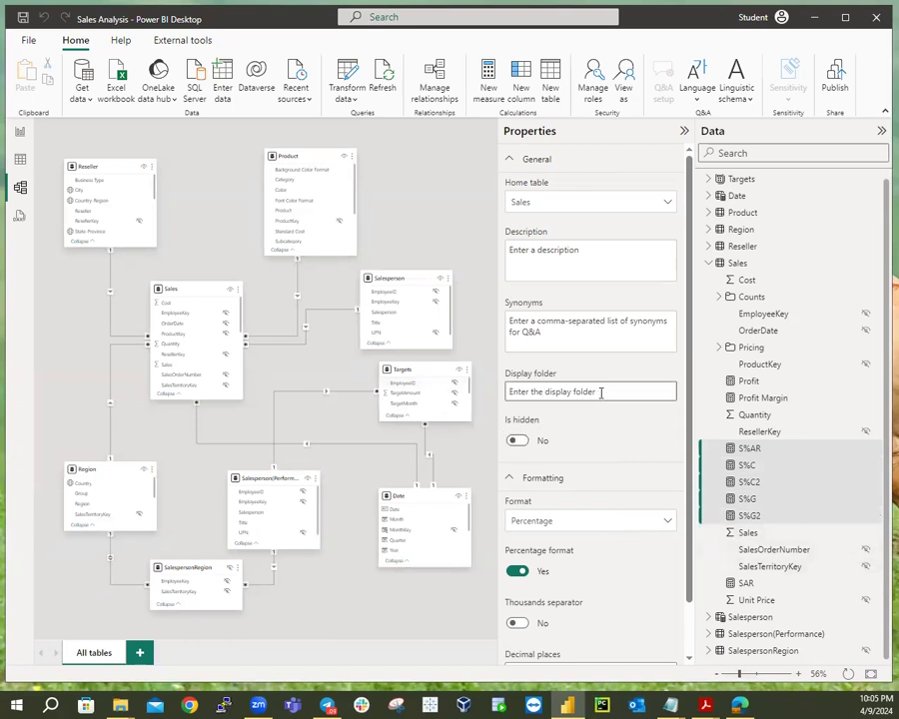
text(Ratios)
key(Return)
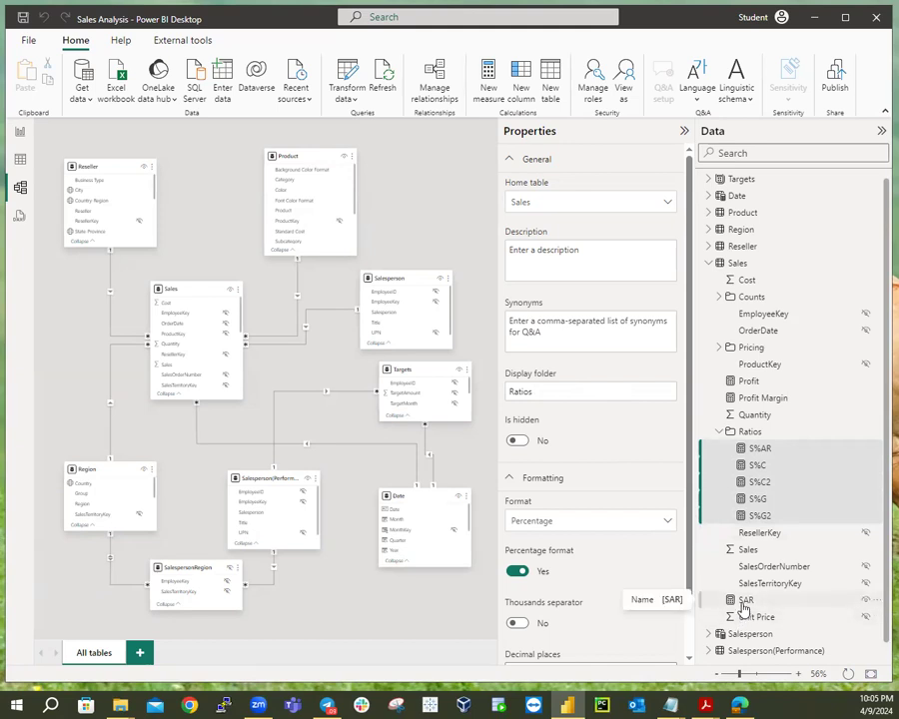
Clear the display folder name for those five measures again.
click(565, 398)
key(BackSpace)
key(BackSpace)
key(BackSpace)
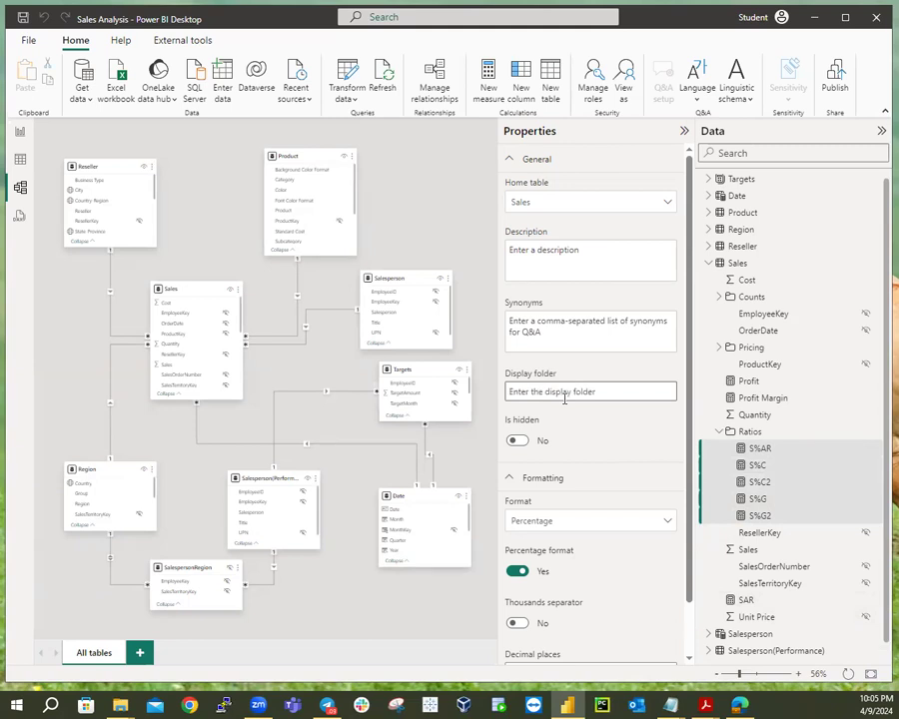
key(Return)
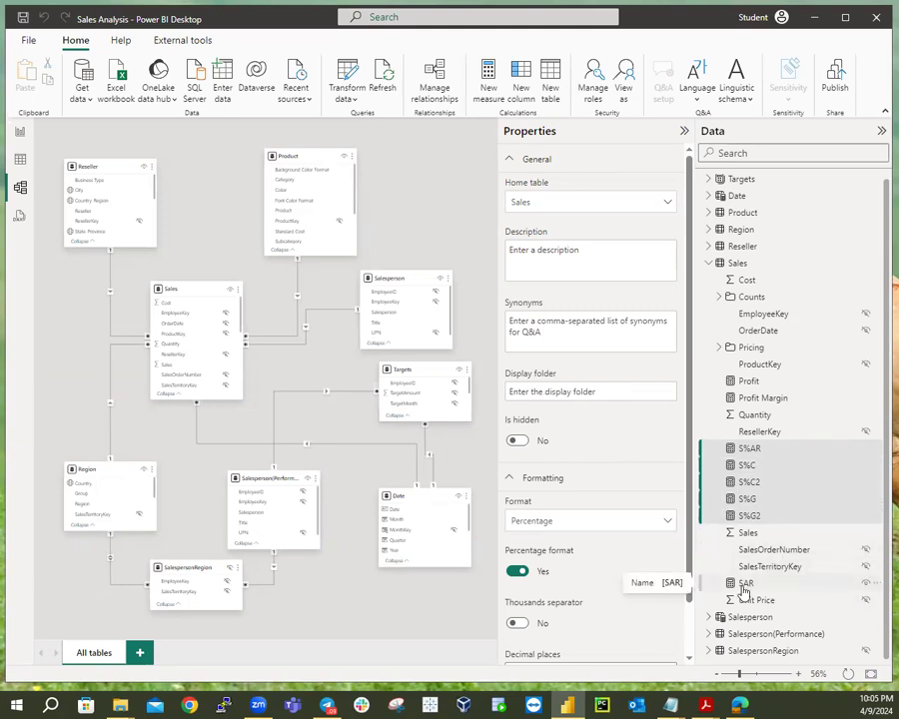
Add SAR to the selection and apply the Ratios display folder to all six measures.
ctrl+click(743, 588)
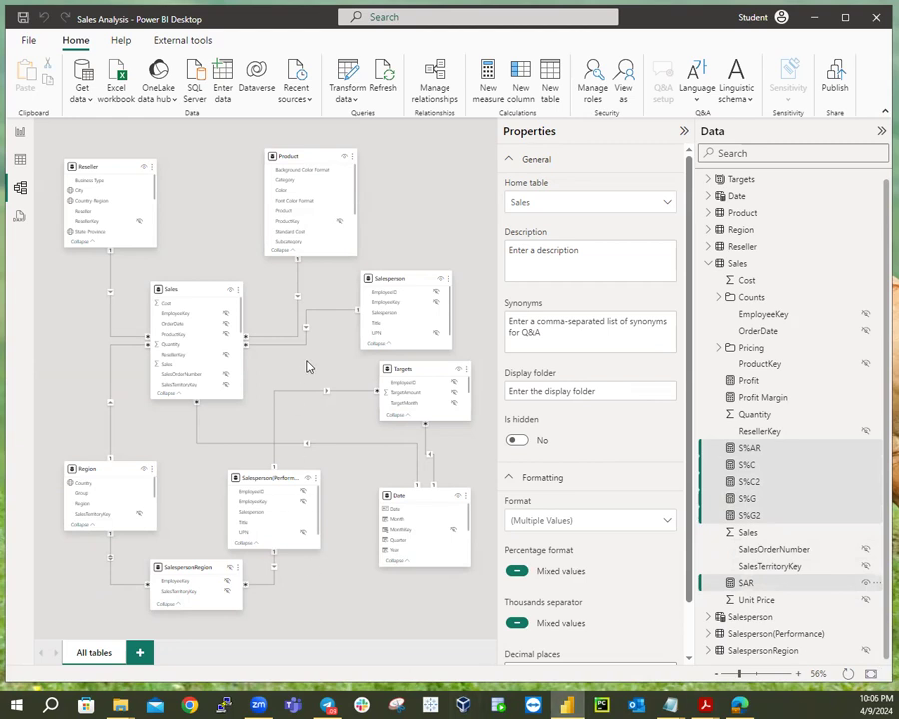
click(606, 393)
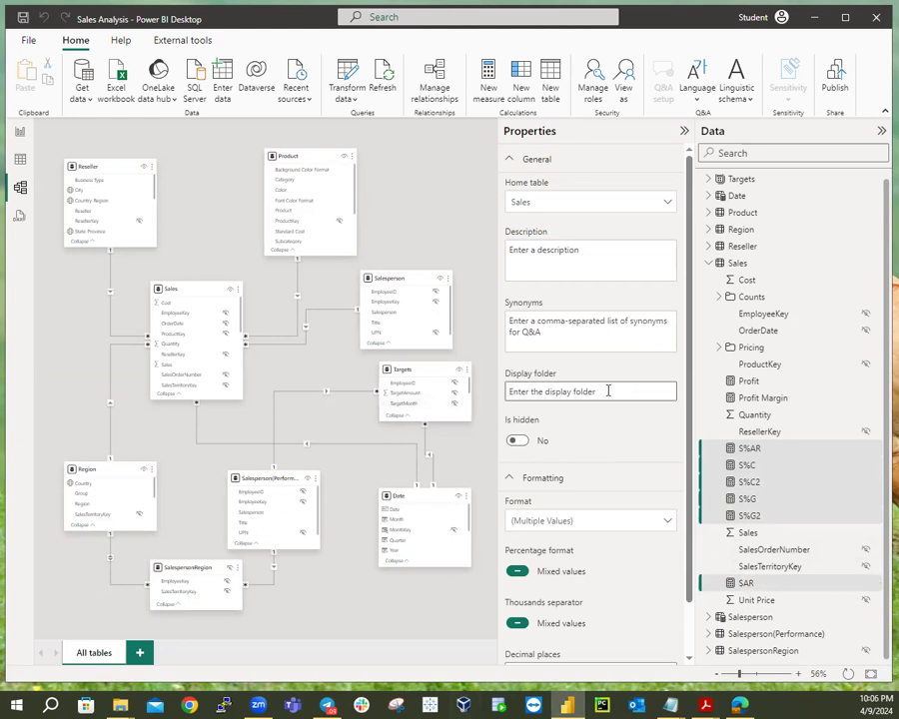
text(Ratios)
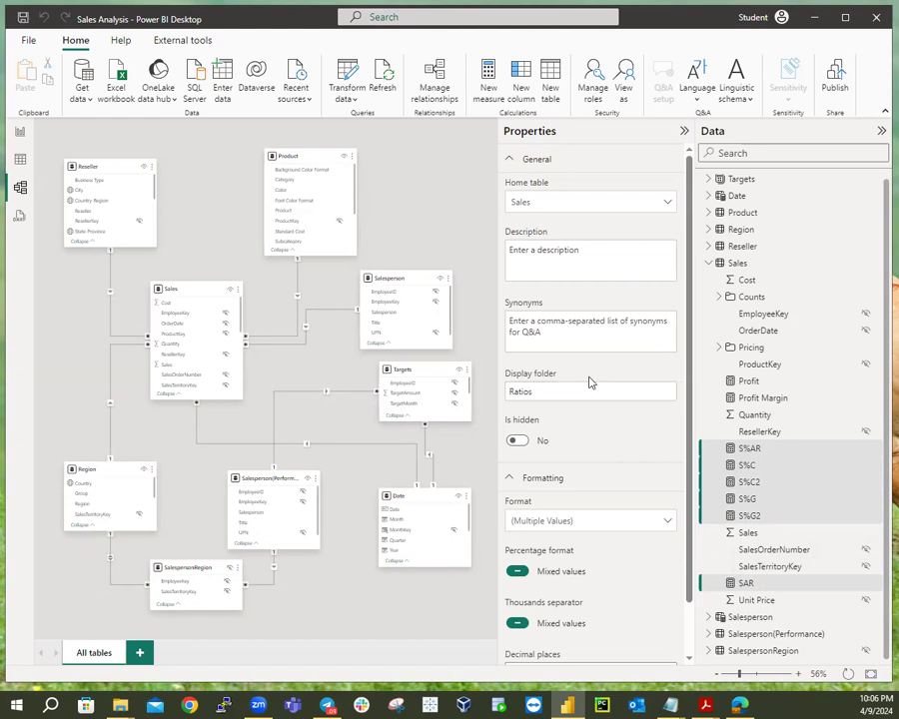
key(Return)
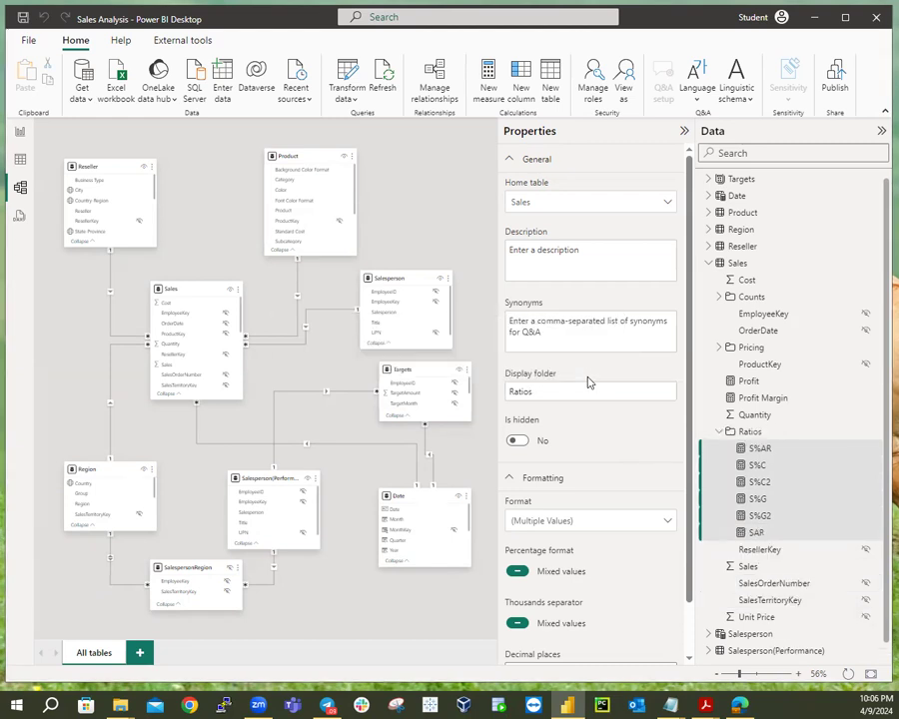
Confirm SAR is grouped with the ratio measures and return to the Report view.
ctrl+click(760, 531)
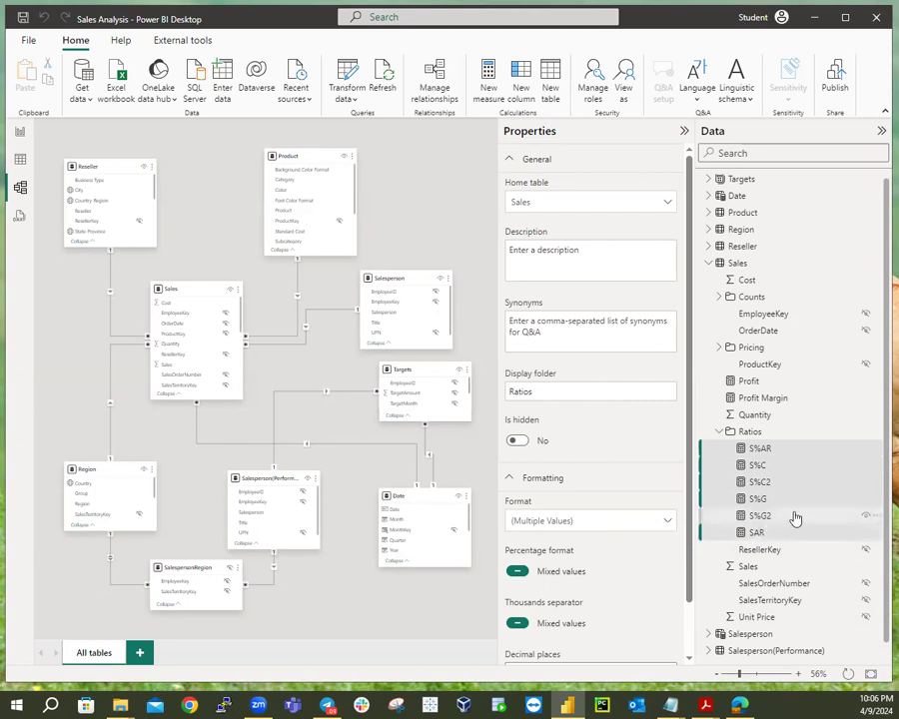
scroll(798, 514, down, 1)
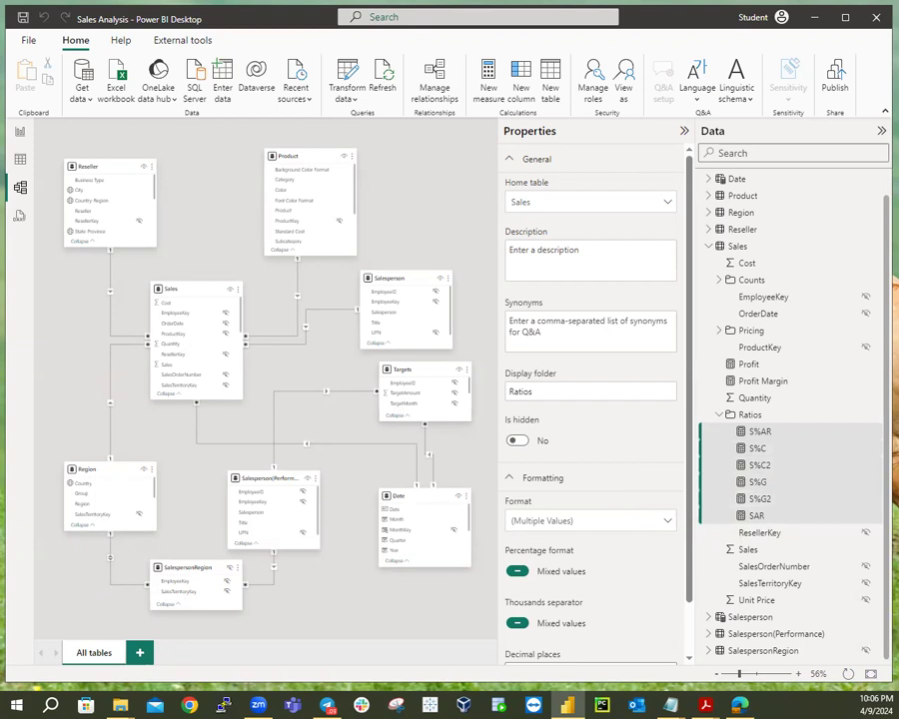
click(20, 139)
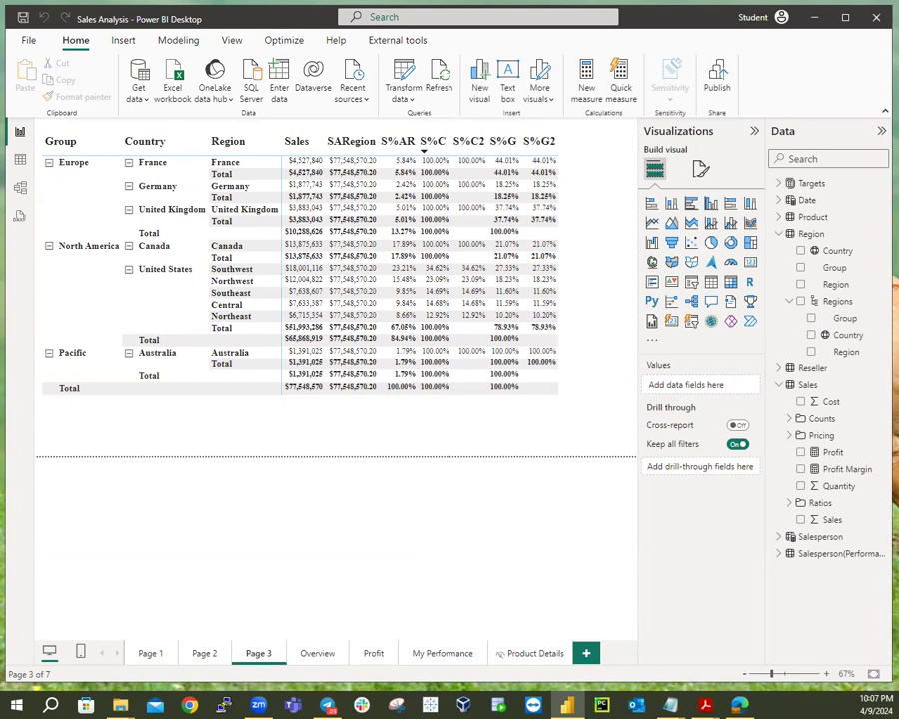
Expand the Page 2 price table one level to monthly rows, then go back to Page 3.
click(152, 654)
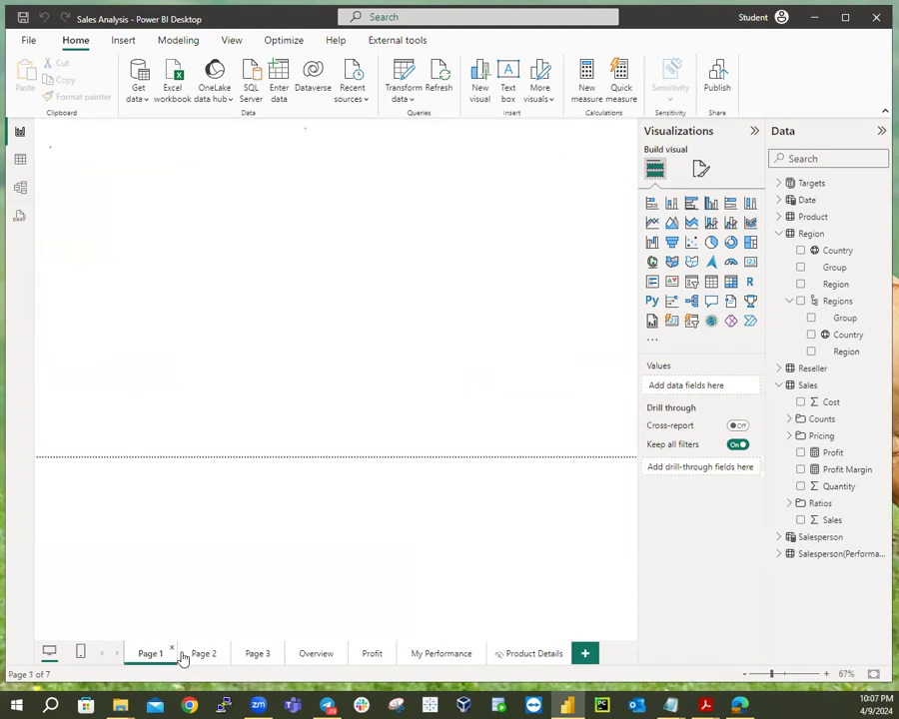
click(208, 655)
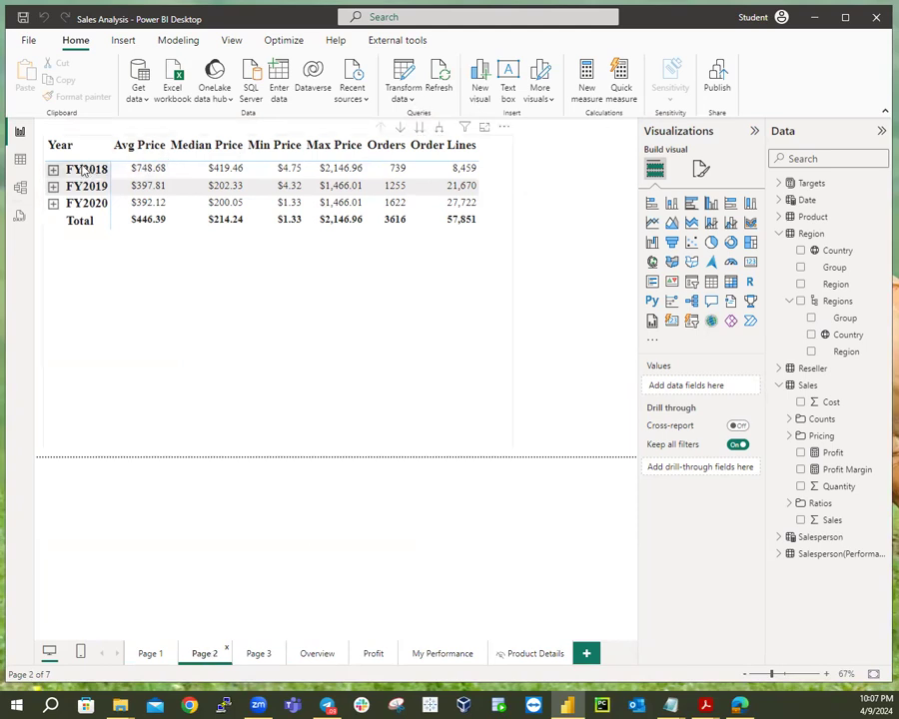
click(440, 132)
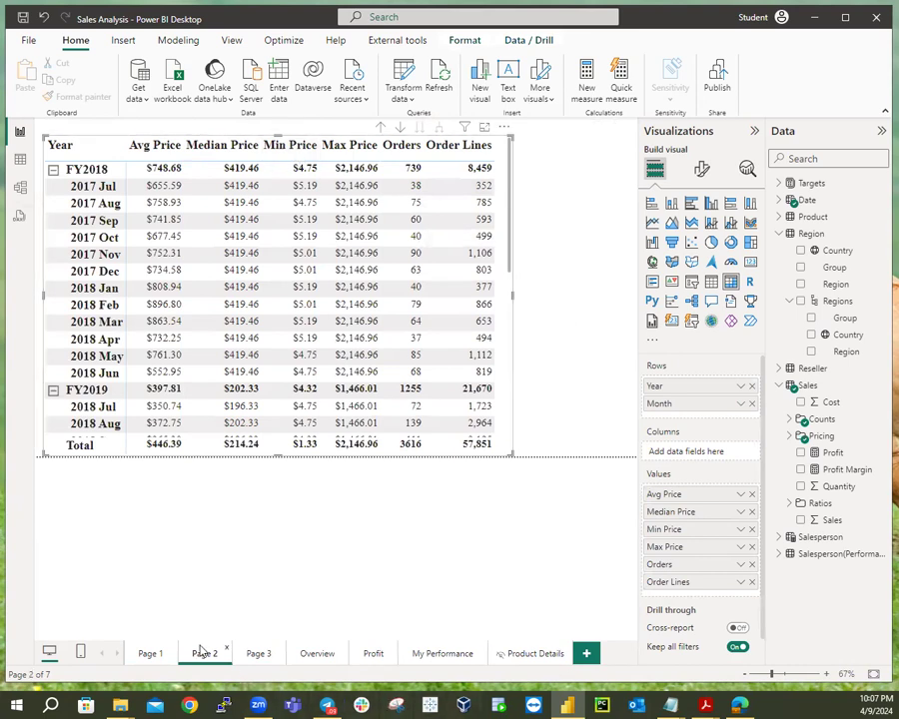
click(257, 656)
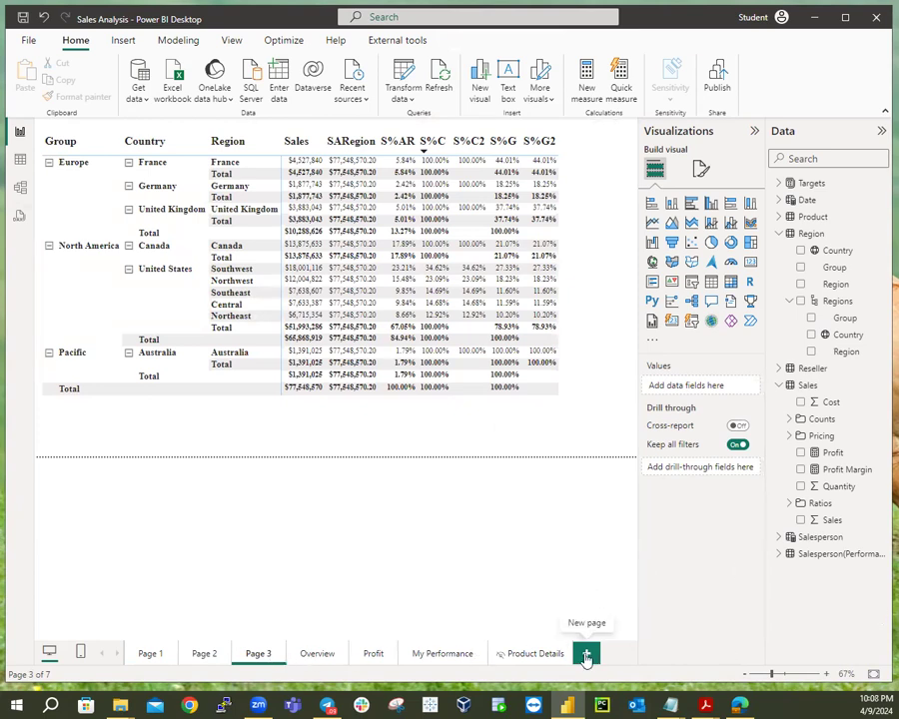
Add a Page 4 right after Page 3 with a blank matrix at the top-left.
click(587, 655)
drag(586, 663, 279, 661)
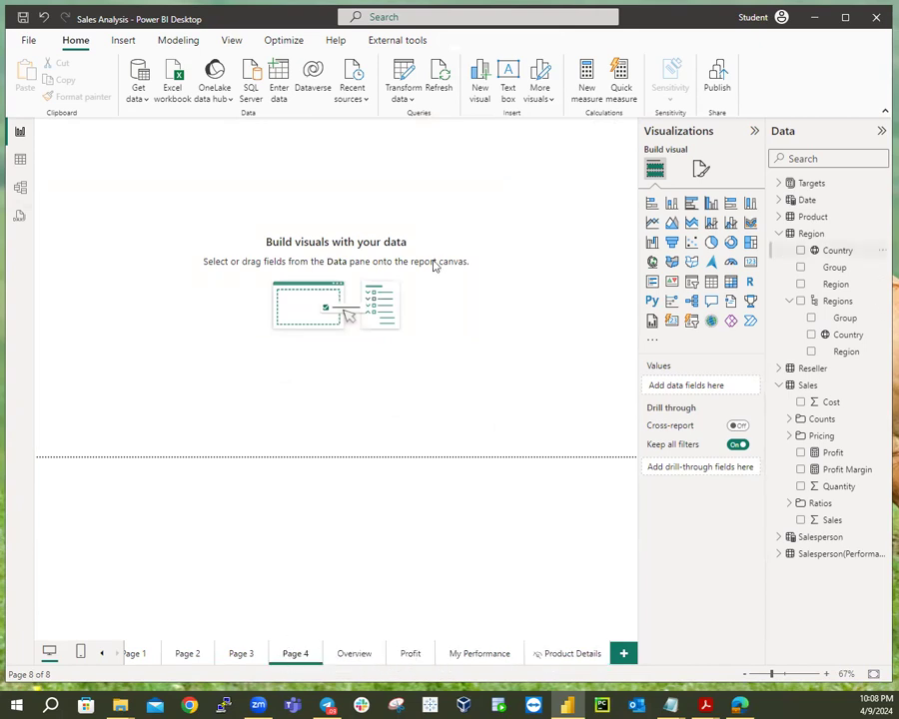
click(730, 283)
mouse_move(114, 124)
mouse_down()
mouse_move(116, 175)
mouse_move(121, 145)
mouse_move(114, 144)
mouse_move(122, 140)
mouse_up()
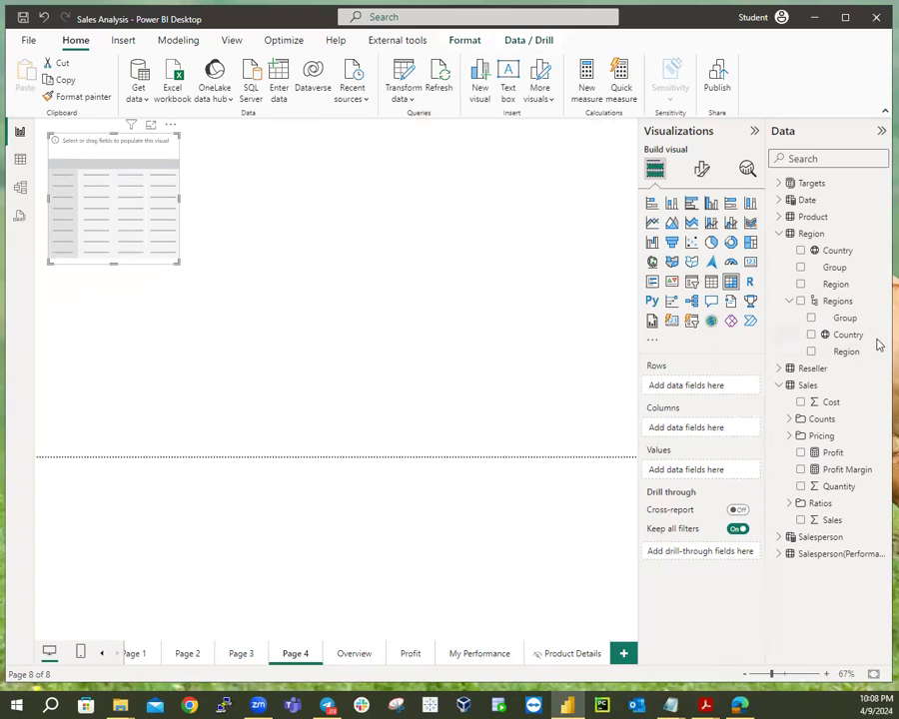
Put the Date table's Fiscal hierarchy into the matrix rows, listing FY2018 to FY2022.
click(779, 232)
click(780, 267)
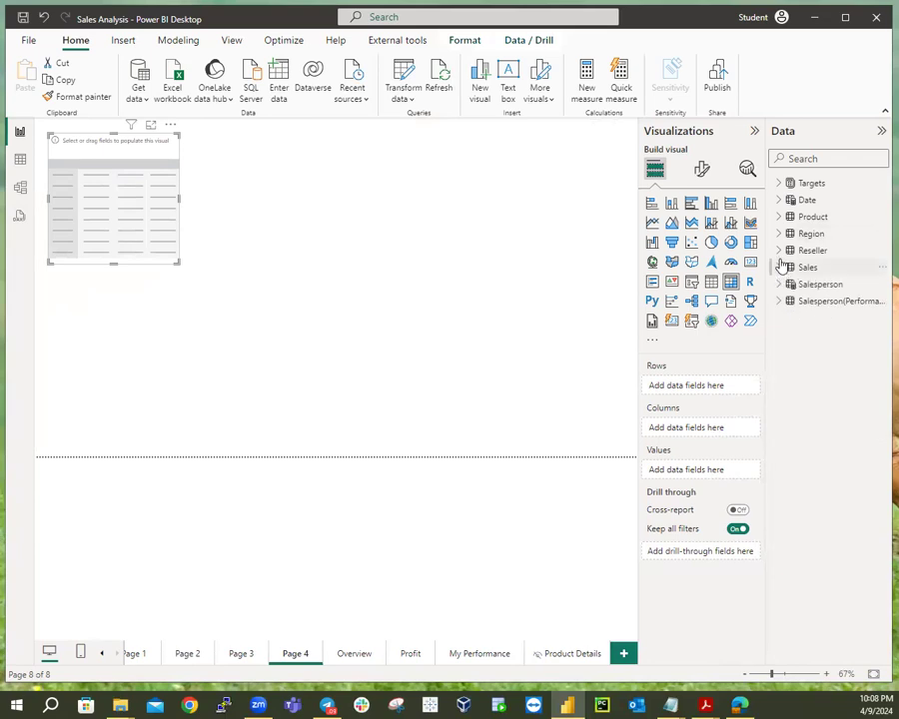
click(779, 200)
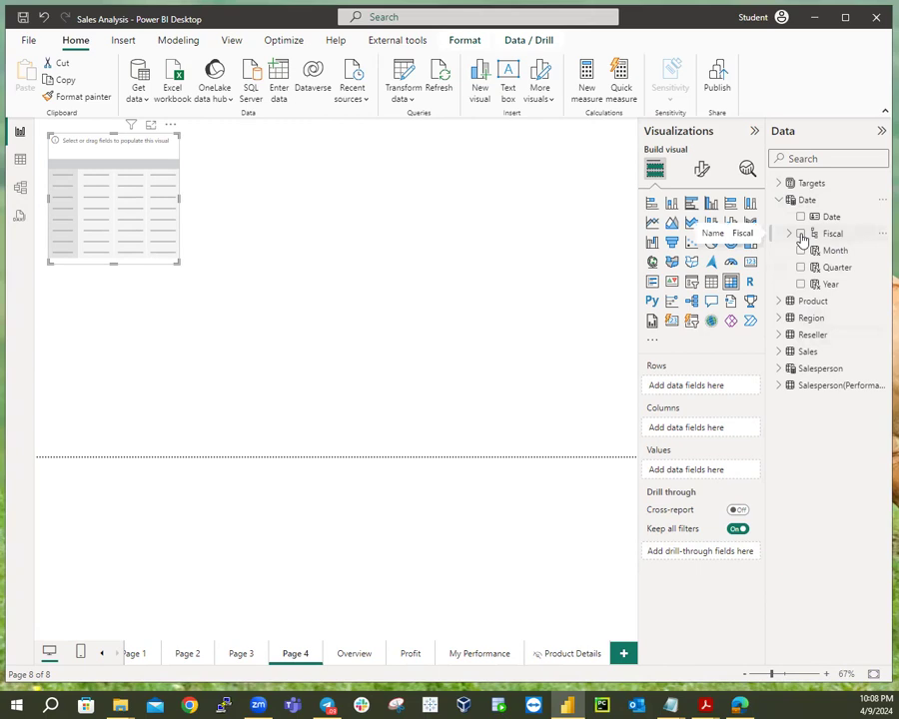
click(800, 234)
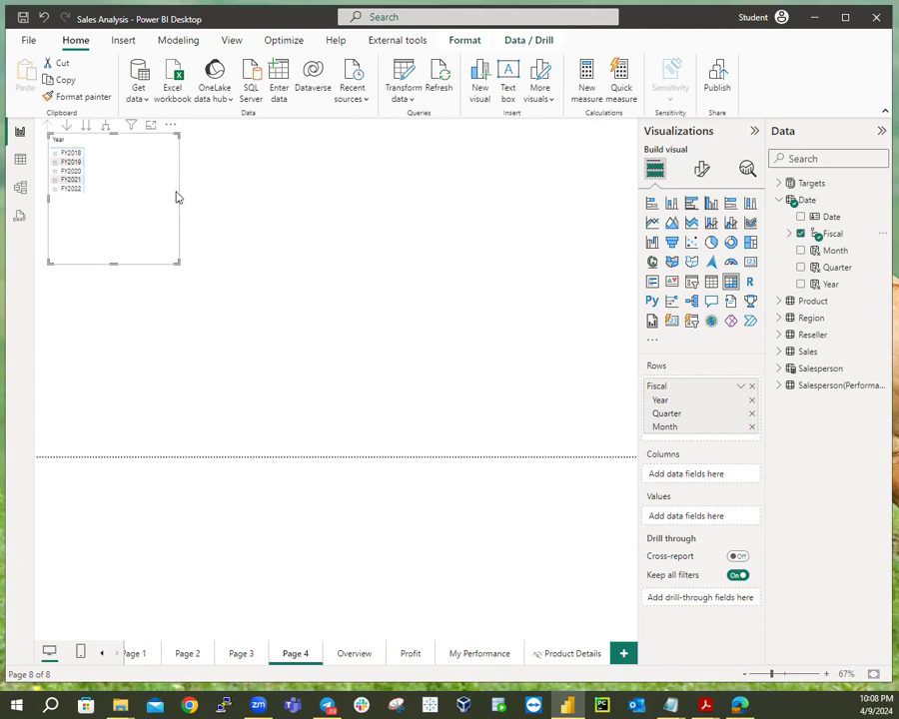
click(701, 171)
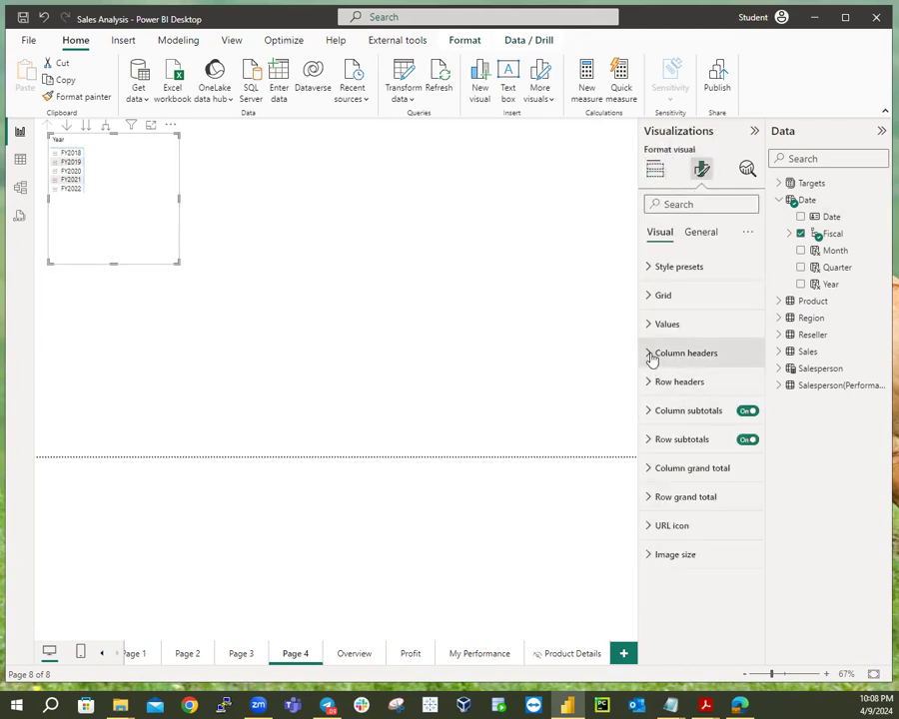
Set the matrix column headers to Times New Roman, size 20, bold.
click(650, 355)
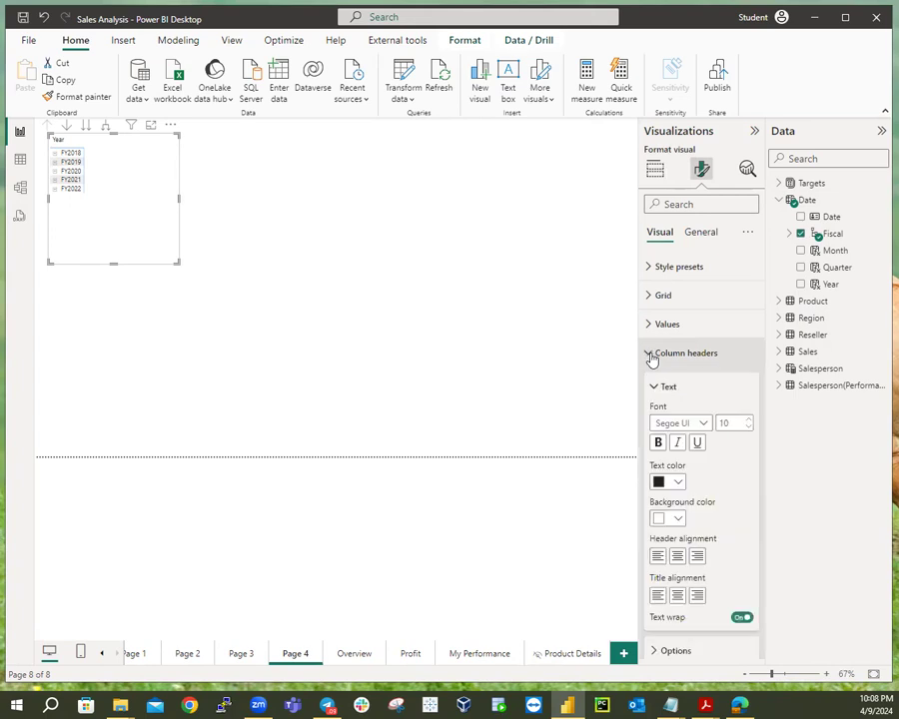
click(704, 423)
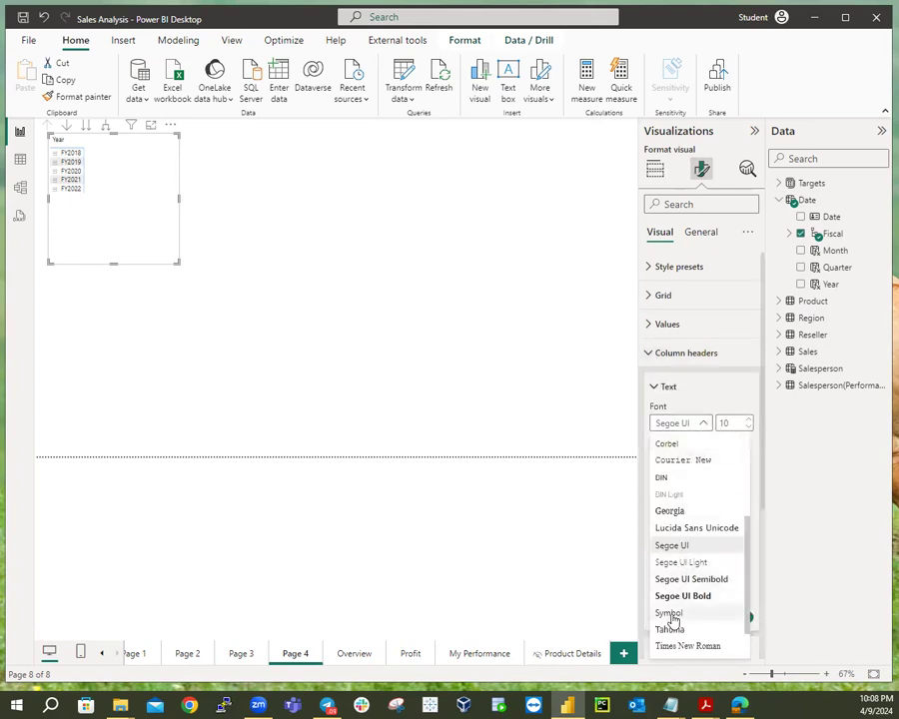
click(697, 647)
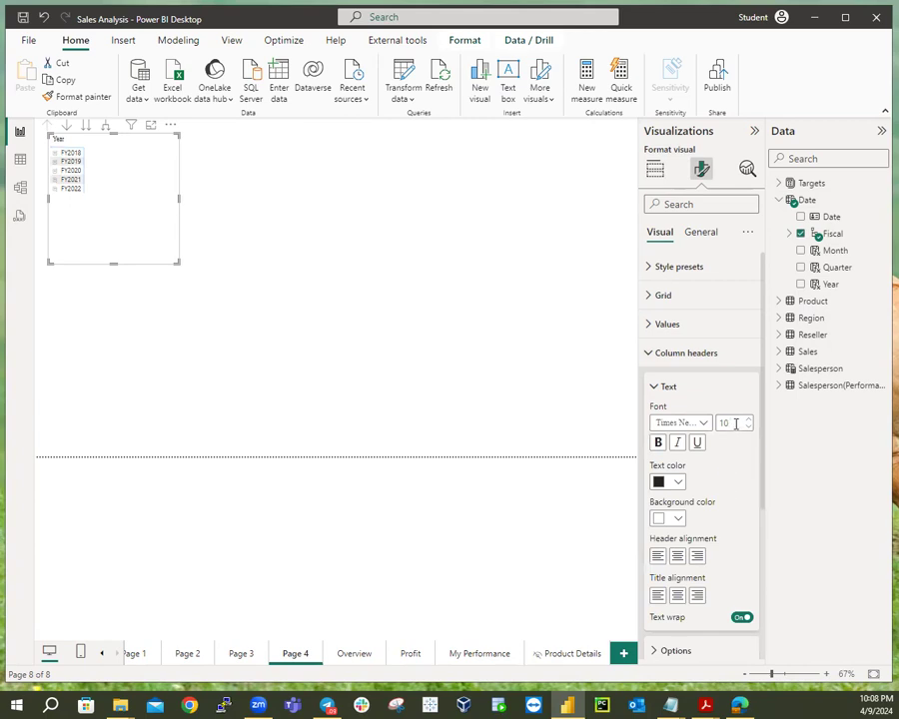
double_click(736, 424)
text(20)
key(Return)
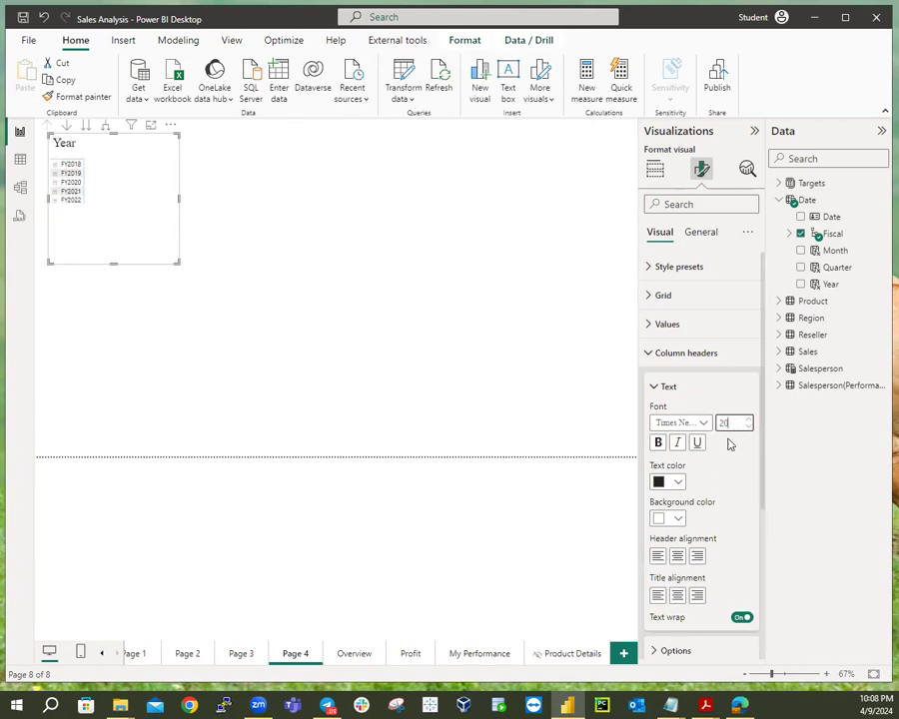
click(659, 444)
click(656, 393)
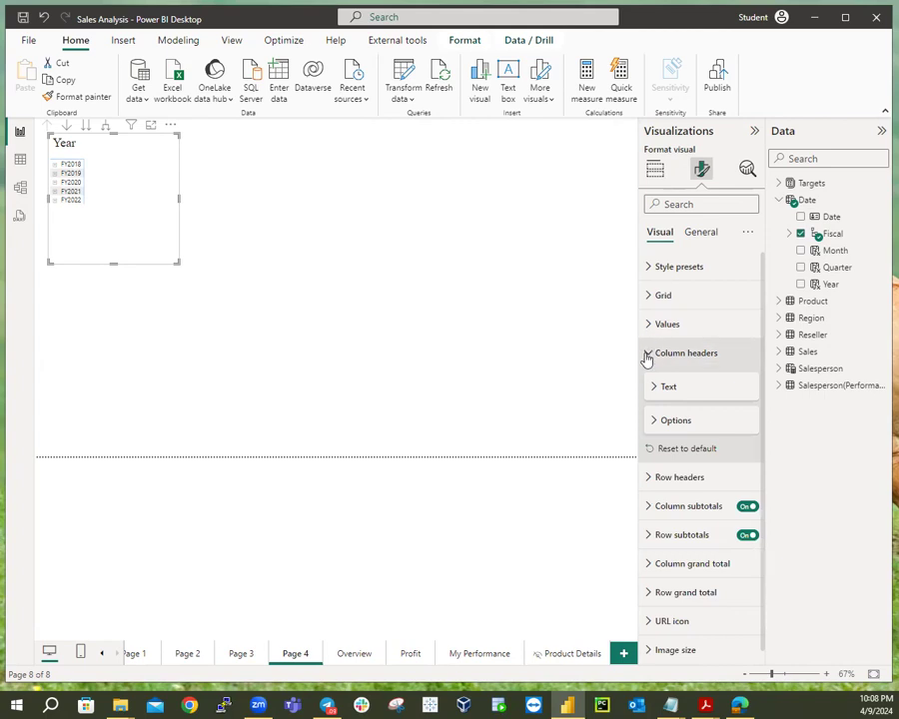
click(650, 356)
Set the matrix row headers to Times New Roman, size 15.
click(652, 385)
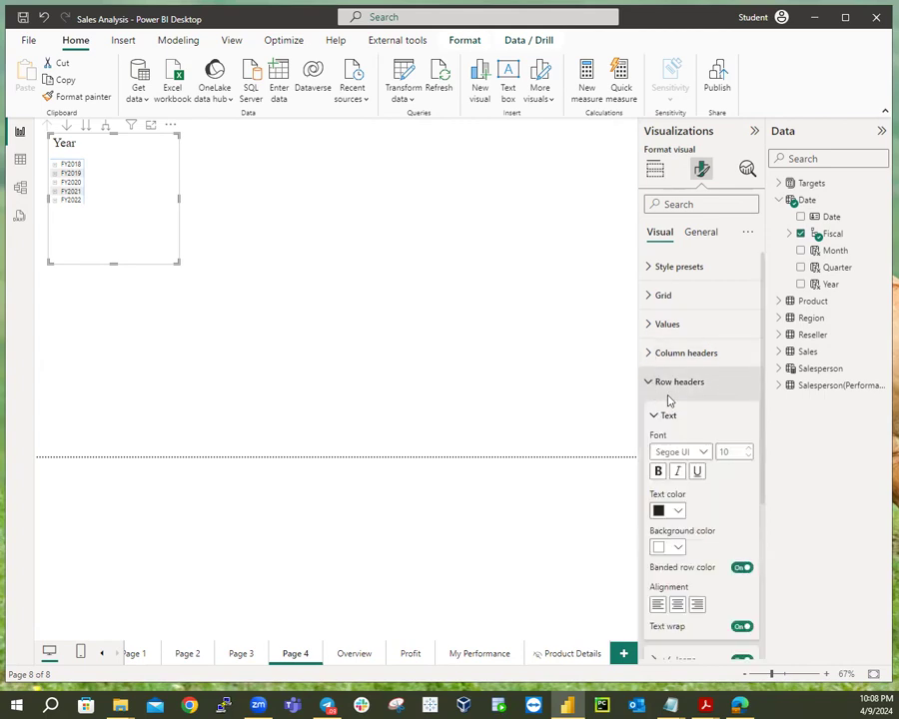
click(704, 453)
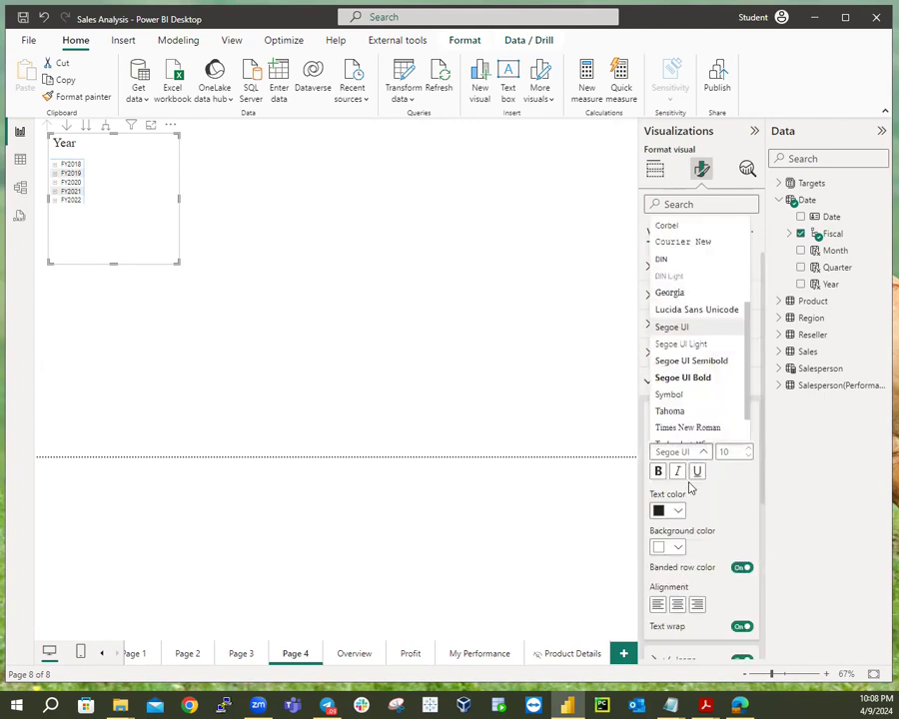
click(689, 429)
click(729, 451)
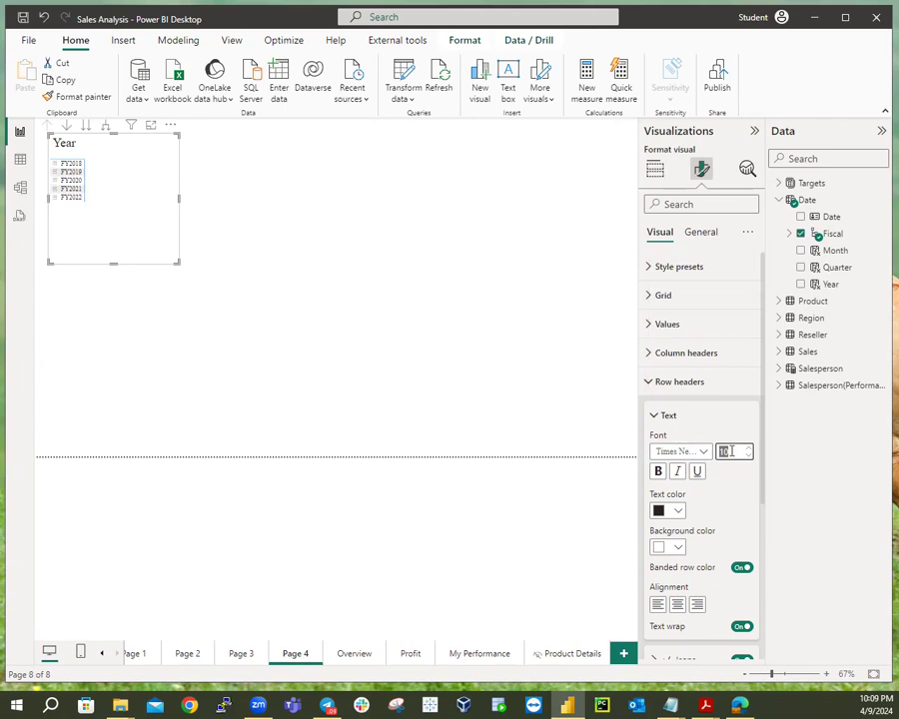
text(15)
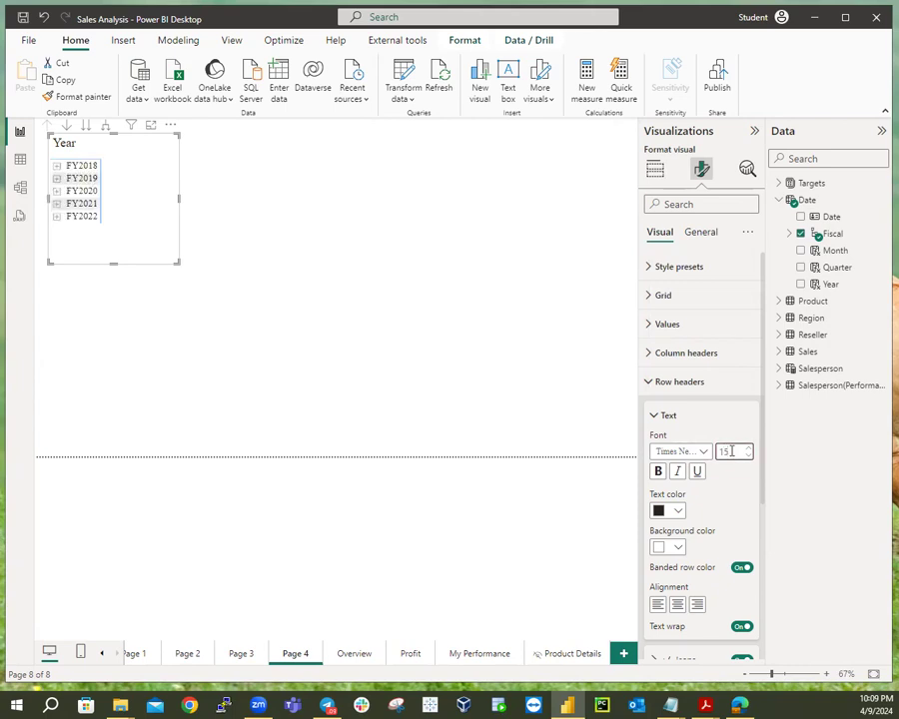
click(655, 416)
click(648, 384)
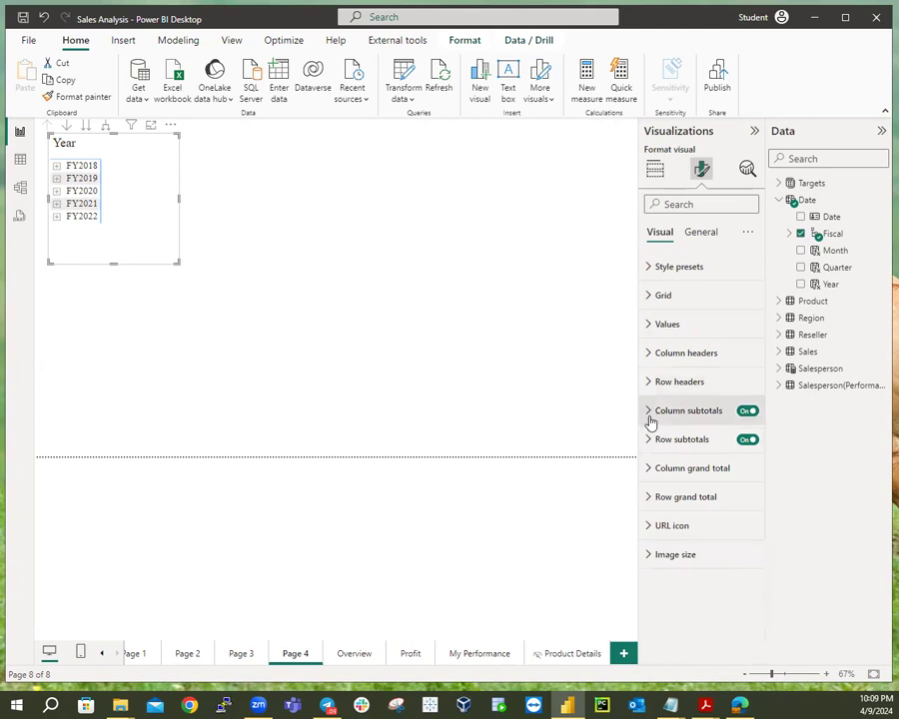
Set the matrix values to Times New Roman, size 13.
click(646, 327)
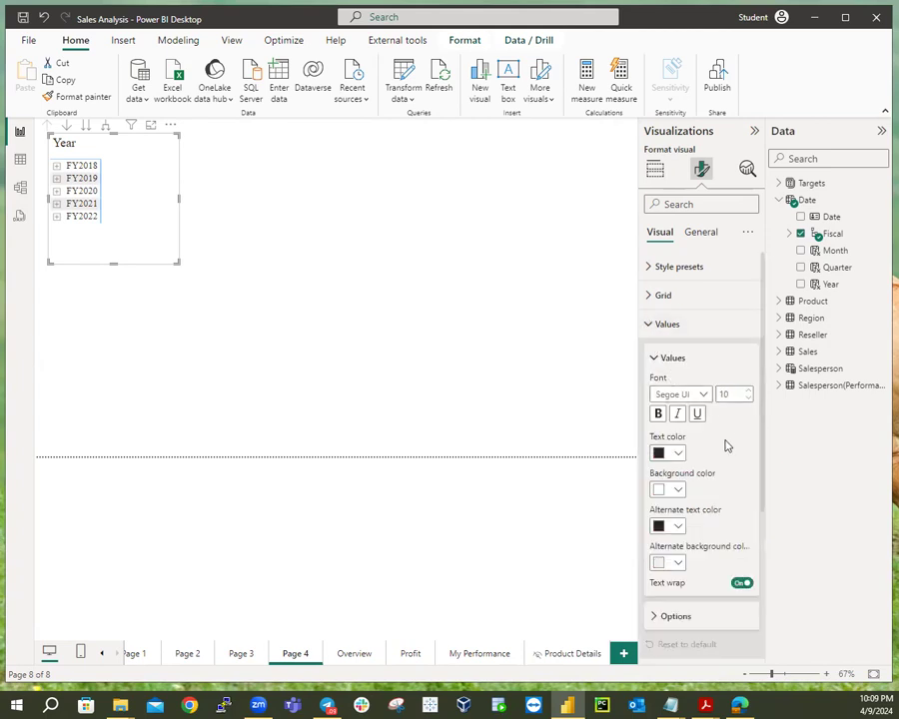
click(704, 396)
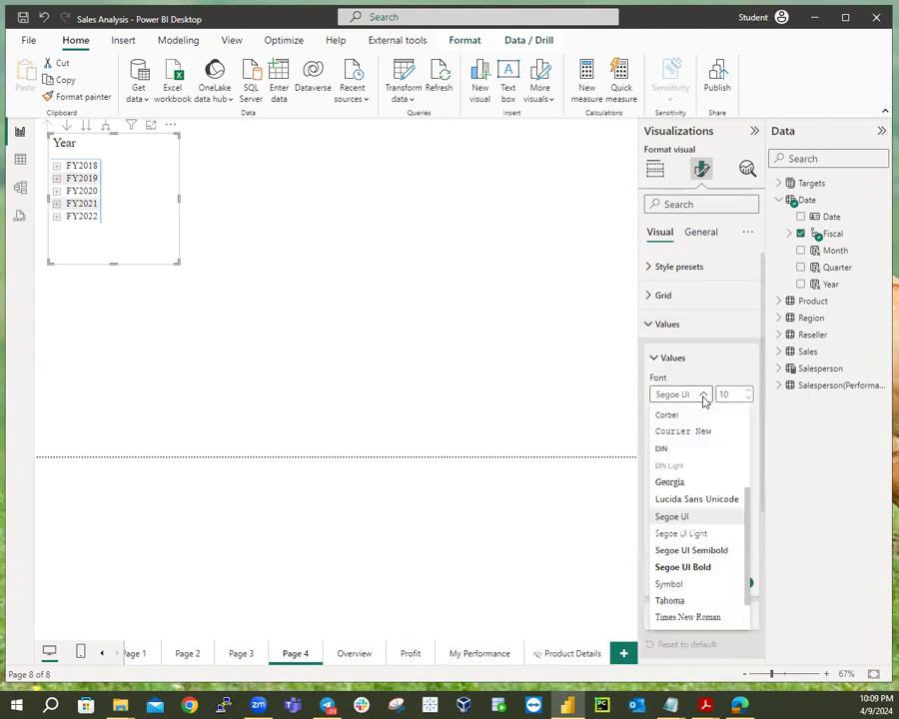
click(694, 617)
click(729, 393)
text(1)
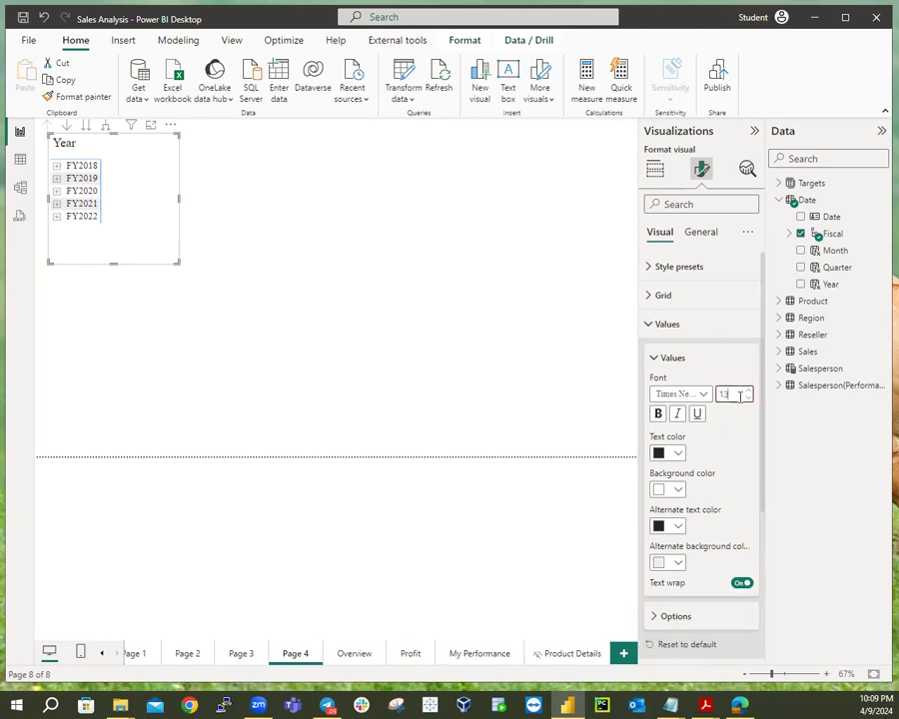
text(3)
click(432, 331)
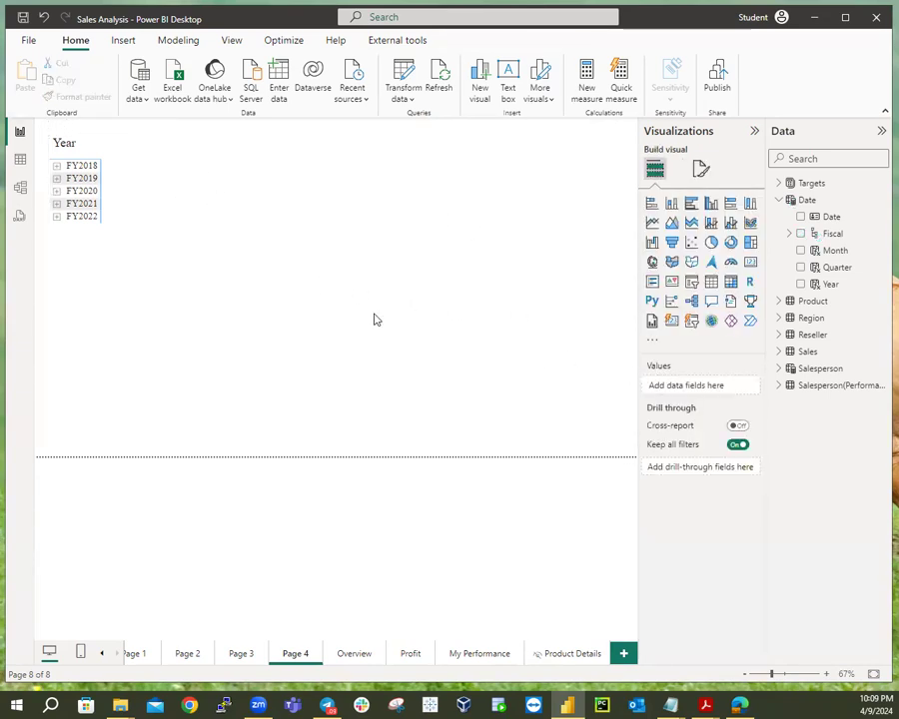
Enlarge the matrix across the canvas and add Sales as its values, totalling $77,548,570.
click(108, 237)
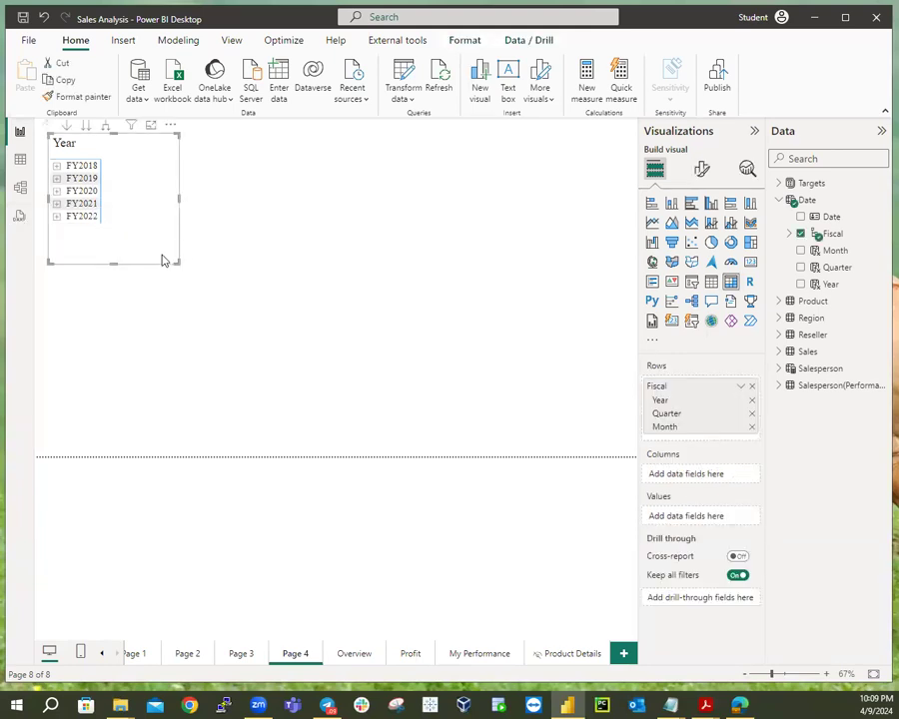
drag(178, 260, 632, 450)
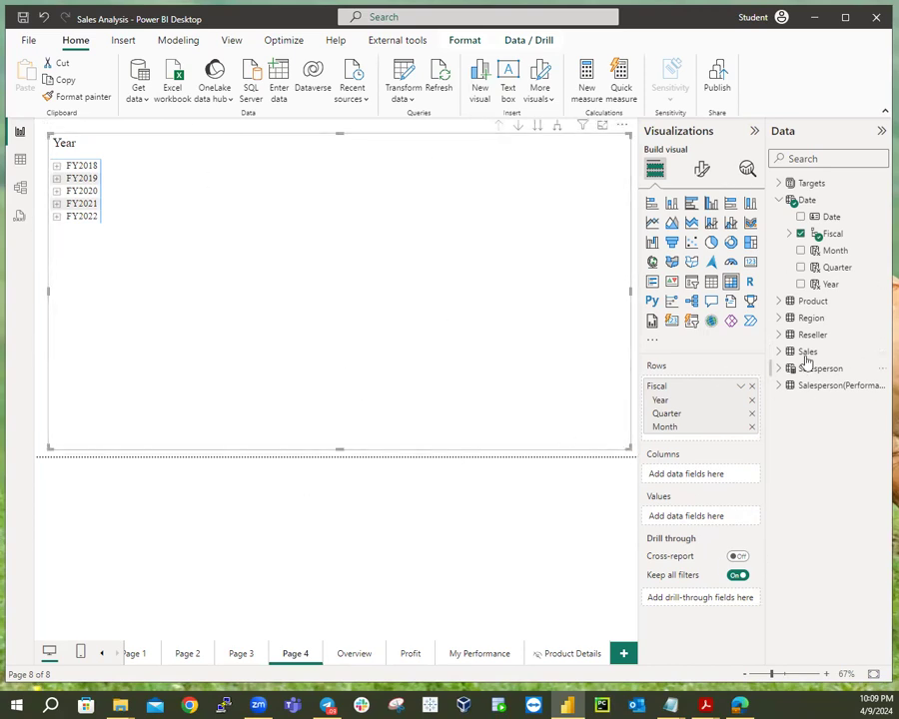
click(781, 200)
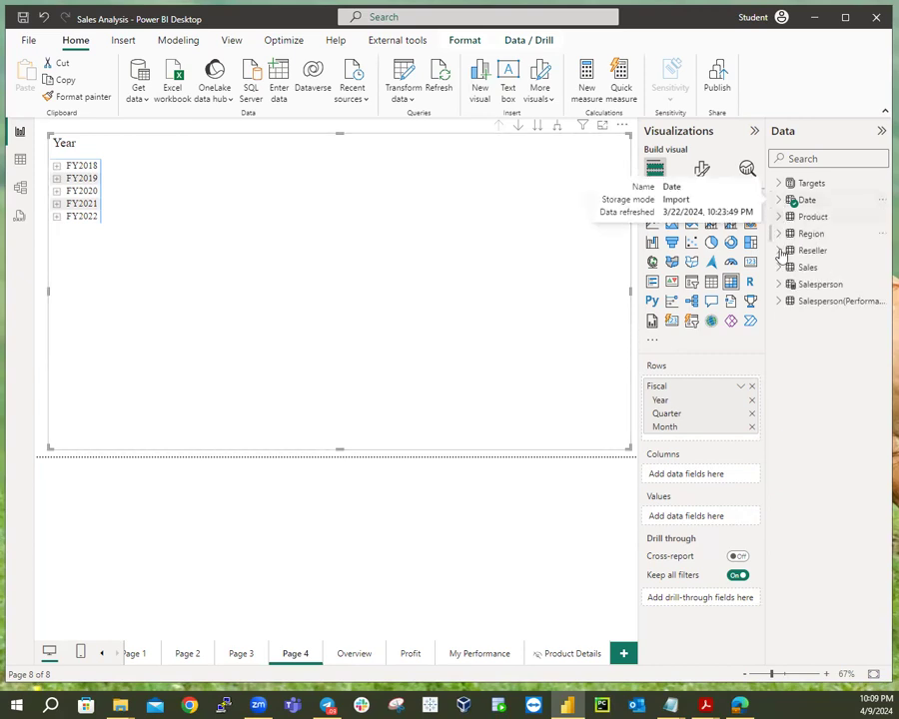
click(779, 270)
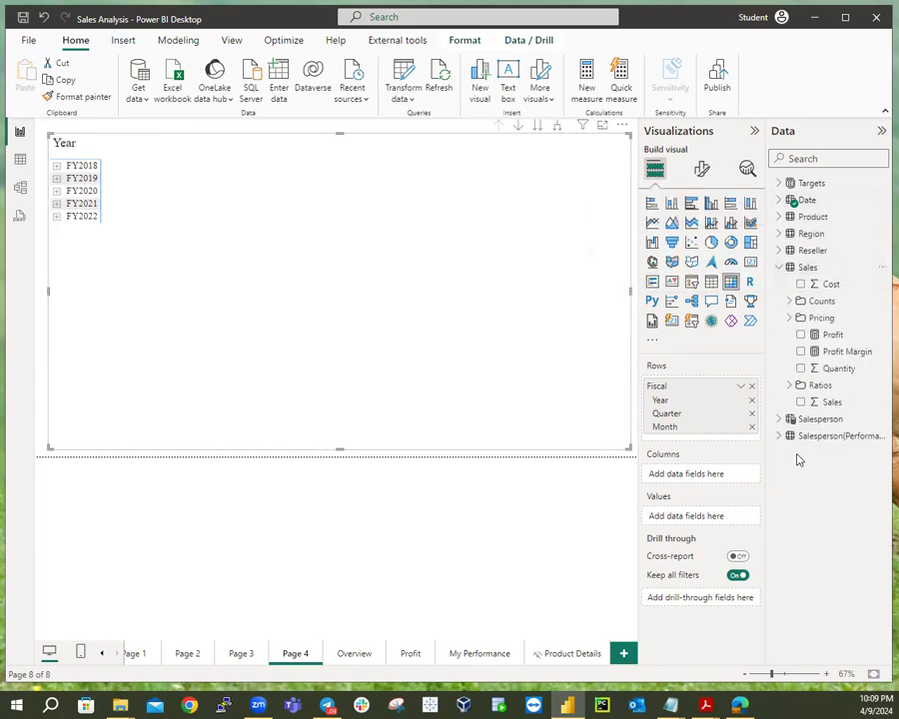
click(800, 402)
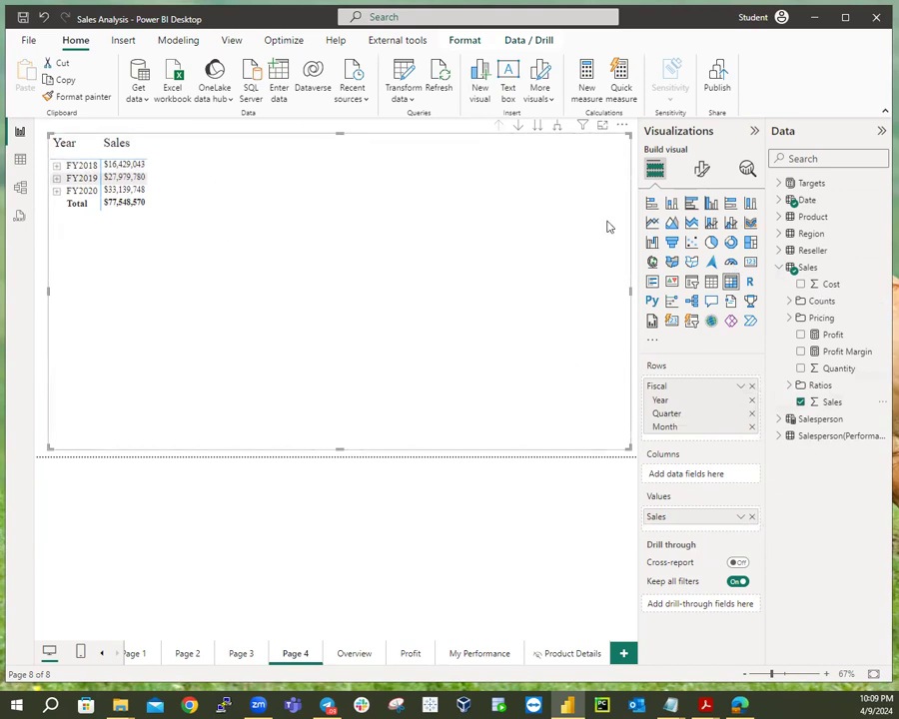
click(702, 172)
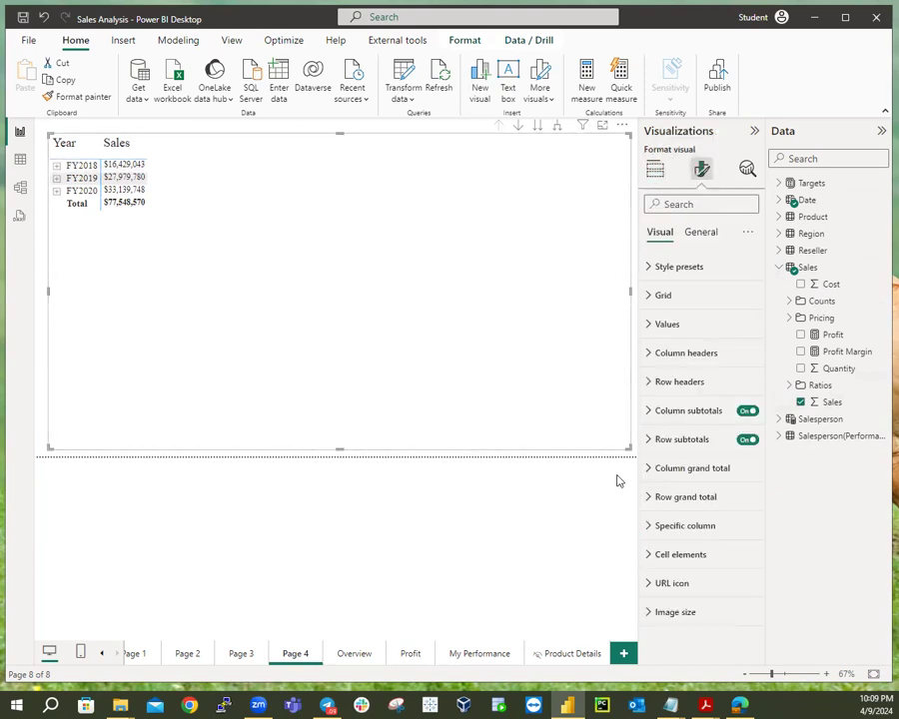
Set the matrix row subtotals position to Bottom.
click(650, 388)
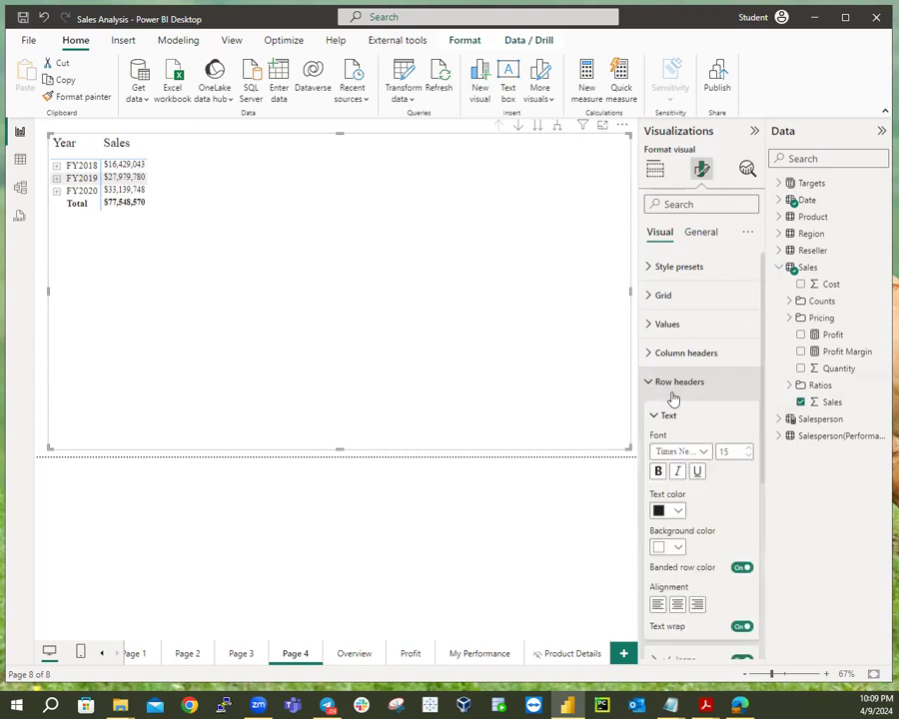
scroll(672, 400, down, 2)
scroll(686, 400, down, 1)
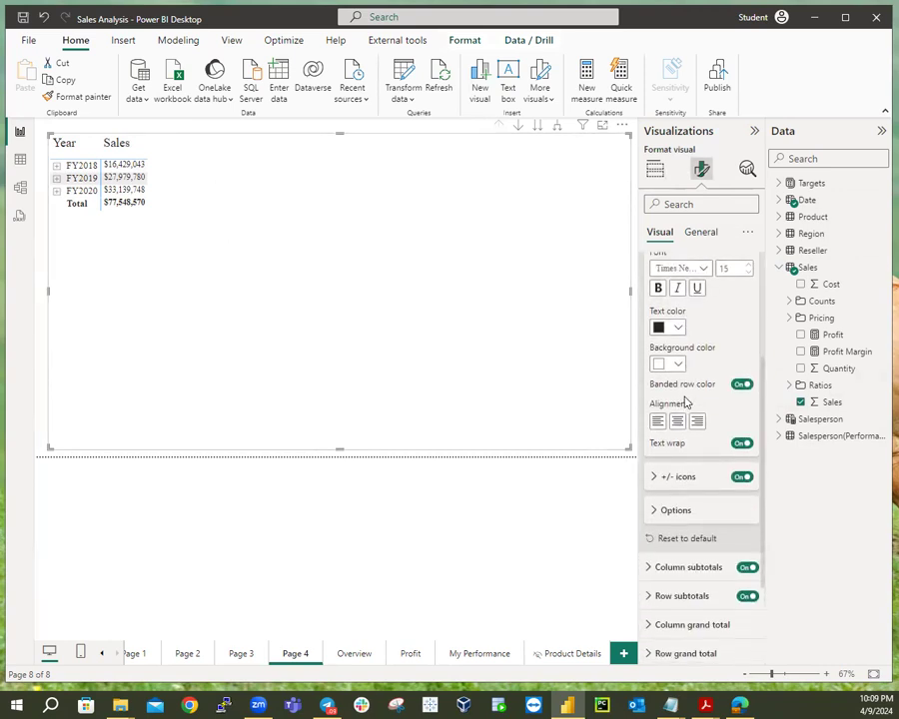
scroll(689, 395, up, 3)
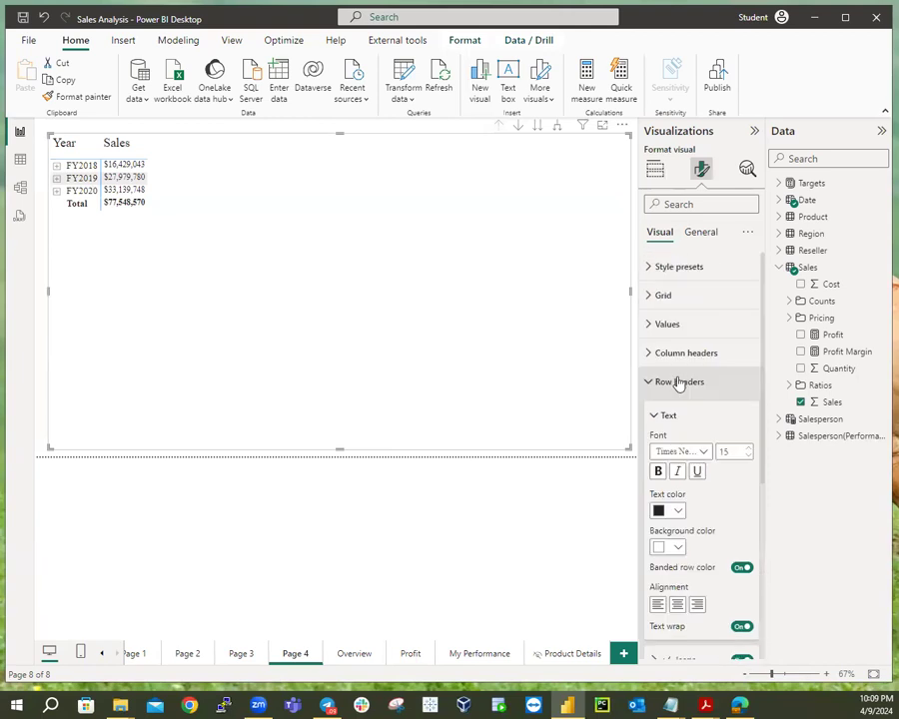
scroll(692, 416, down, 4)
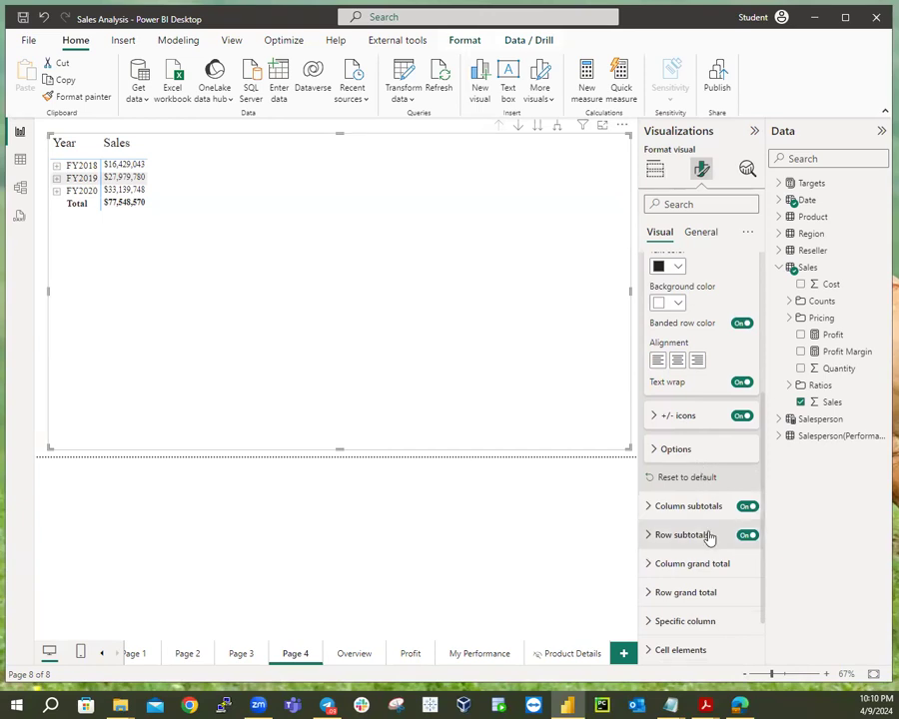
click(654, 537)
scroll(733, 582, down, 3)
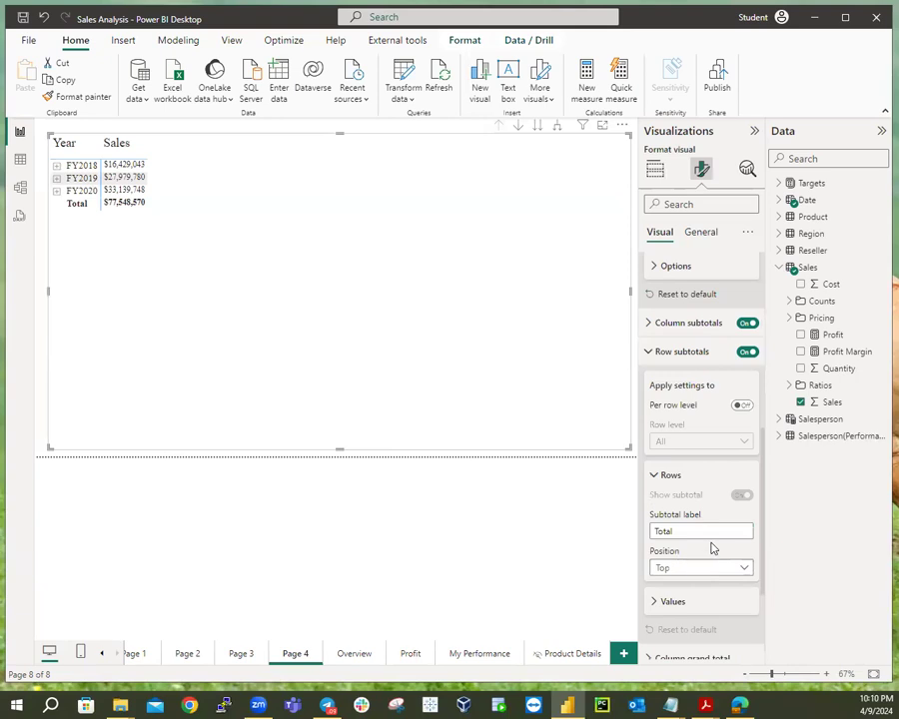
click(708, 566)
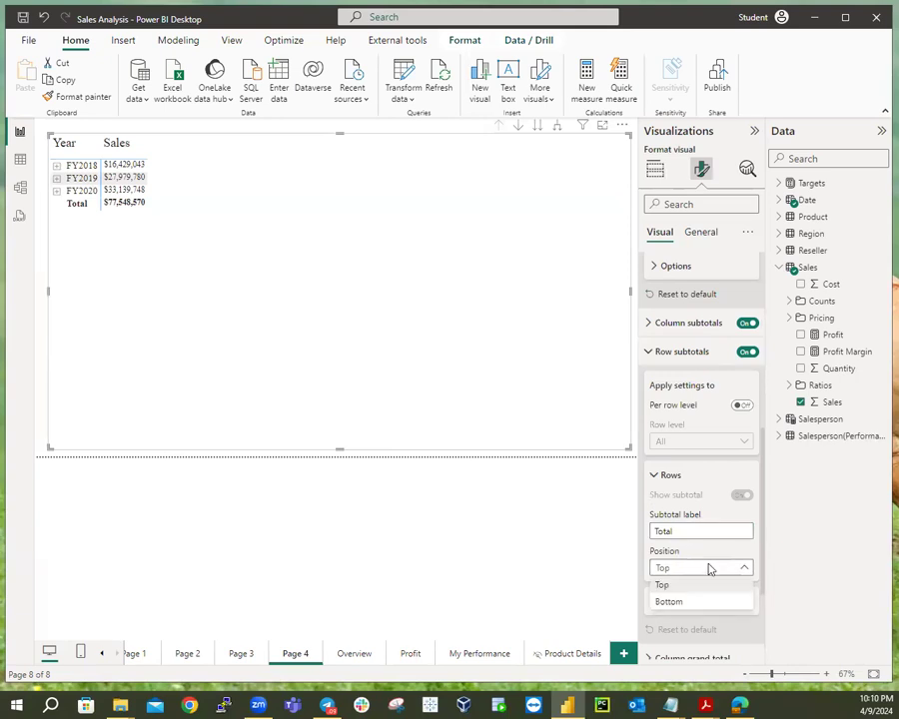
click(670, 603)
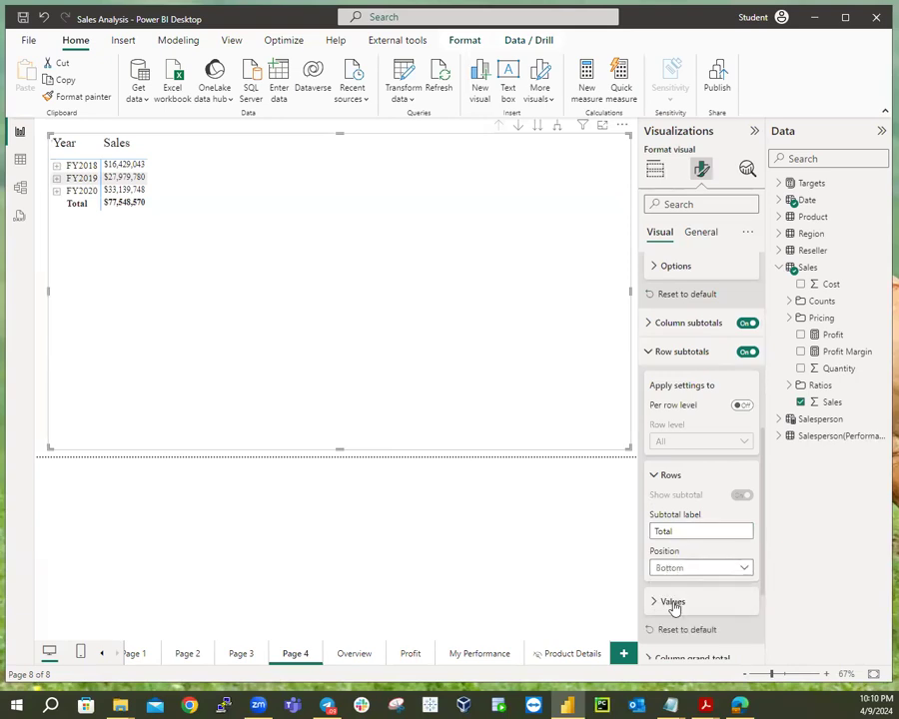
click(657, 267)
click(654, 268)
scroll(672, 303, up, 5)
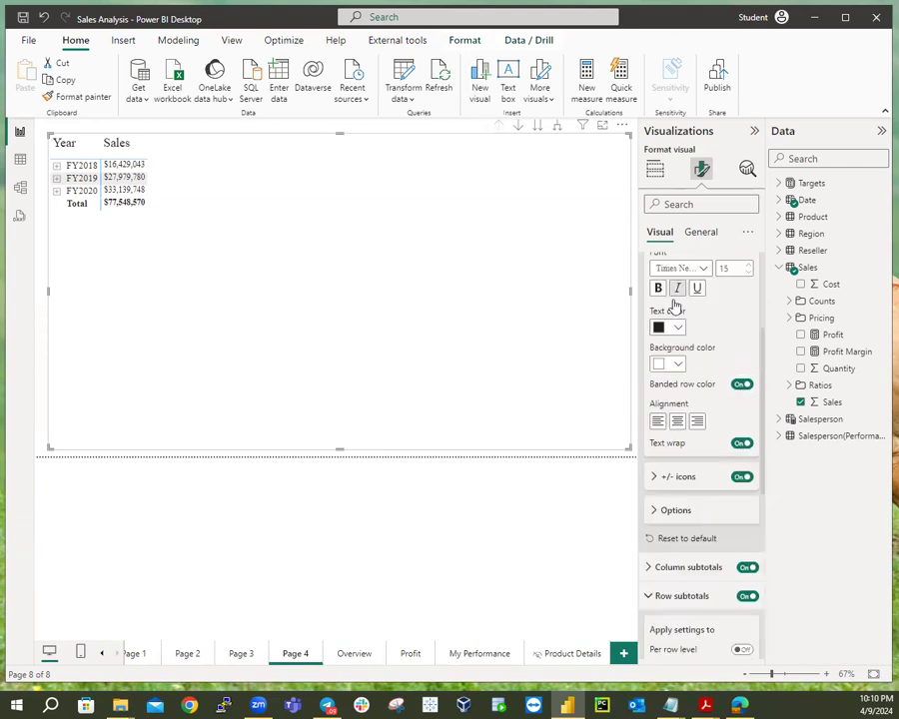
click(646, 382)
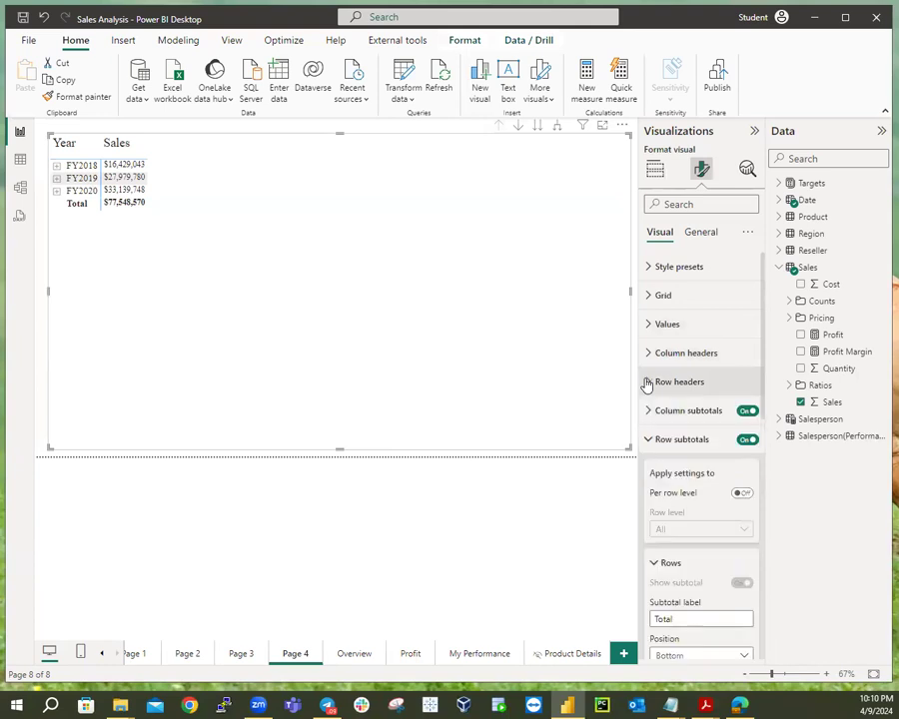
click(652, 441)
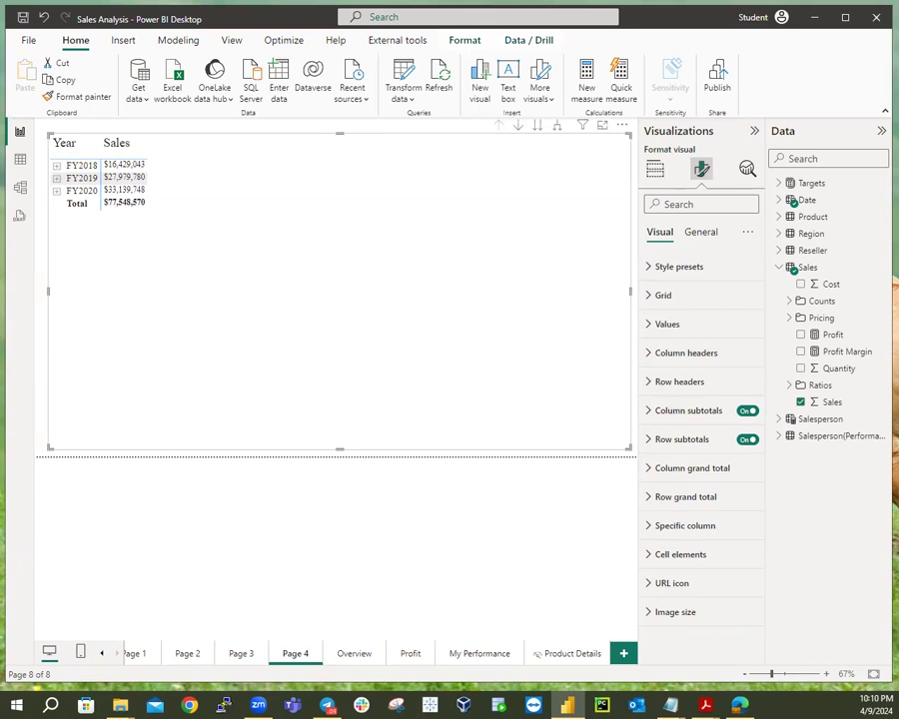
Create a new measure in the Sales table named Sales YTD.
right_click(805, 270)
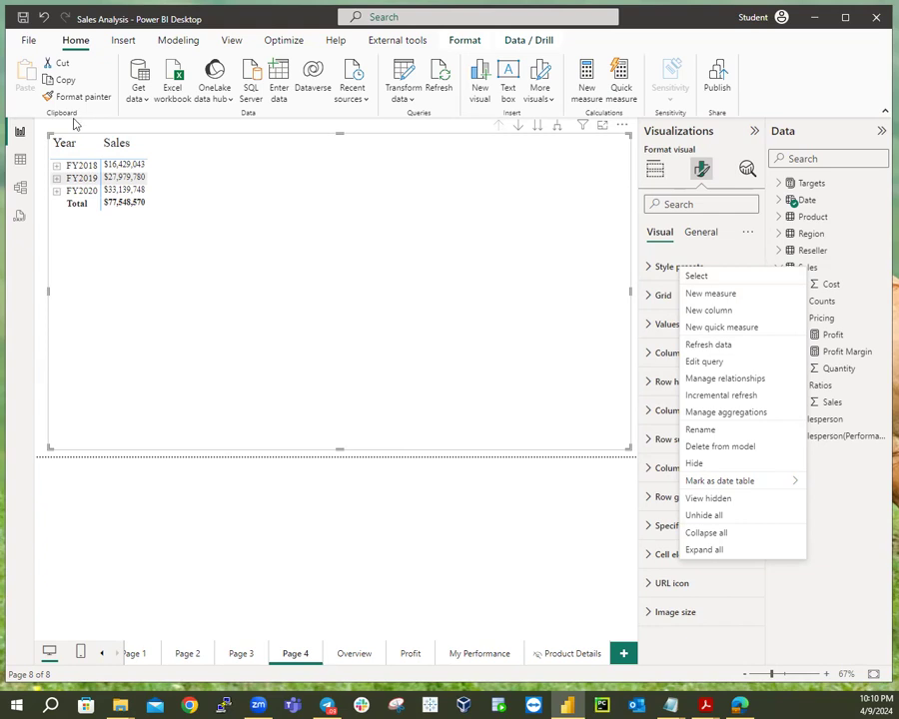
click(709, 294)
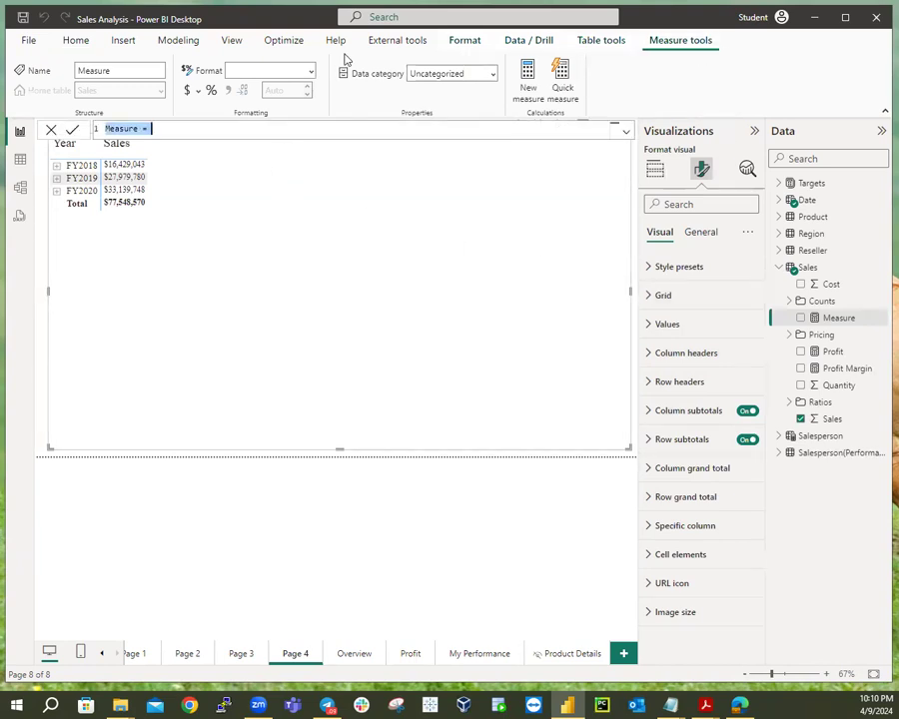
click(157, 133)
key(Left)
key(Left)
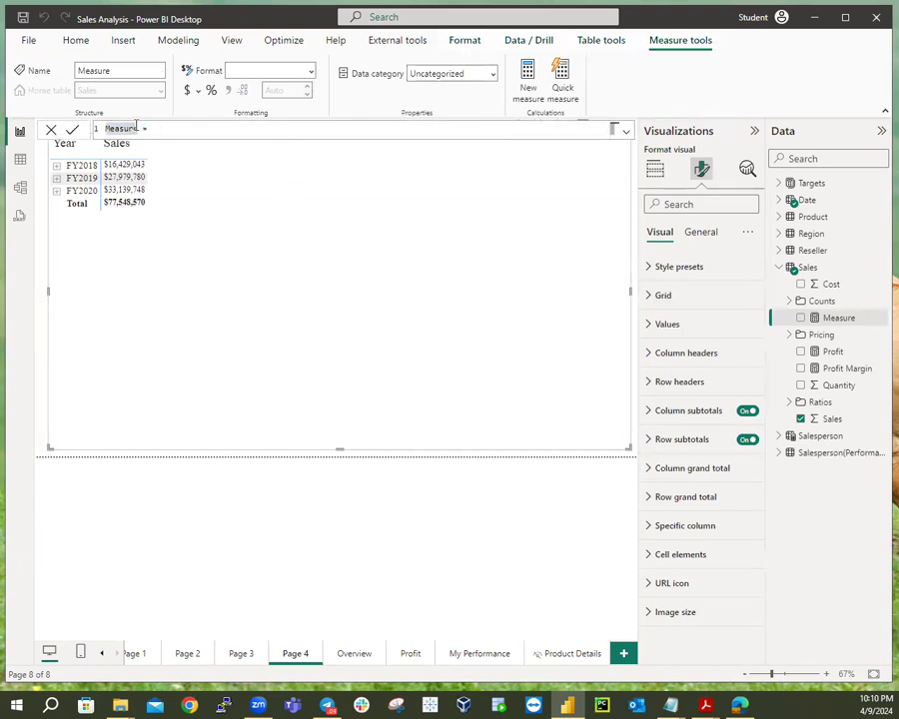
key(BackSpace)
key(BackSpace)
key(BackSpace)
key(BackSpace)
key(BackSpace)
key(BackSpace)
key(BackSpace)
text(Sales YTD)
Begin the measure's second line with the TOTALYTD function.
click(172, 131)
key(shift+Return)
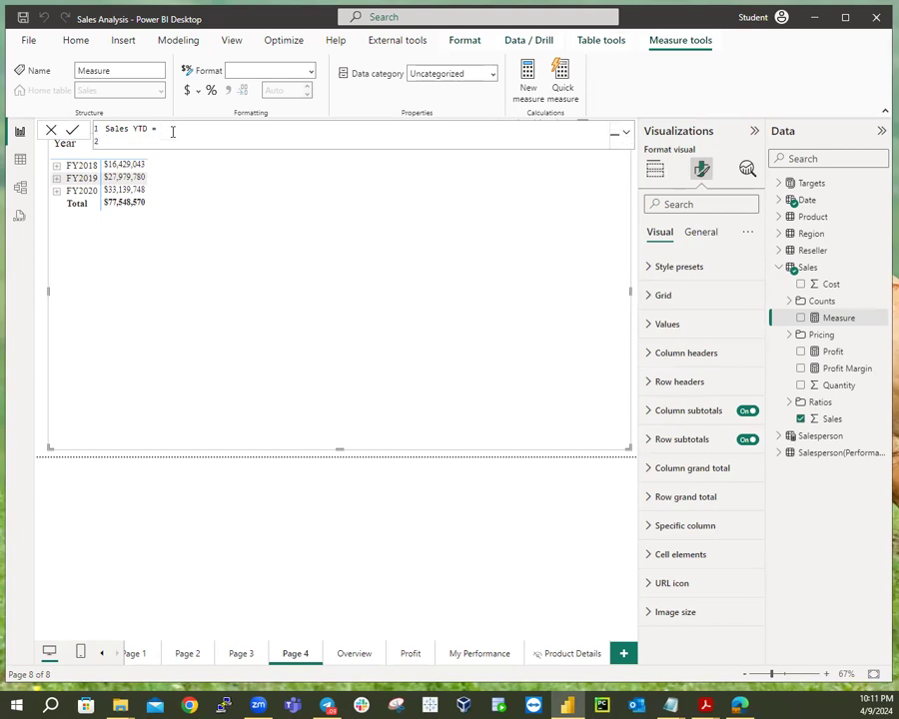
text(TO)
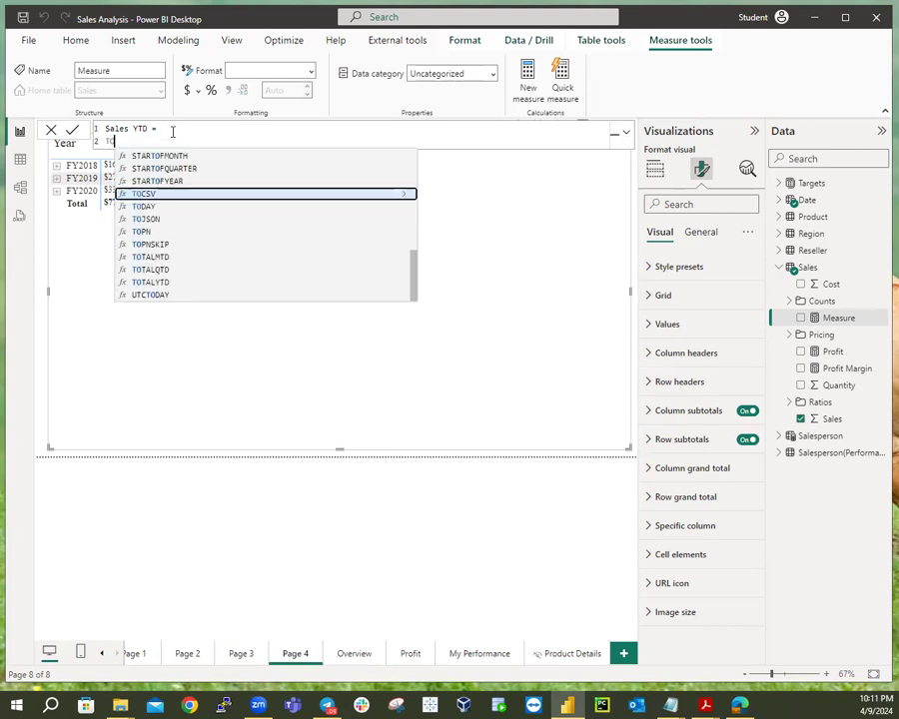
text(ATA)
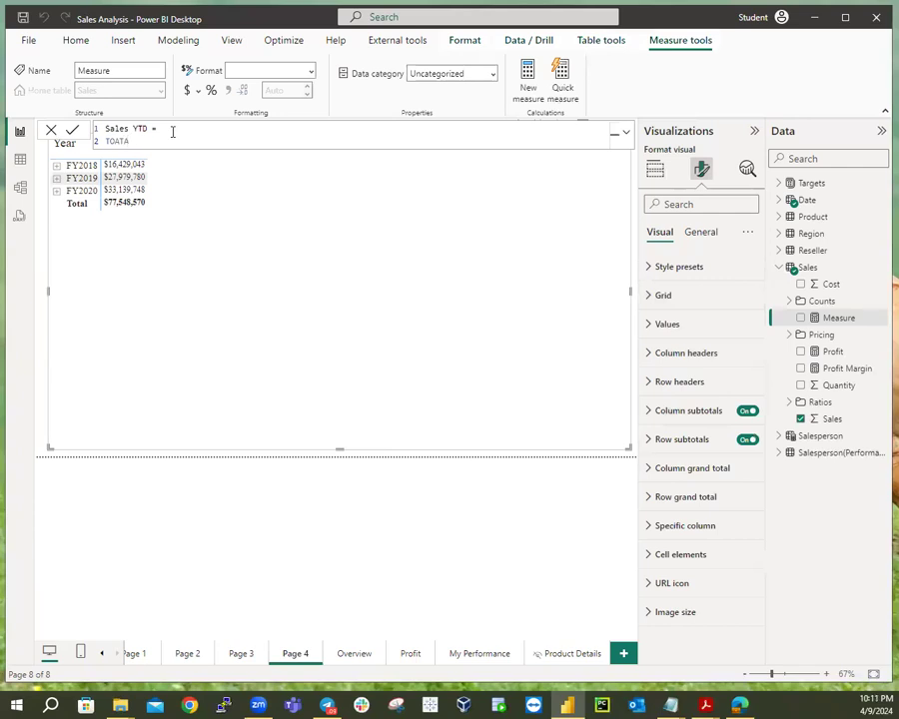
key(BackSpace)
key(BackSpace)
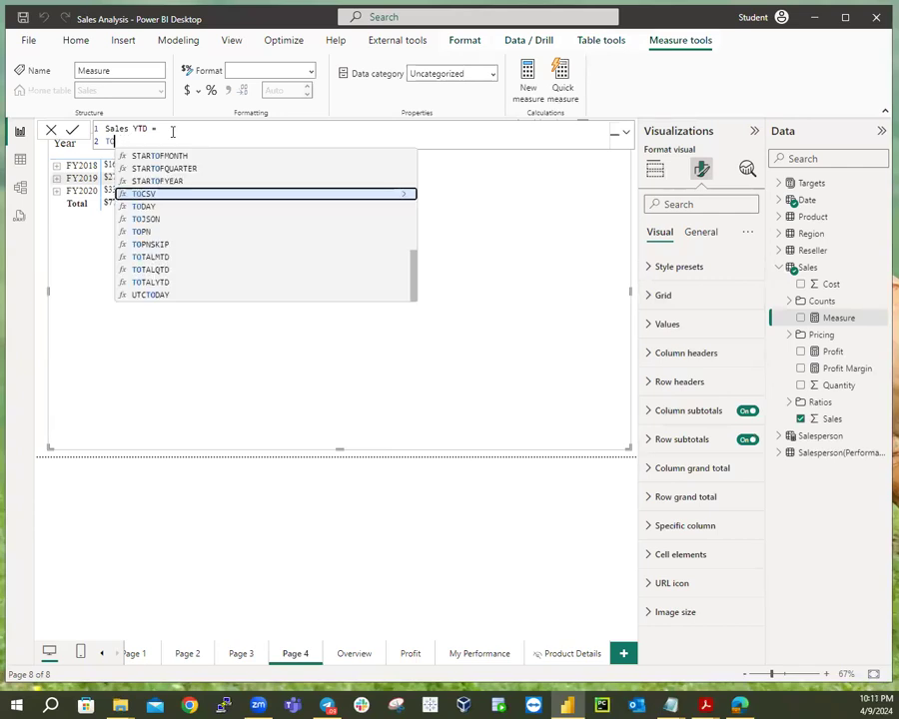
text(TAL)
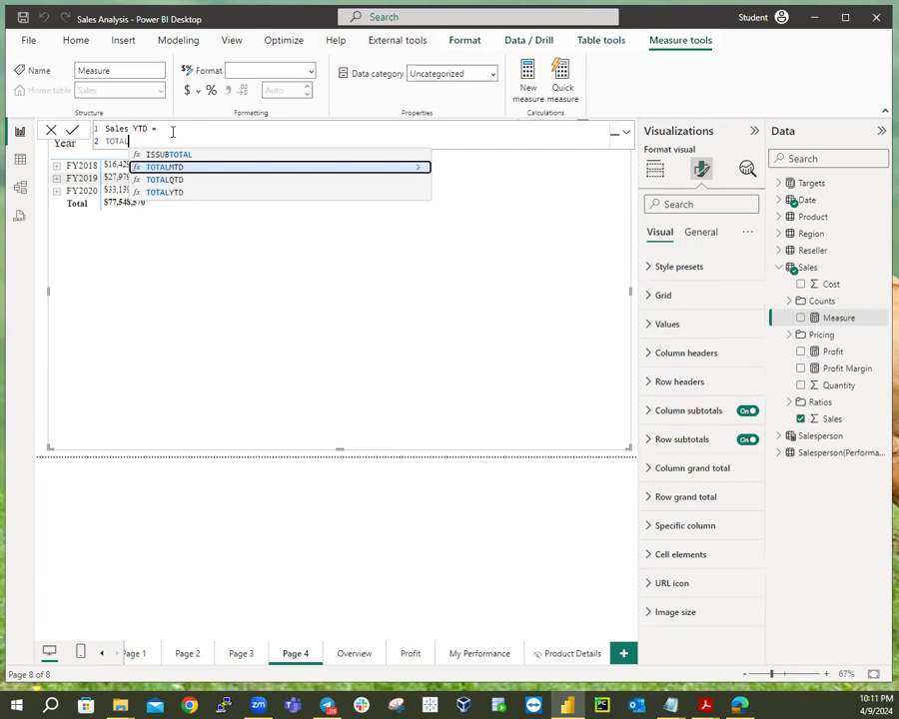
click(165, 193)
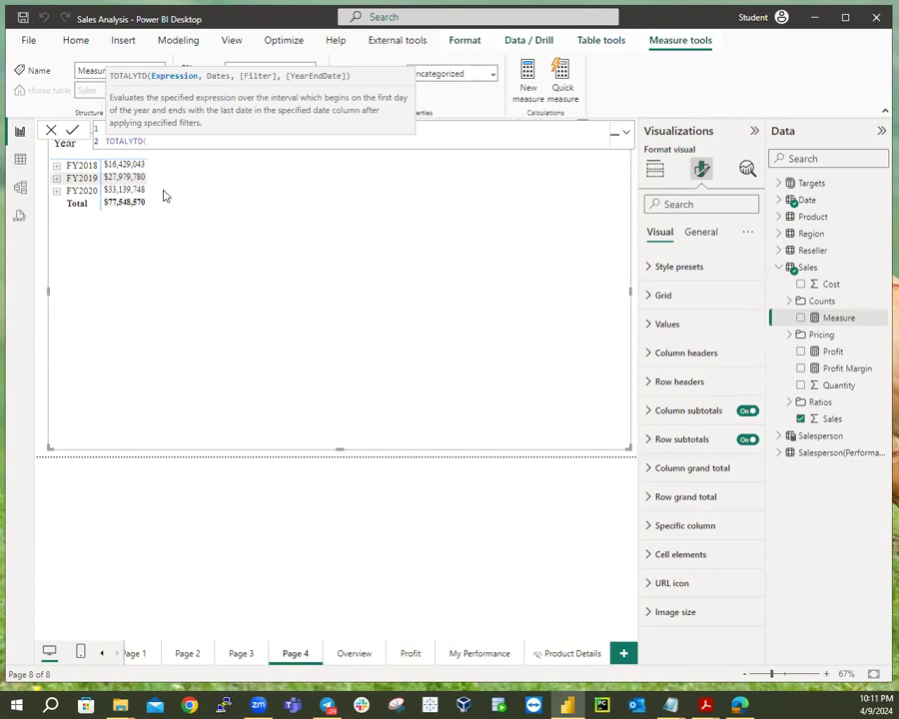
Complete Sales YTD as TOTALYTD(SUM(Sales[Sales]),'Date'[Date],"6-30") and commit it.
text(S)
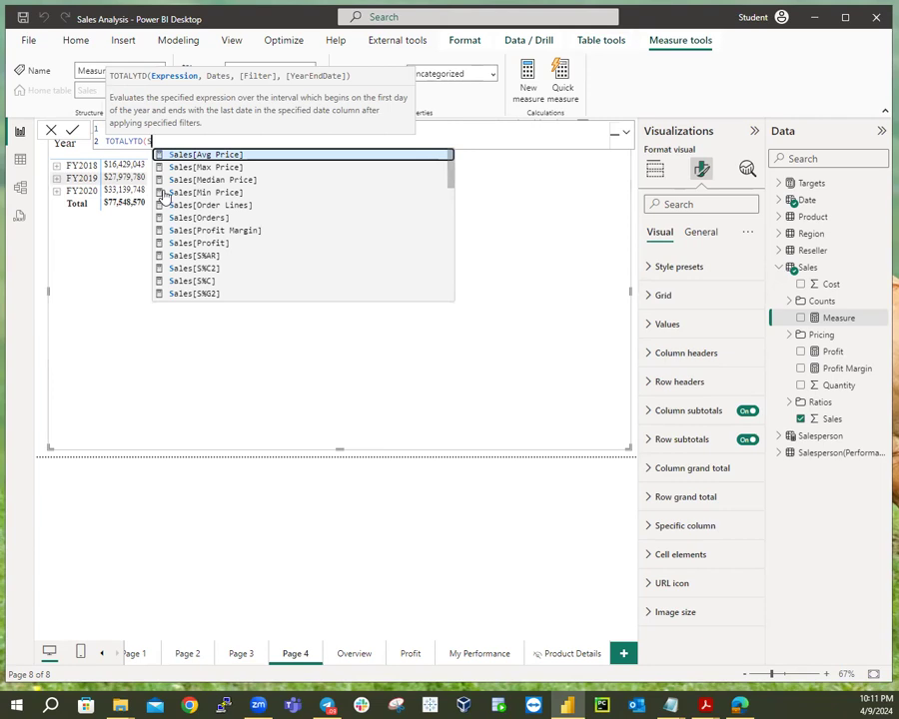
text(UM()
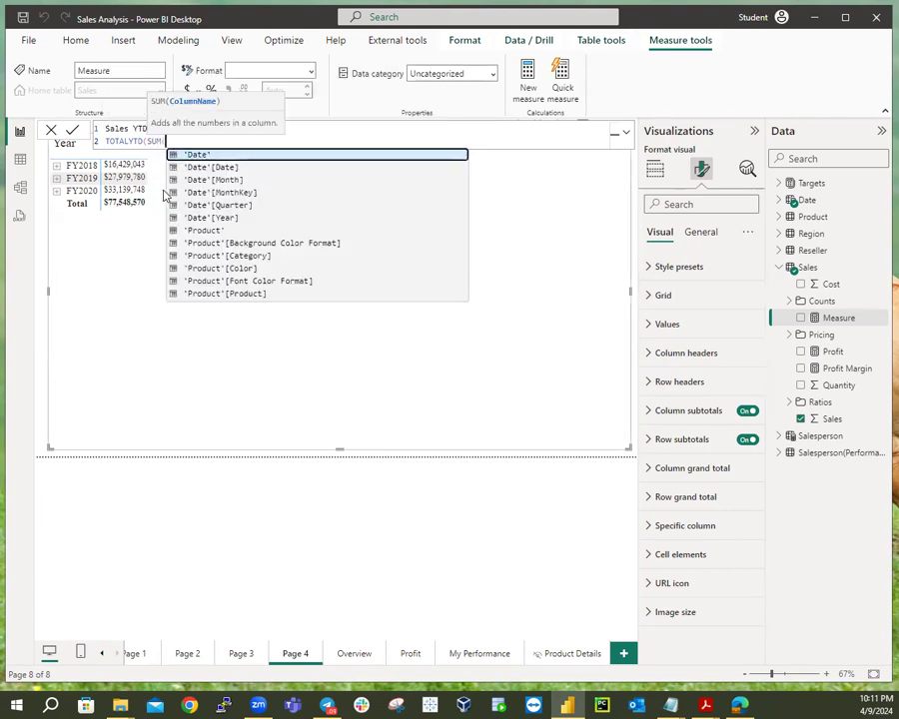
text(Sa)
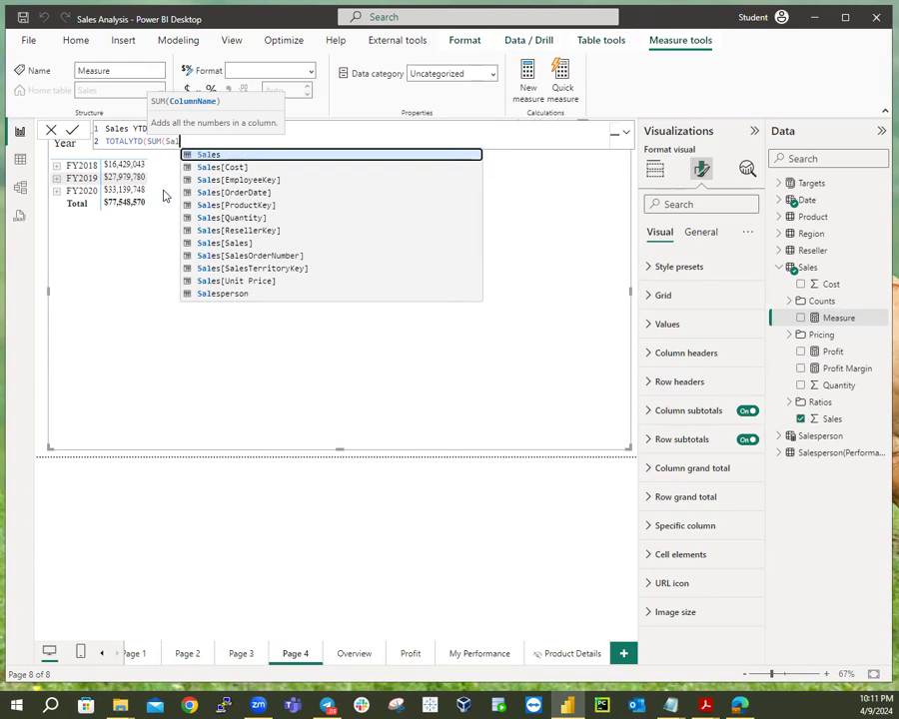
click(216, 244)
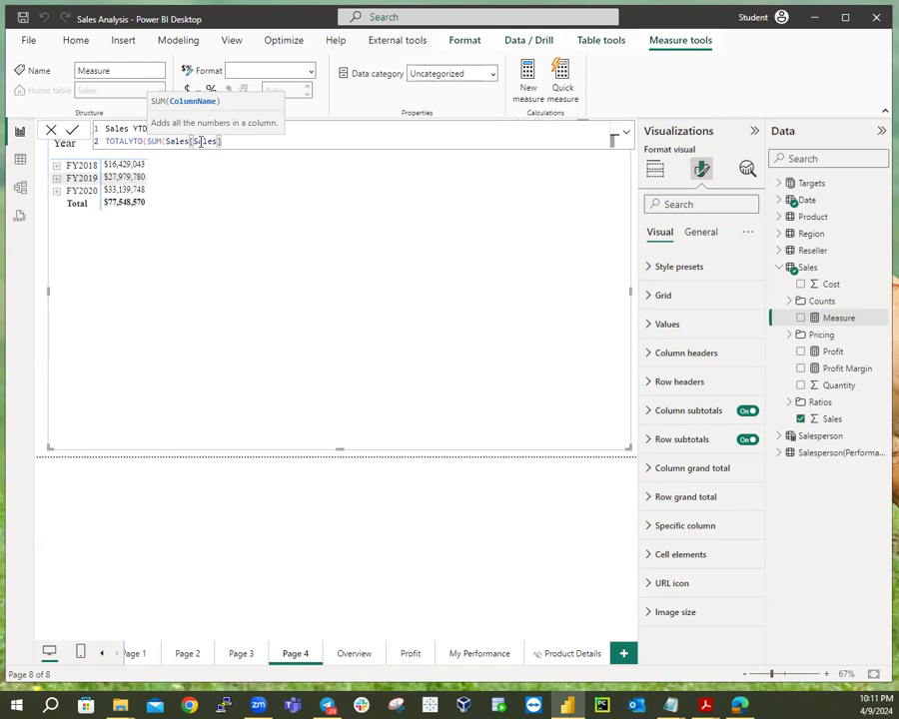
text())
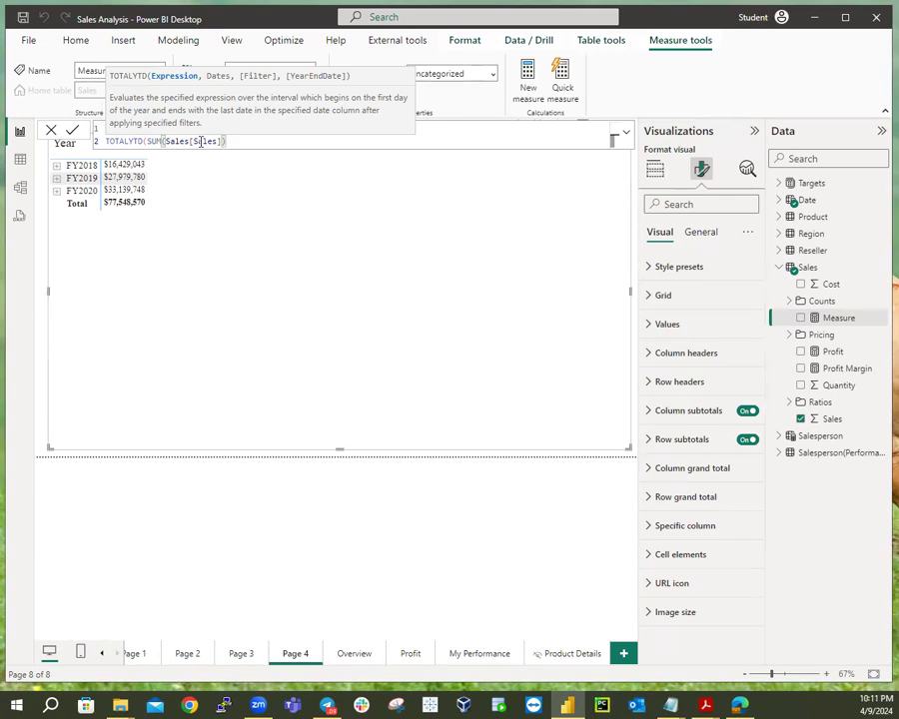
text(,)
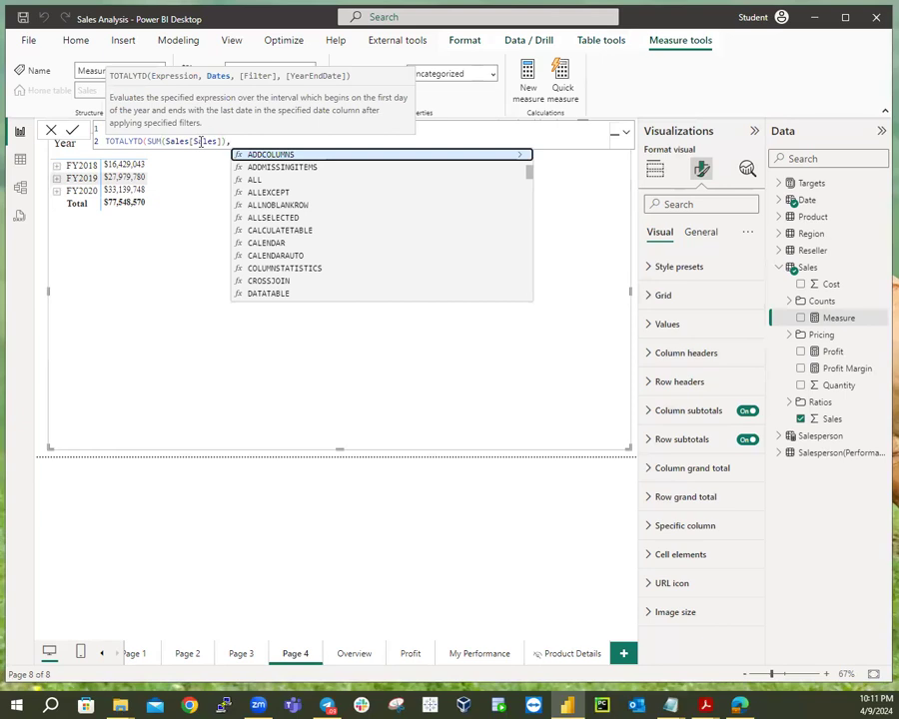
text(')
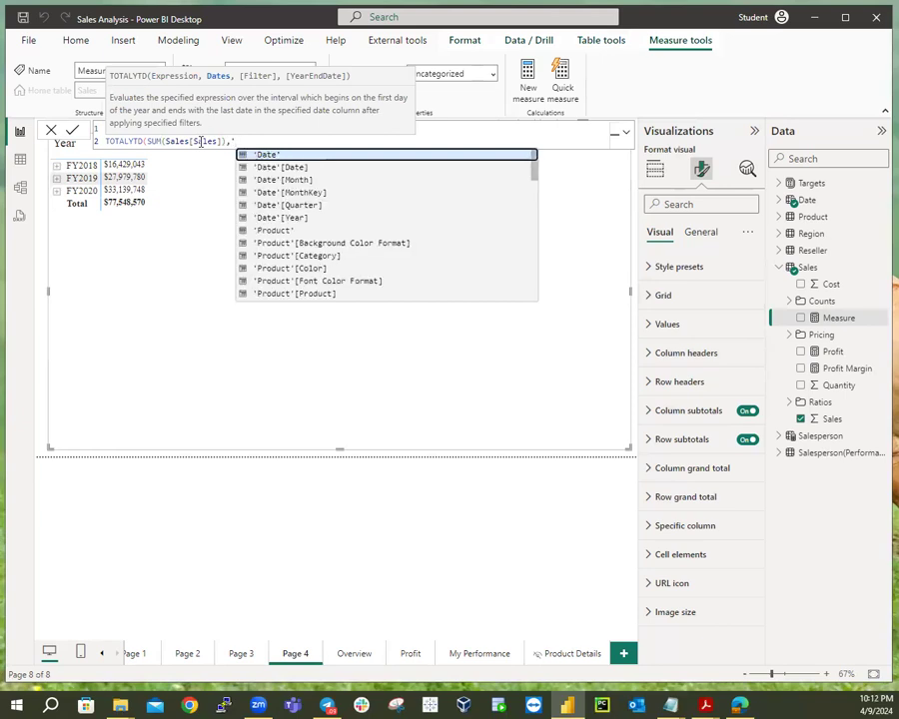
text(Date)
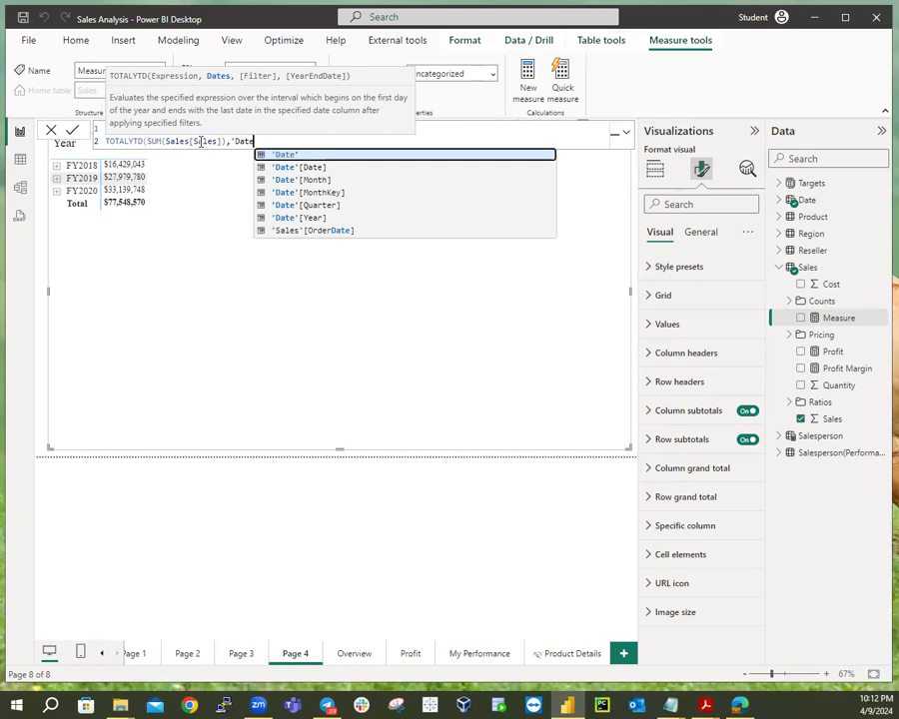
text(')
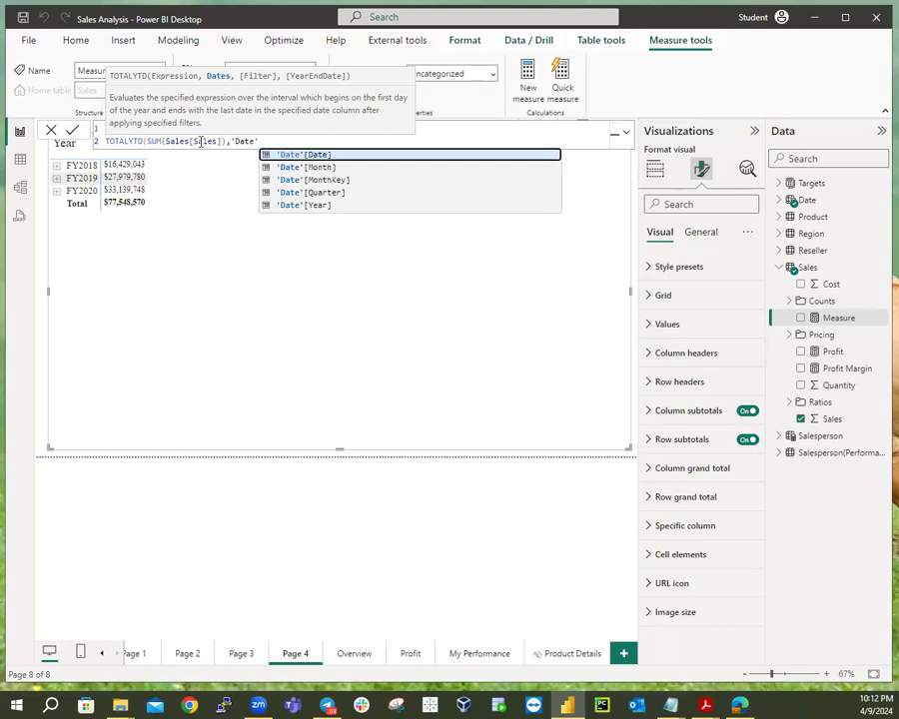
text([Date)
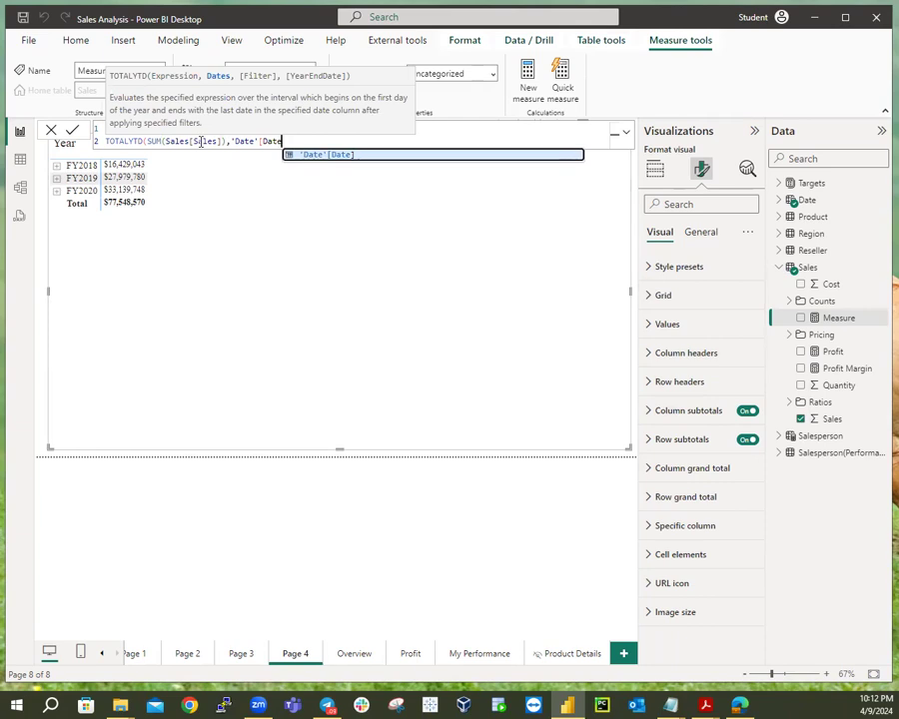
text(])
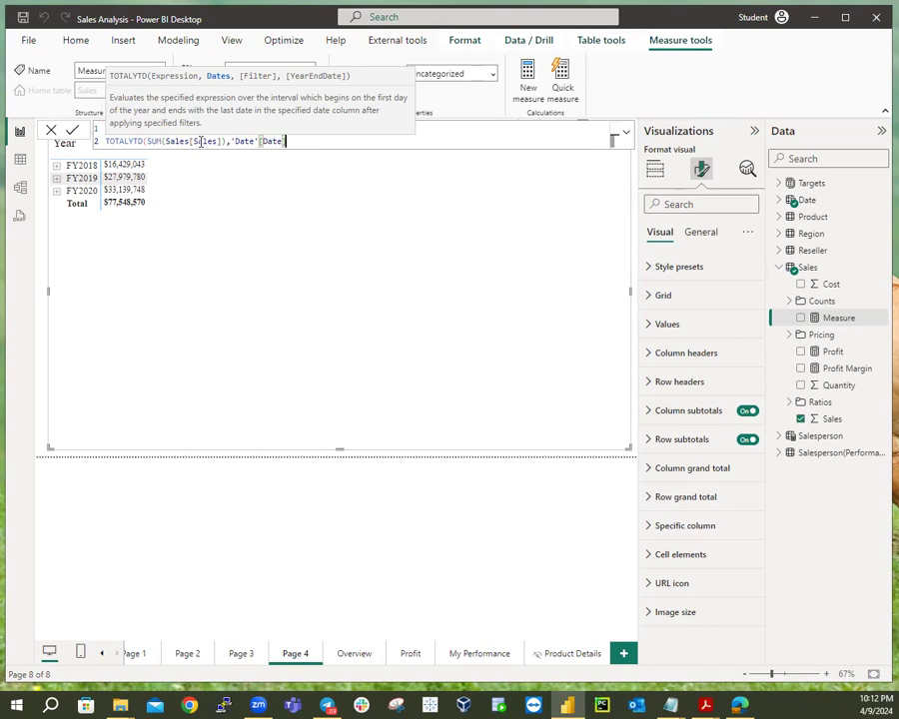
text(,)
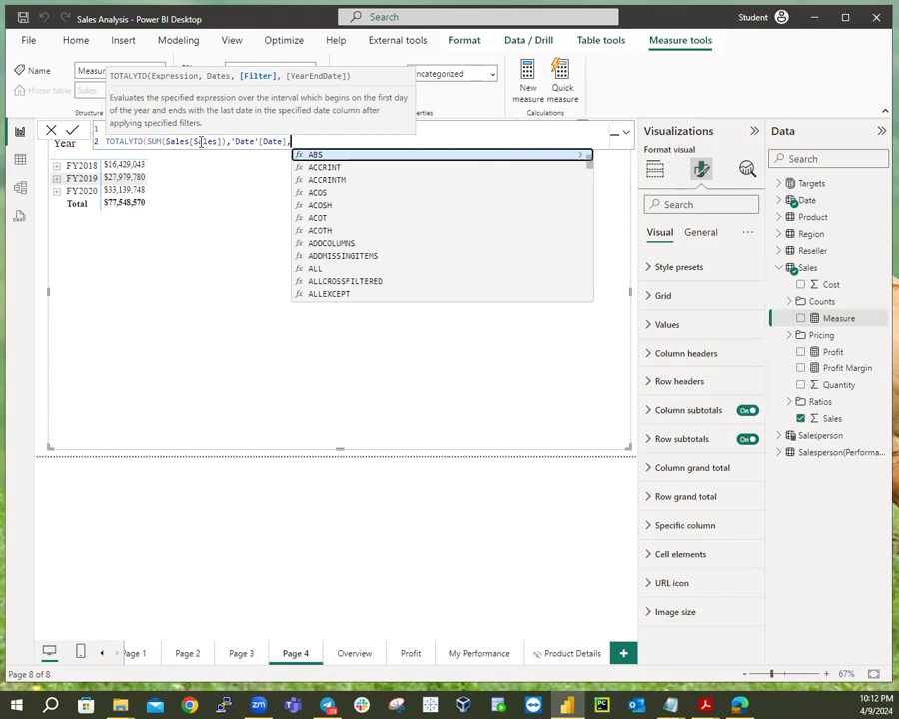
text(")
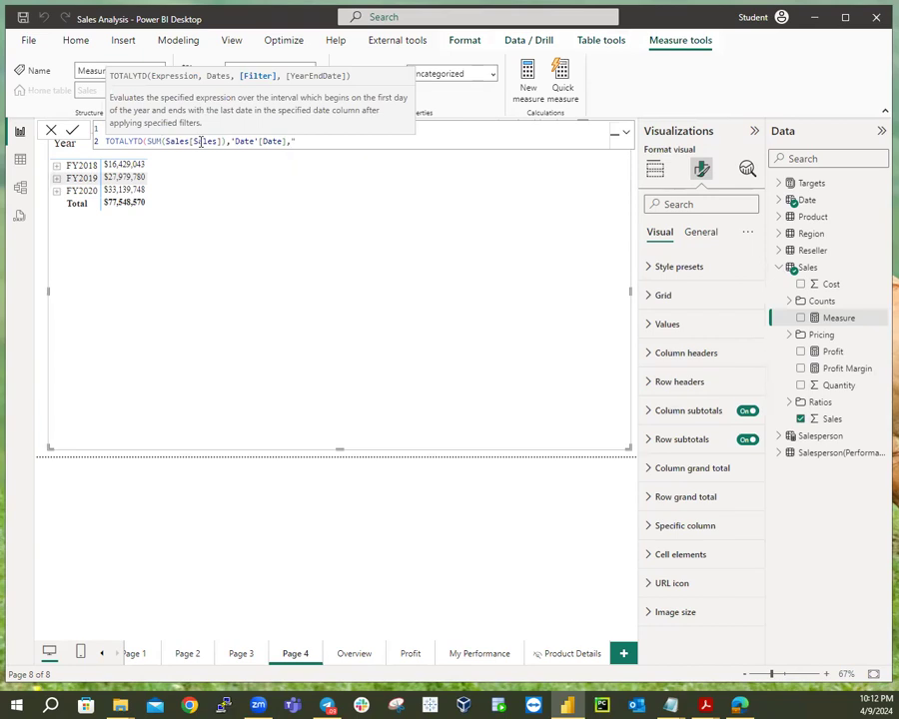
text(6-30)
text("))
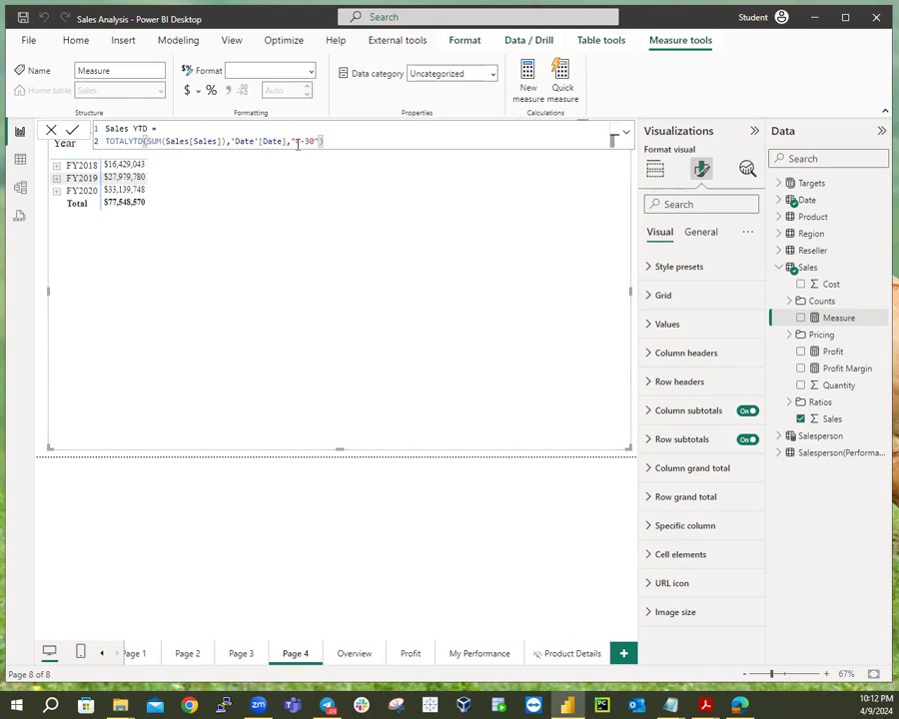
text())
key(Return)
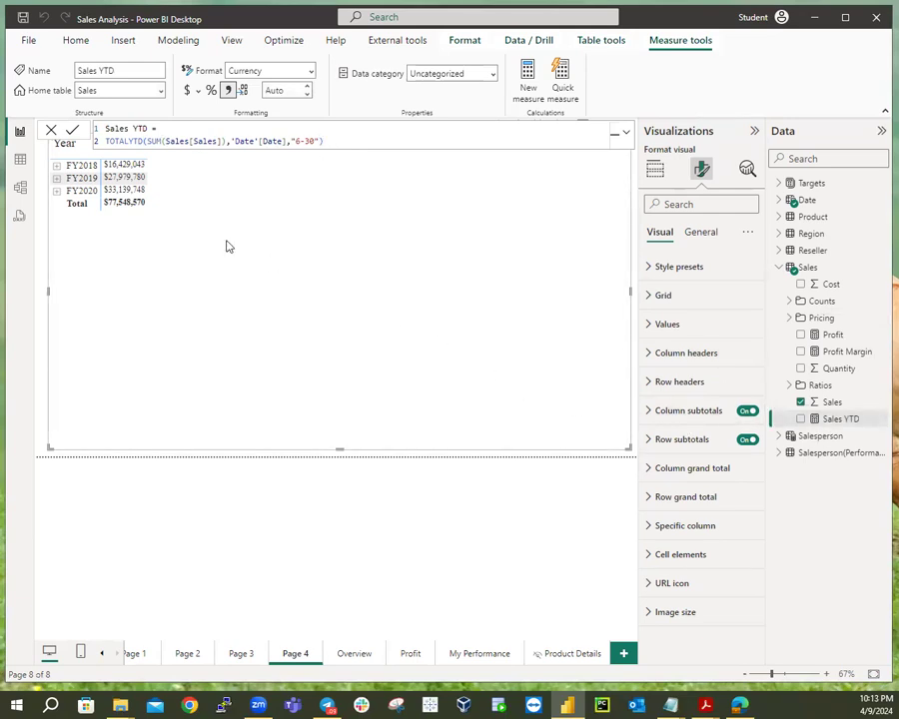
Remove the accidental Sales YTD chart and add Sales YTD as a matrix column.
click(389, 457)
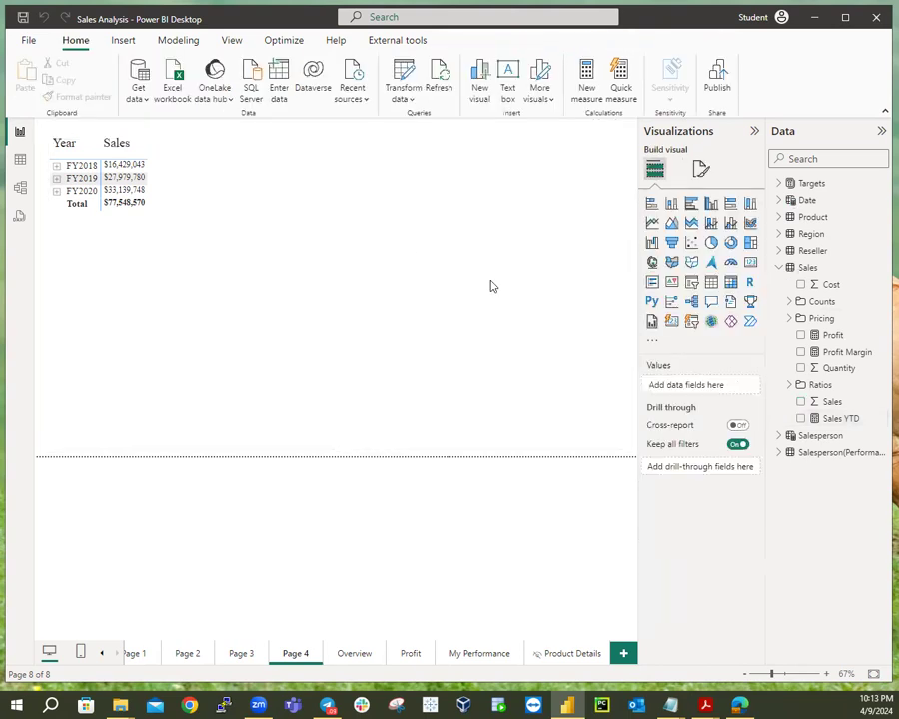
click(801, 420)
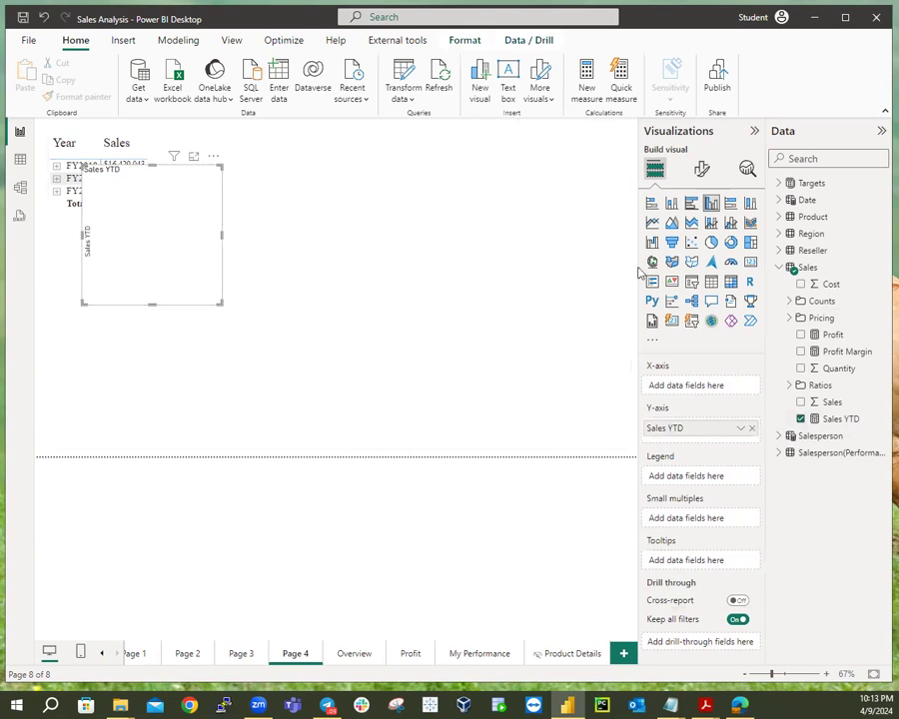
key(Delete)
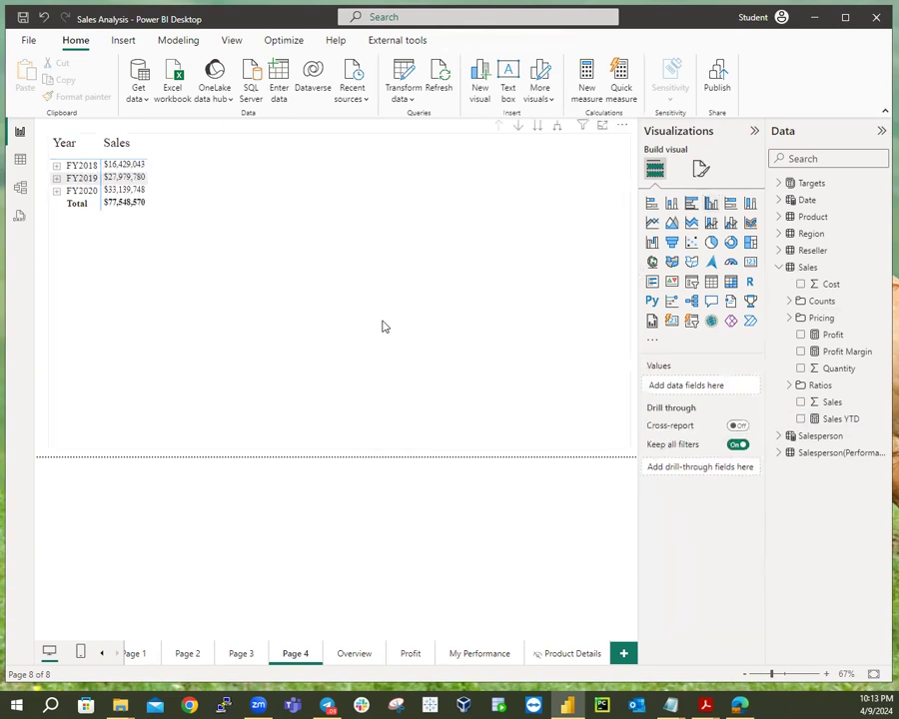
click(382, 326)
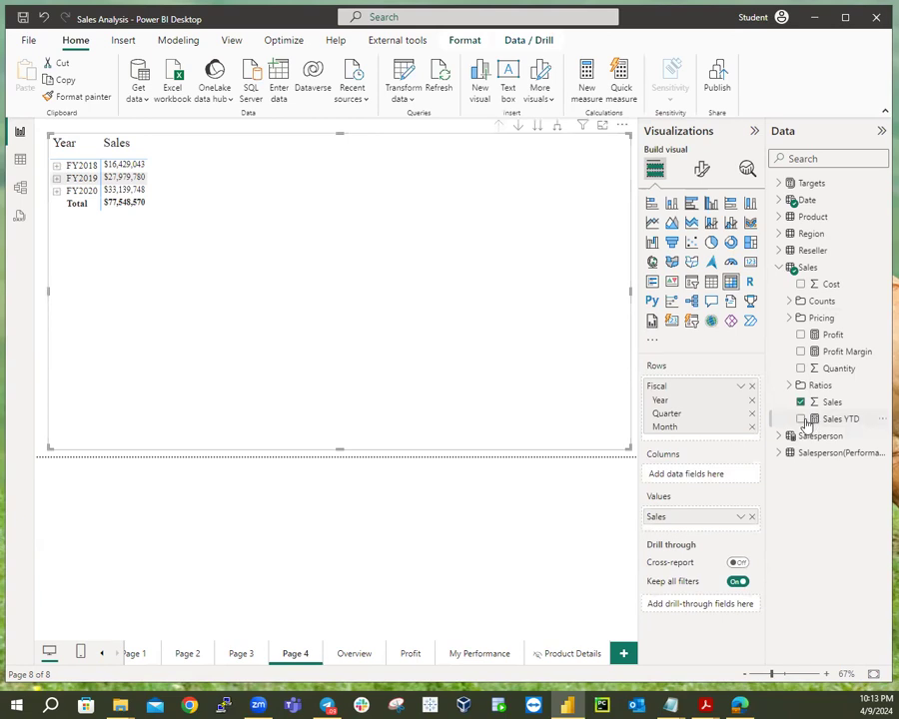
click(801, 420)
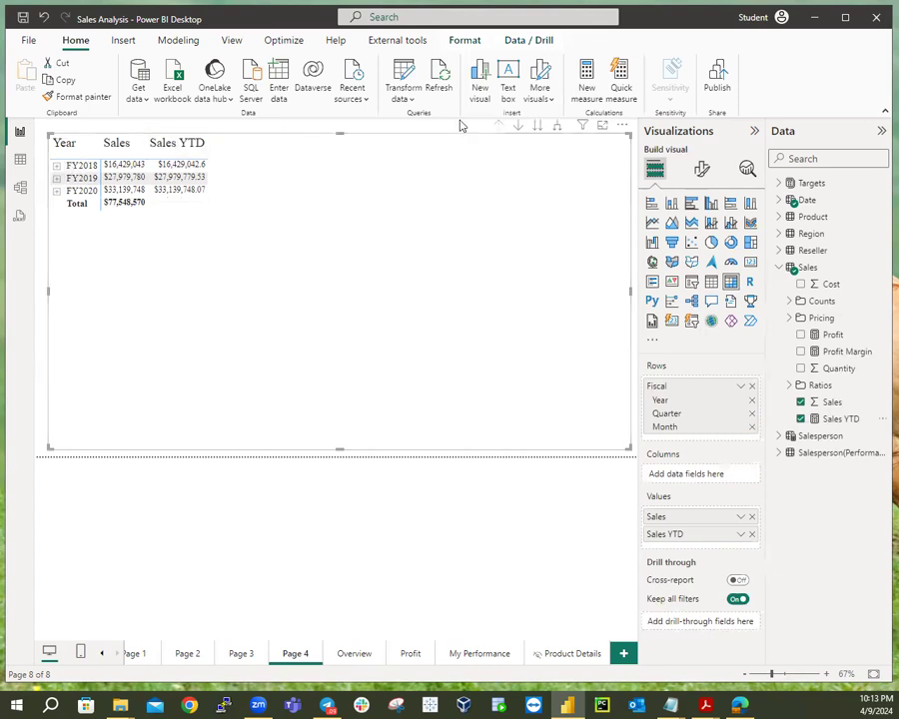
Expand the matrix twice to show quarters and then months under each fiscal year.
click(557, 126)
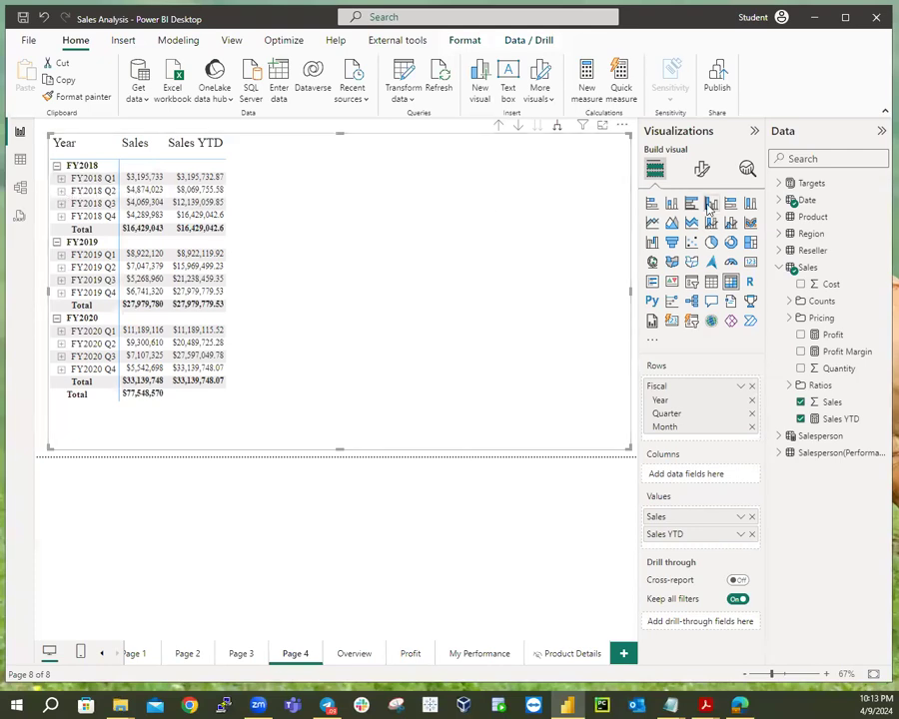
click(556, 126)
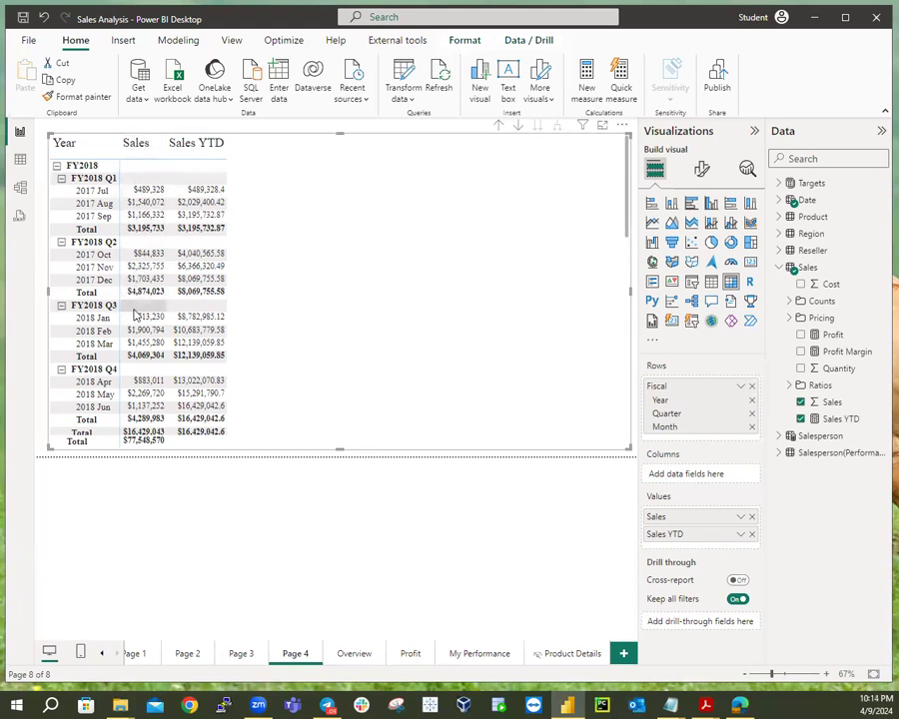
scroll(135, 315, down, 10)
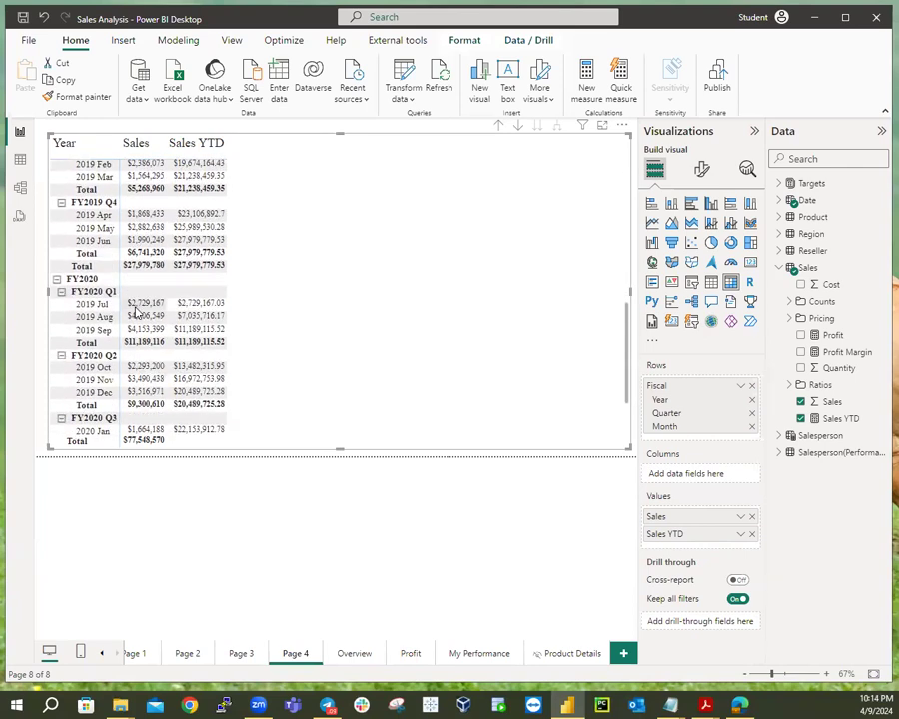
scroll(137, 312, down, 3)
scroll(136, 312, up, 12)
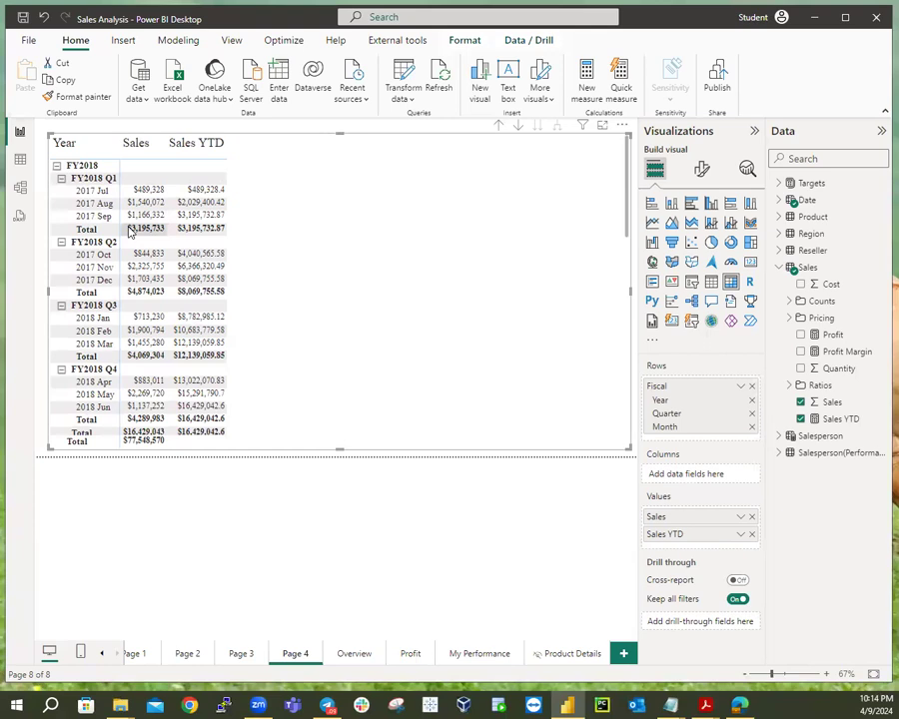
scroll(125, 228, down, 3)
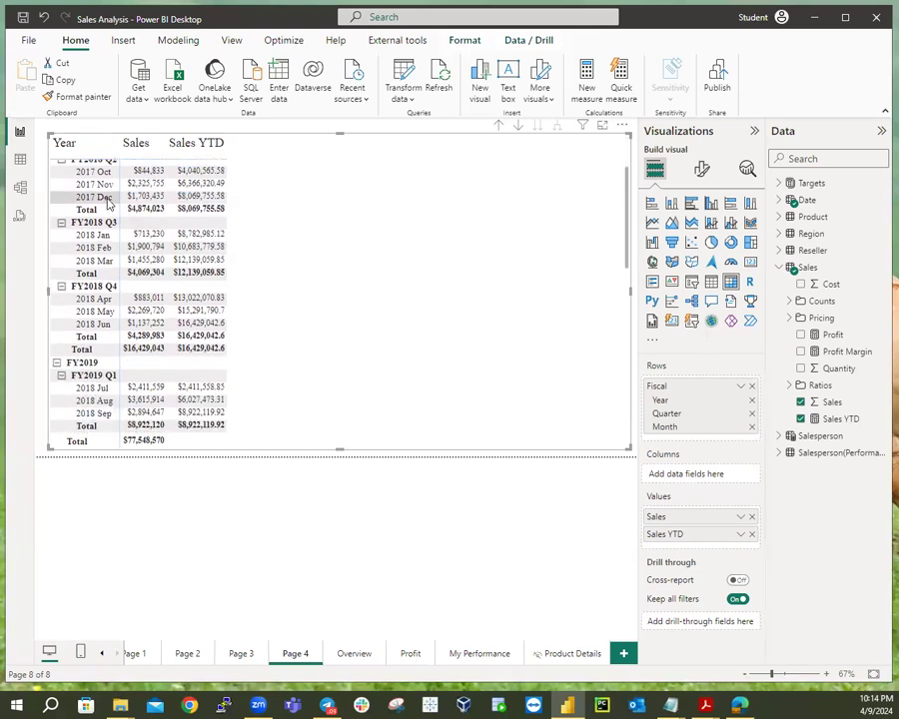
scroll(112, 212, up, 2)
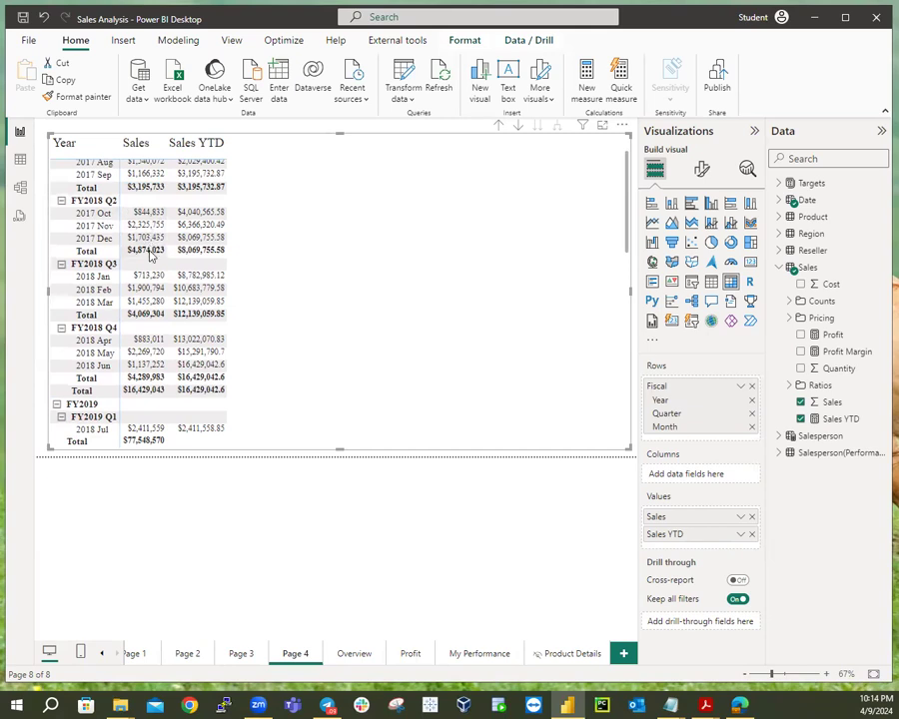
scroll(149, 256, down, 10)
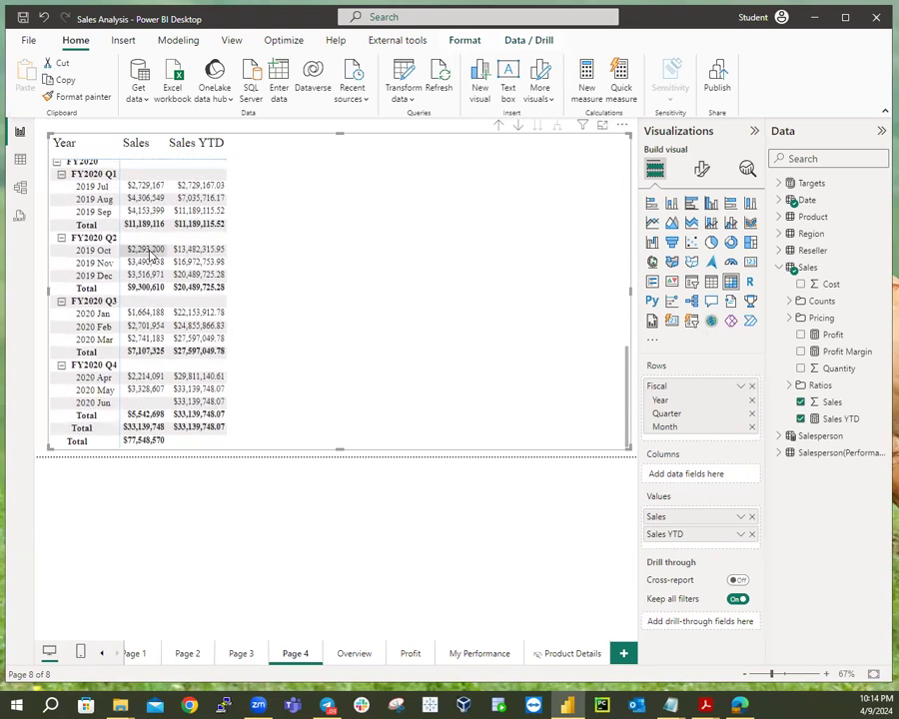
scroll(150, 255, up, 10)
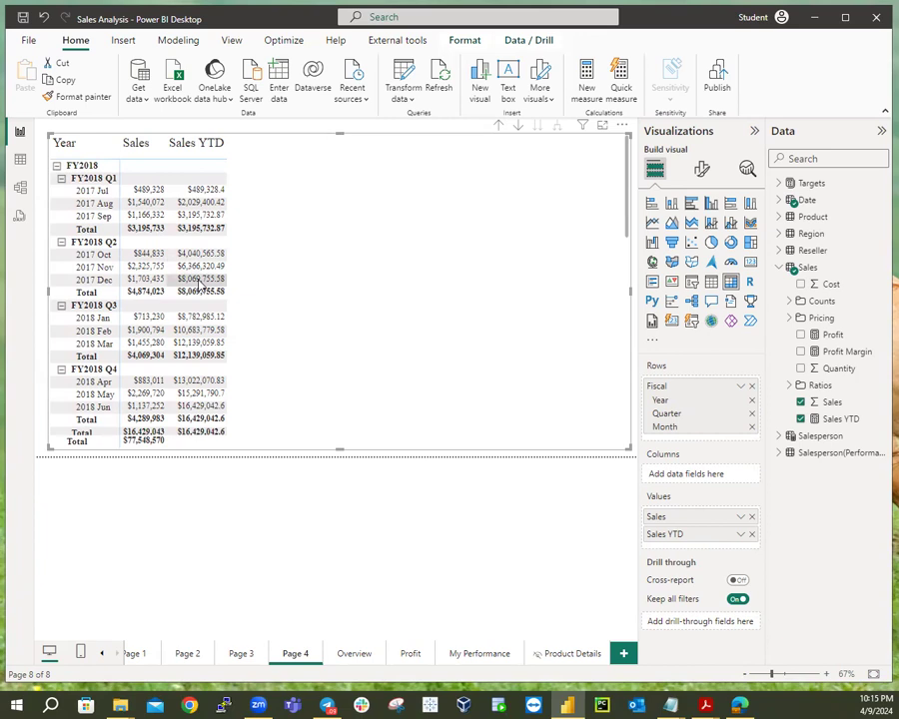
scroll(203, 285, down, 6)
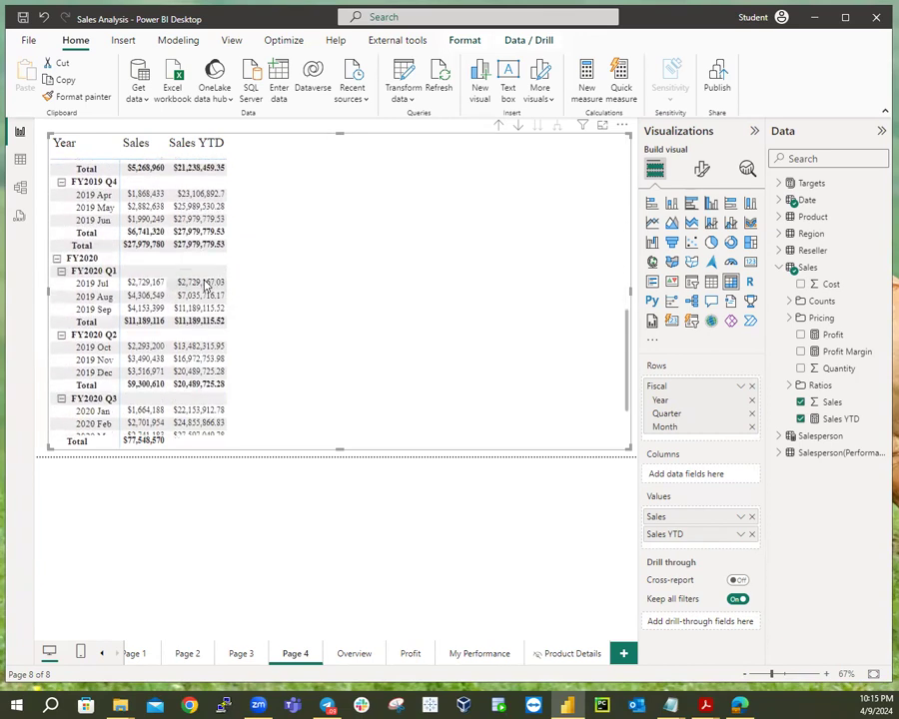
scroll(205, 284, down, 3)
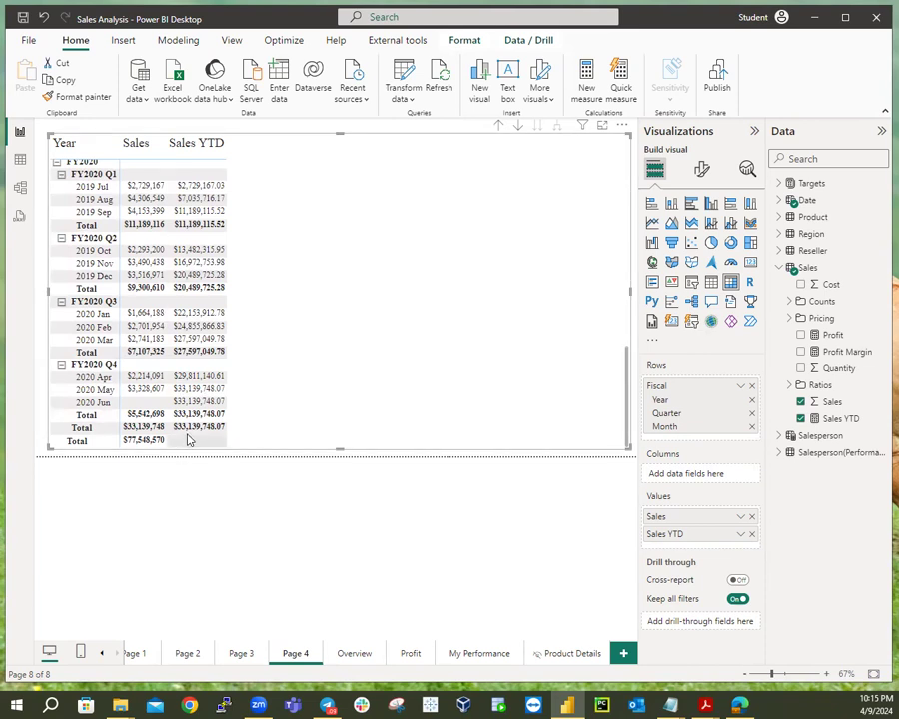
scroll(215, 400, up, 3)
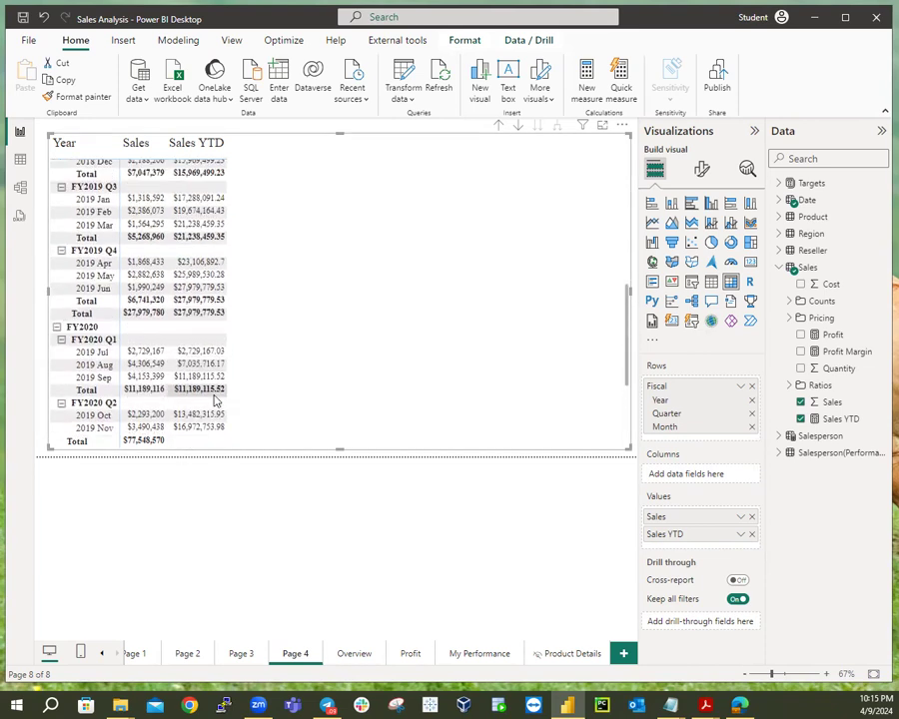
scroll(215, 400, up, 5)
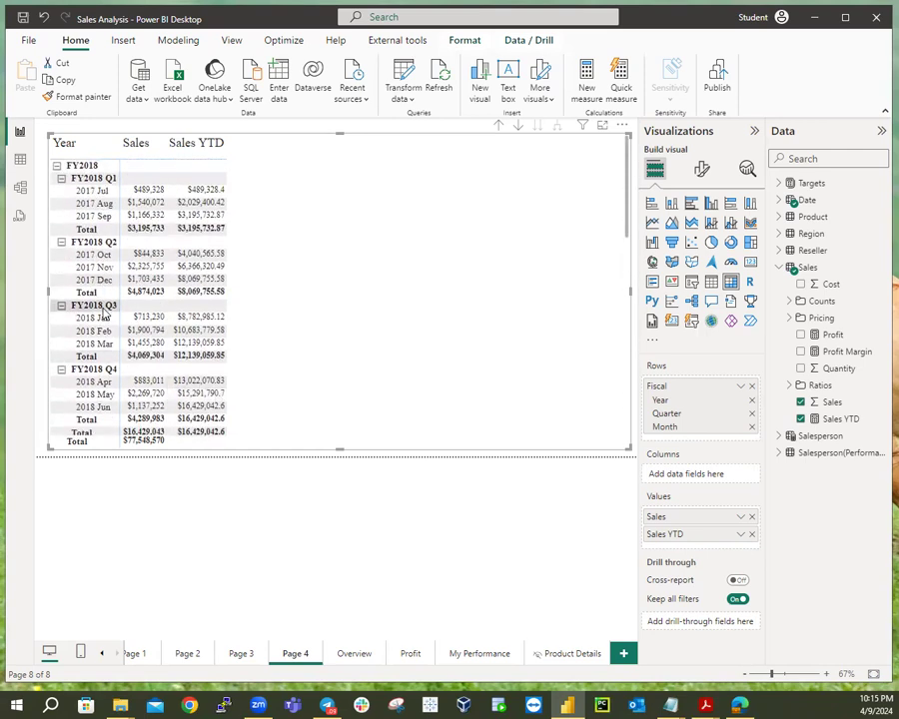
scroll(105, 342, down, 1)
scroll(105, 343, down, 2)
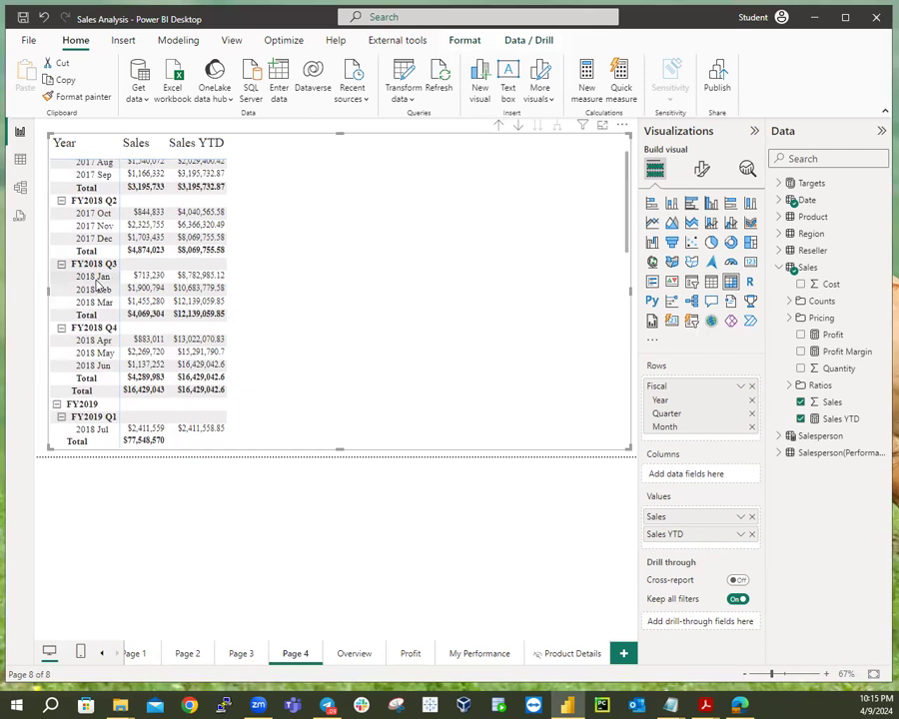
scroll(97, 285, up, 2)
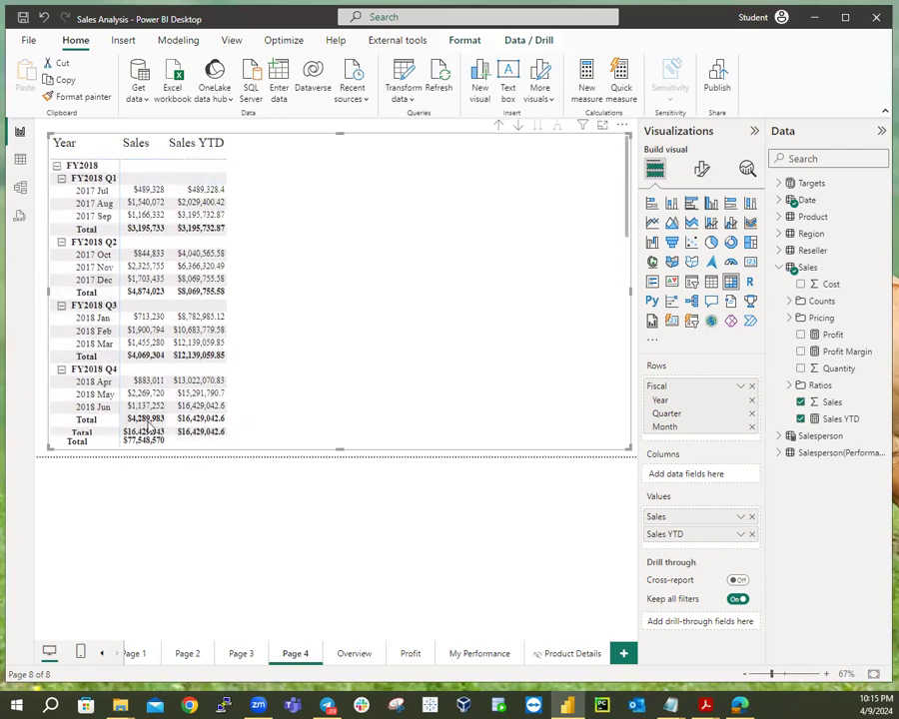
scroll(321, 370, down, 4)
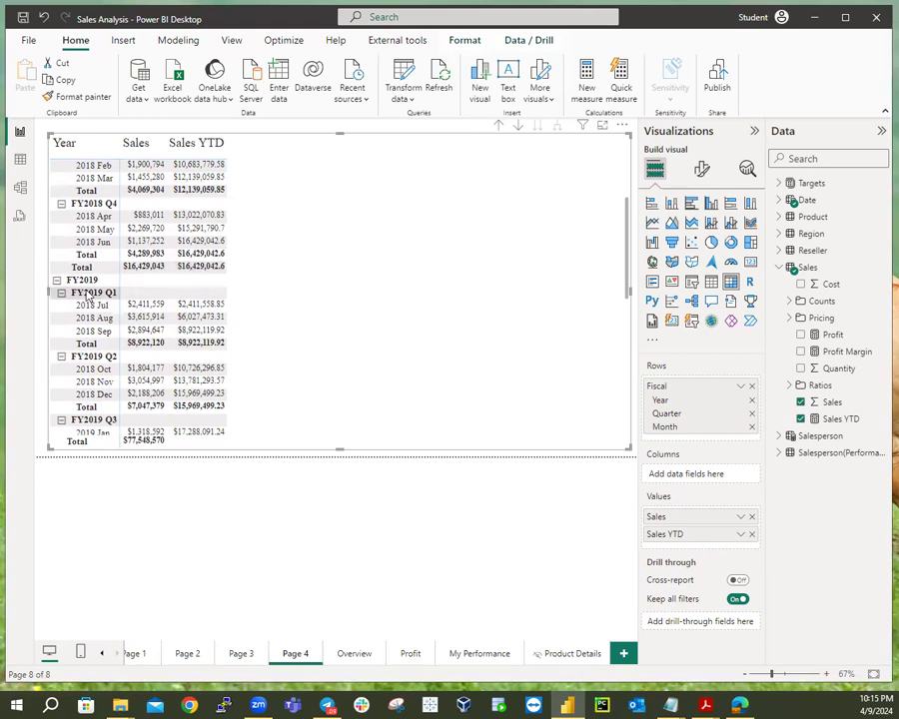
scroll(227, 267, down, 2)
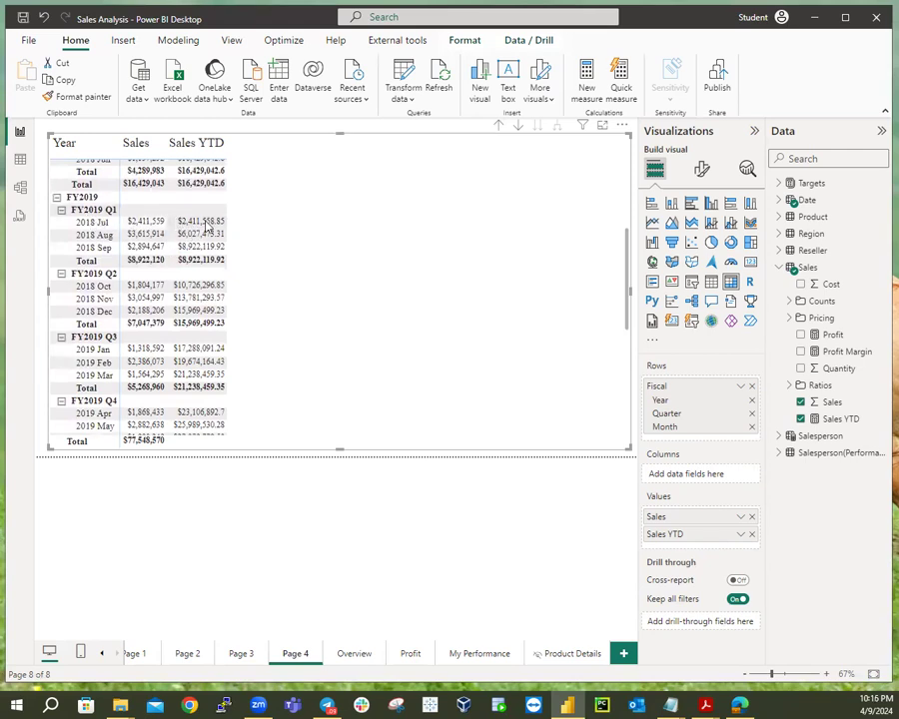
scroll(209, 305, down, 3)
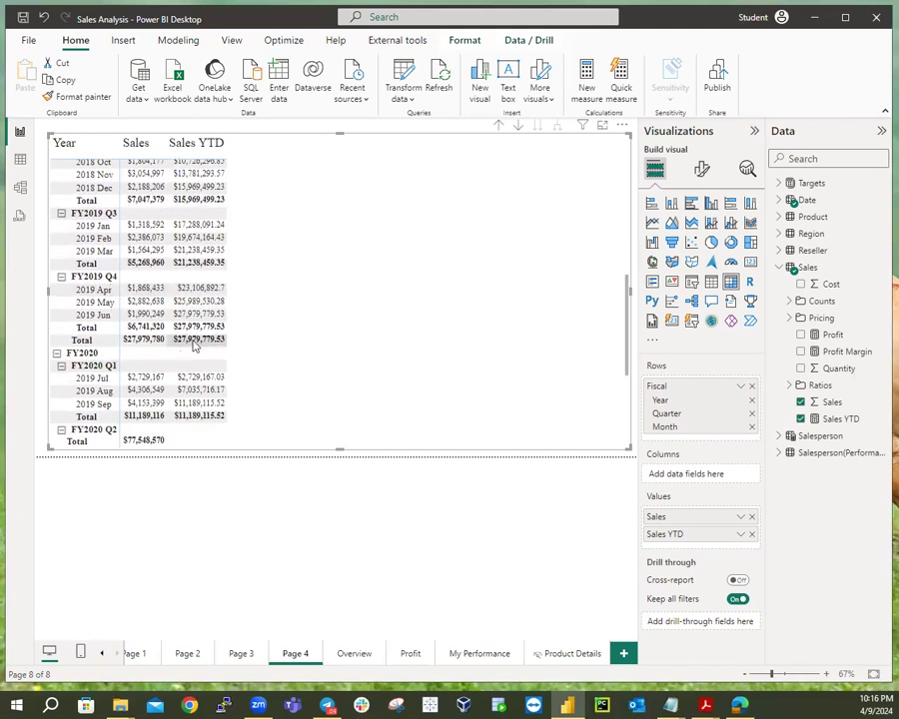
scroll(216, 325, down, 1)
scroll(216, 326, down, 4)
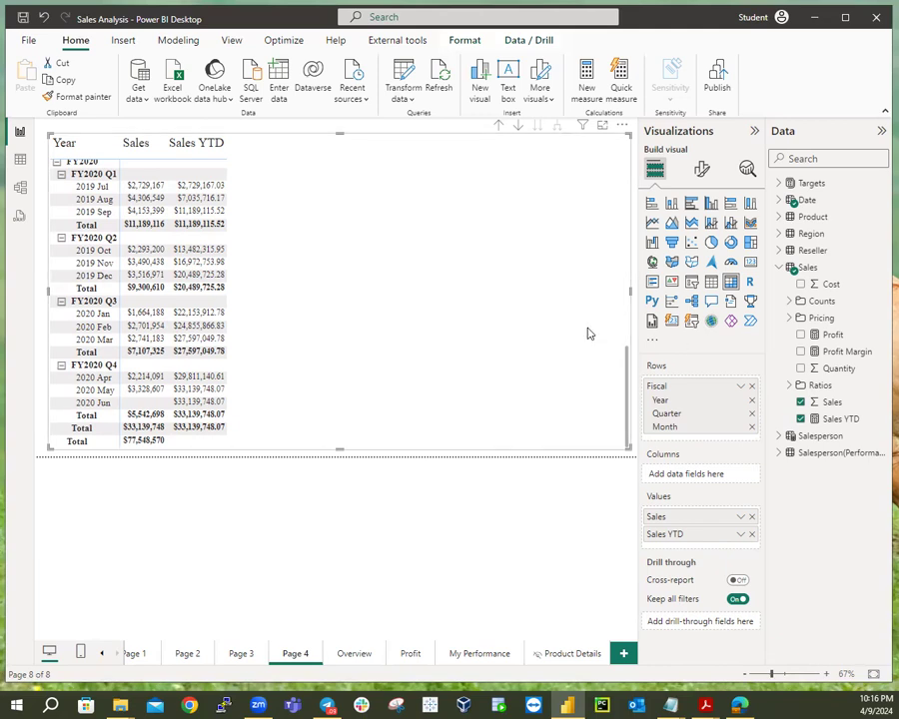
Create a new Sales table measure named Sales YoY Growth.
right_click(809, 269)
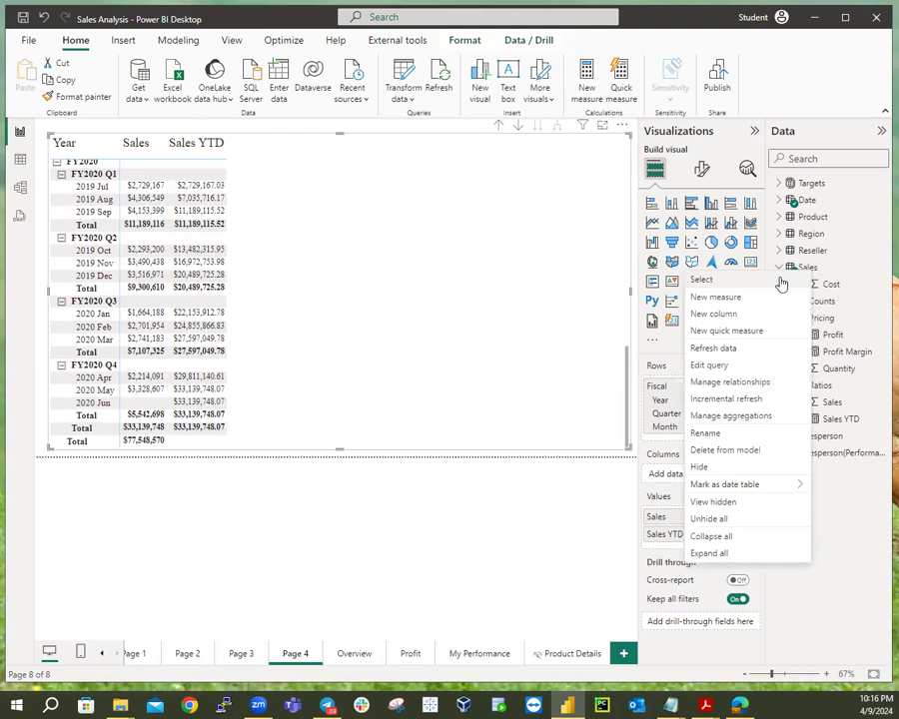
click(719, 298)
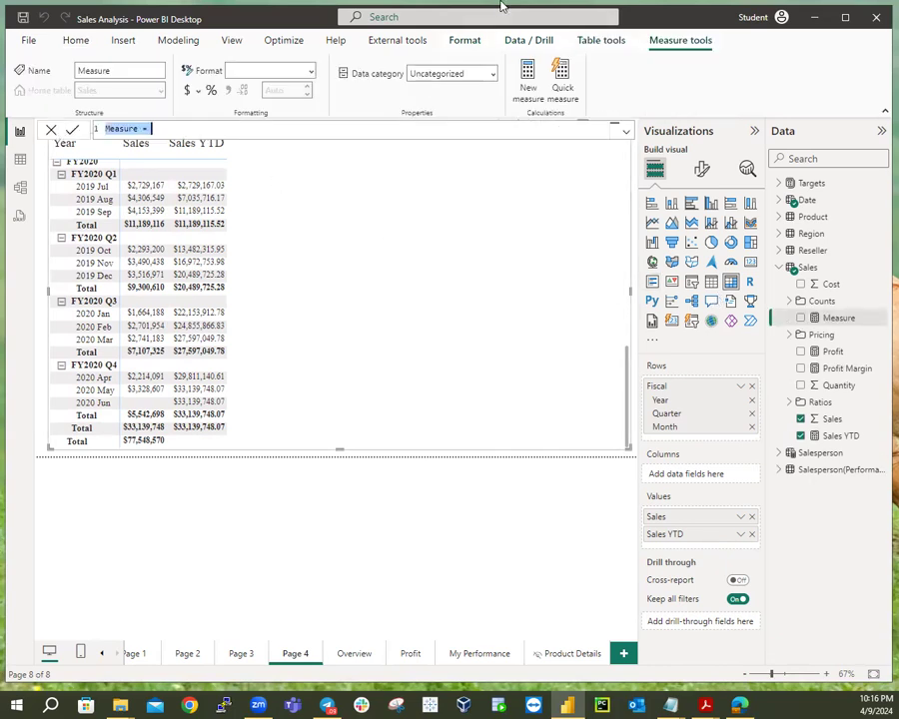
click(140, 129)
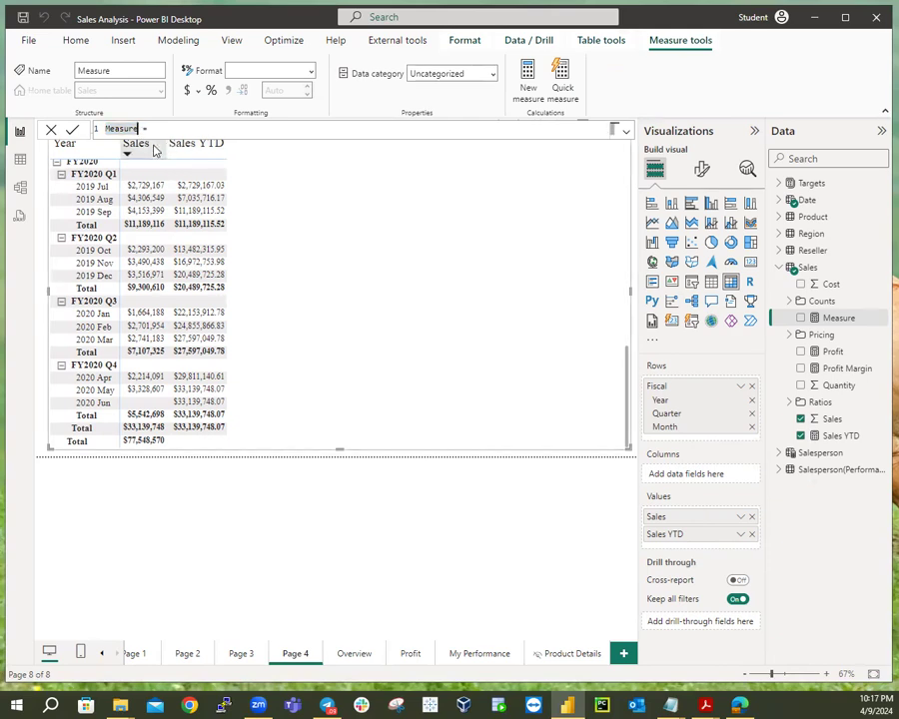
key(BackSpace)
key(BackSpace)
key(BackSpace)
key(BackSpace)
key(BackSpace)
key(BackSpace)
key(BackSpace)
text(Sales YoY Growth)
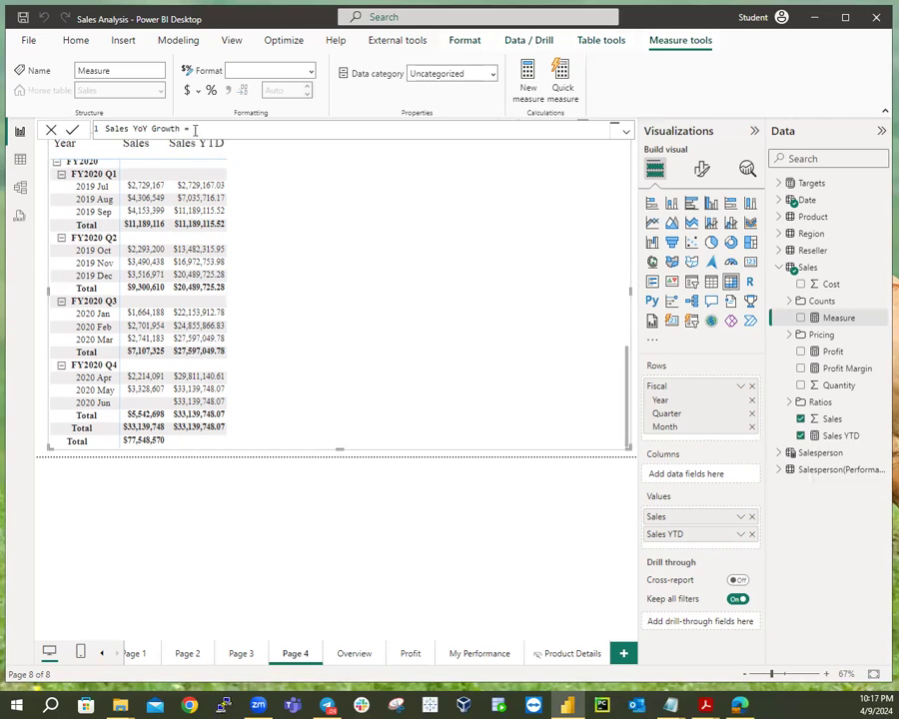
Start a second formula line declaring VAR SalesPriorYear.
key(shift+Return)
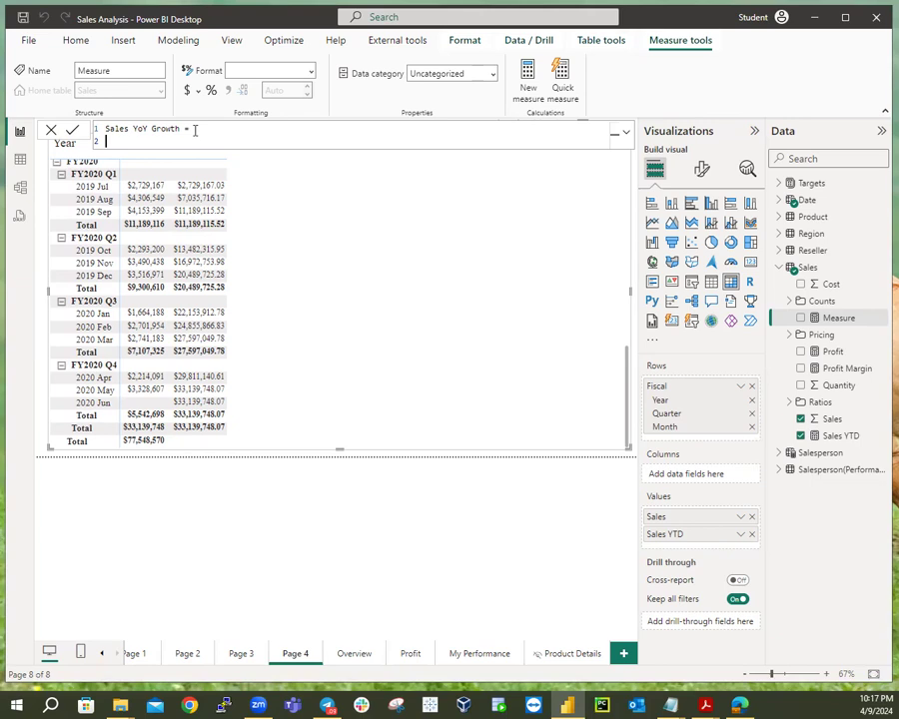
text(VAR)
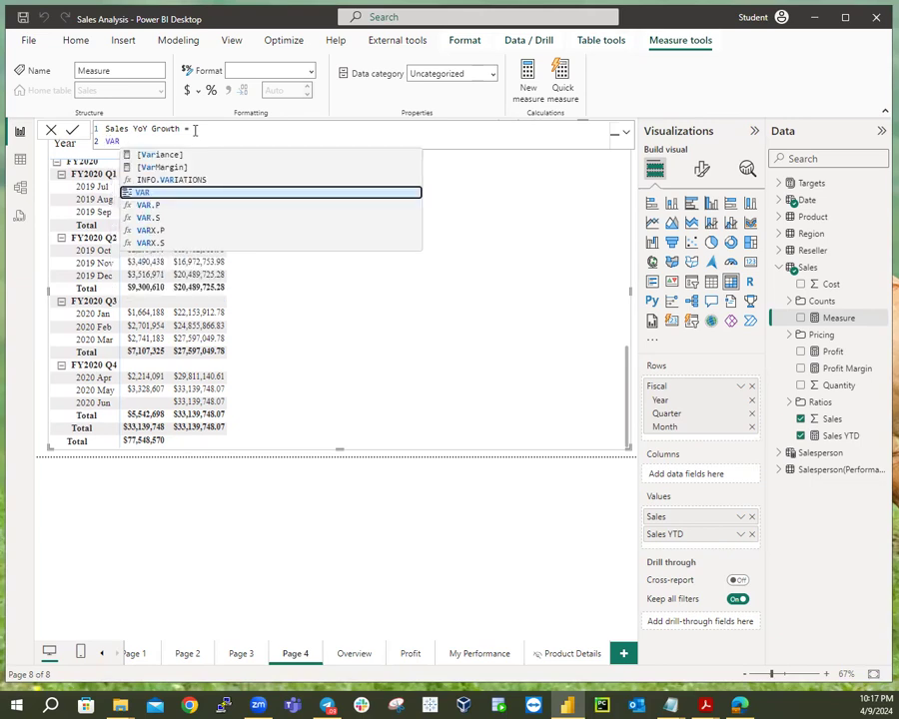
text( Sales Pro)
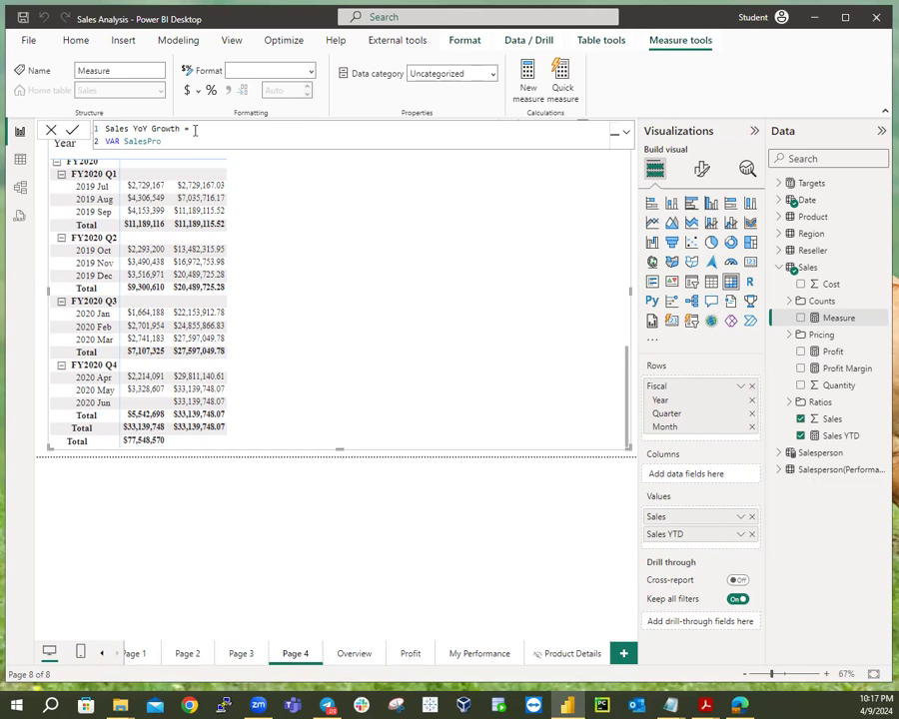
text(orYear)
Write the SalesPriorYear expression as CALCULATE( SUM(Sales[Sales]), on separate lines.
text(=)
key(shift+Return)
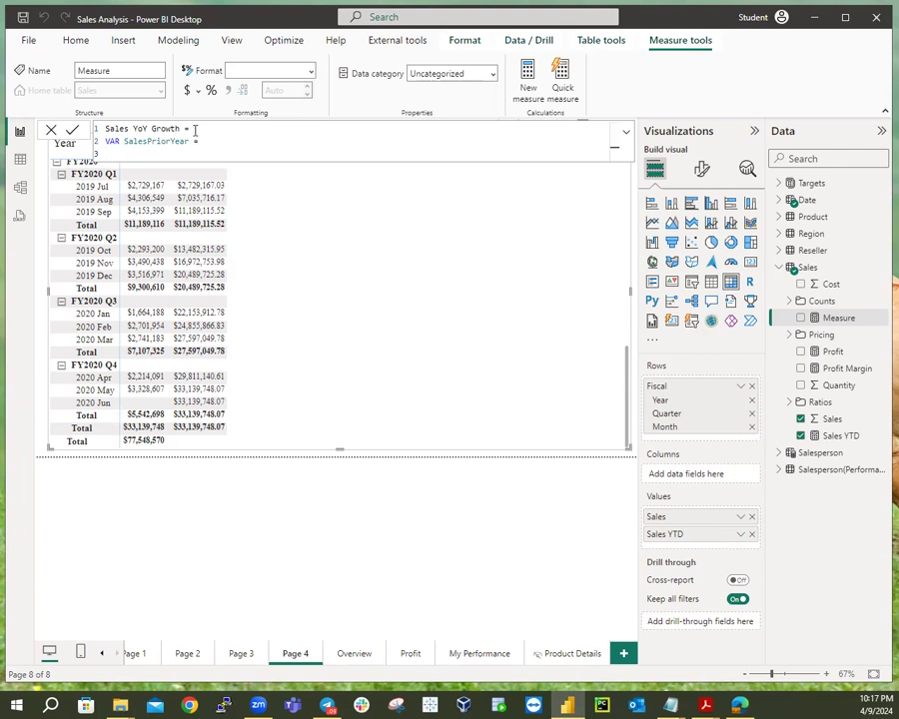
text(C)
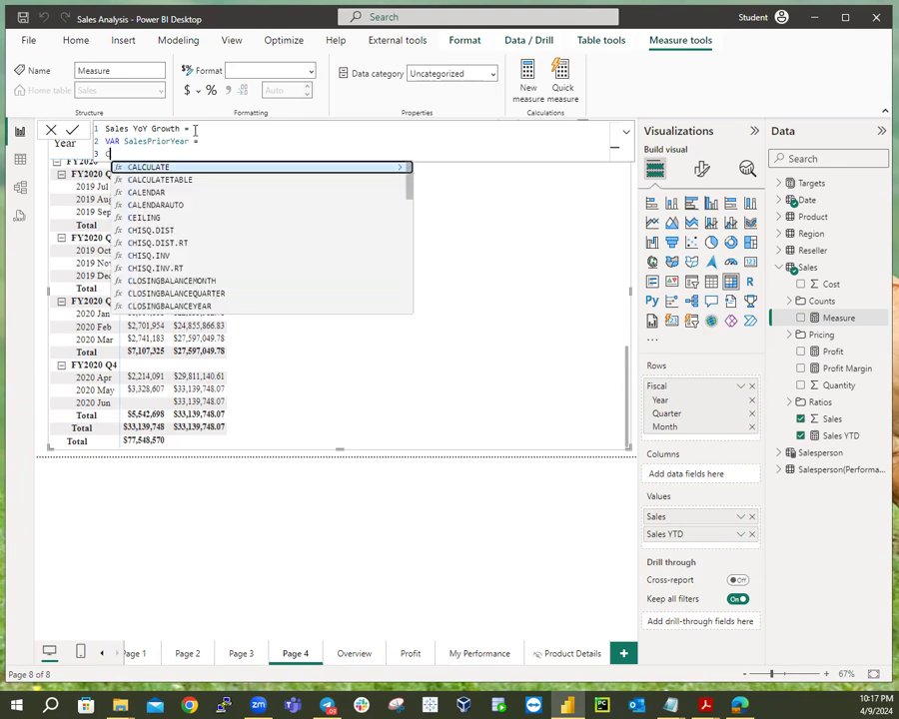
text(ALCULA)
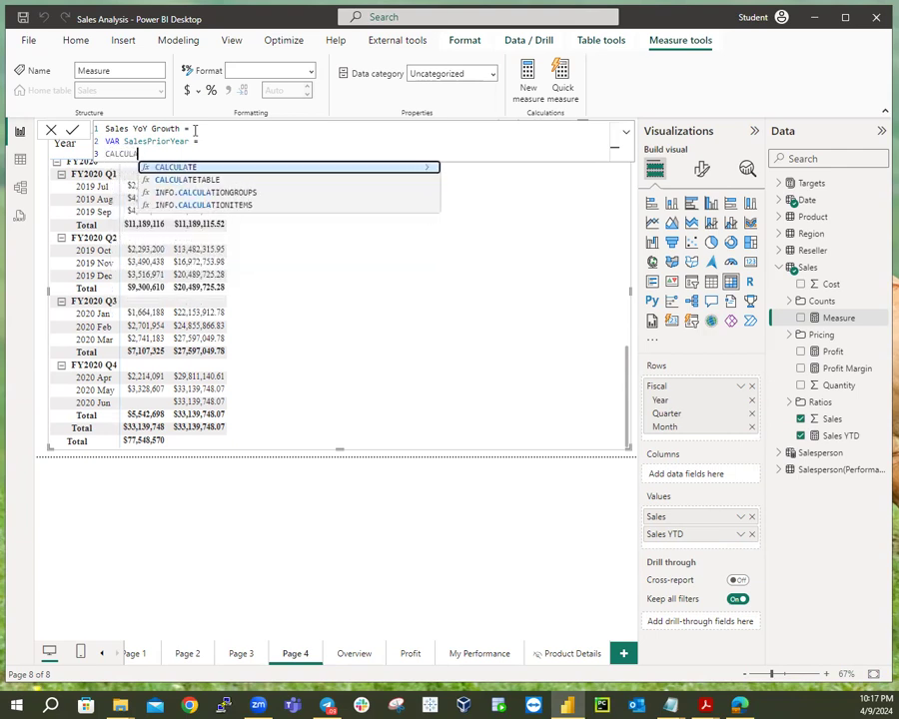
text(TE)
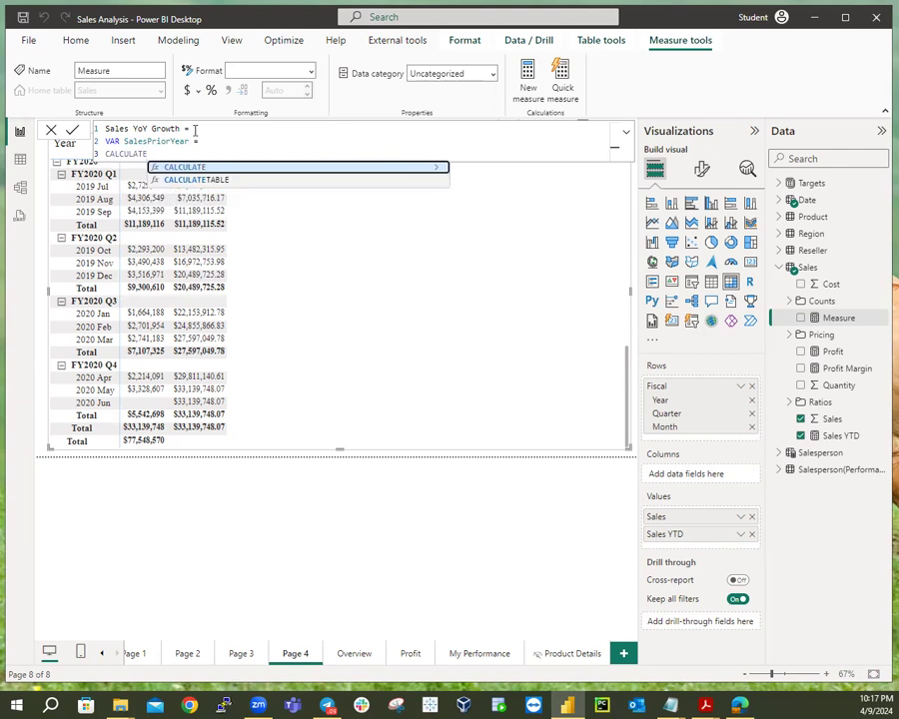
text(()
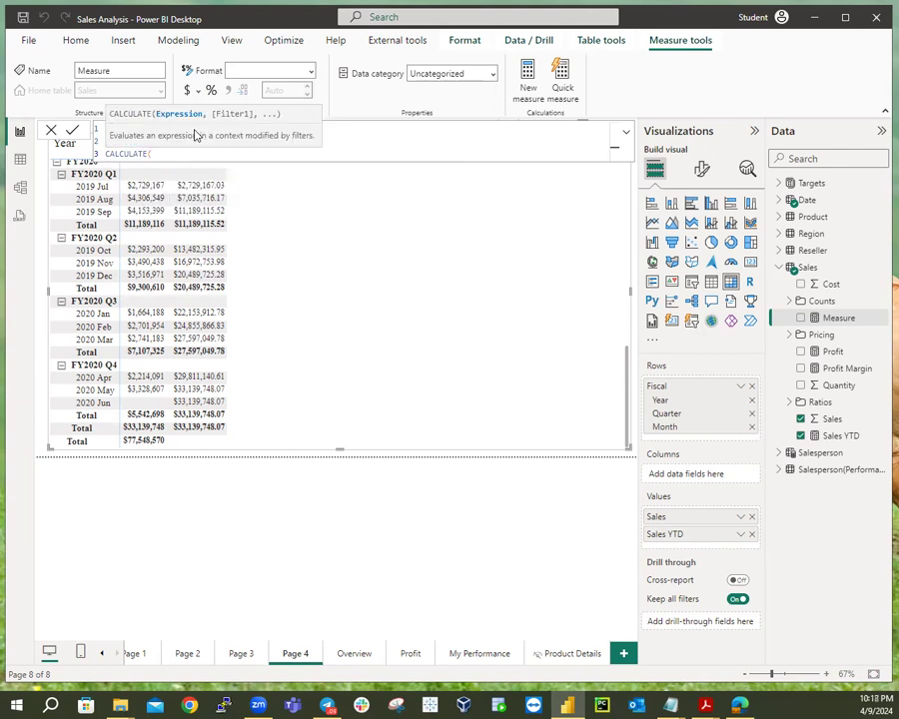
key(shift+Return)
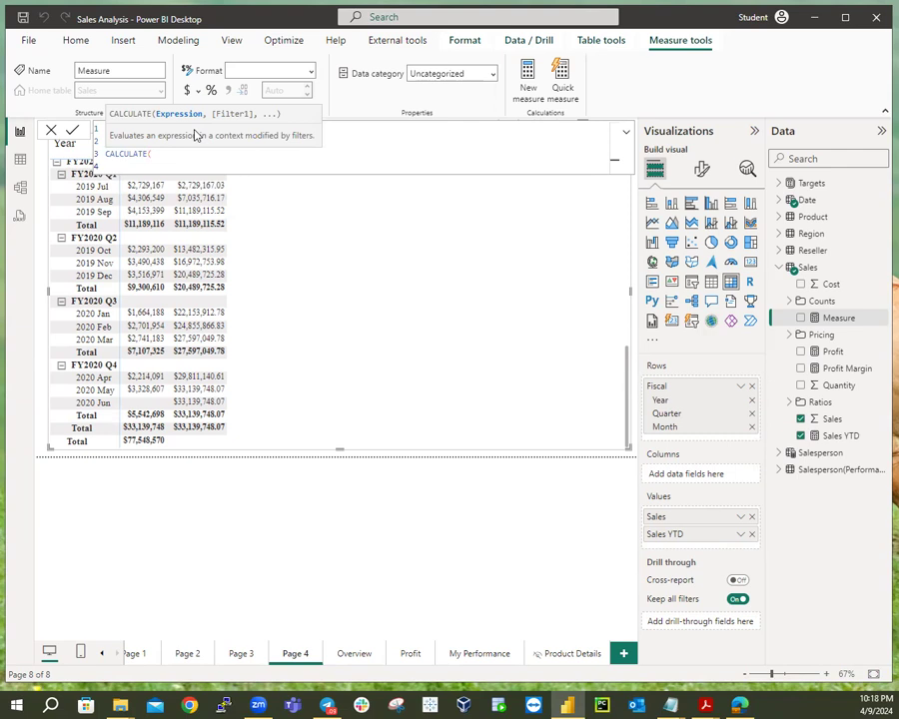
text(SUM)
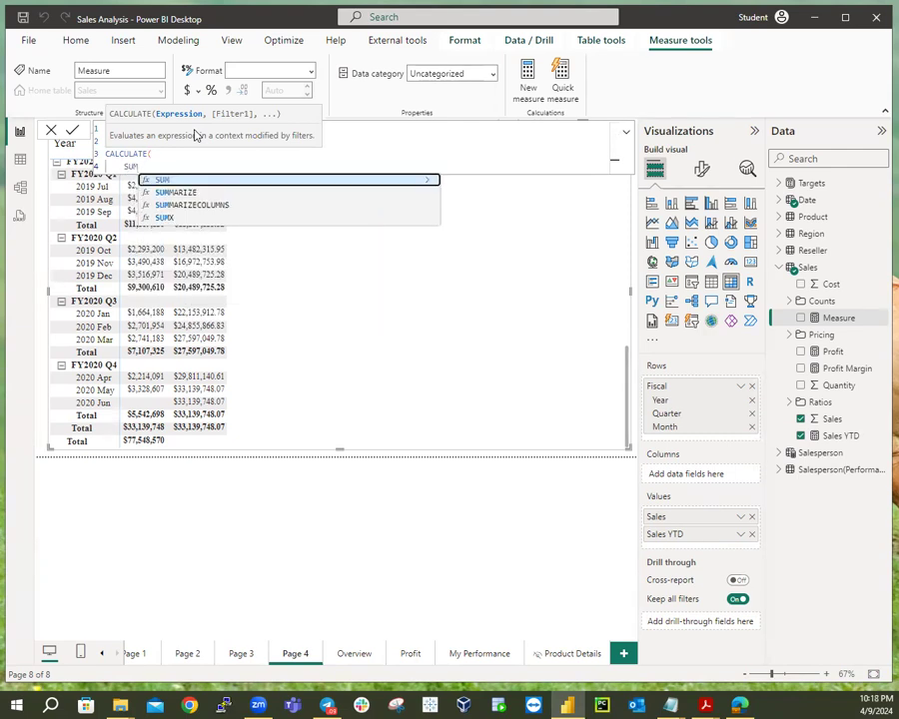
text((Sale)
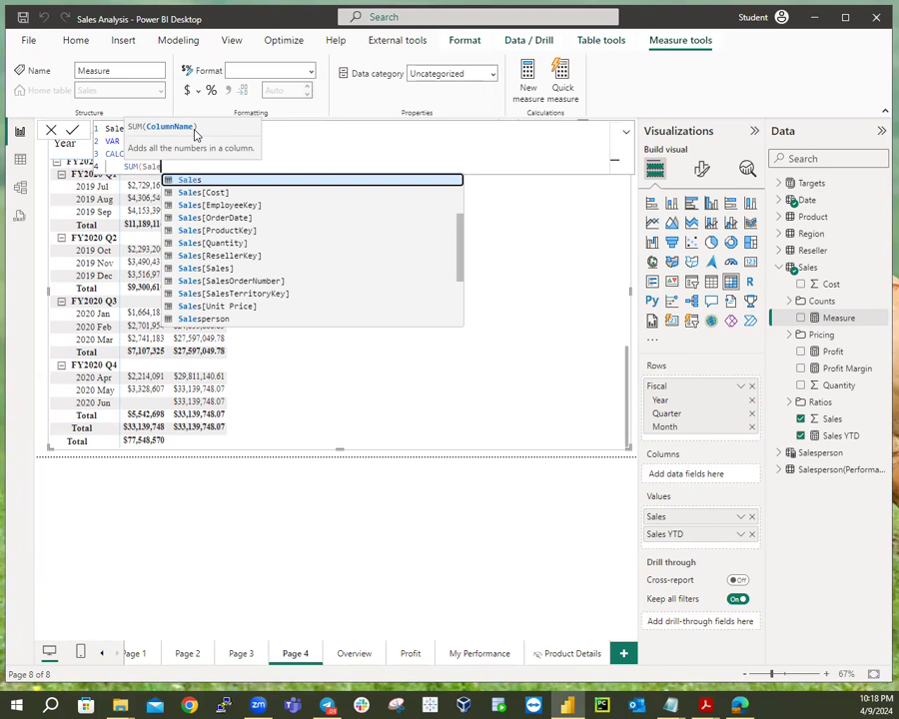
click(216, 268)
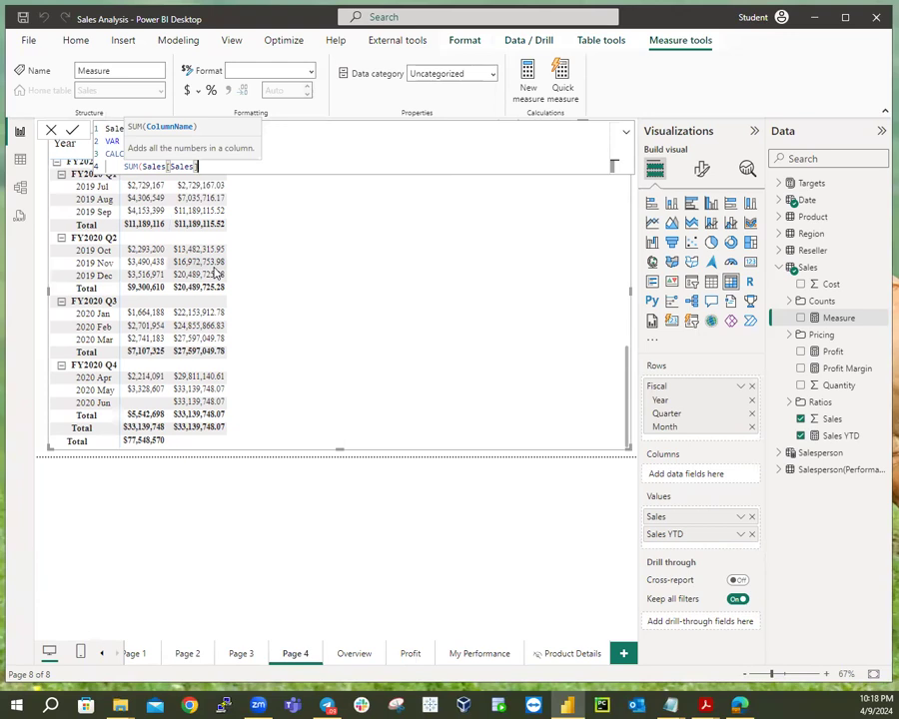
text(),)
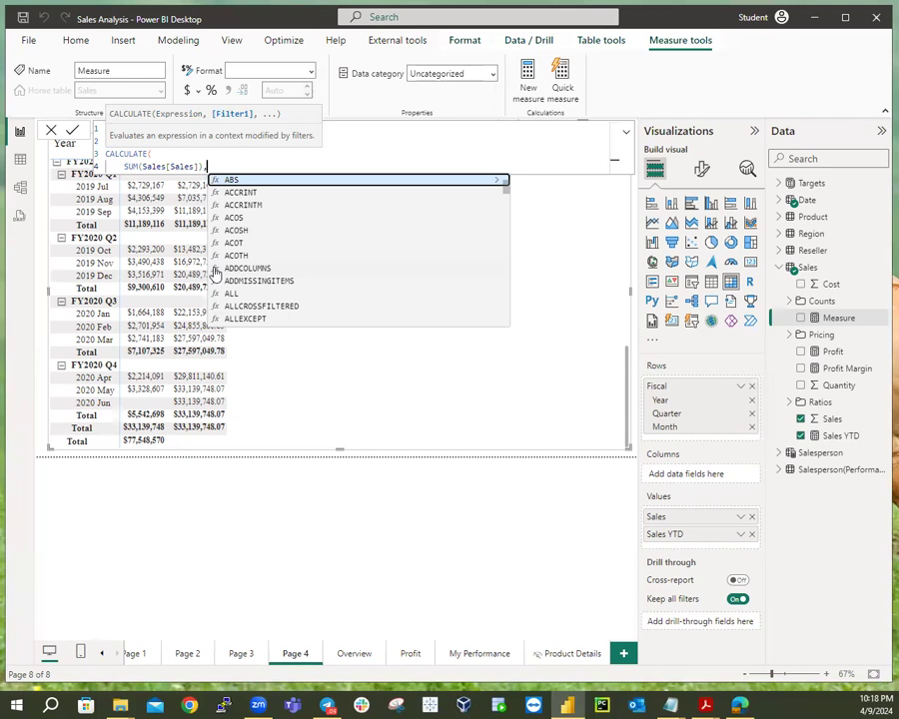
key(shift+Return)
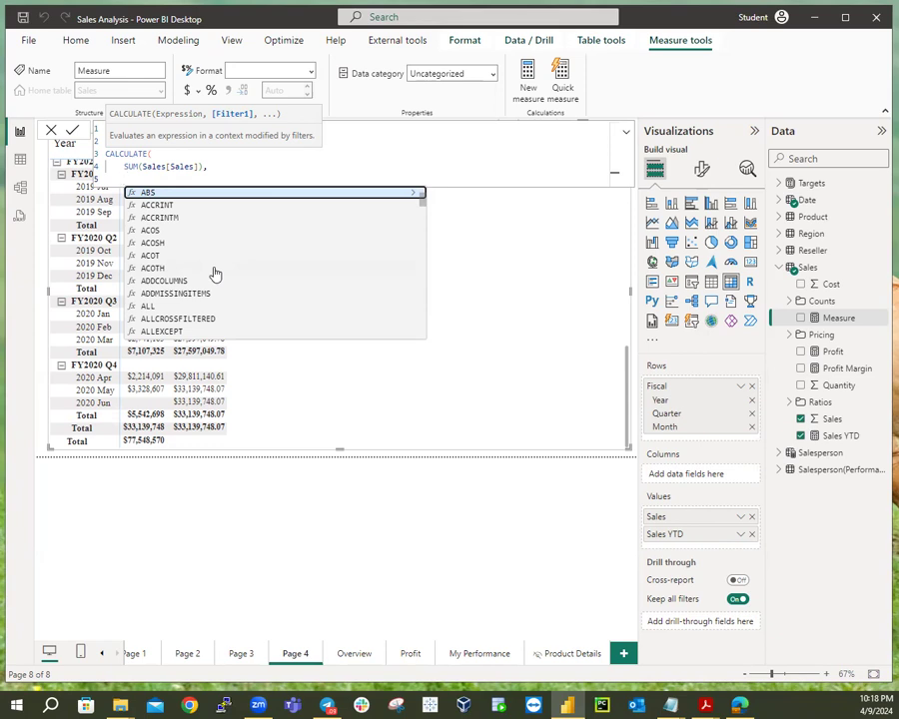
Begin the filter argument with the PARALLELPERIOD function.
text(PRe)
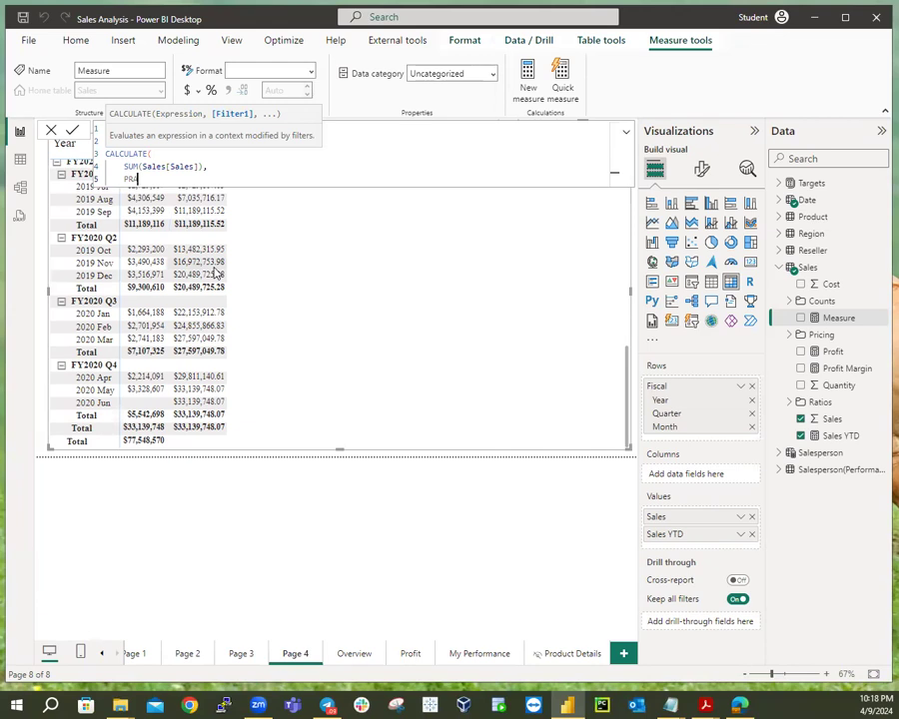
key(BackSpace)
key(BackSpace)
text(ARA)
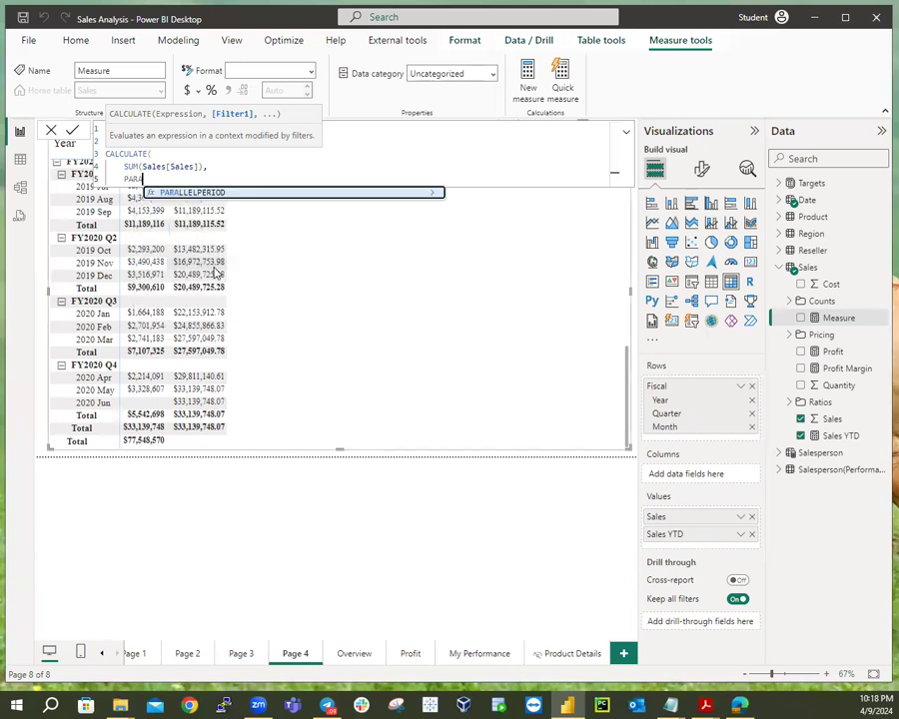
click(203, 192)
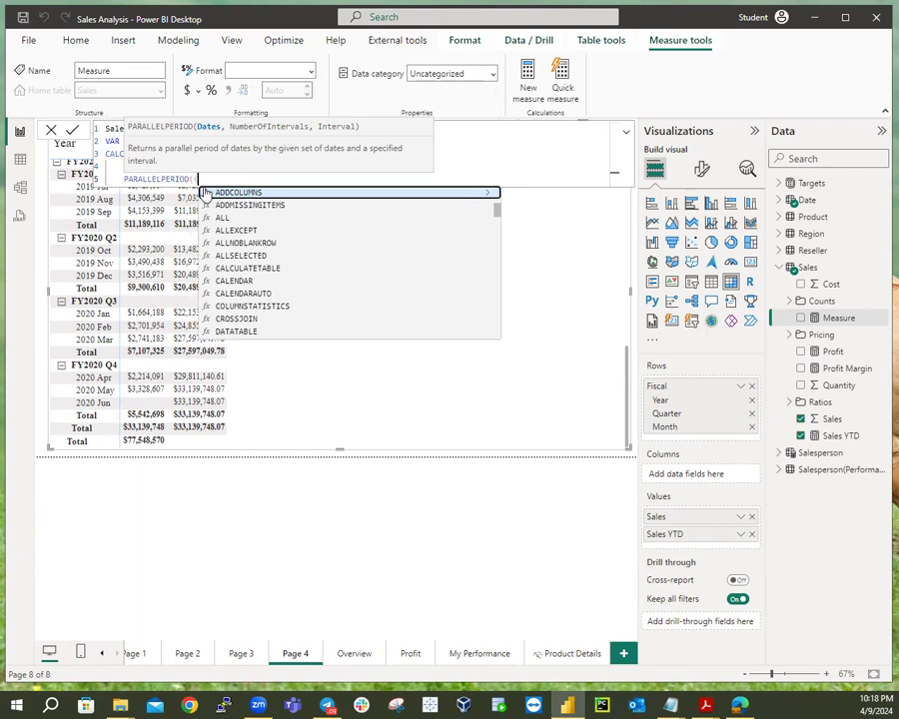
Give PARALLELPERIOD the arguments 'Date'[Date], -12, MONTH and close both parentheses.
key(shift+Return)
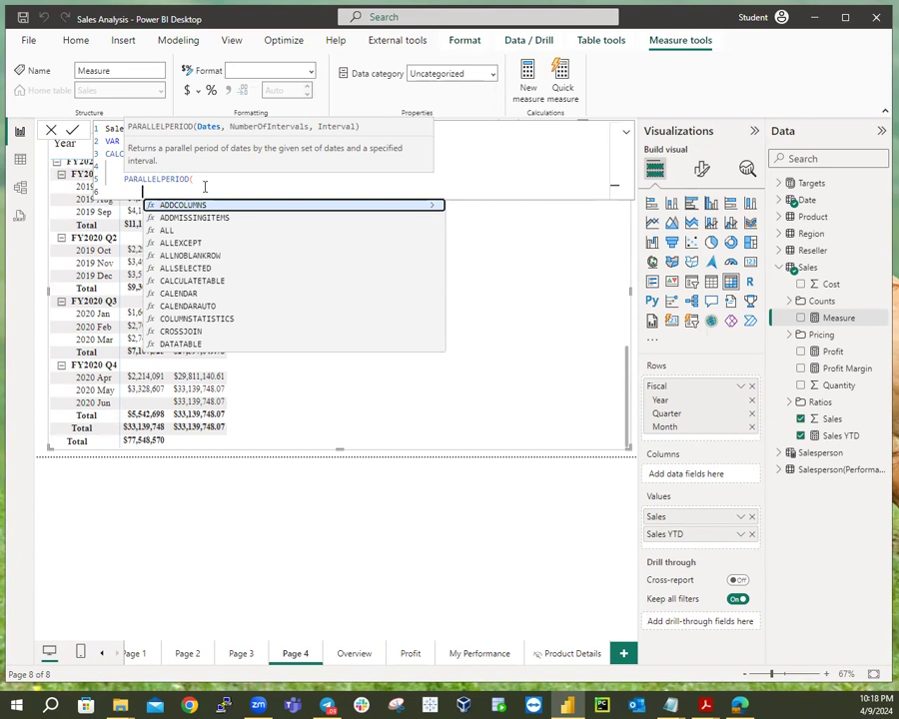
key(BackSpace)
key(shift+Return)
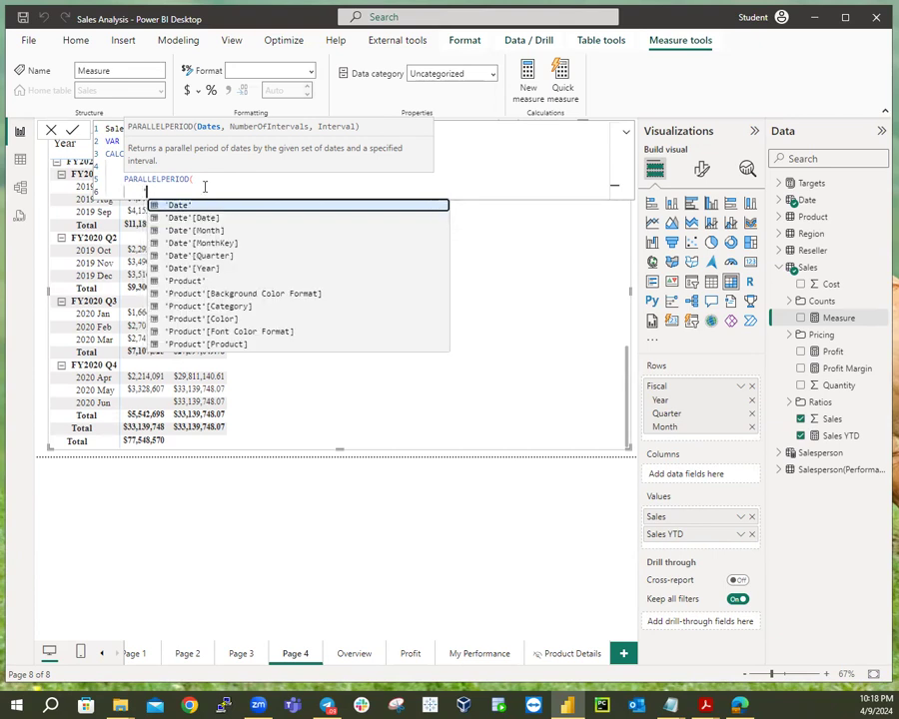
text('Da)
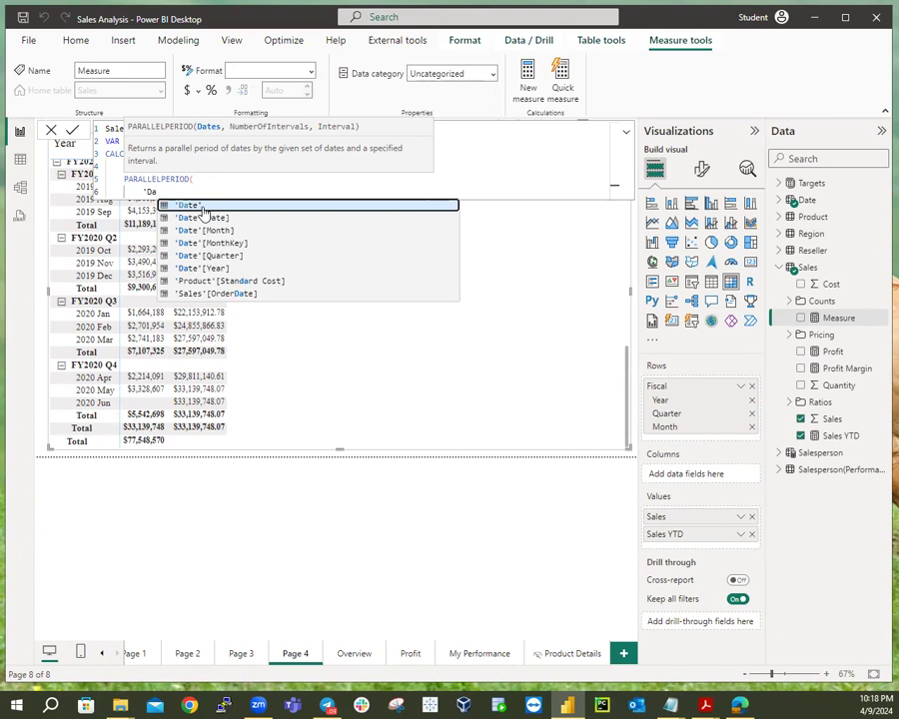
click(203, 217)
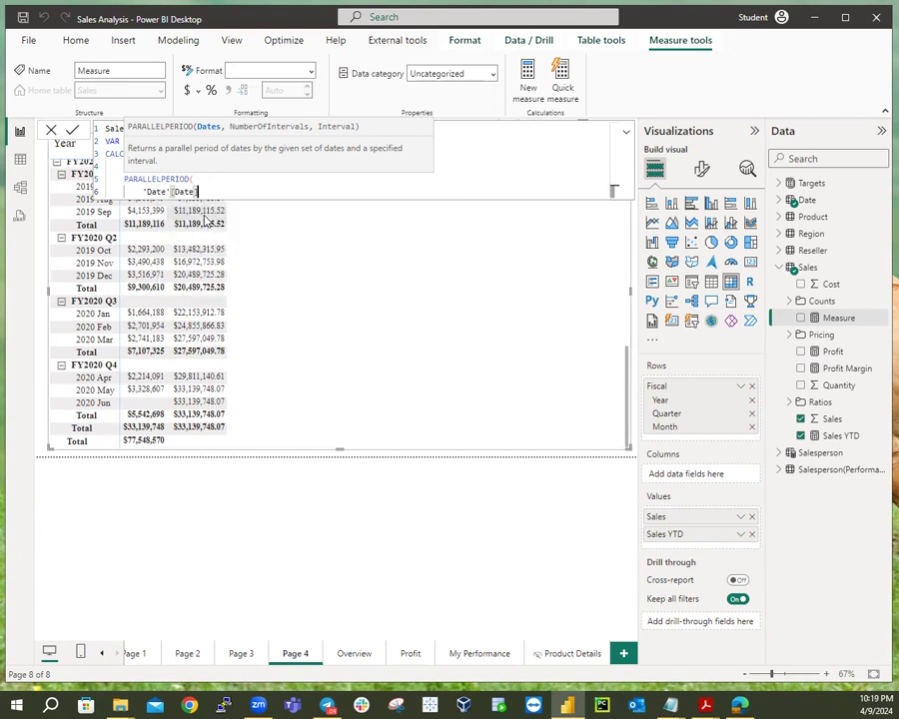
text(,)
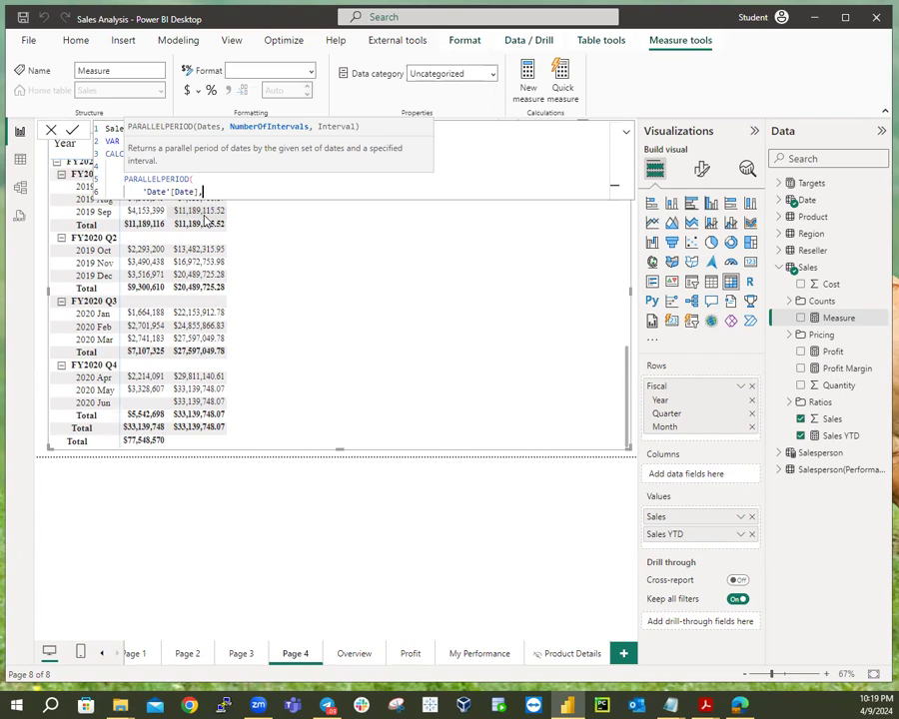
text(-12)
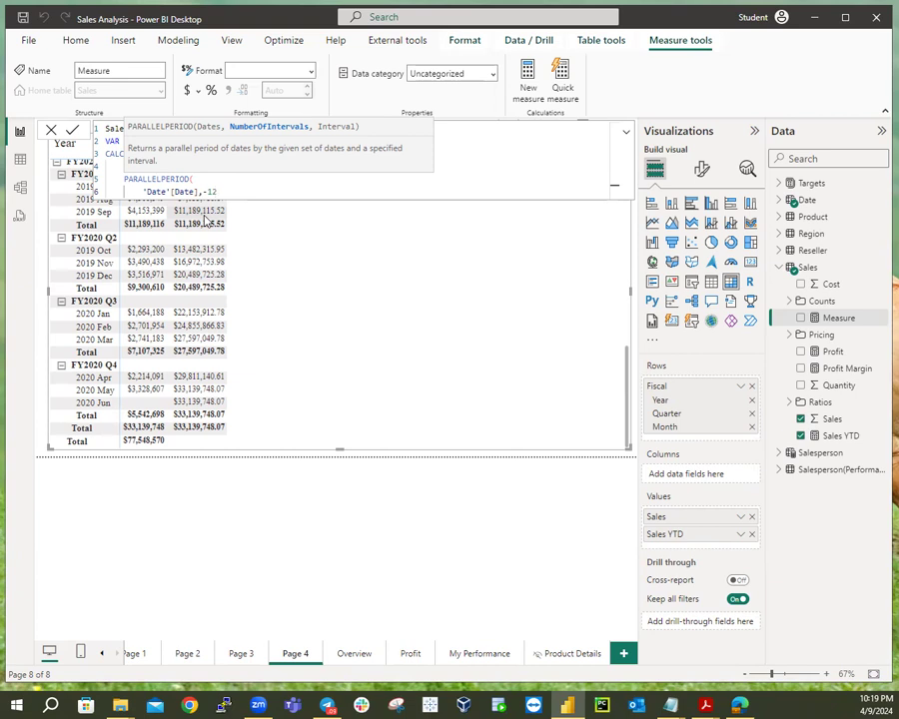
text(,M)
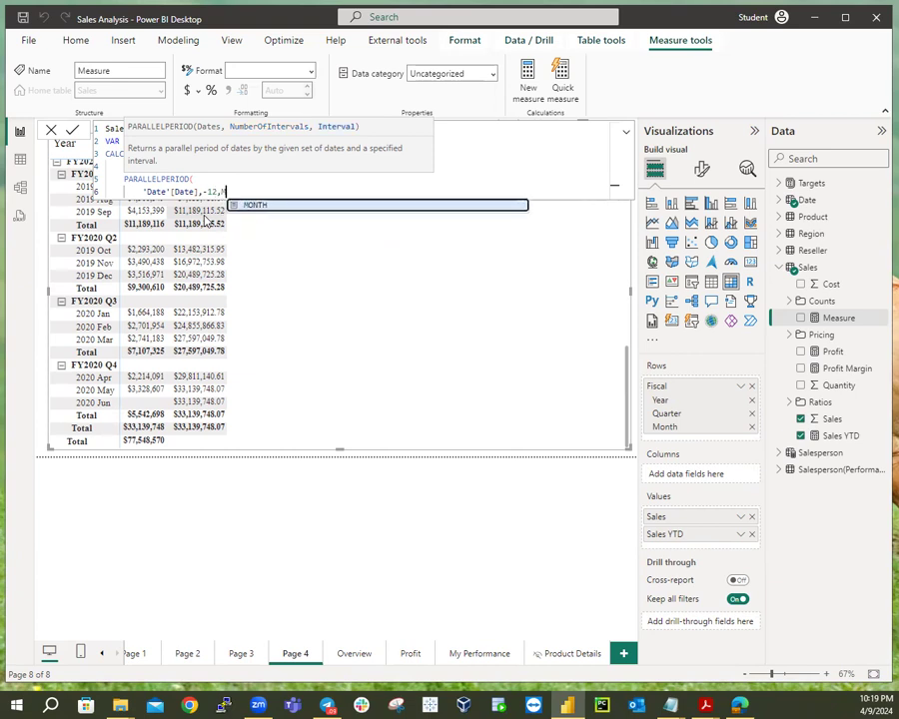
text(ONTH)
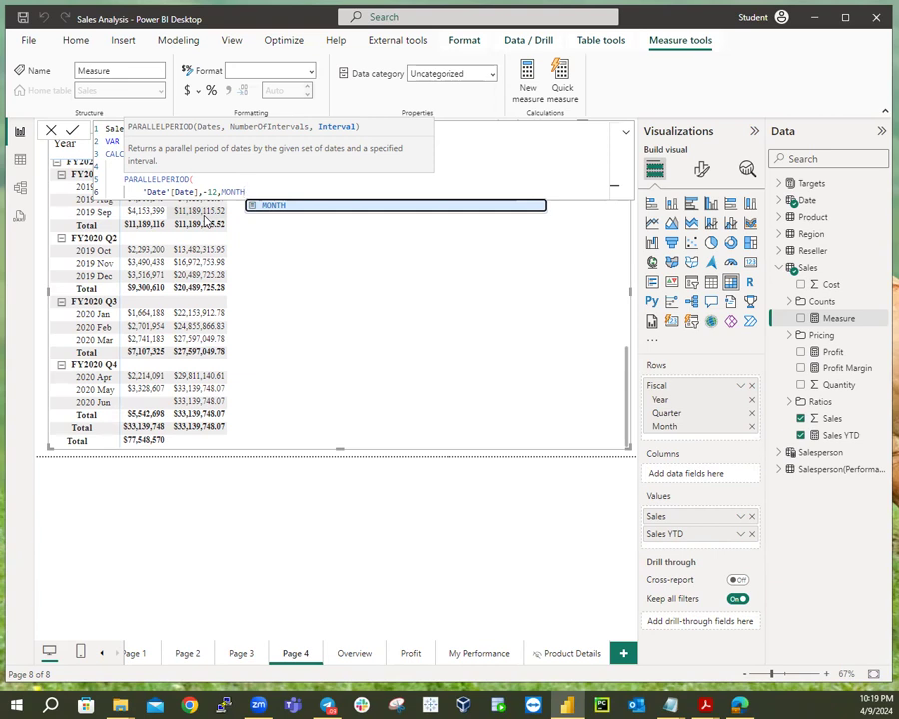
text()))
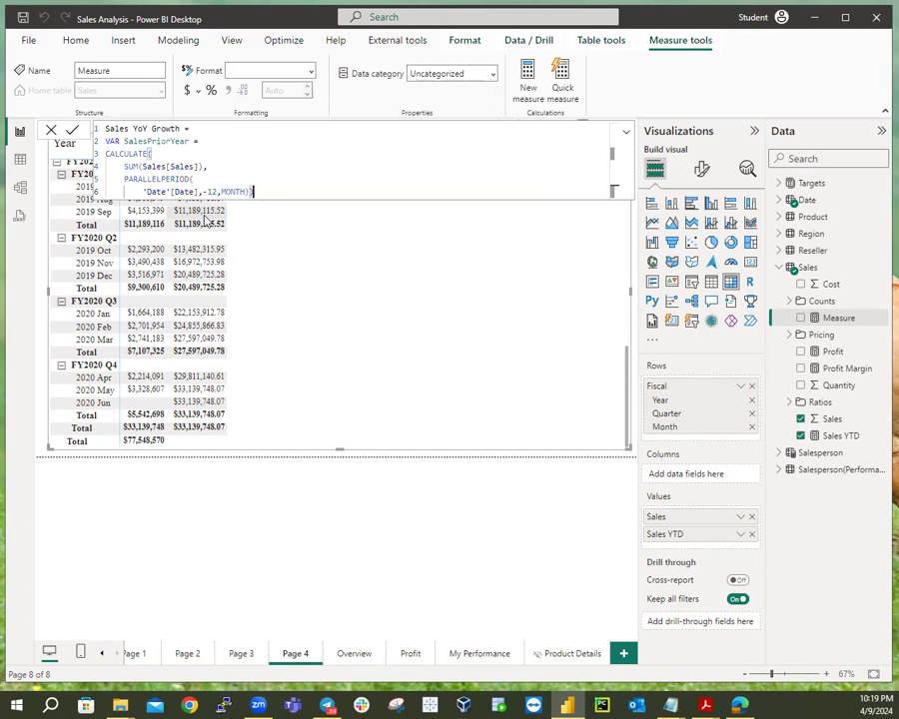
key(shift+Return)
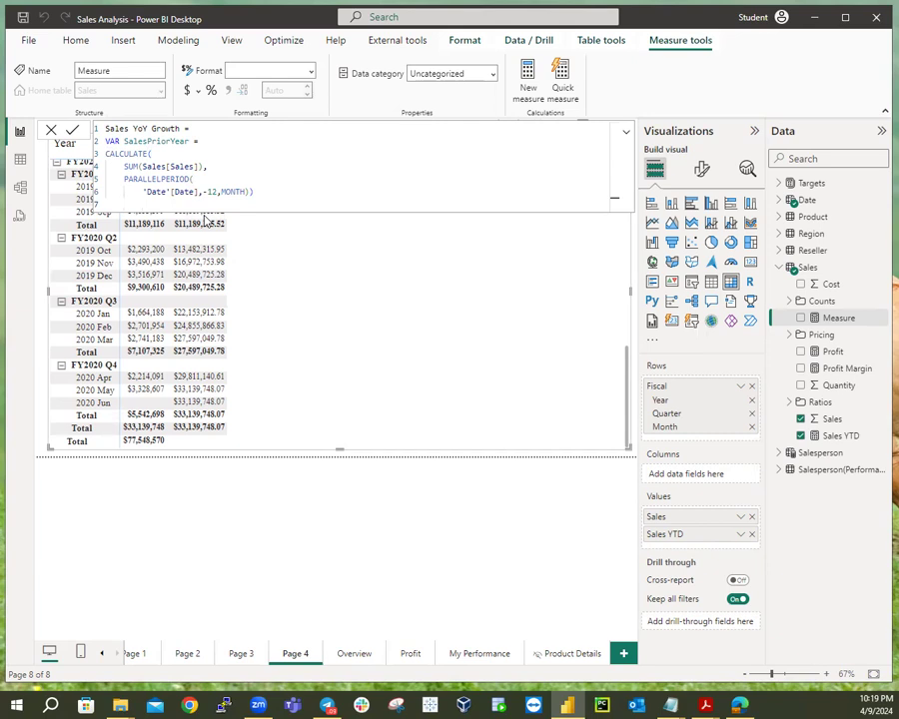
End the formula with RETURN SalesPriorYear and commit the Sales YoY Growth measure.
text(RETURN)
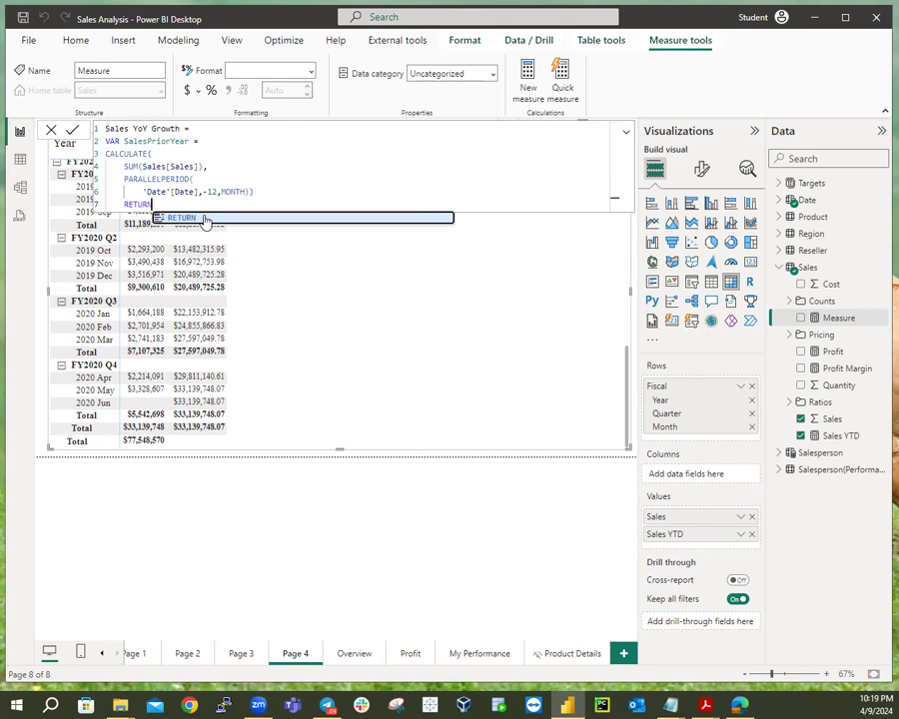
key(shift+Return)
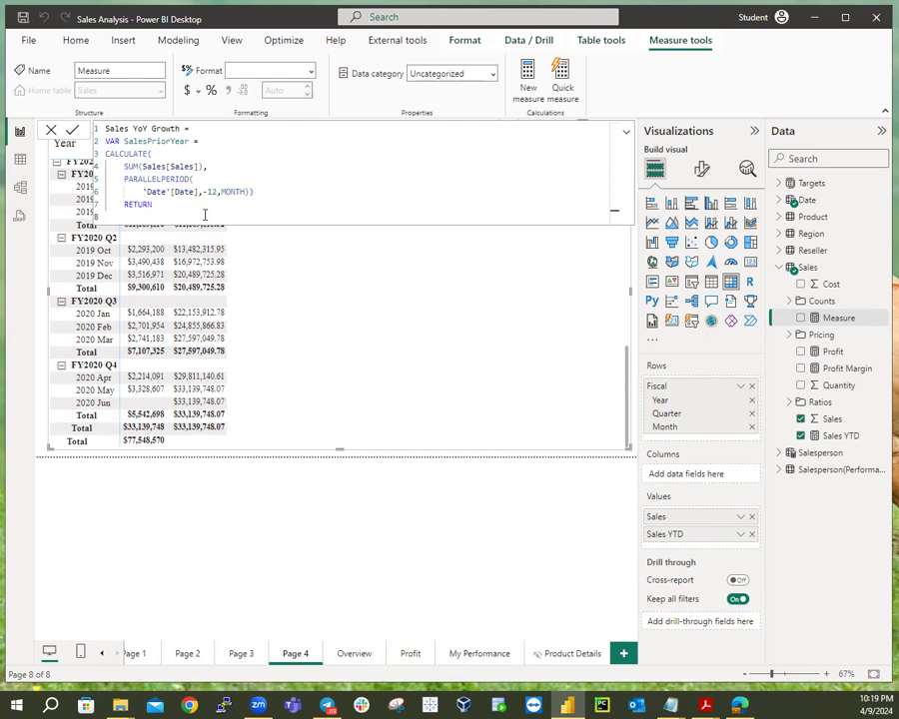
text(Sale)
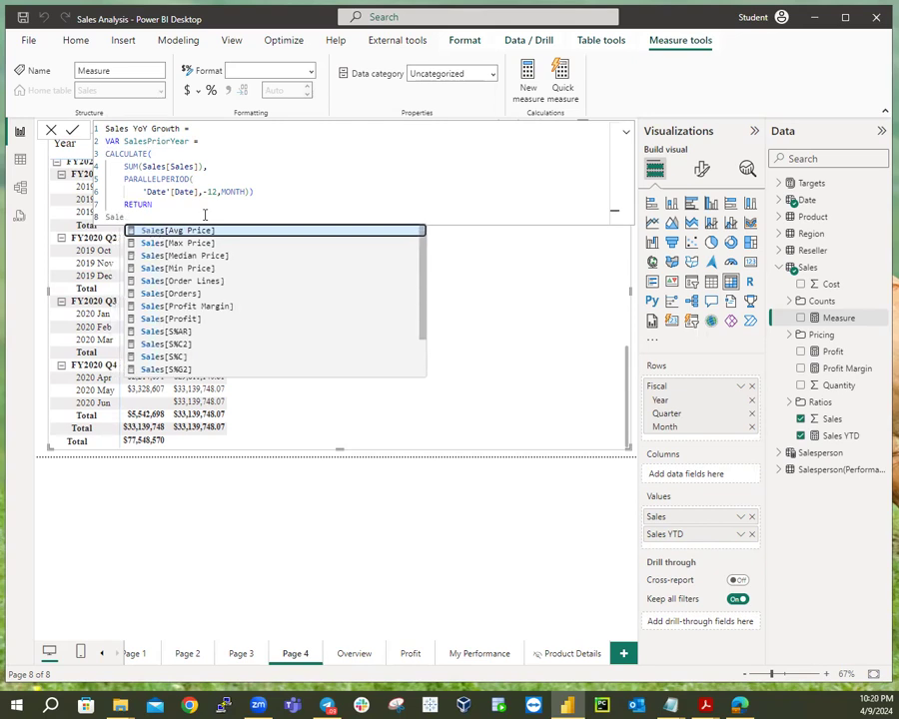
text(s)
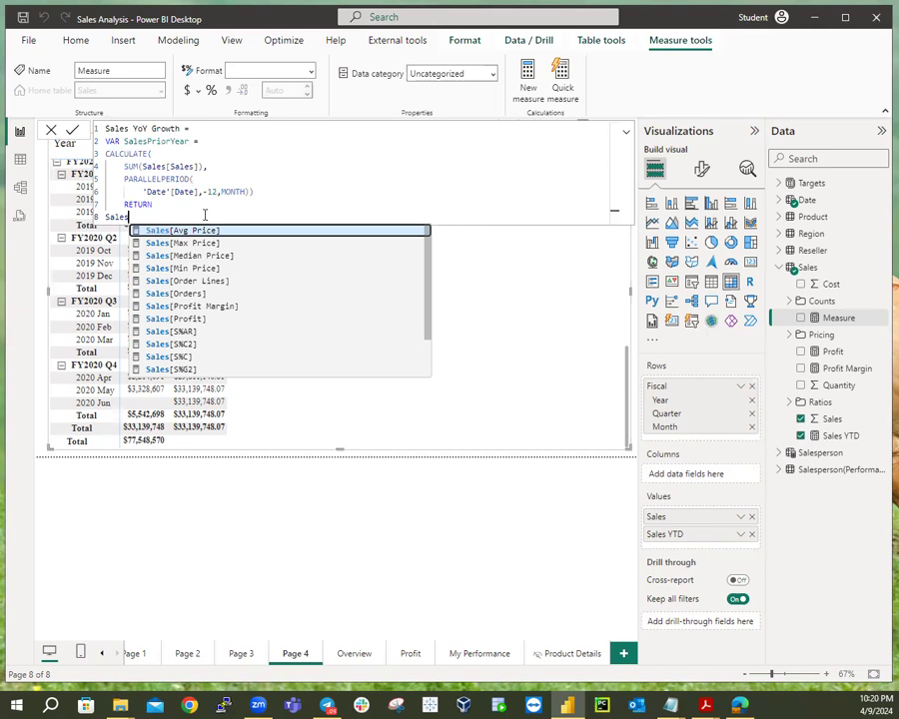
text(Prio)
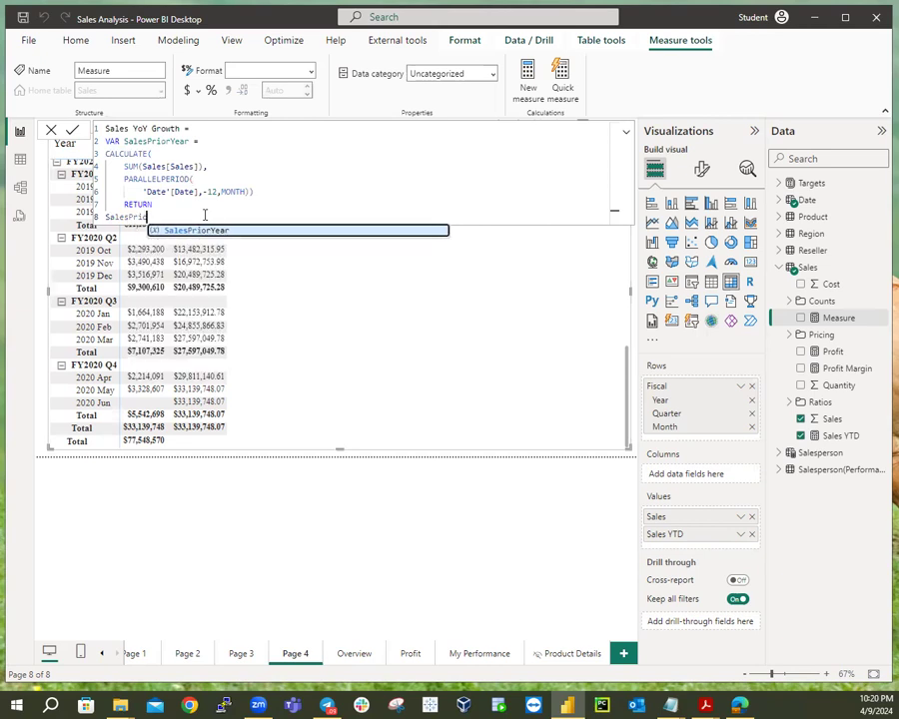
click(210, 236)
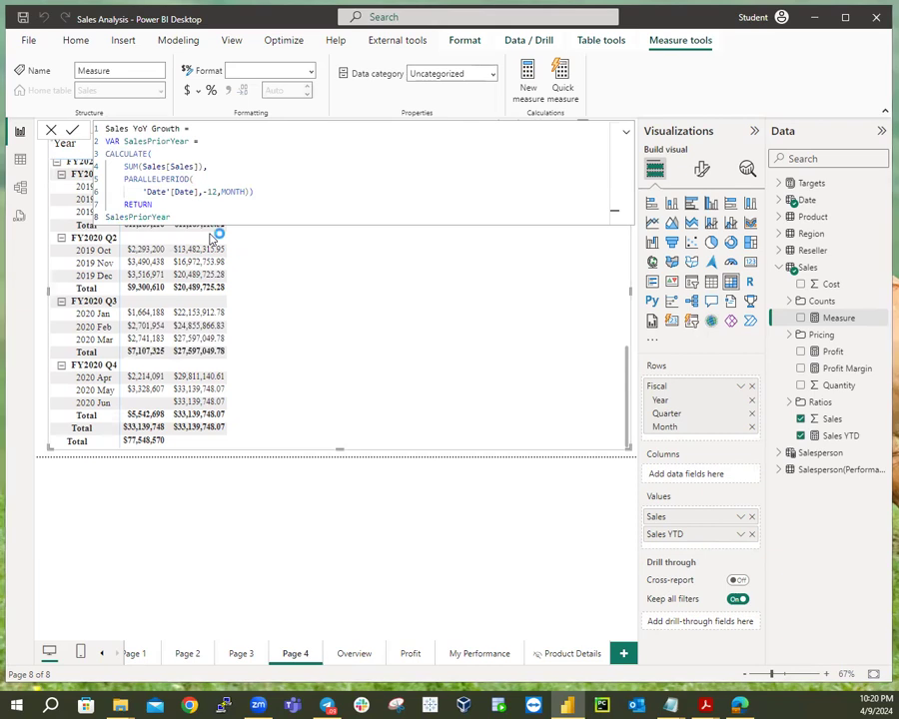
key(Return)
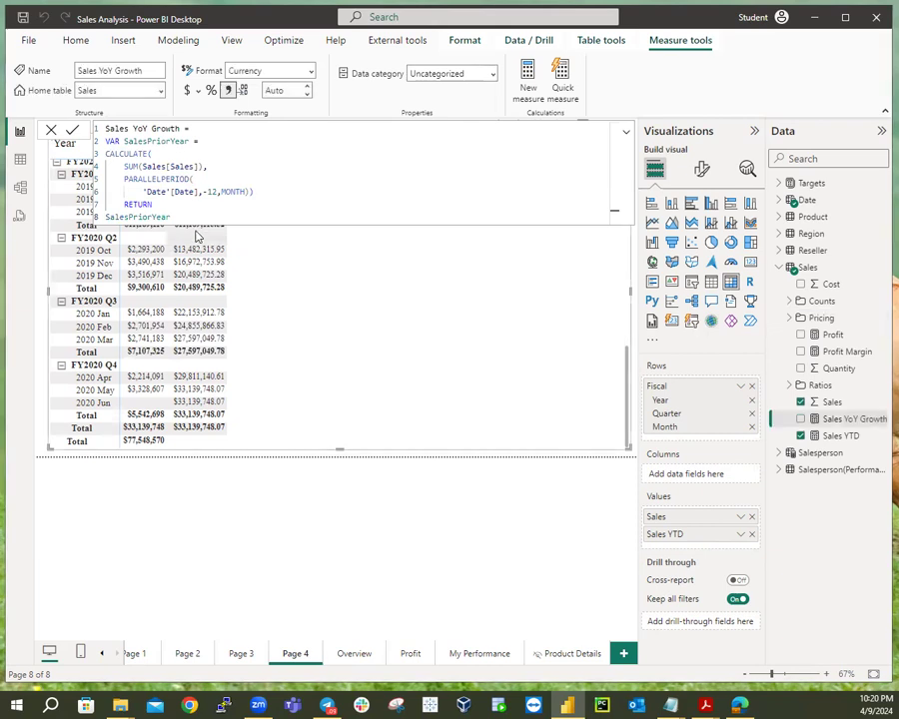
click(372, 455)
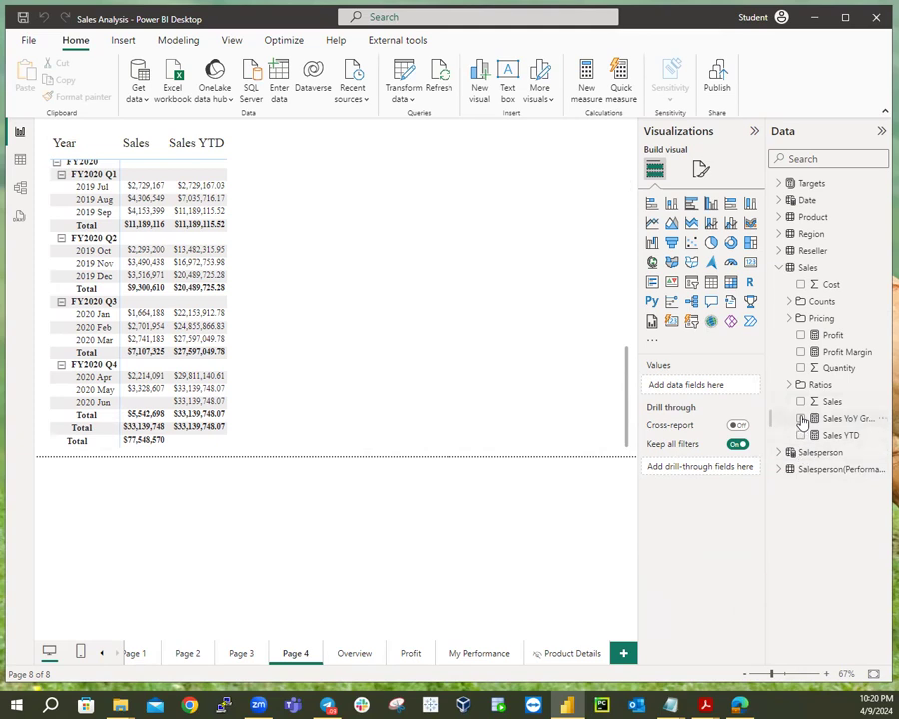
Delete the accidentally created chart and add Sales YoY Growth to the Page 4 matrix.
click(801, 420)
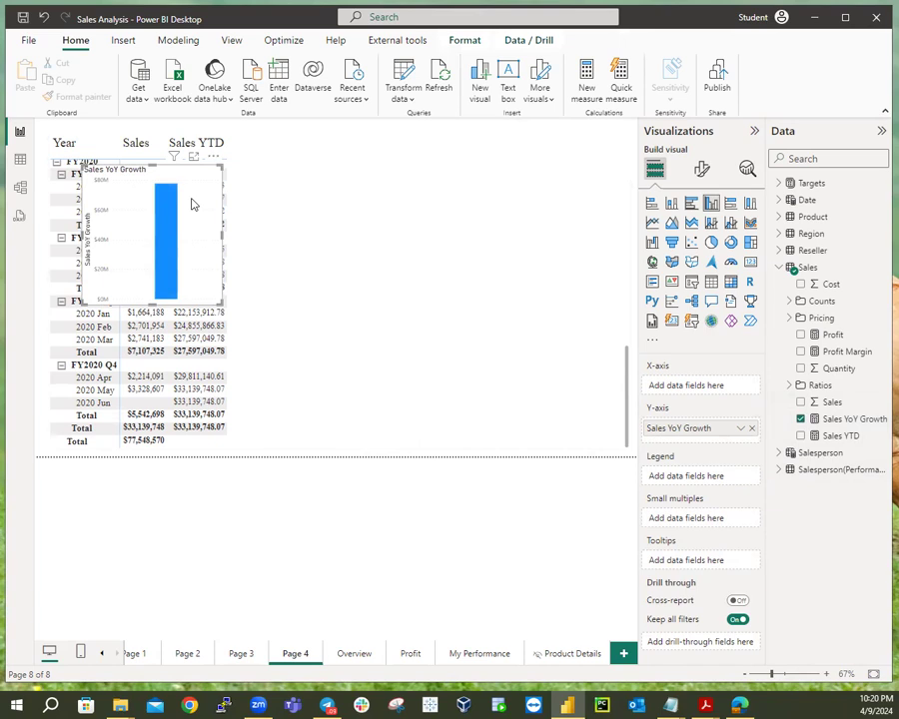
key(Delete)
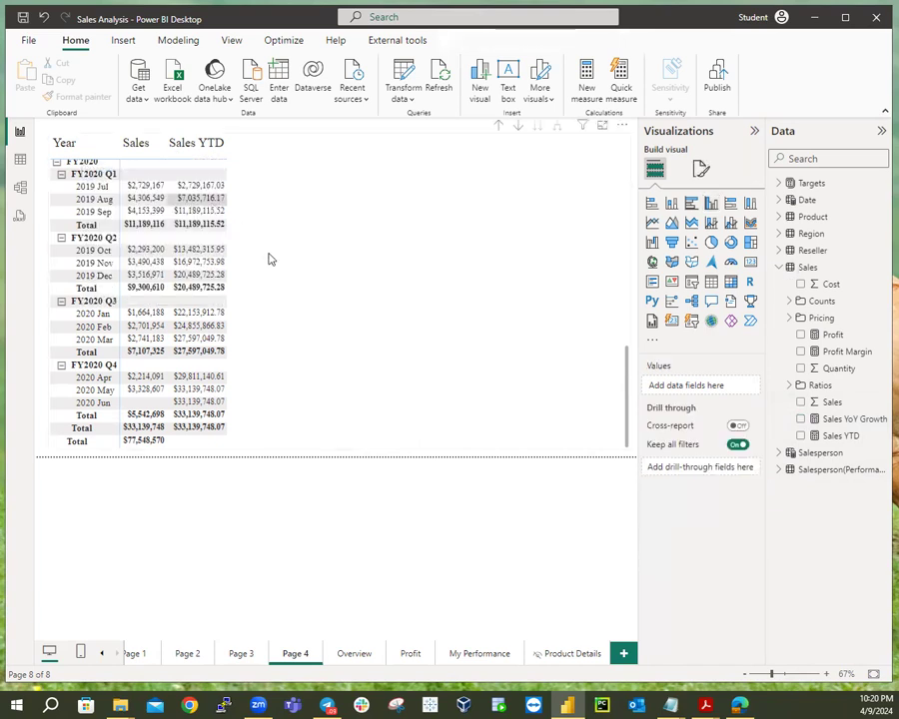
click(330, 280)
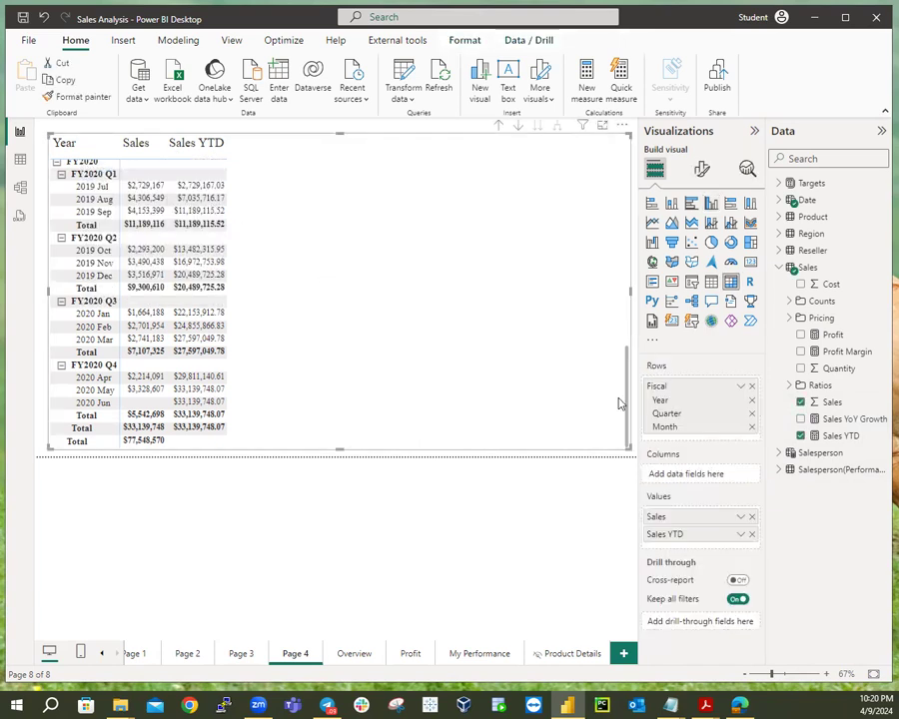
click(800, 419)
scroll(530, 316, up, 10)
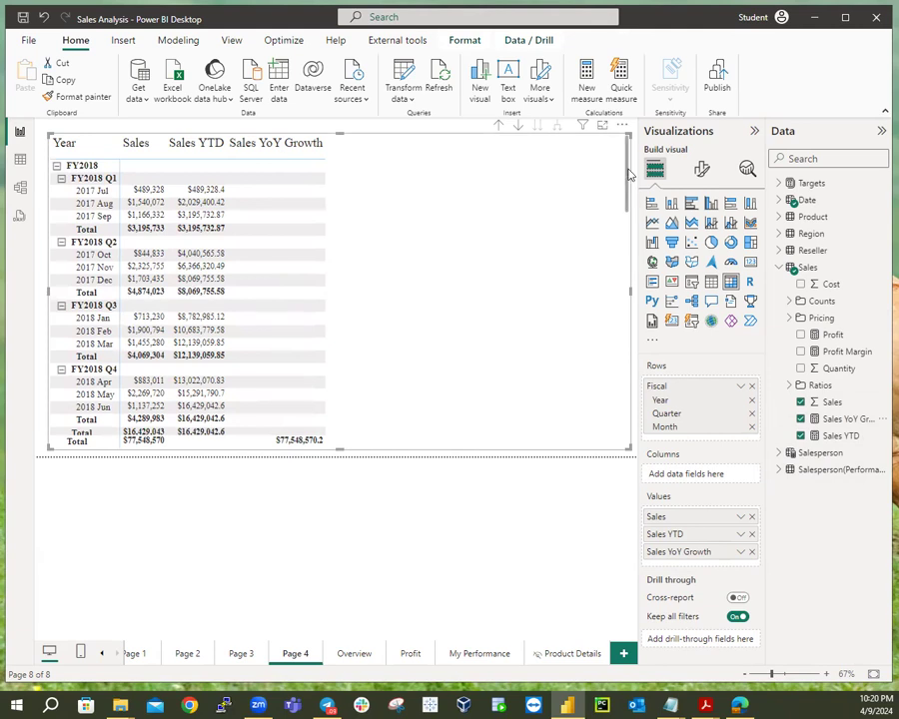
drag(628, 175, 633, 140)
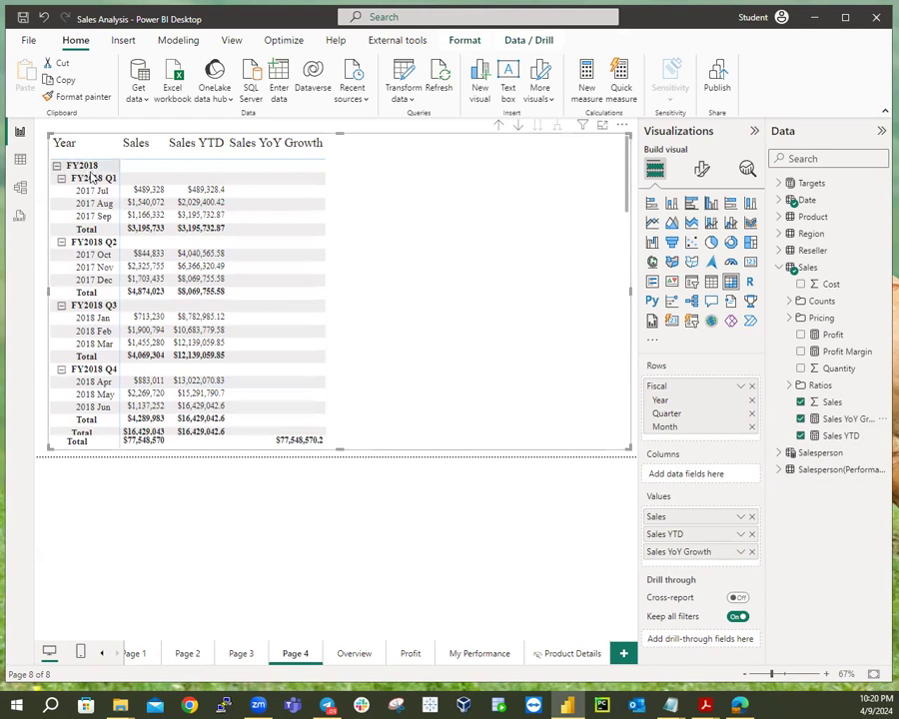
scroll(330, 353, down, 4)
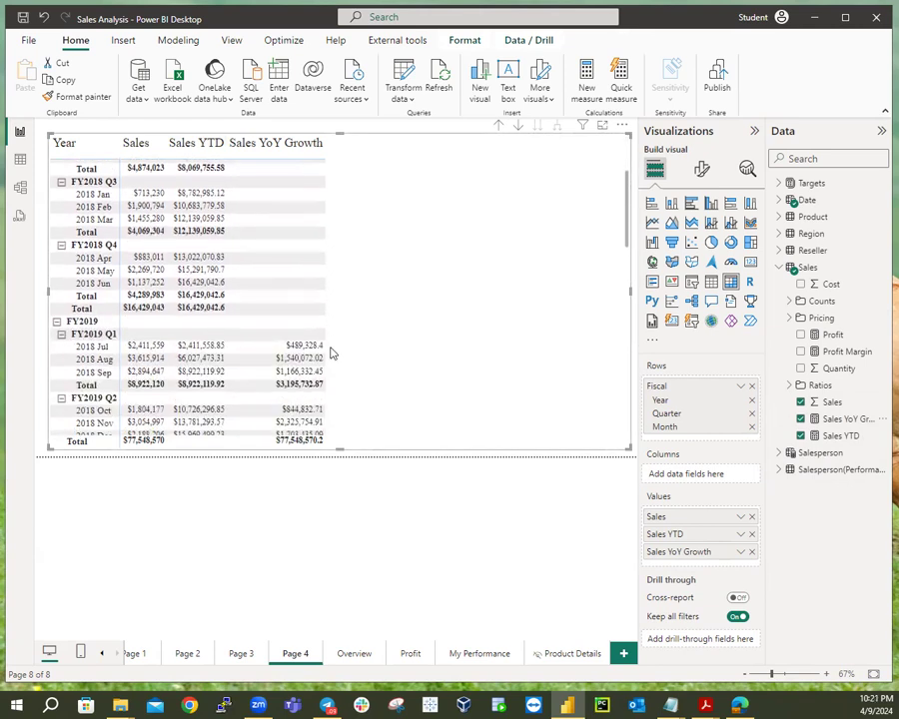
scroll(363, 334, up, 4)
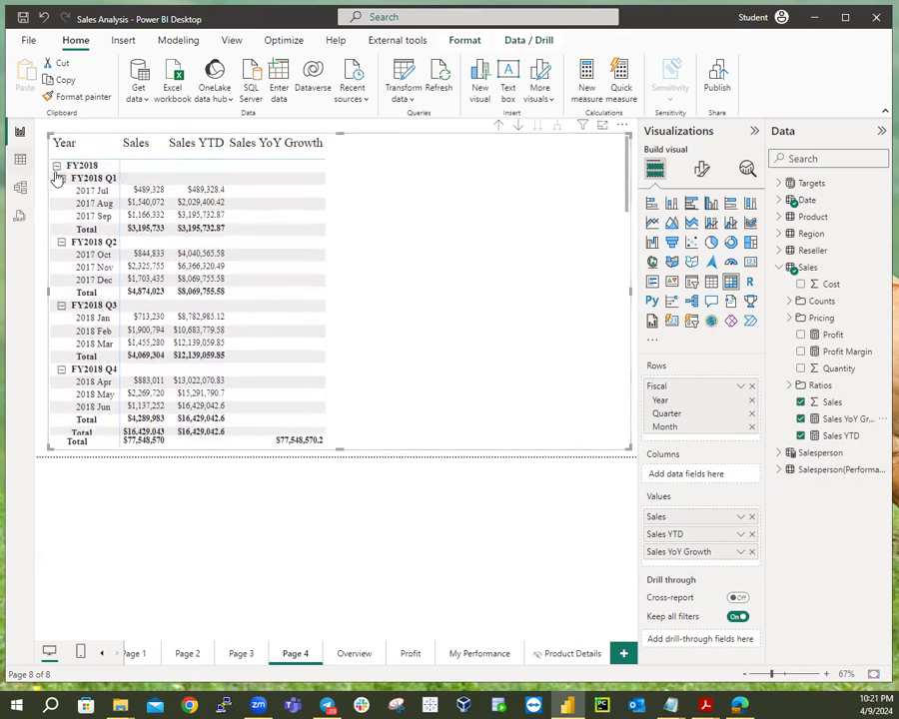
scroll(279, 204, down, 3)
scroll(280, 204, up, 3)
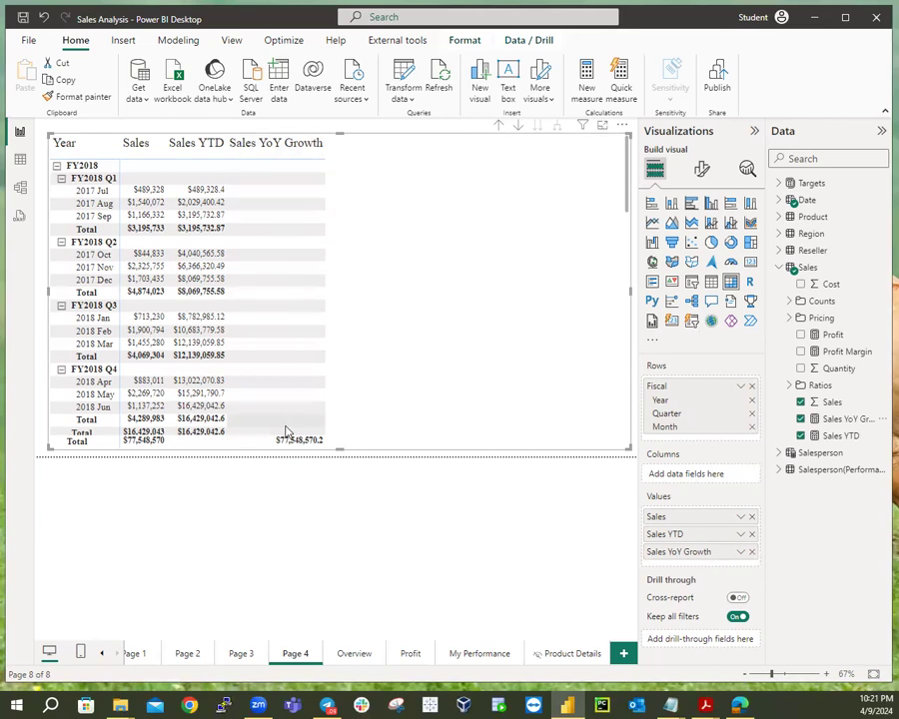
scroll(296, 340, down, 3)
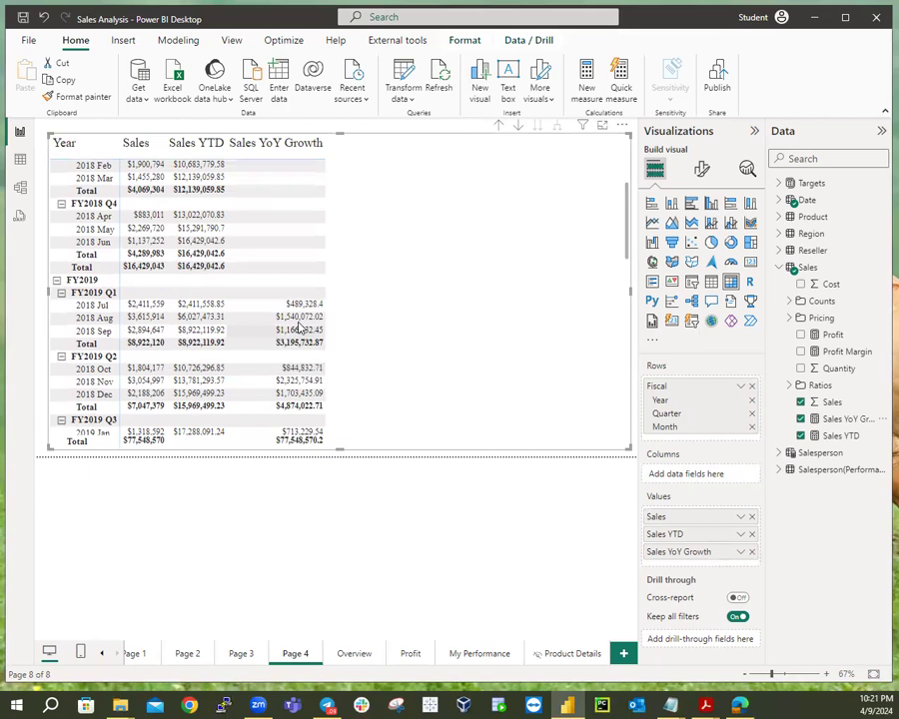
scroll(325, 293, up, 3)
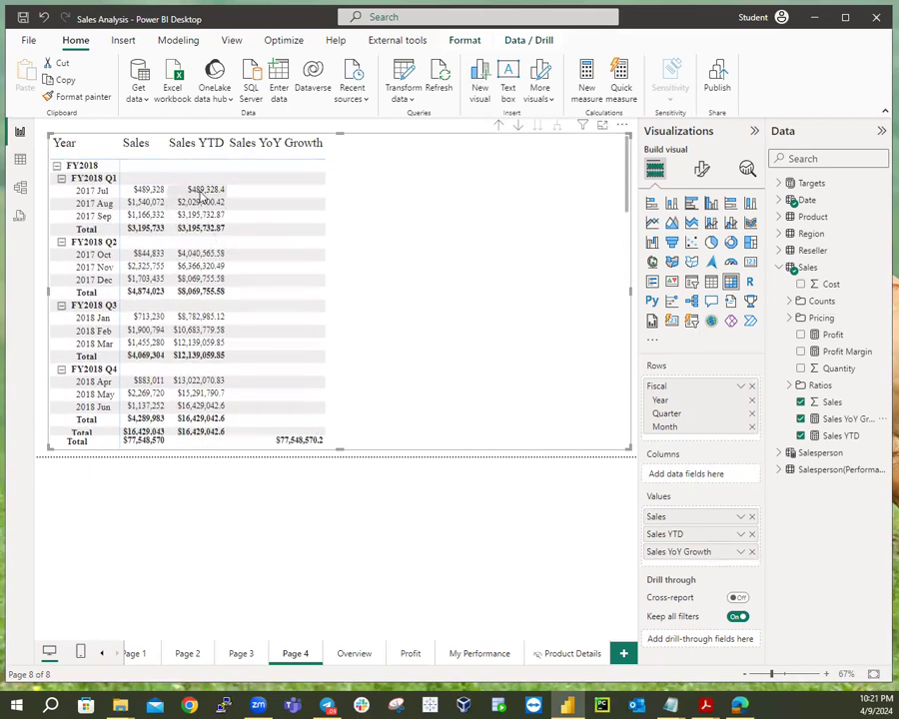
scroll(270, 227, down, 3)
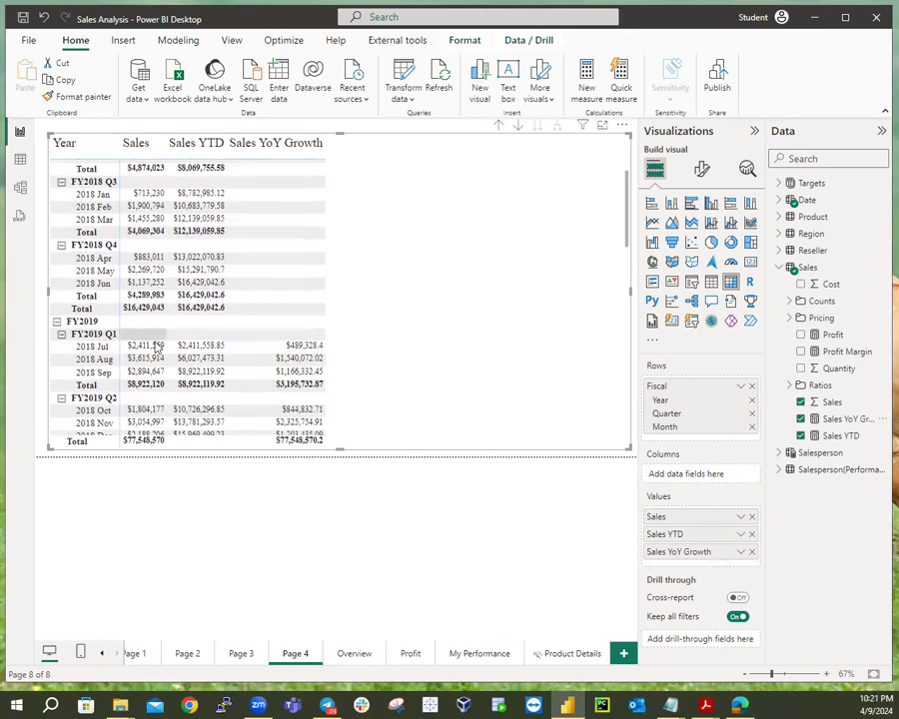
click(303, 348)
scroll(392, 275, up, 5)
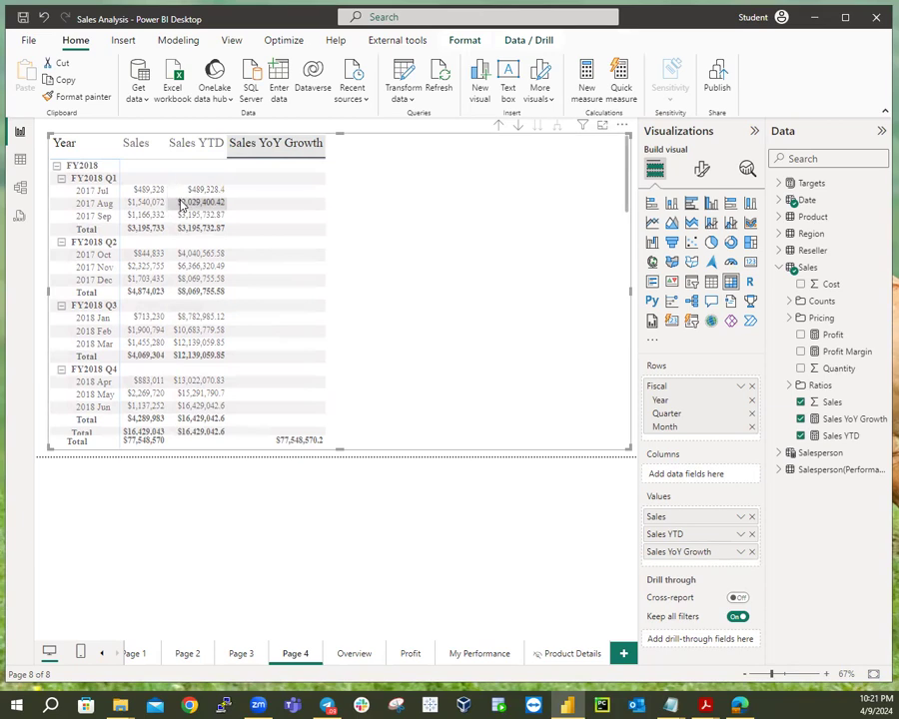
scroll(291, 323, down, 5)
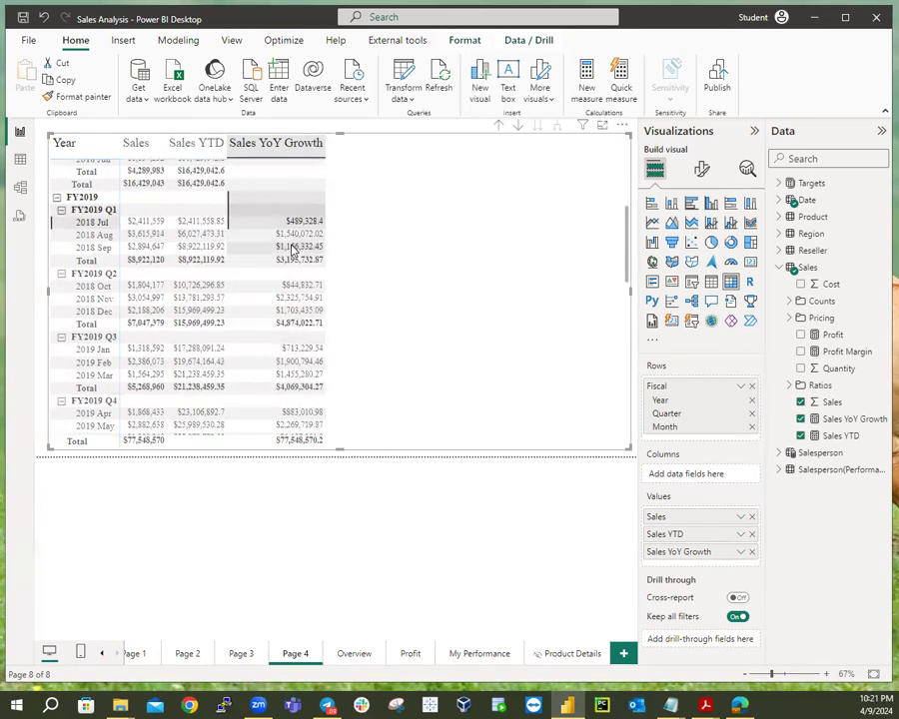
scroll(291, 249, down, 8)
scroll(293, 250, down, 5)
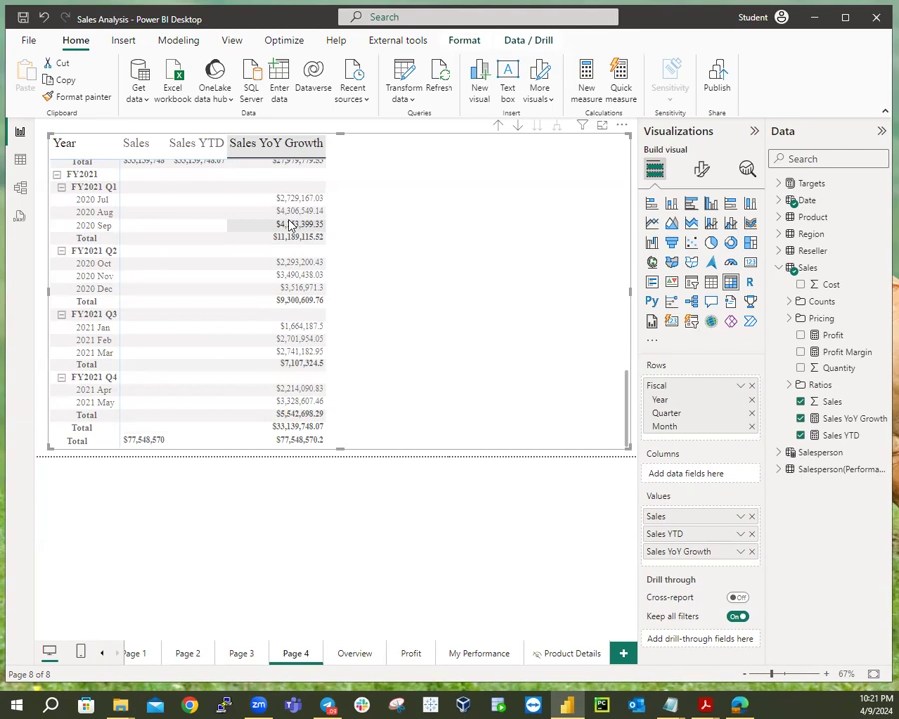
scroll(288, 215, up, 3)
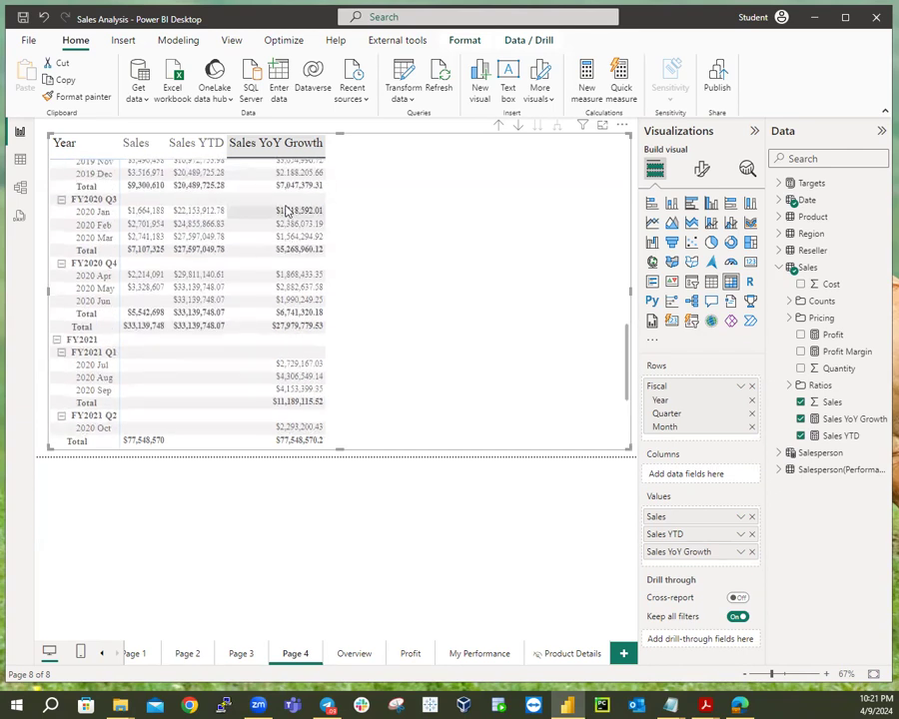
scroll(287, 211, down, 3)
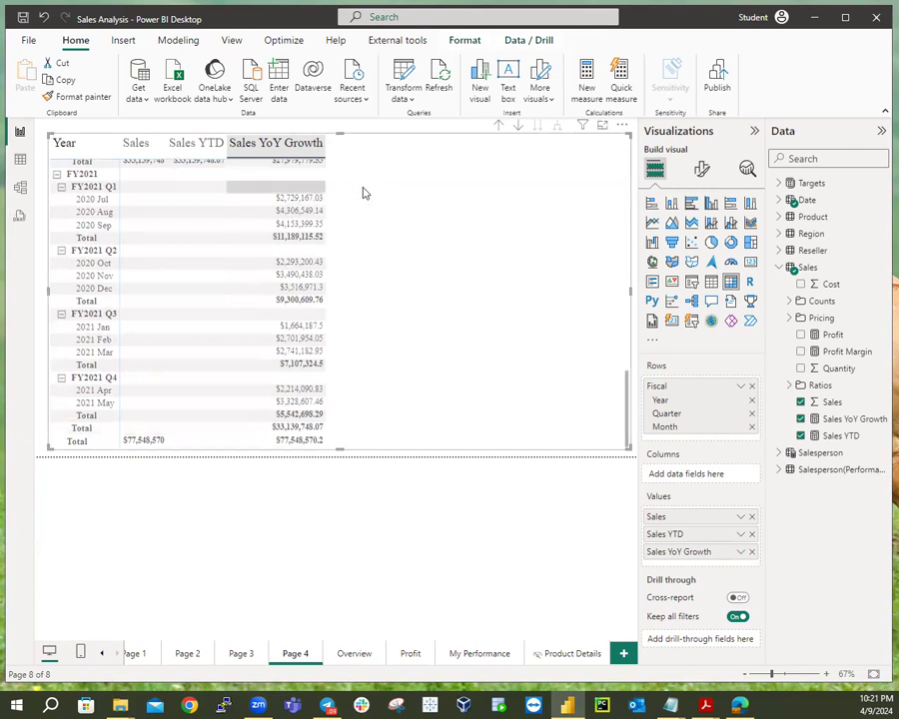
scroll(311, 233, up, 5)
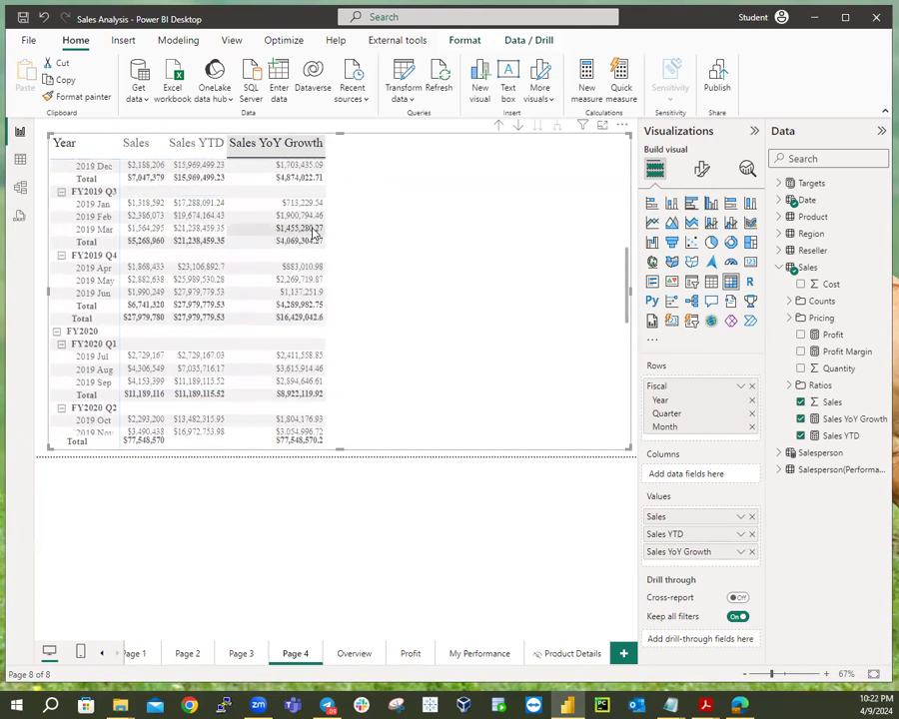
scroll(312, 230, up, 4)
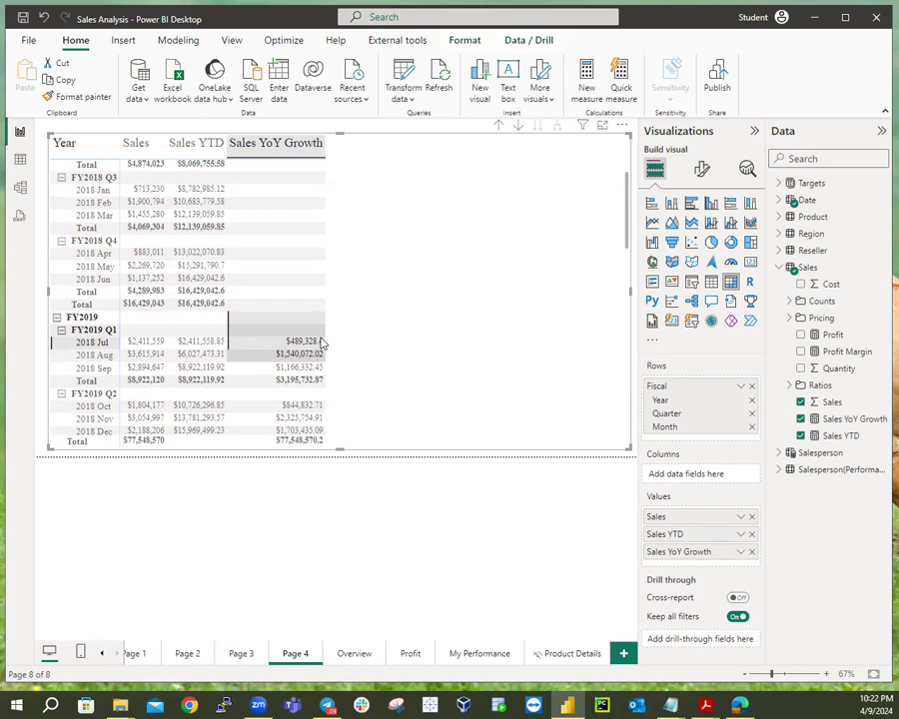
scroll(331, 325, up, 5)
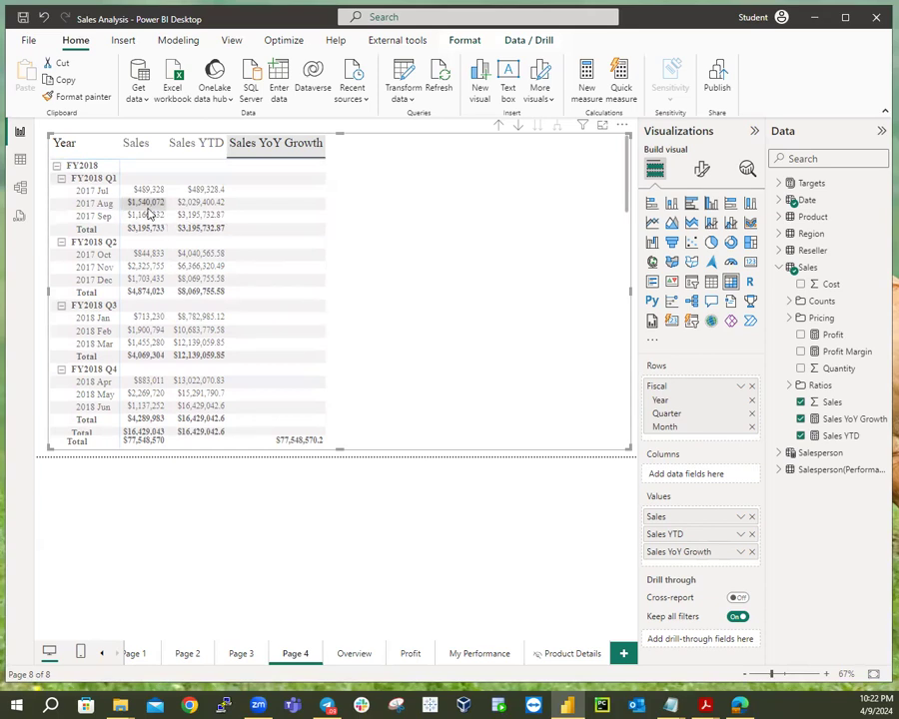
scroll(145, 208, down, 3)
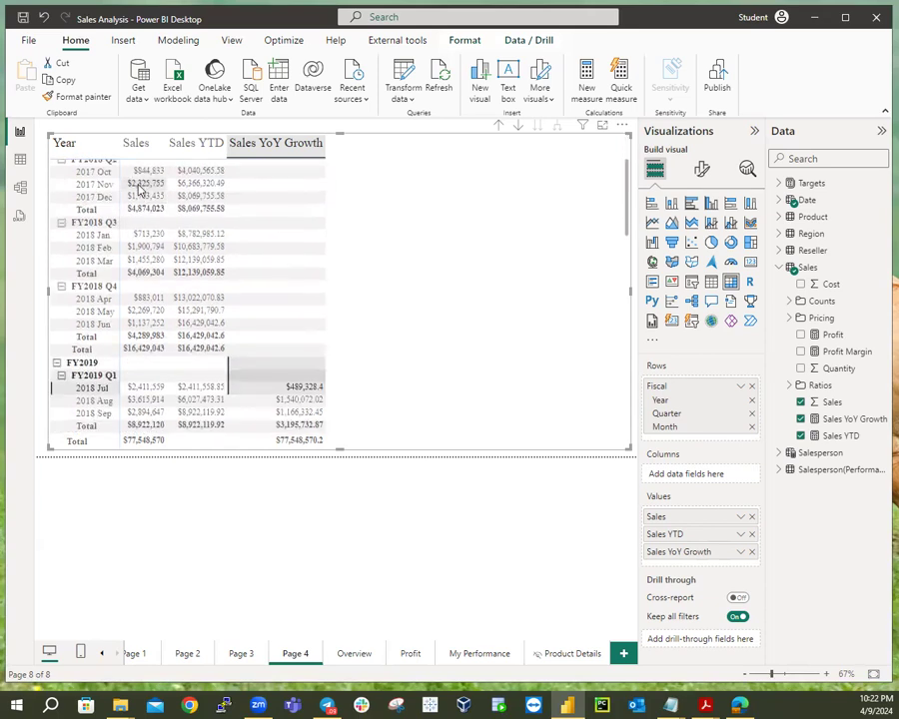
scroll(141, 207, down, 10)
scroll(141, 207, down, 15)
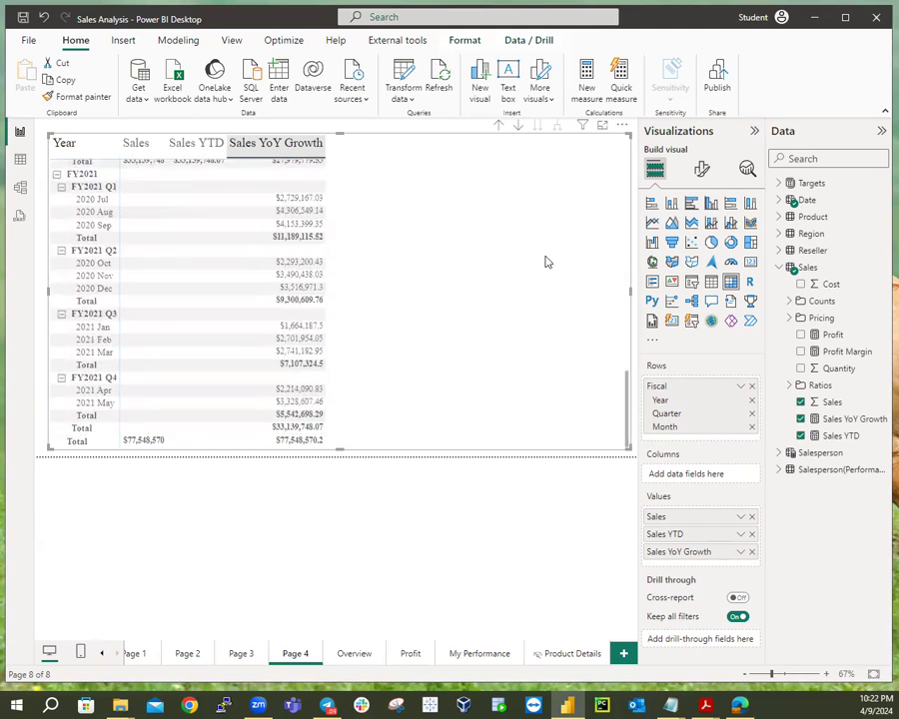
scroll(175, 218, up, 20)
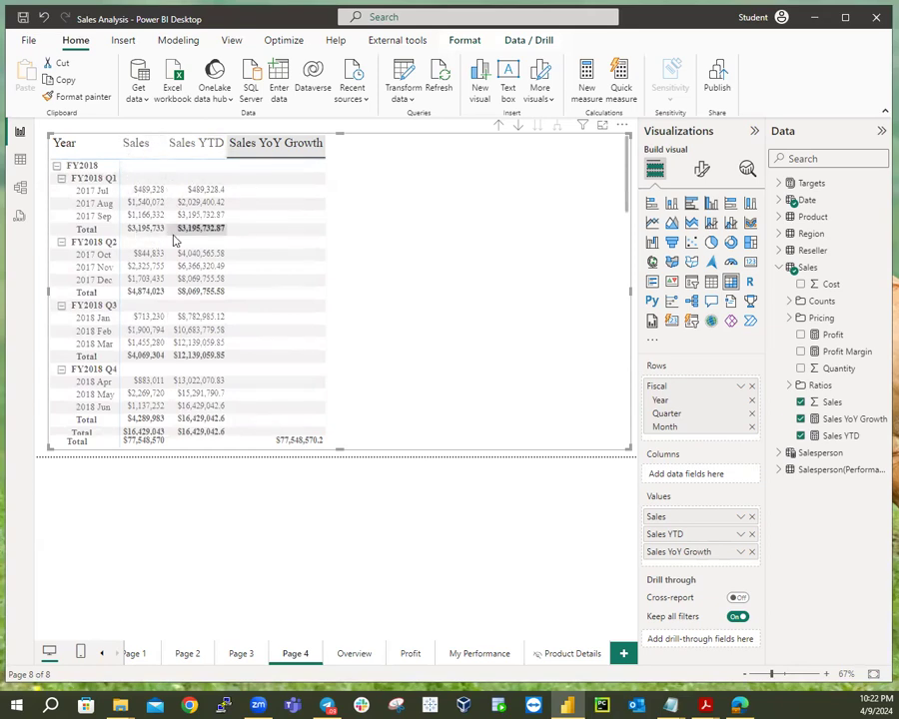
scroll(200, 230, down, 8)
scroll(272, 258, down, 3)
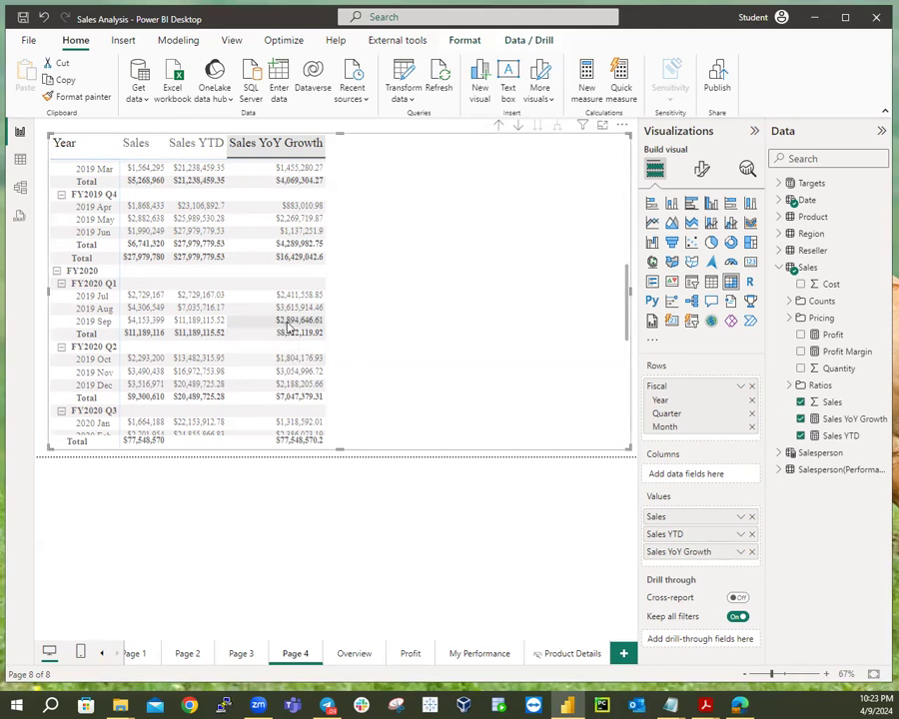
Scroll the matrix to compare FY2018 and FY2019 Sales YoY Growth values.
scroll(374, 231, up, 8)
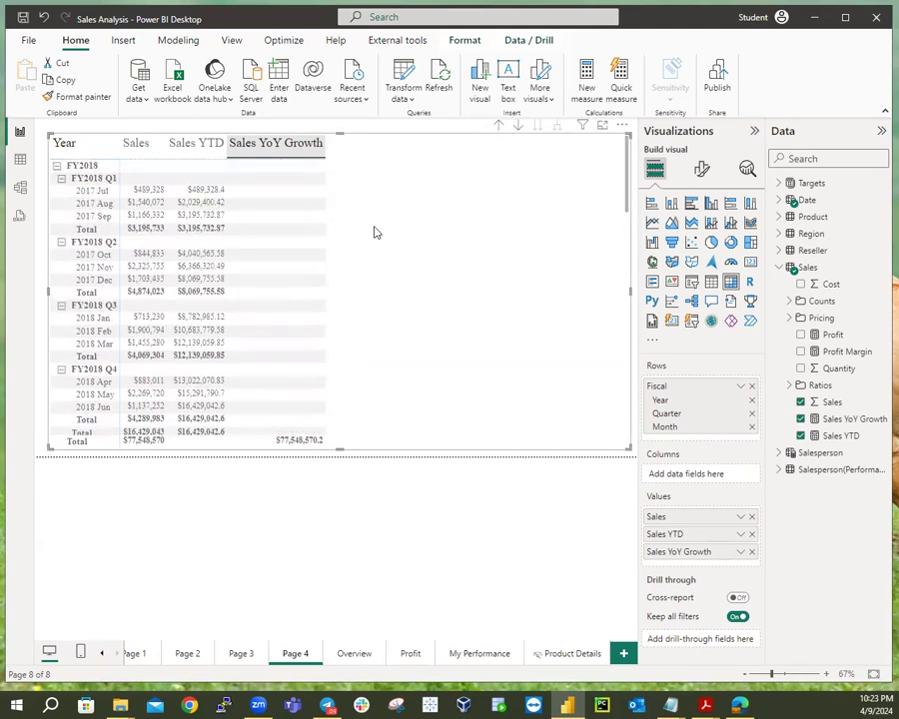
scroll(313, 357, down, 3)
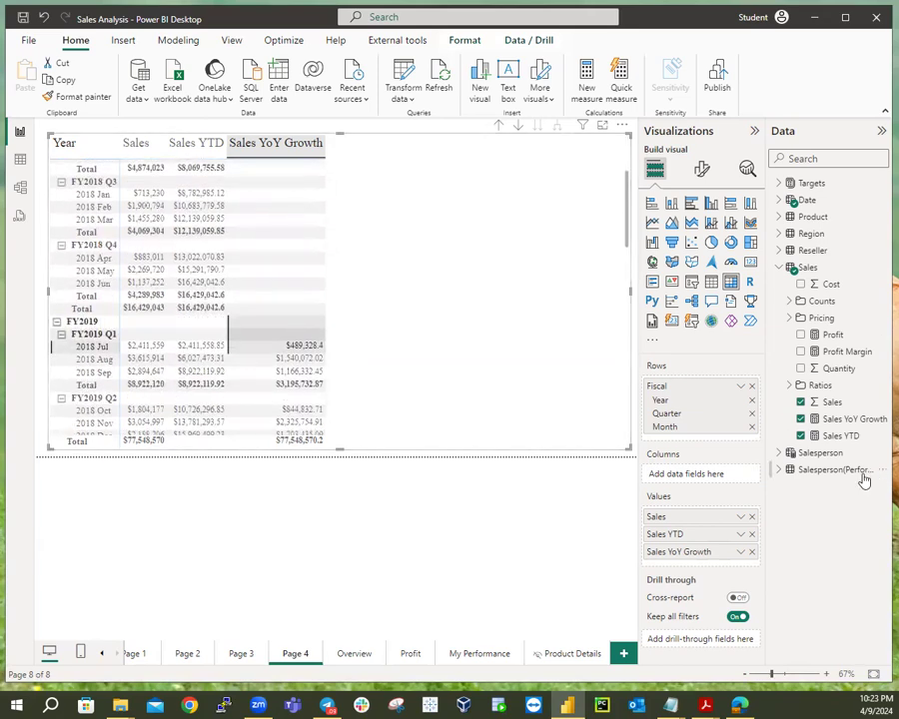
Copy the Sales YoY Growth DAX and paste it into a new Sales table measure.
click(843, 423)
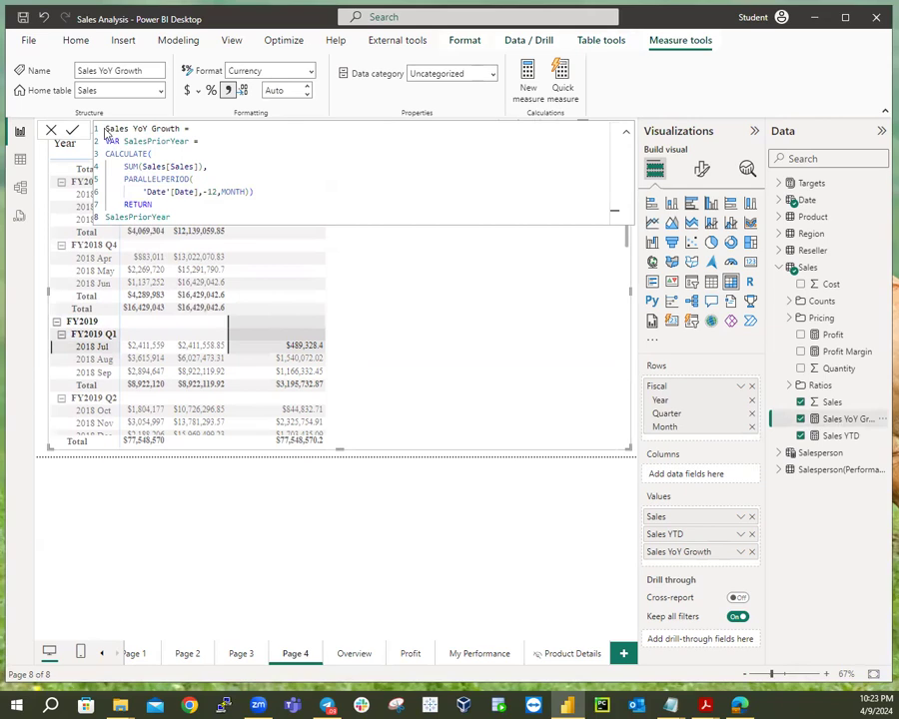
drag(105, 129, 221, 235)
key(ctrl+c)
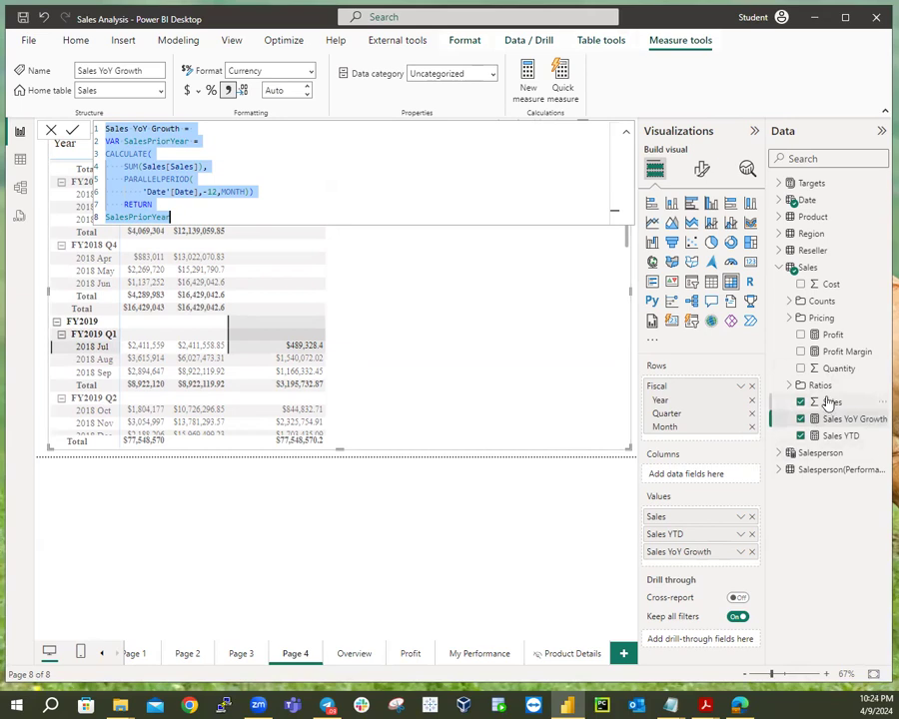
right_click(808, 270)
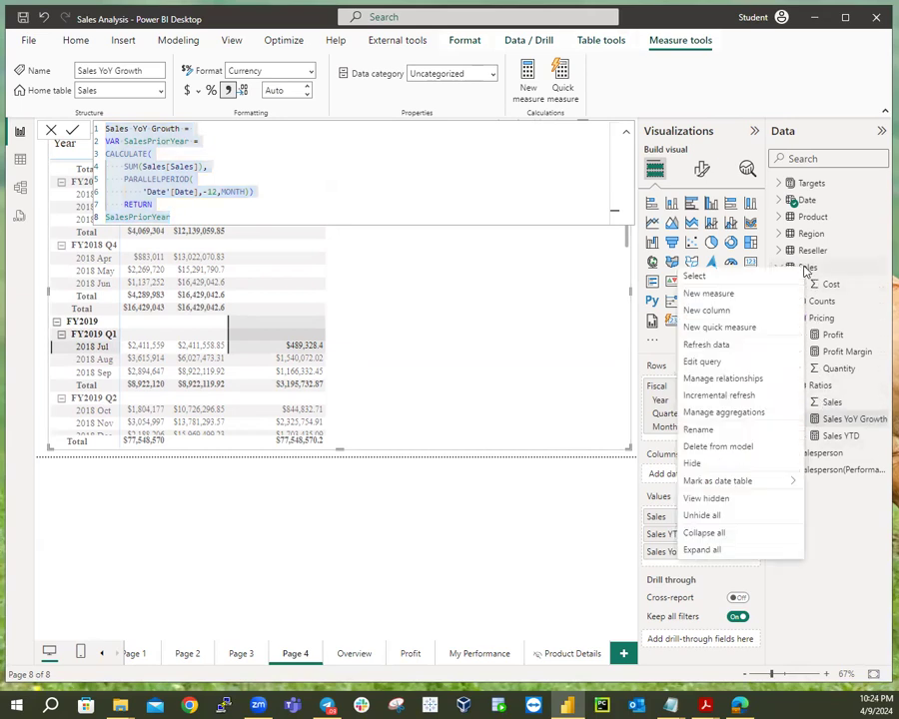
click(760, 294)
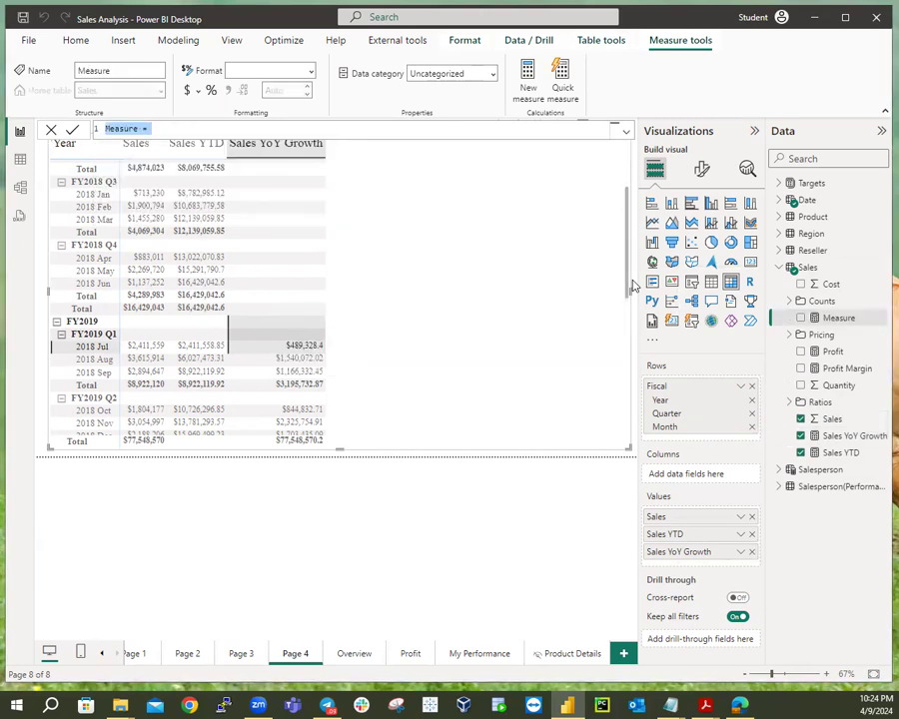
key(ctrl+v)
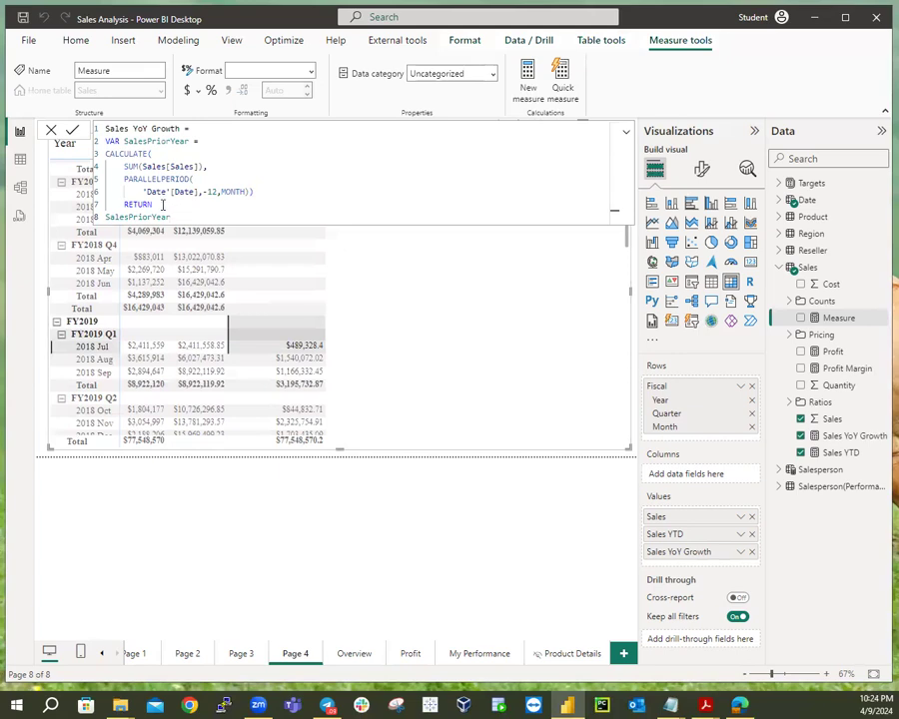
After RETURN, start DIVIDE with the numerator (SUM(Sales[Sales]) - SalesPriorYear).
click(163, 205)
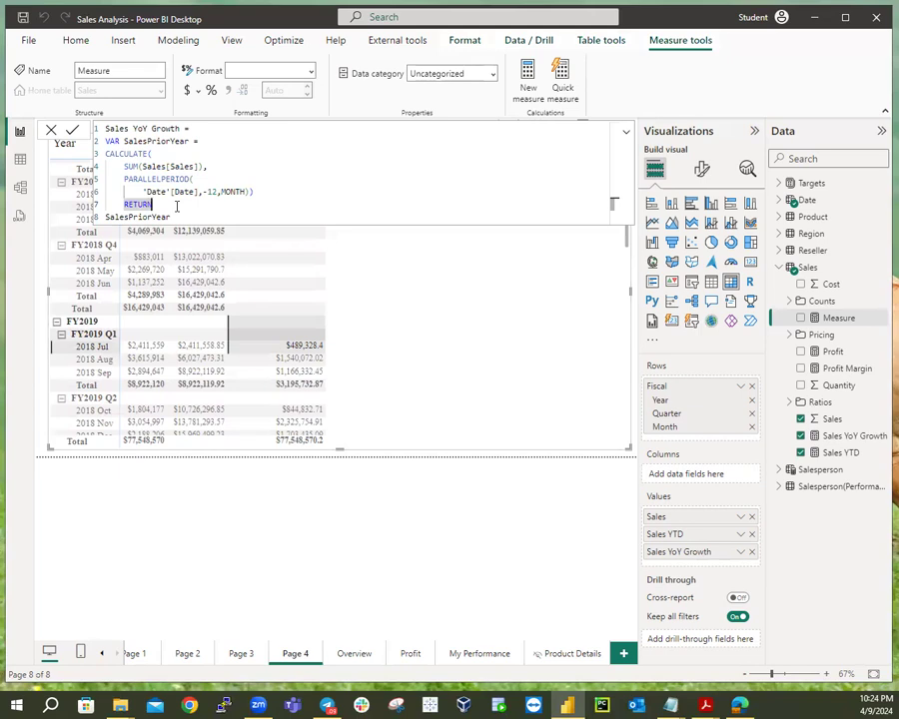
key(shift+Return)
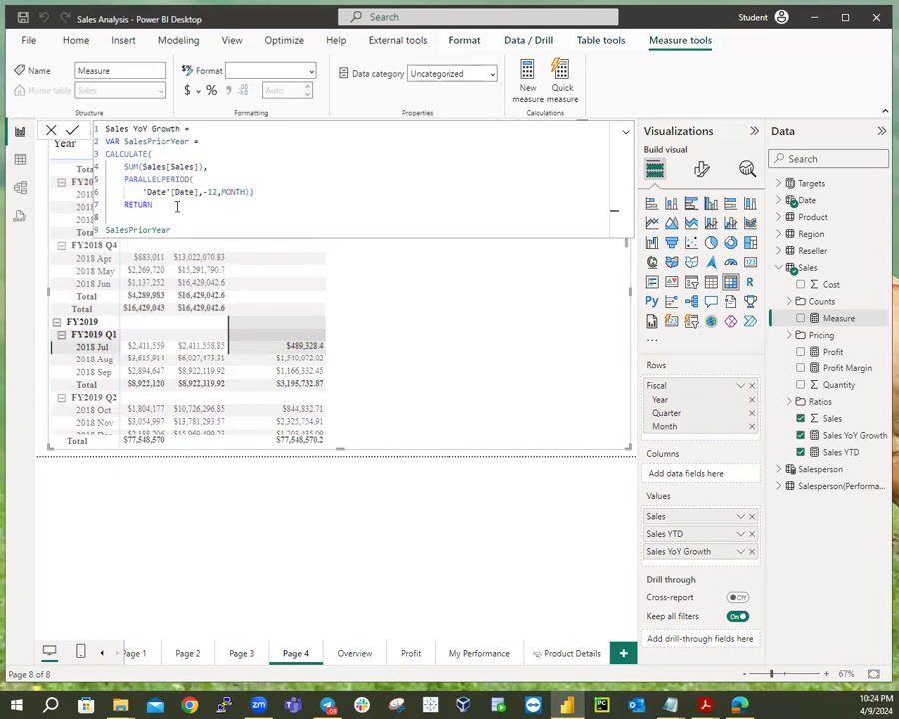
text(DIVIDE)
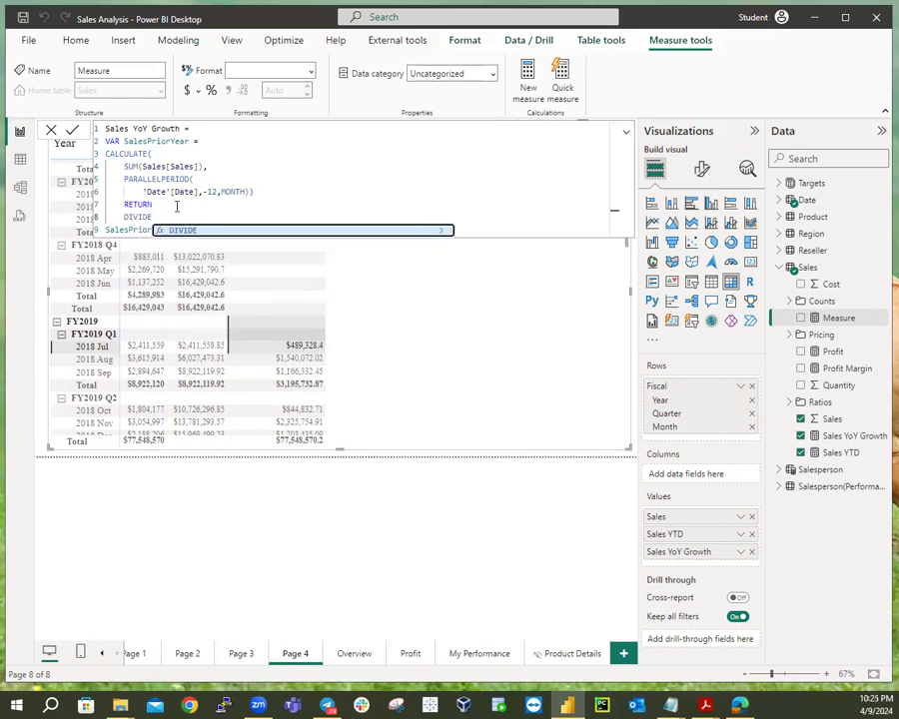
text(()
key(shift+Return)
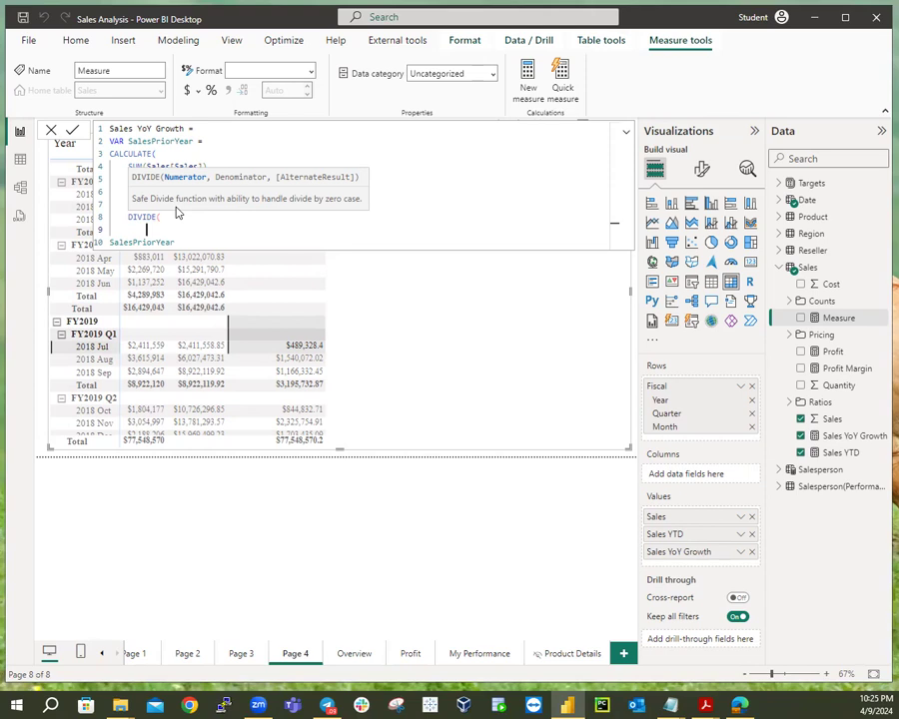
text((Sum)
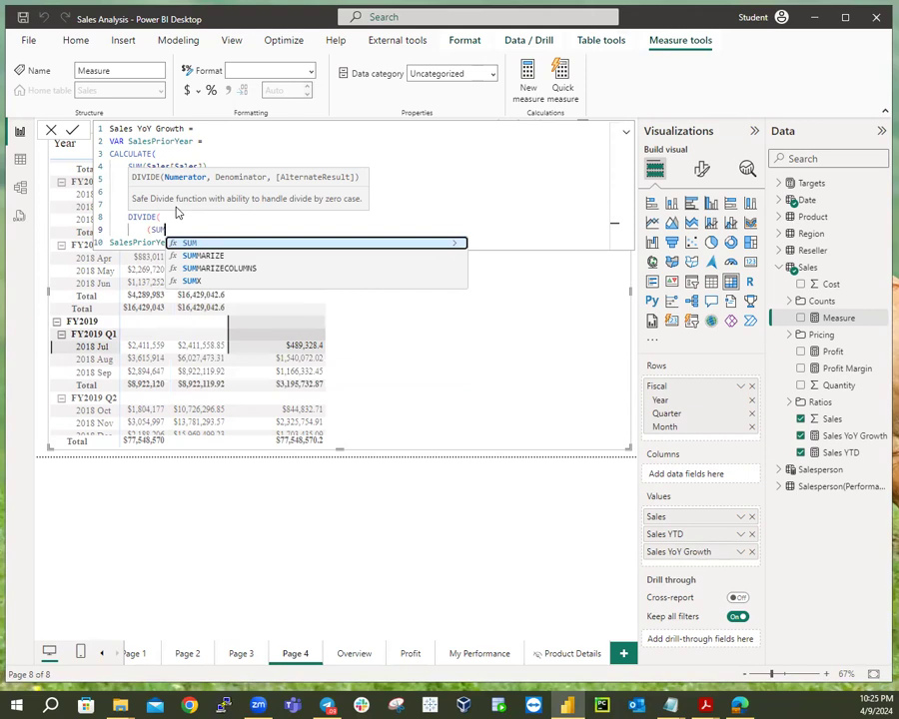
text((S)
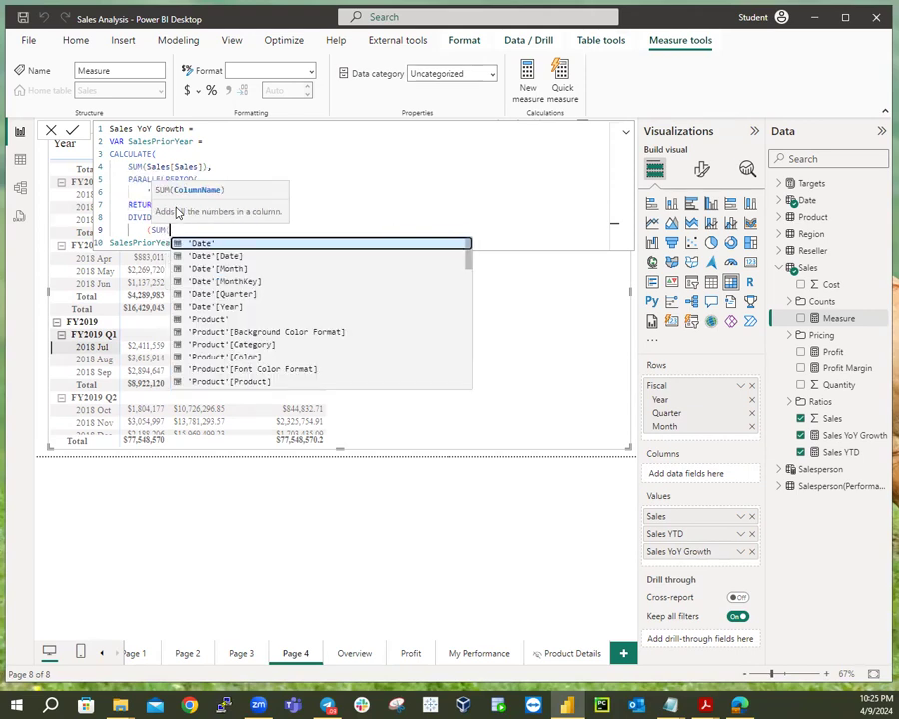
text(a)
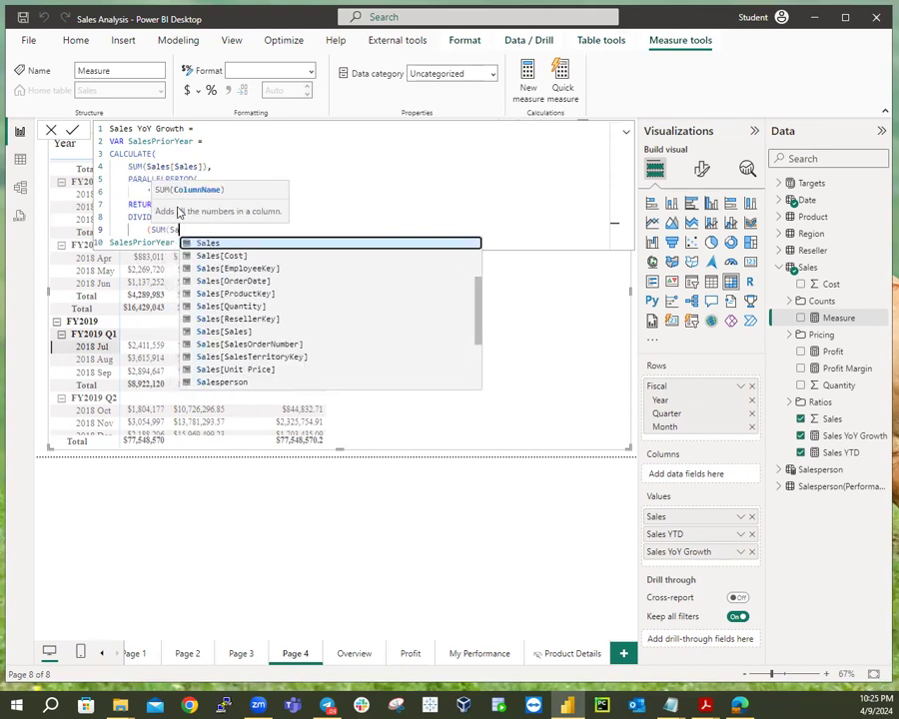
click(222, 331)
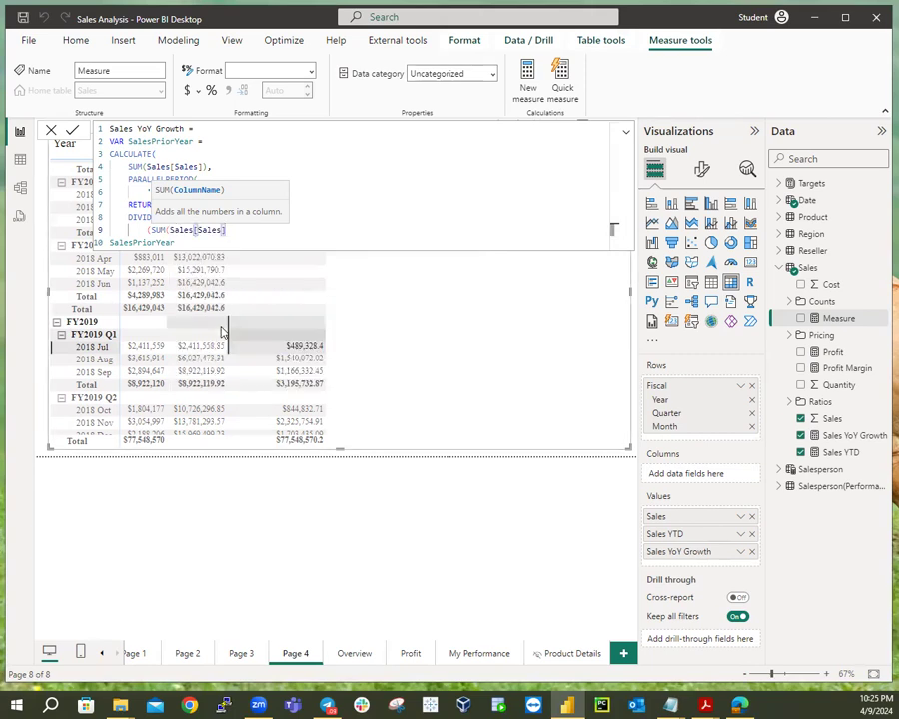
text())
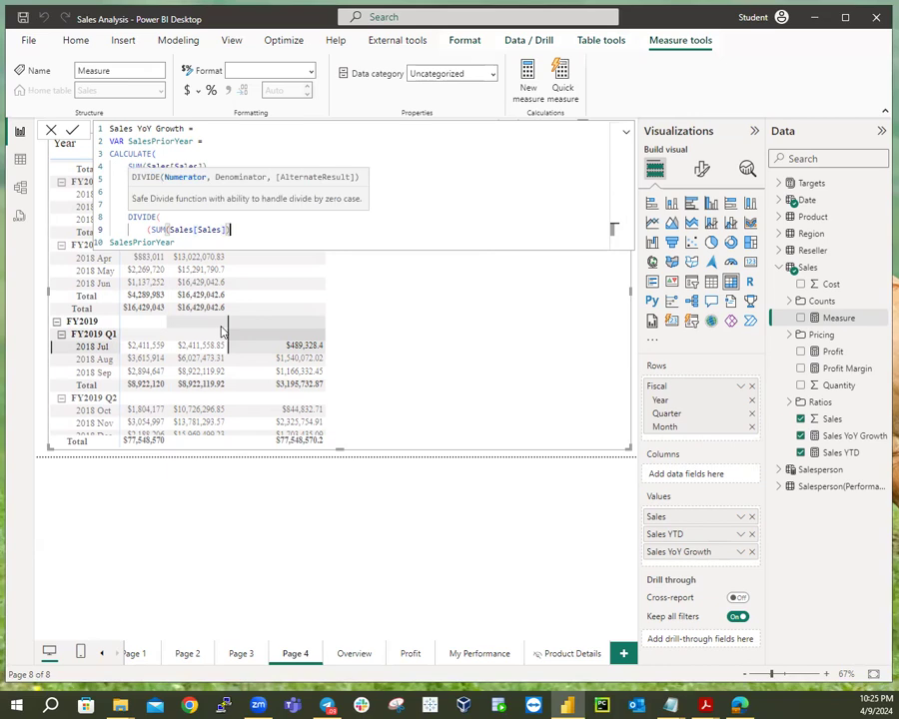
text( -)
key(Delete)
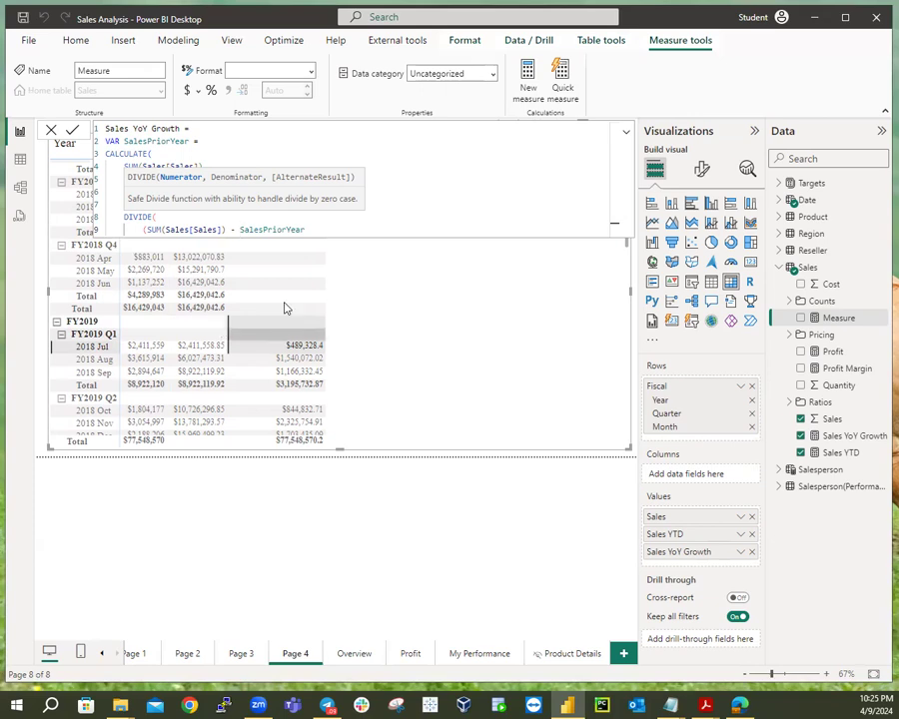
Use SalesPriorYear as the DIVIDE denominator, close the bracket, and commit the measure.
click(312, 229)
text())
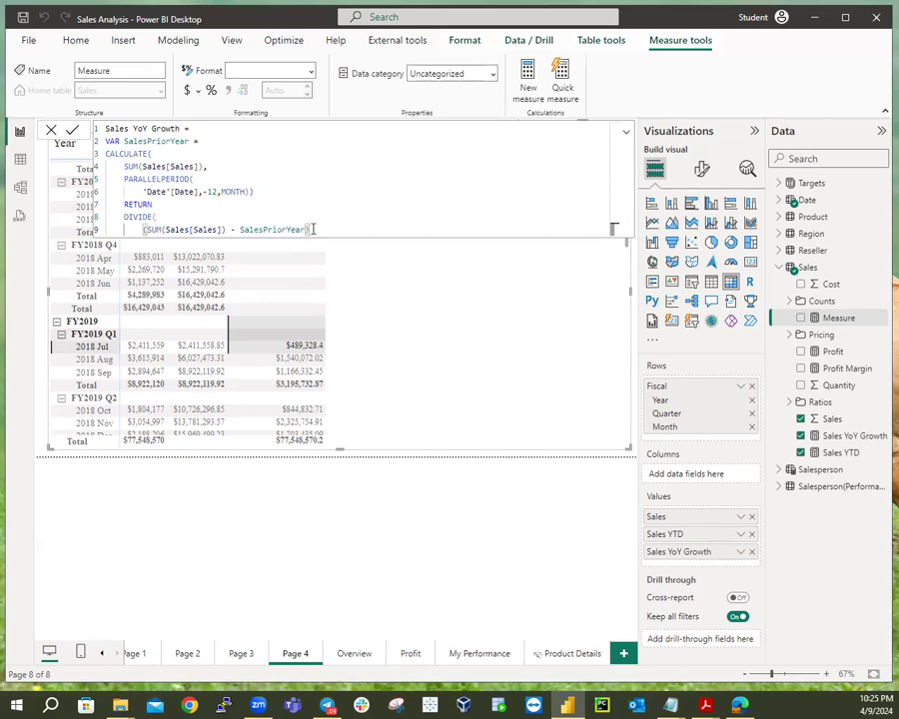
text(,)
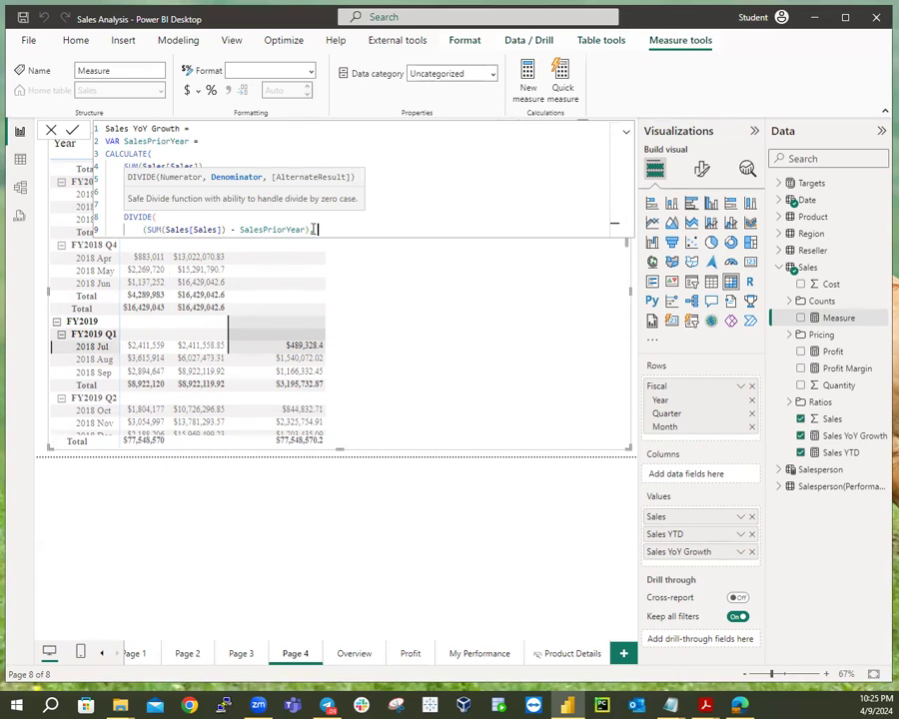
text(Sales)
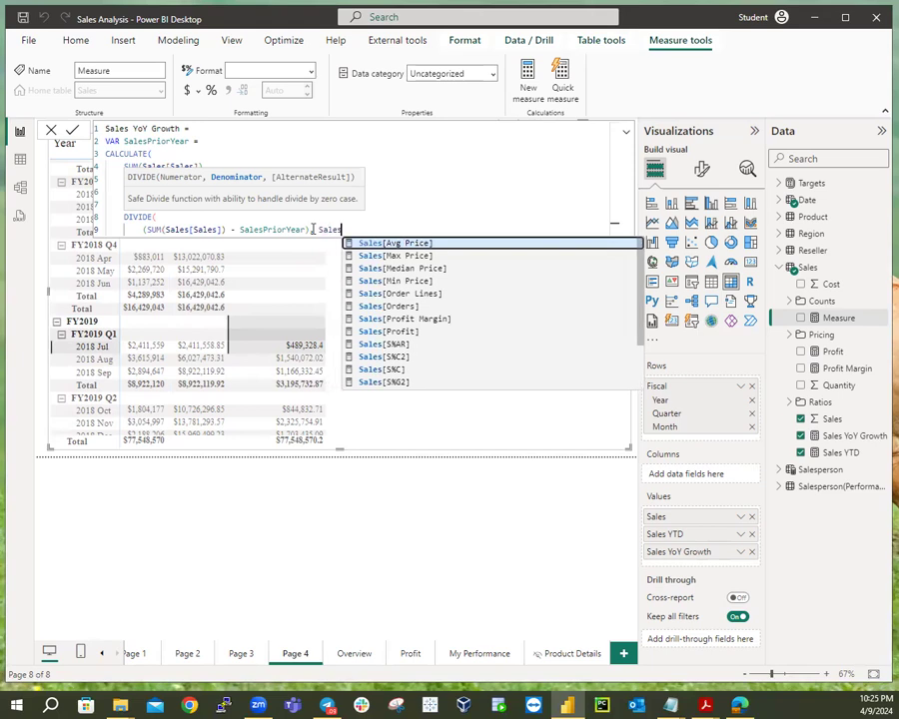
text(P)
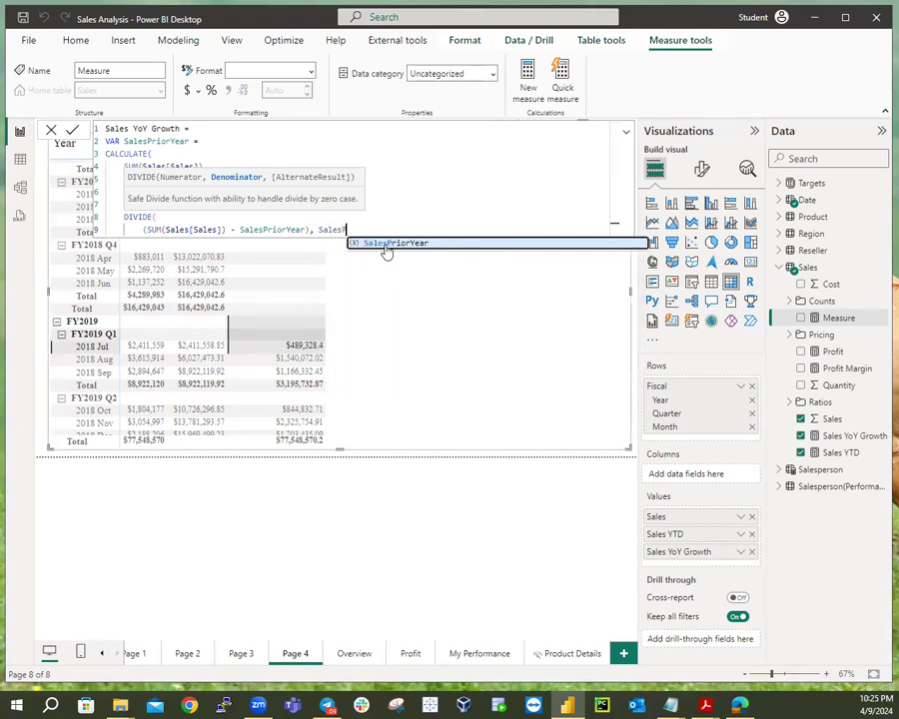
click(388, 242)
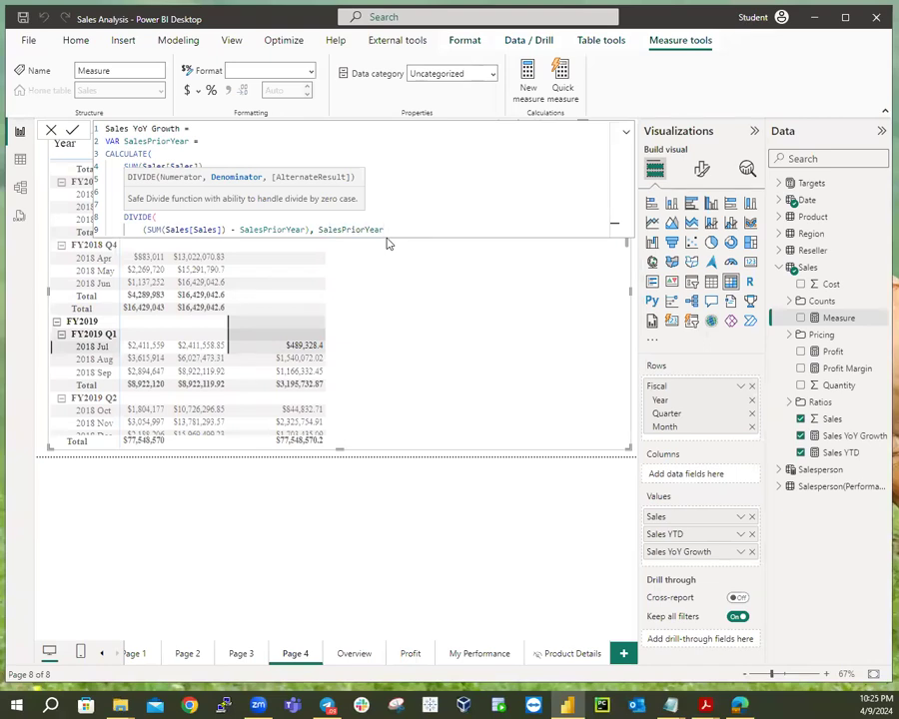
key(shift+Return)
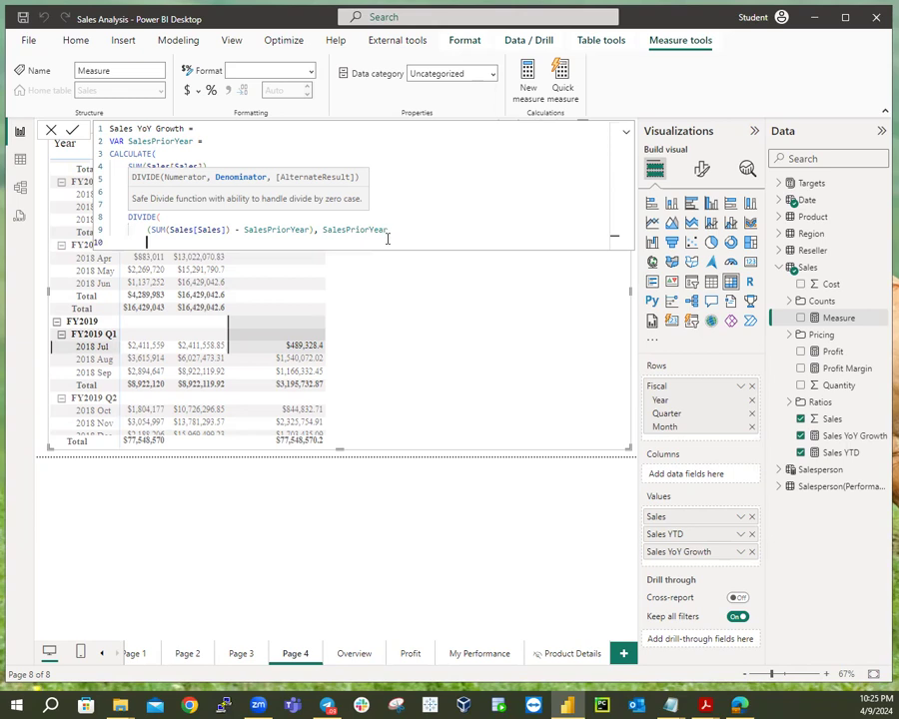
text())
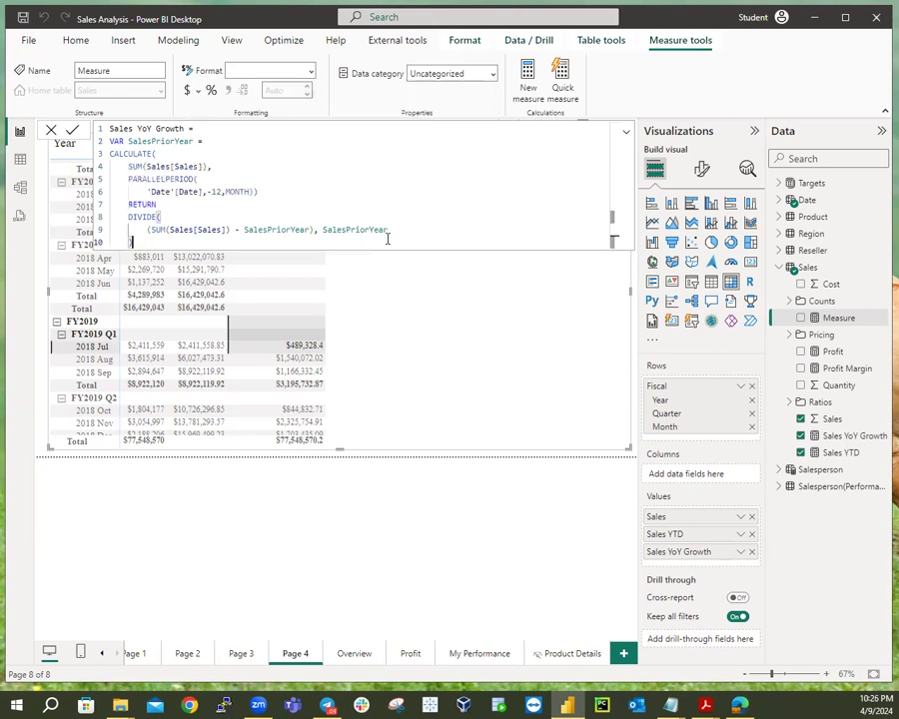
key(Return)
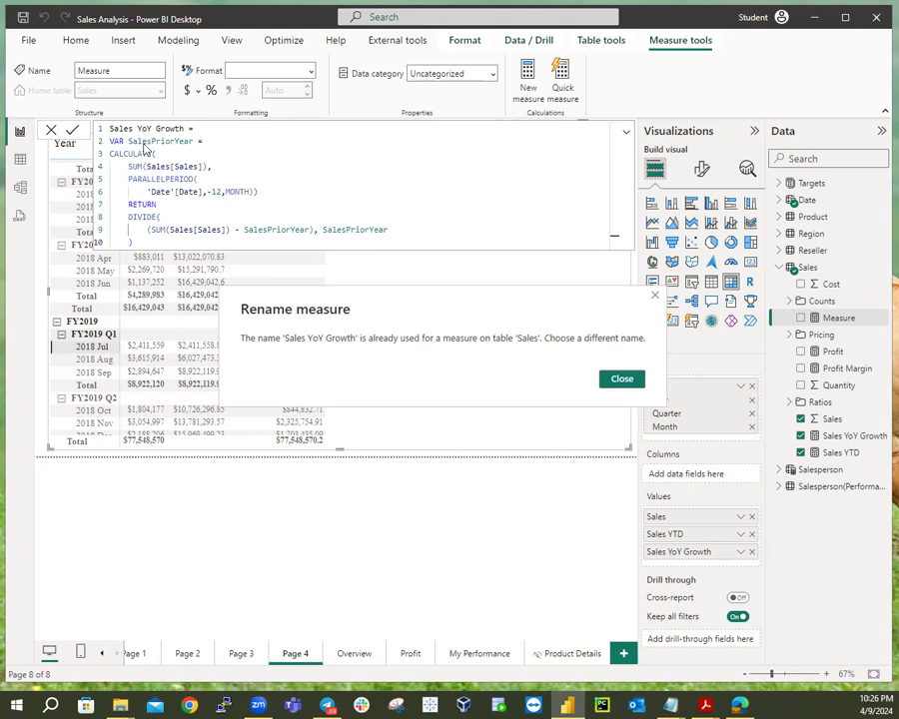
Dismiss the duplicate-name warning and rename the measure to Sales %YoY Growth.
click(616, 378)
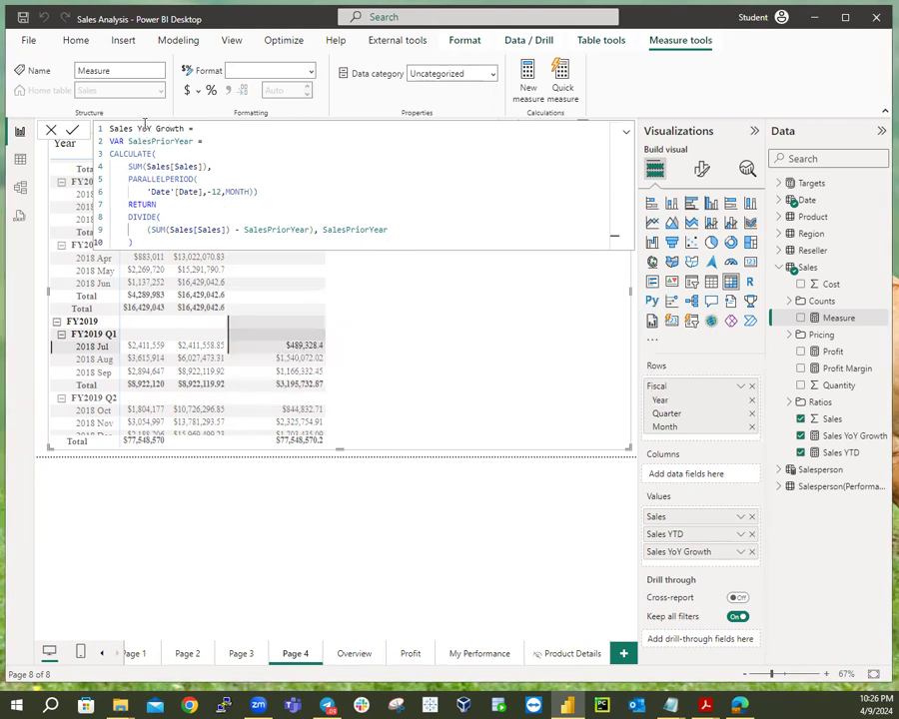
click(135, 127)
text(%)
click(254, 150)
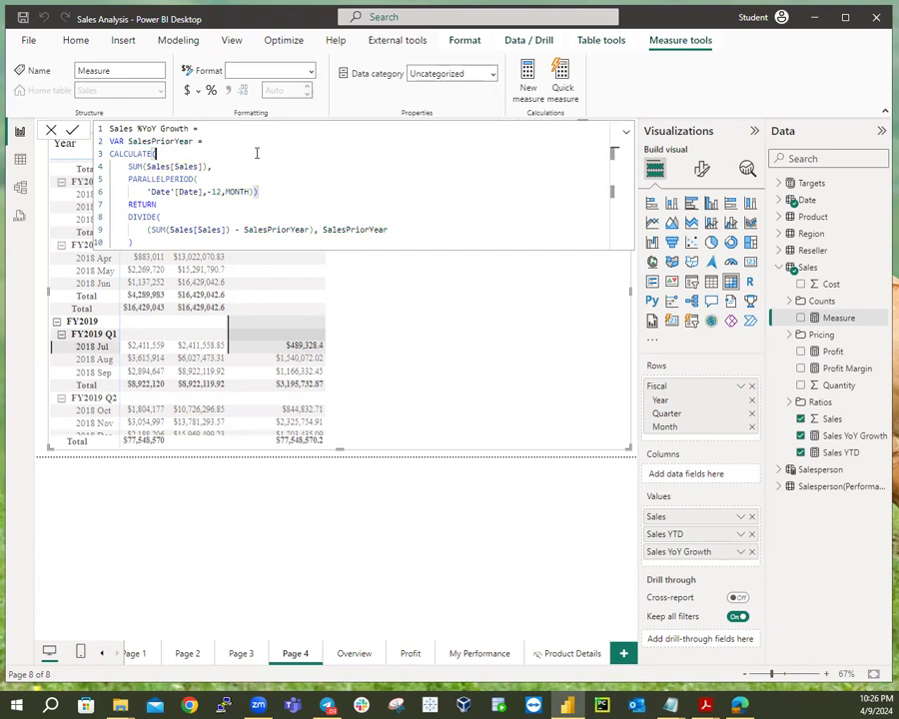
click(352, 244)
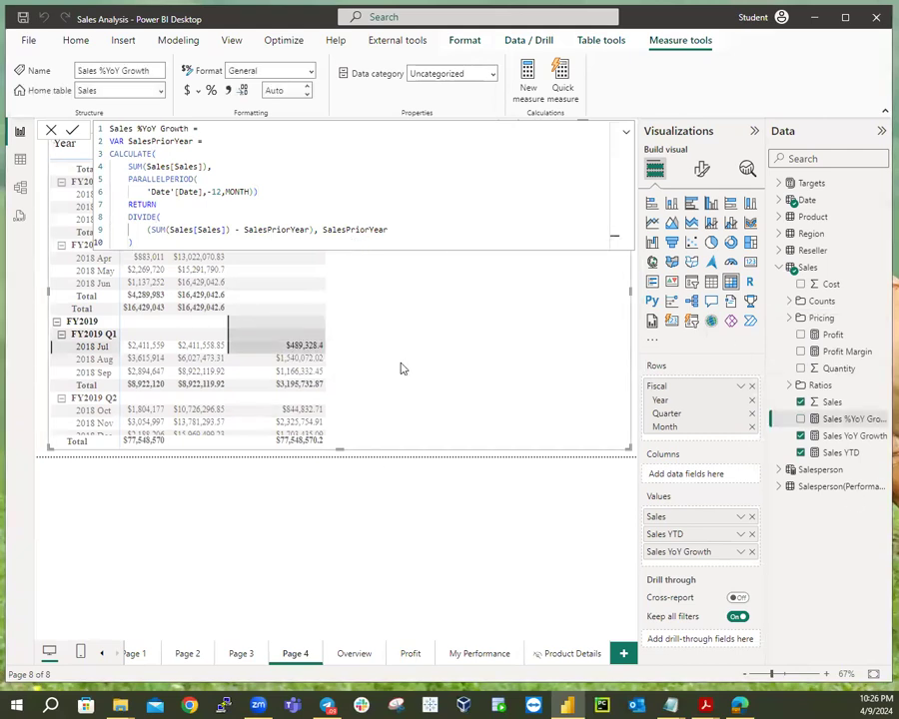
Add Sales %YoY Growth to the matrix and format it as Percentage.
click(360, 458)
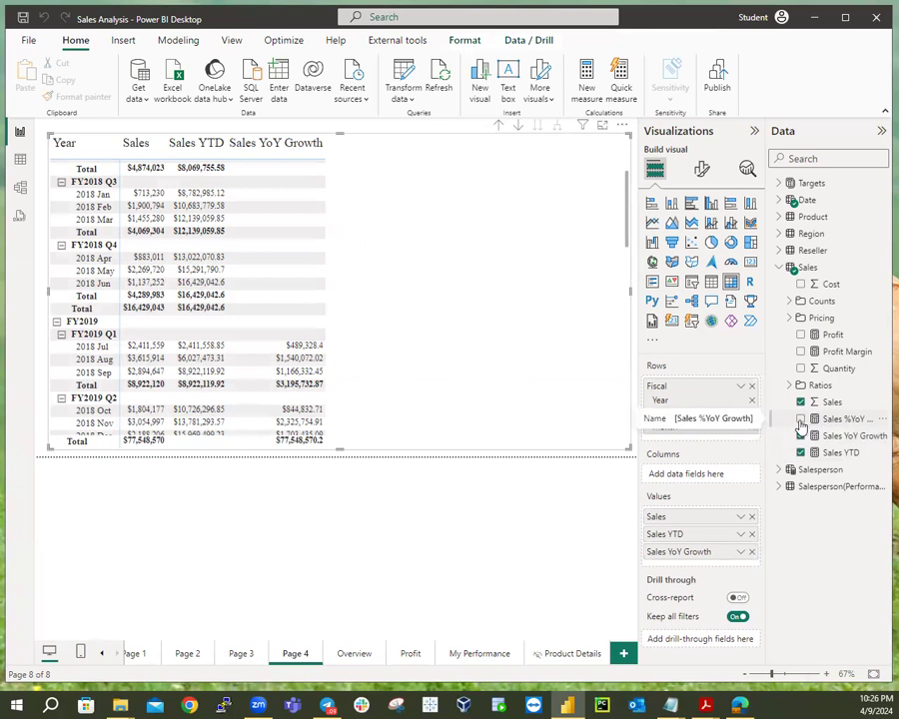
click(800, 419)
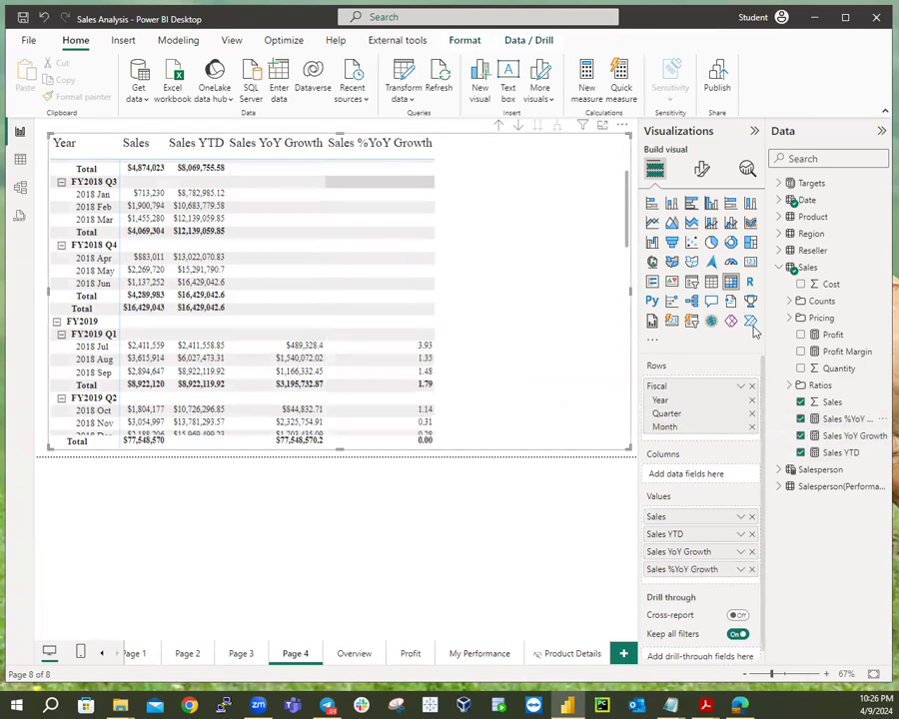
click(857, 419)
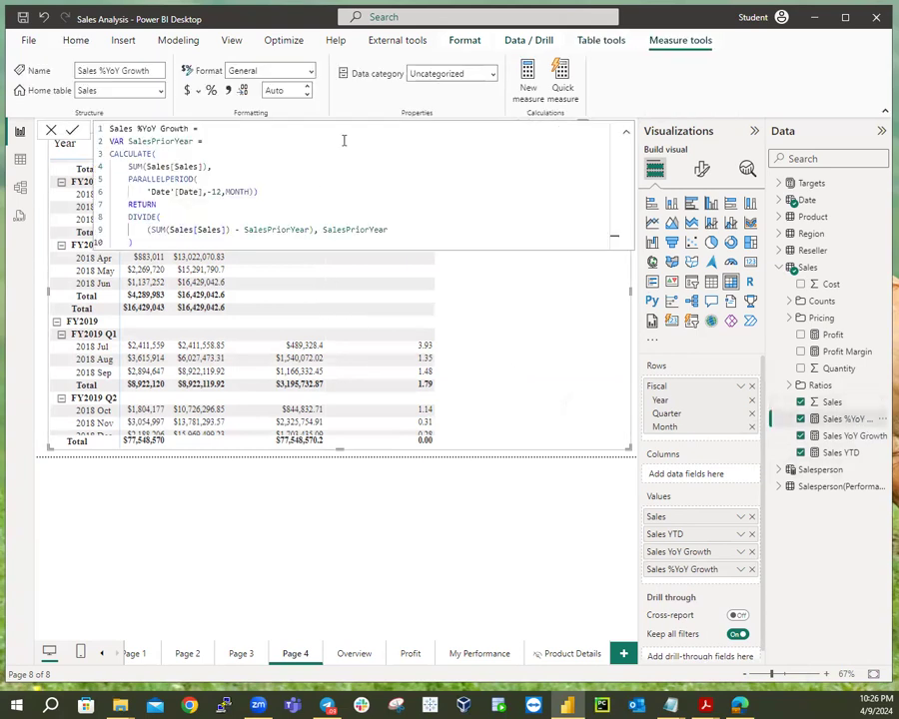
click(211, 91)
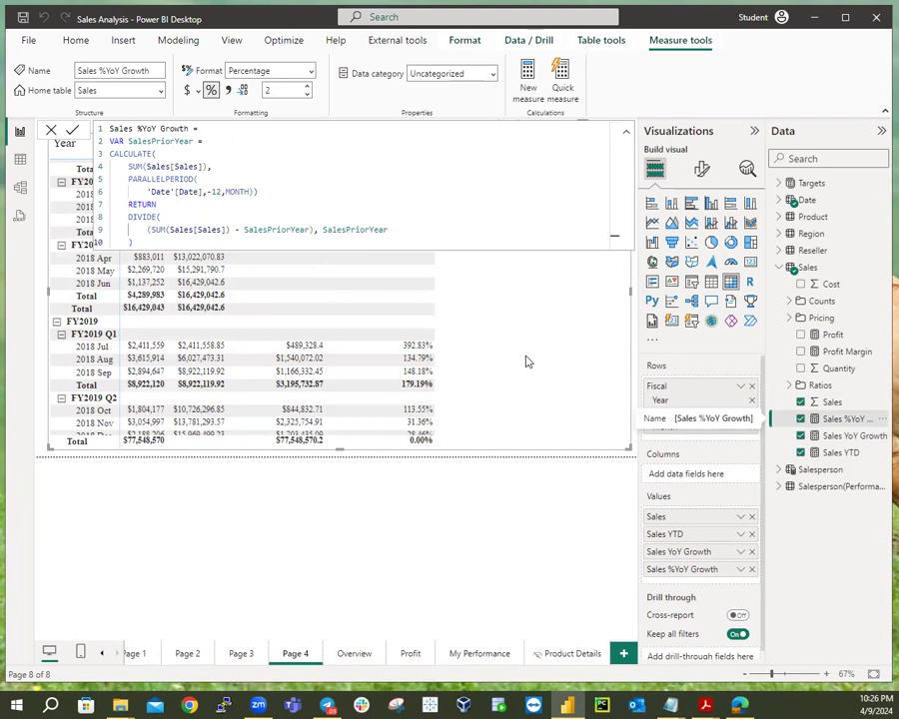
scroll(528, 362, up, 5)
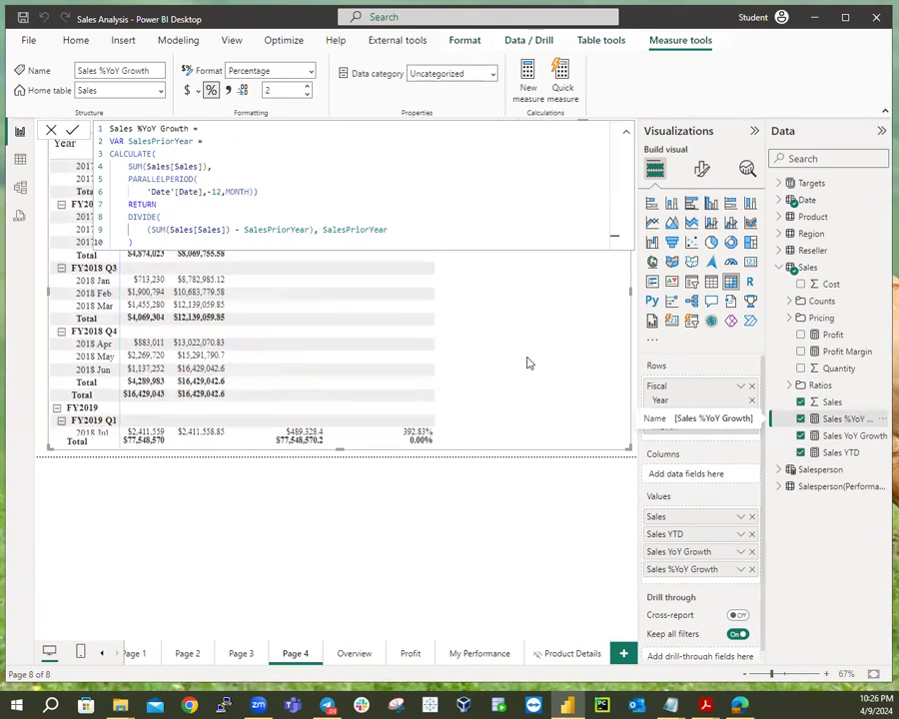
scroll(528, 362, down, 5)
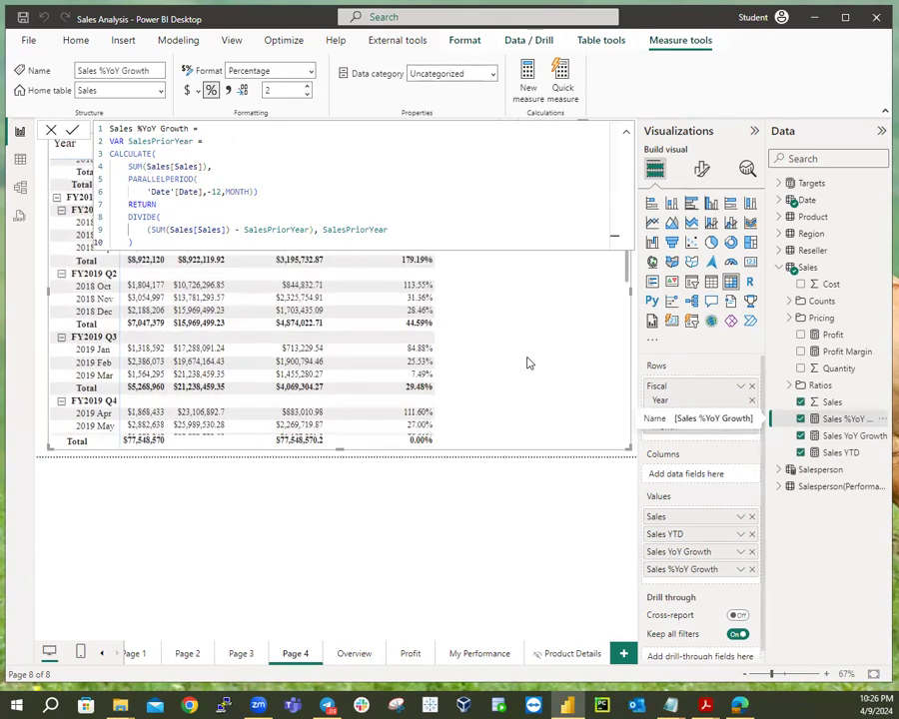
click(470, 460)
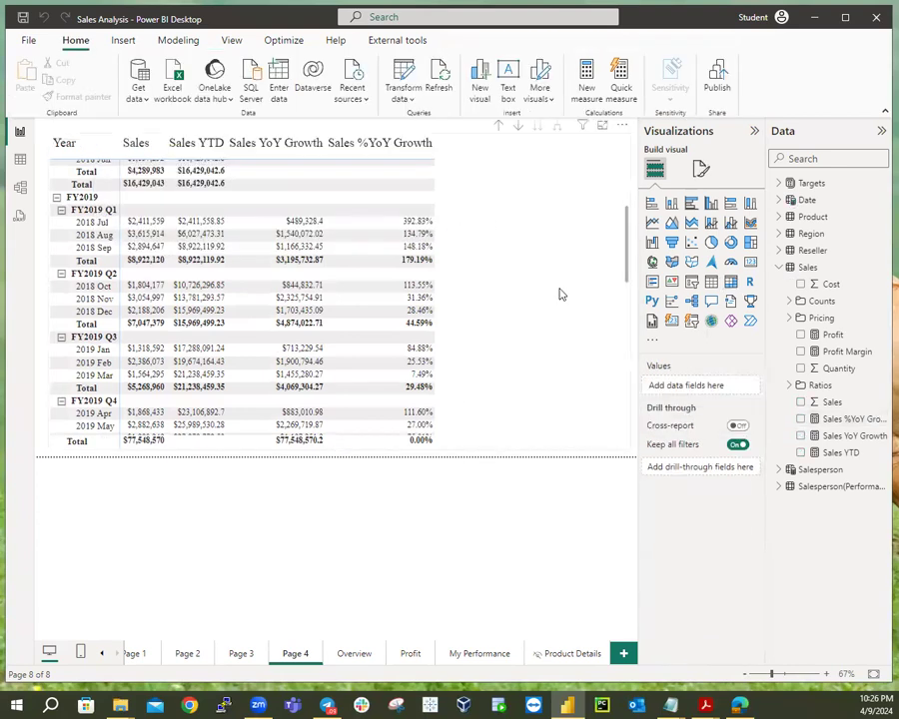
scroll(559, 291, up, 5)
scroll(562, 294, down, 3)
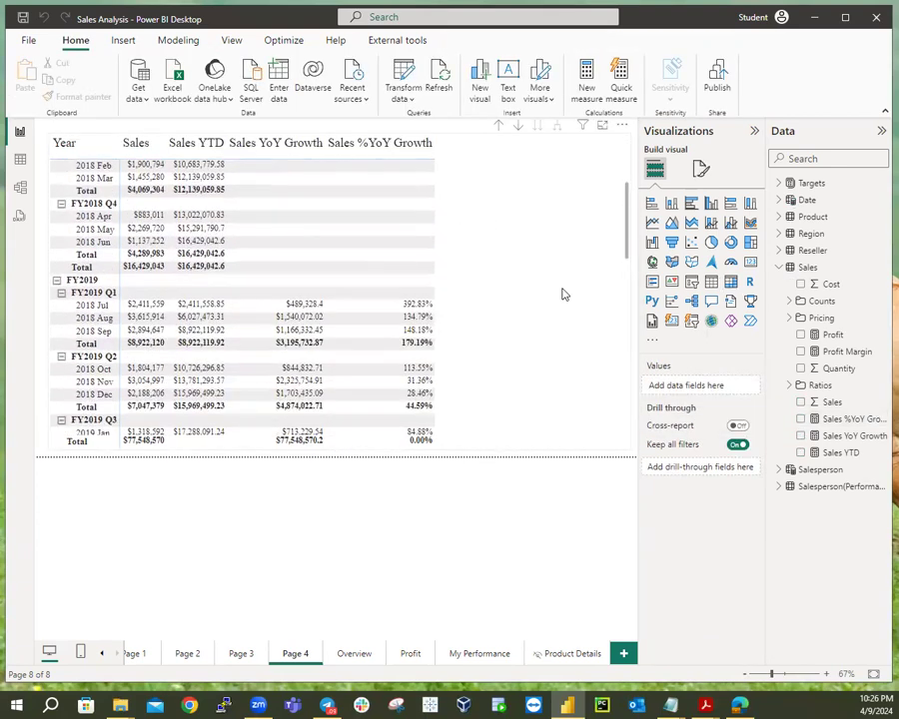
scroll(563, 293, up, 3)
scroll(562, 293, down, 10)
scroll(563, 293, down, 5)
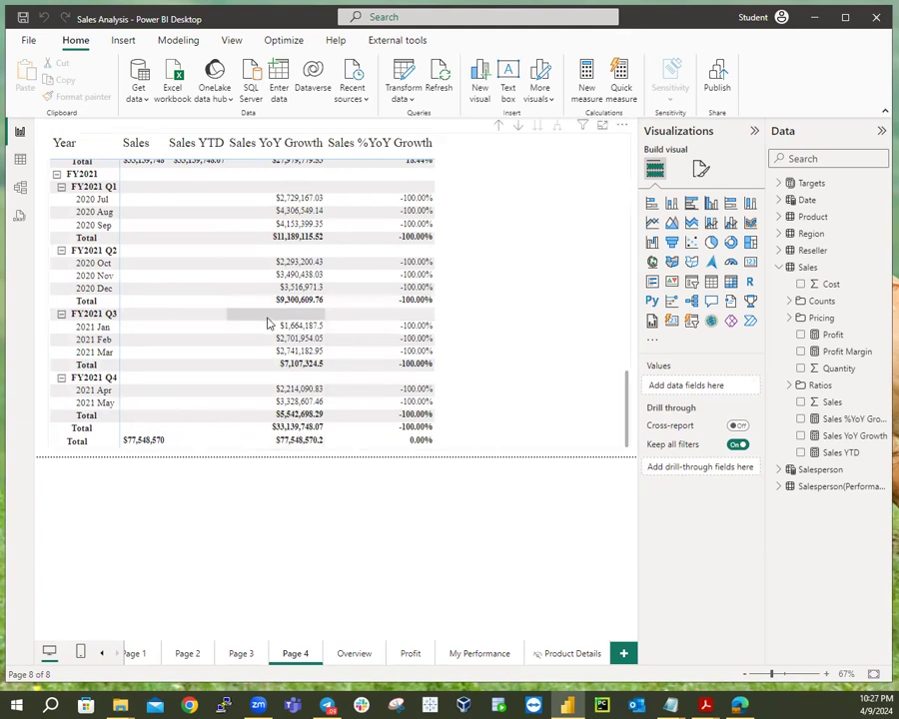
scroll(540, 334, up, 4)
scroll(546, 334, up, 5)
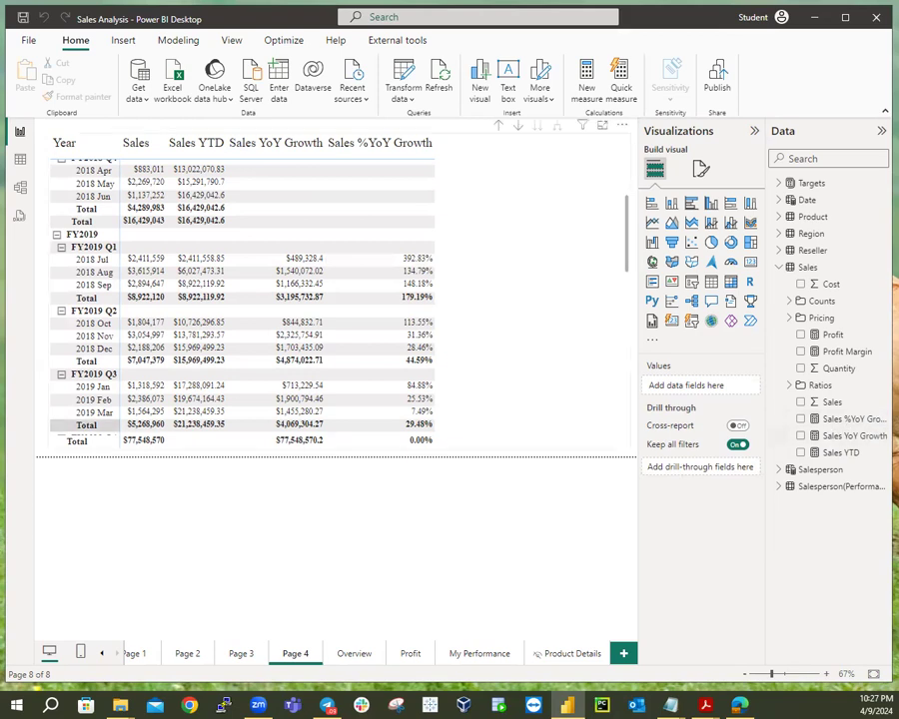
In Model view, assign Sales YTD and both growth measures to the 'Time Intelligence' display folder.
click(20, 190)
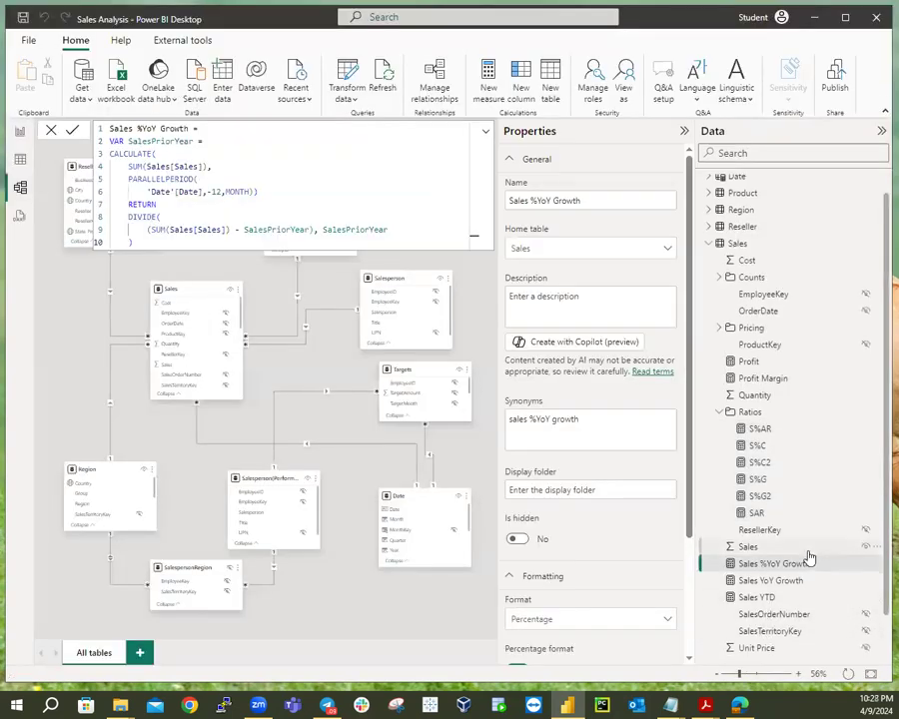
scroll(810, 557, down, 1)
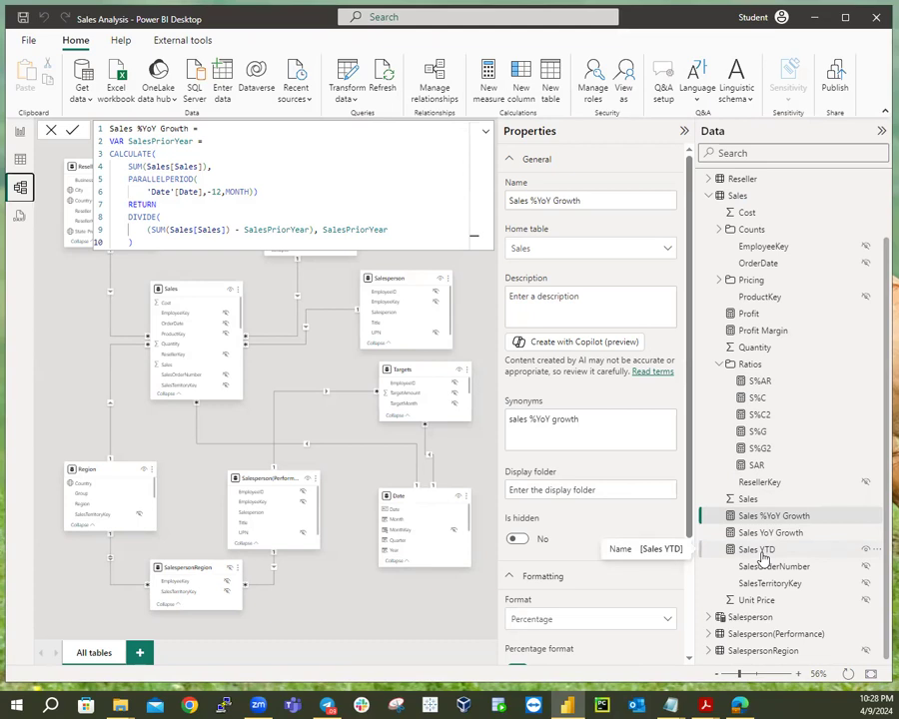
click(762, 549)
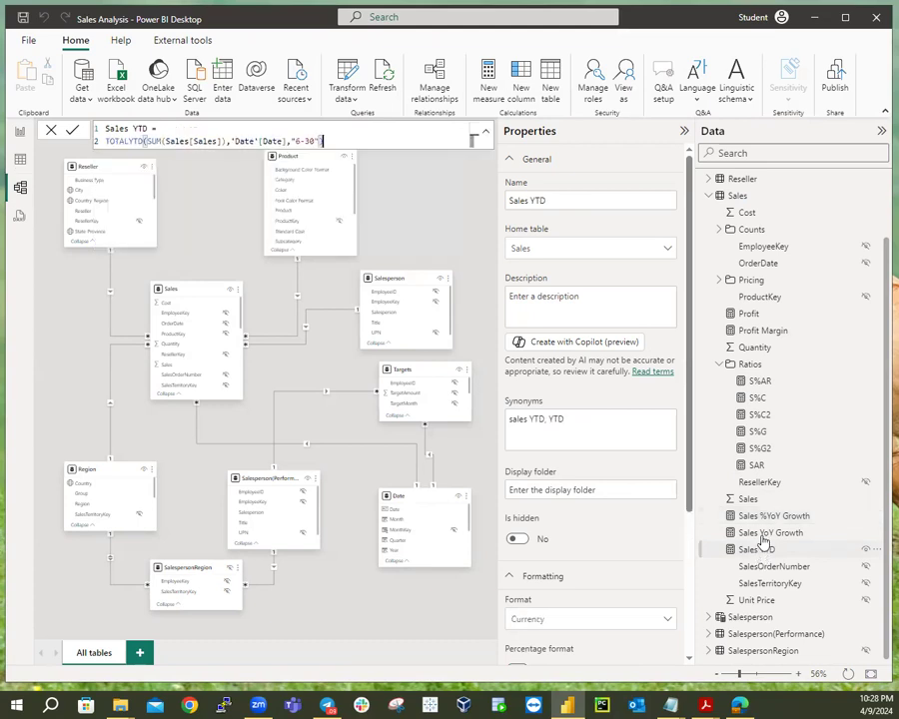
shift+click(770, 517)
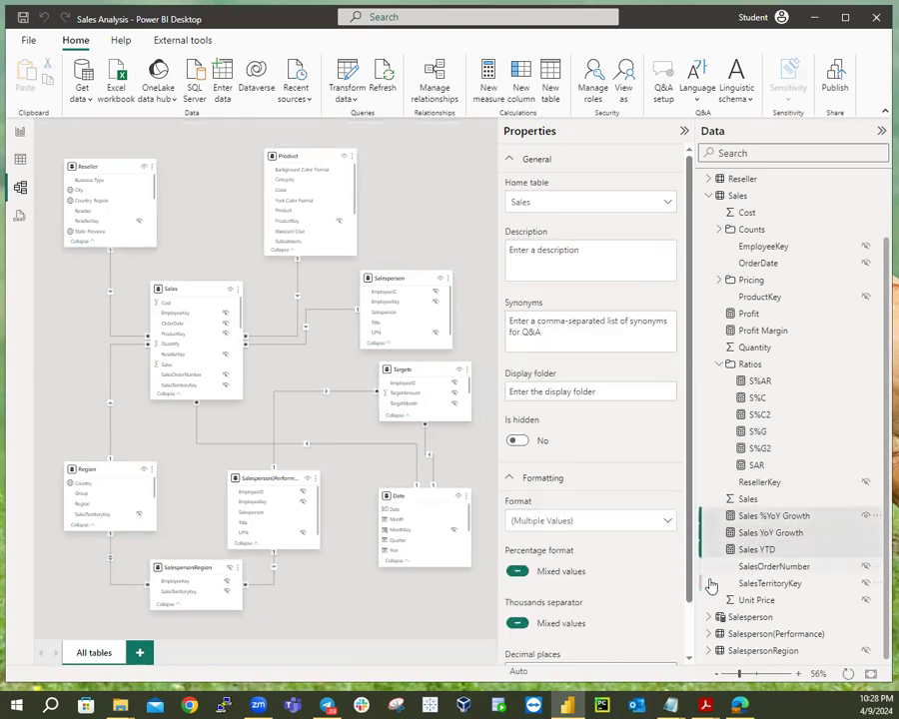
click(612, 392)
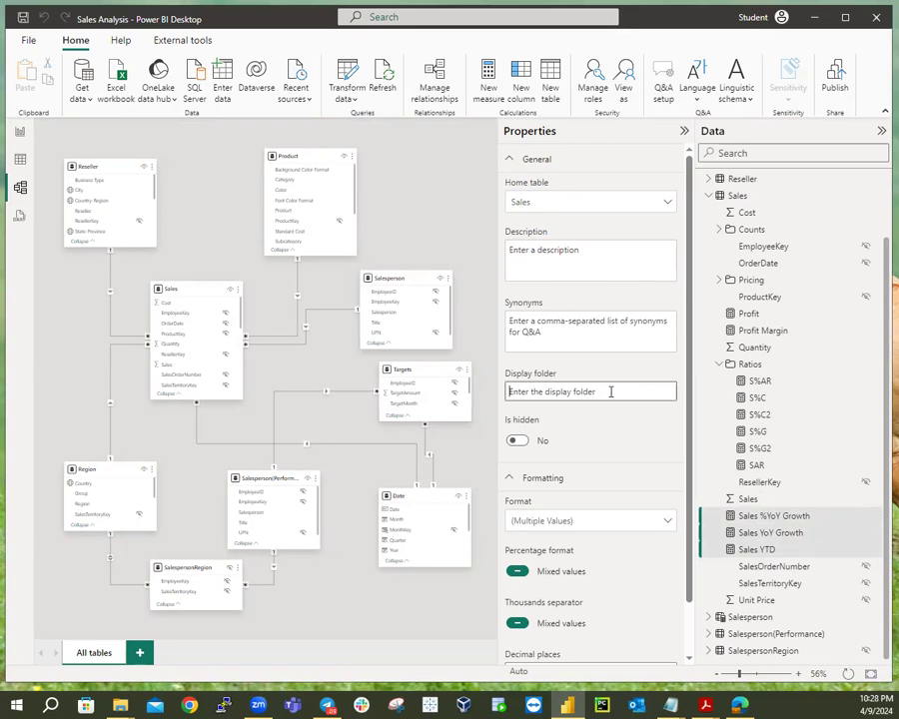
text(Time Intelligence)
key(Return)
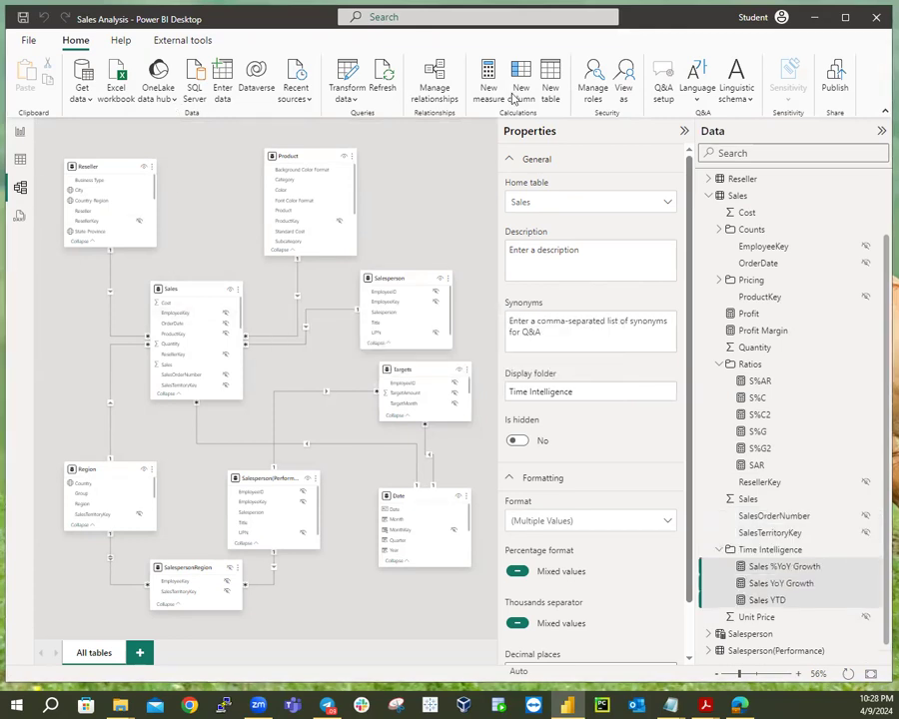
click(22, 133)
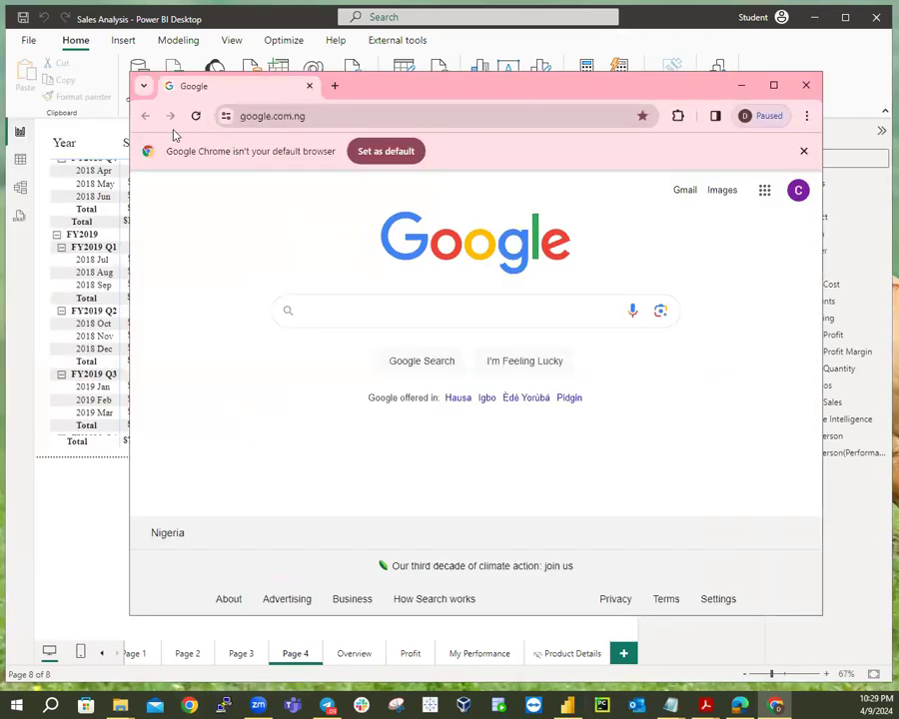
click(320, 115)
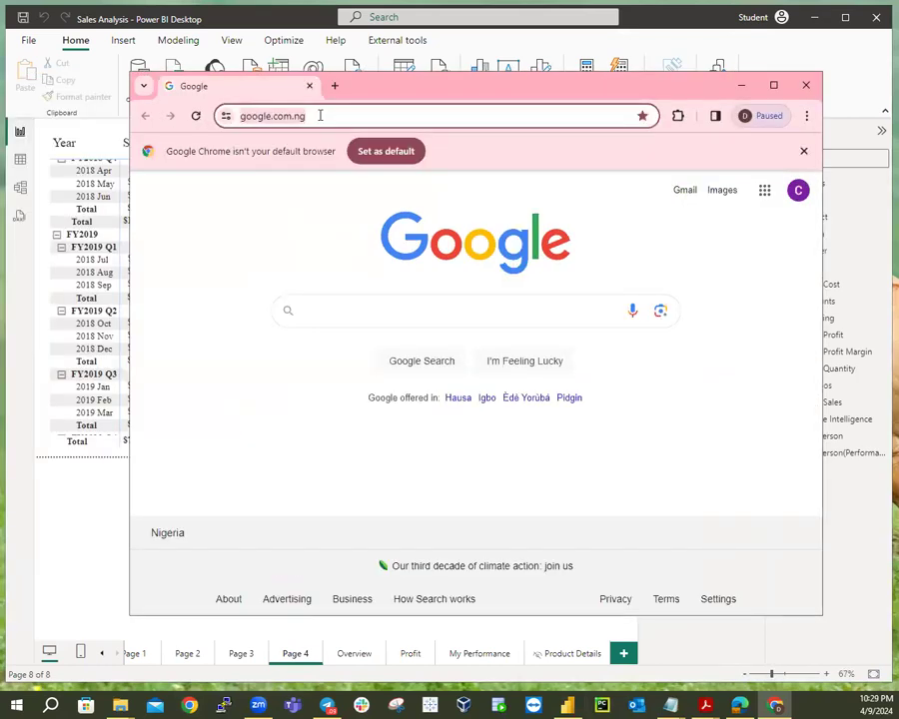
text(https://youtu.be/zmgPjFO4yVg?feature=shared)
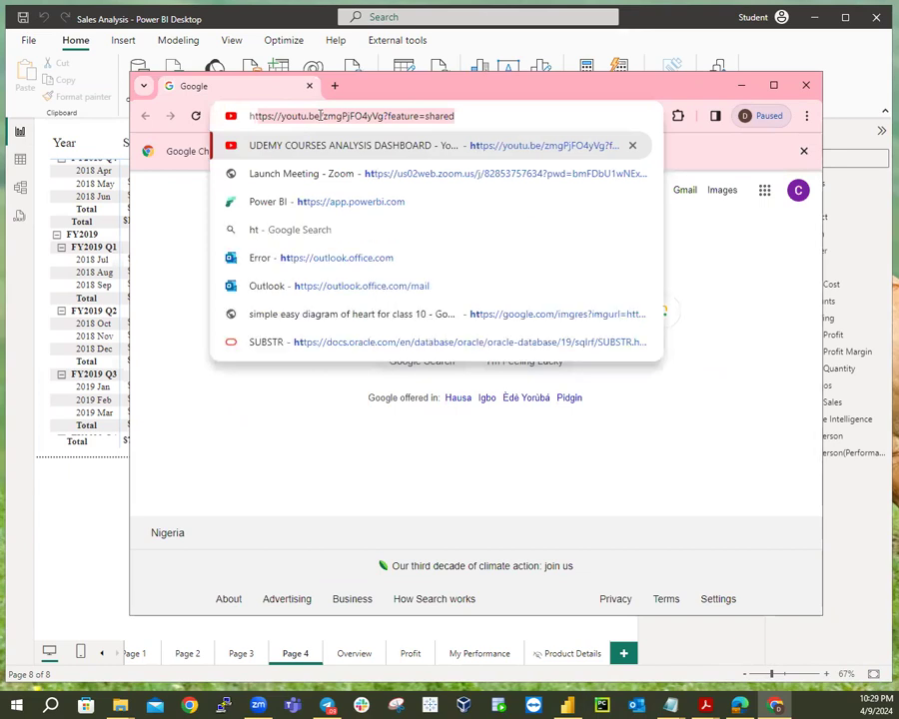
text(t)
text(ps://)
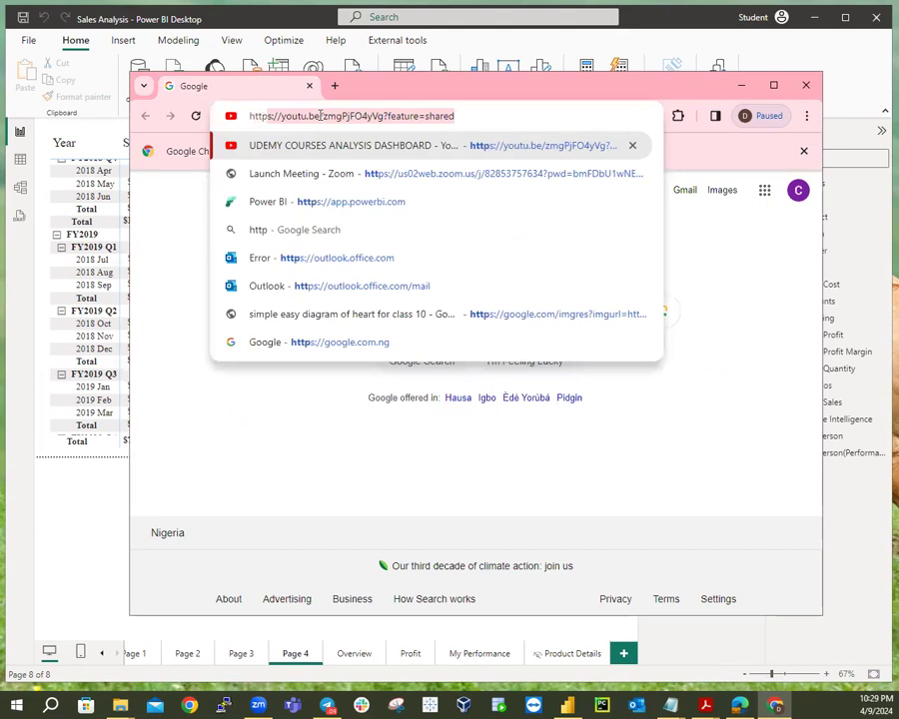
text(a)
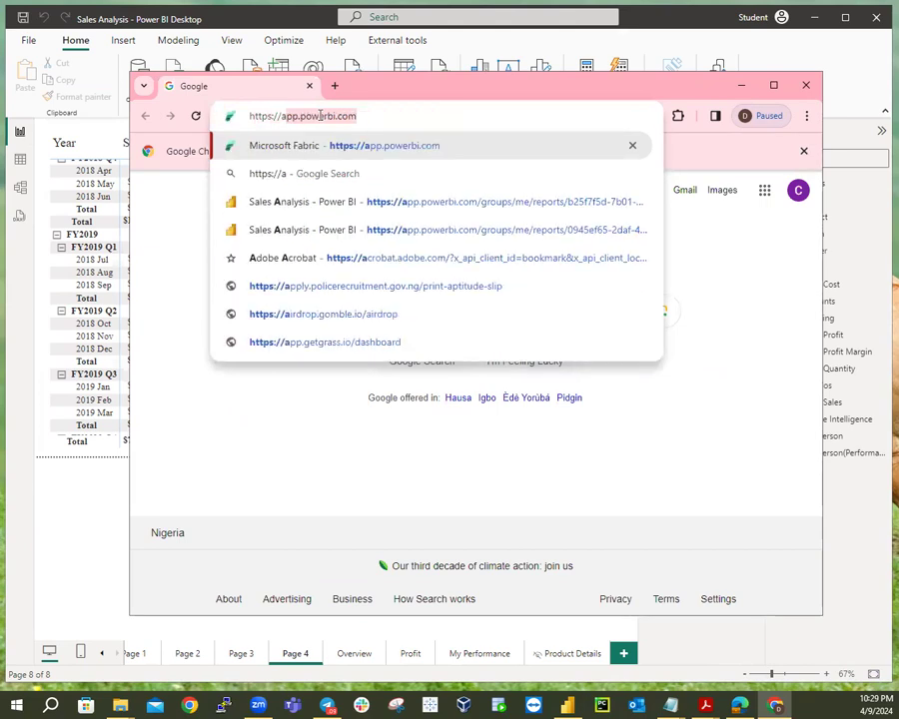
text(p)
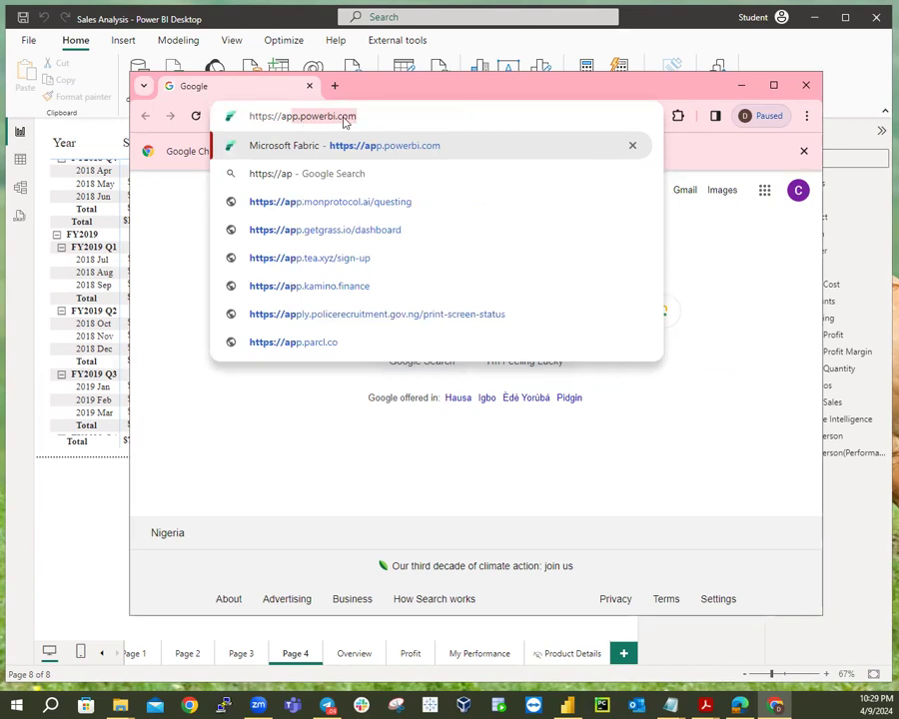
click(367, 116)
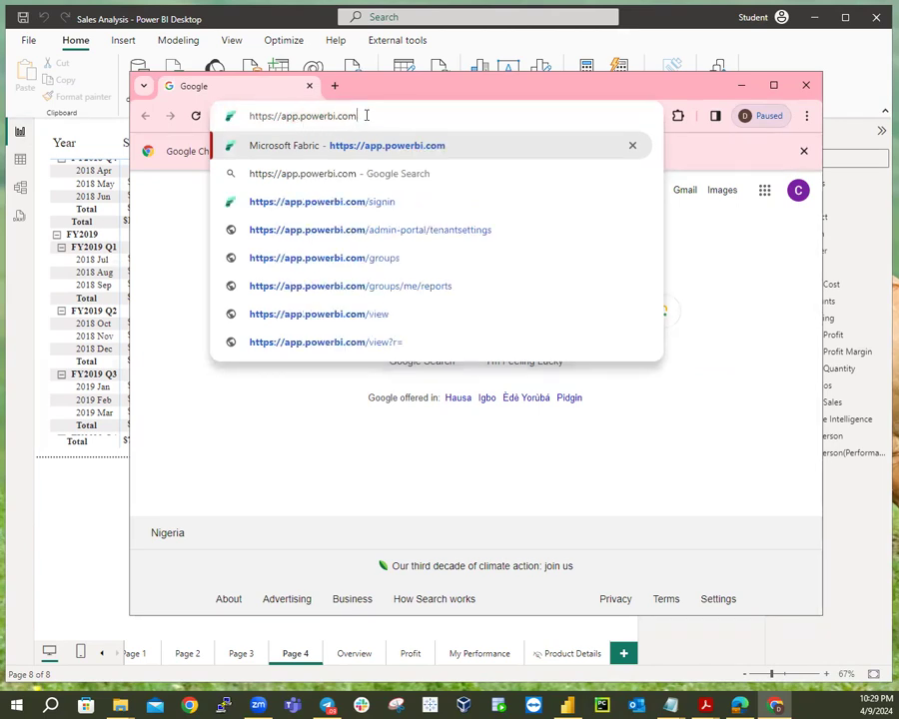
key(Return)
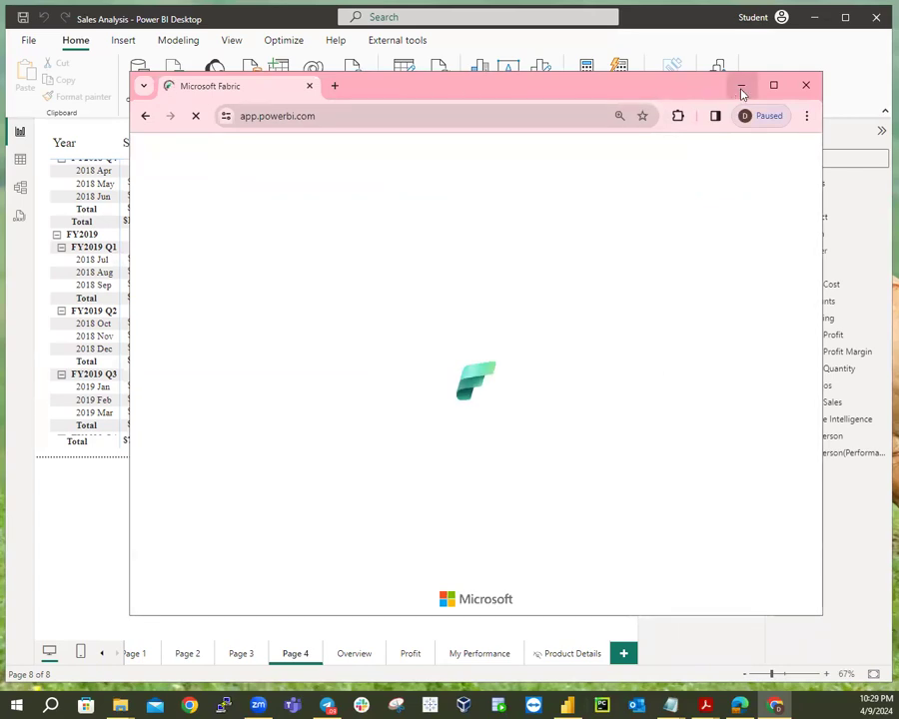
click(773, 85)
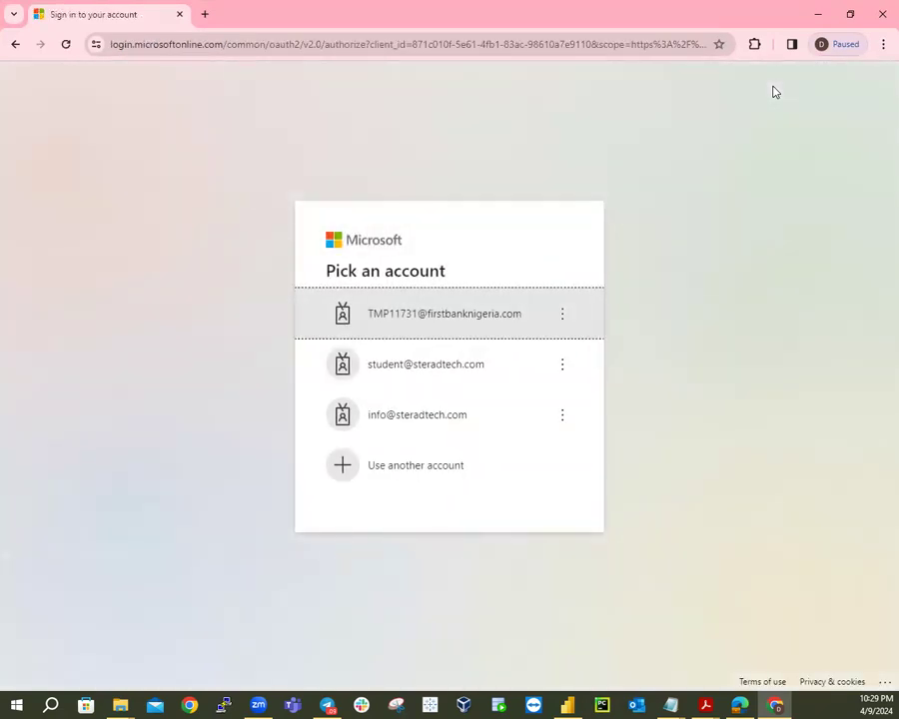
Choose the student account, enter its password from the Notepad note, and sign in.
click(424, 372)
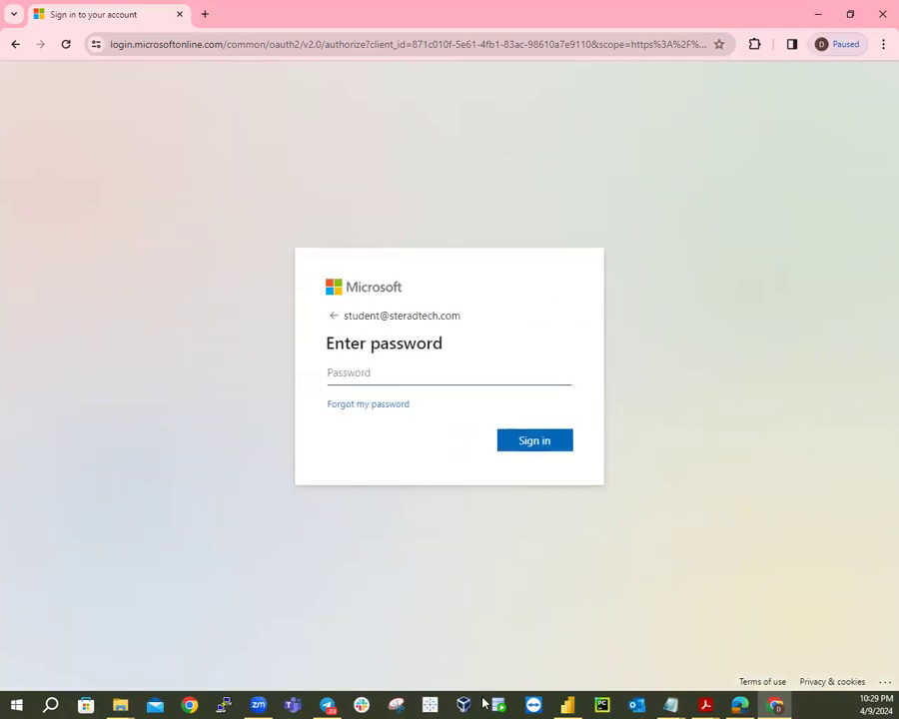
mouse_move(687, 705)
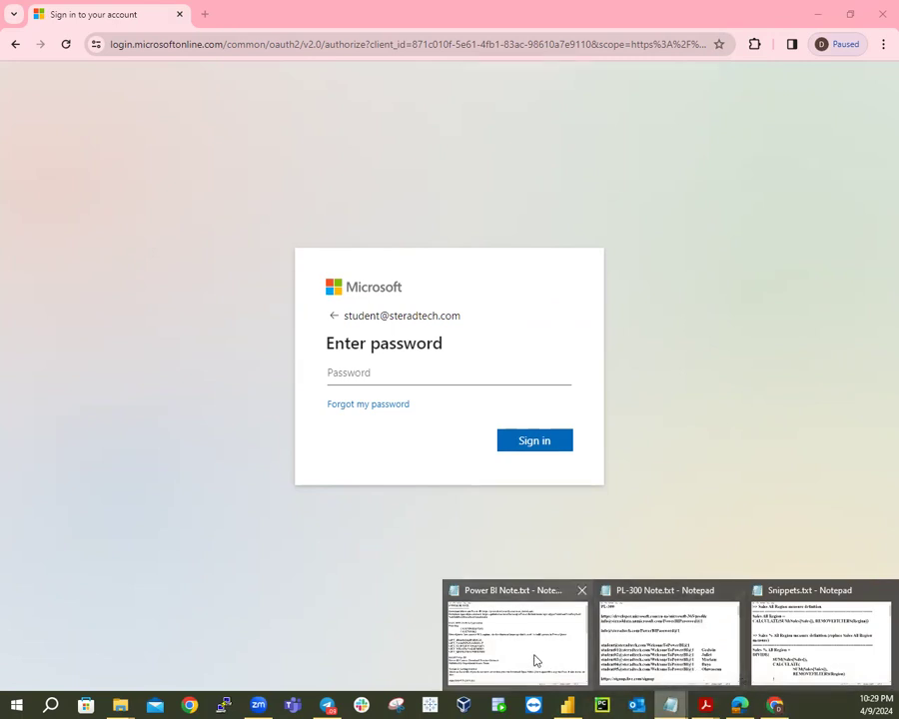
click(610, 649)
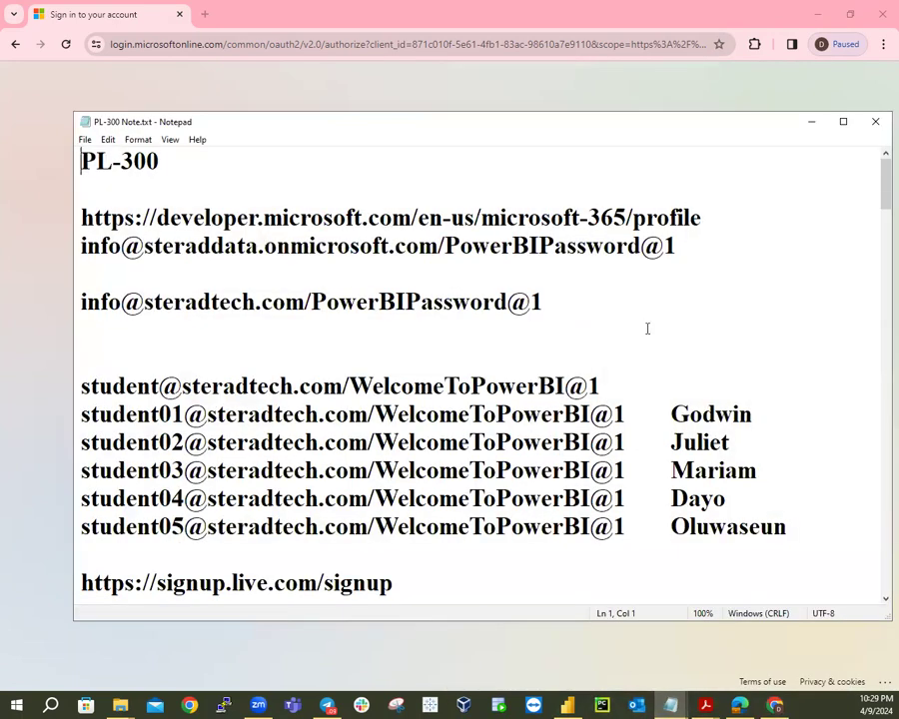
click(800, 125)
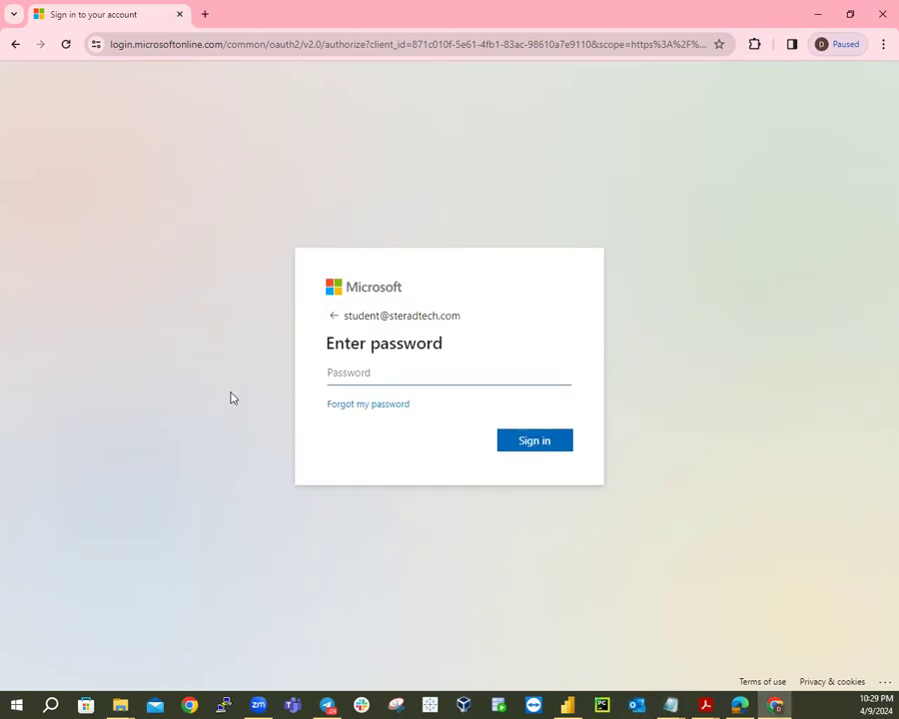
text(••••••••••••••••••)
click(547, 443)
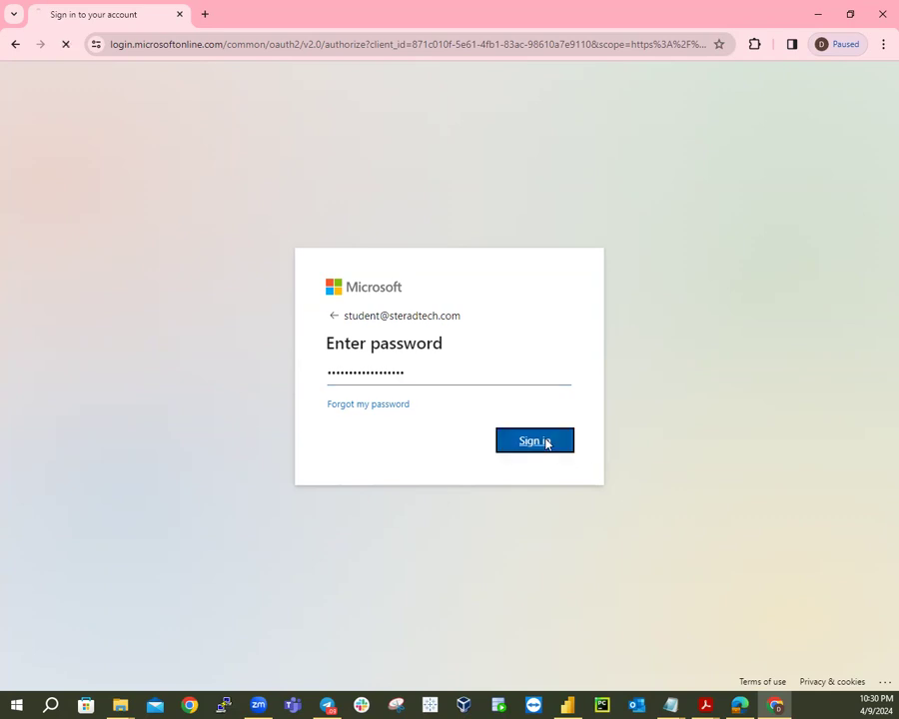
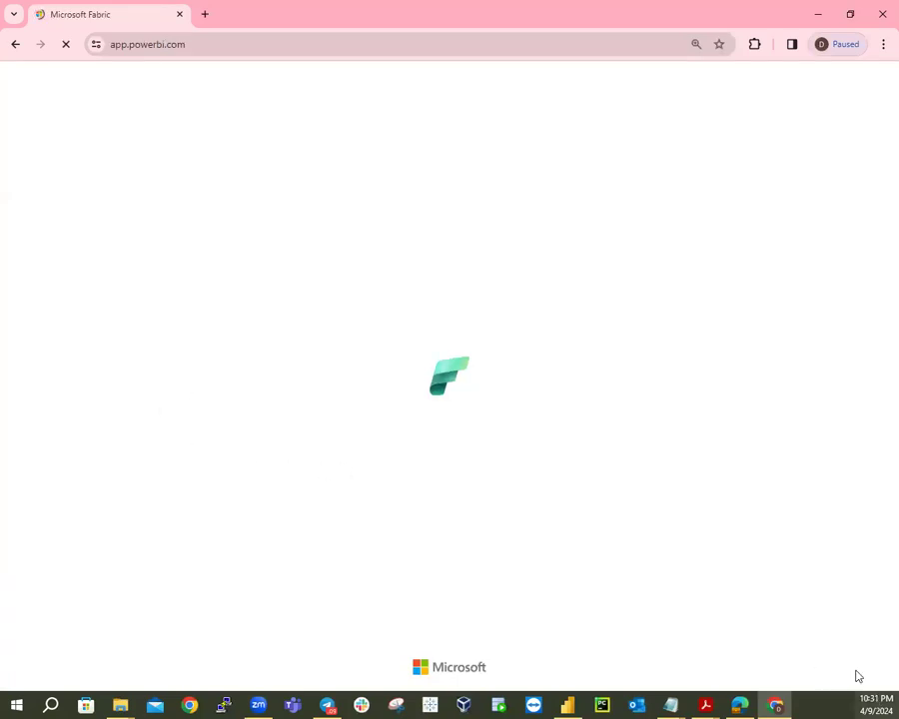
Return to Chrome and copy the full app.powerbi.com address from the address bar.
click(748, 704)
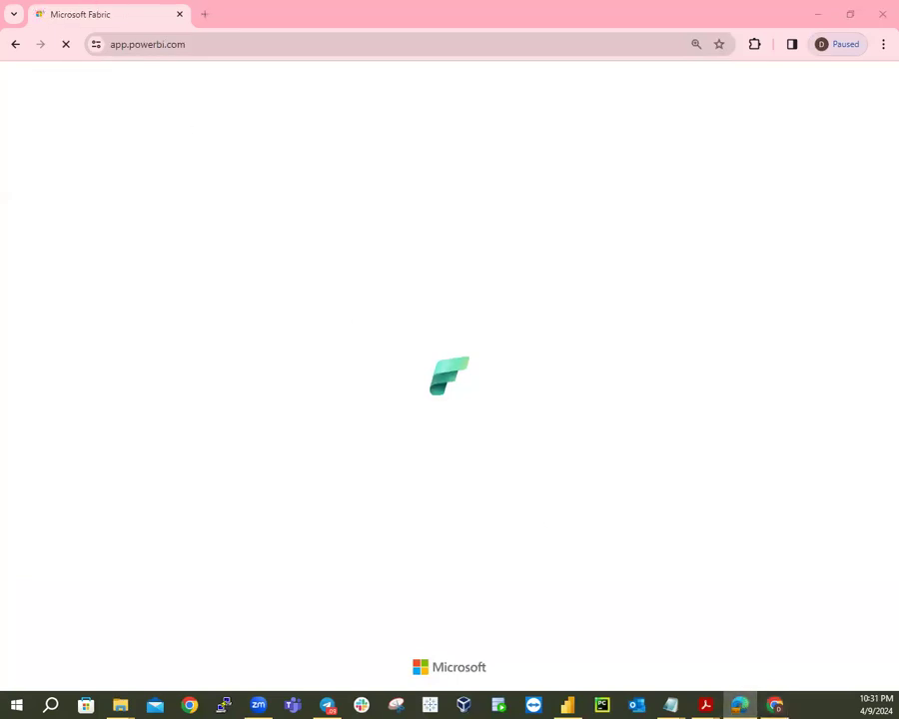
key(alt+Tab)
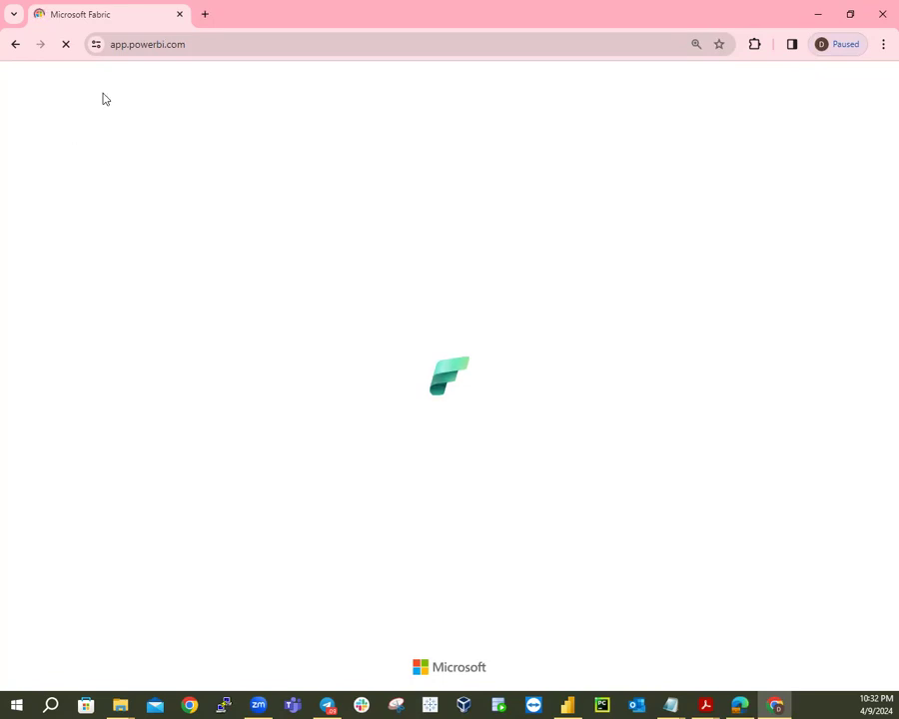
click(147, 50)
click(149, 50)
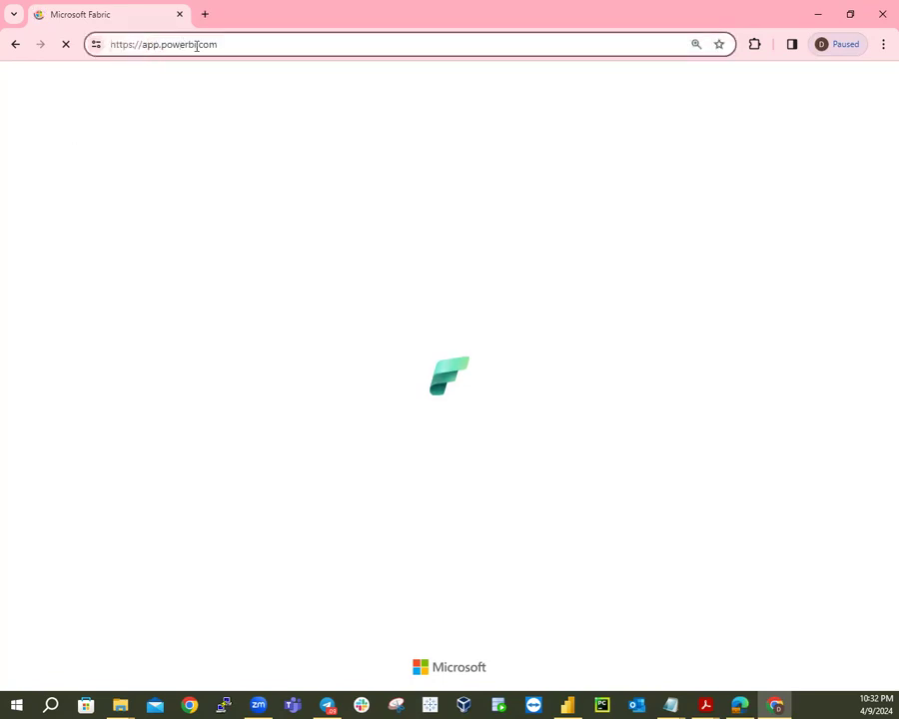
drag(261, 44, 64, 42)
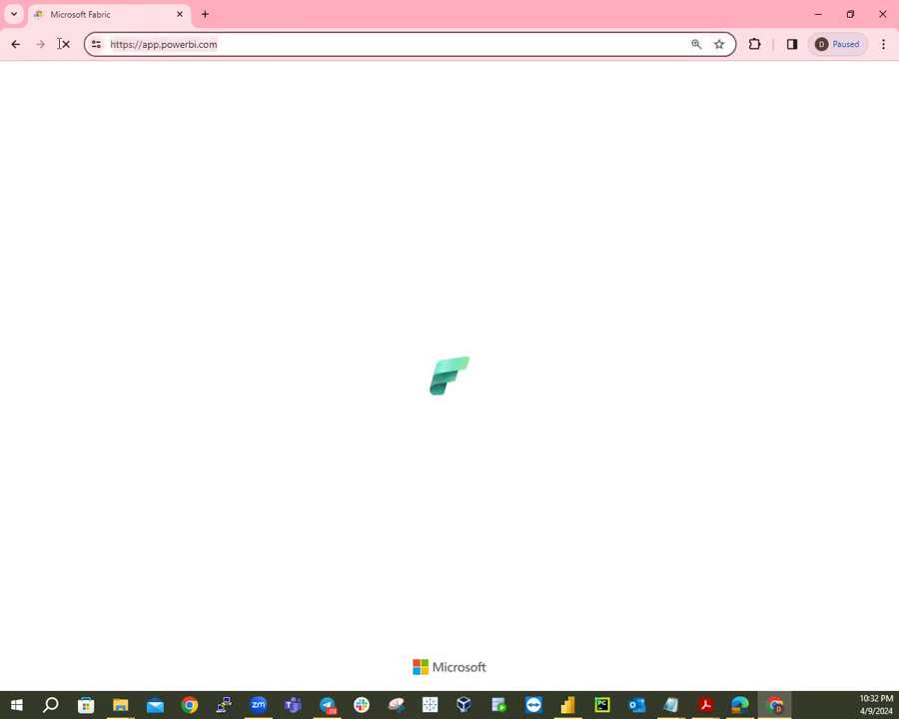
right_click(161, 50)
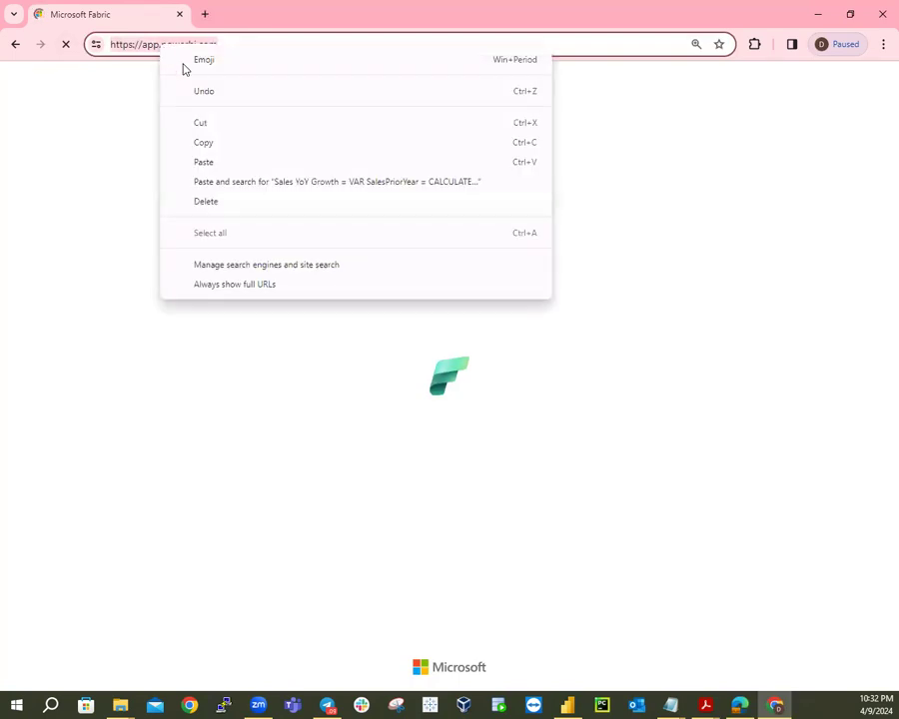
click(199, 146)
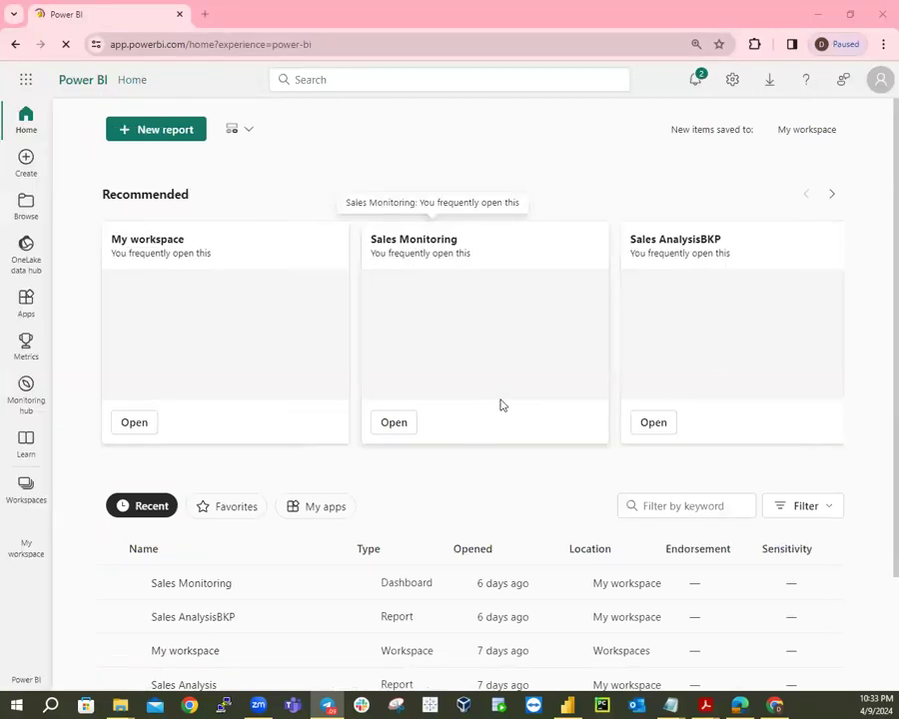
Scroll the Home page's Recent list, go to My workspace, and reload the page.
scroll(502, 405, down, 2)
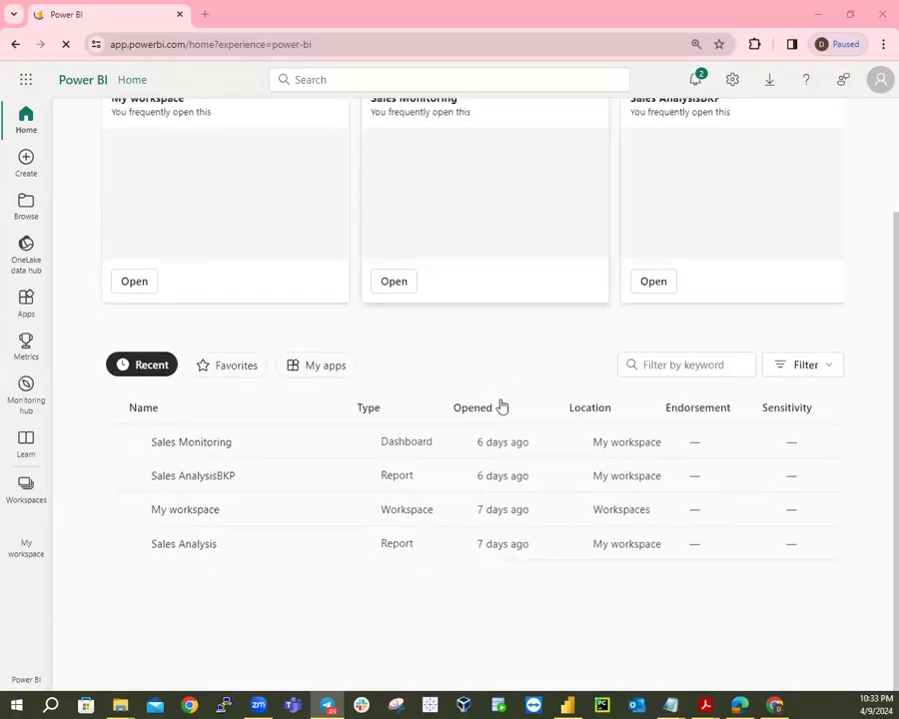
click(30, 560)
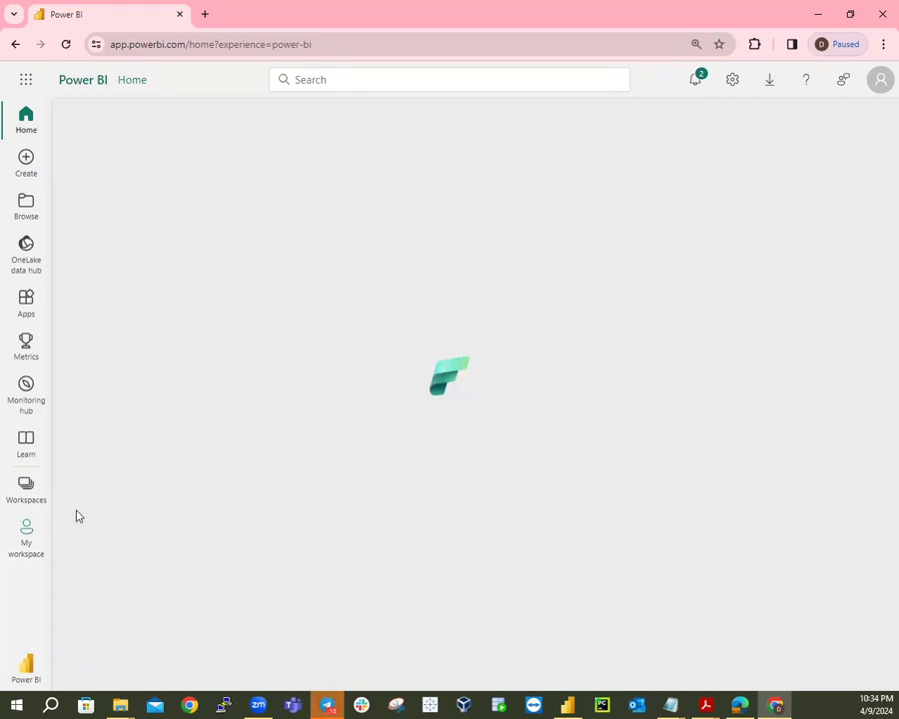
click(22, 548)
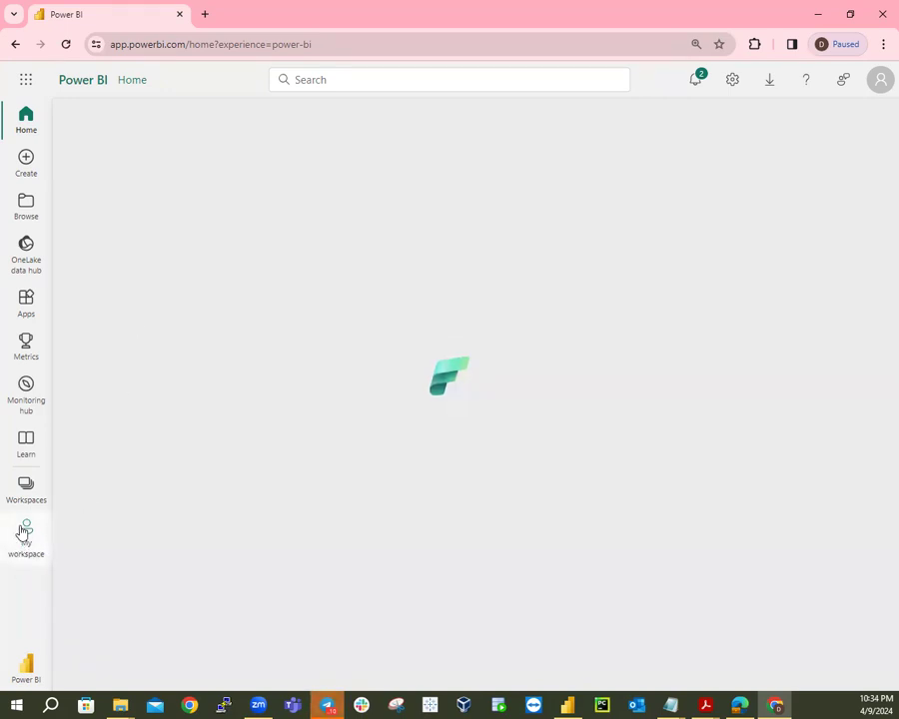
click(66, 44)
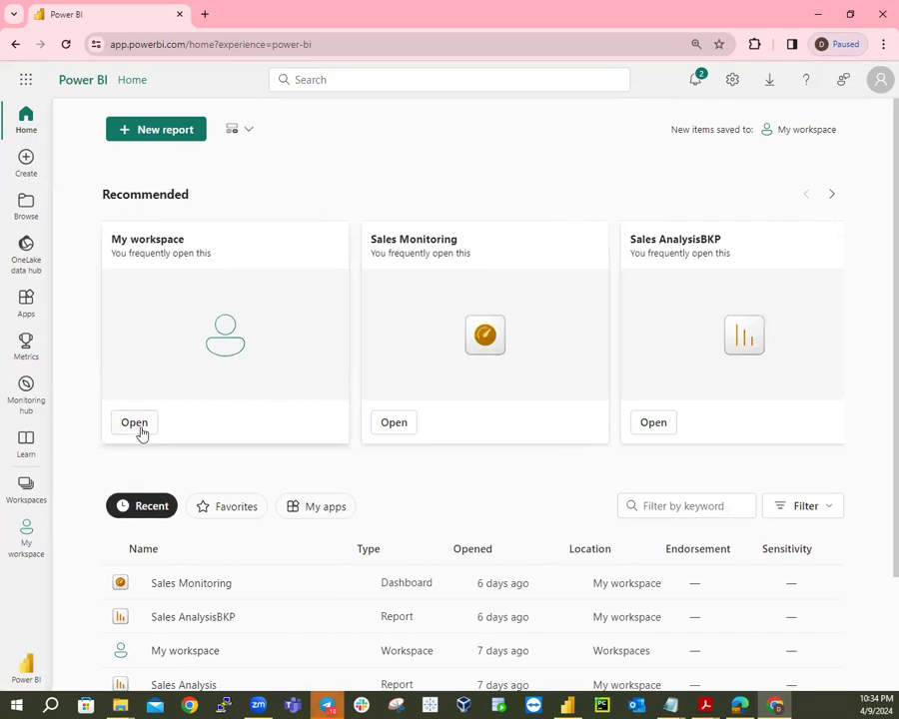
scroll(215, 382, down, 2)
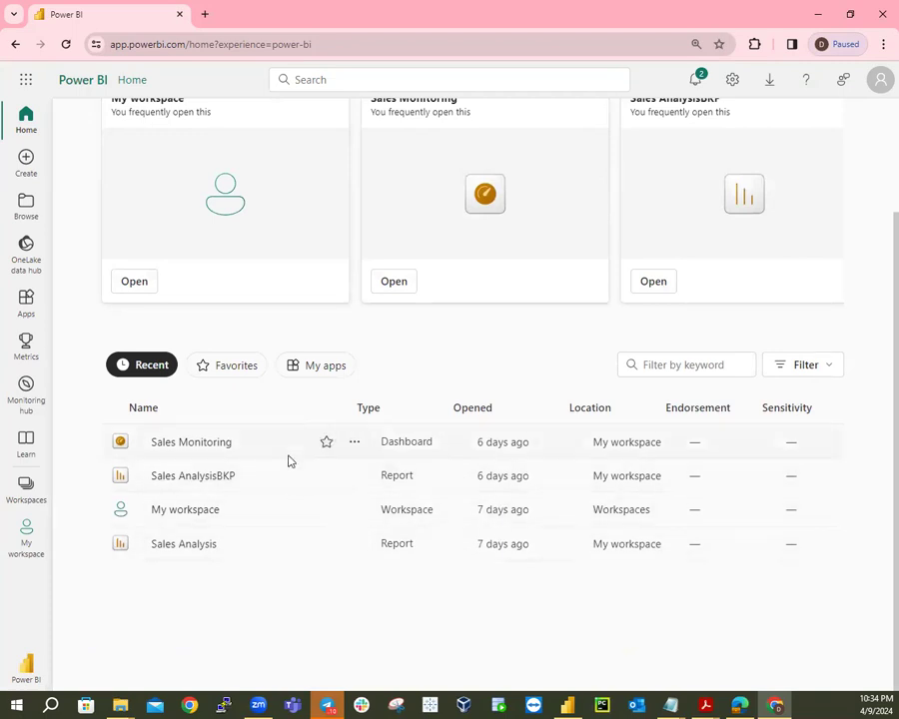
click(356, 444)
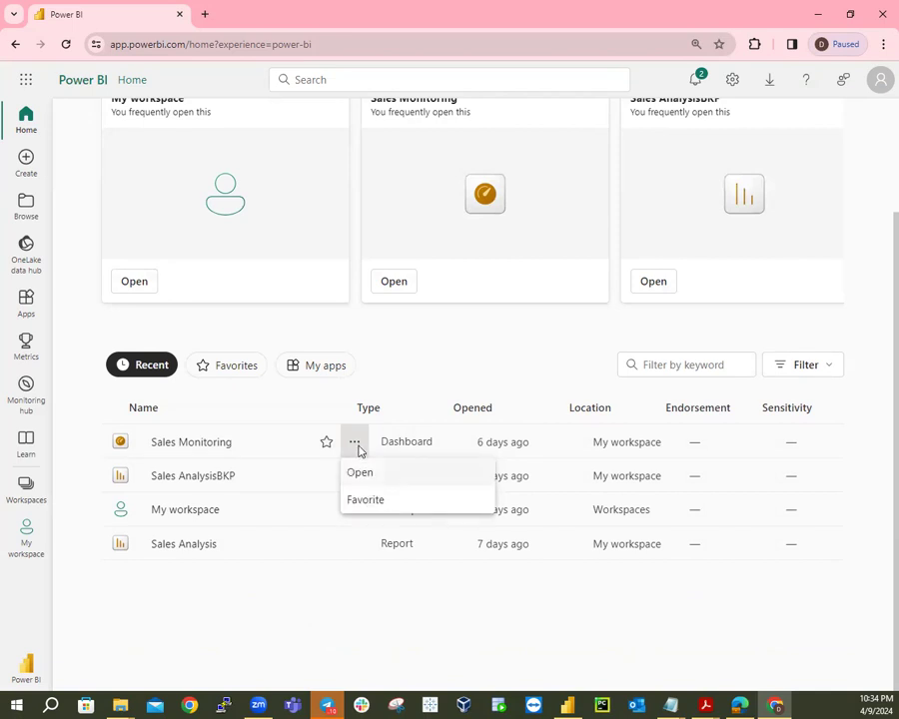
click(357, 444)
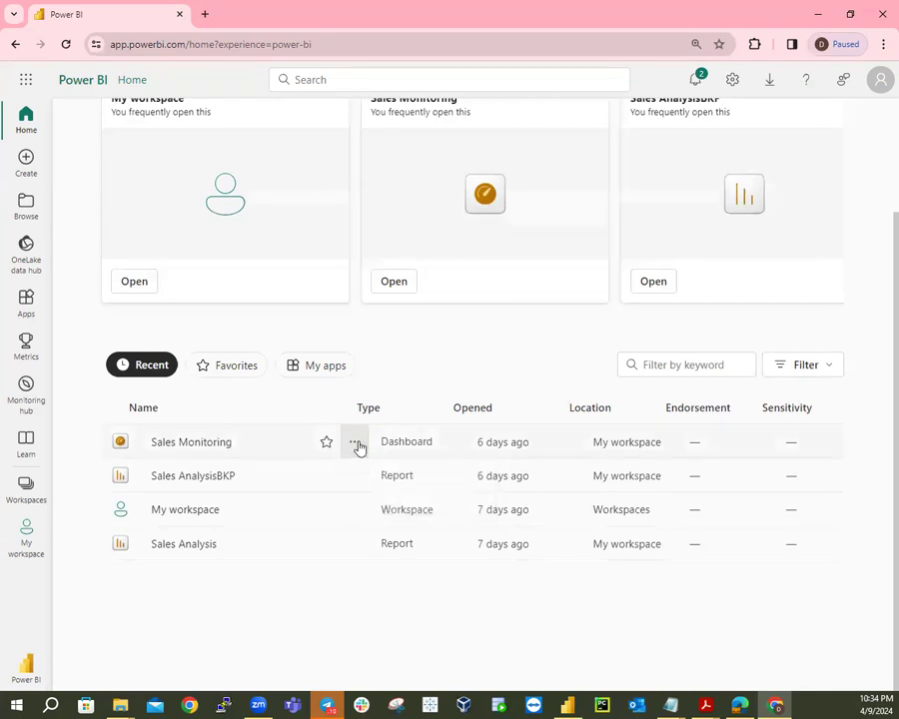
click(357, 443)
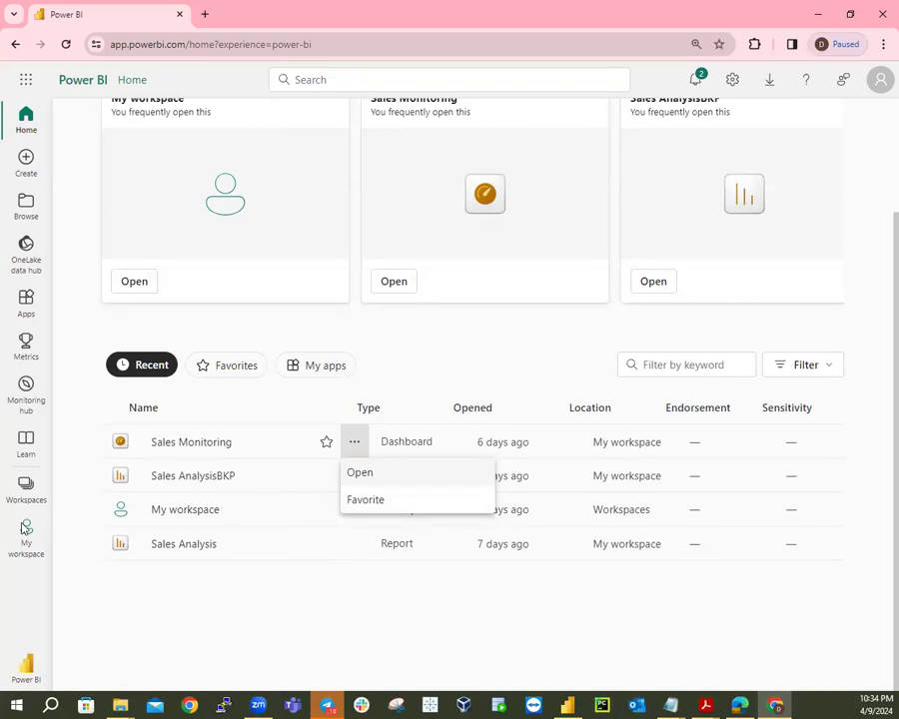
click(211, 621)
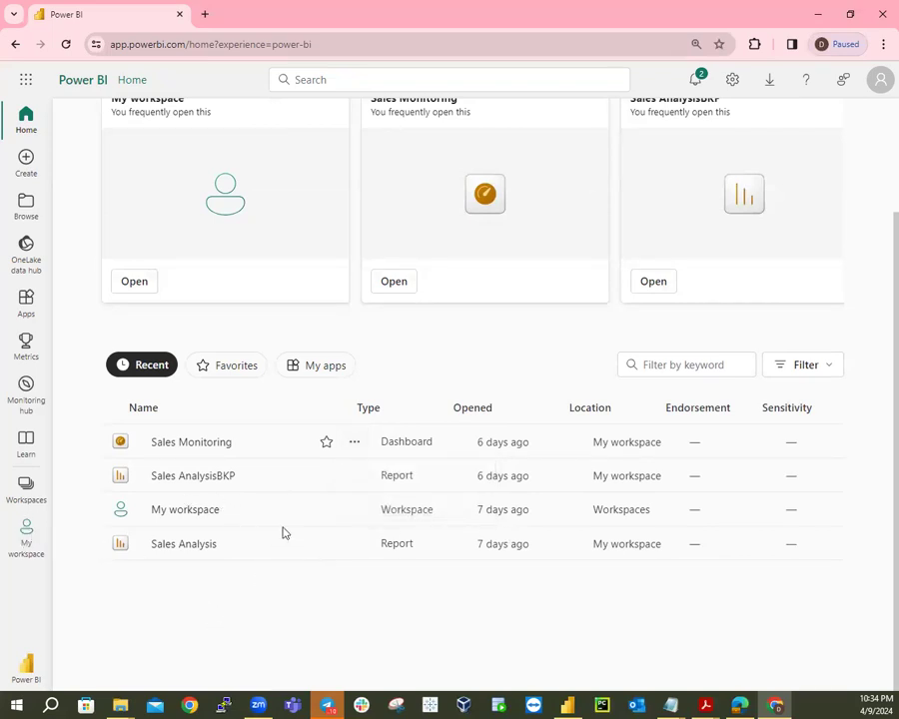
click(355, 444)
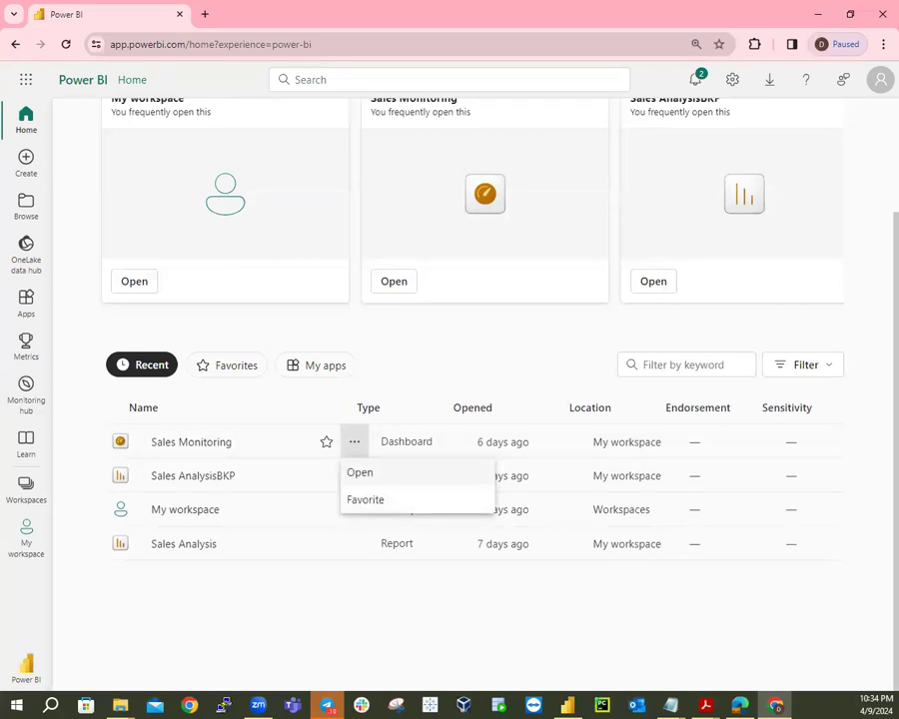
click(25, 538)
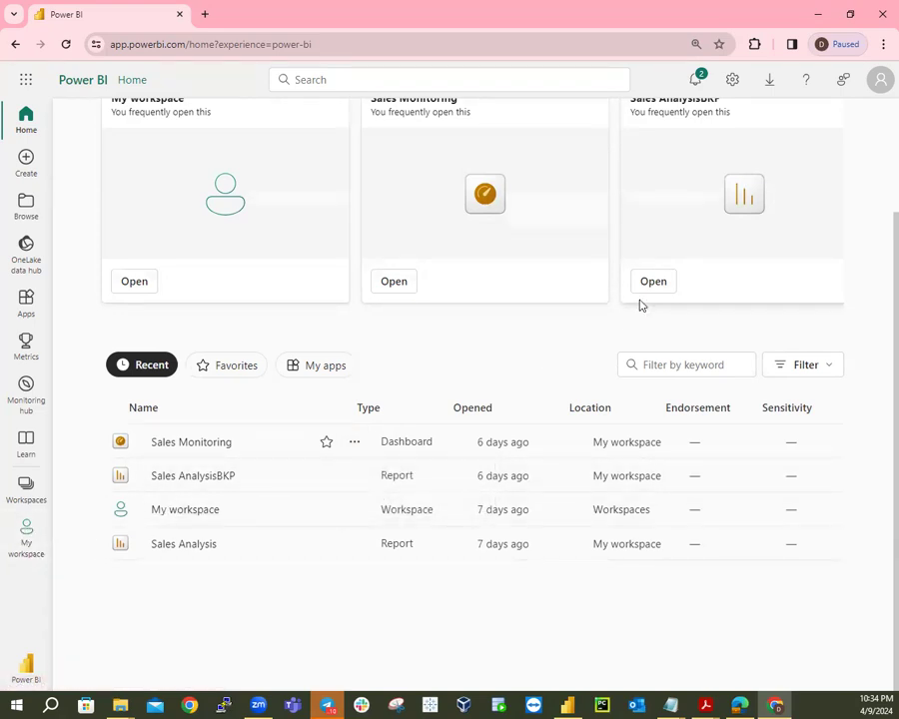
scroll(658, 341, up, 2)
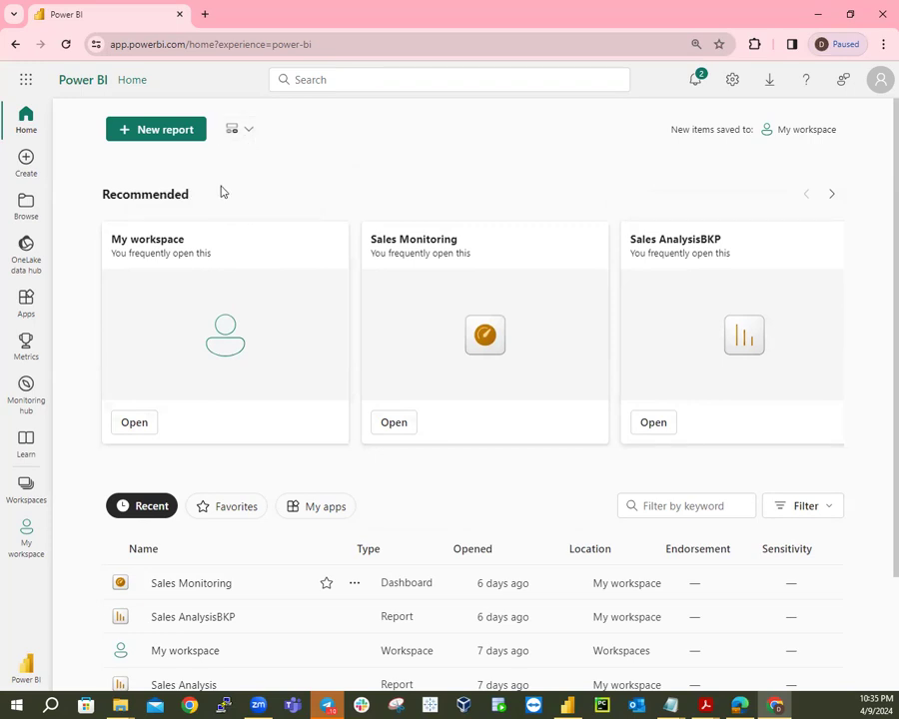
click(248, 325)
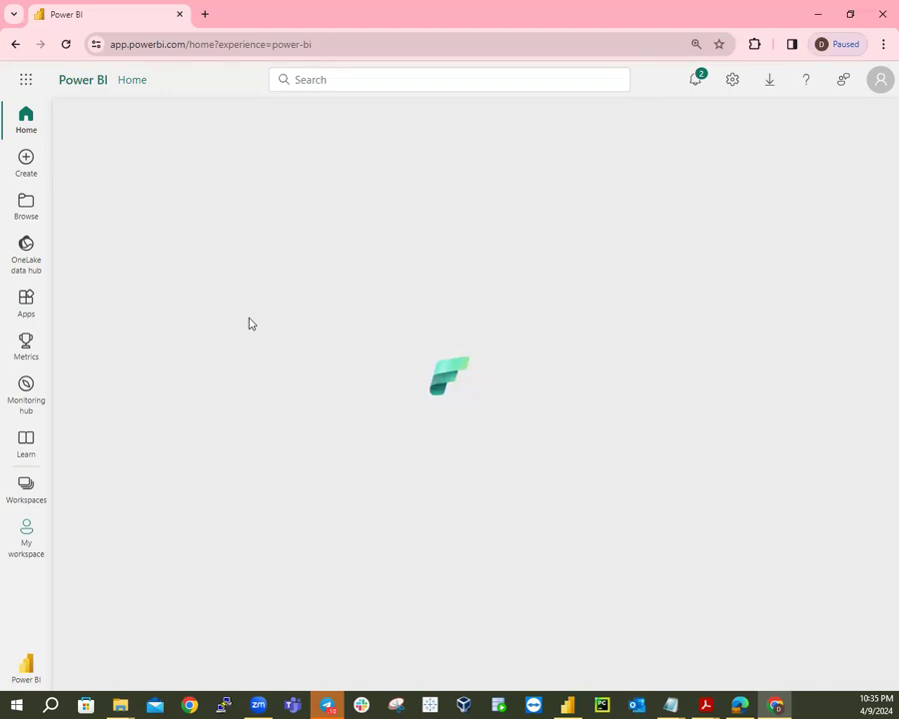
click(66, 47)
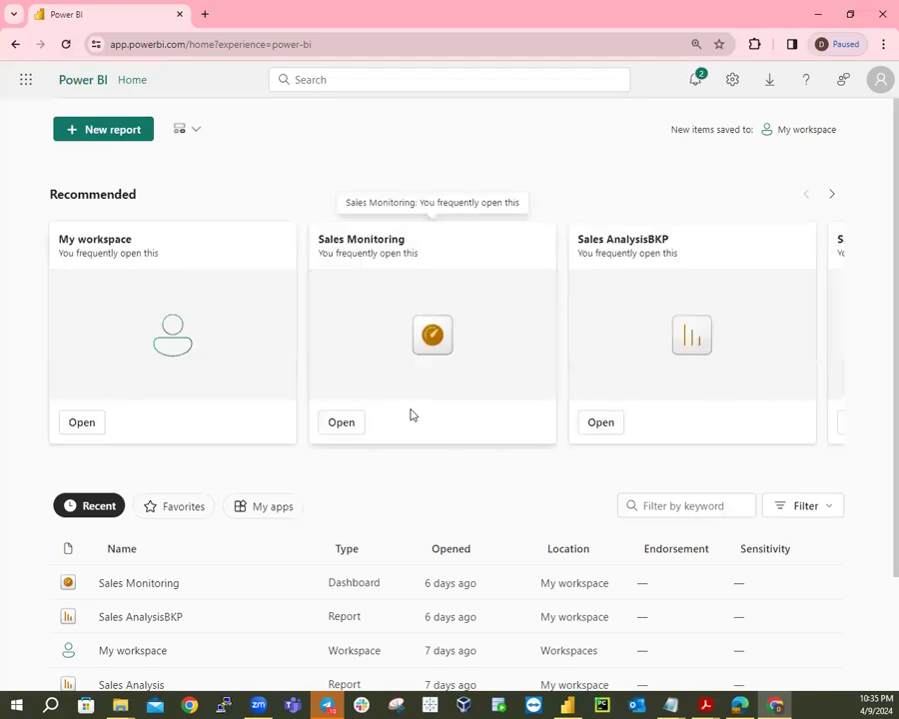
Browse the Home page and look at the Sales Analysis report's options without changing anything.
scroll(415, 412, down, 1)
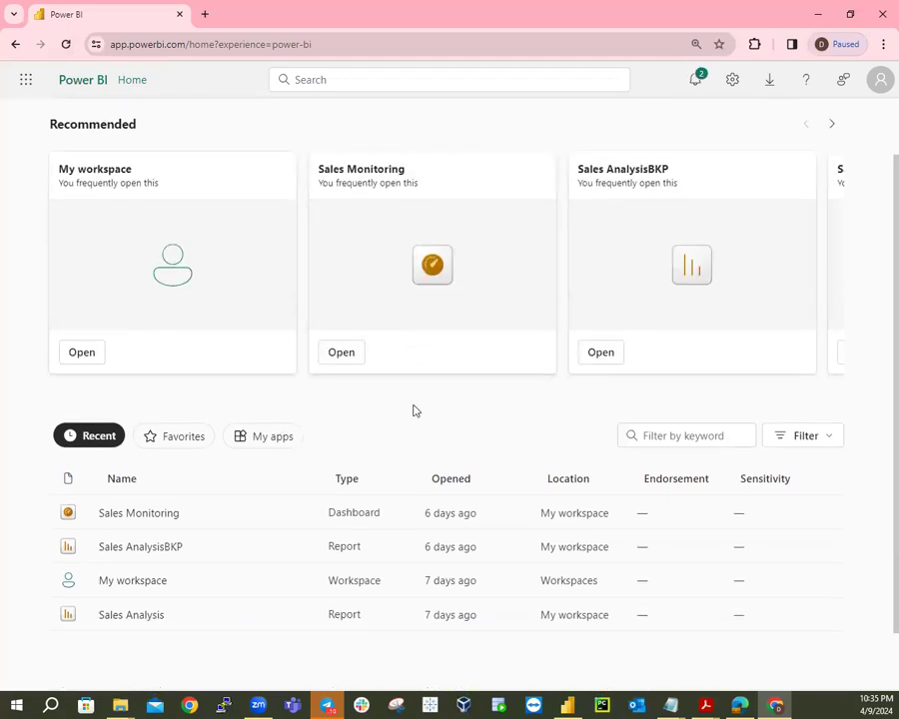
right_click(262, 264)
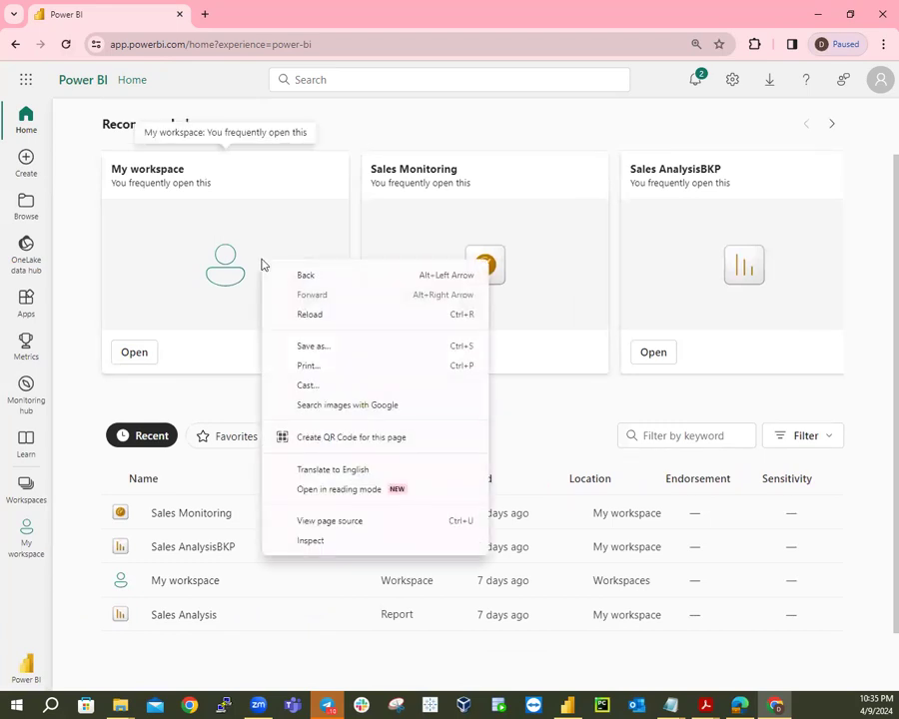
click(218, 396)
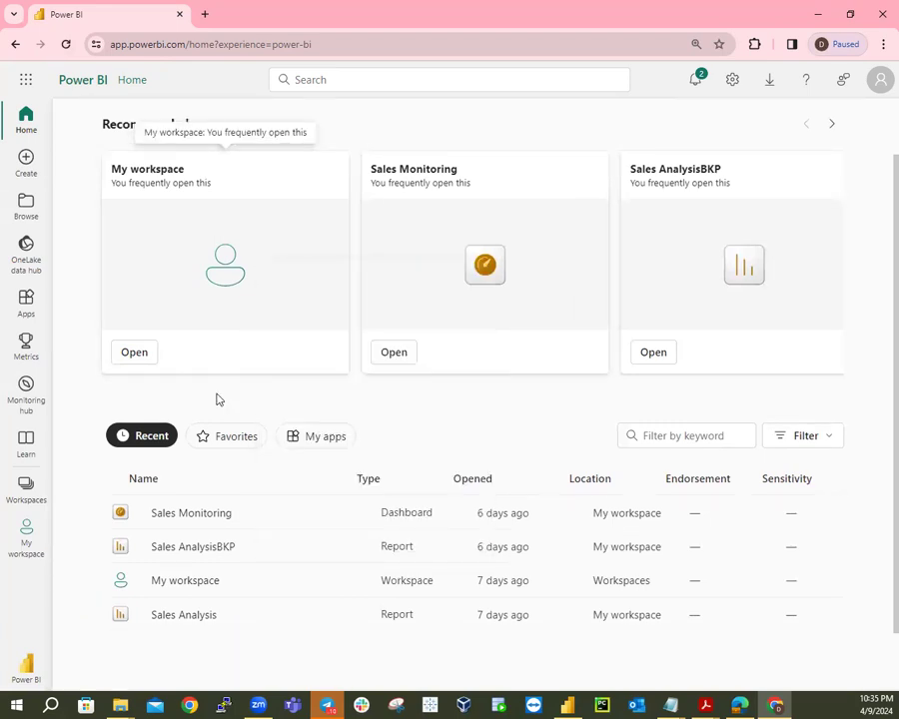
scroll(320, 246, up, 1)
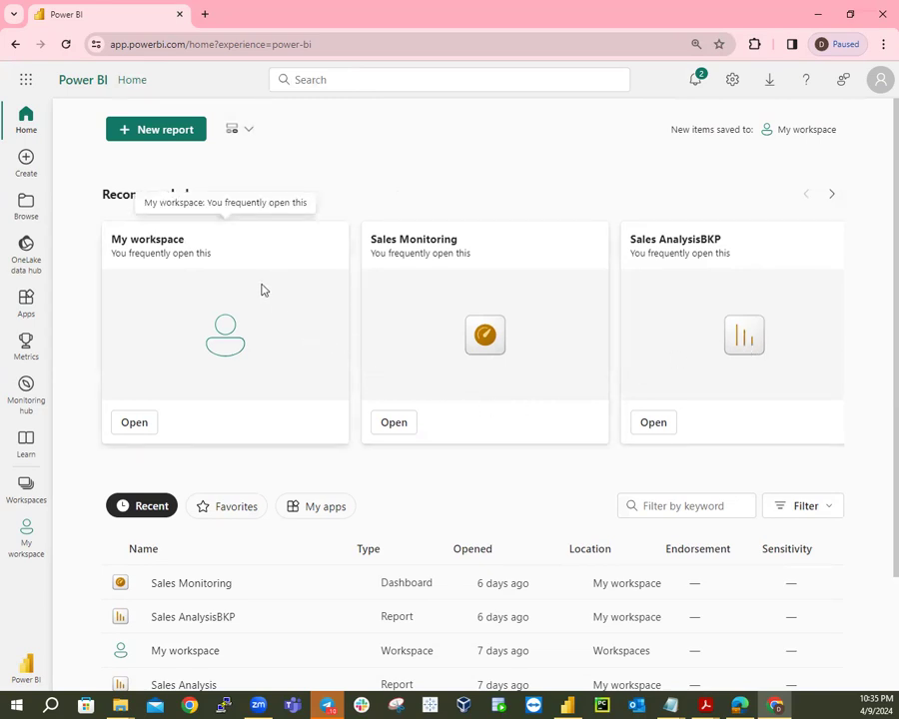
scroll(265, 295, down, 3)
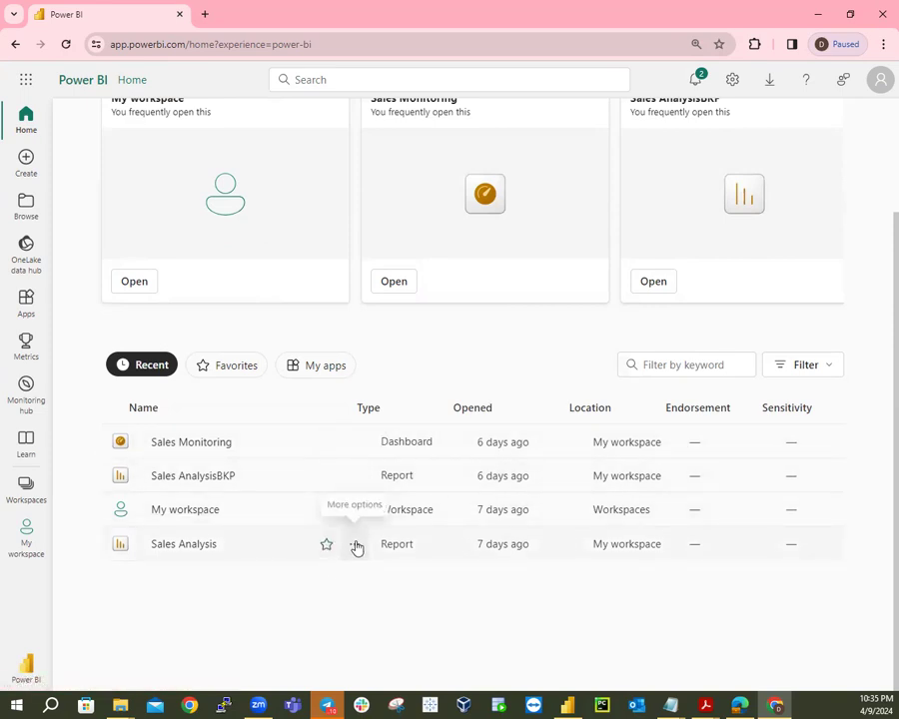
click(354, 544)
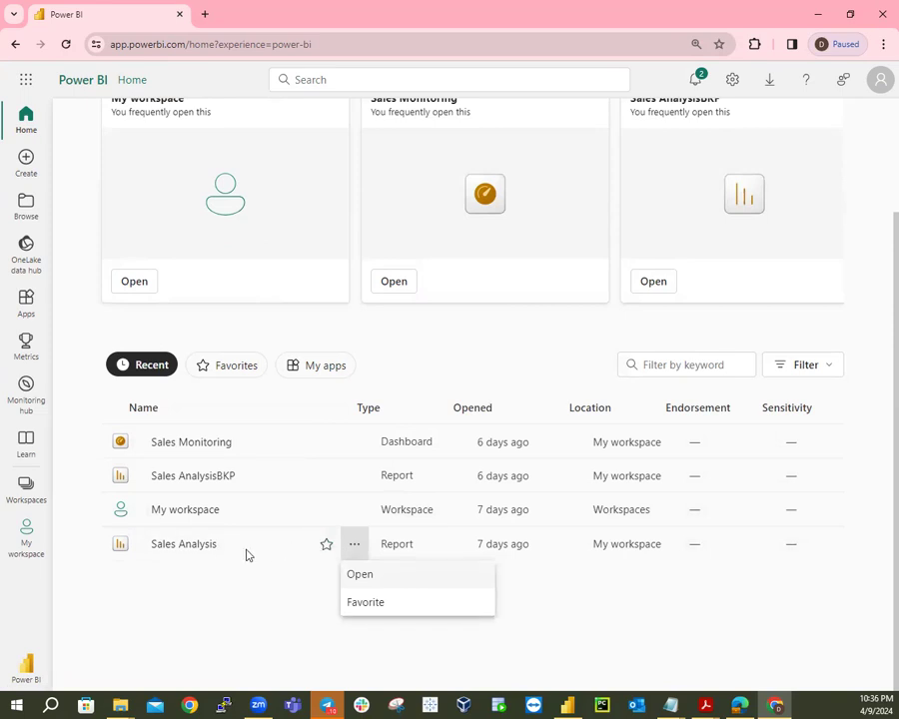
click(190, 546)
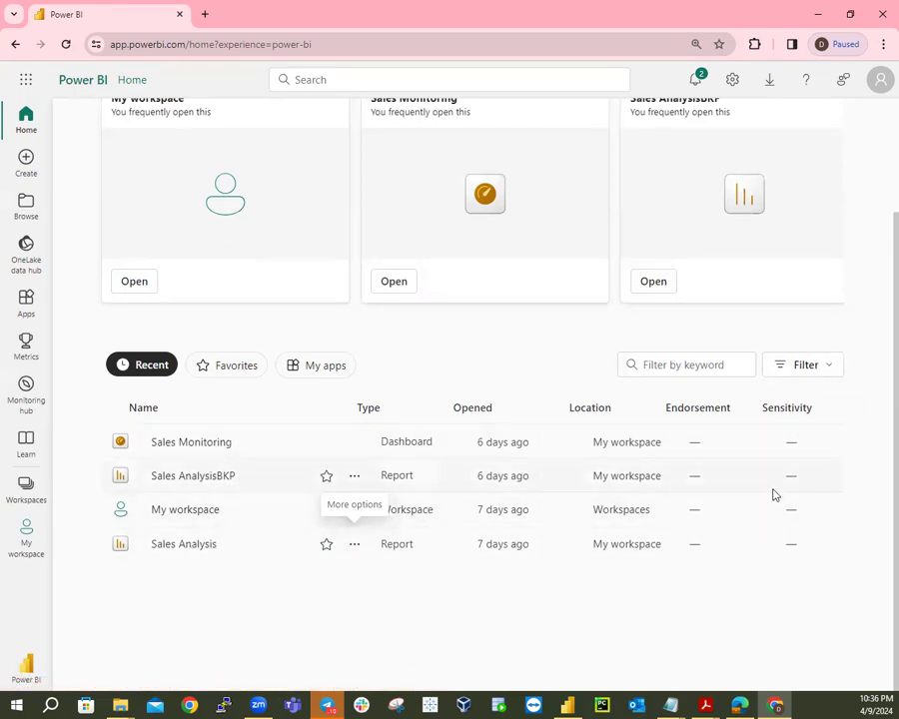
scroll(775, 483, up, 2)
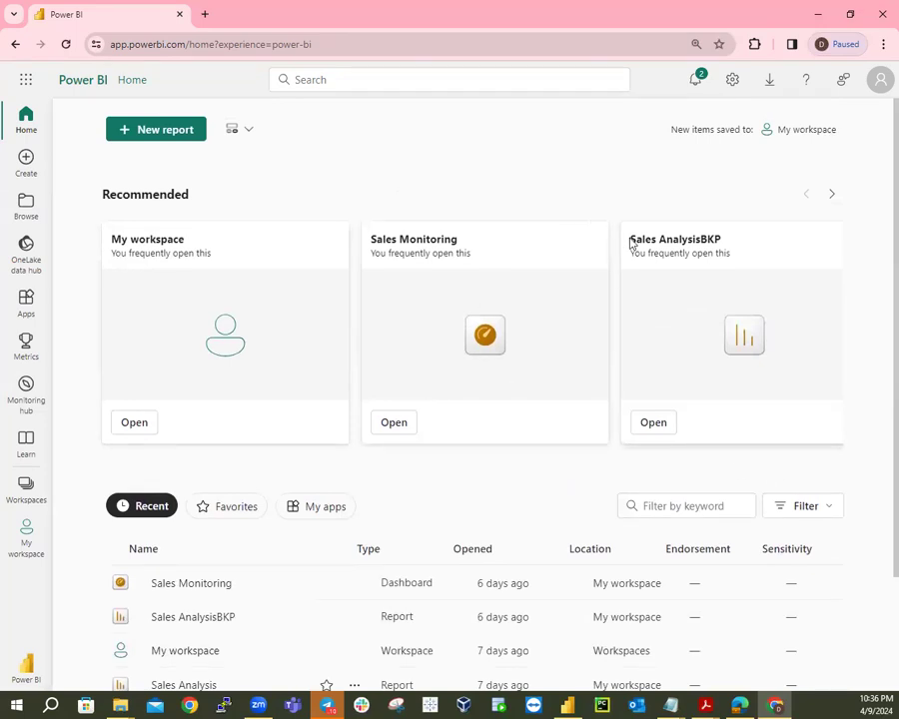
Switch the Home page to the Expanded layout.
right_click(581, 250)
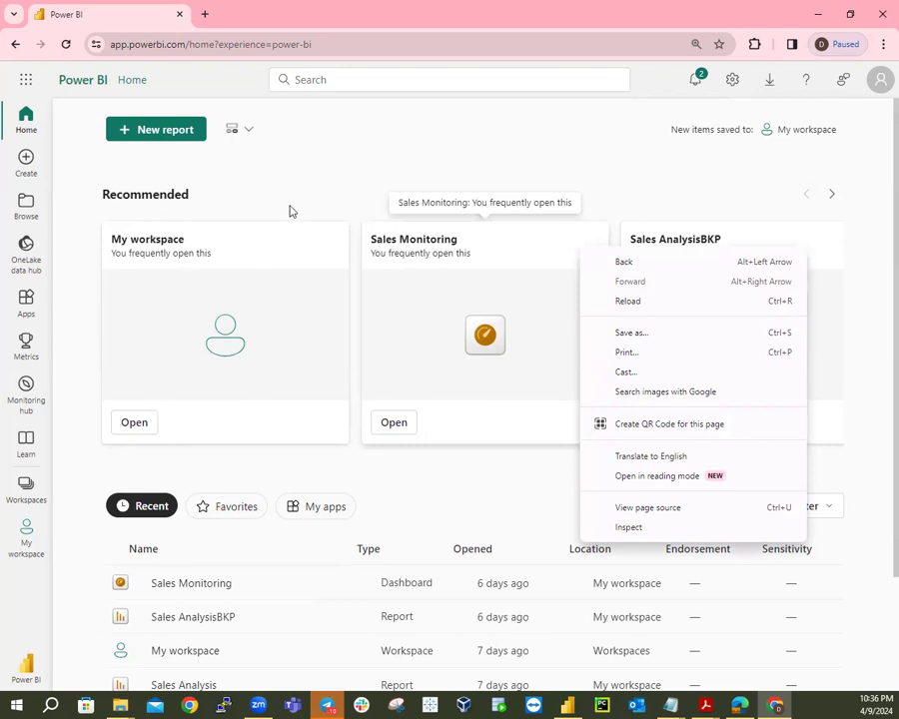
click(249, 133)
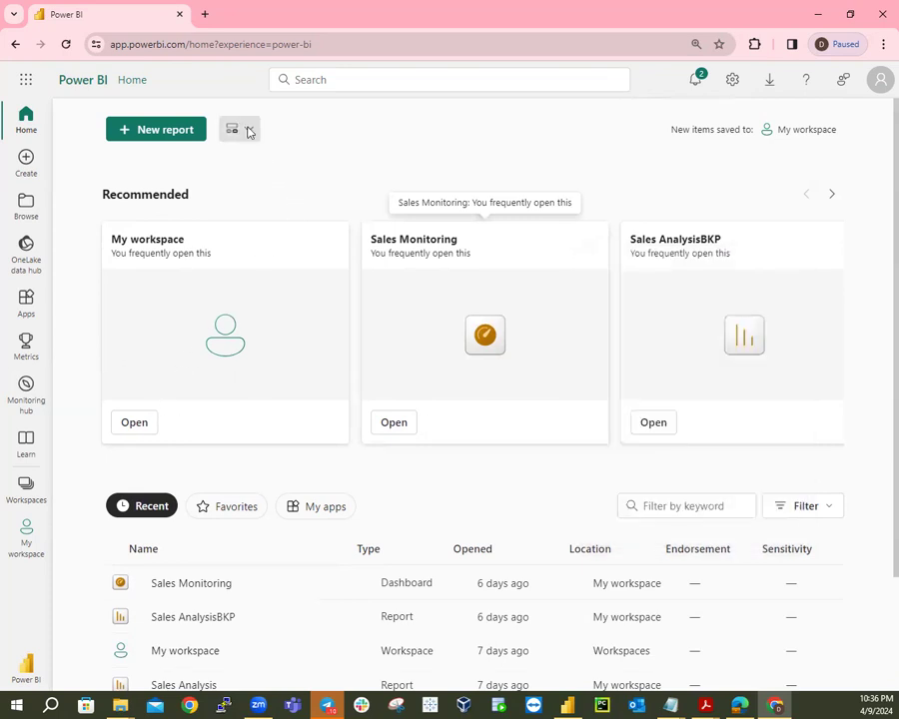
click(249, 133)
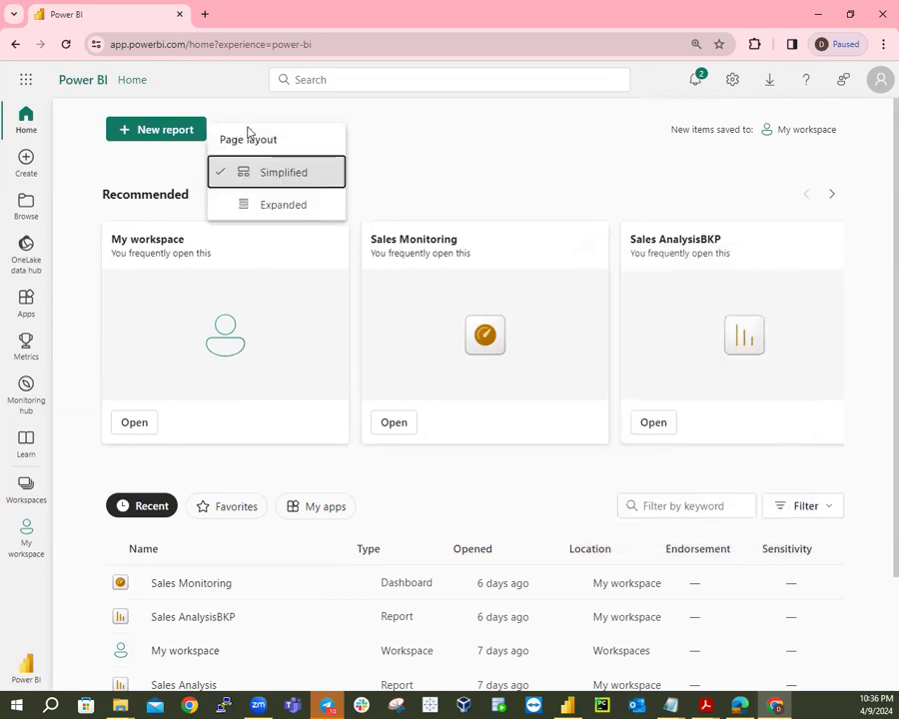
click(268, 202)
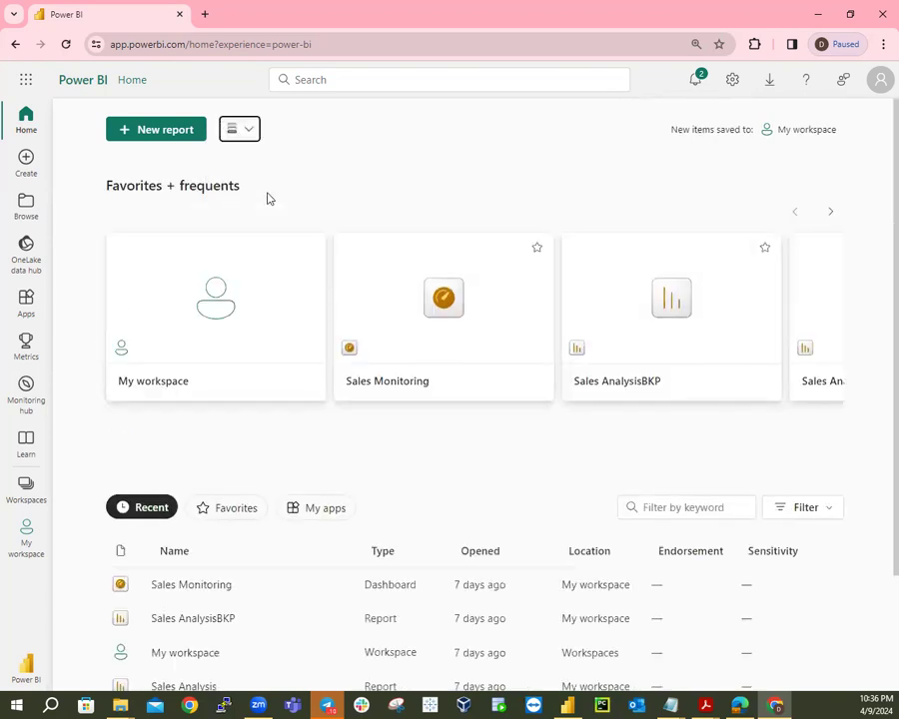
Look at the Sales Monitoring dashboard's options, then go to My workspace.
scroll(302, 223, down, 3)
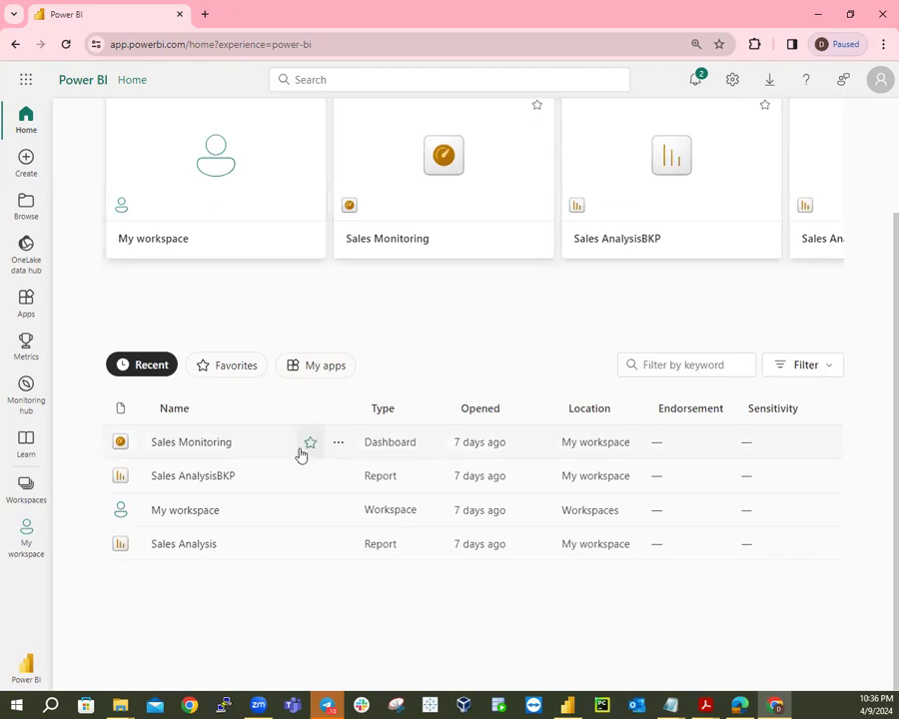
click(338, 446)
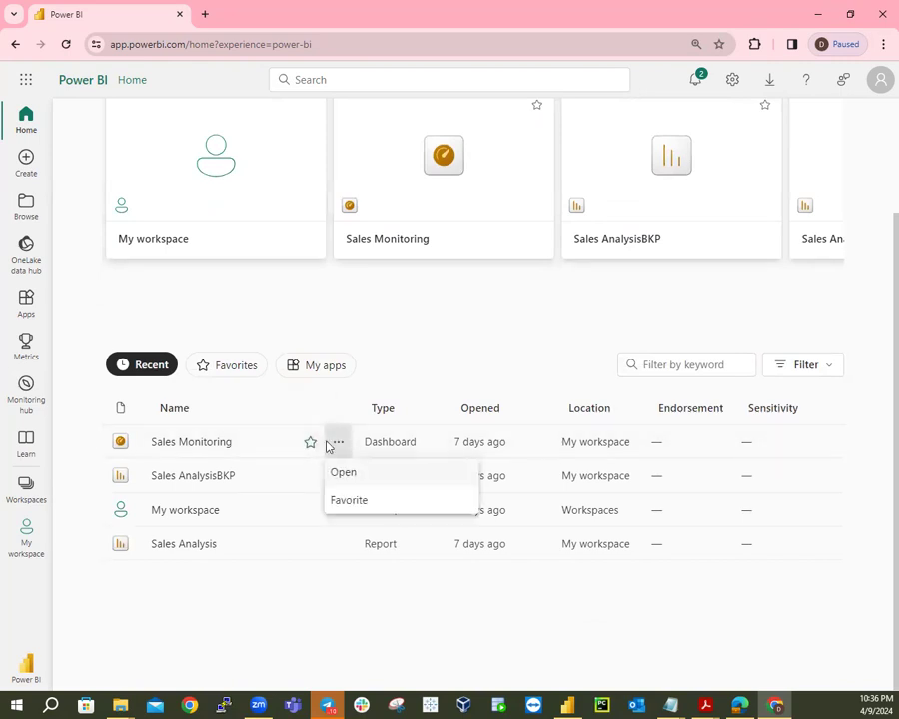
right_click(189, 447)
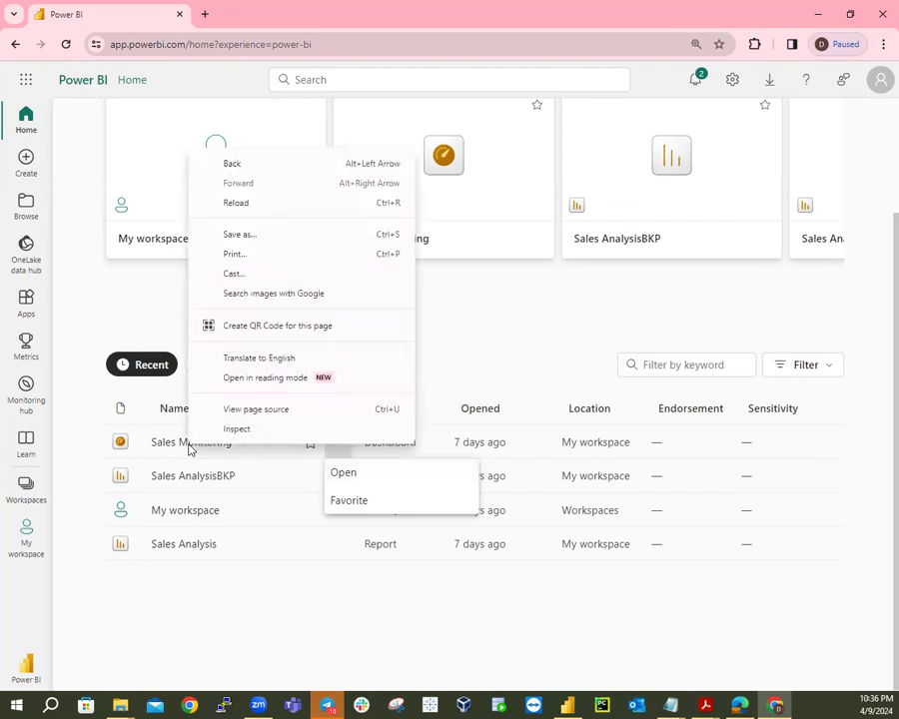
click(836, 466)
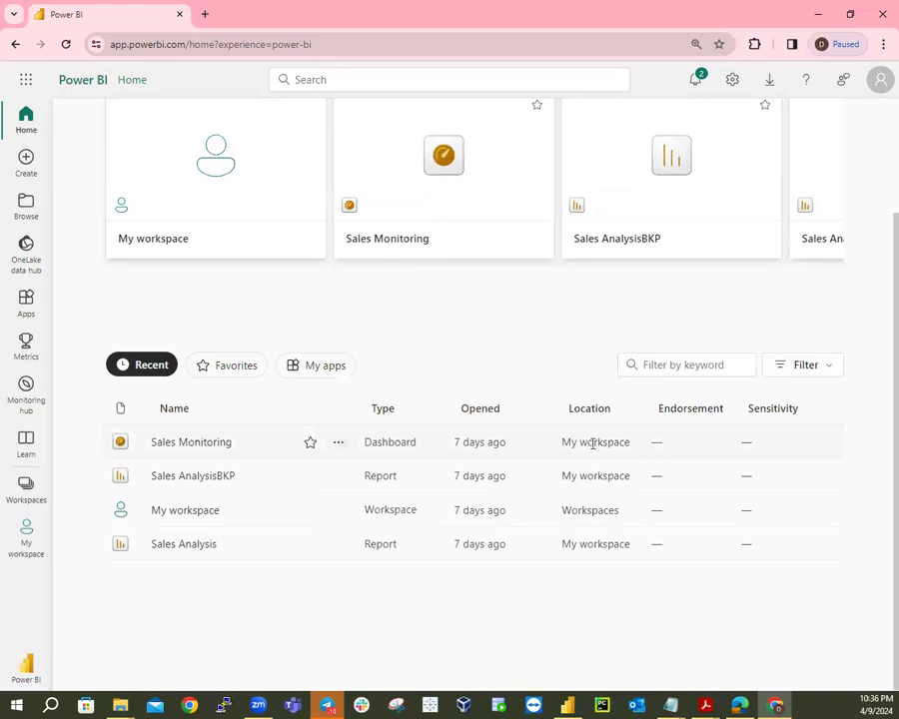
click(29, 537)
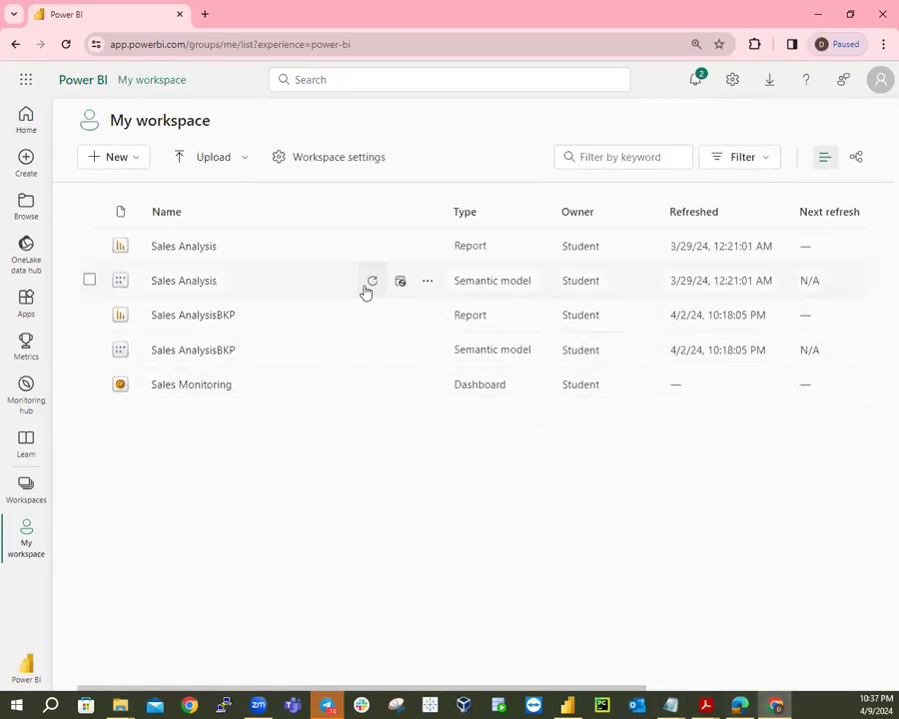
Delete the Sales Analysis report and its semantic model, then reload the workspace.
click(428, 248)
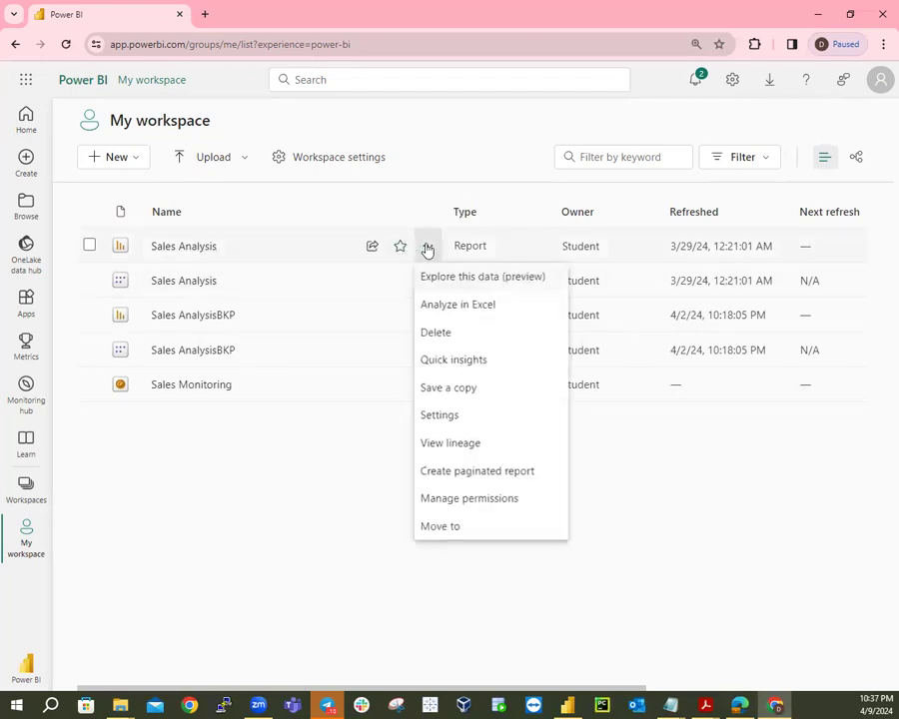
click(432, 332)
click(476, 415)
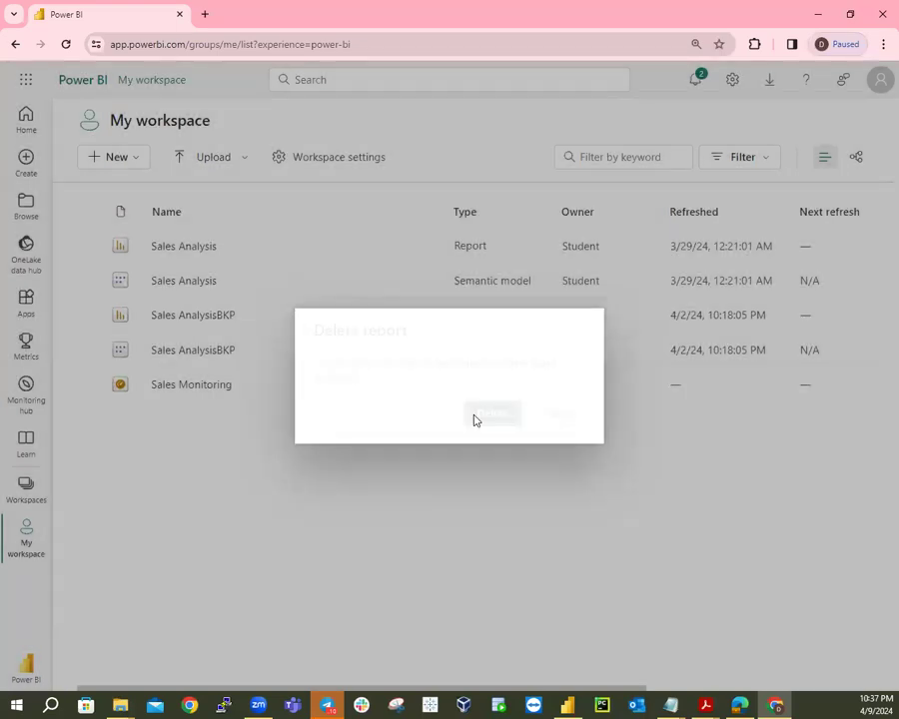
click(427, 248)
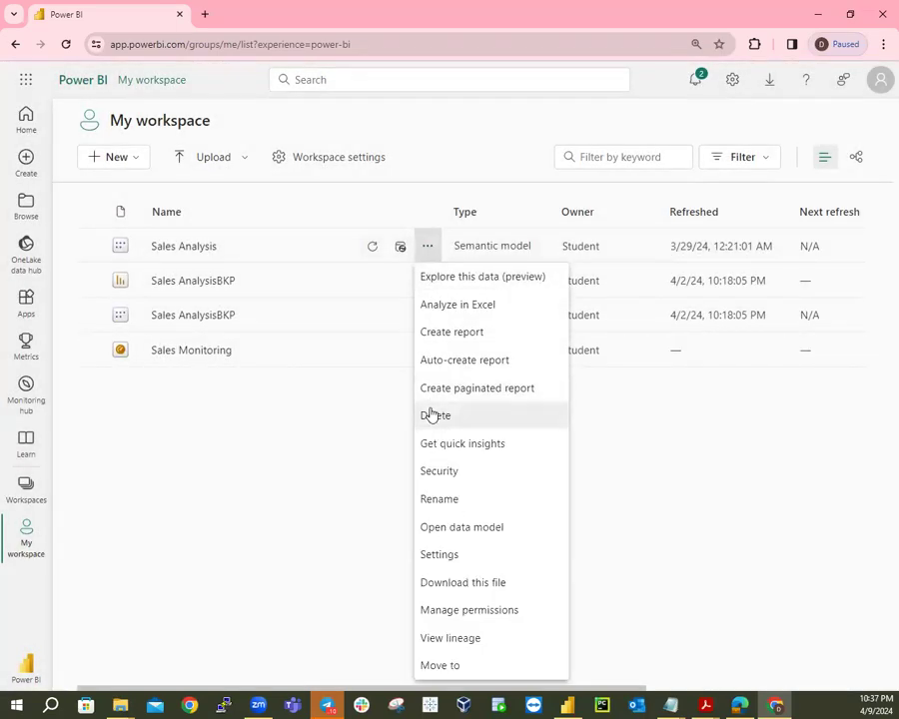
click(432, 416)
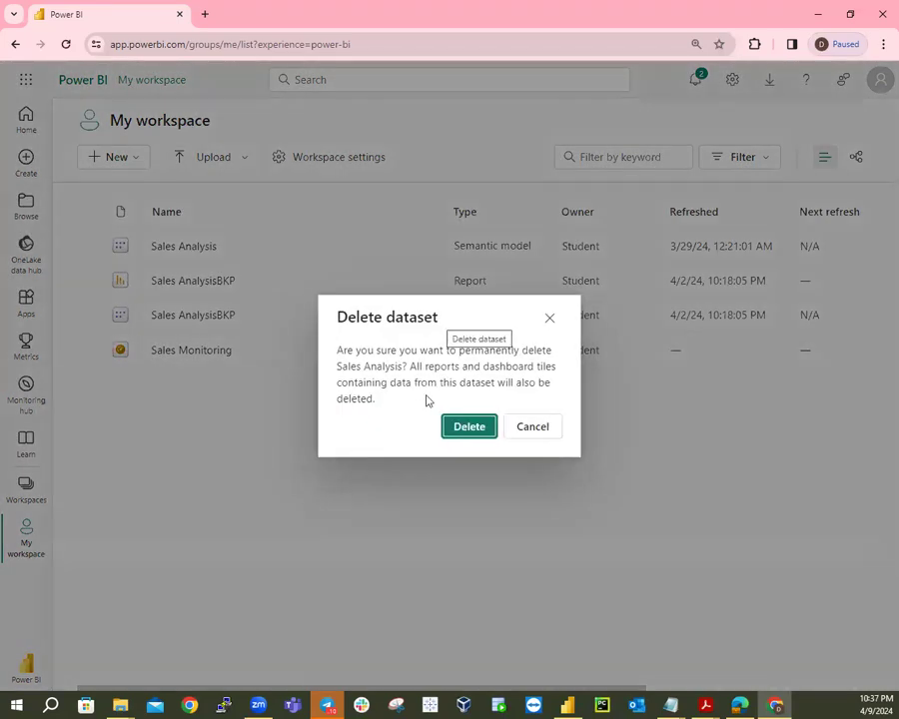
click(460, 426)
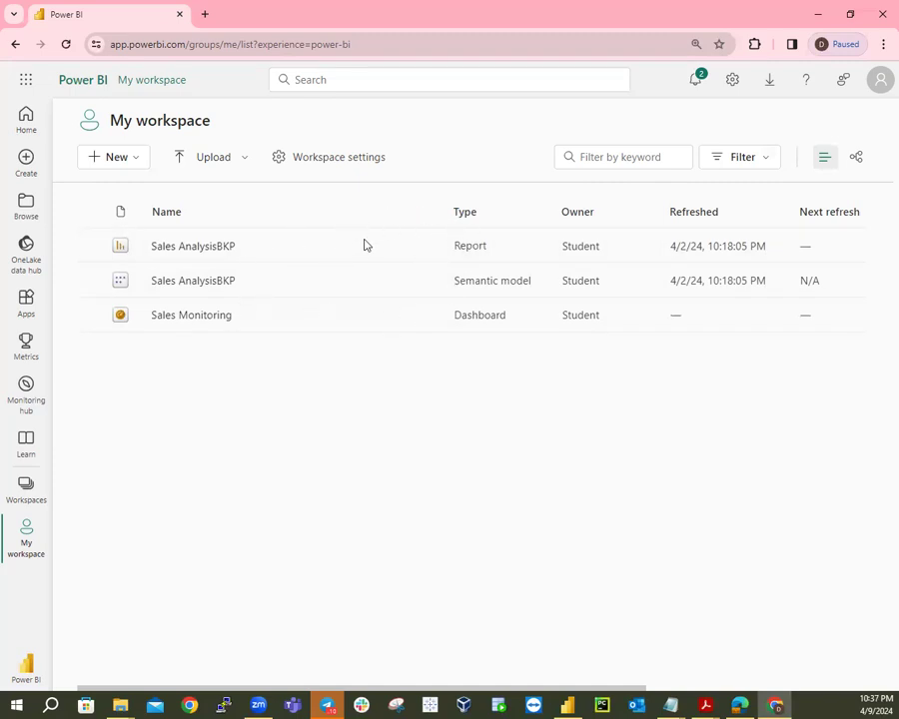
click(66, 44)
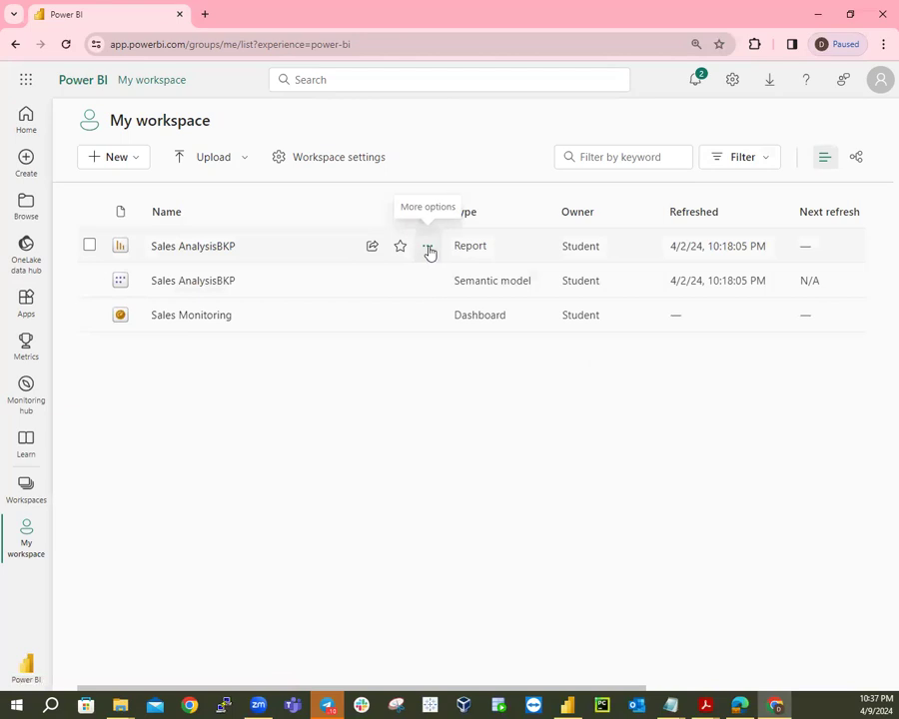
Delete the Sales AnalysisBKP report and semantic model, overriding the dependent-report warning.
click(427, 248)
click(444, 335)
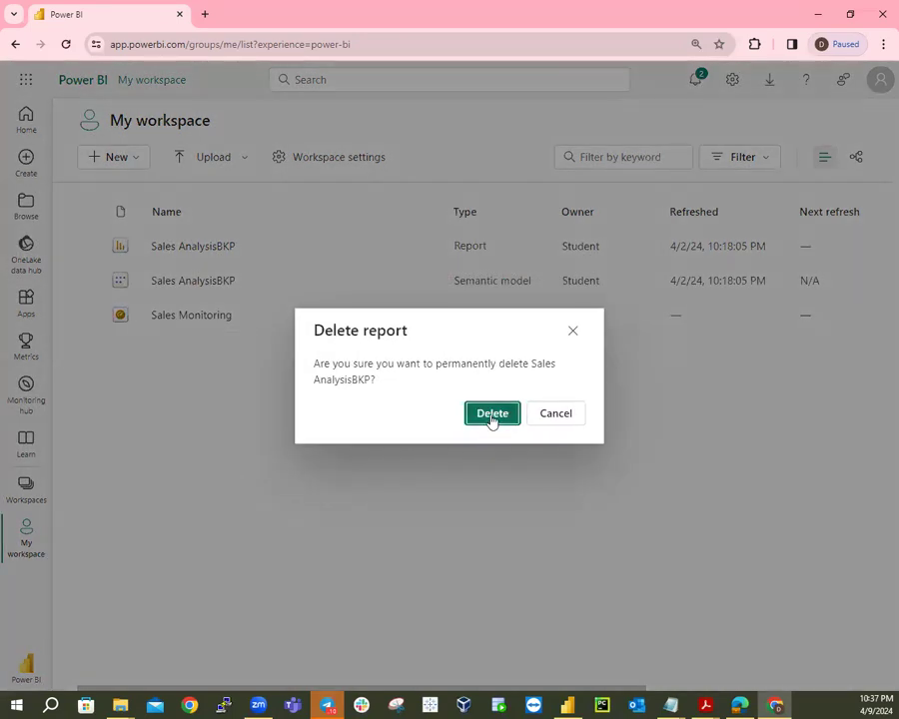
click(490, 419)
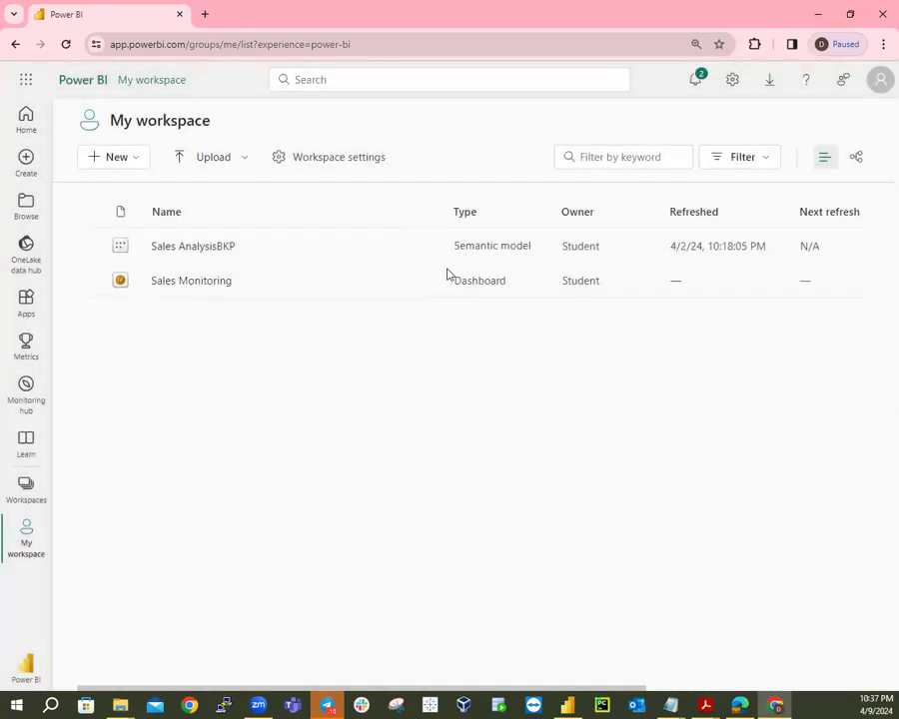
click(430, 249)
click(442, 416)
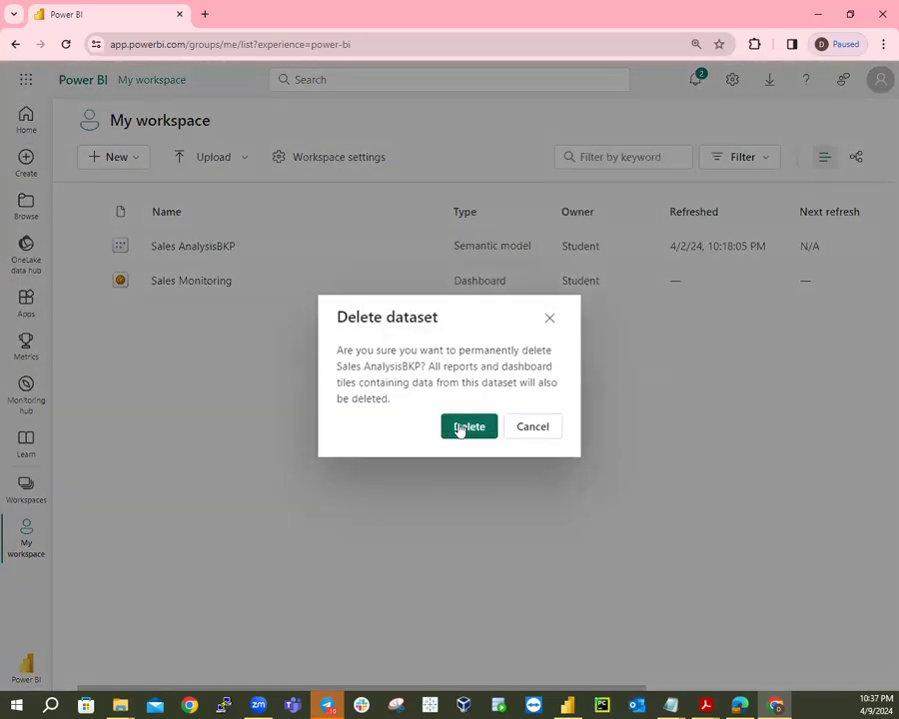
click(466, 427)
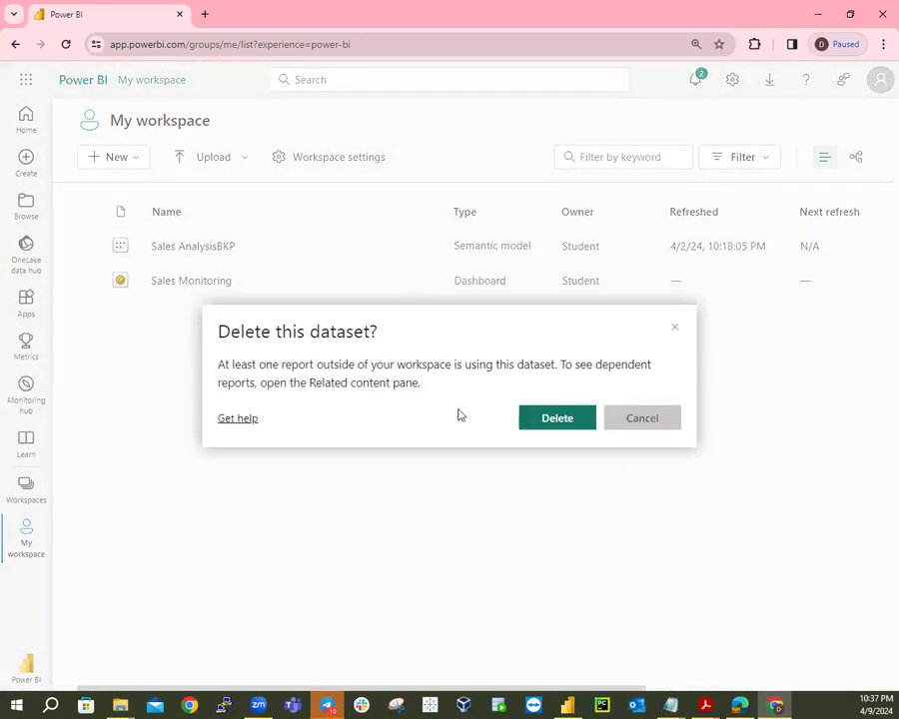
click(534, 421)
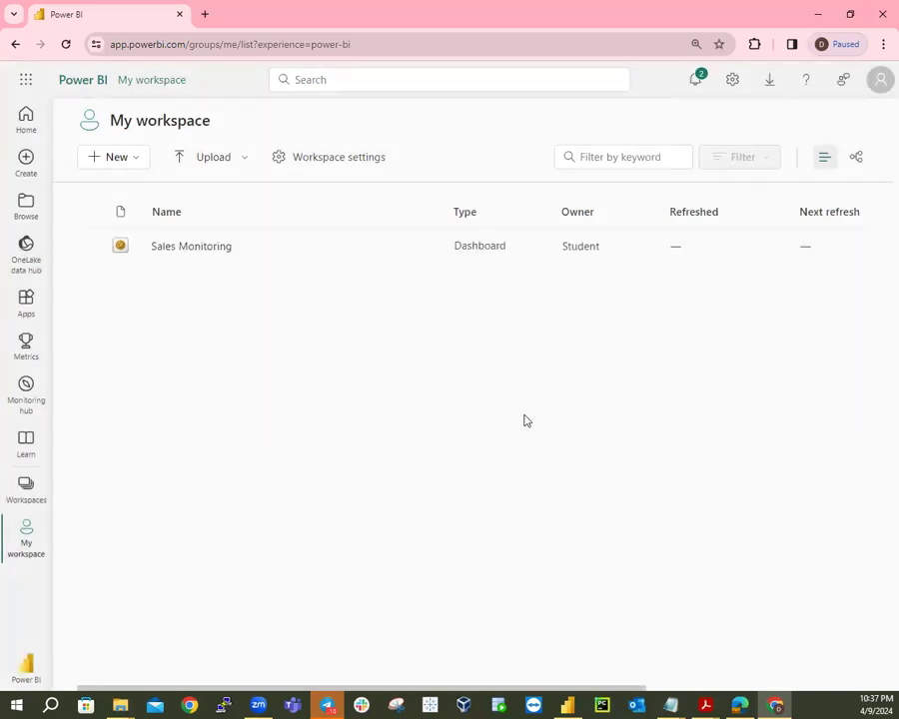
Delete the Sales Monitoring dashboard.
click(428, 247)
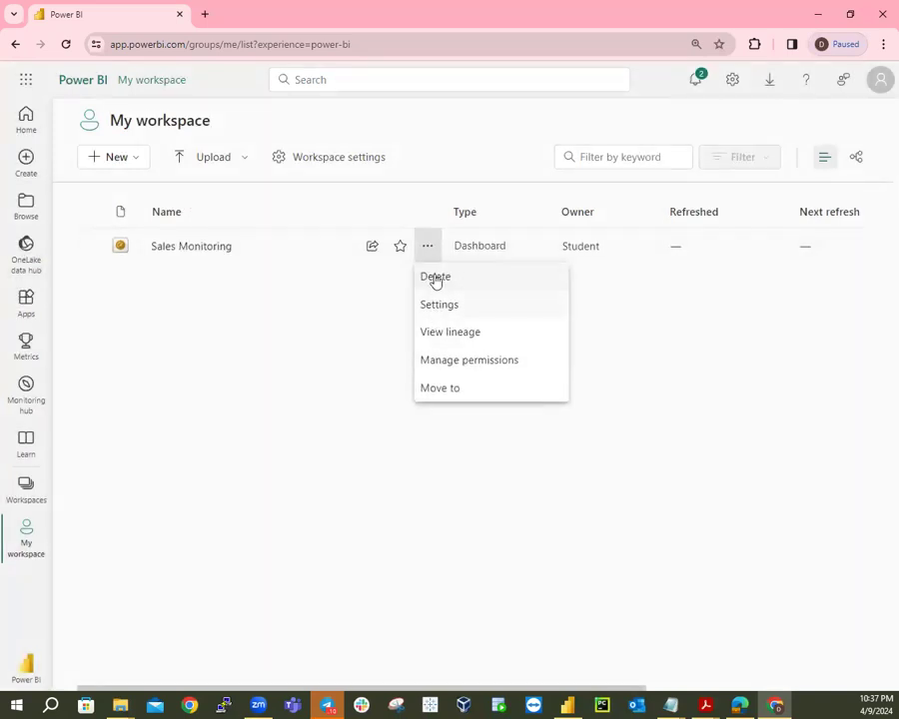
click(437, 281)
click(466, 414)
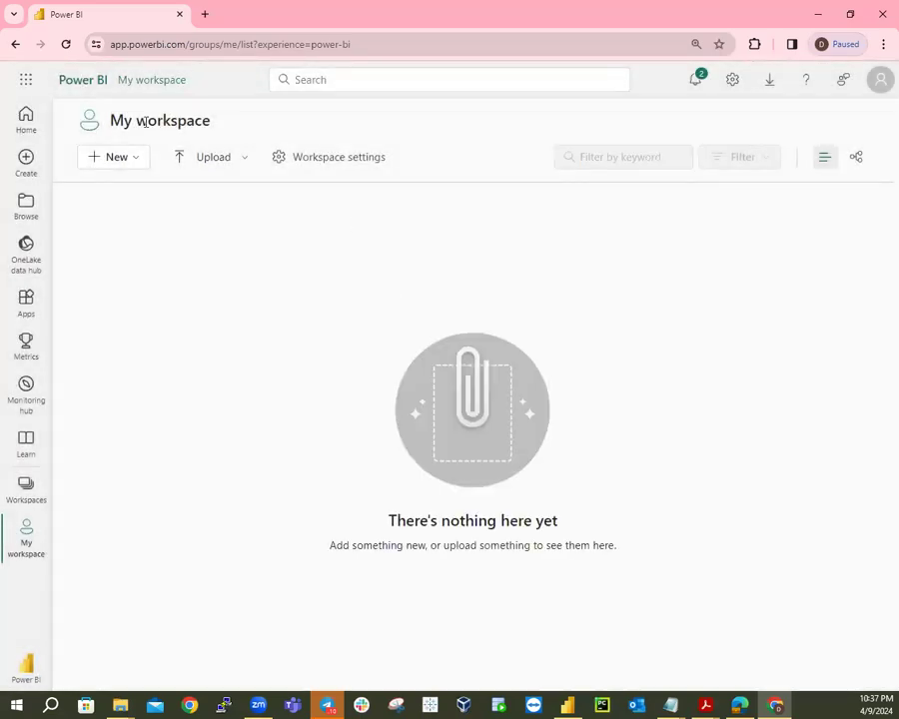
click(570, 706)
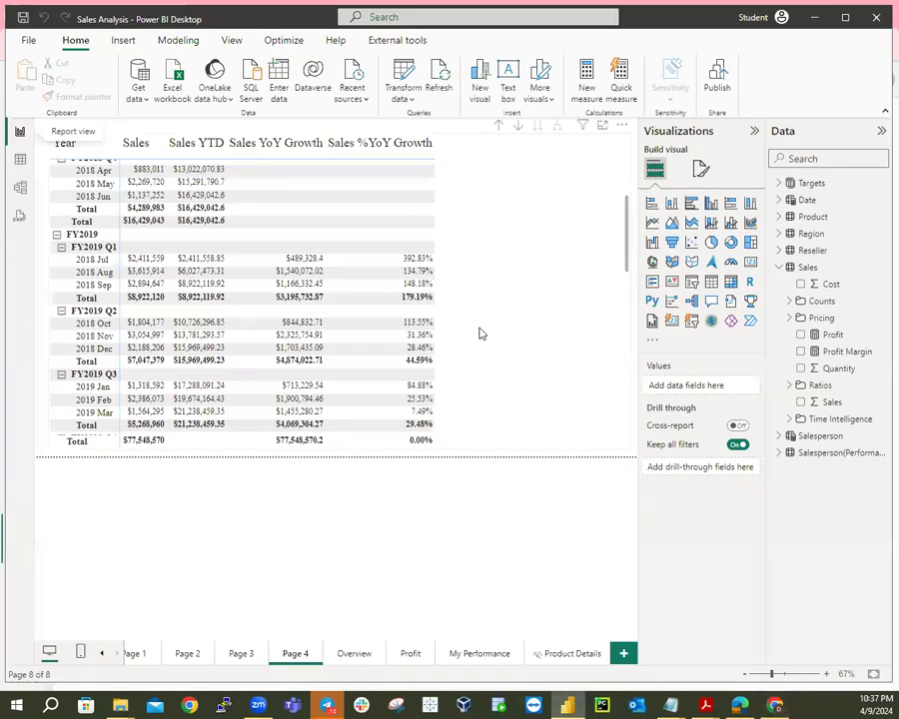
Save the Sales Analysis report in Desktop and set the Overview page's Year slicer to FY2020.
click(775, 705)
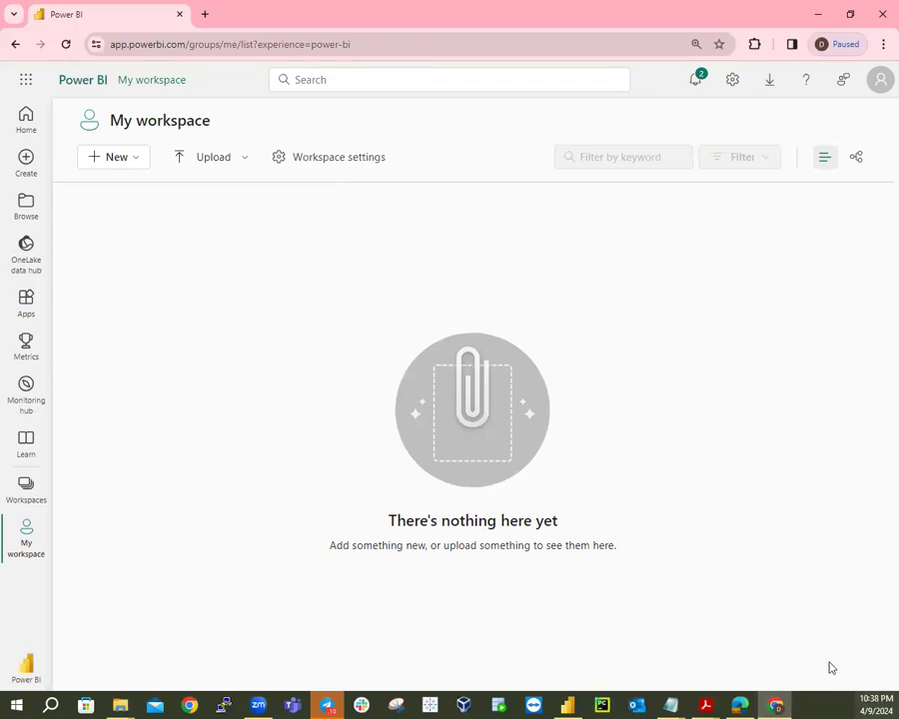
click(568, 706)
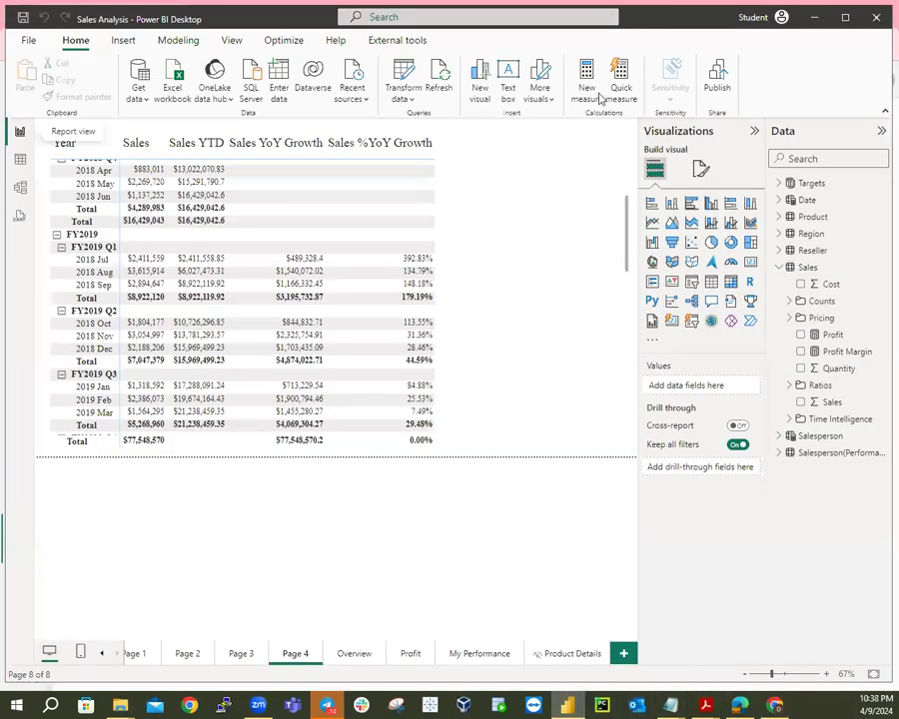
click(18, 18)
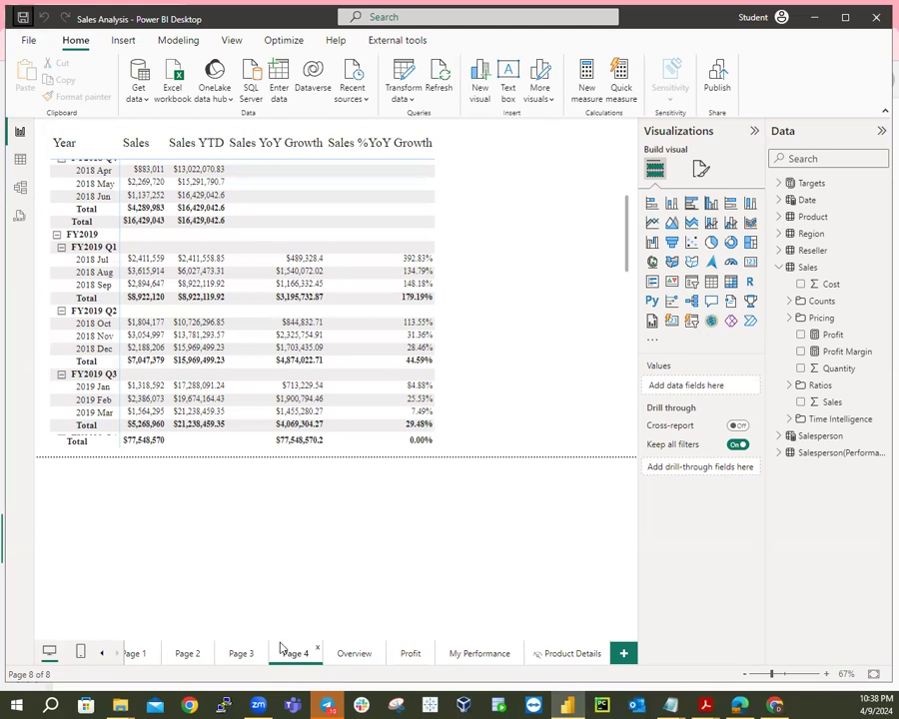
click(355, 654)
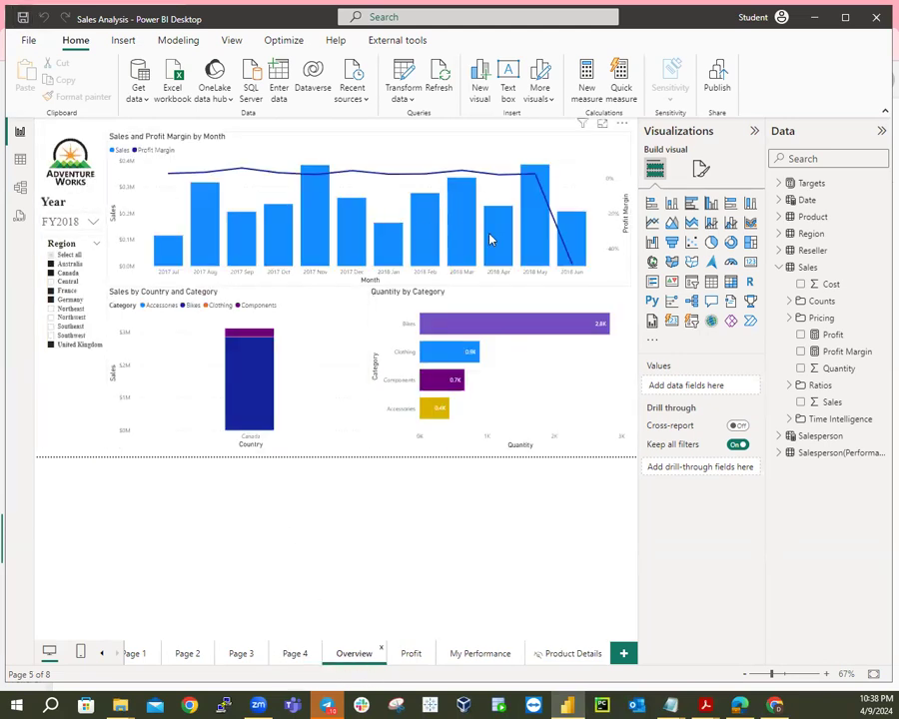
click(93, 222)
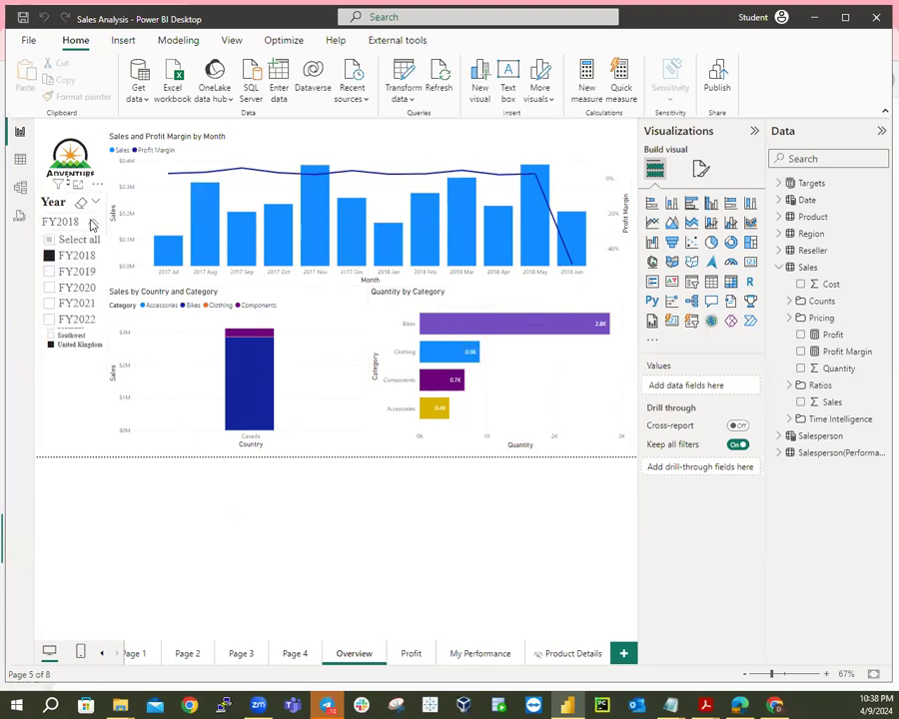
click(68, 289)
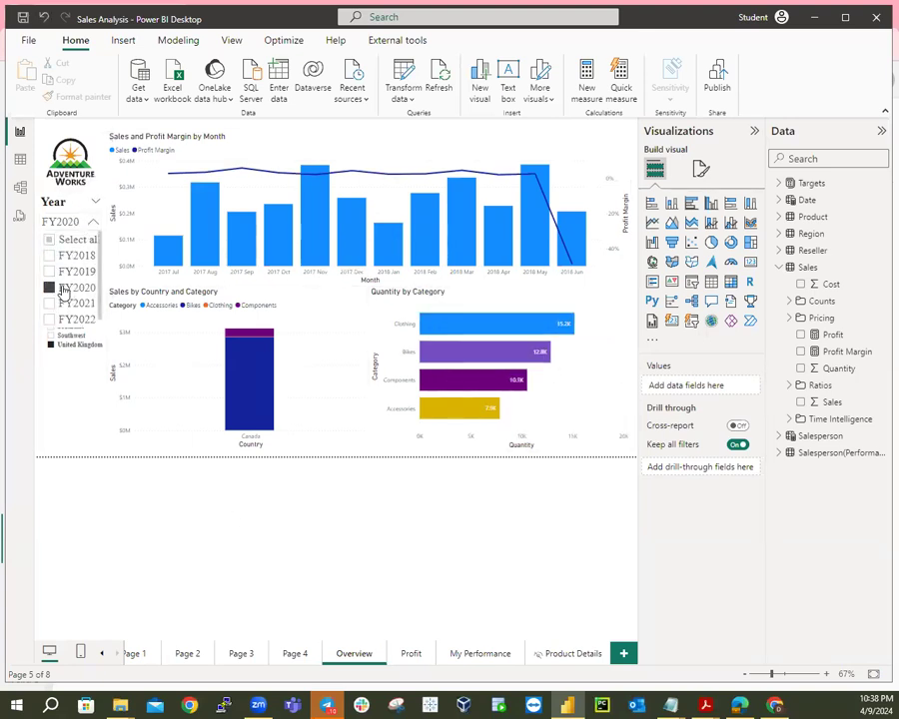
click(70, 221)
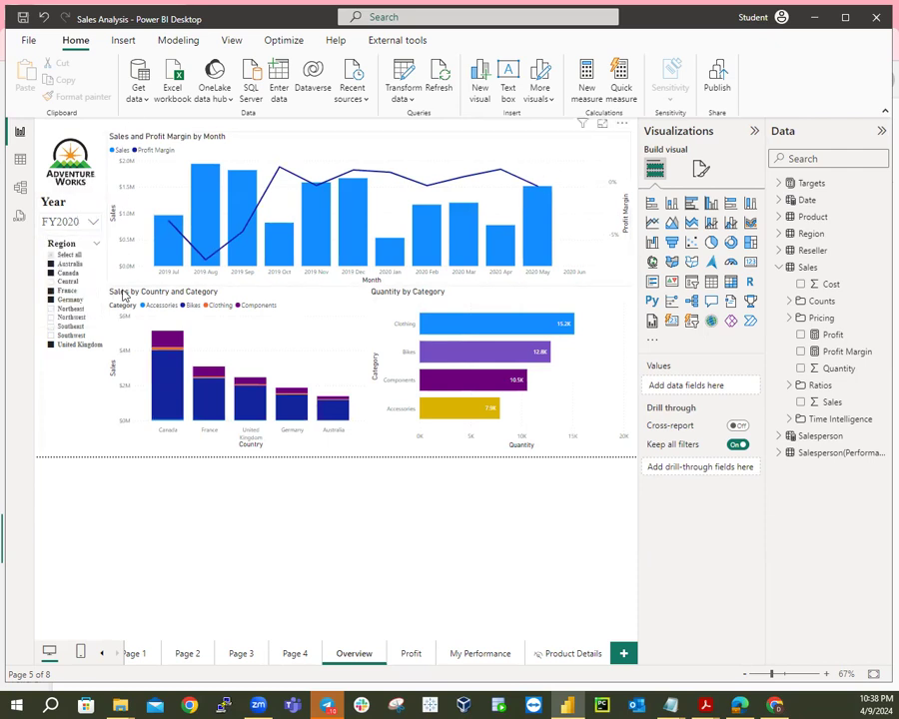
Select all regions in the Profit page's Region slicer and review the My Performance and Product Details pages.
click(409, 656)
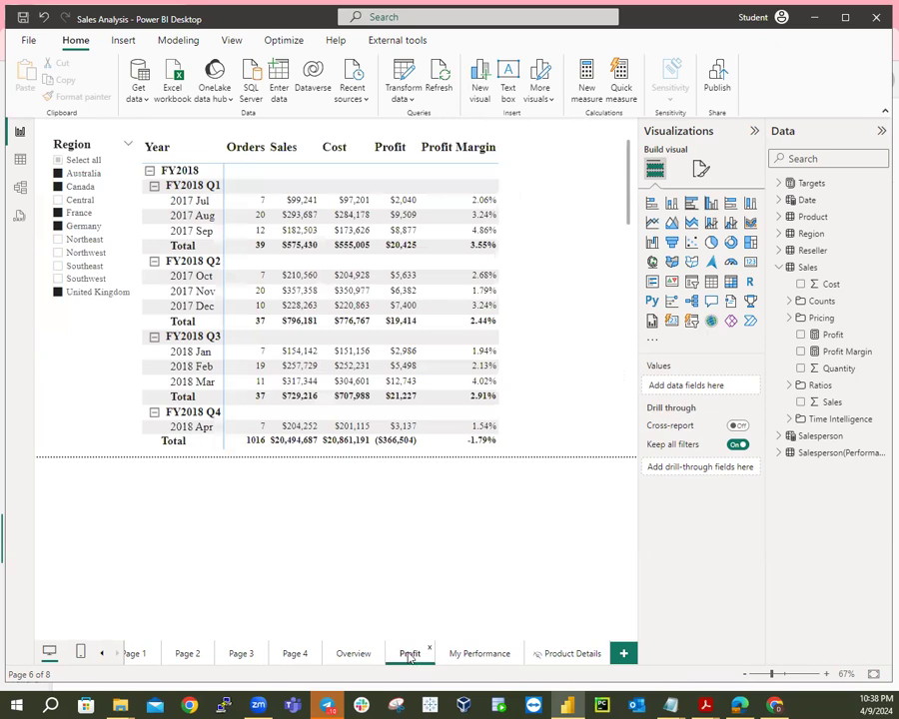
click(60, 161)
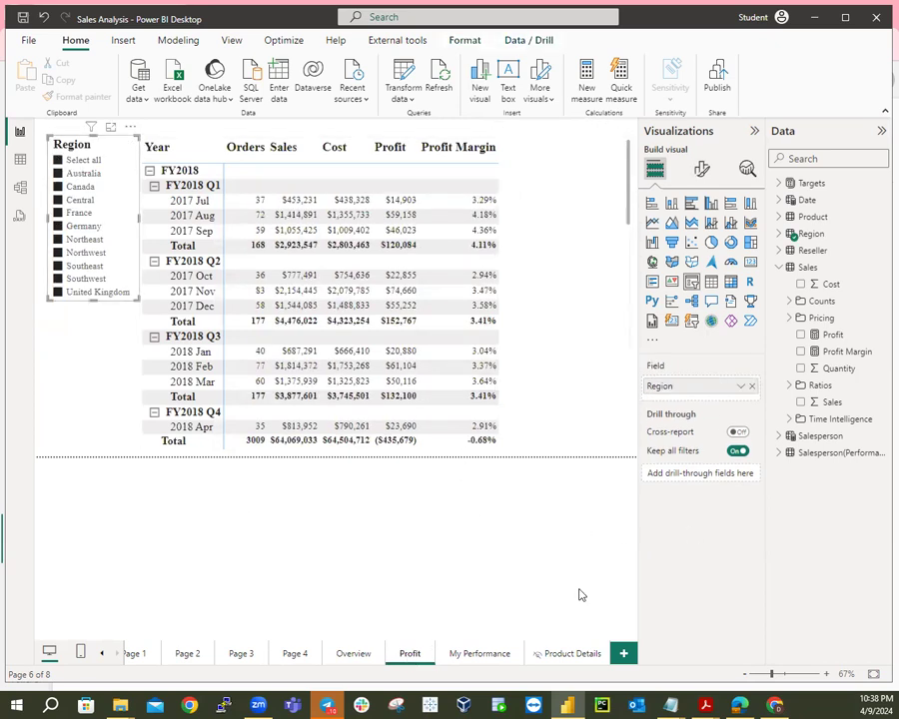
click(482, 654)
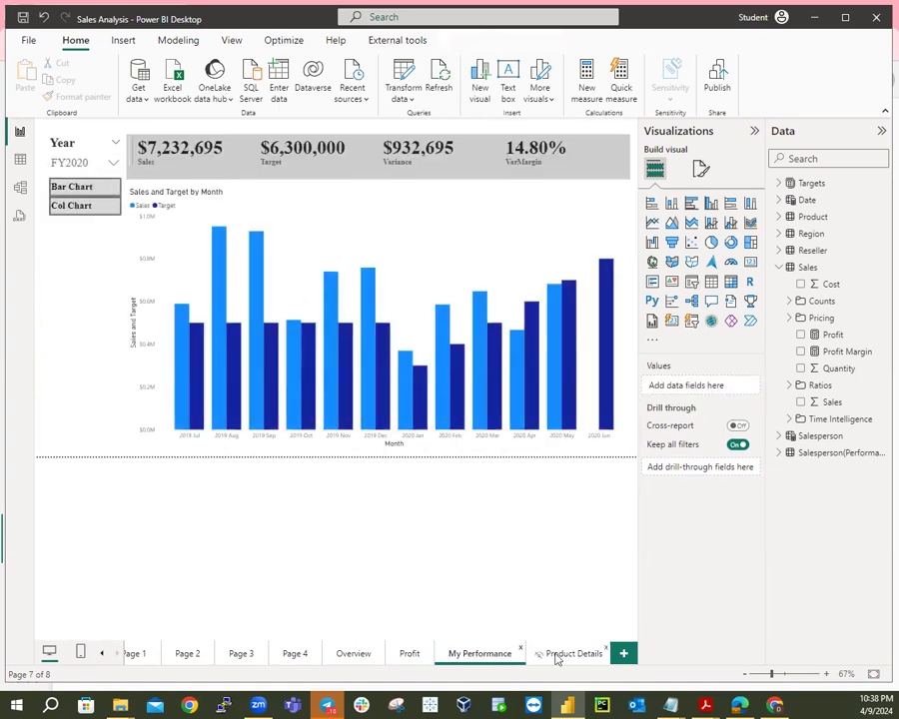
click(64, 188)
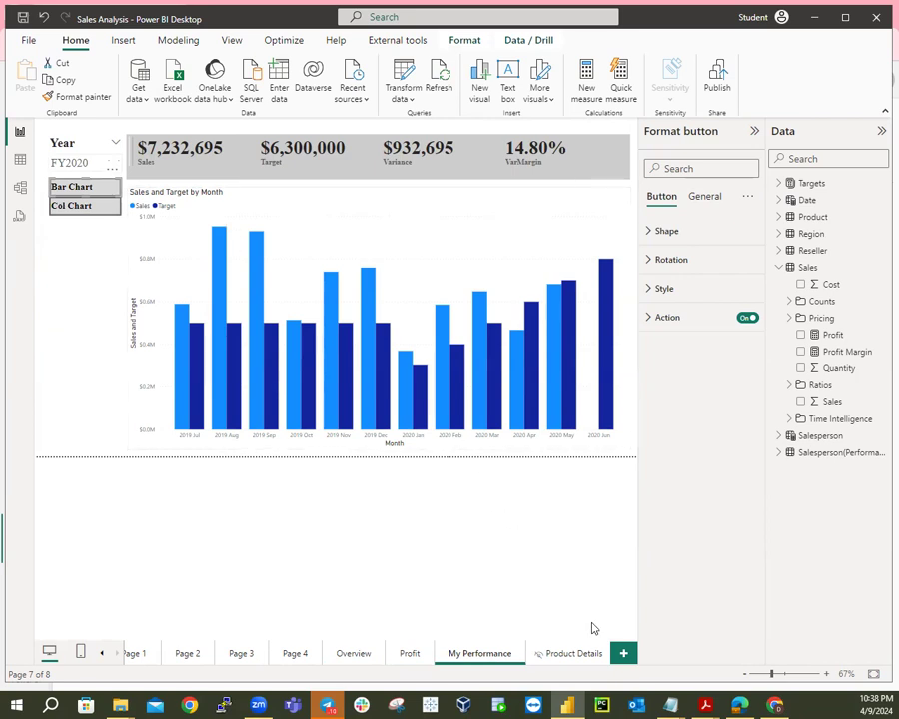
click(585, 655)
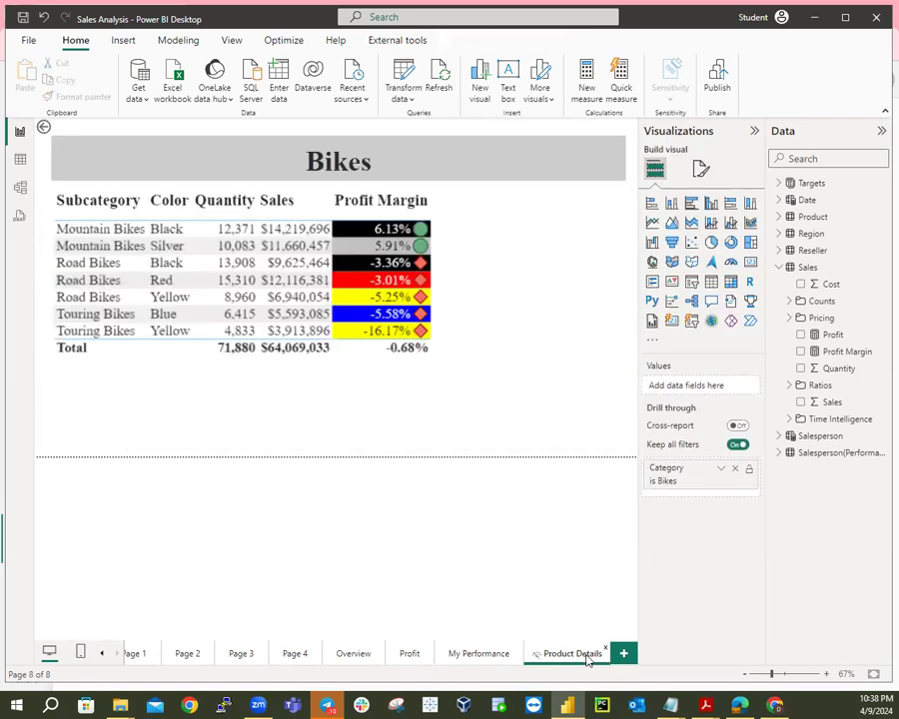
click(482, 655)
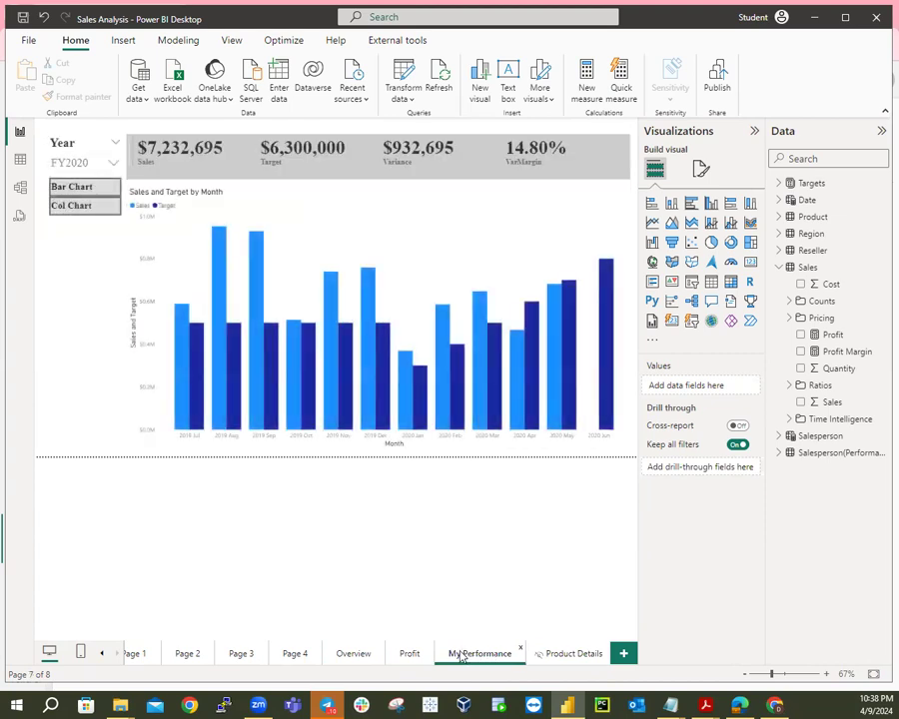
click(410, 654)
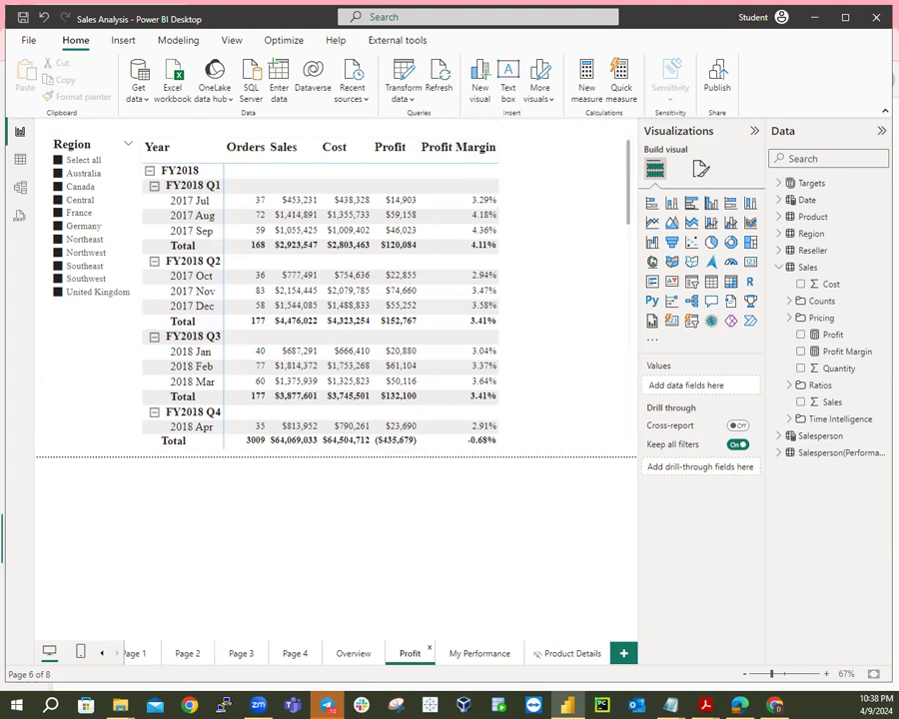
click(355, 654)
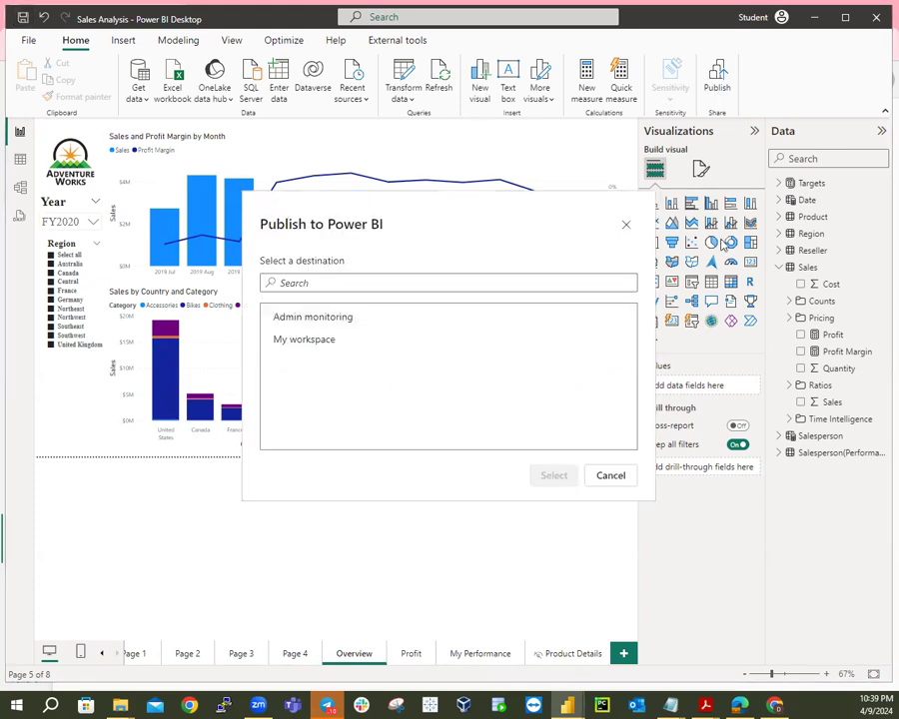
Publish the Sales Analysis report with My workspace as the destination.
click(307, 342)
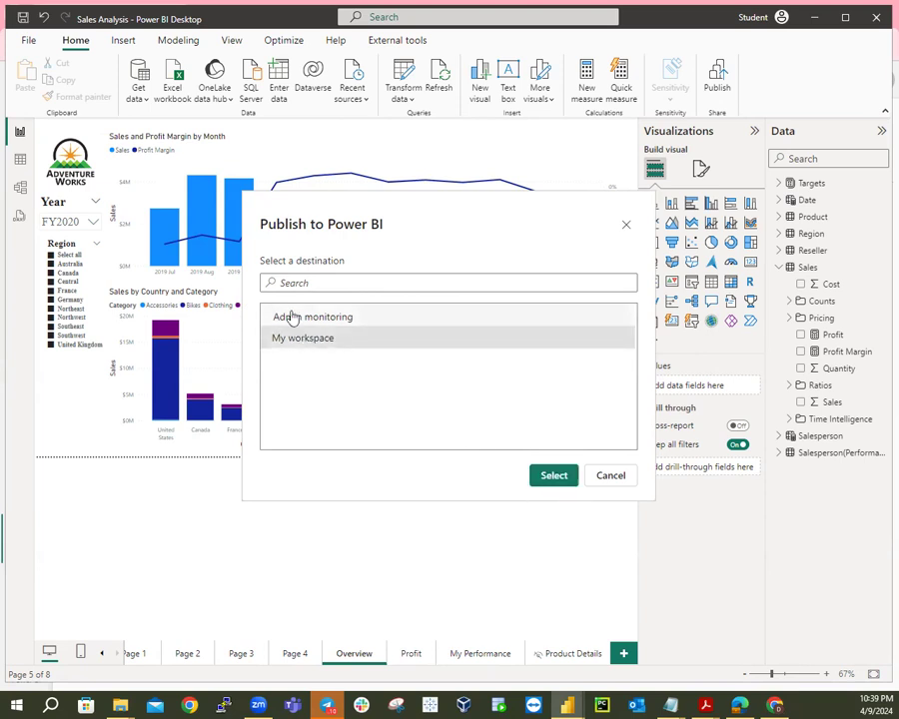
click(555, 477)
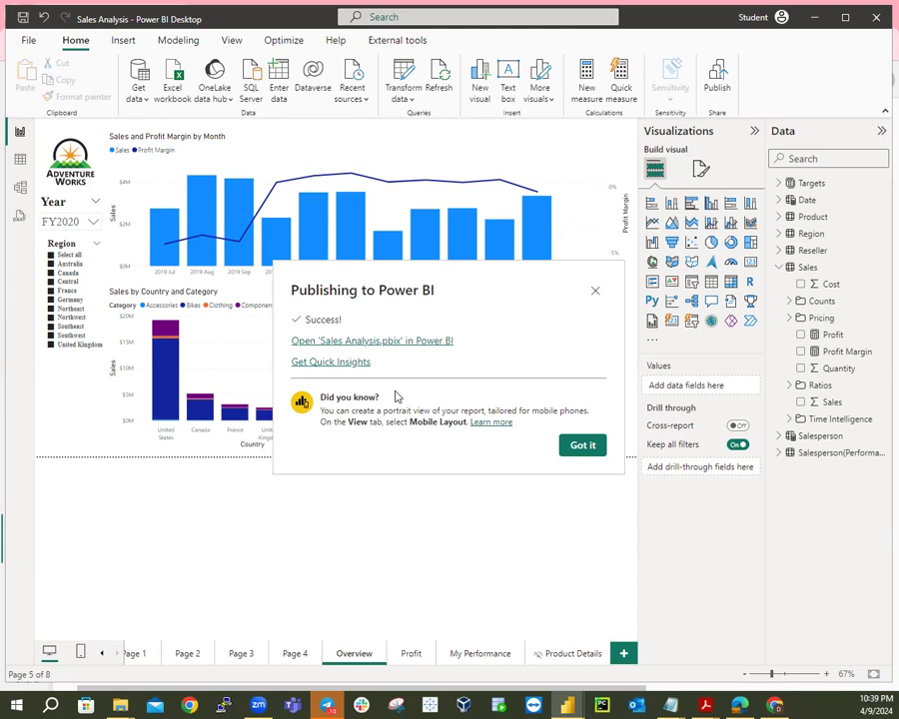
Dismiss the publishing success message and return to Power BI Service in the browser.
click(582, 448)
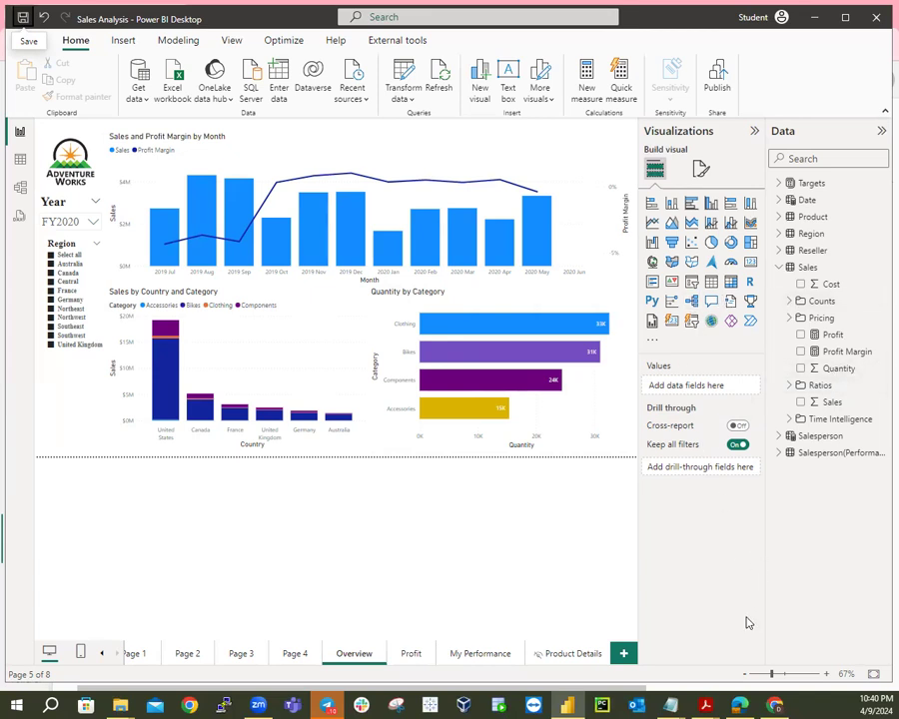
click(774, 704)
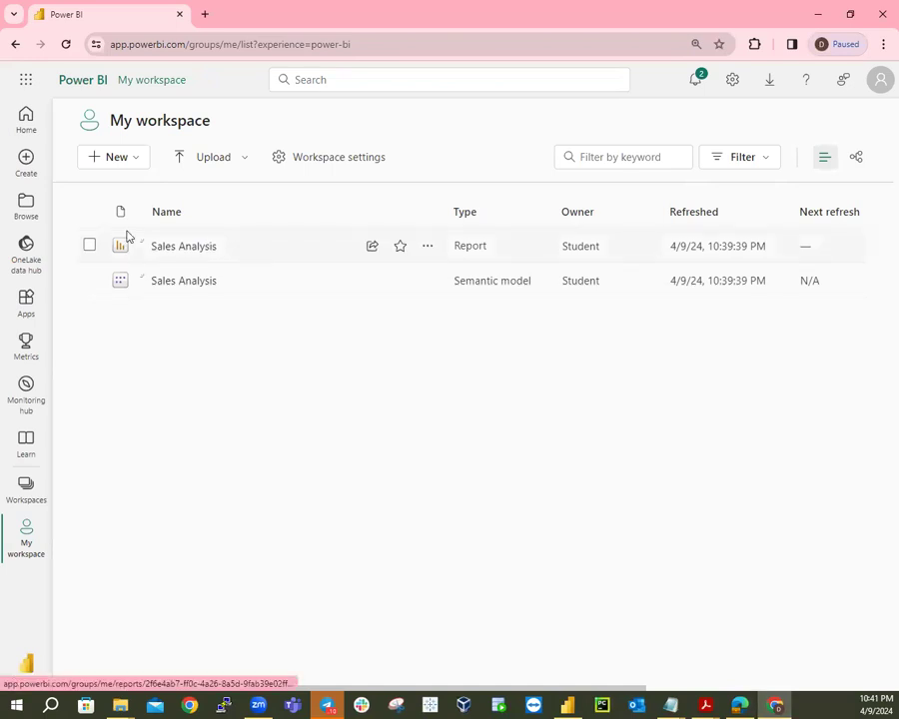
Reload My workspace and open the republished Sales Analysis report.
click(65, 45)
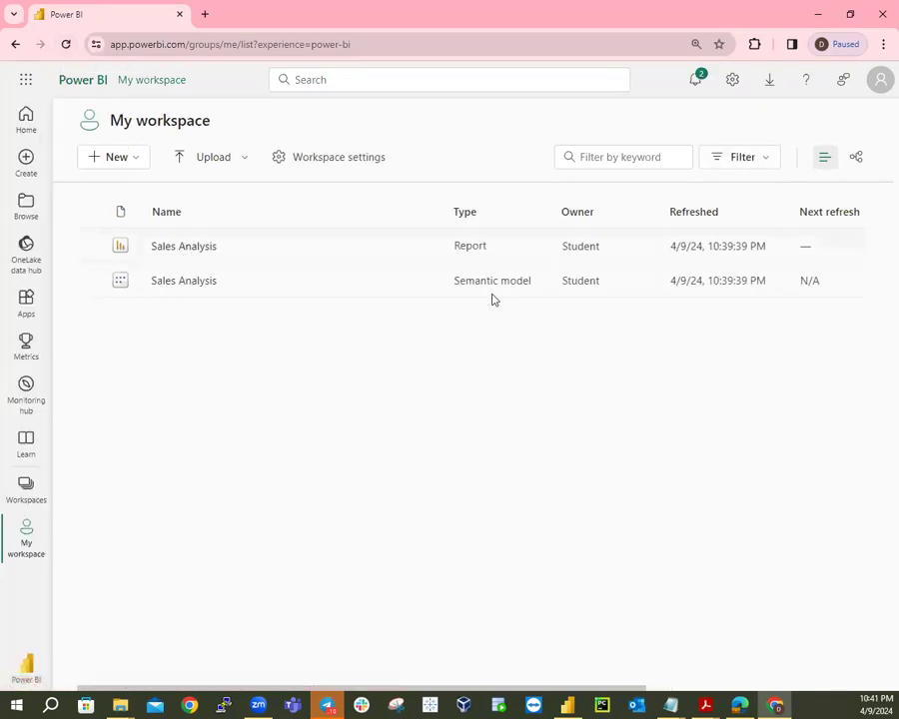
click(197, 248)
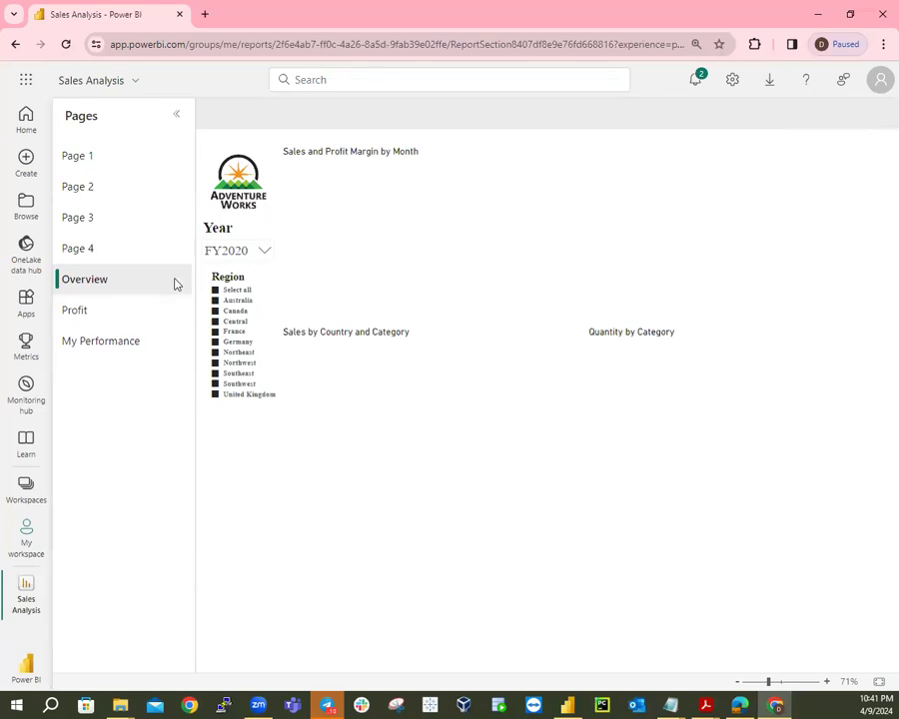
Bring Power BI Desktop back to the front.
click(568, 706)
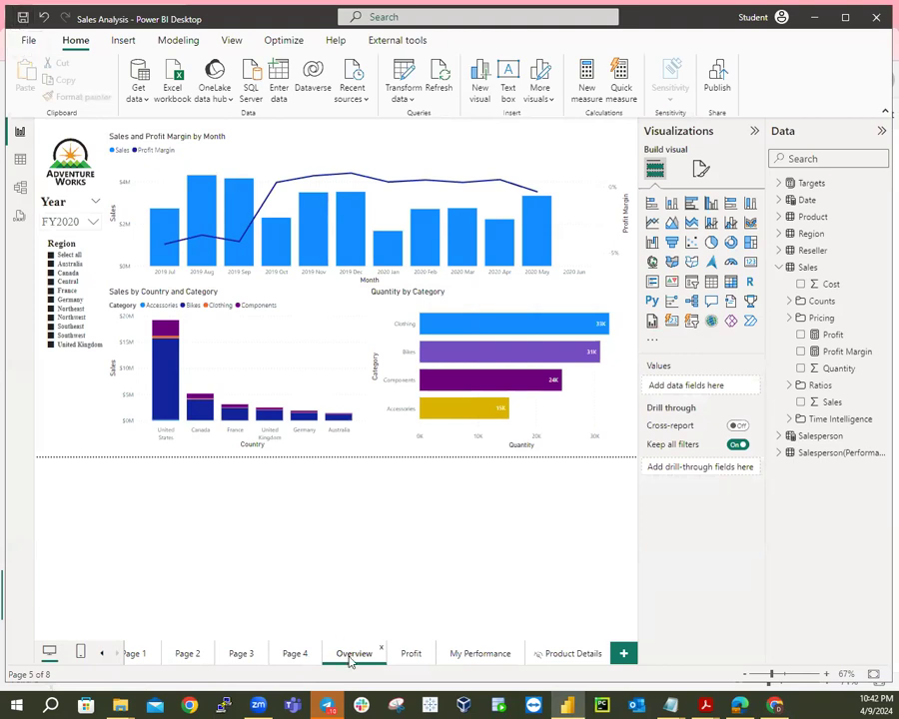
Step through Profit, My Performance and Pages 1–4 up to the Sales YTD matrix, then return to Chrome.
click(411, 655)
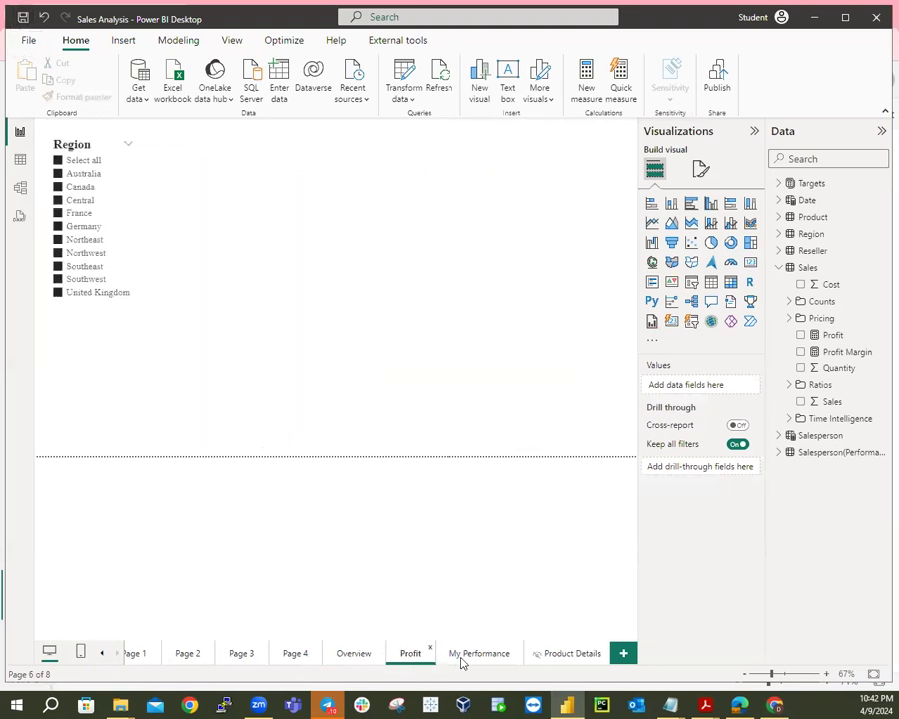
click(474, 656)
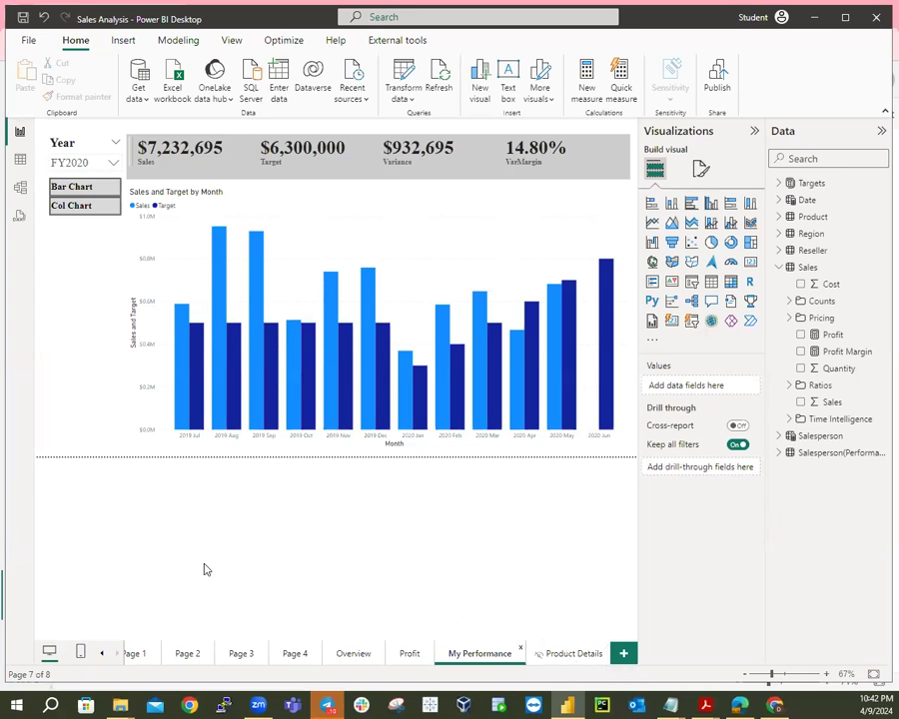
click(134, 654)
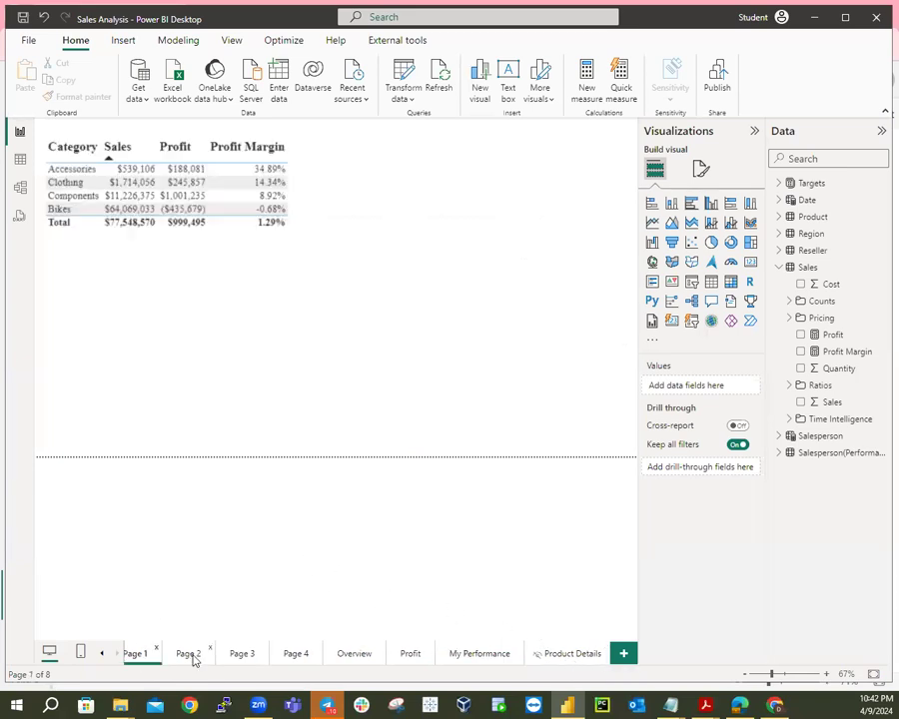
click(190, 655)
click(255, 658)
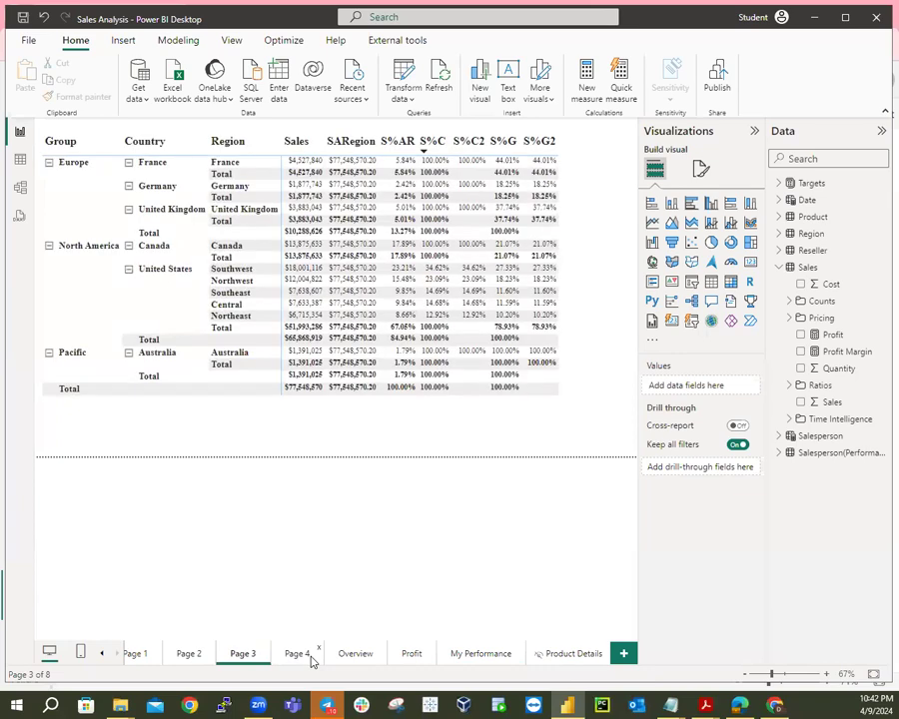
click(301, 657)
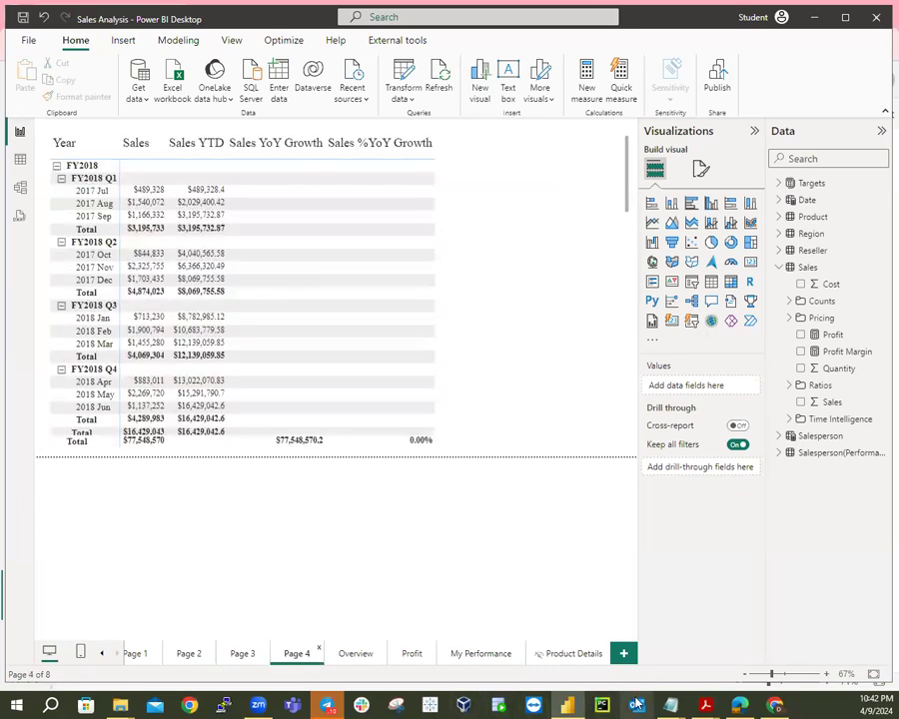
click(767, 705)
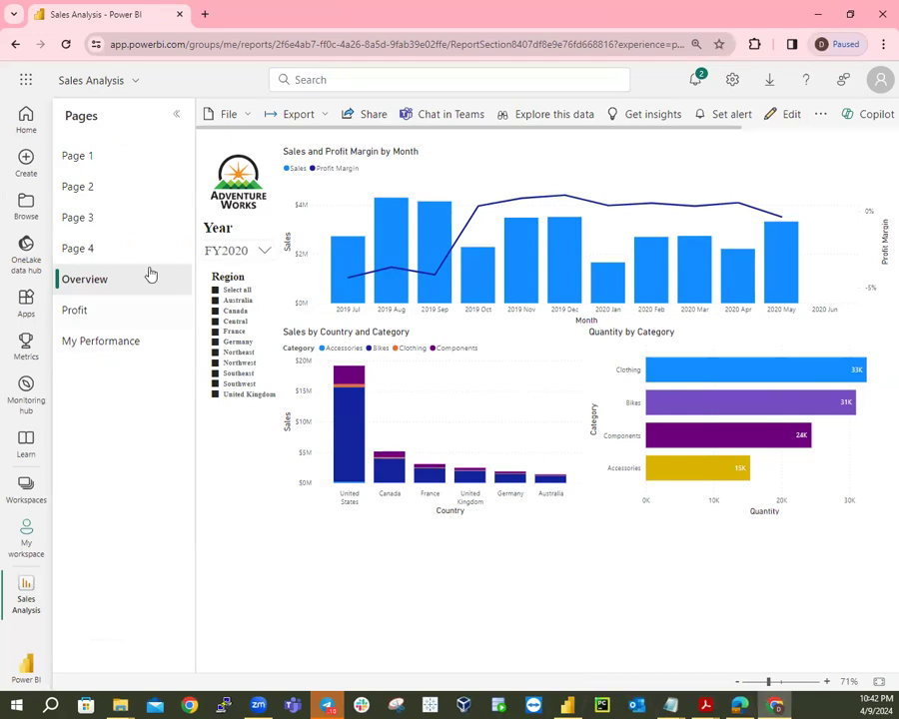
Browse the Profit and My Performance pages twice, returning to Overview each time.
click(74, 316)
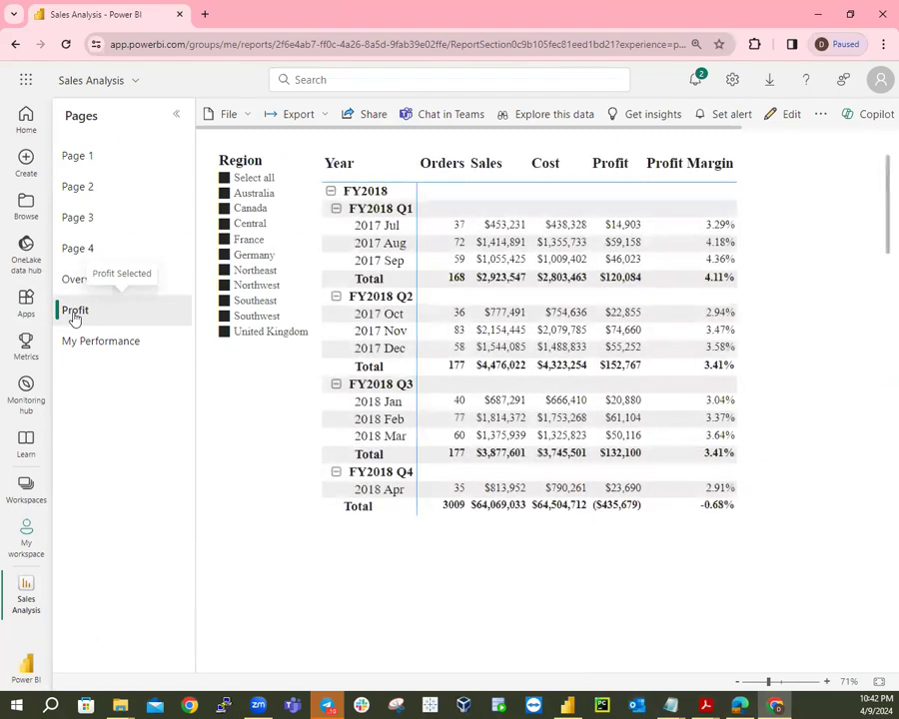
click(106, 344)
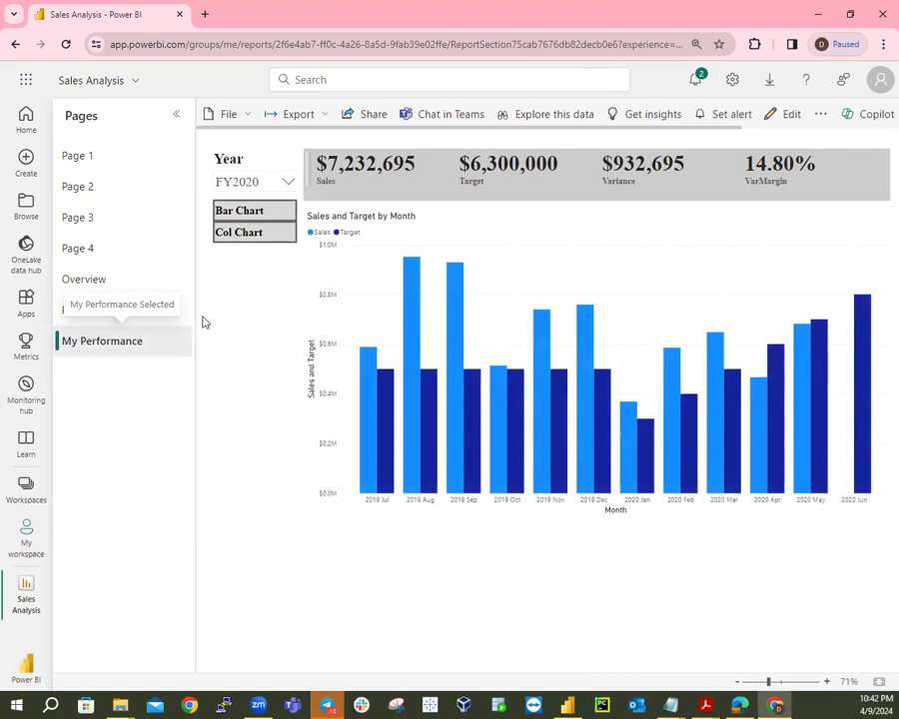
click(85, 290)
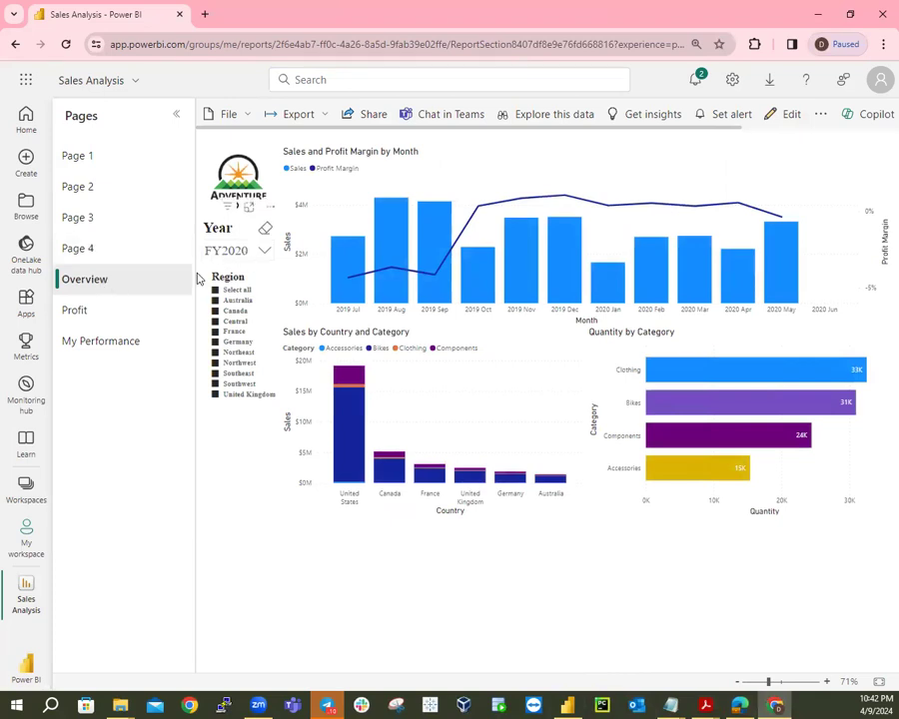
click(124, 308)
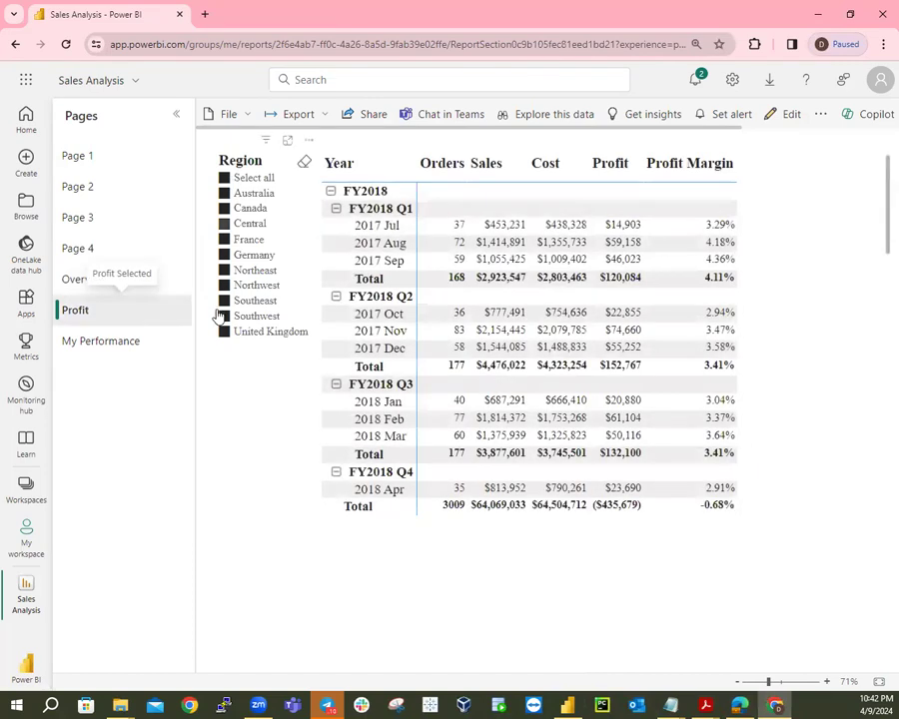
click(127, 342)
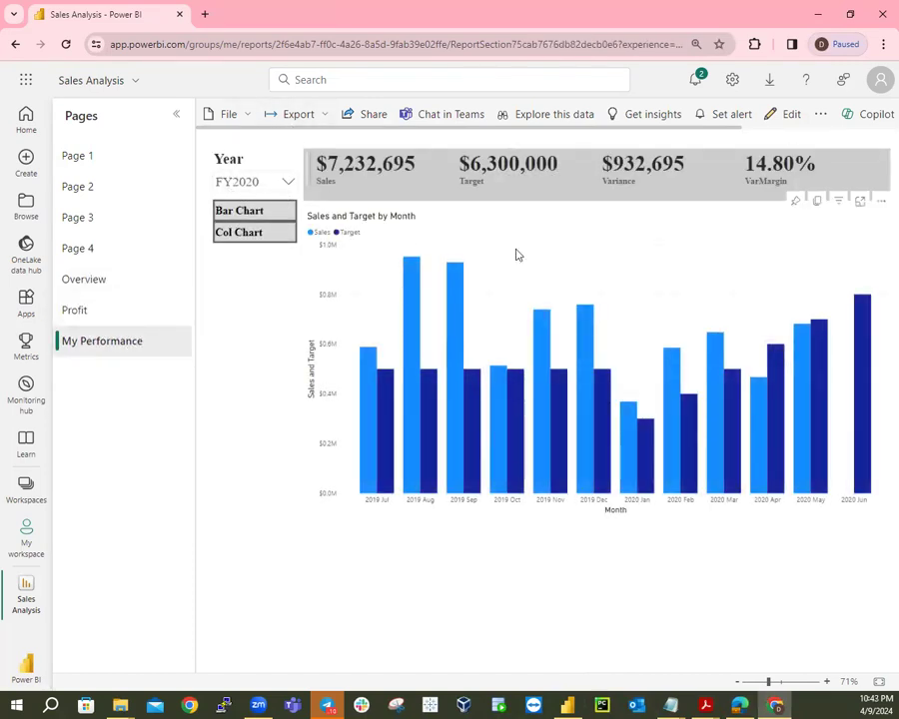
click(97, 280)
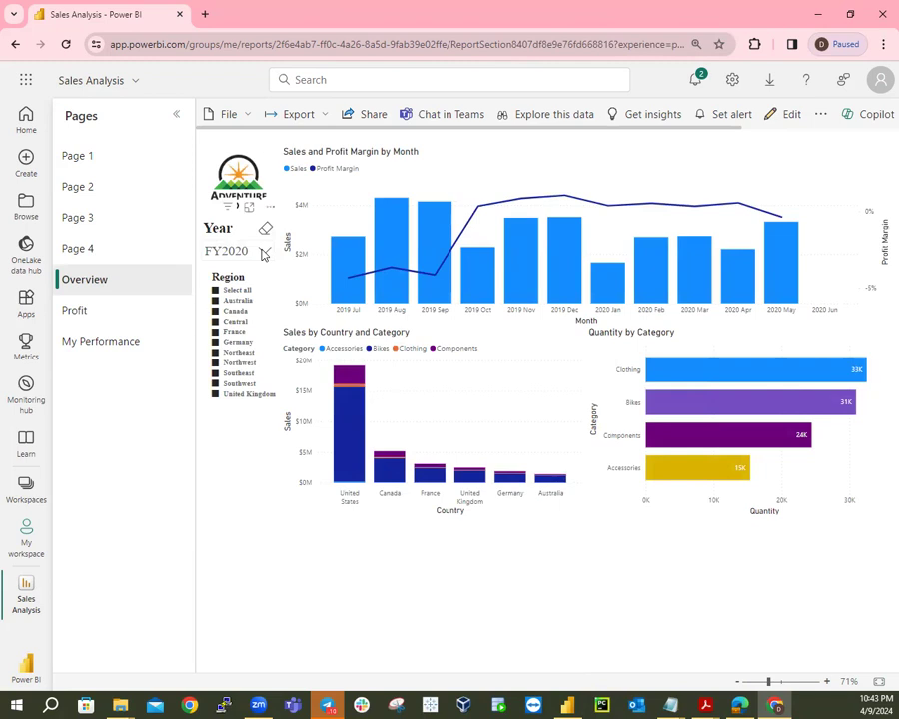
click(262, 252)
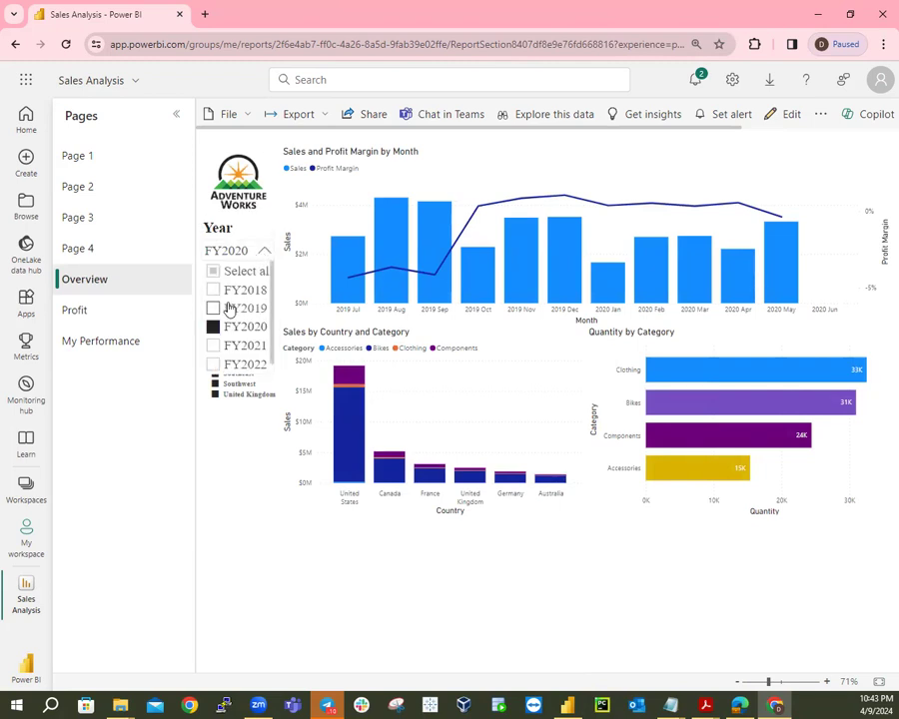
Filter the report to FY2019 and look at My Performance before returning to Overview.
click(226, 310)
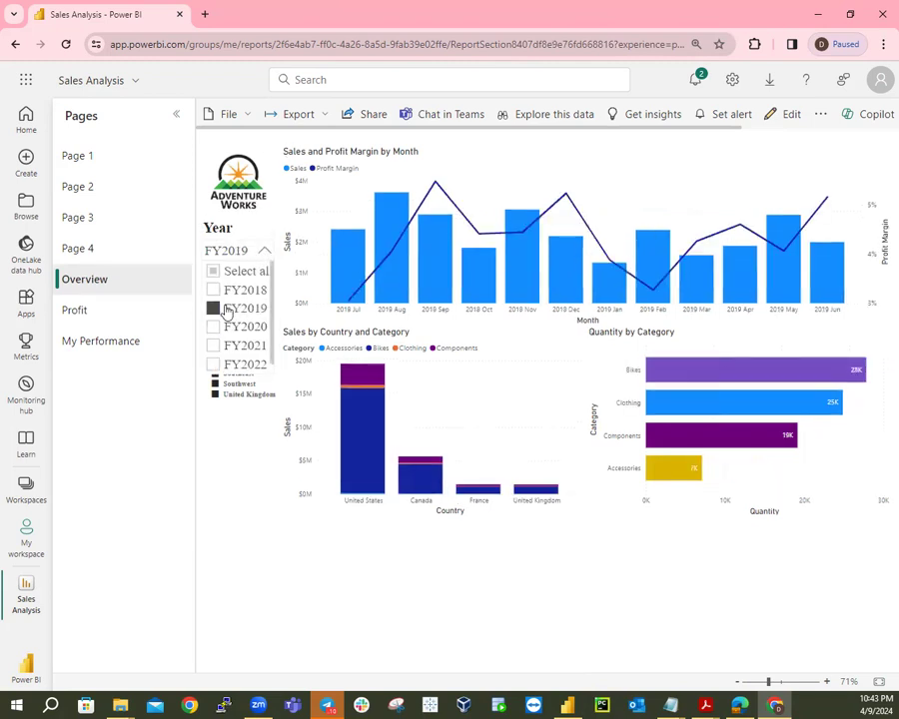
click(86, 342)
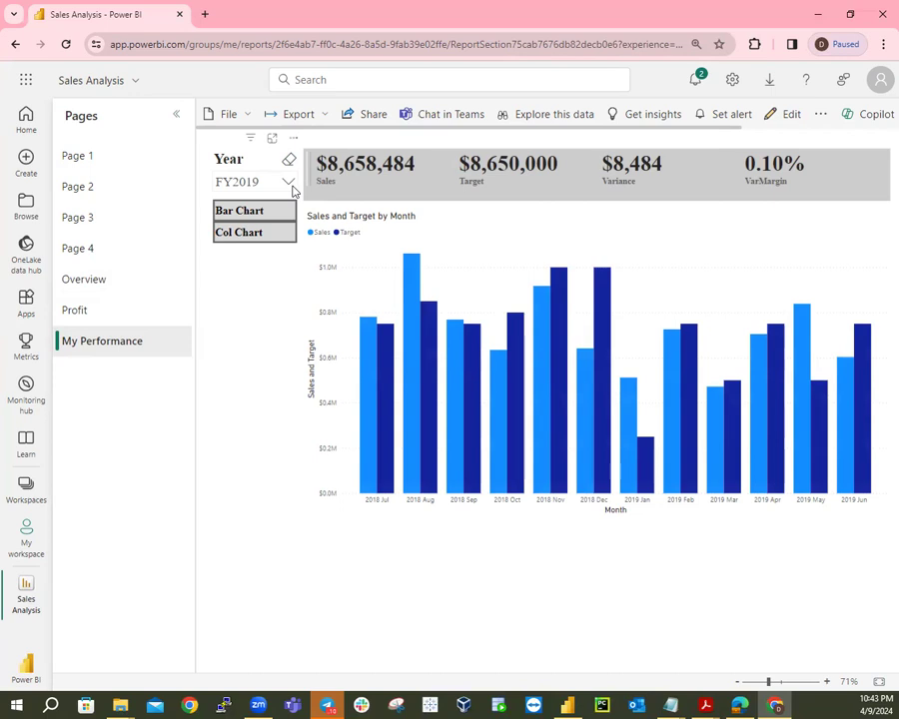
click(88, 283)
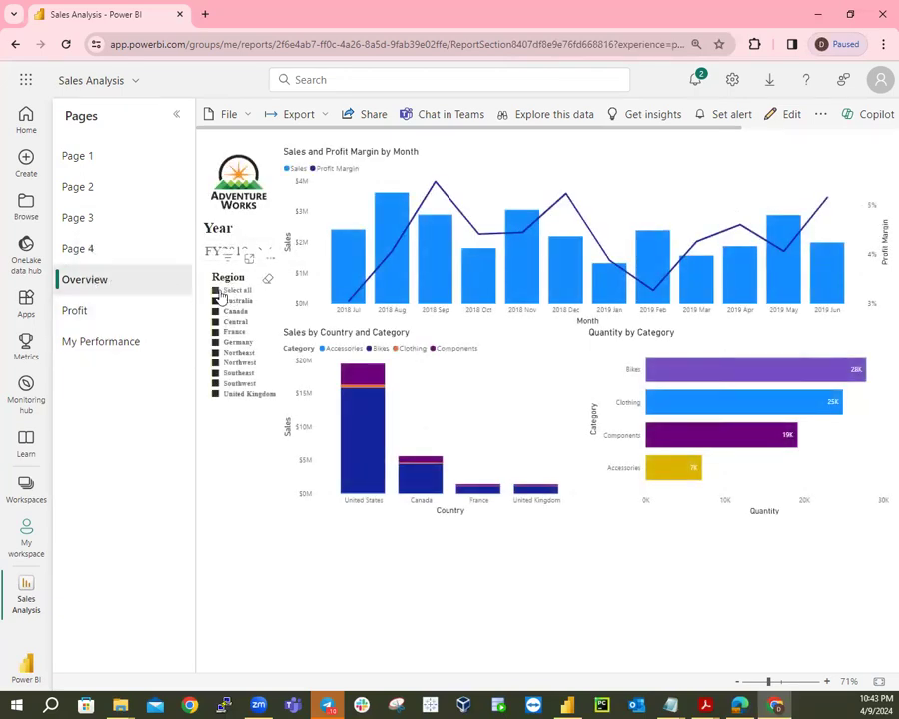
Limit the Region filter to Canada, Central, Southeast and Southwest, then view the Profit page.
click(216, 294)
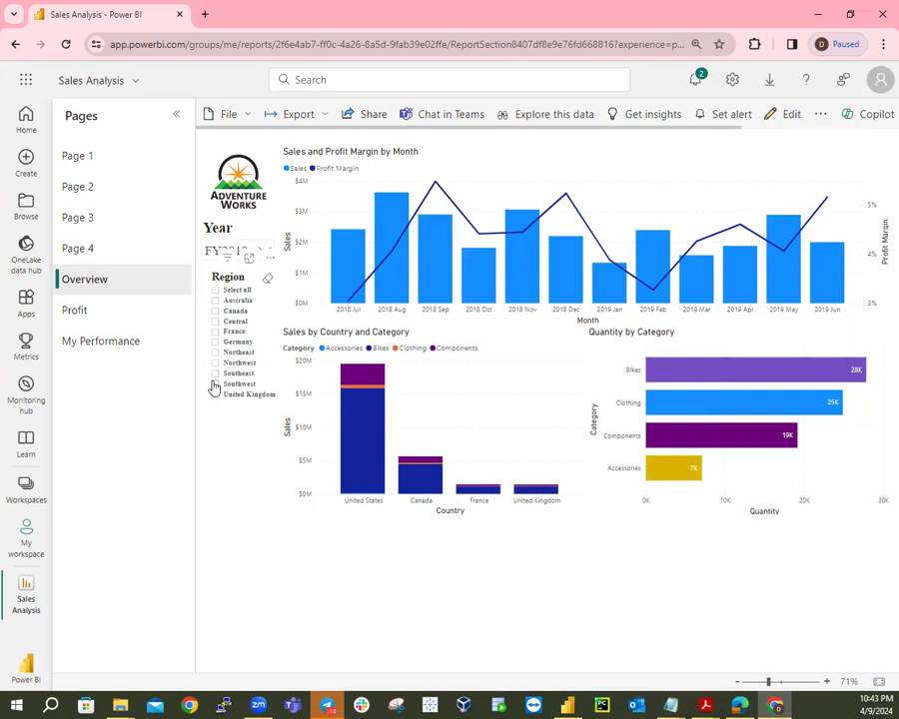
click(215, 312)
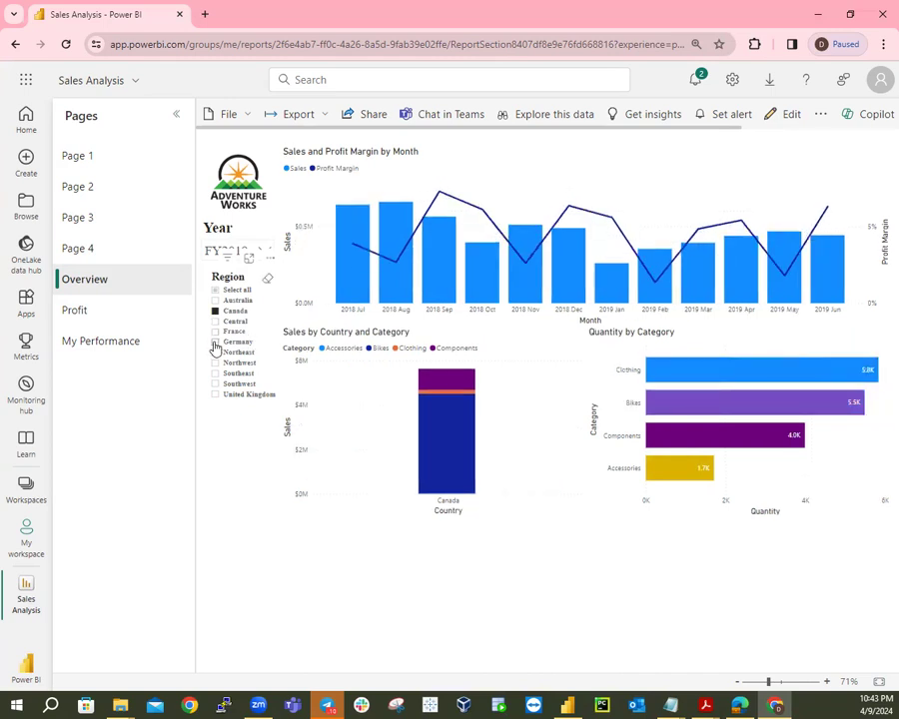
click(216, 323)
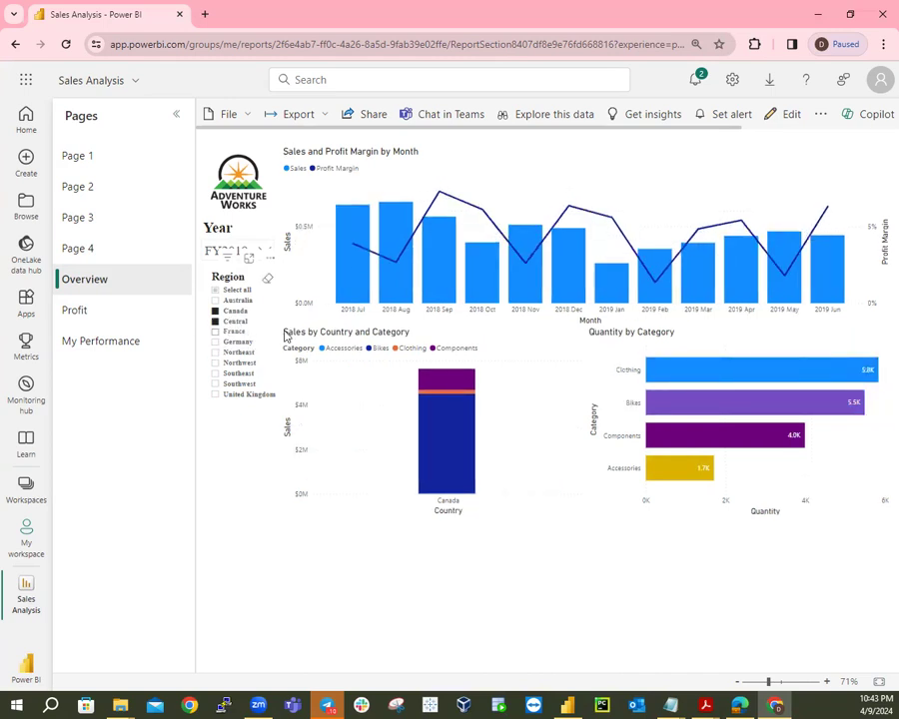
click(216, 373)
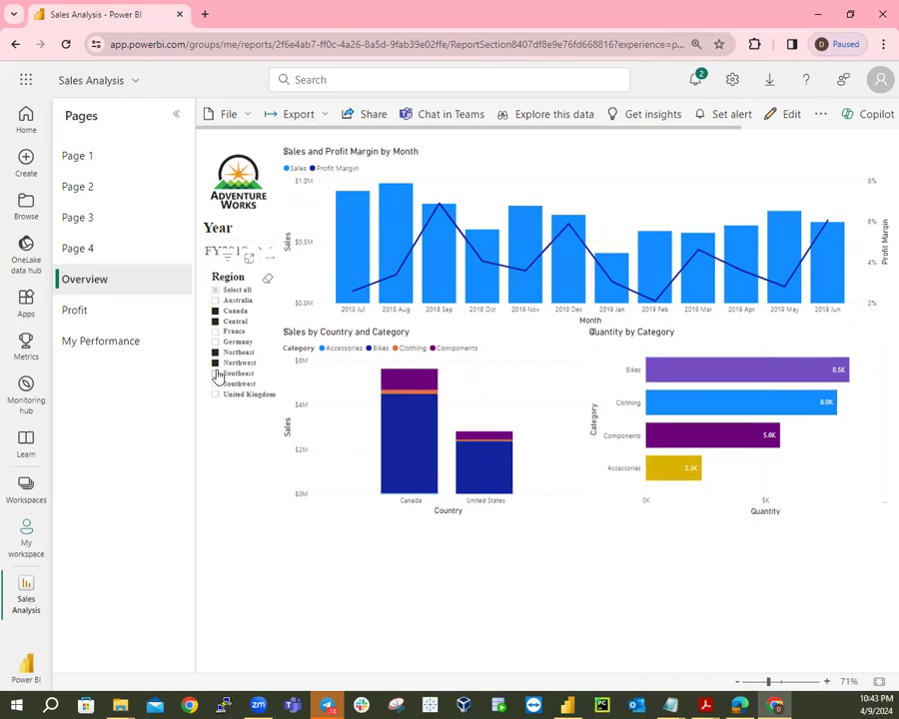
click(216, 384)
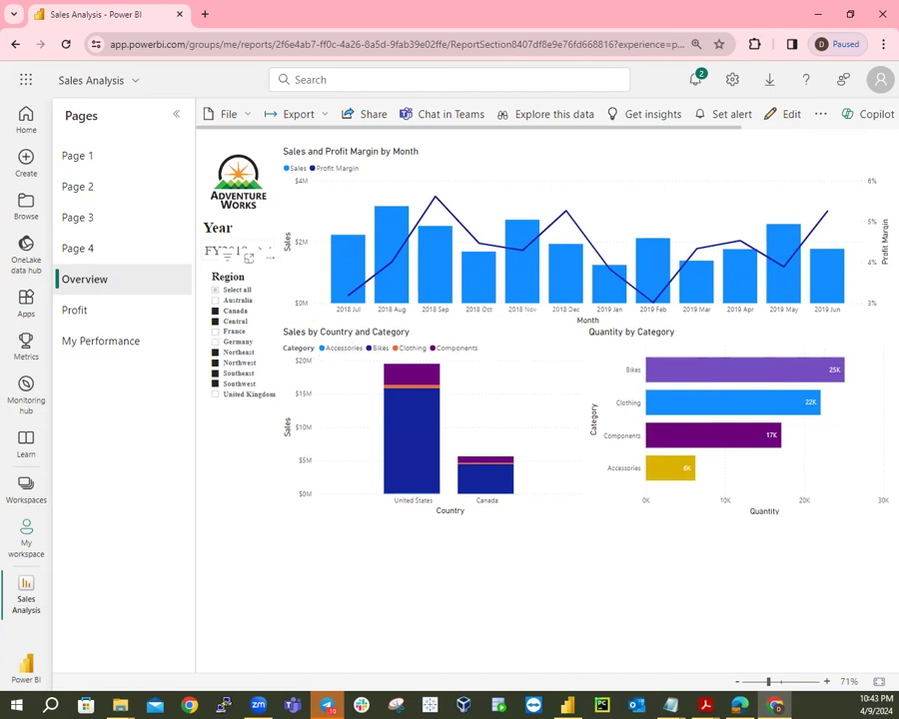
click(77, 316)
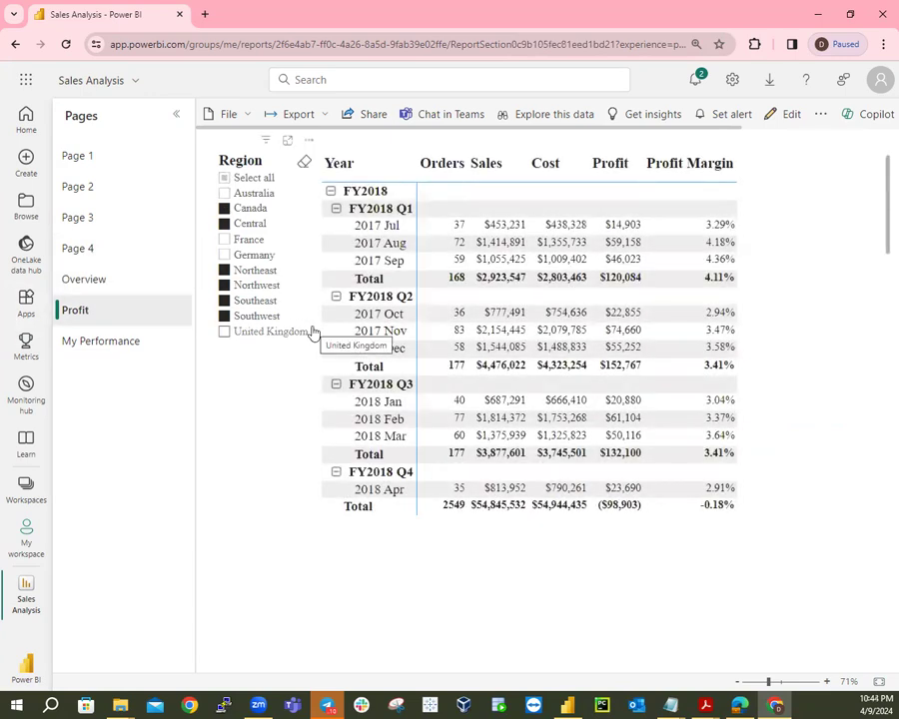
On My Performance, switch sales vs target between bars and columns twice, leaving columns, then return to Overview.
click(80, 341)
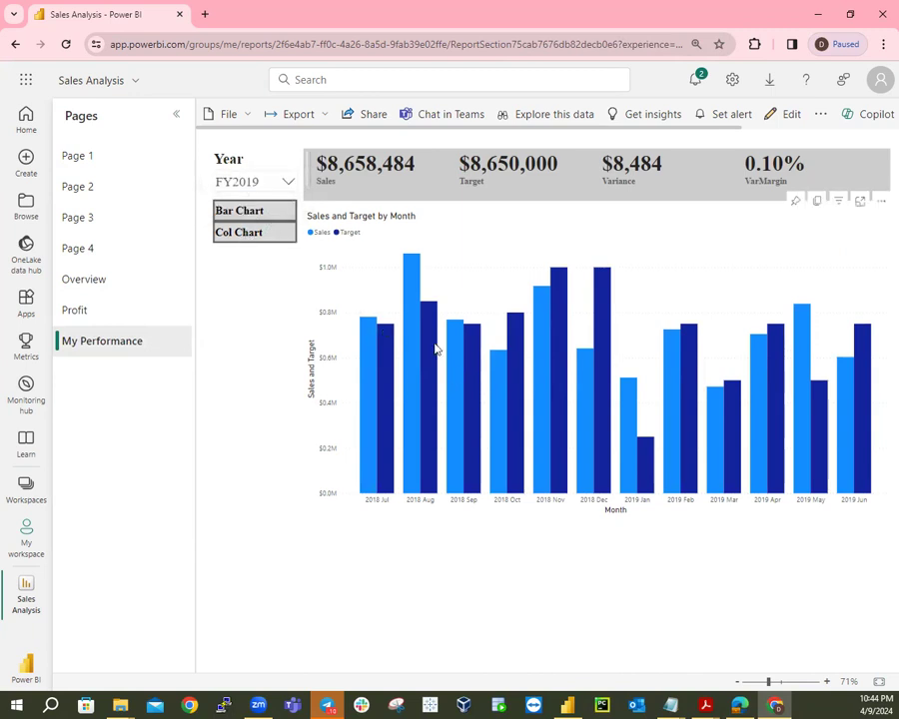
click(217, 210)
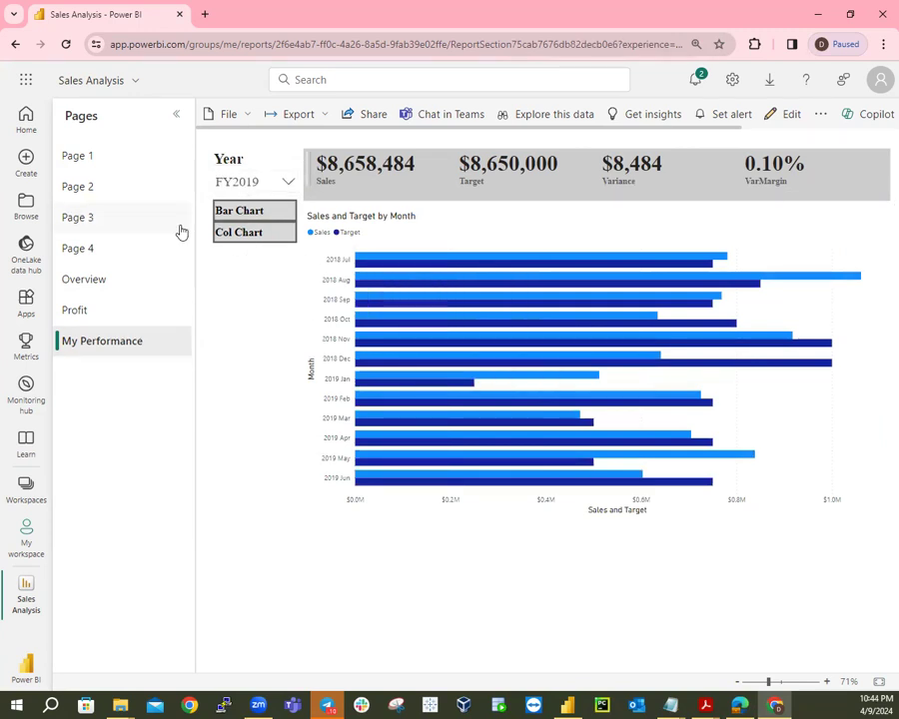
click(224, 235)
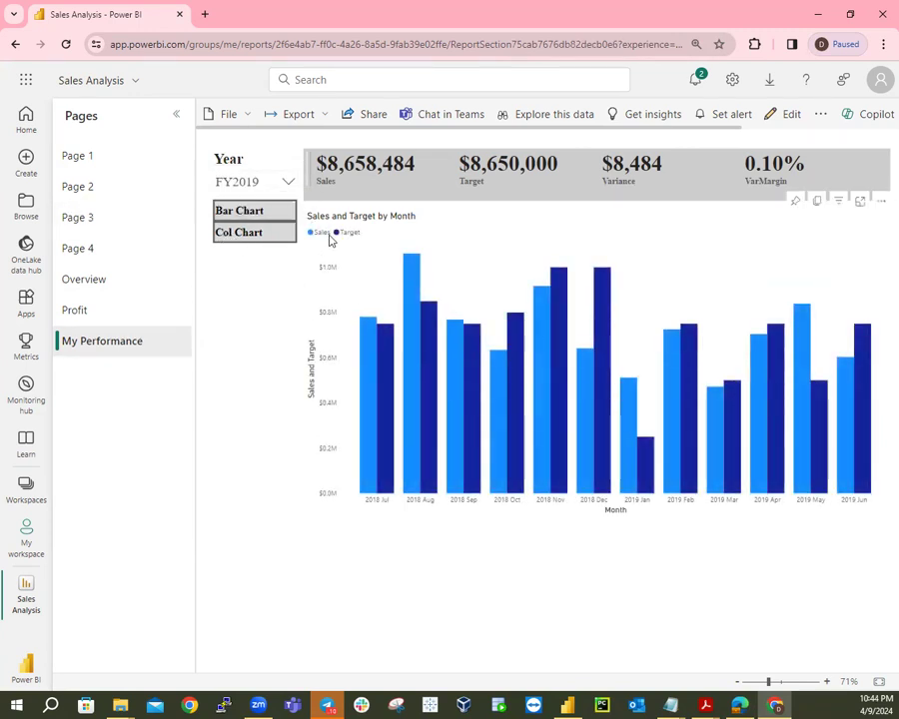
click(244, 212)
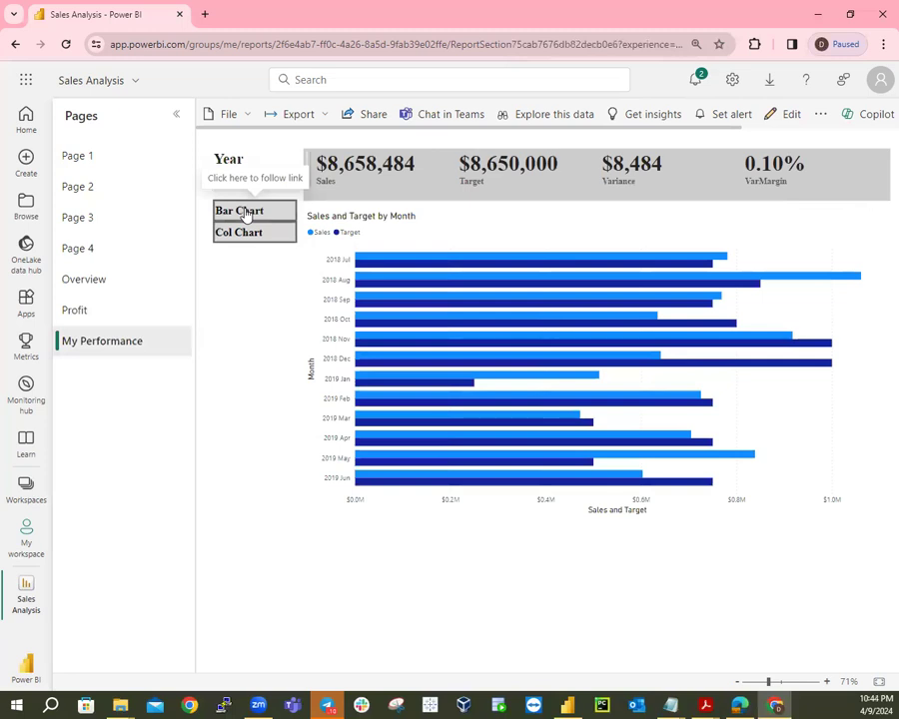
click(243, 234)
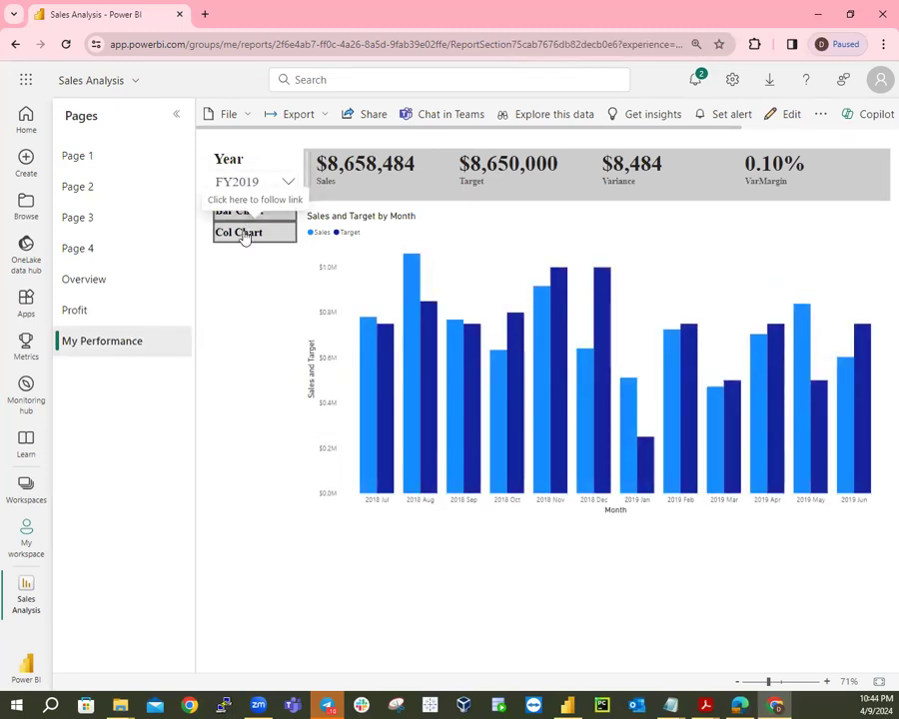
click(87, 282)
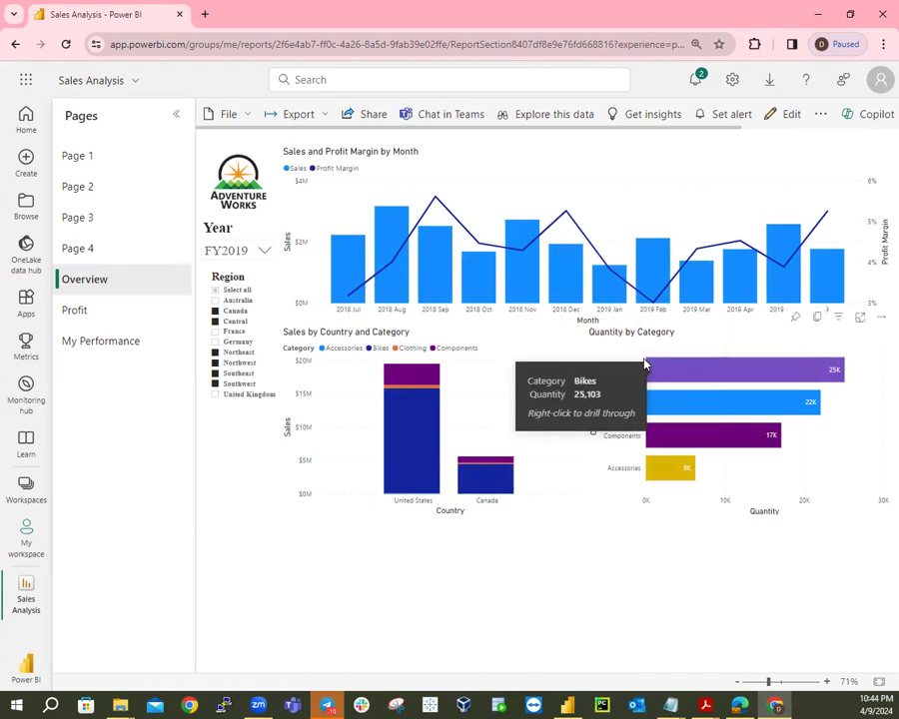
right_click(697, 372)
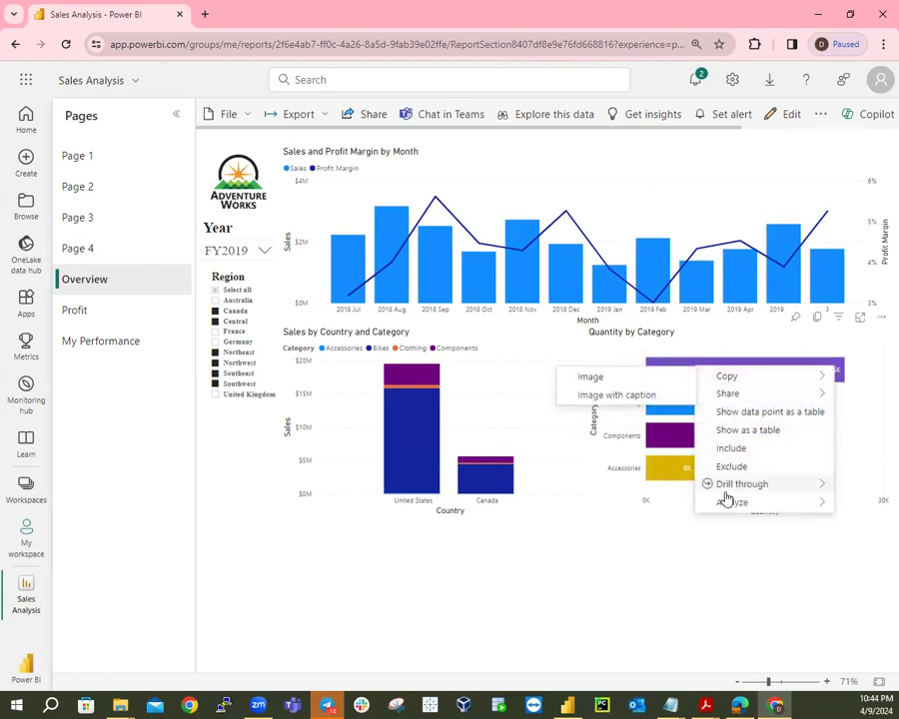
mouse_move(727, 489)
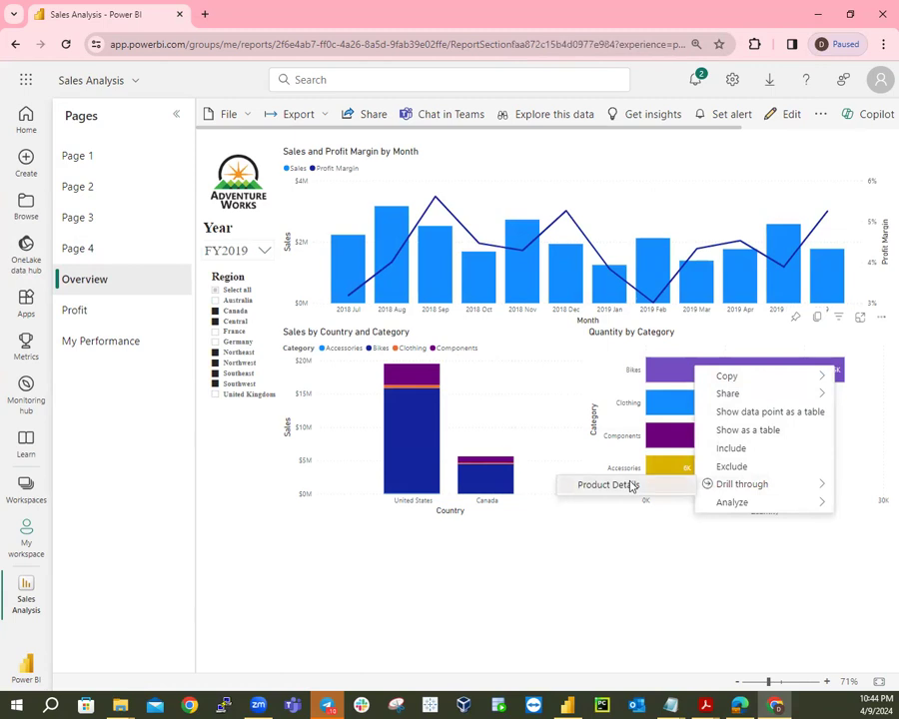
click(608, 485)
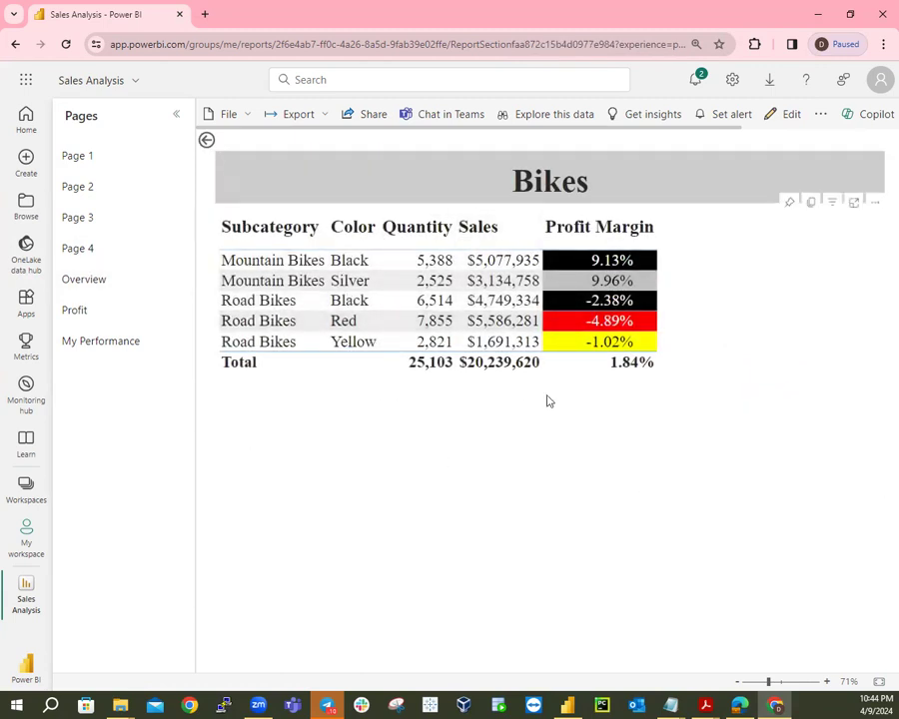
click(206, 143)
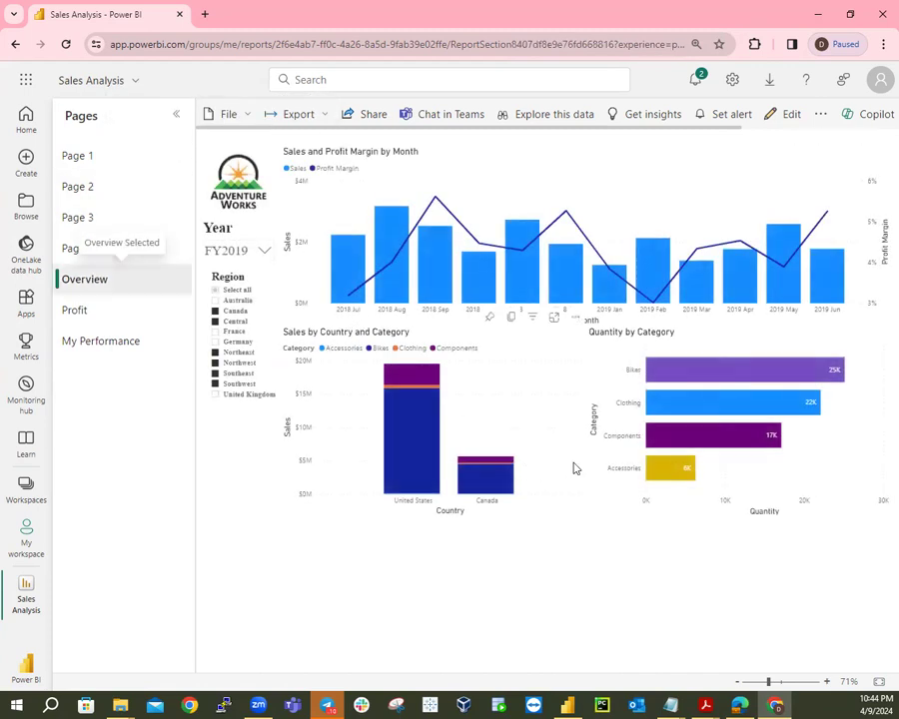
right_click(670, 405)
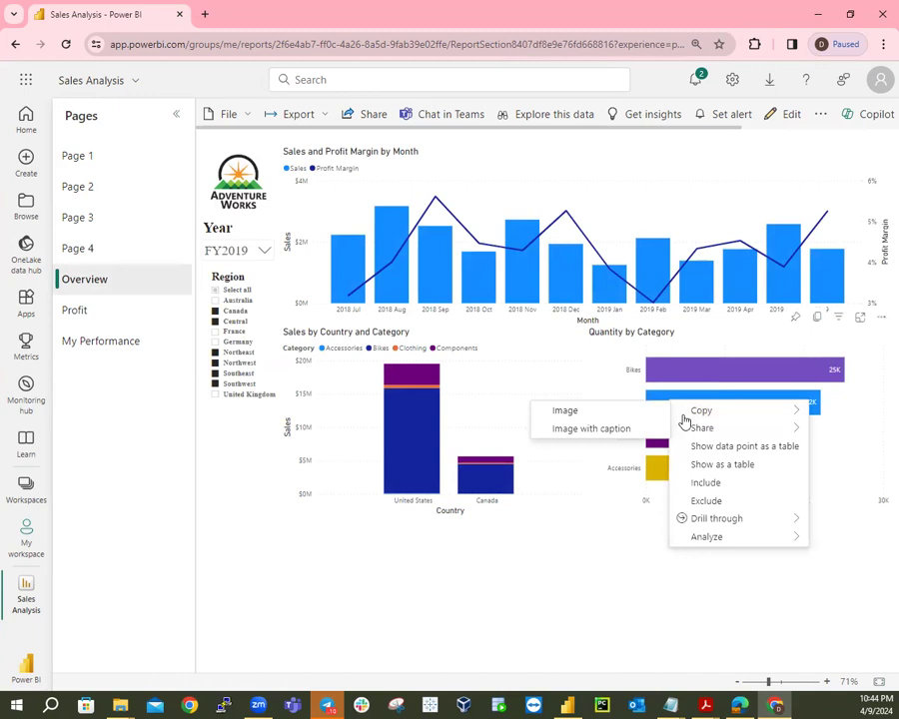
mouse_move(716, 527)
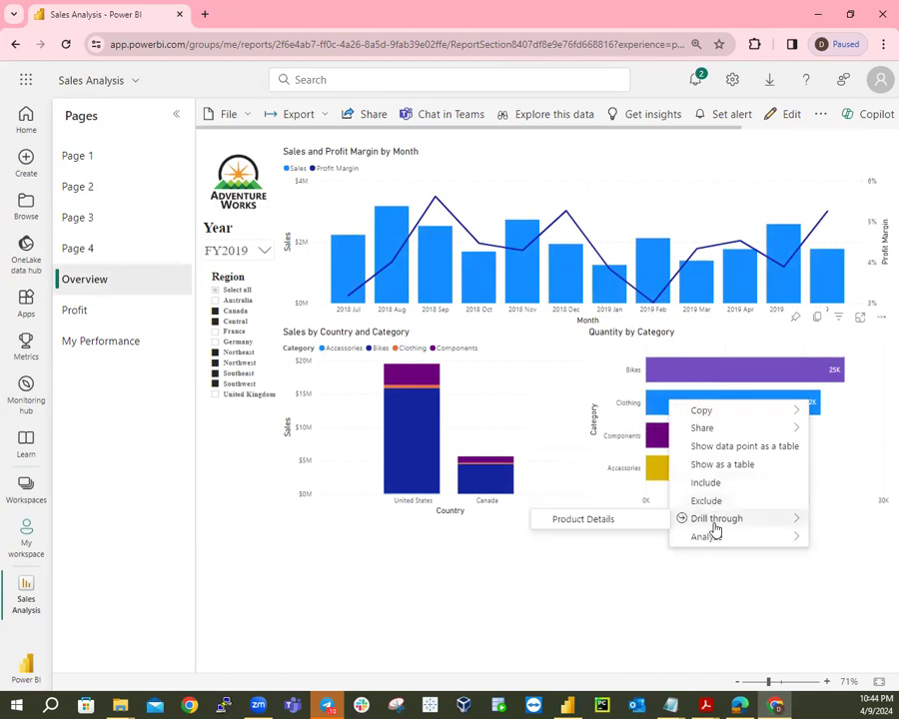
click(625, 525)
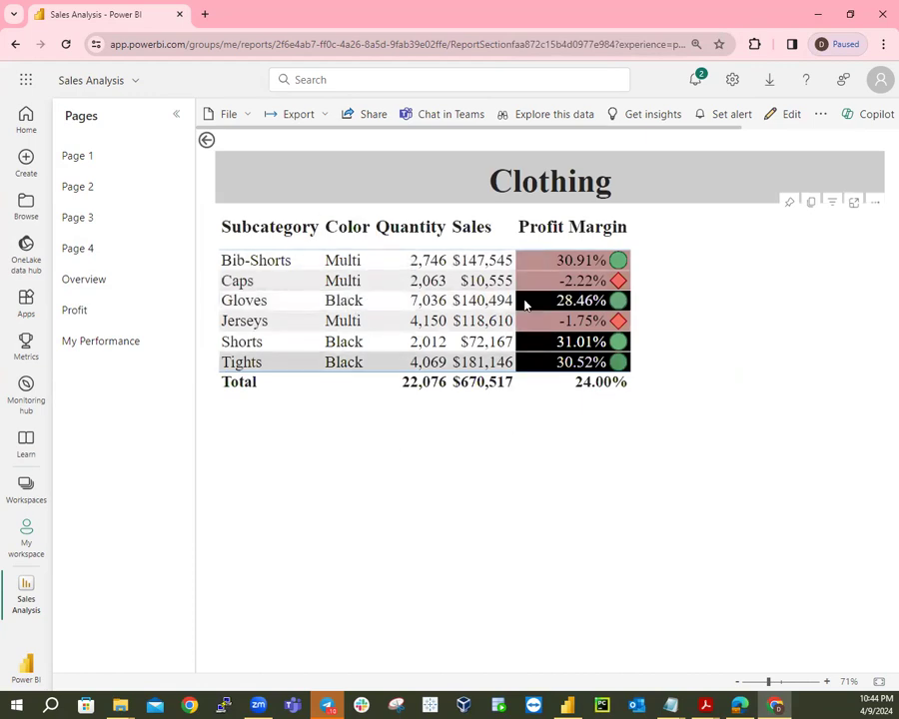
click(204, 145)
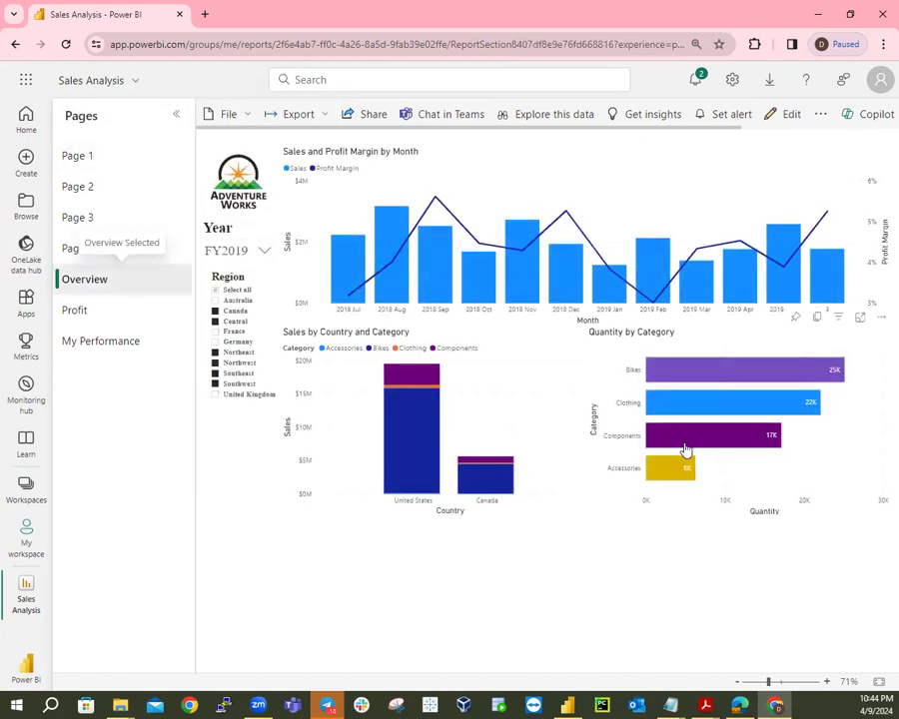
right_click(685, 451)
mouse_move(712, 566)
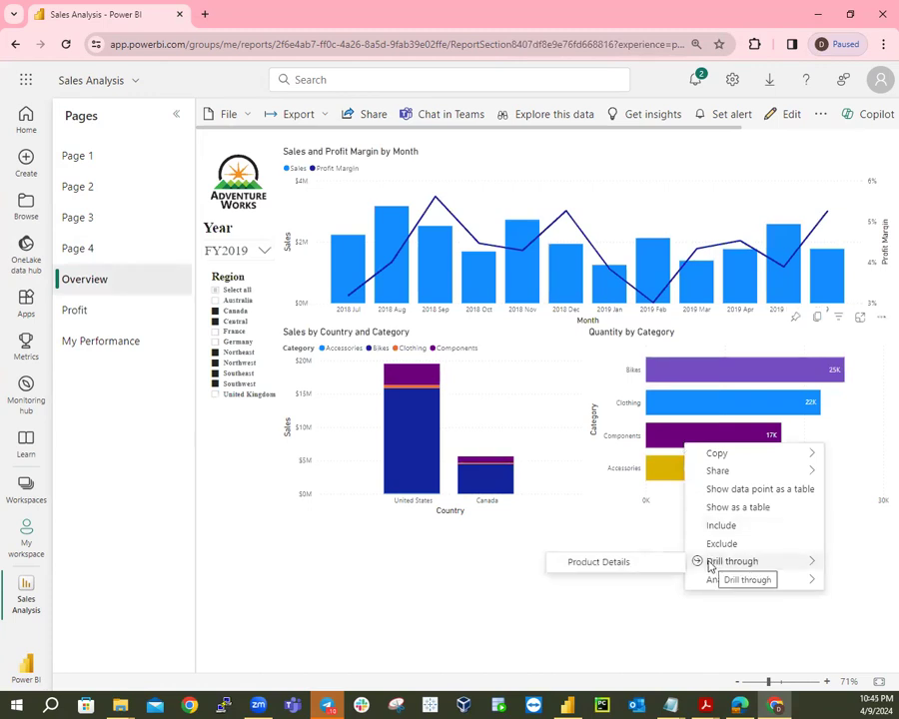
click(628, 563)
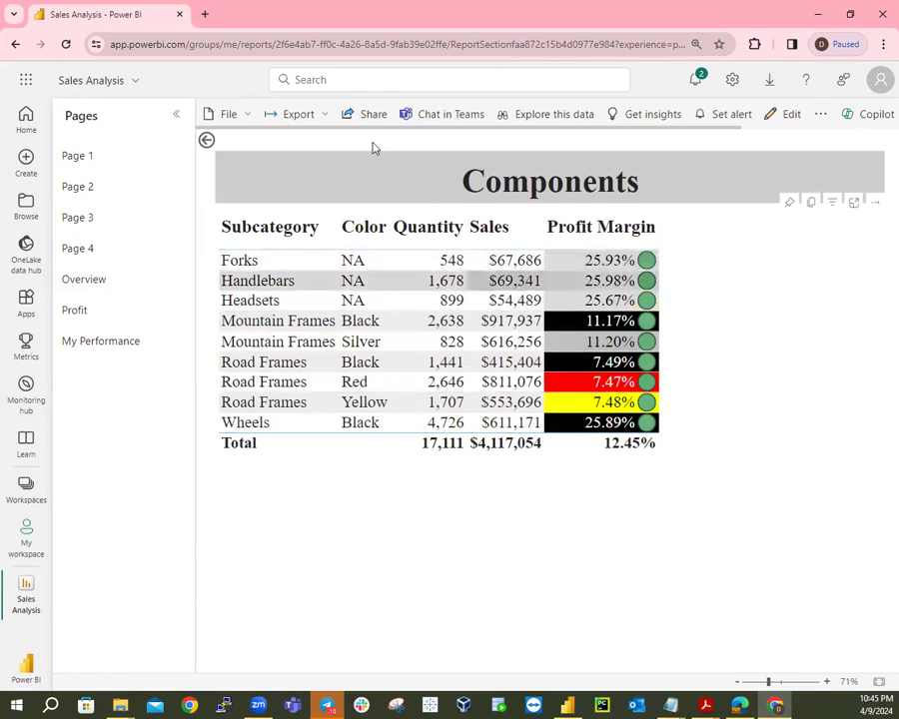
click(206, 142)
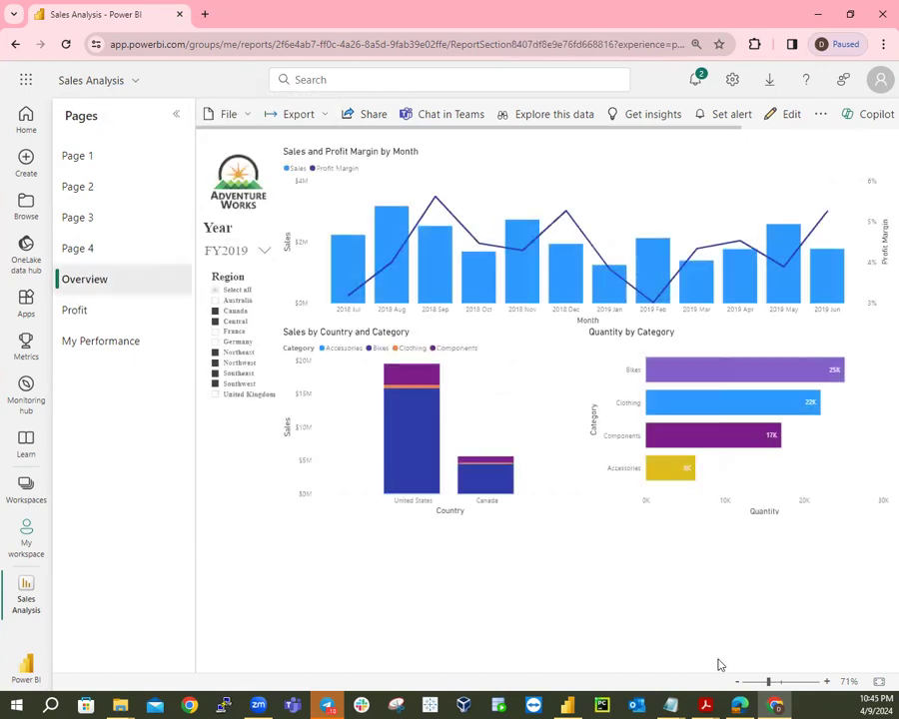
right_click(656, 472)
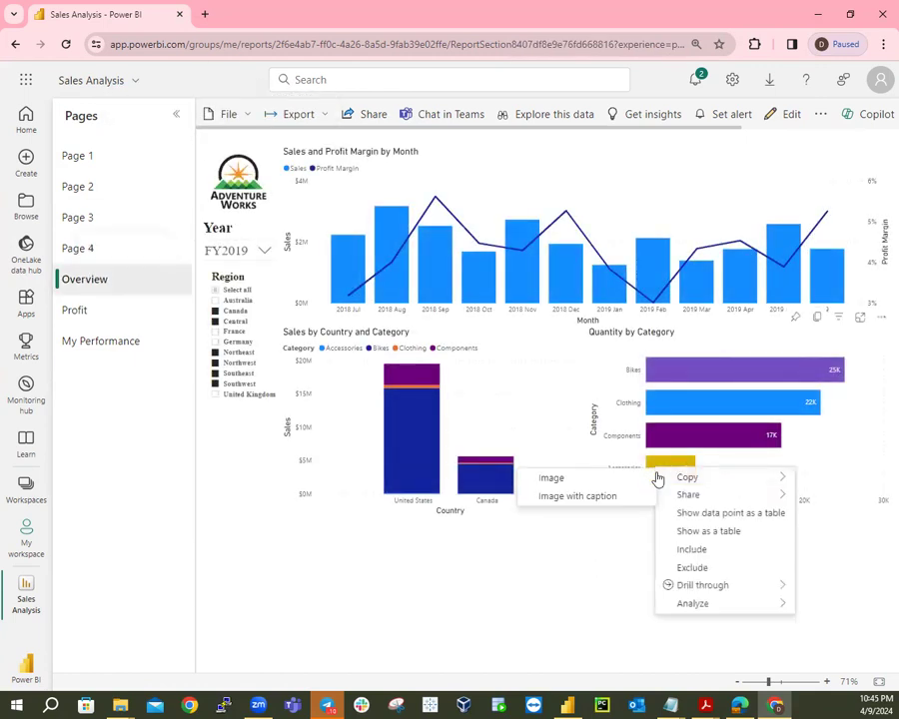
mouse_move(701, 591)
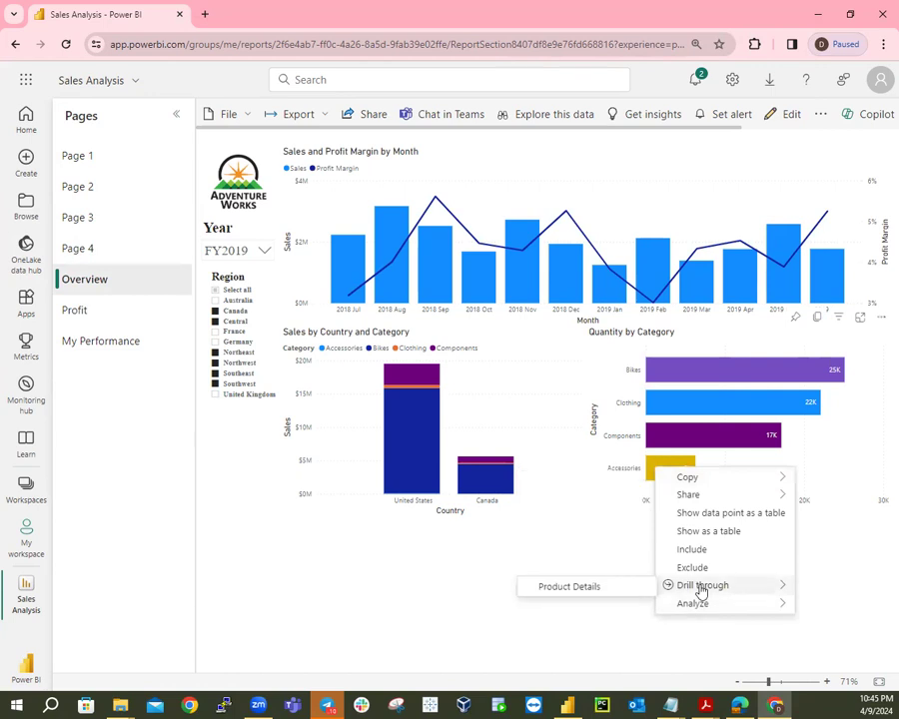
click(611, 588)
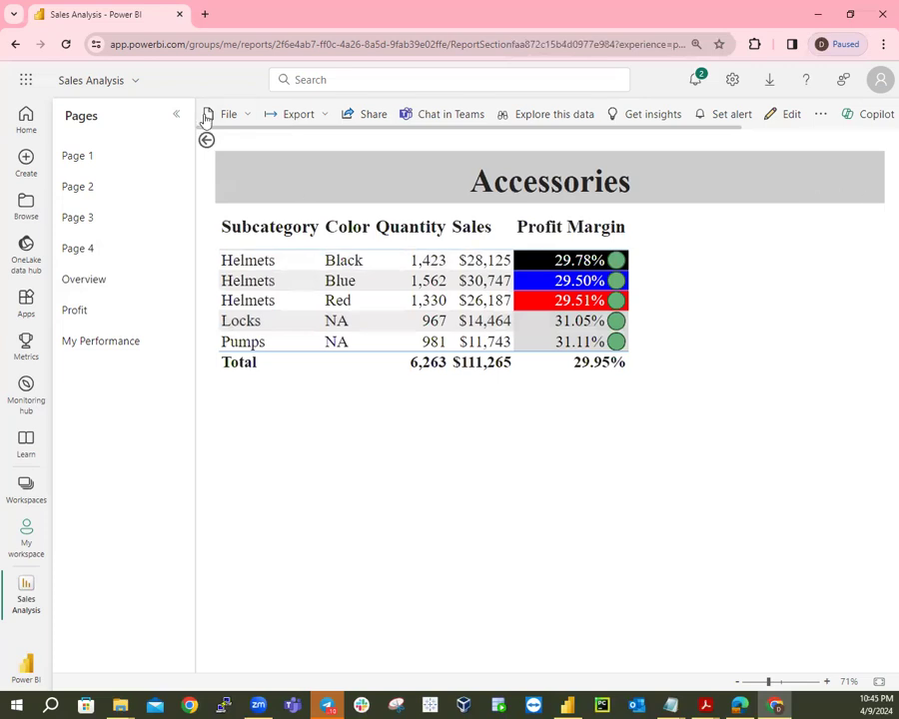
click(207, 141)
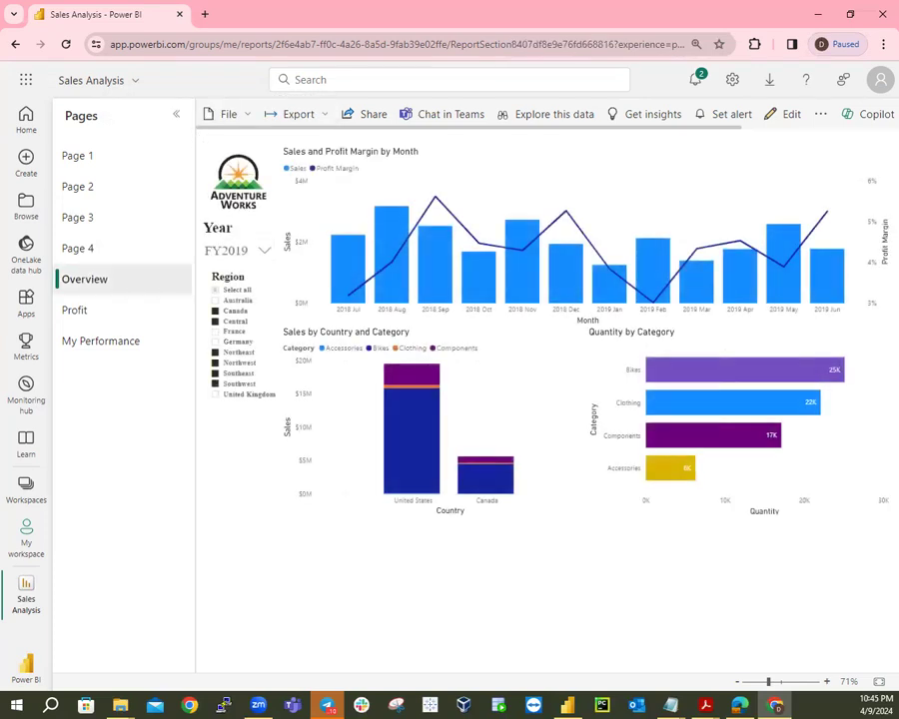
Step through Pages 1 to 4 to reach the Sales YTD matrix, then bring Power BI Desktop forward.
click(78, 158)
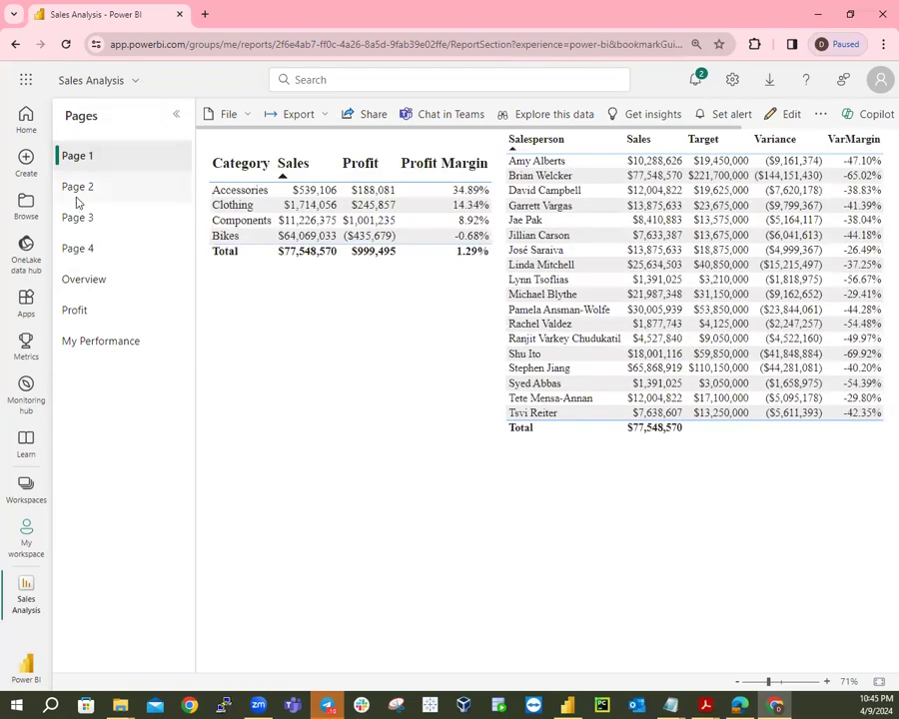
click(77, 192)
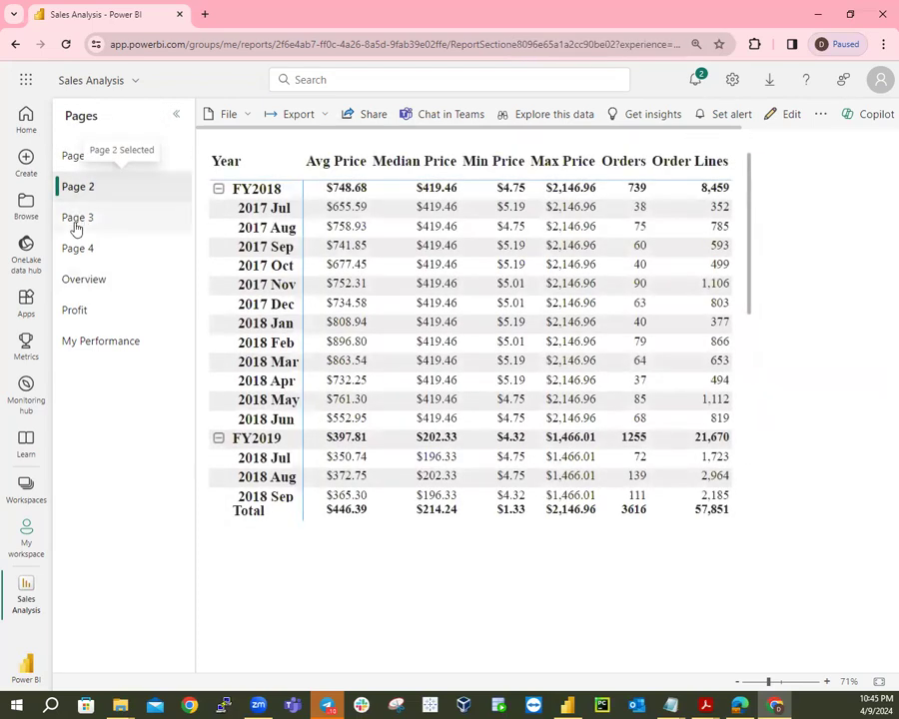
click(75, 218)
click(76, 251)
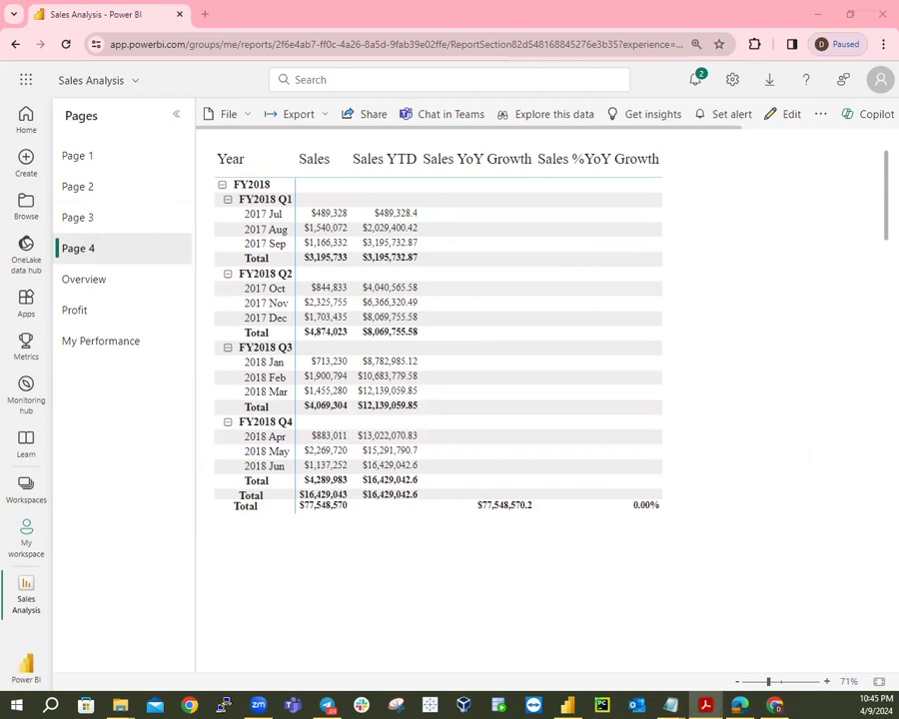
key(alt+Tab)
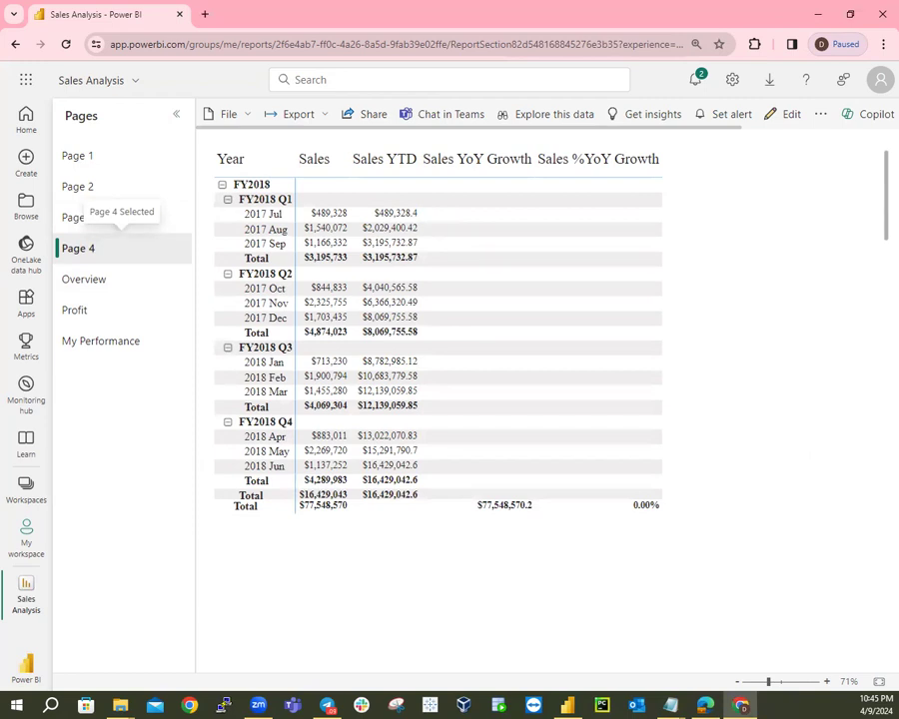
click(567, 705)
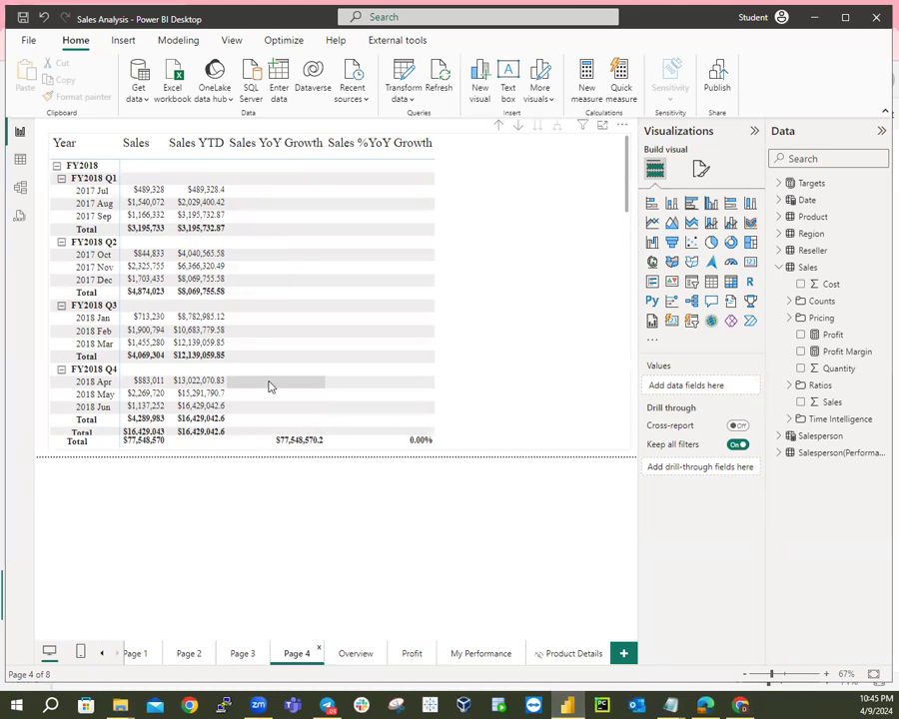
In the Desktop report, view Page 3 and then Page 2 with the price statistics matrix.
click(242, 654)
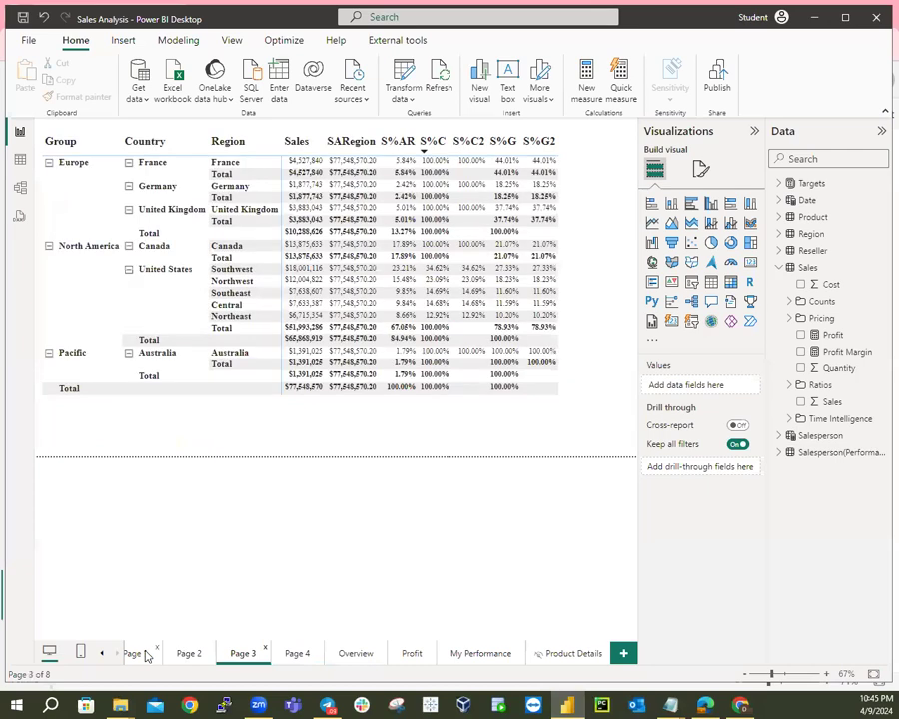
click(187, 655)
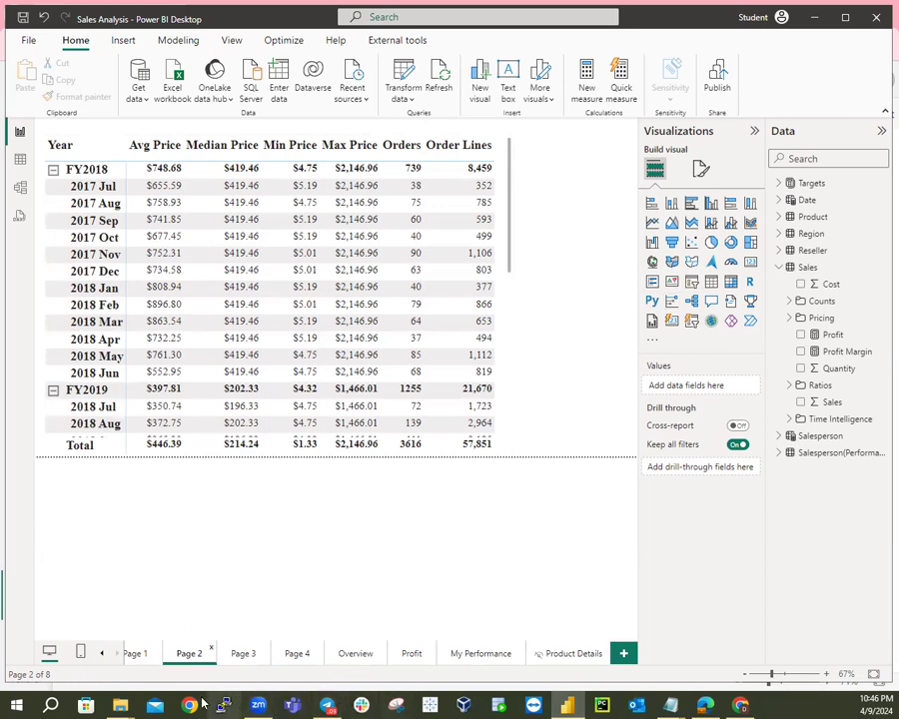
Open the Module 9-Lab09-Create a Power BI Dashboard.pdf from the Lab-Note folder.
mouse_move(128, 703)
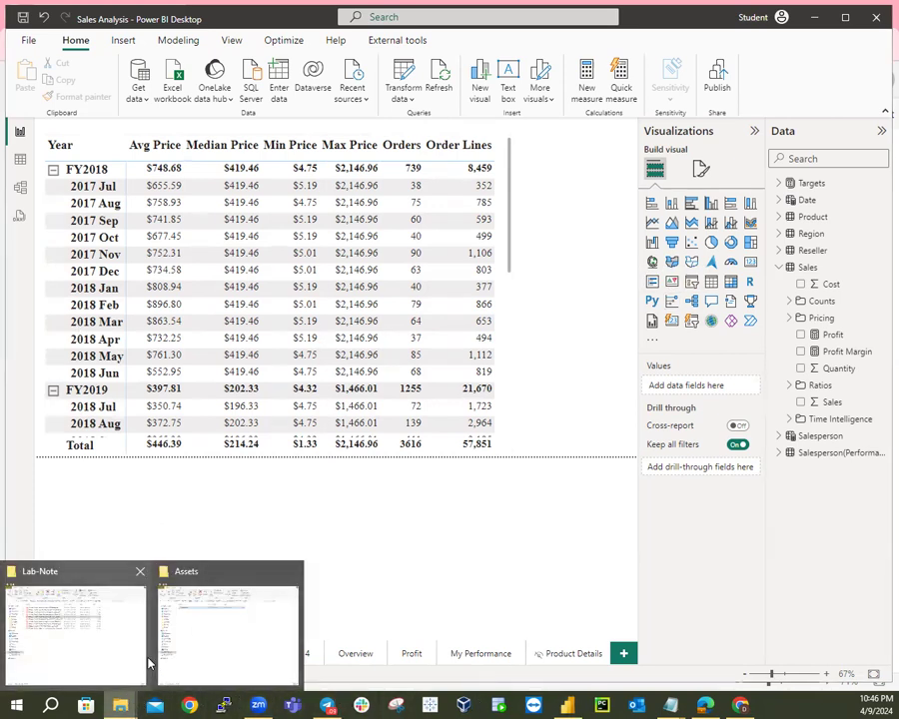
click(140, 650)
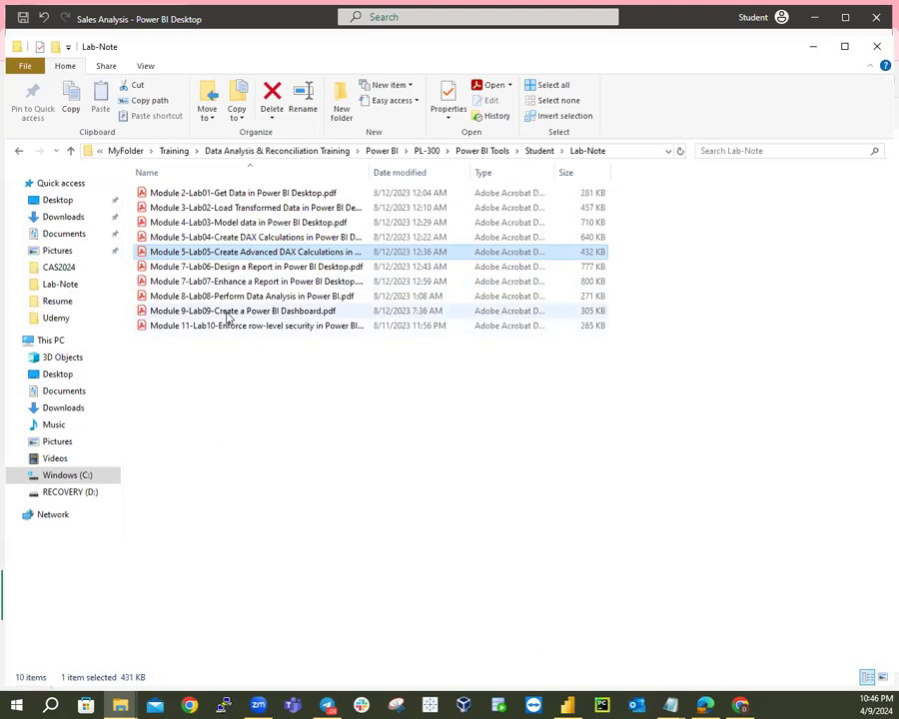
click(228, 314)
double_click(228, 314)
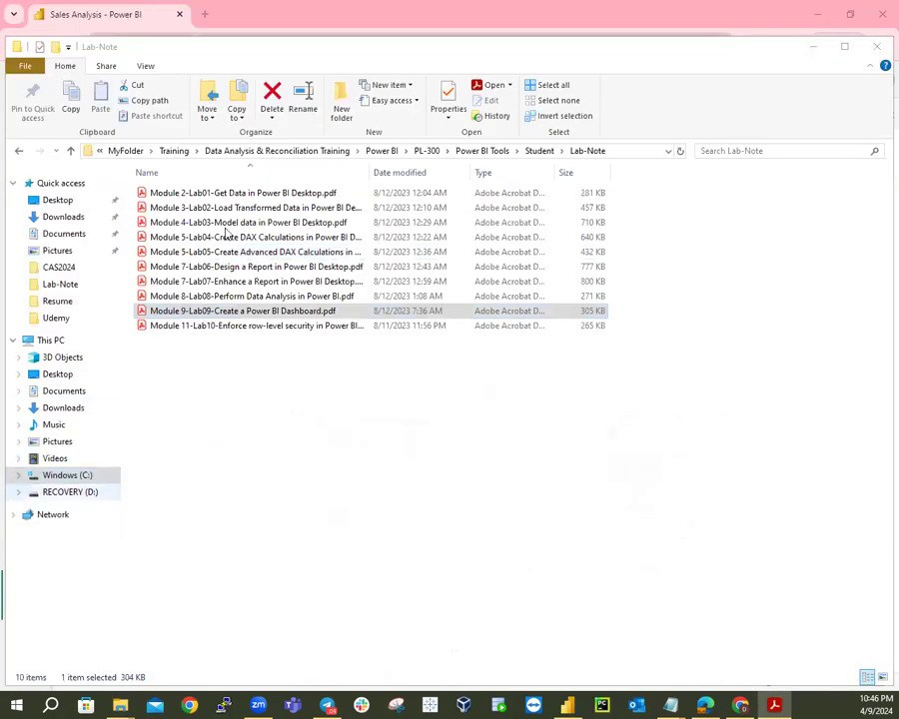
Minimize the Lab-Note folder and bring the online report in Chrome back to the front.
click(829, 14)
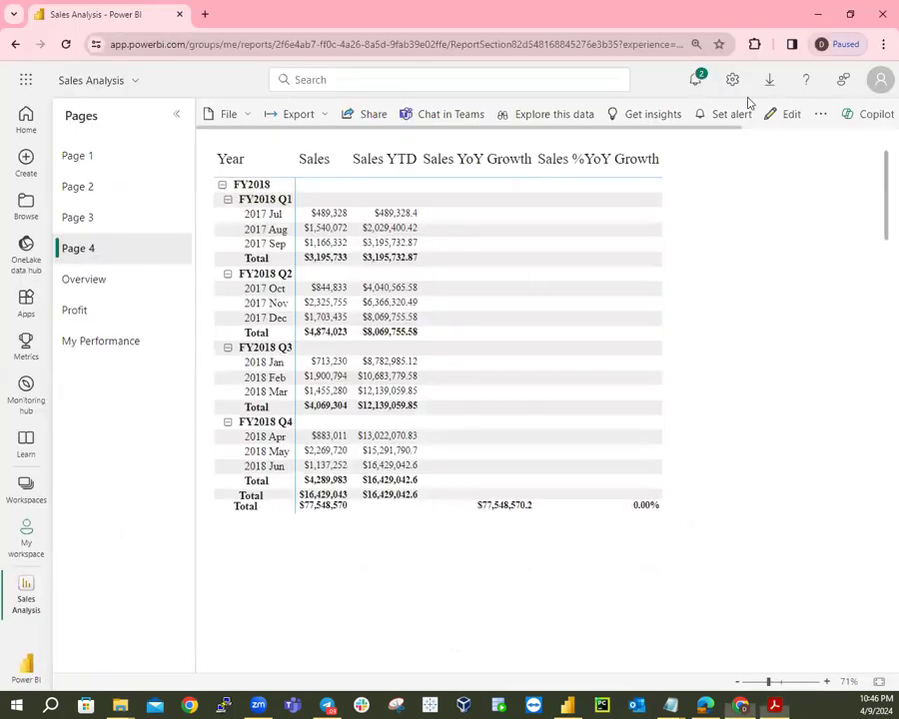
click(810, 48)
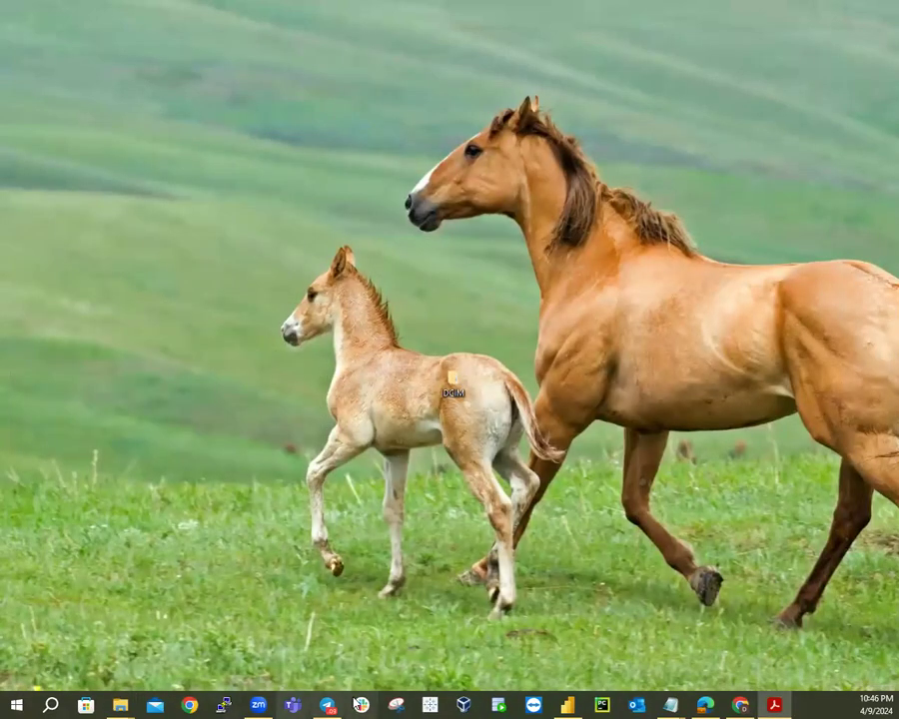
click(572, 705)
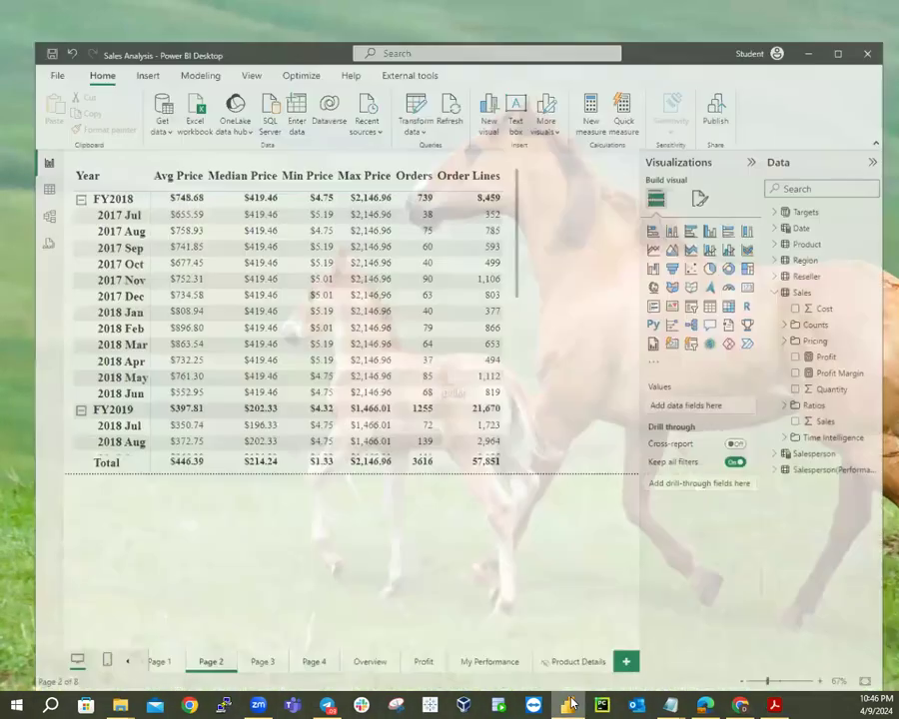
click(735, 705)
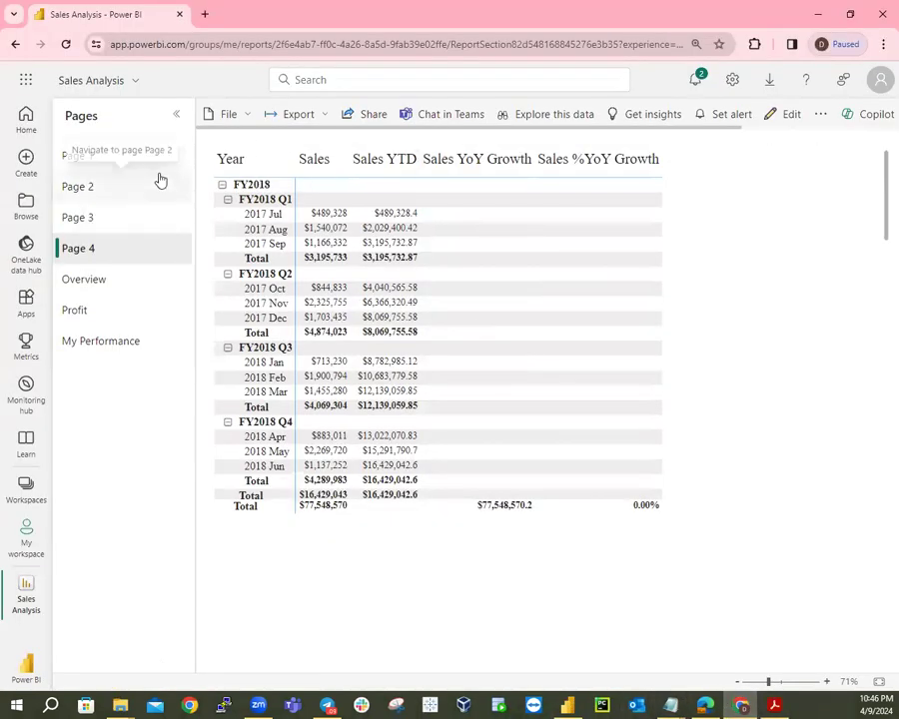
On the Overview page, set the Year slicer to FY2020 and select all regions.
click(63, 285)
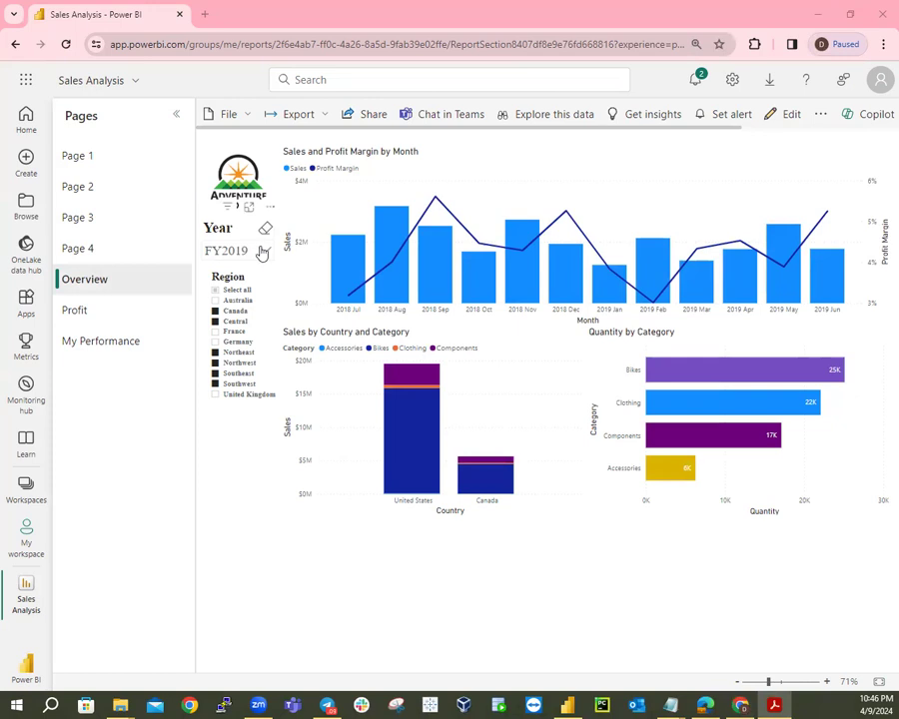
click(262, 252)
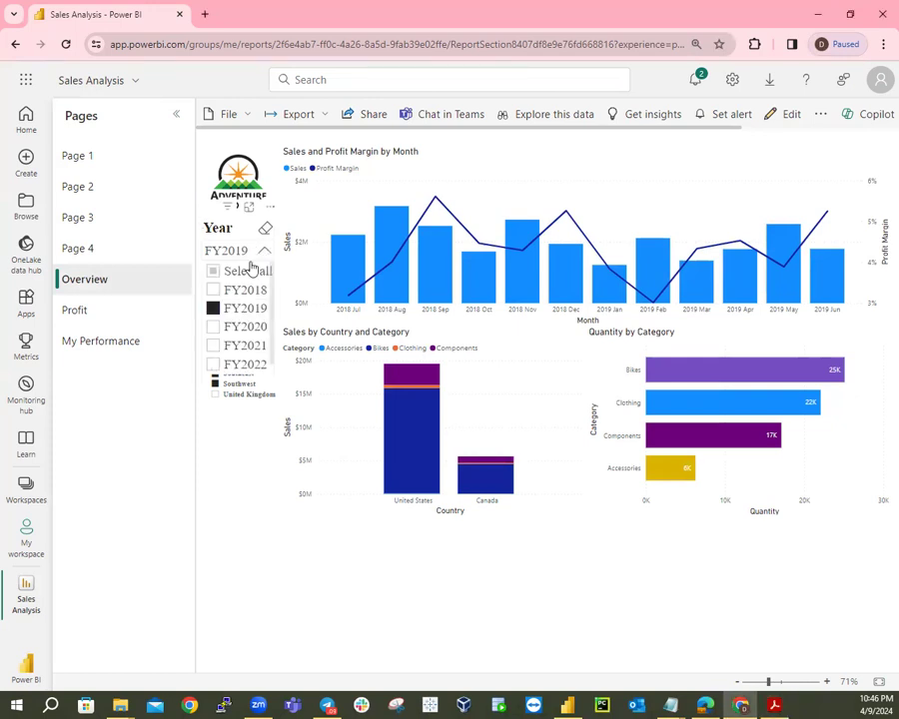
click(226, 326)
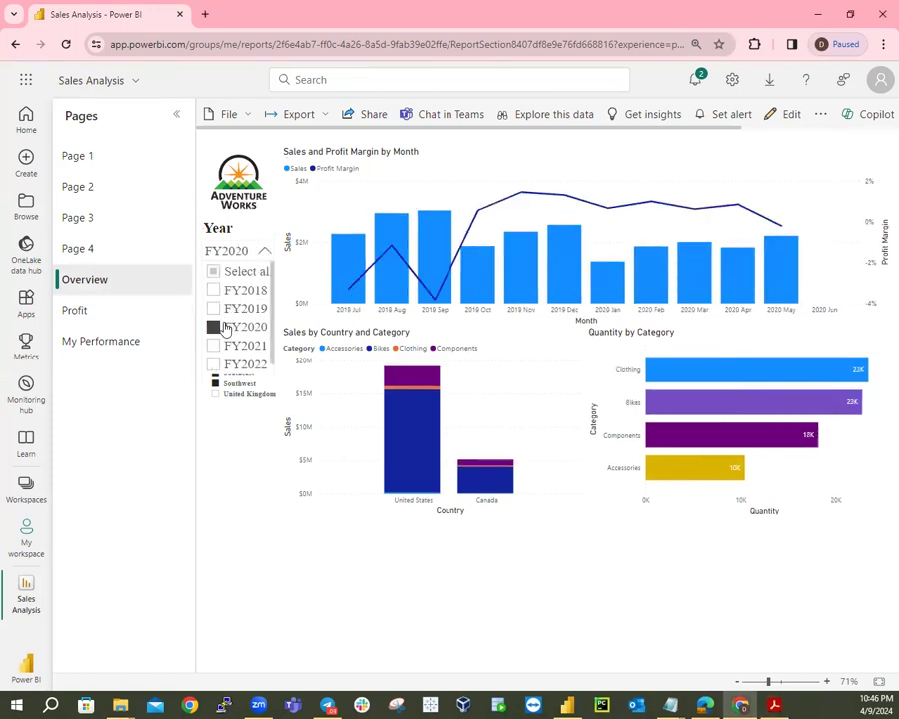
click(236, 253)
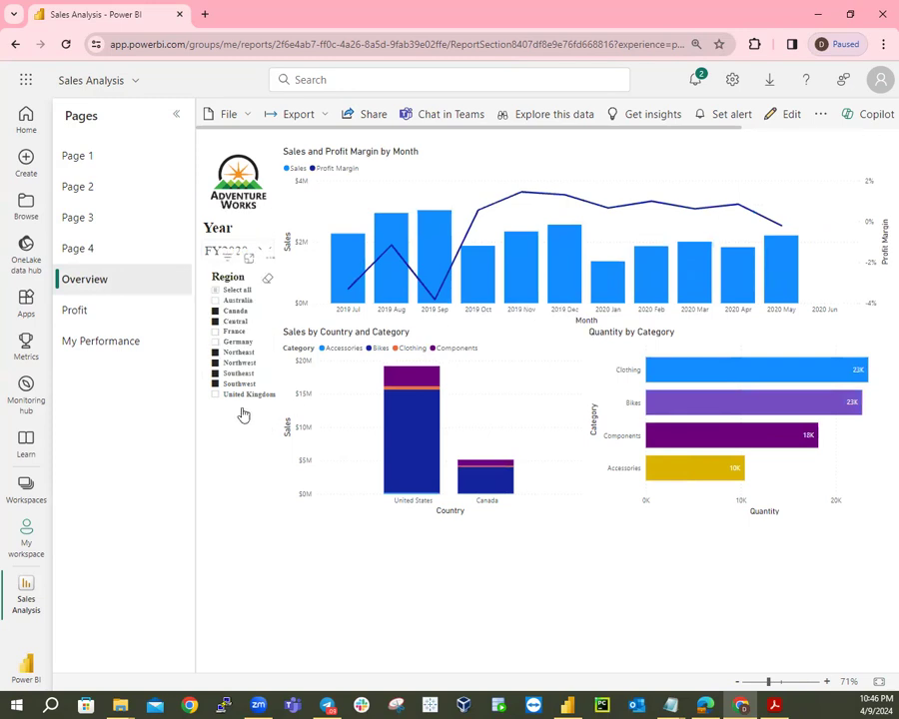
click(215, 291)
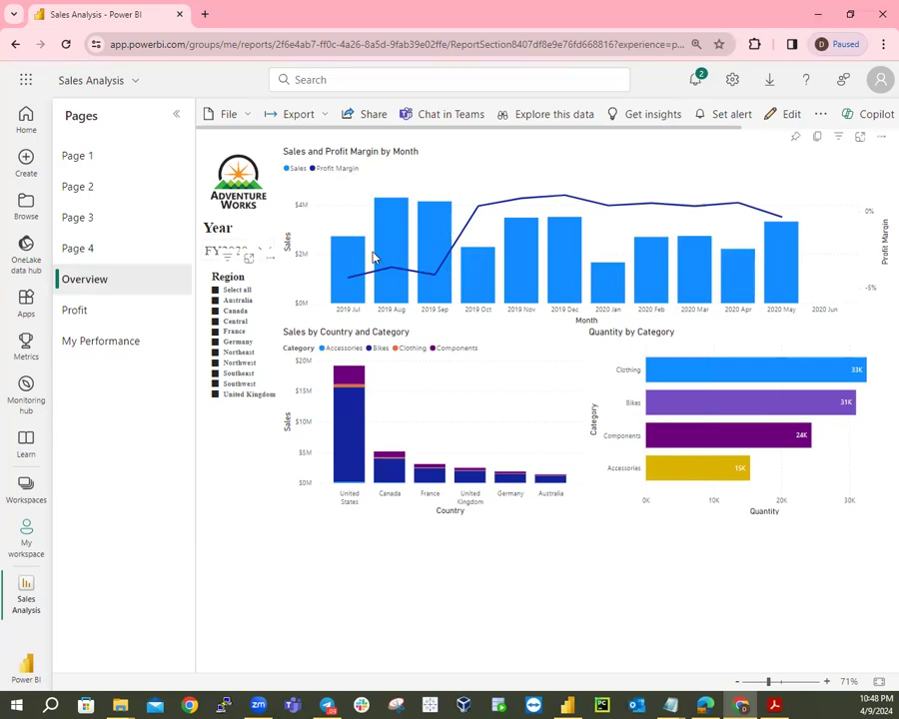
Pin the monthly Sales and Profit Margin chart to a new dashboard called 'Sales Monitoring'.
click(795, 138)
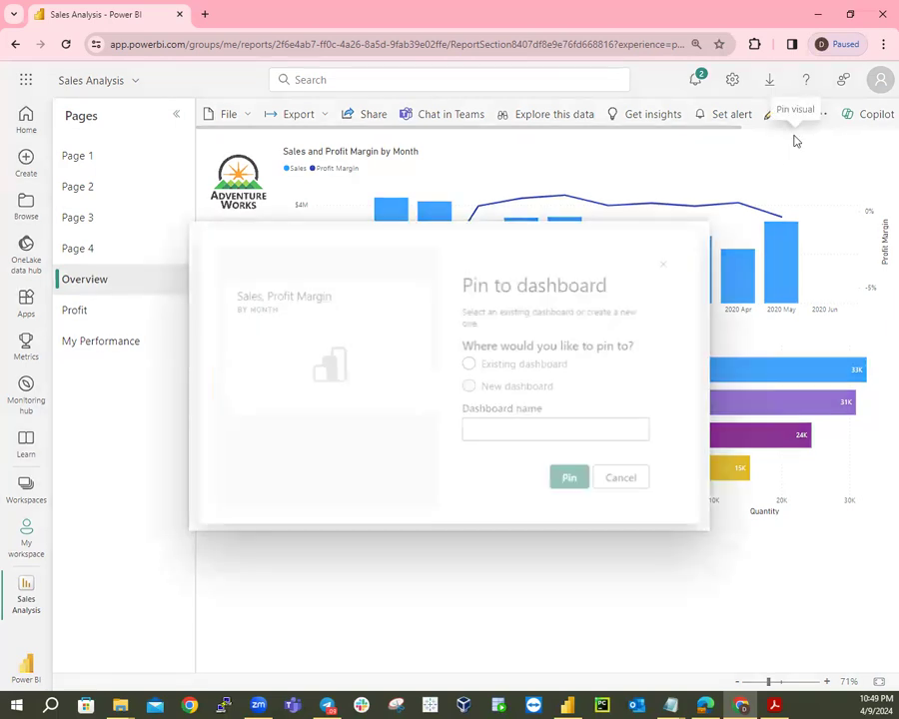
key(Escape)
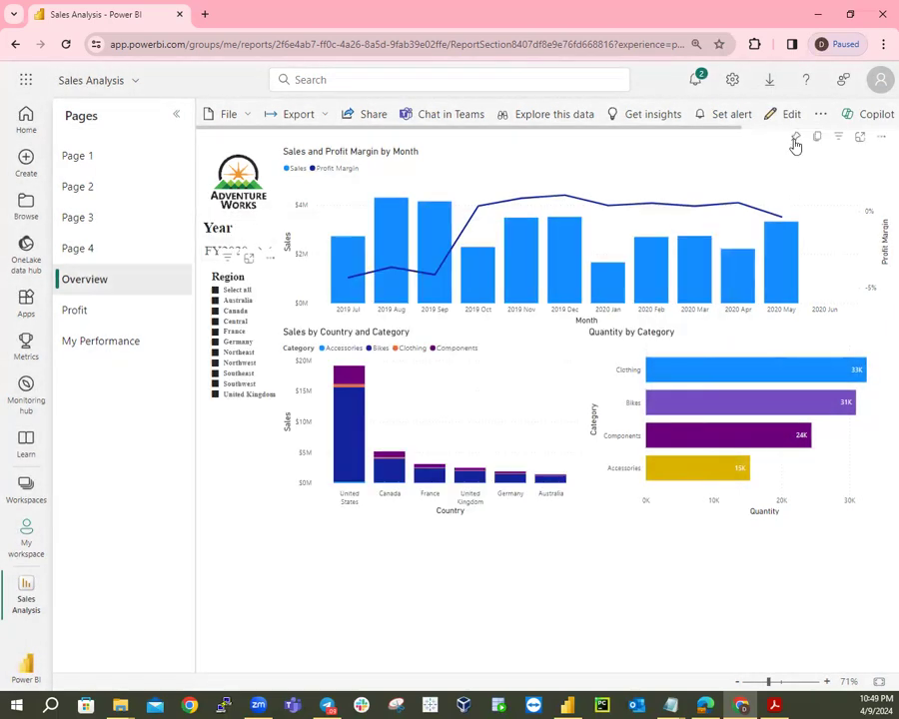
click(796, 138)
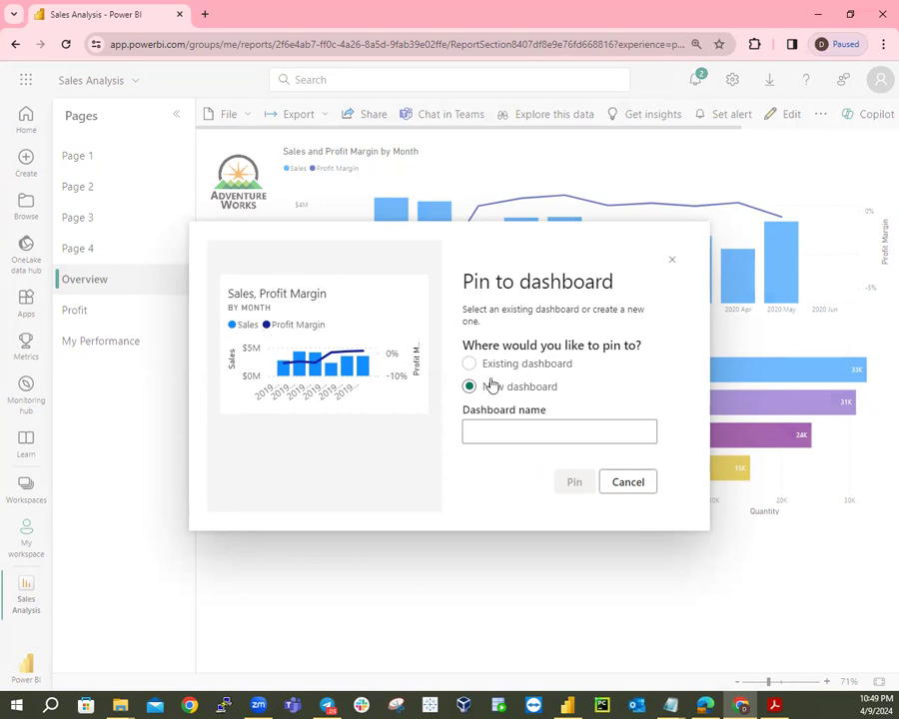
click(502, 435)
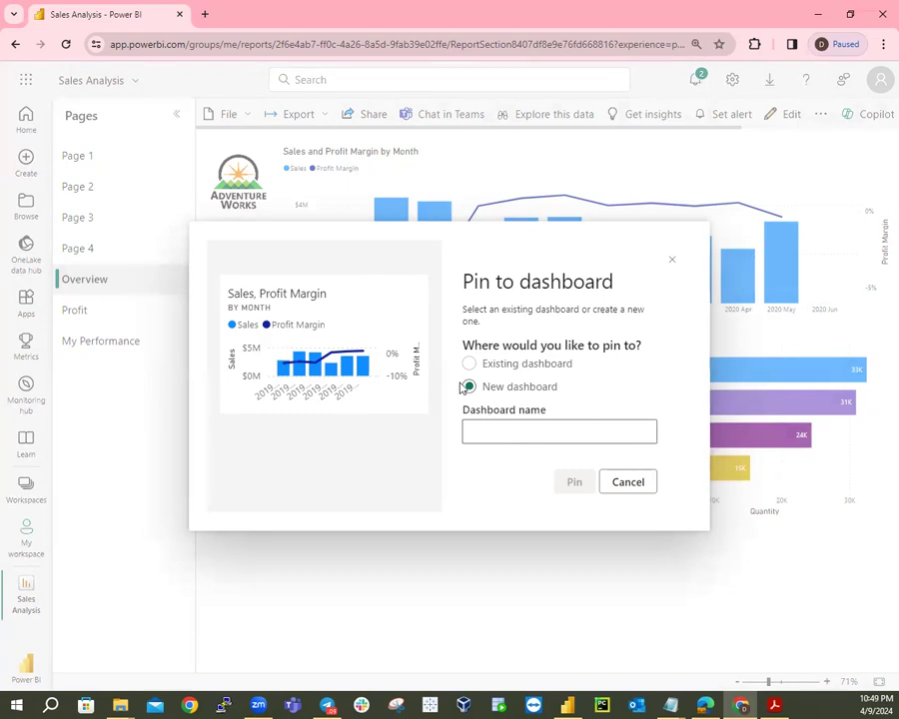
text(Sales Monitoring)
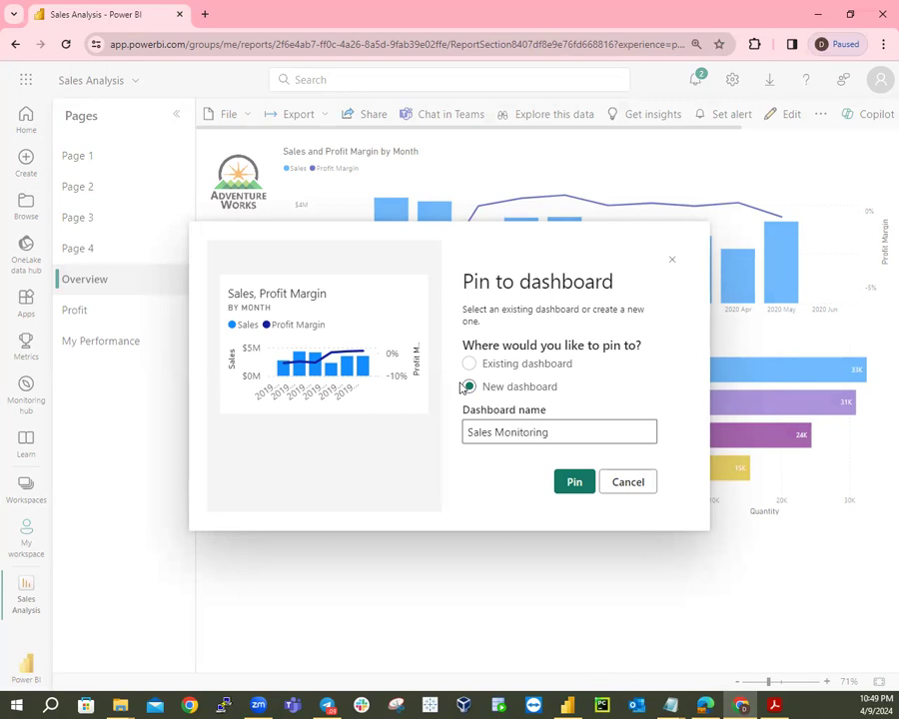
click(576, 486)
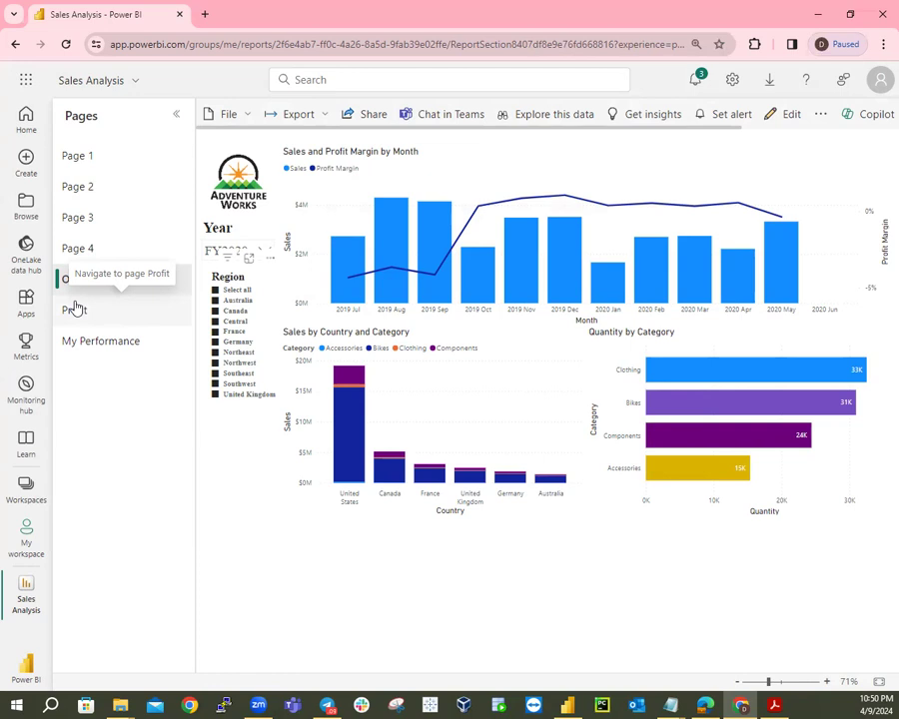
click(93, 165)
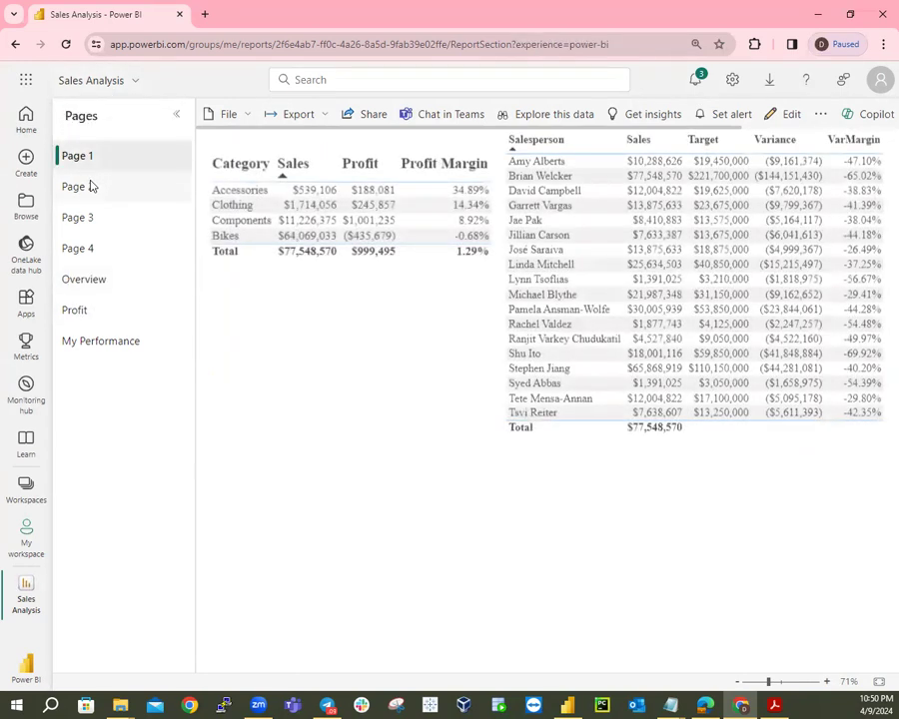
click(88, 187)
click(86, 217)
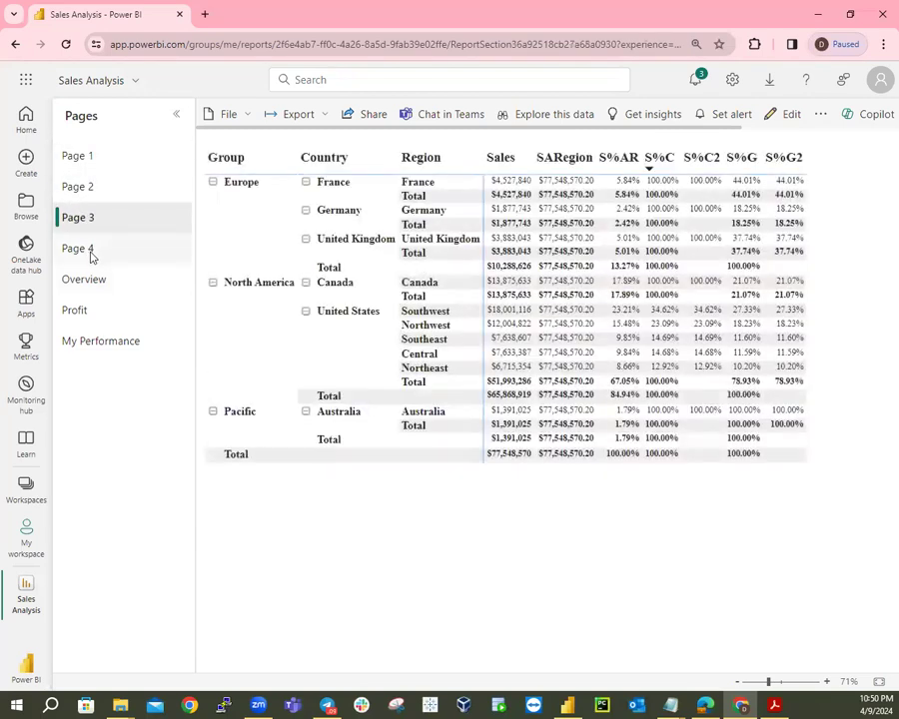
click(88, 252)
click(86, 282)
click(78, 310)
click(84, 341)
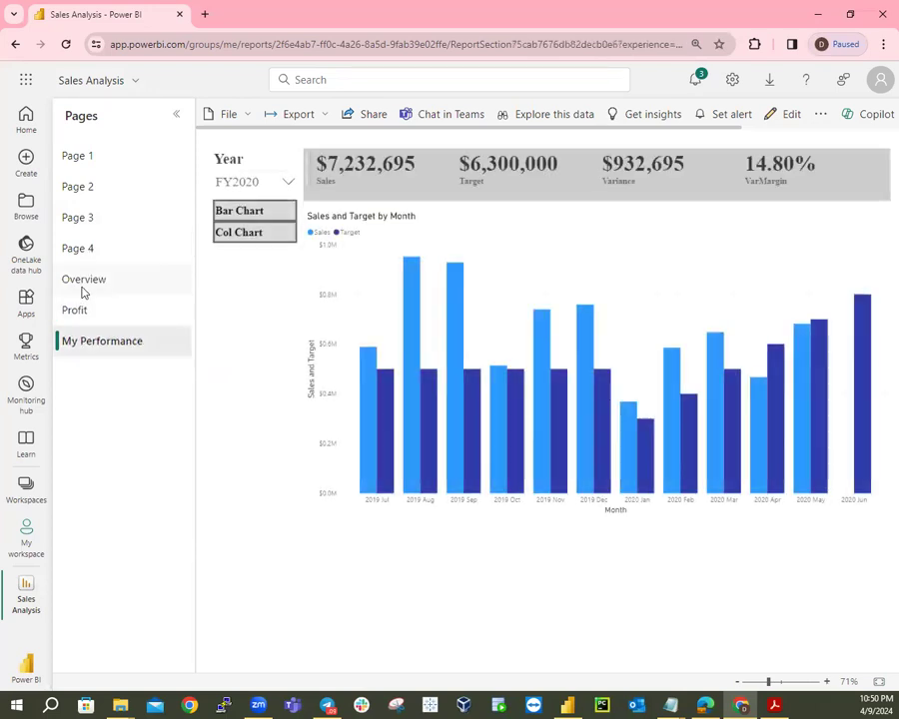
click(84, 281)
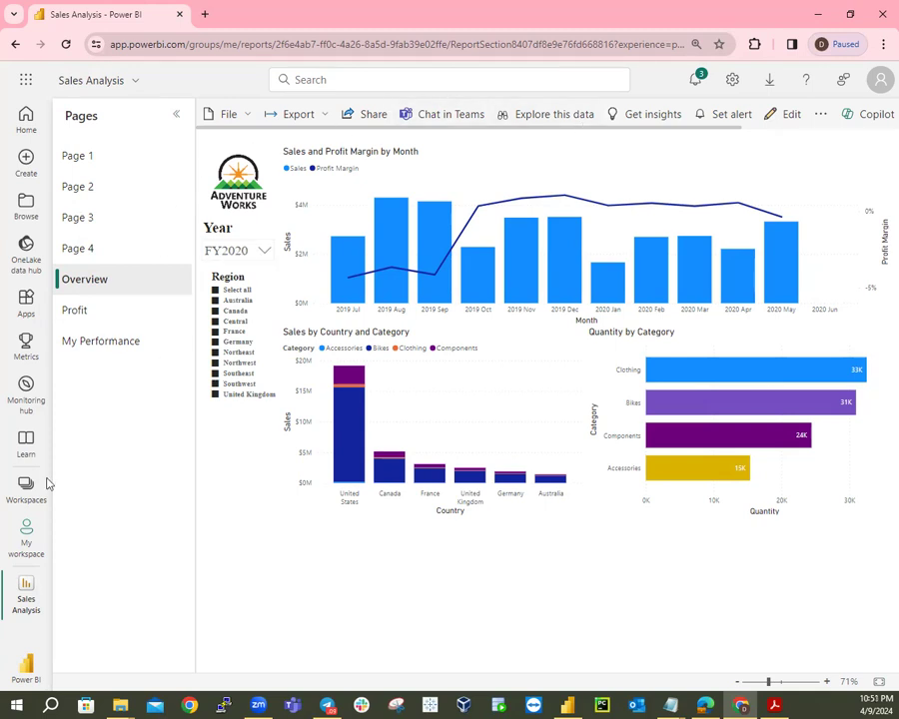
Open Sales Monitoring from My workspace and drag its Sales, Profit Margin tile larger.
click(34, 552)
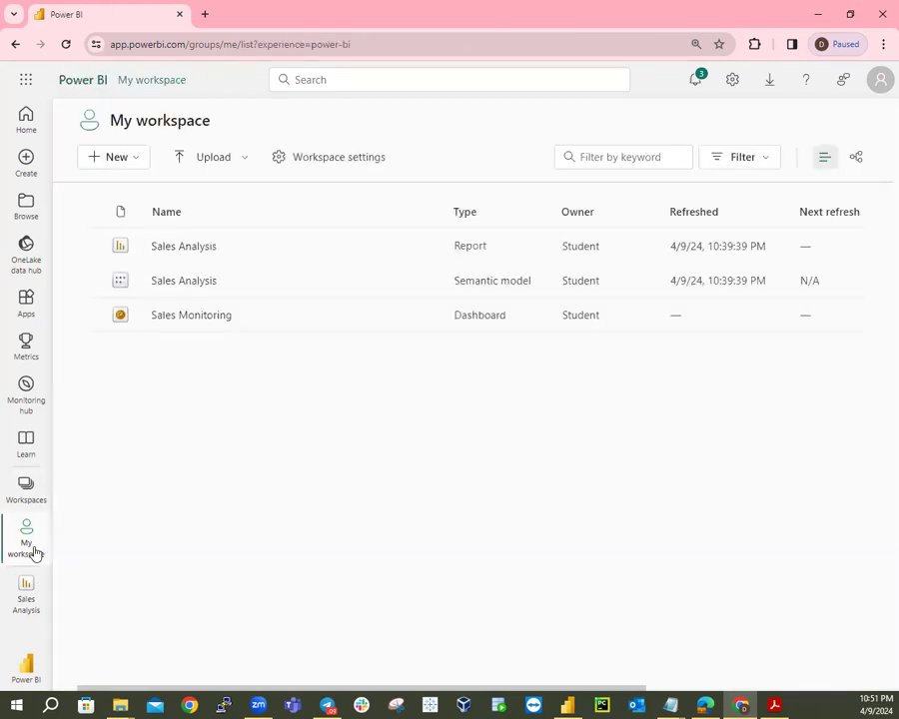
click(188, 318)
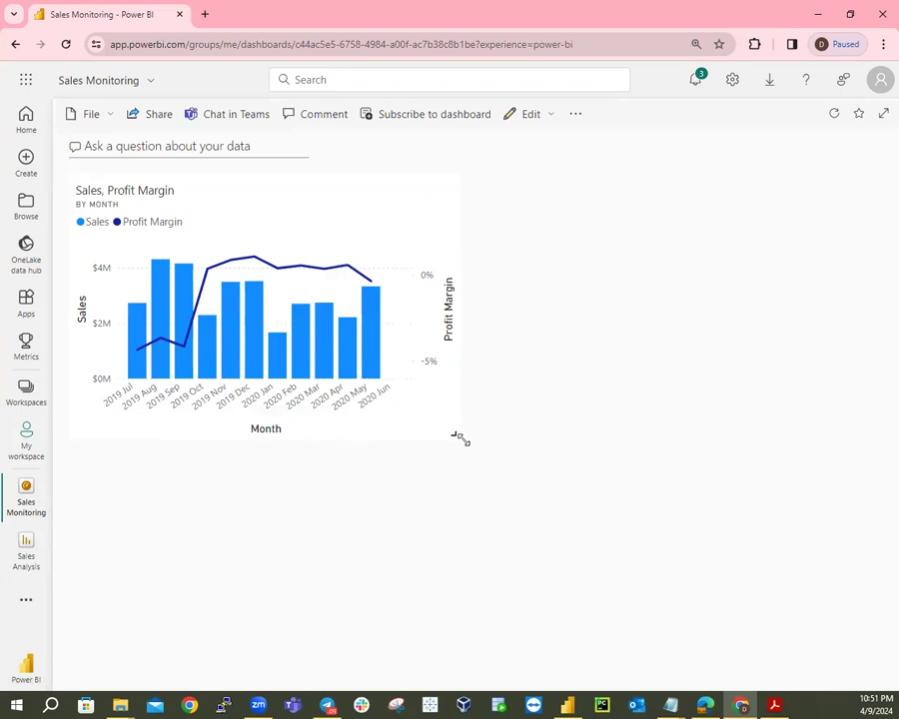
drag(458, 434, 525, 565)
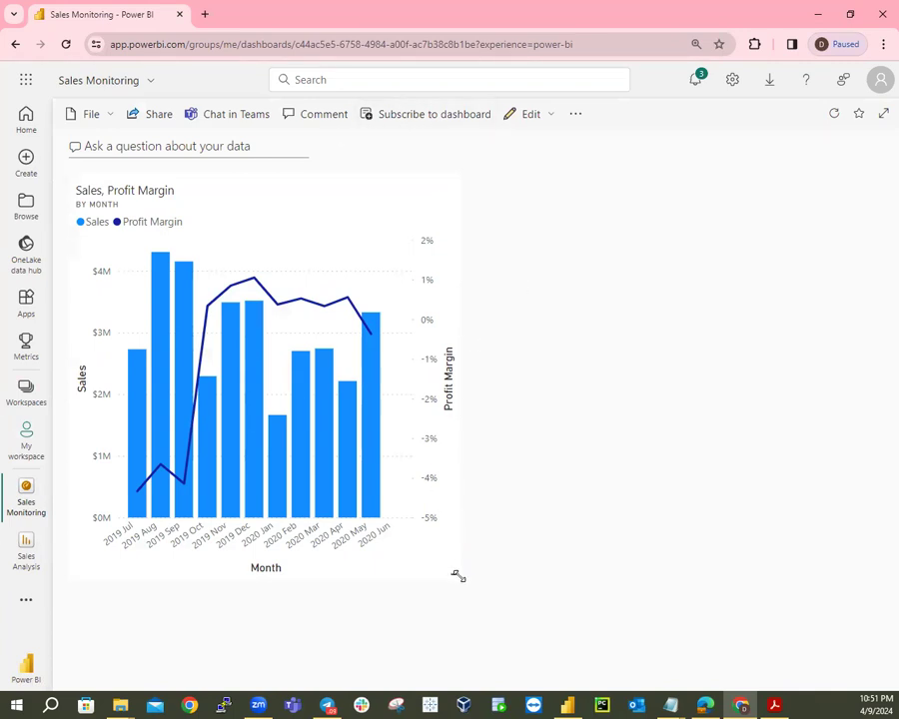
drag(448, 573, 462, 548)
click(157, 147)
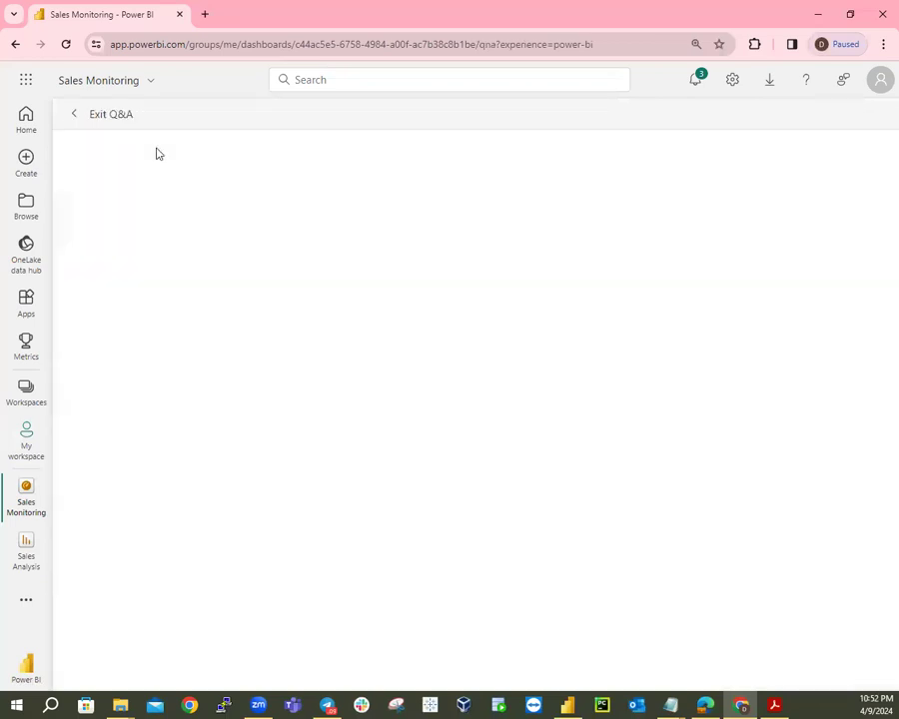
click(72, 116)
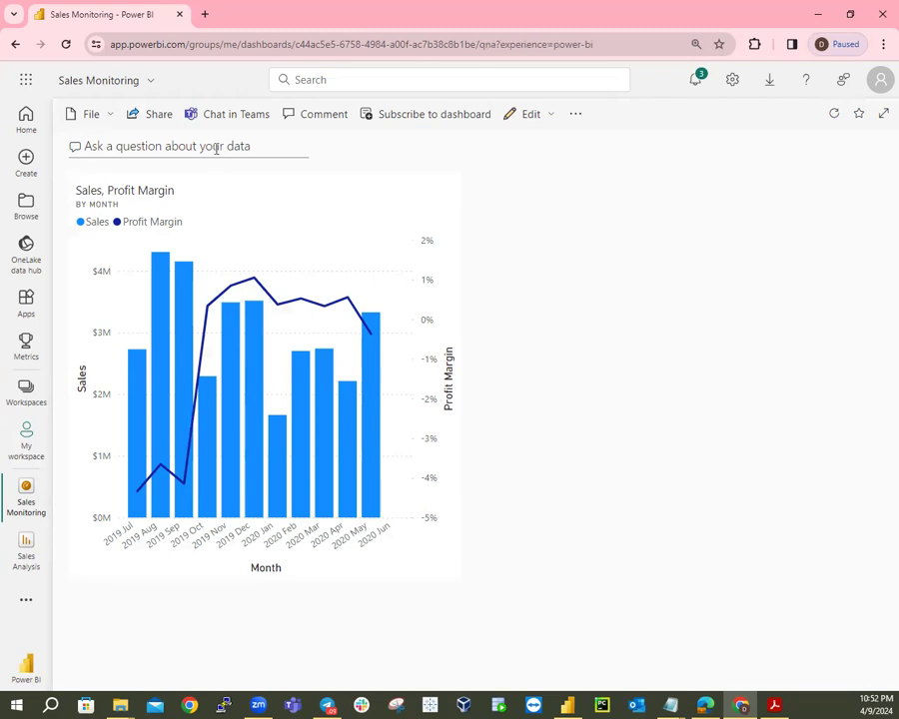
click(218, 149)
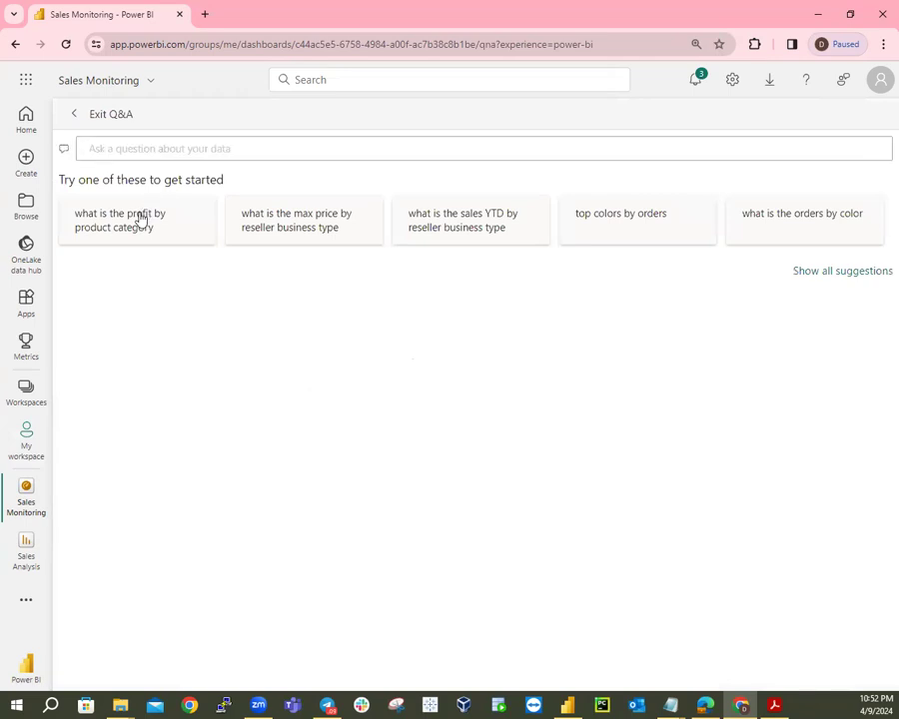
click(141, 219)
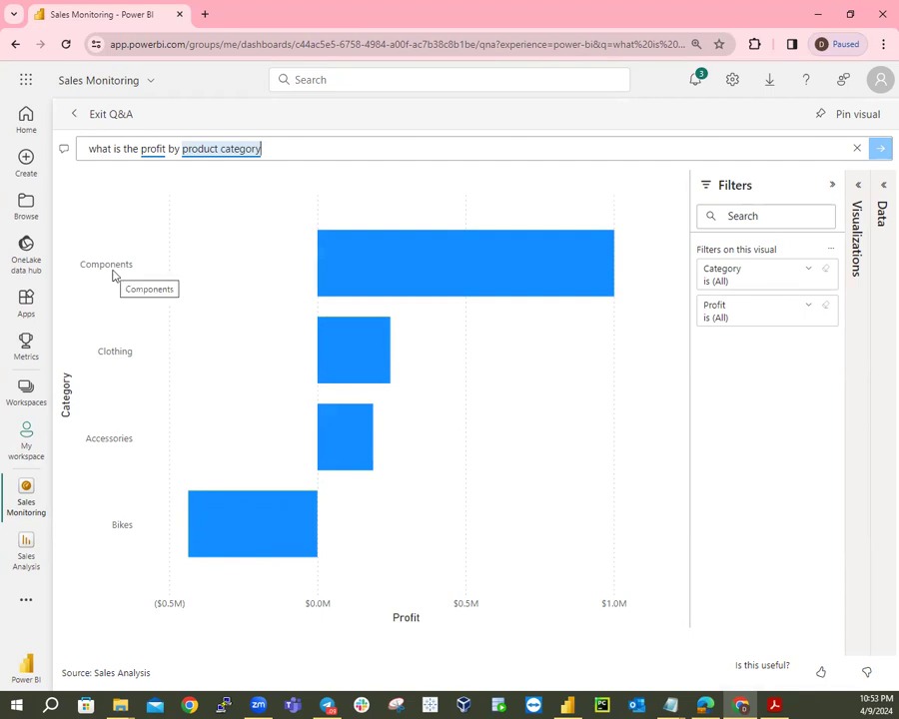
click(72, 114)
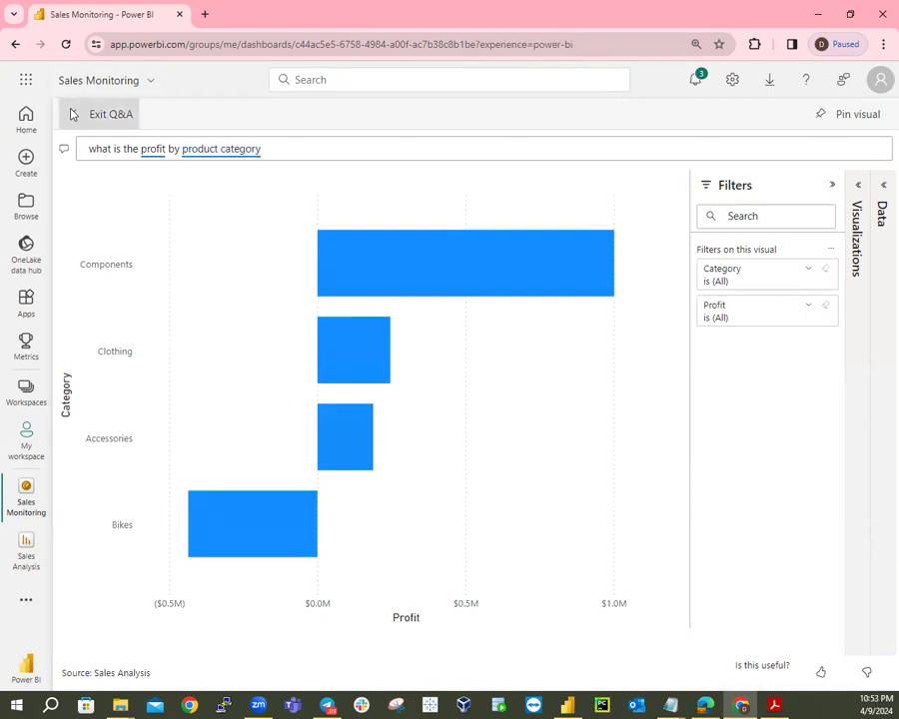
click(83, 147)
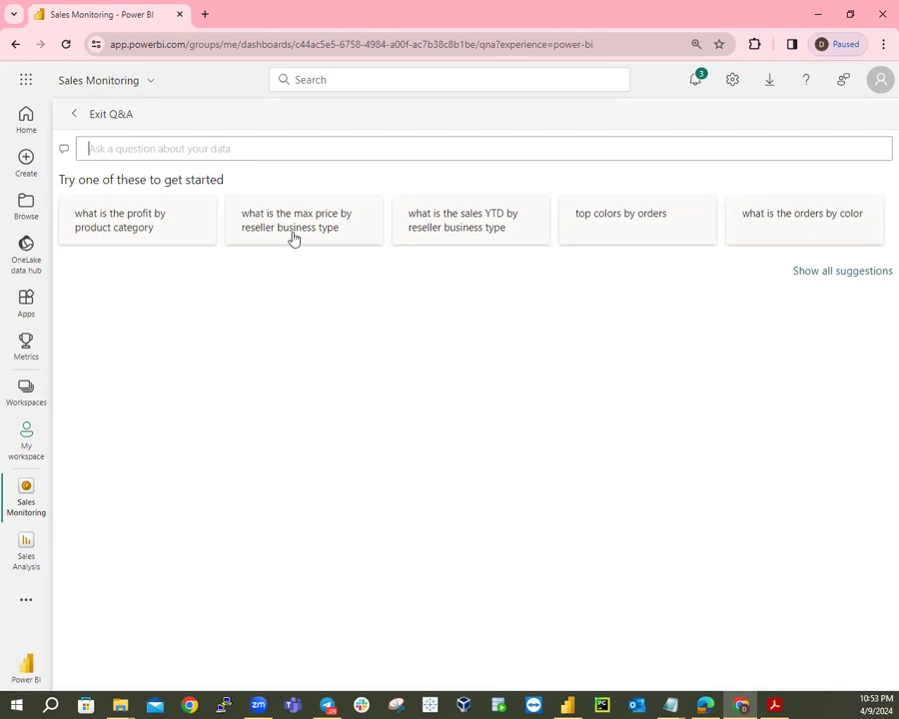
click(293, 238)
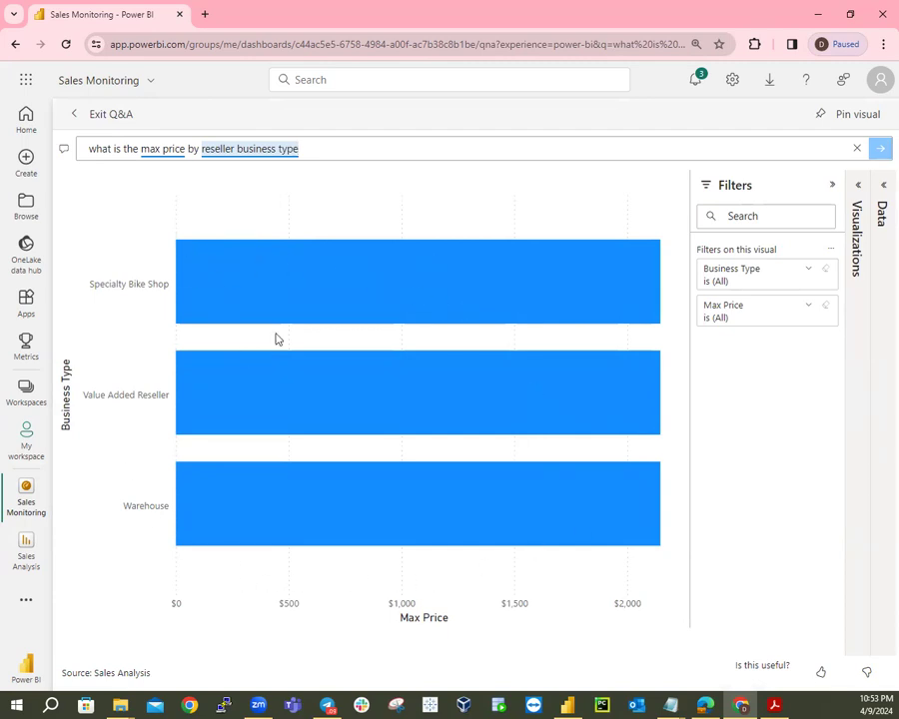
click(72, 116)
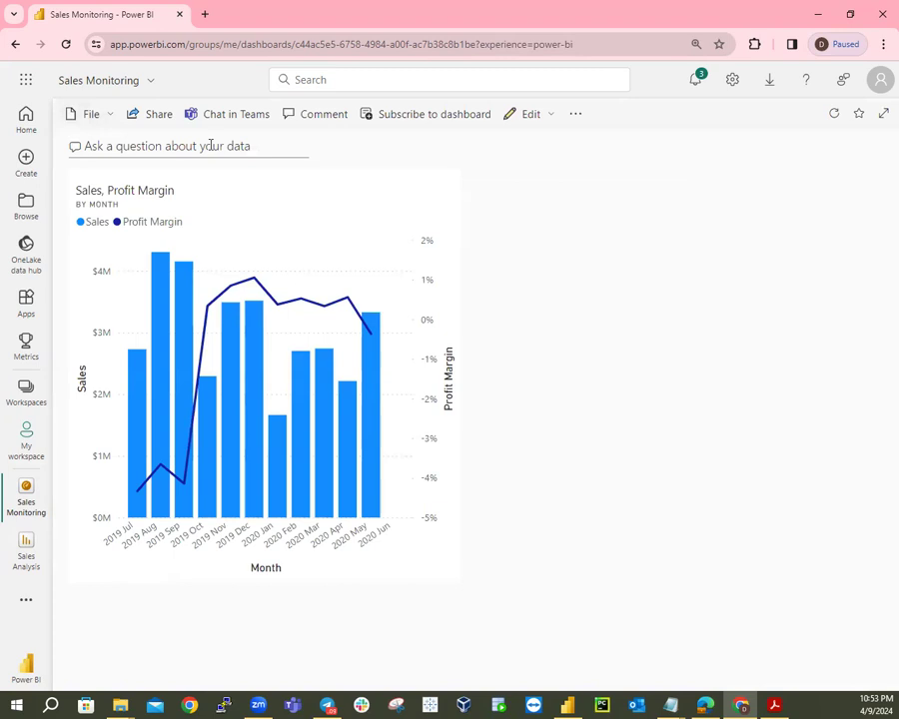
click(152, 146)
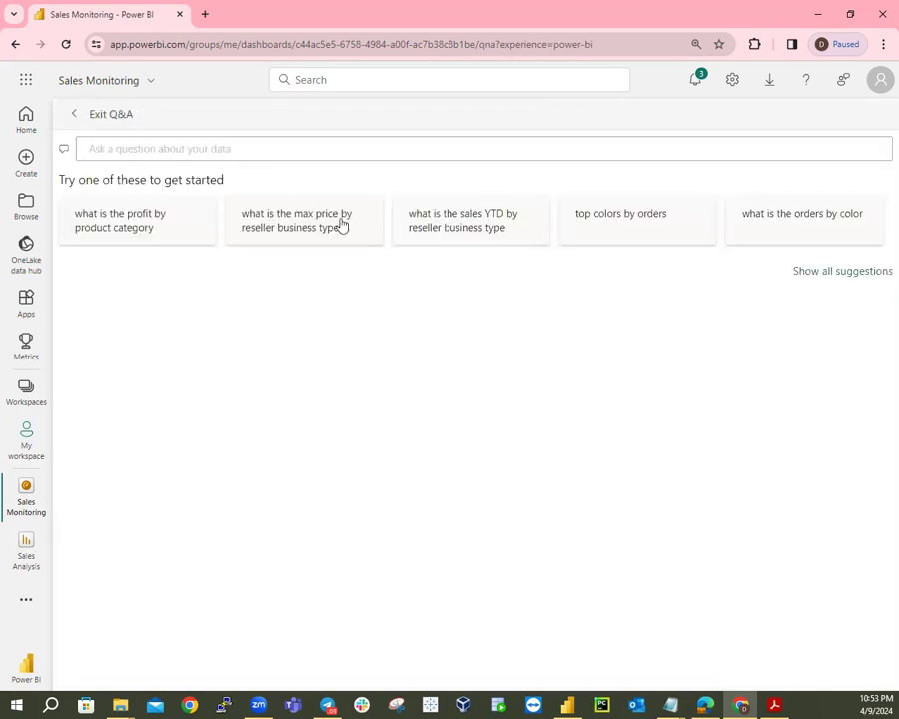
click(462, 225)
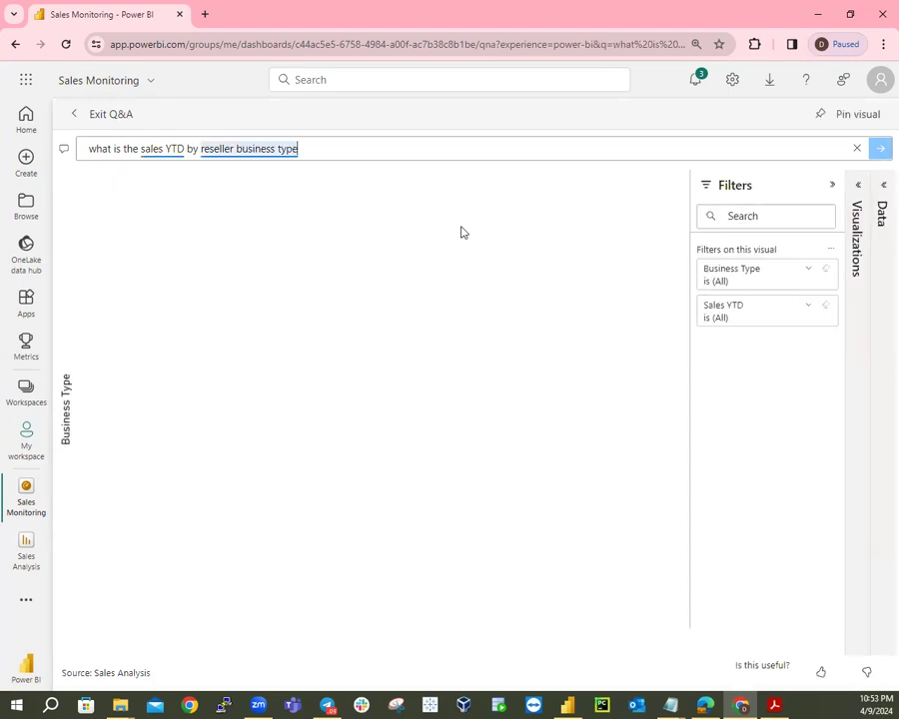
click(87, 116)
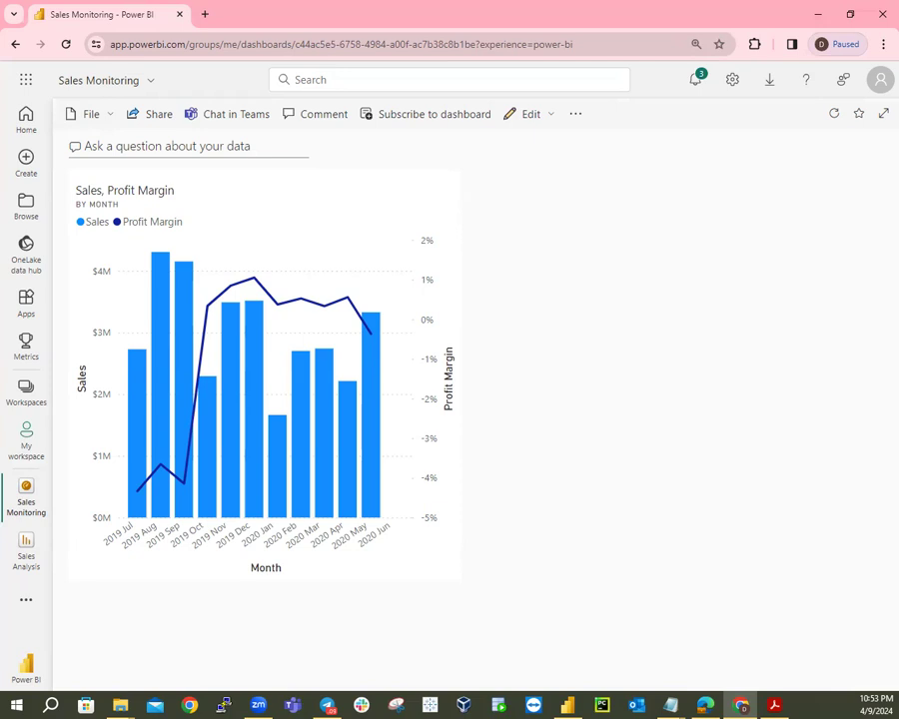
Ask Q&A 'Sales YTD' and get a card answer showing (Blank).
click(276, 148)
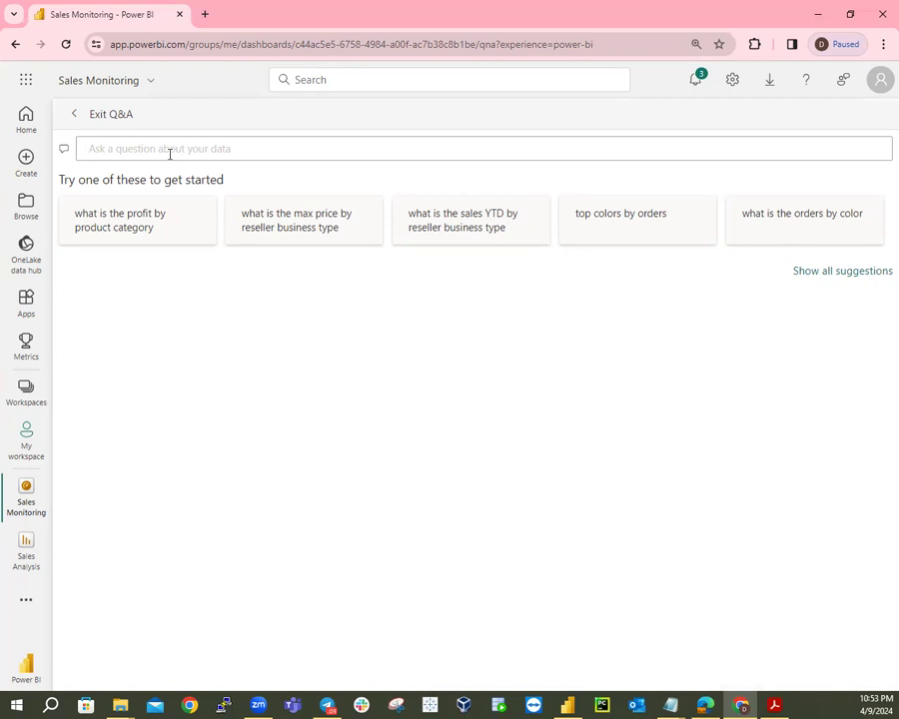
text(Sales)
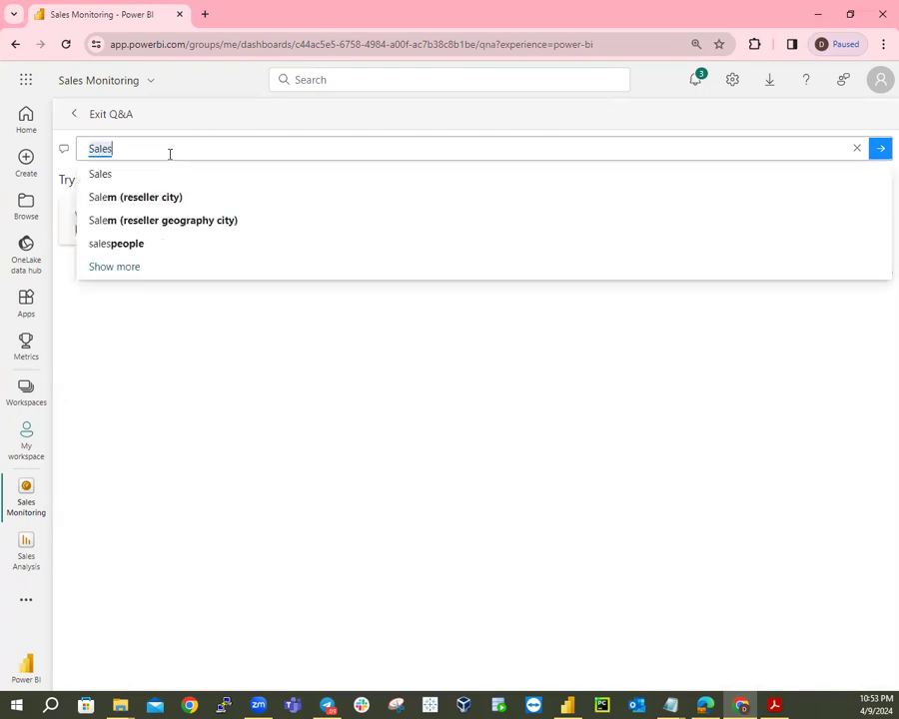
text( Y)
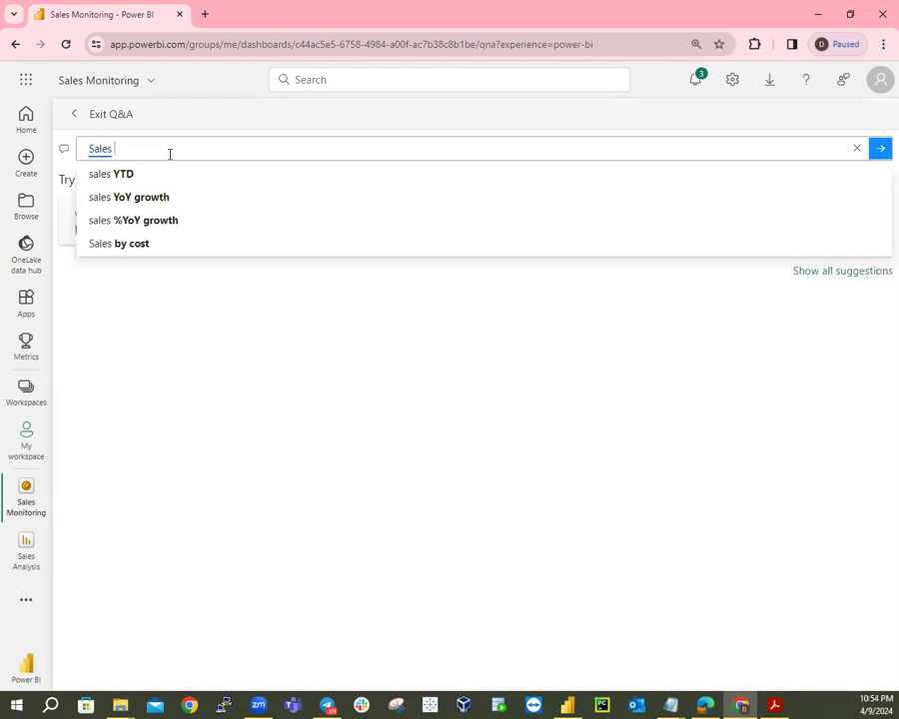
text(TD)
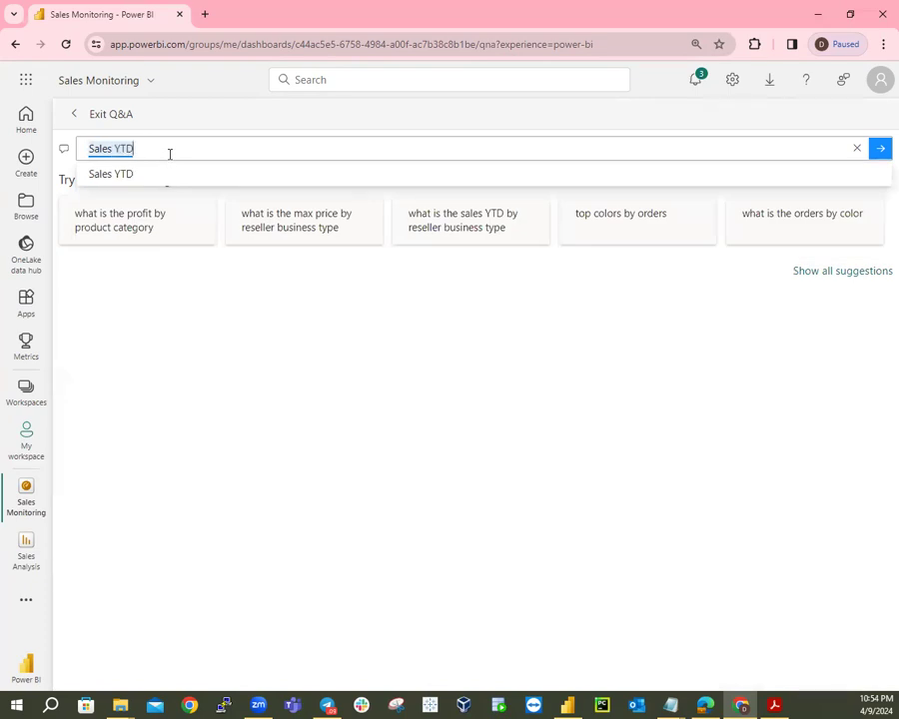
click(124, 174)
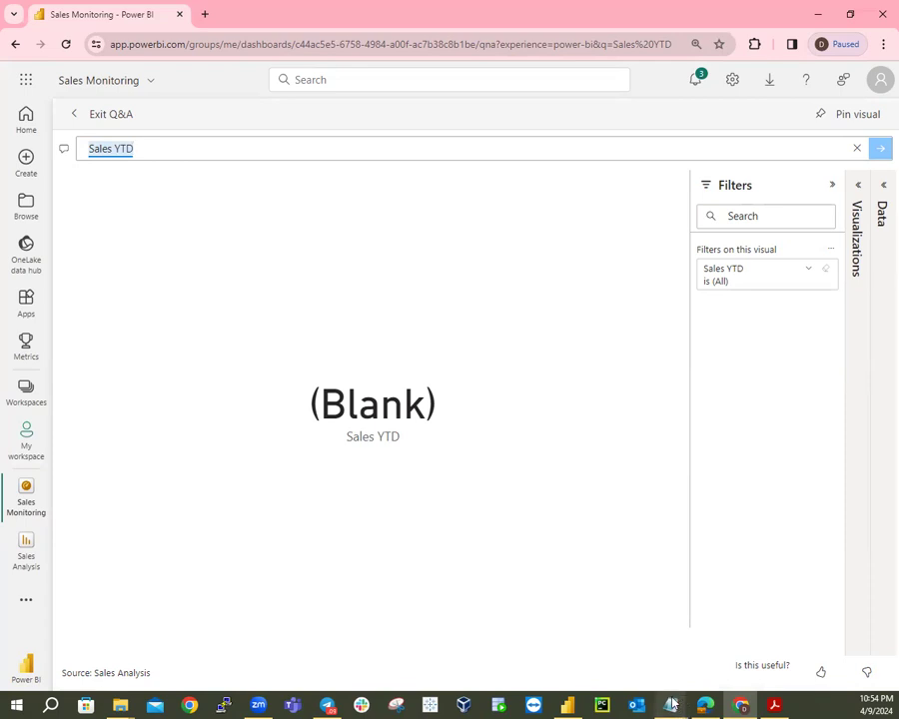
mouse_move(668, 705)
mouse_move(327, 705)
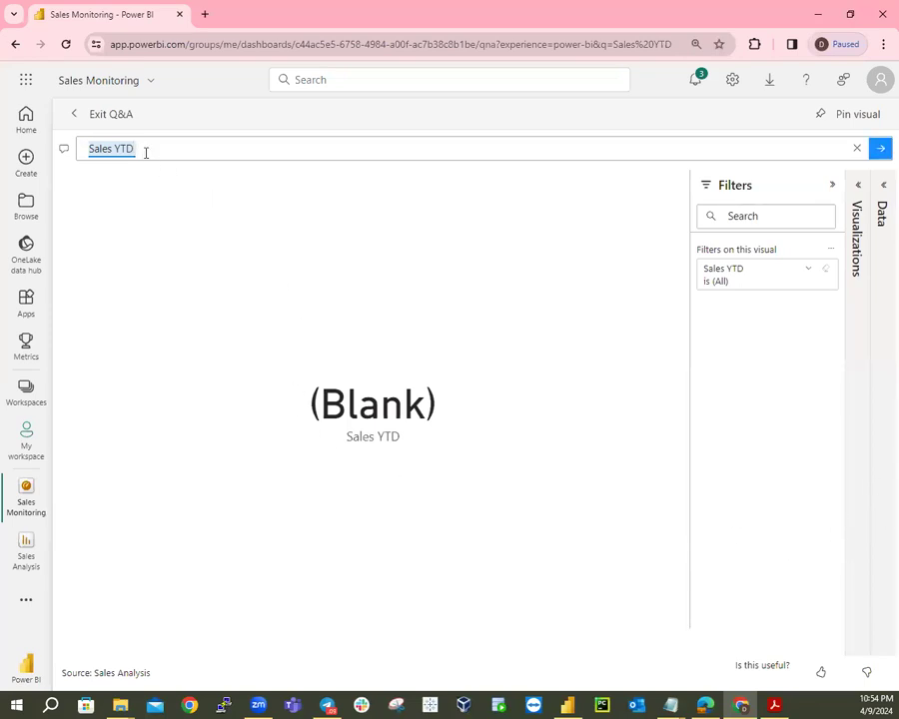
Extend the Q&A question with 'in year FY2020' and accept the 'Sales YTD in year FY2020' suggestion.
click(145, 152)
text(in)
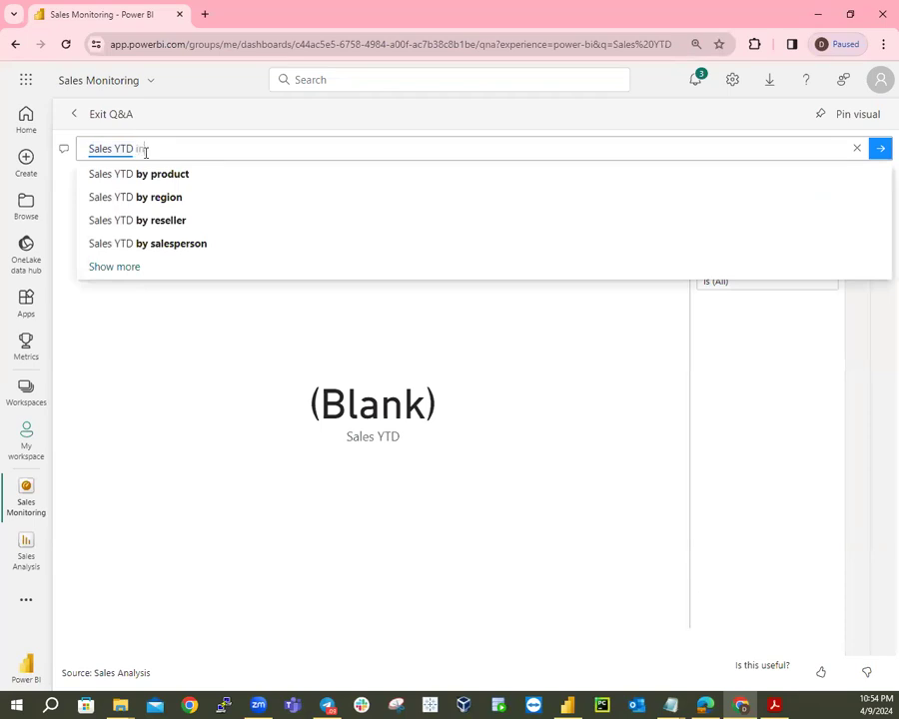
text( year )
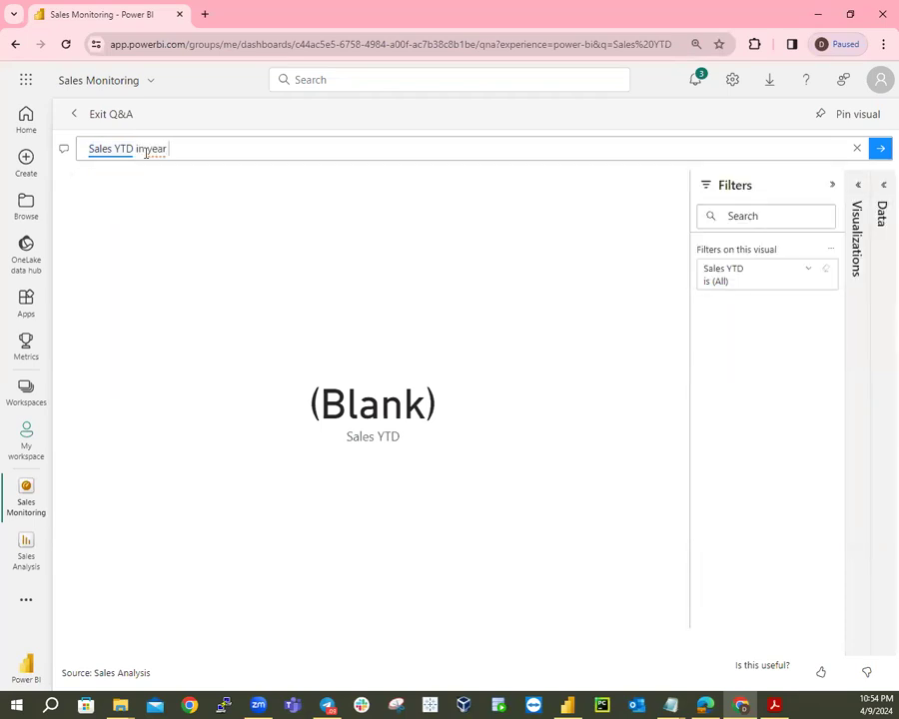
text(F)
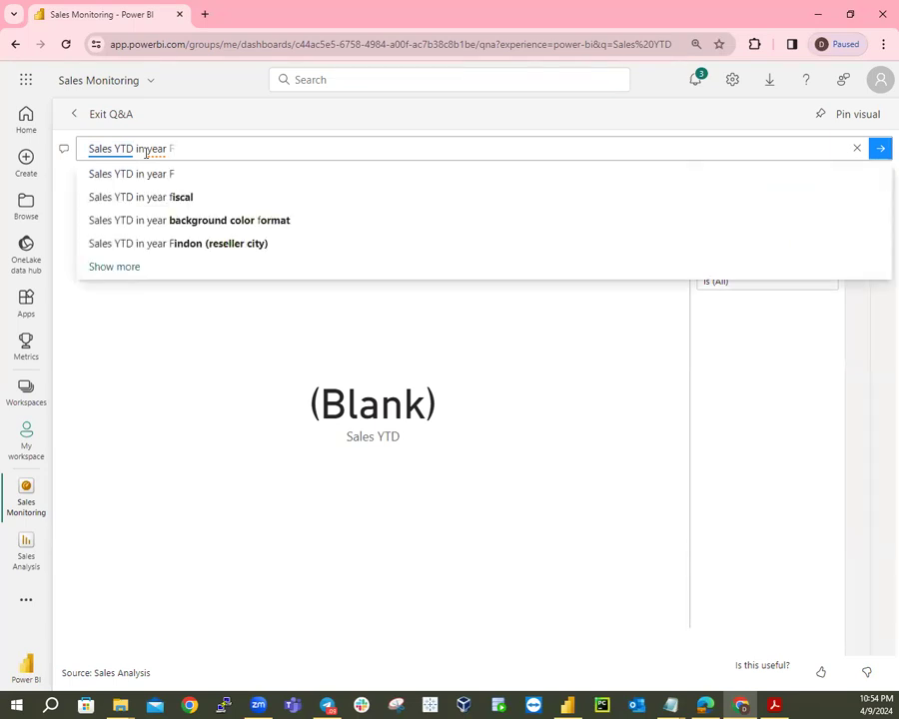
text(Y2020)
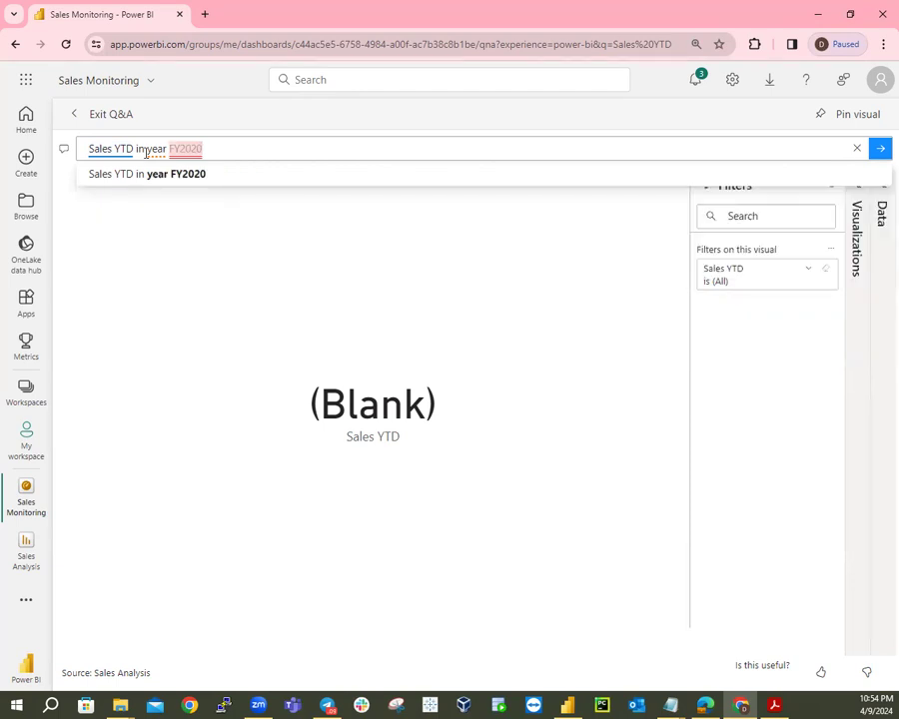
shift+click(147, 153)
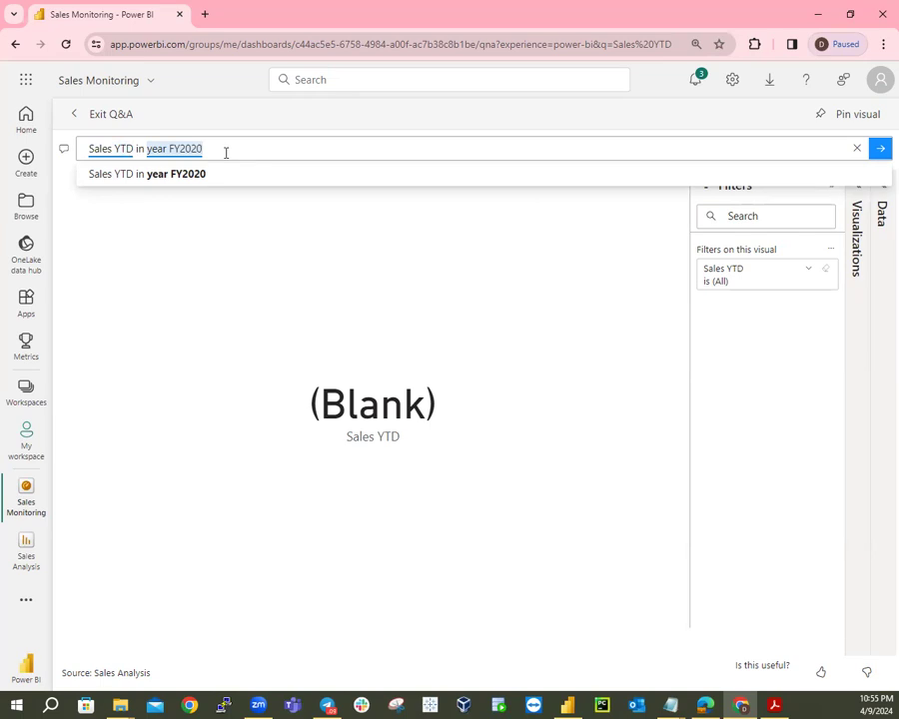
click(160, 173)
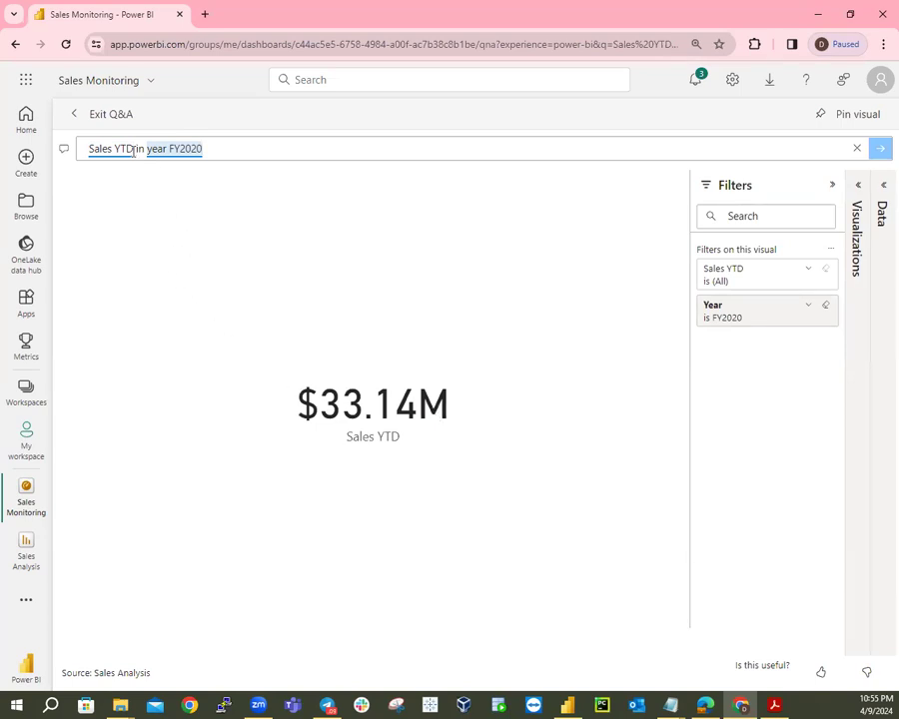
Trim the question back to just 'Sales YTD' and run it.
click(214, 148)
key(BackSpace)
key(BackSpace)
key(BackSpace)
key(BackSpace)
key(BackSpace)
key(BackSpace)
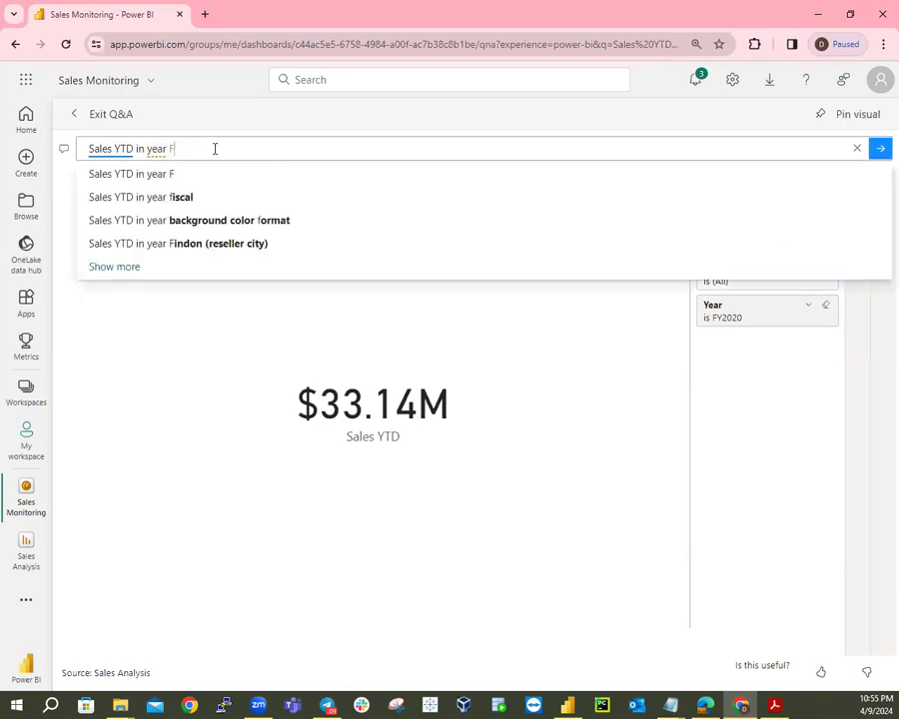
key(BackSpace)
key(BackSpace)
key(BackSpace)
key(BackSpace)
key(BackSpace)
key(BackSpace)
key(BackSpace)
key(BackSpace)
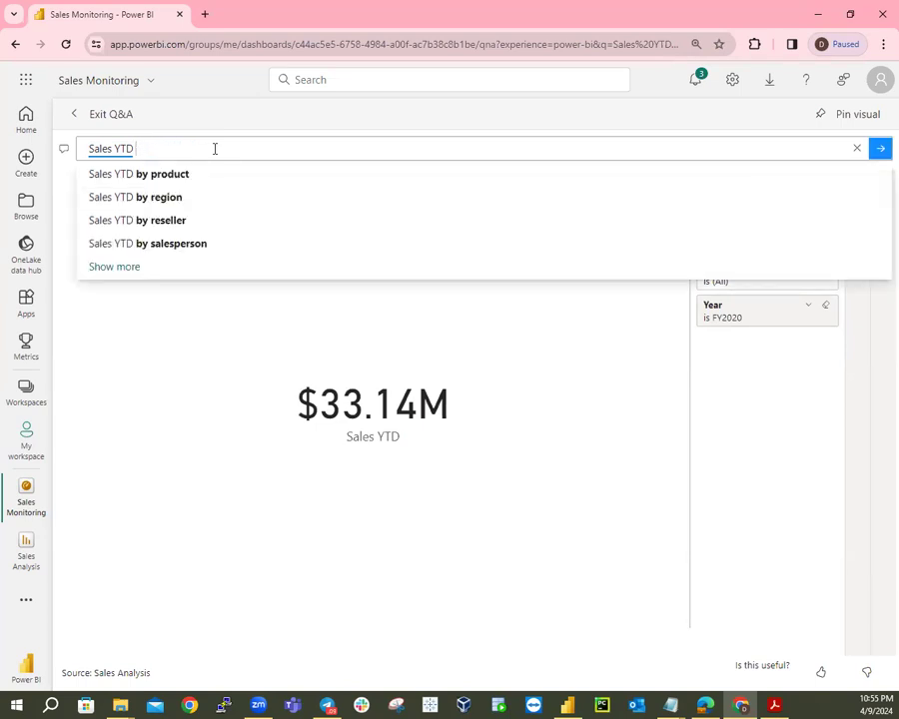
key(BackSpace)
key(Return)
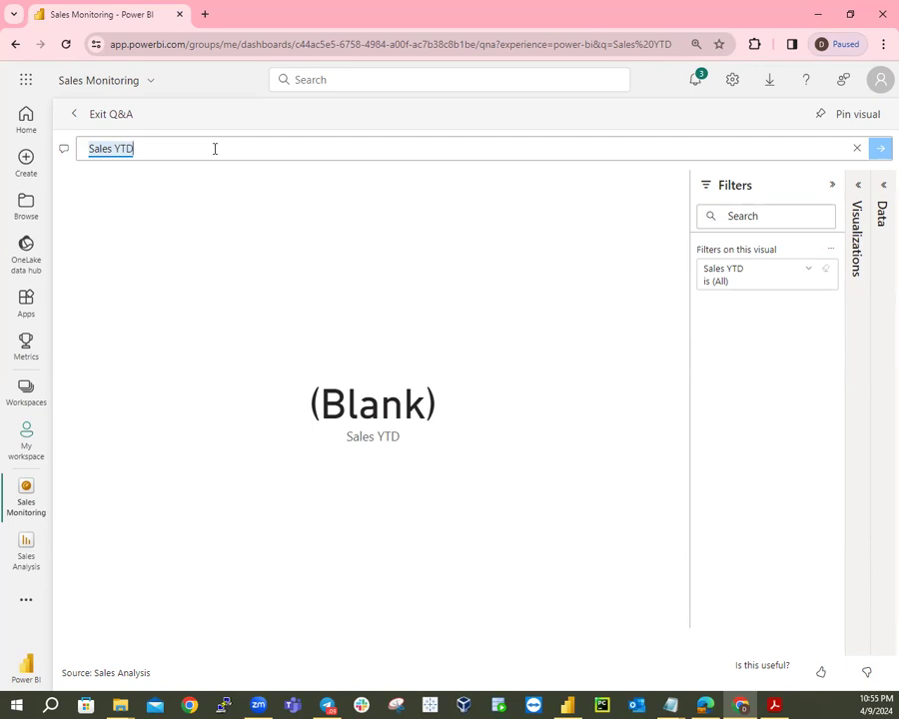
Retype 'in year FY2020' after Sales YTD, run it for $33.14M, then return to Power BI Desktop.
click(214, 148)
text(in )
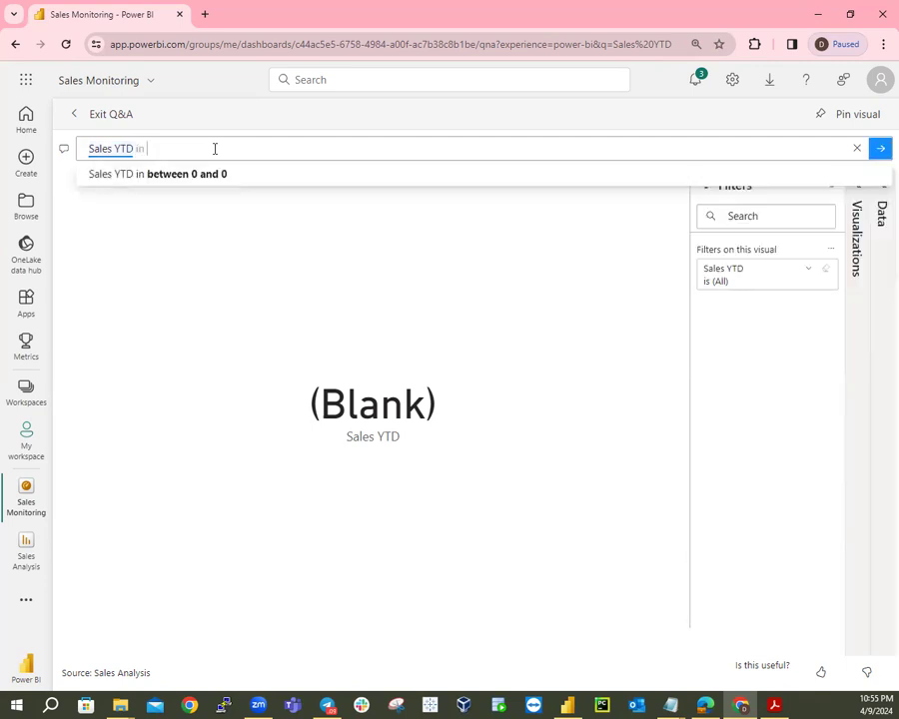
text(year 2)
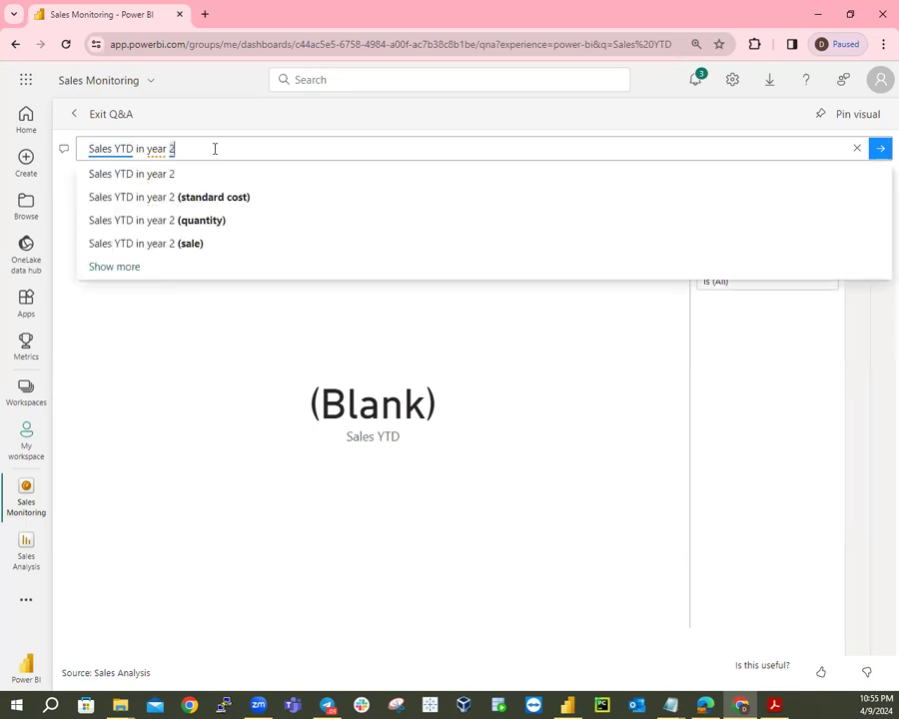
key(BackSpace)
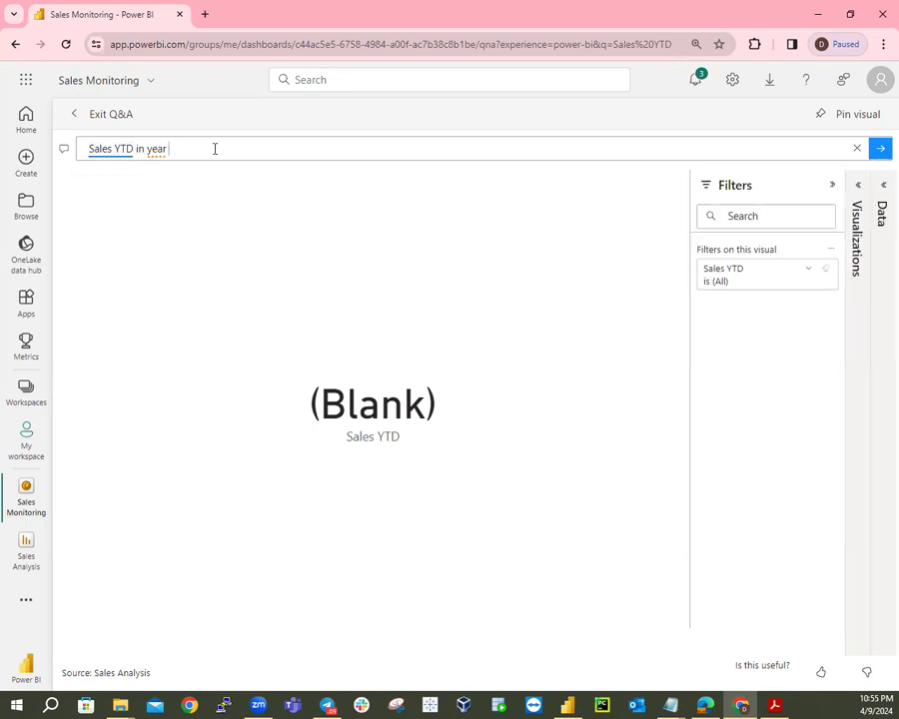
text(F)
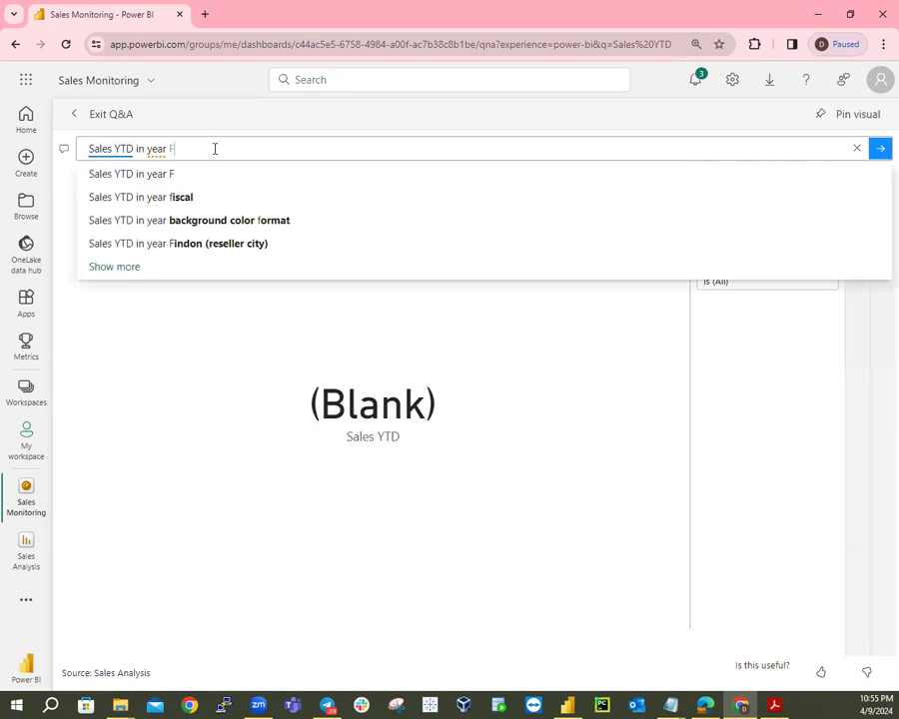
text(Y2020)
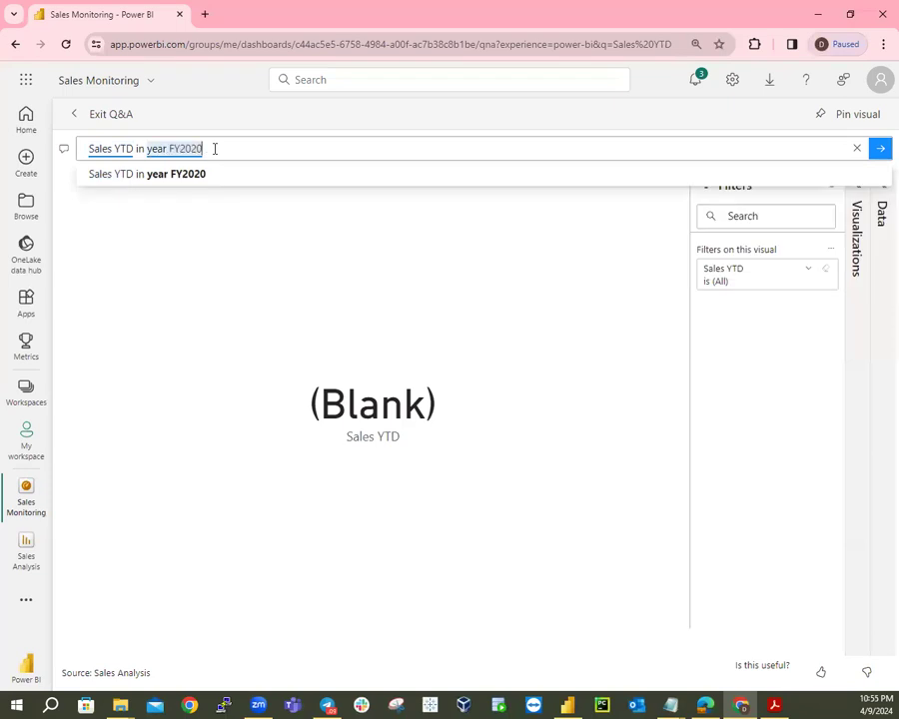
key(Return)
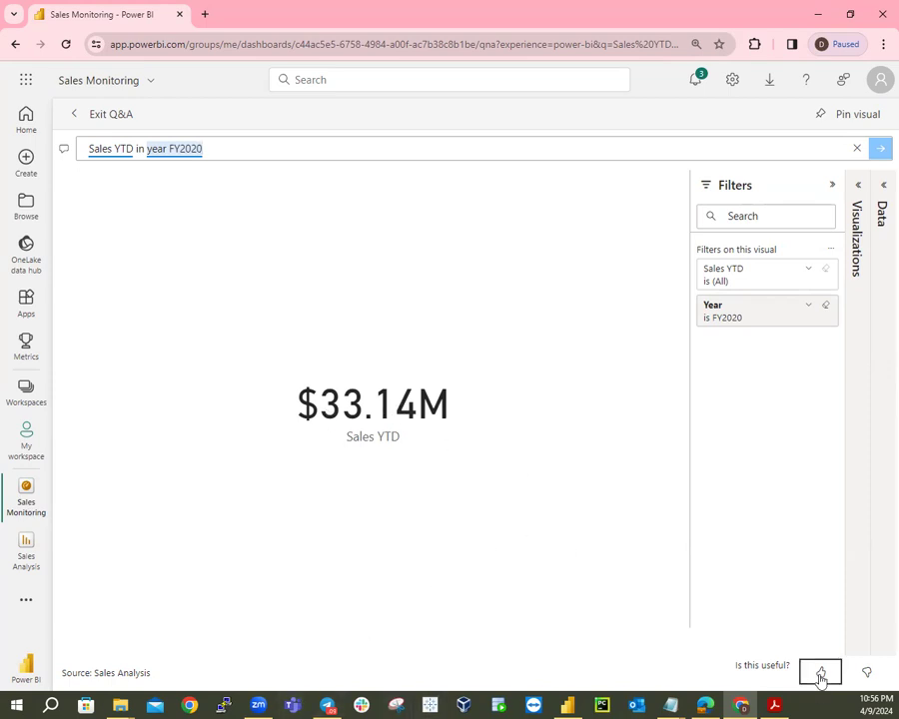
click(566, 705)
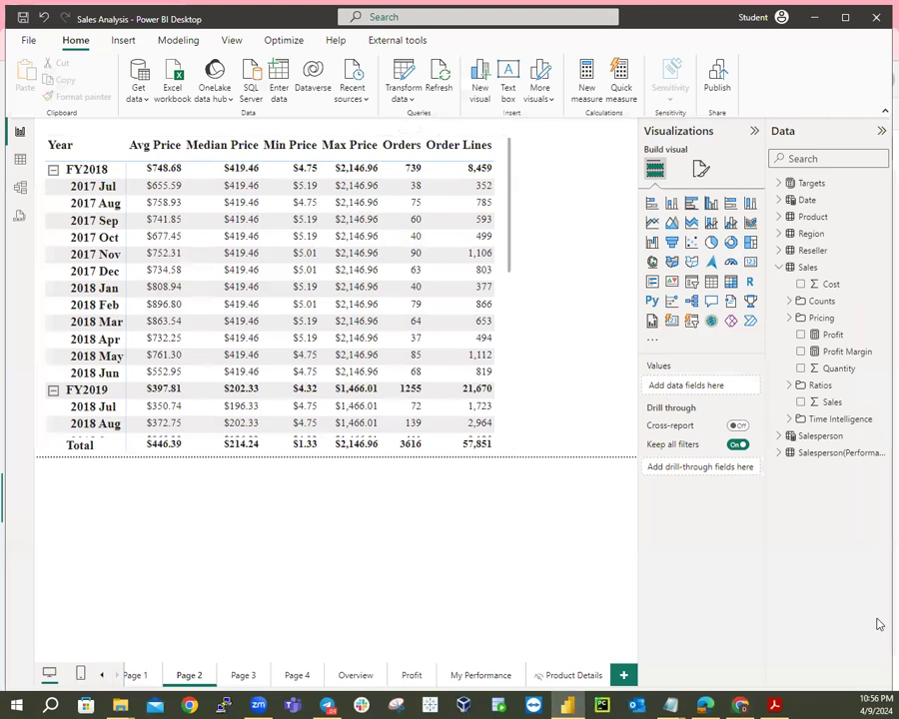
Set the Sales YTD measure under Sales > Time Intelligence to 0 decimal places, then view Page 4.
click(789, 388)
click(790, 387)
click(791, 420)
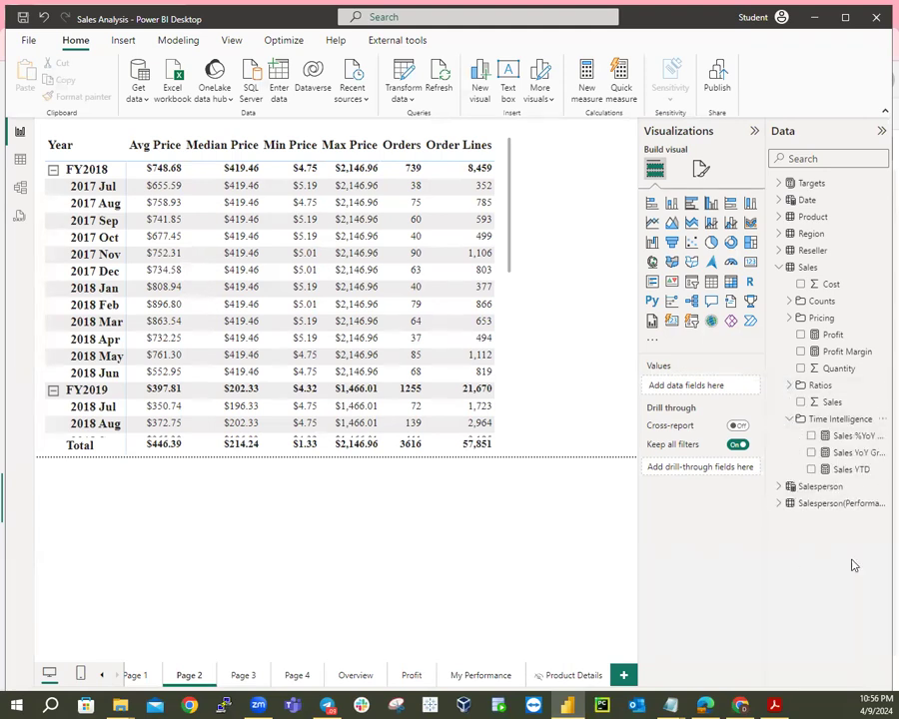
click(855, 472)
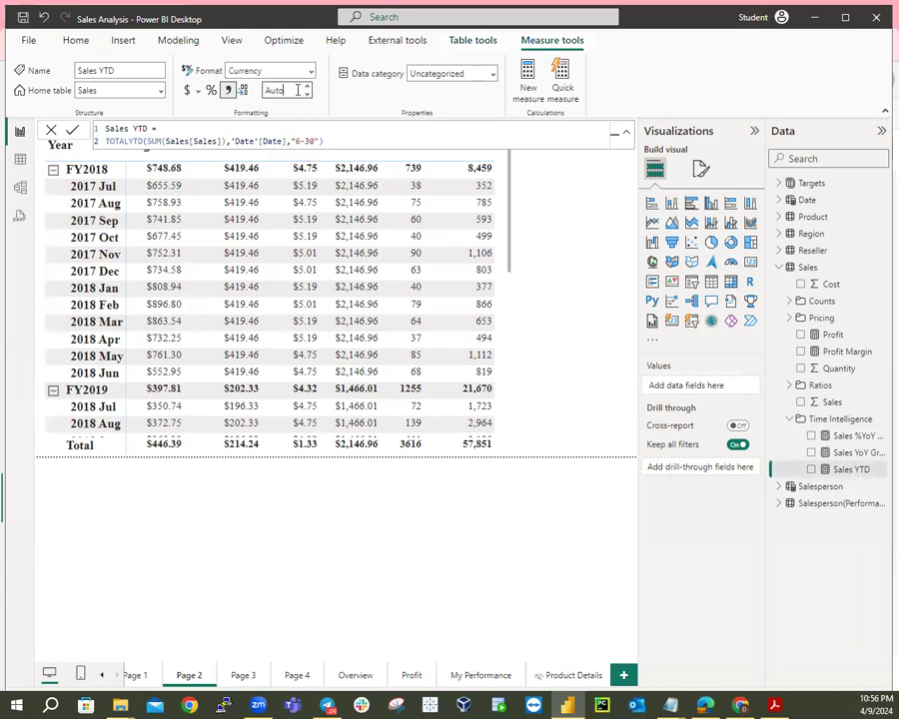
key(BackSpace)
key(BackSpace)
key(BackSpace)
key(BackSpace)
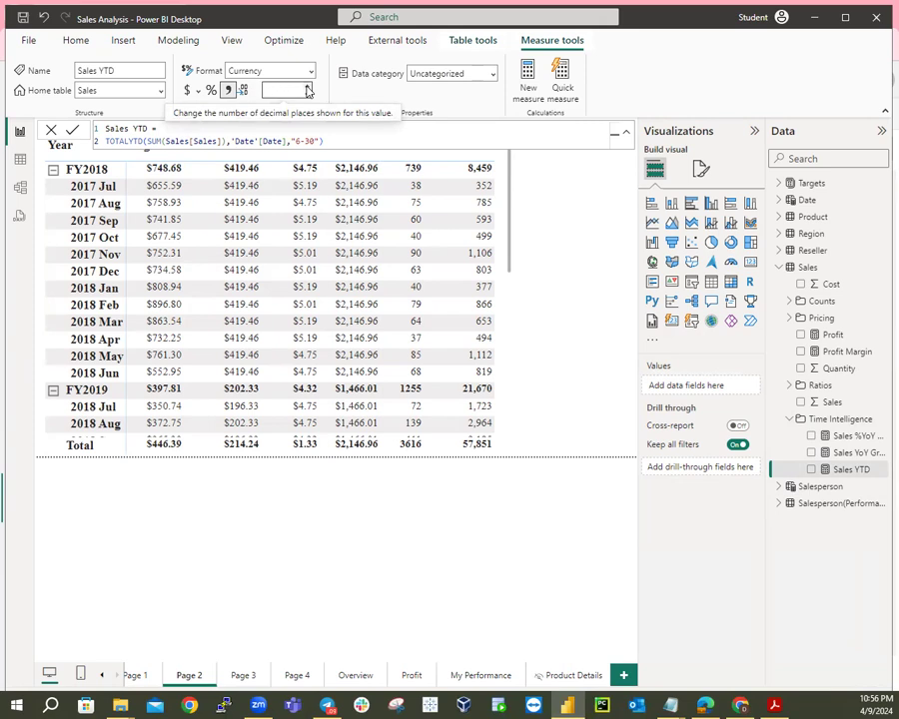
key(Return)
click(308, 88)
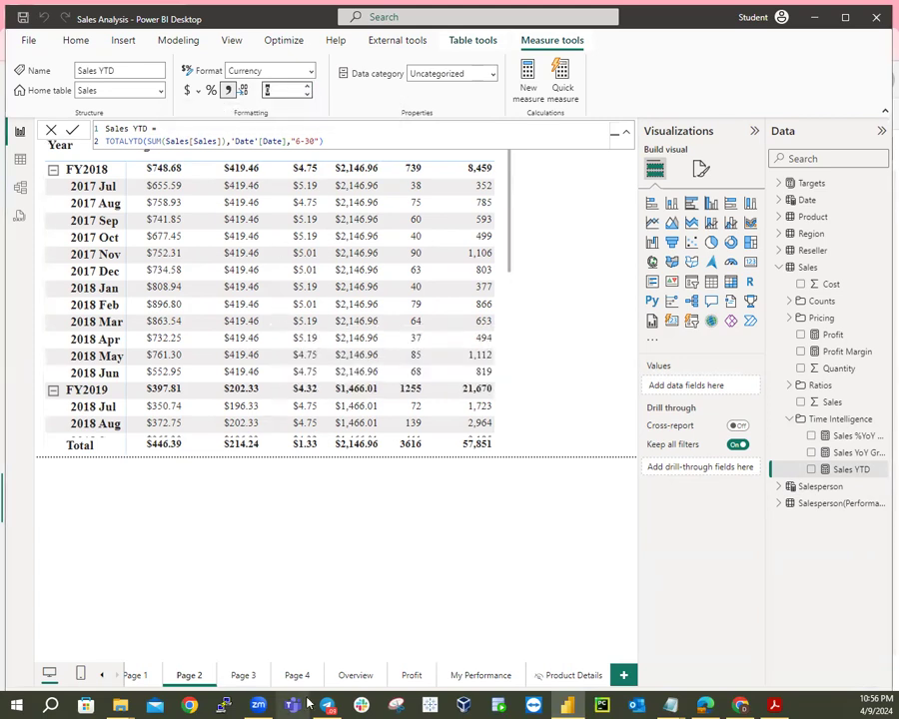
click(353, 677)
click(297, 677)
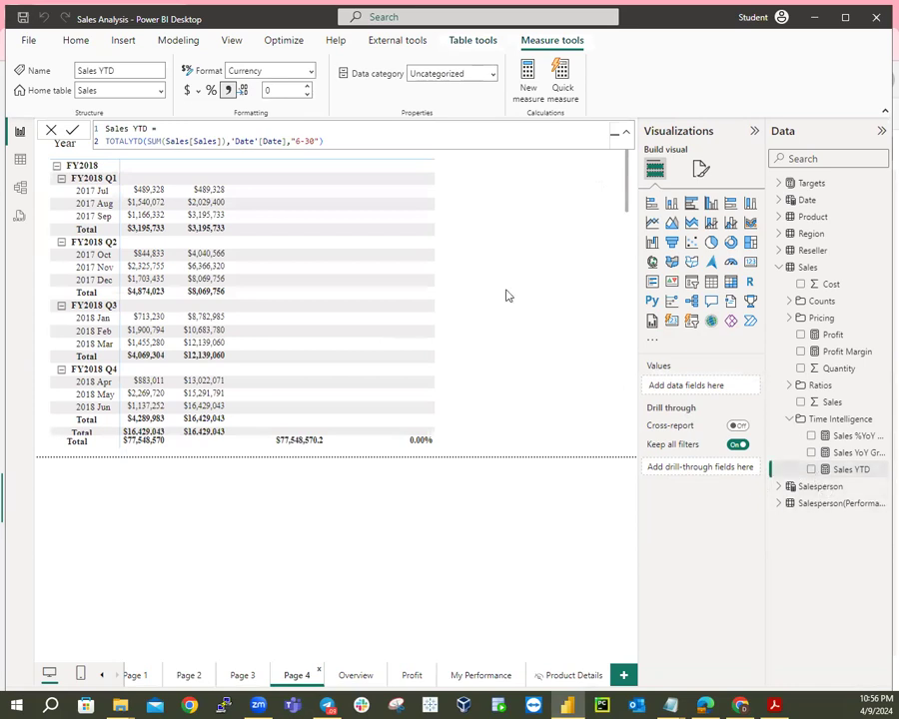
Select the Page 4 matrix and scroll to check FY2020 Sales YTD reaching $33,139,748.
click(429, 458)
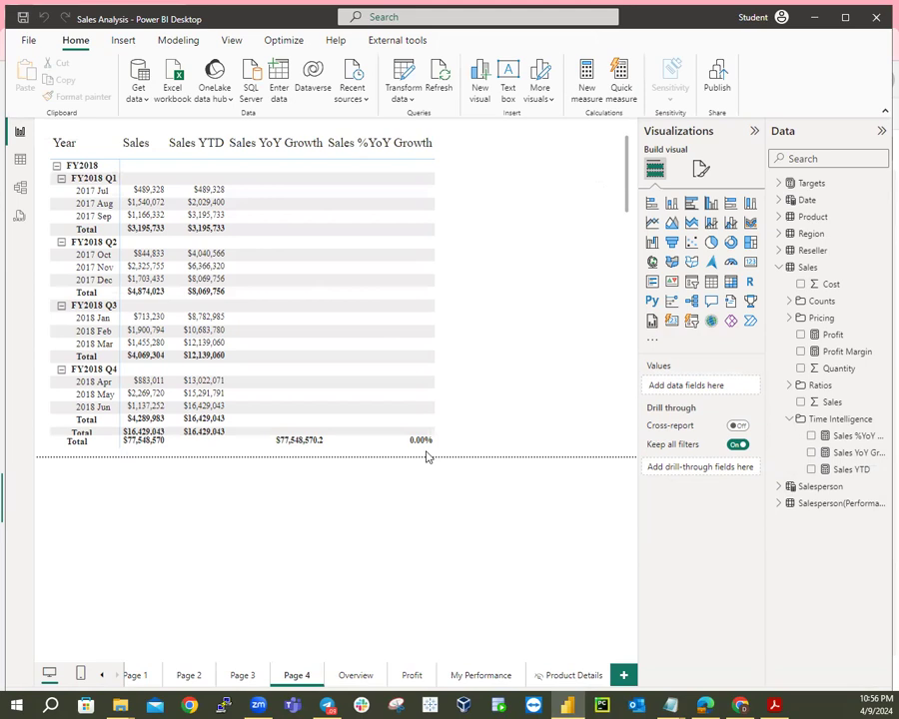
click(514, 337)
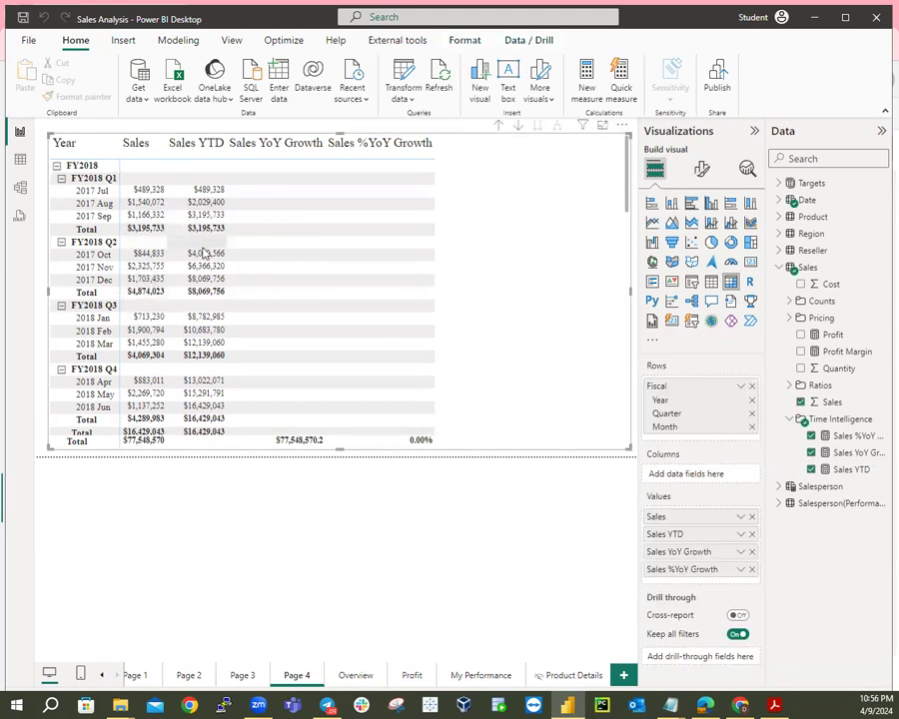
scroll(207, 295, down, 5)
scroll(206, 296, down, 10)
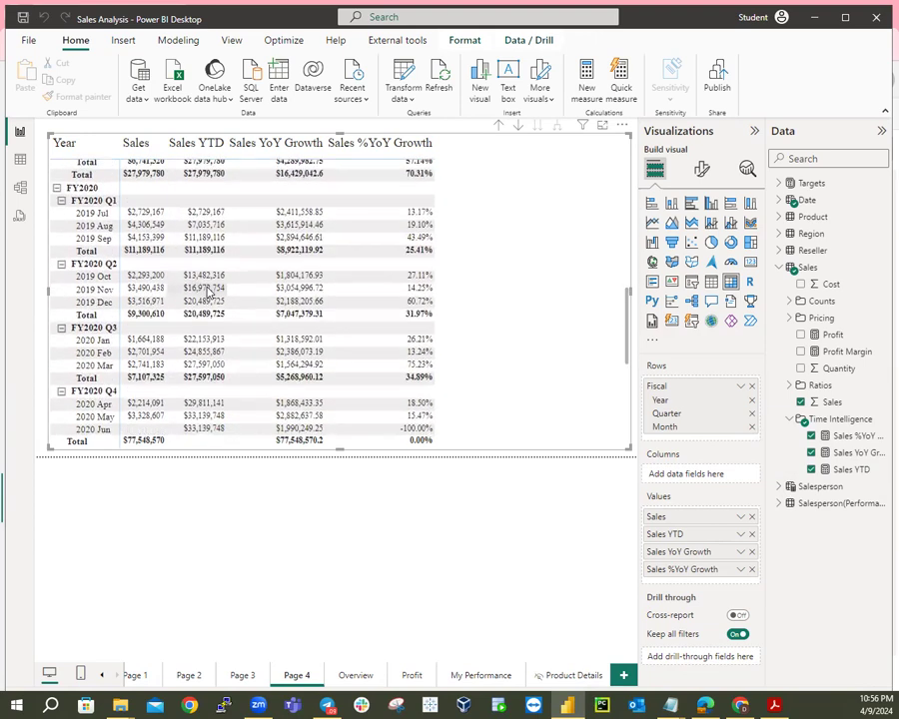
scroll(210, 293, up, 3)
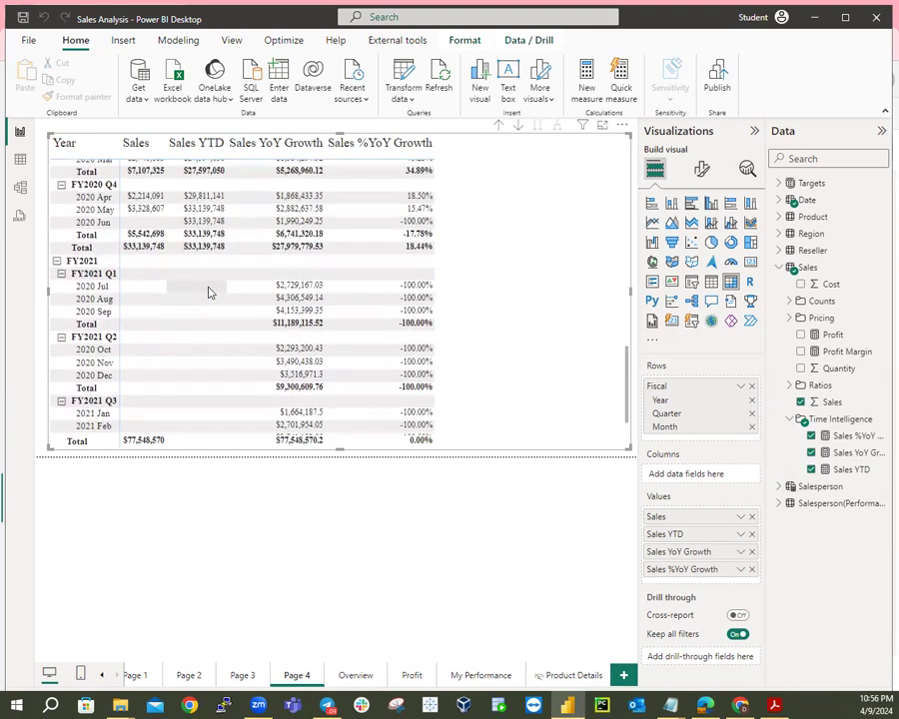
scroll(210, 293, up, 1)
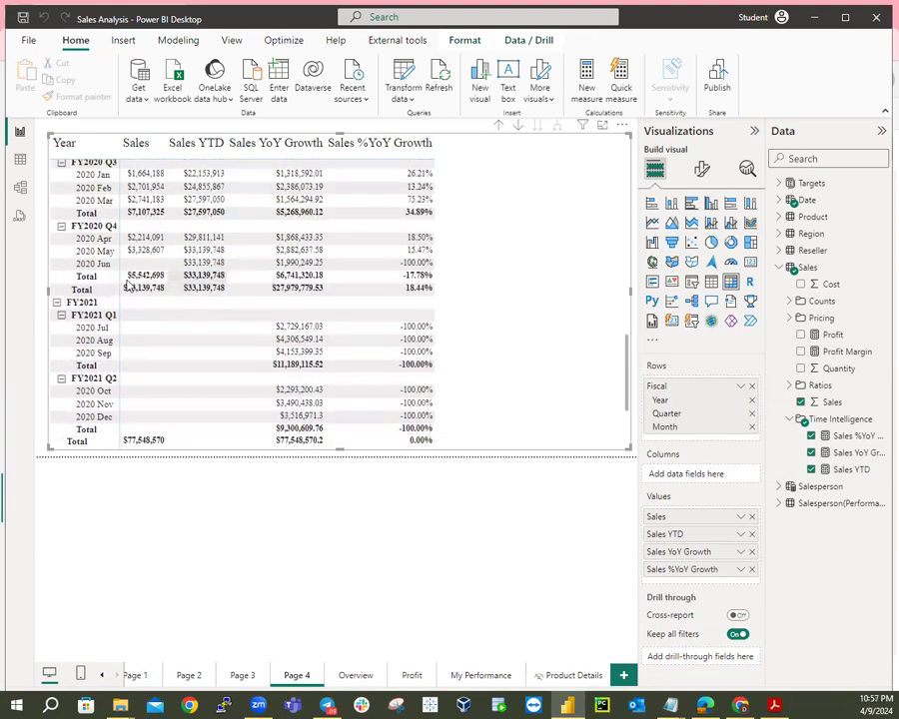
scroll(240, 339, up, 1)
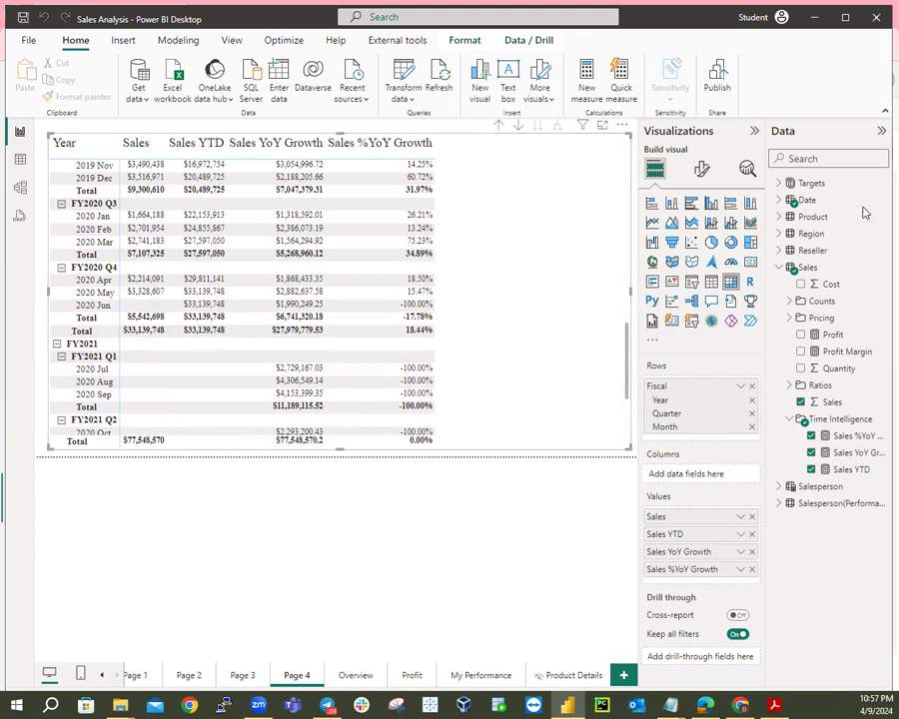
Save Sales Analysis.pbix and republish it to My workspace, replacing the existing Sales Analysis dataset.
click(715, 78)
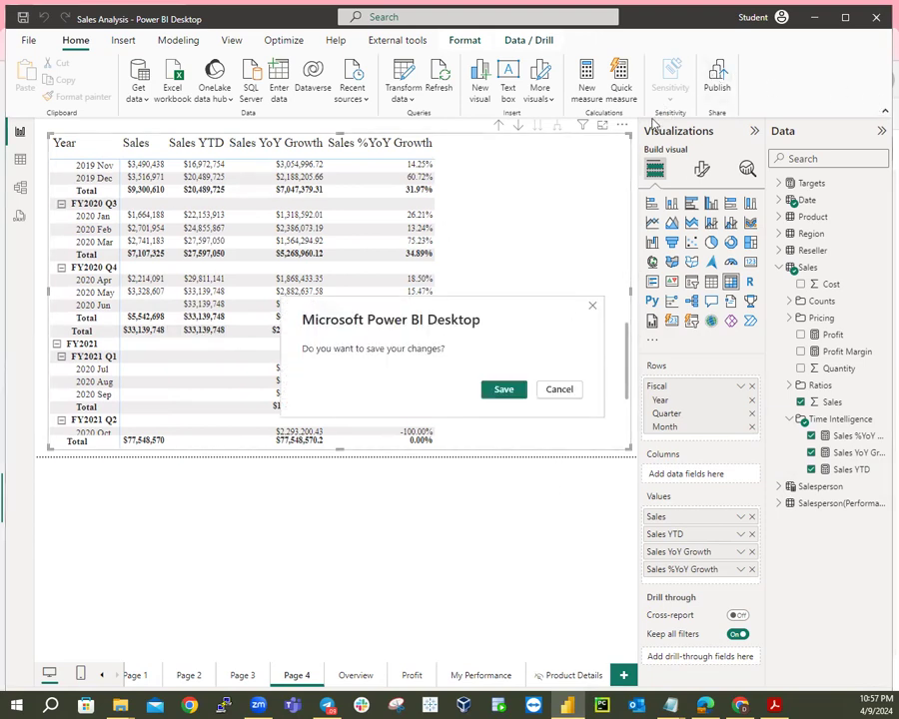
click(561, 390)
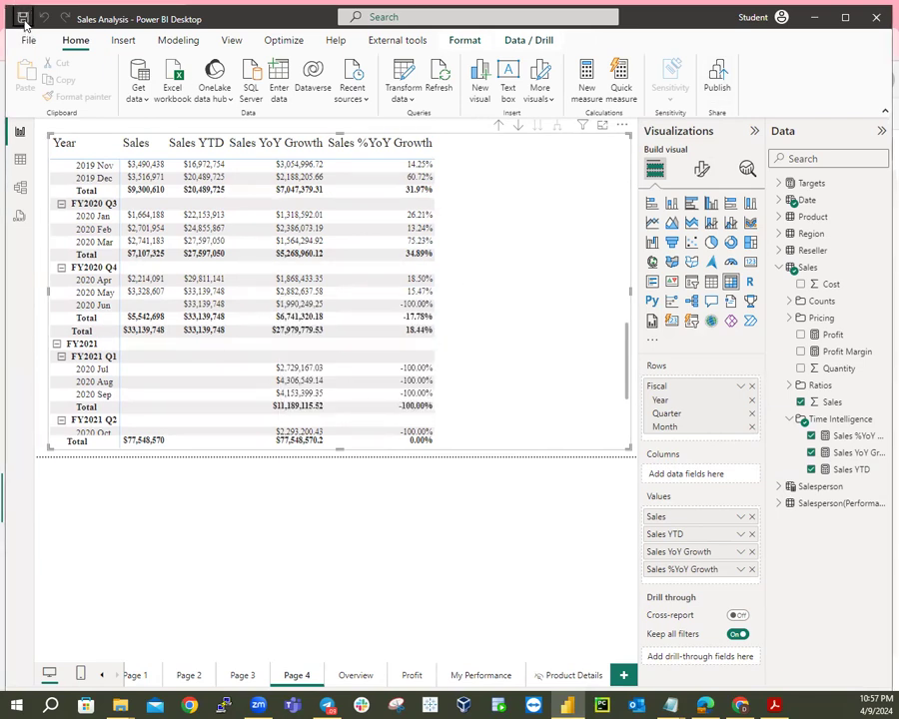
click(21, 18)
click(304, 351)
click(550, 487)
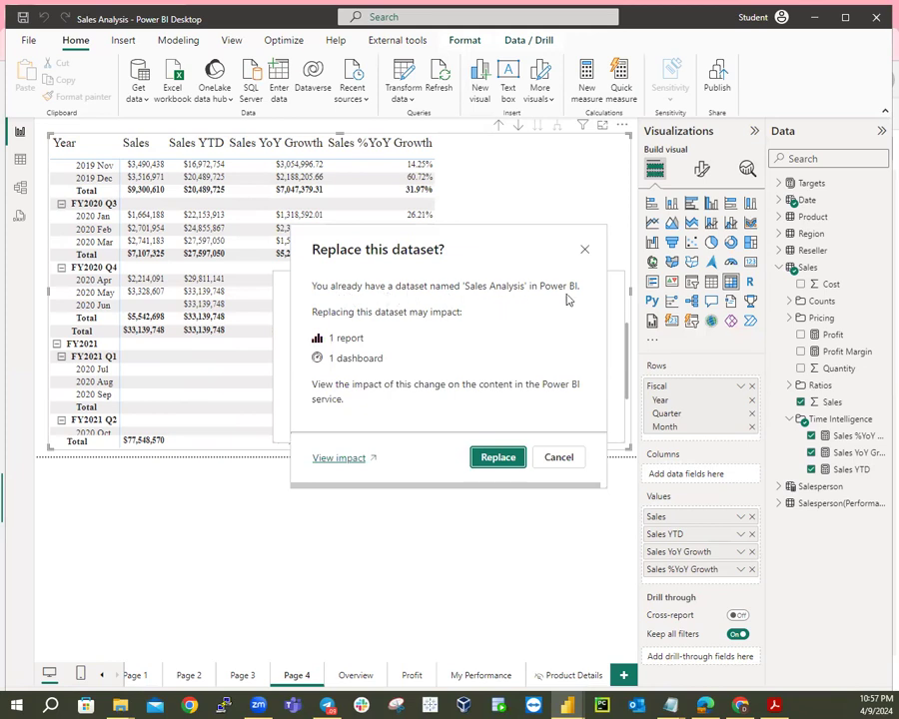
click(480, 459)
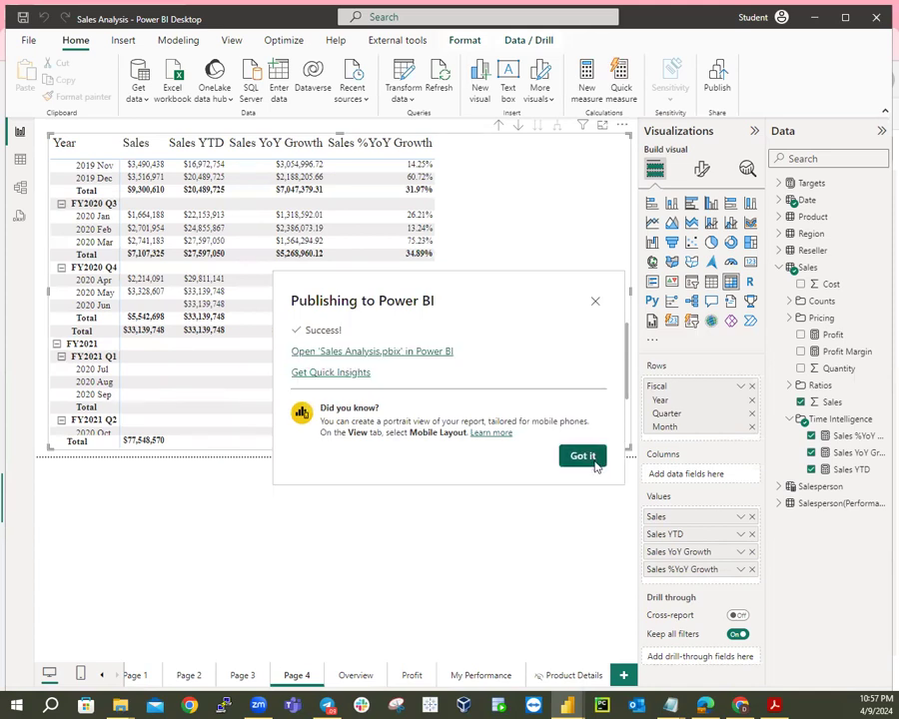
click(590, 462)
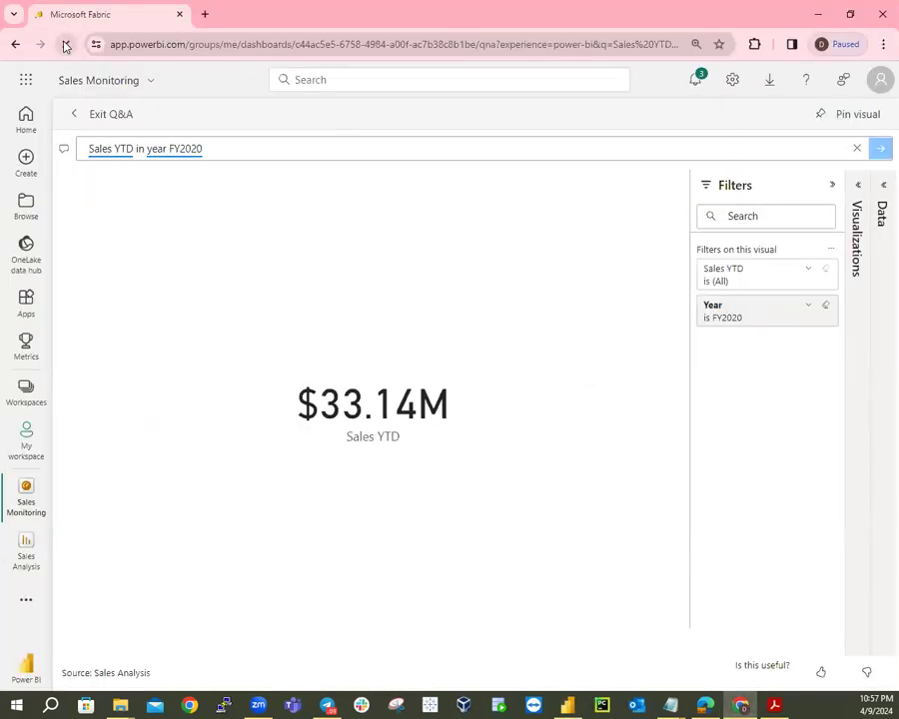
Reload the Sales Monitoring Q&A page in the browser to pick up the republished data.
click(66, 46)
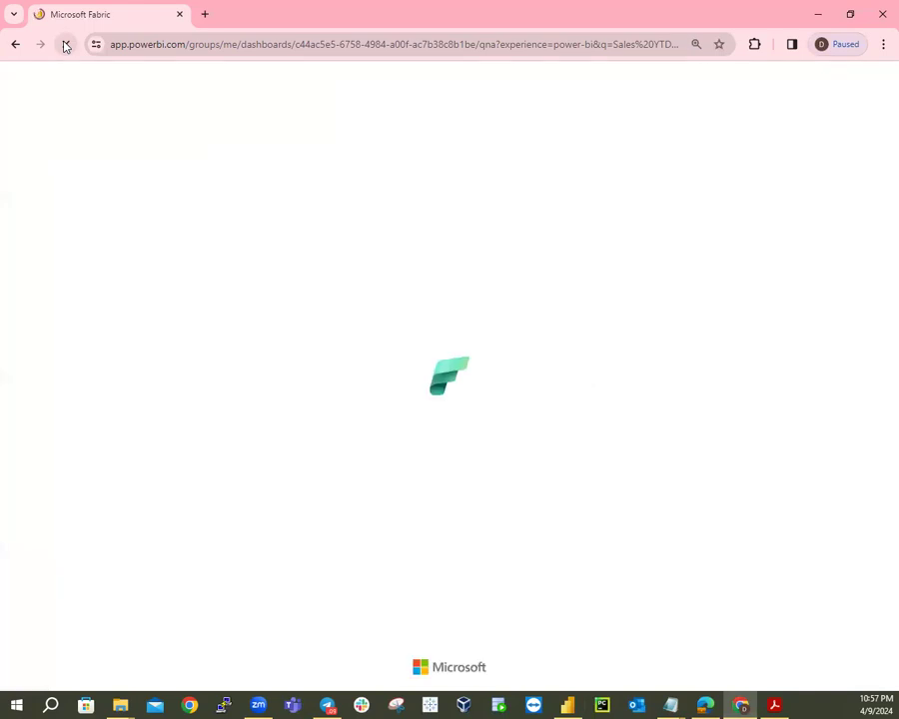
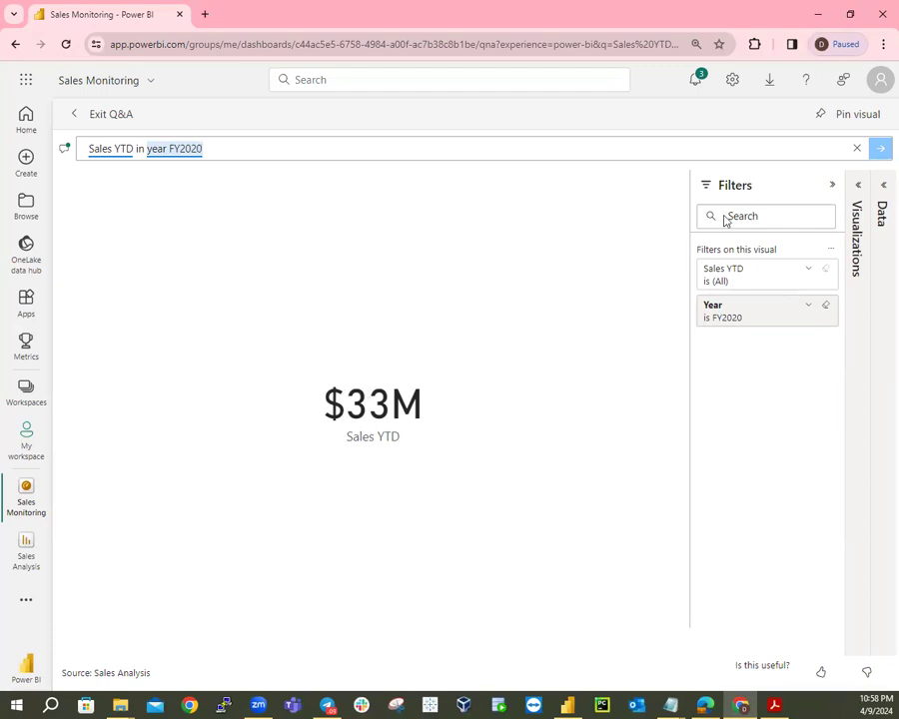
Collapse the Filters pane so the $33M Sales YTD FY2020 answer fills the Q&A canvas.
click(829, 187)
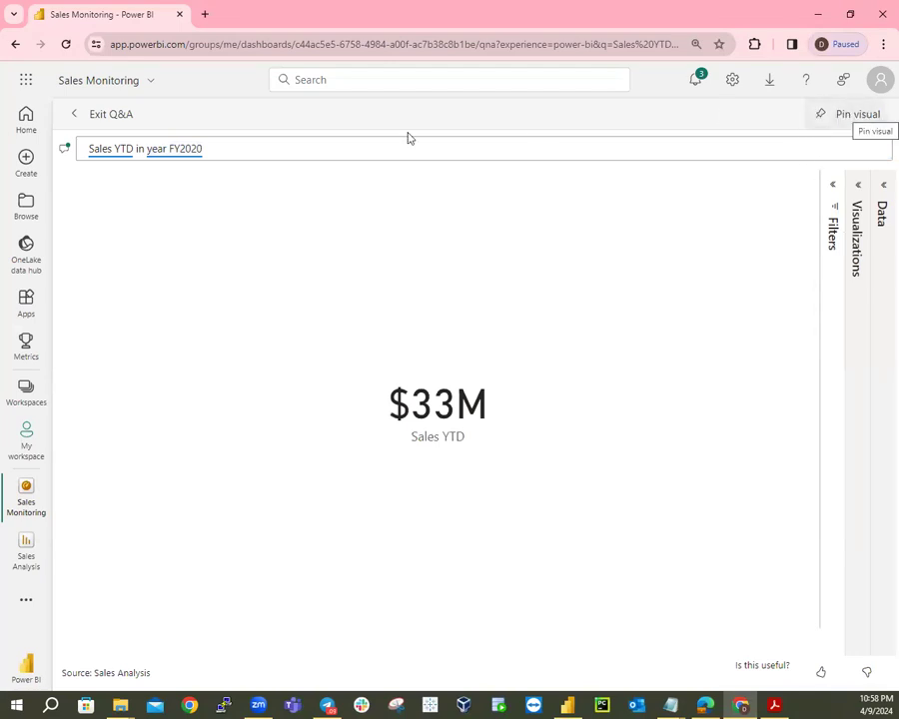
Pin the $33M Sales YTD visual to the existing Sales Monitoring dashboard and exit Q&A.
click(820, 117)
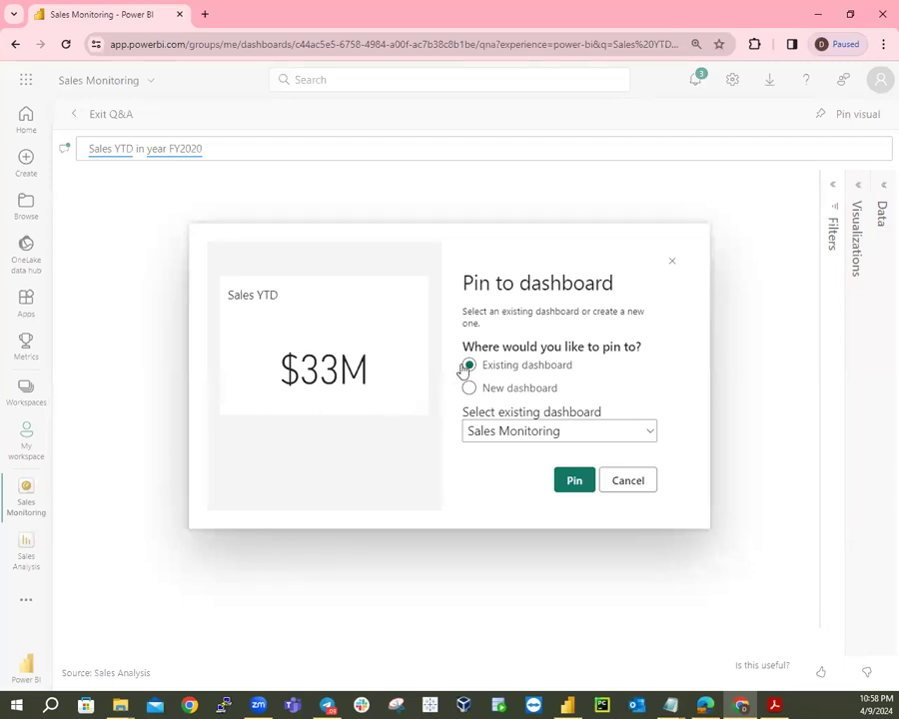
click(566, 482)
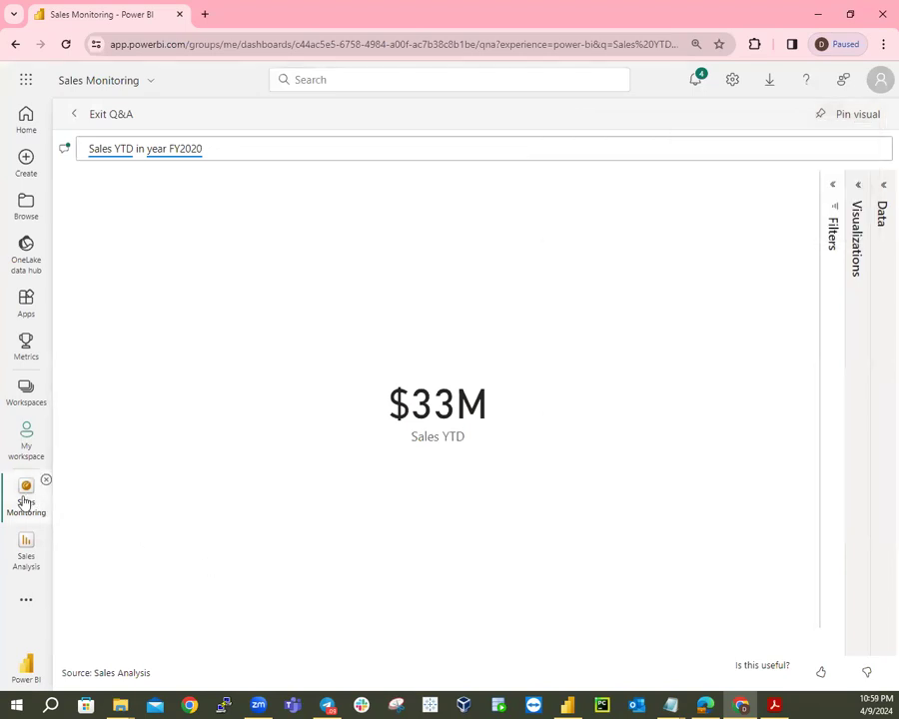
click(90, 115)
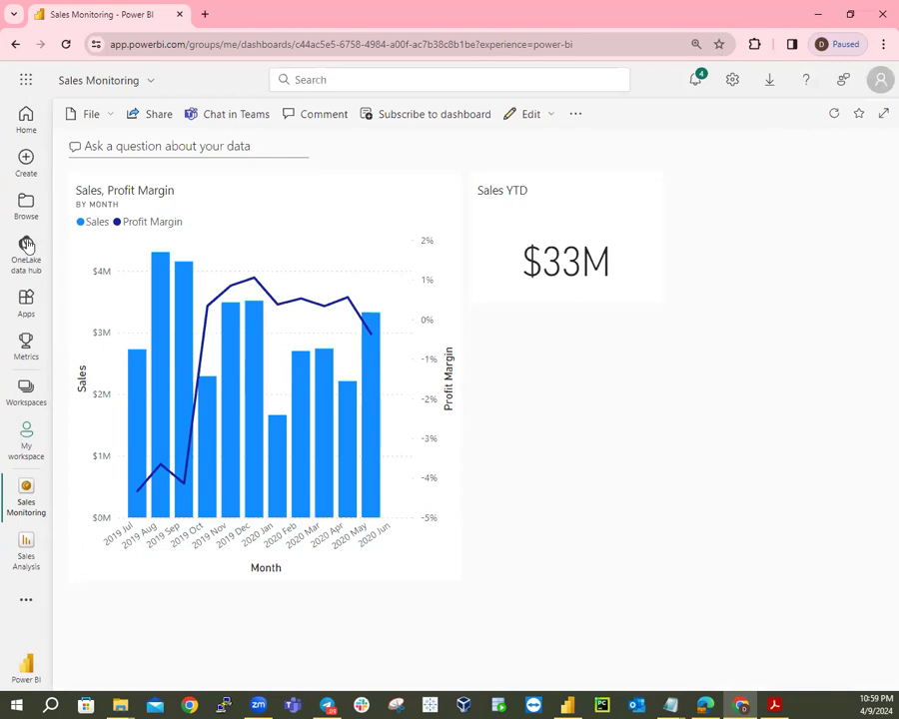
Switch to Power BI Desktop, showing the Sales Analysis report's Page 4 matrix.
click(570, 706)
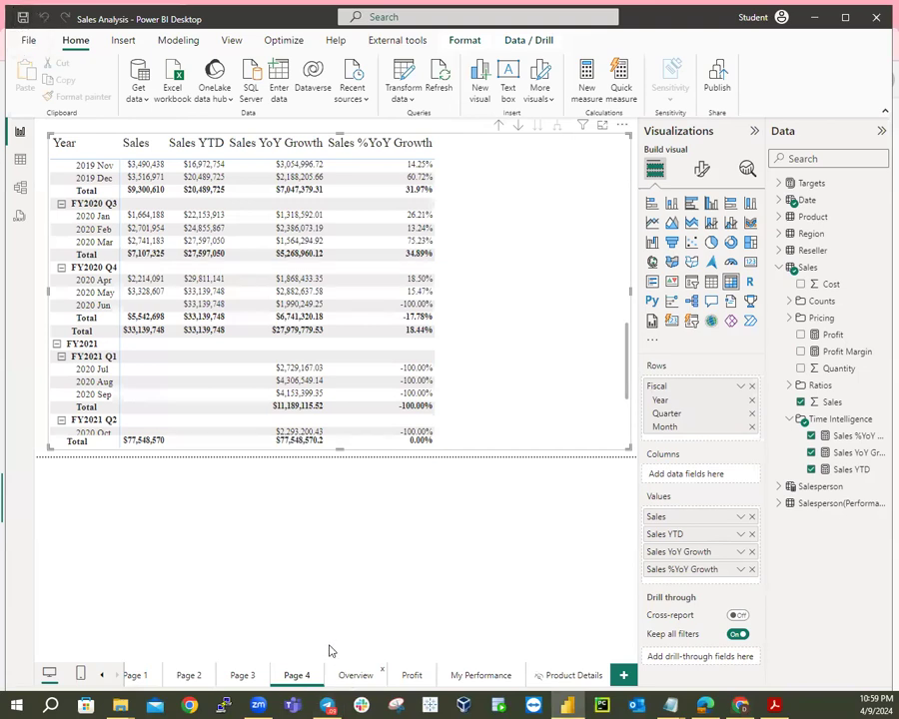
Review the Overview page with the Adventure Works logo, then return to the browser dashboard.
click(352, 676)
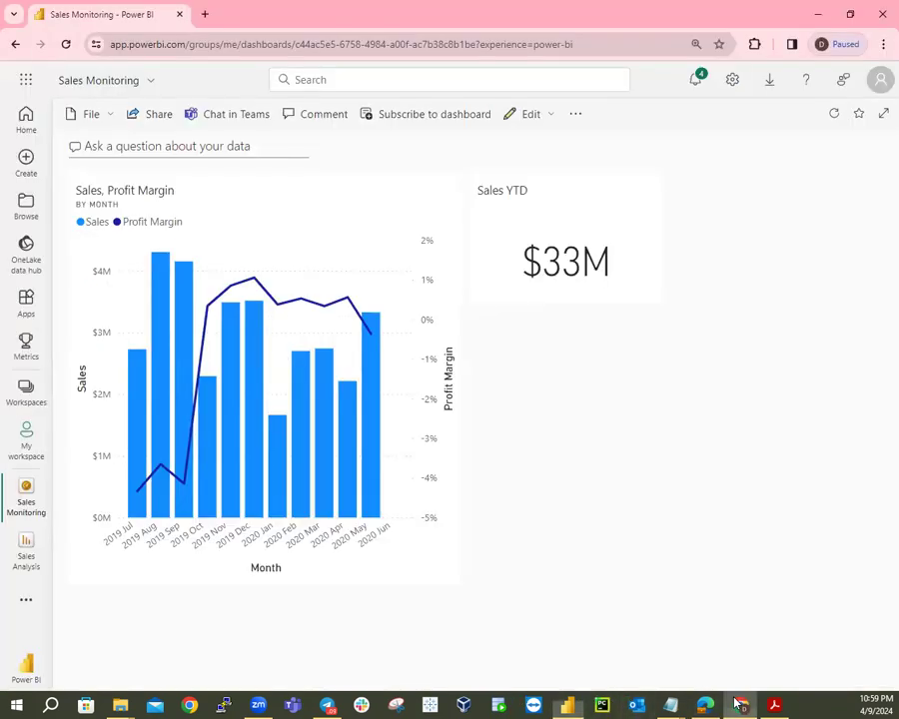
click(741, 706)
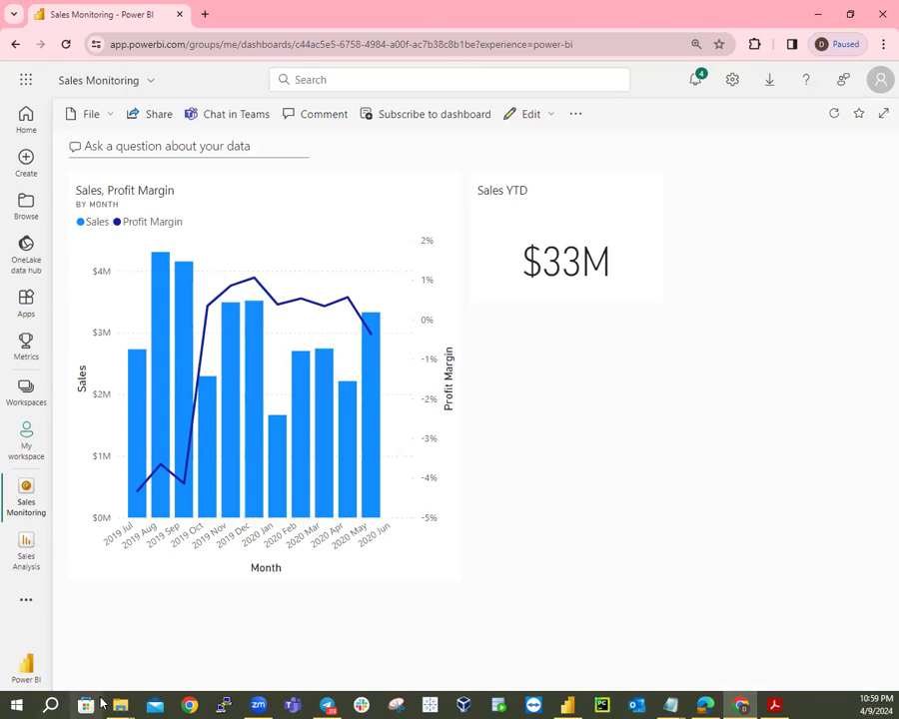
View the logo data URL in PL300\Resources\AdventureWorksLogo_DataURL.txt, then close Notepad.
mouse_move(122, 705)
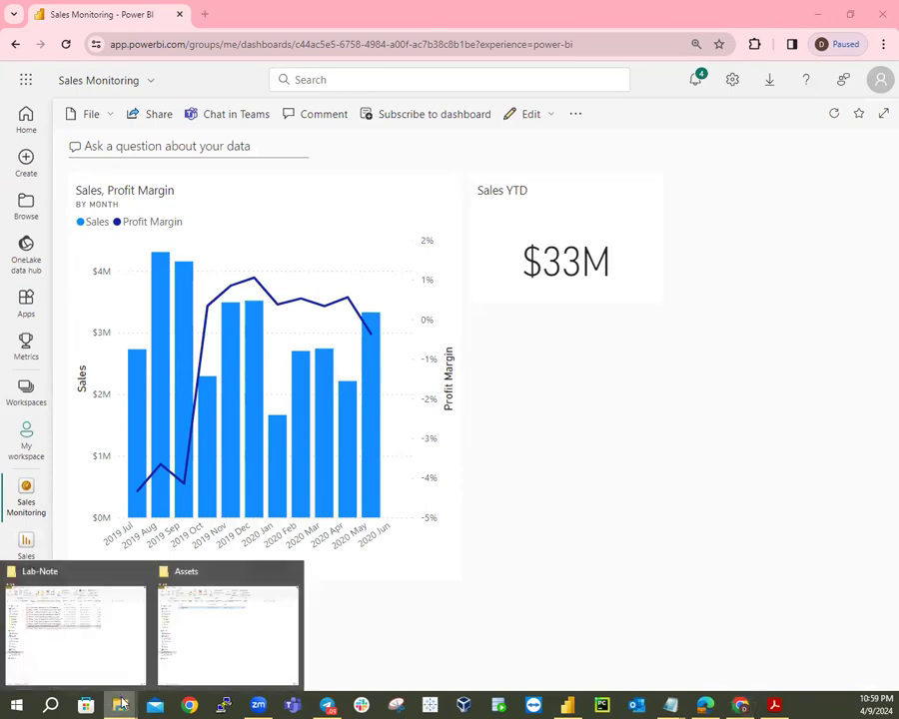
click(216, 643)
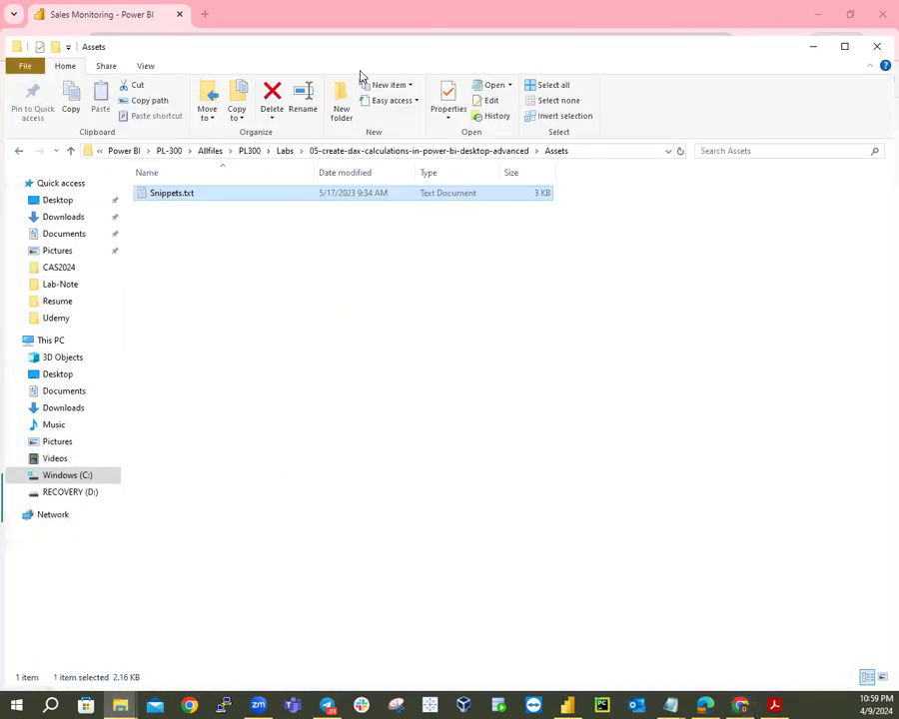
click(252, 153)
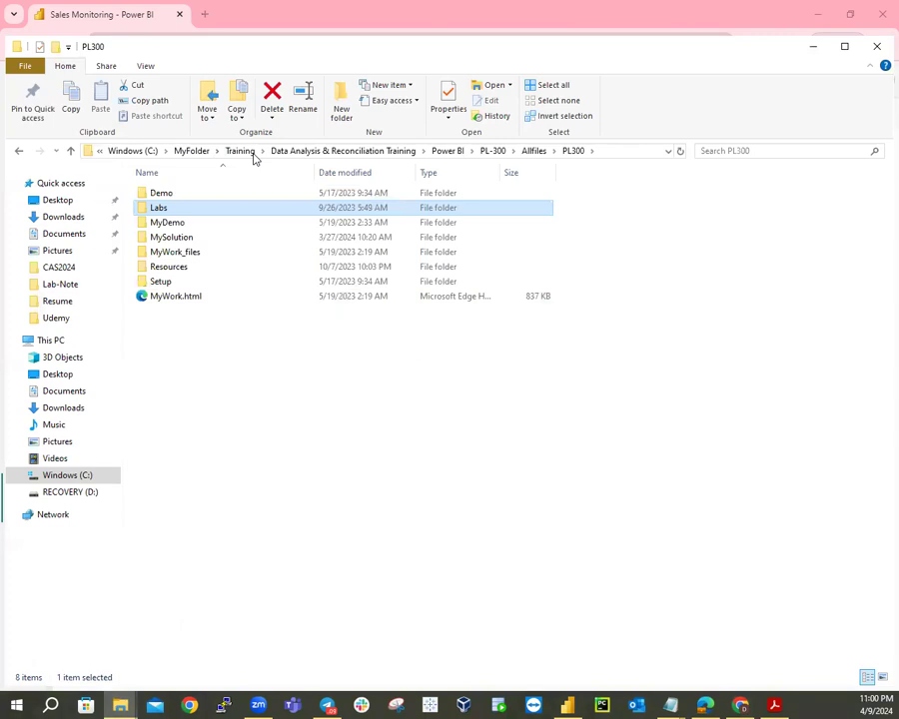
double_click(178, 268)
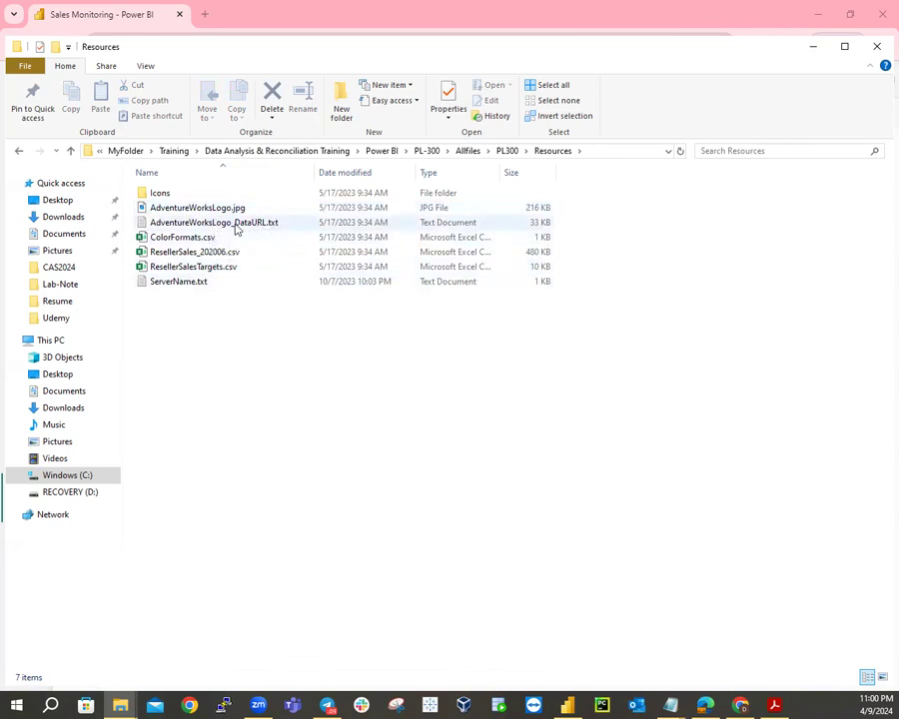
click(237, 230)
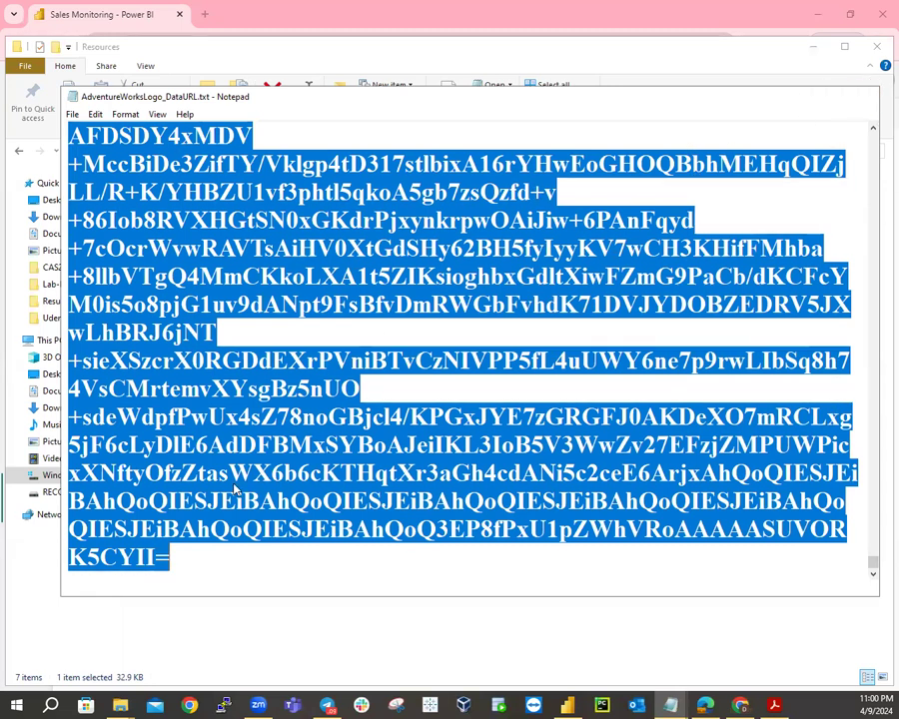
click(863, 102)
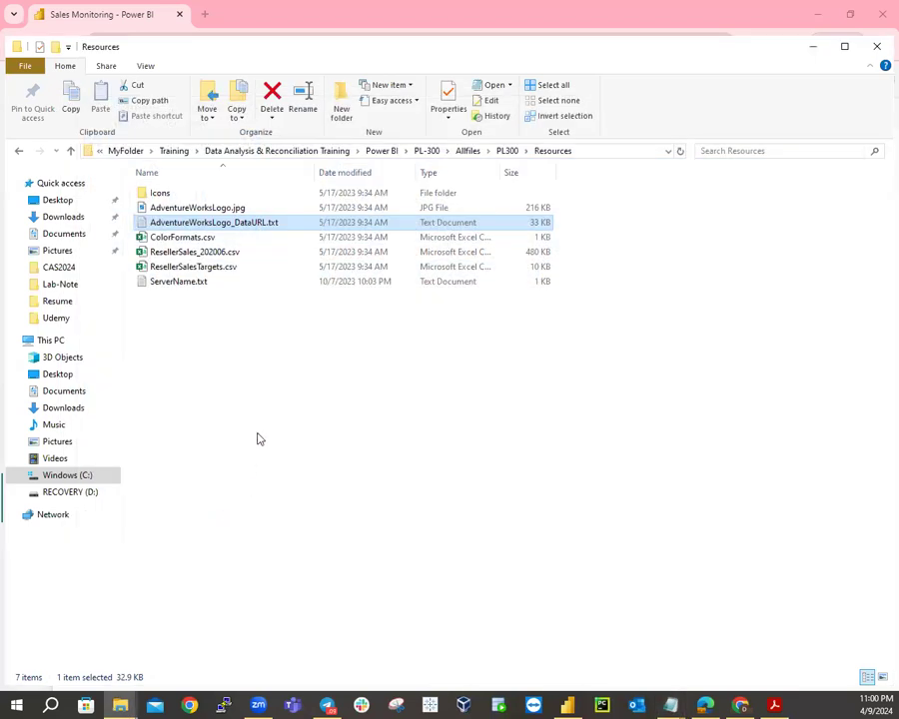
Back on the Sales Monitoring dashboard, browse the Edit, File and More options menus, ending on Edit.
click(810, 55)
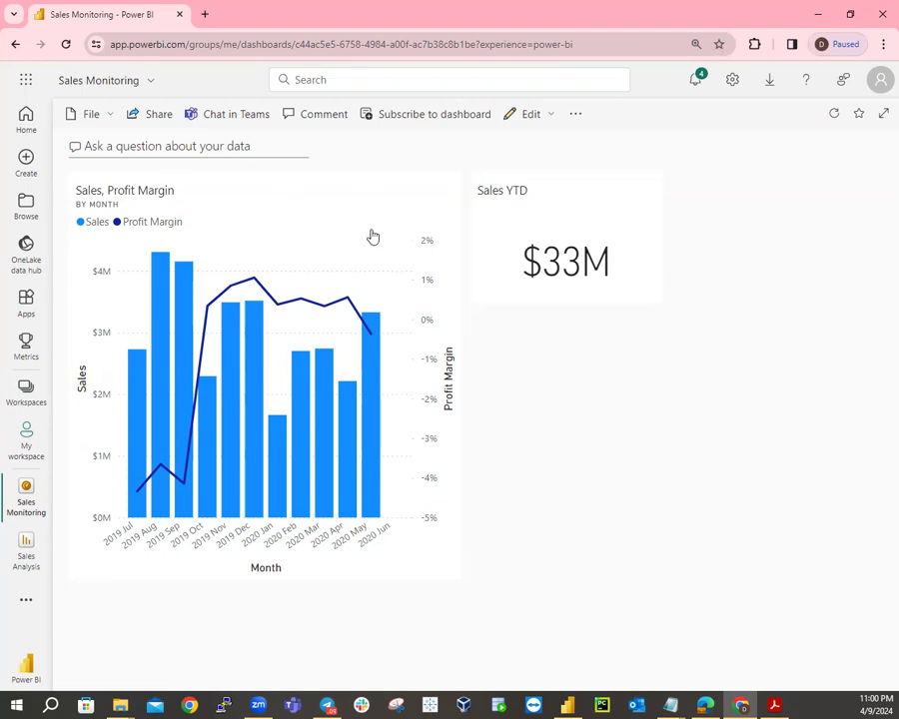
click(550, 117)
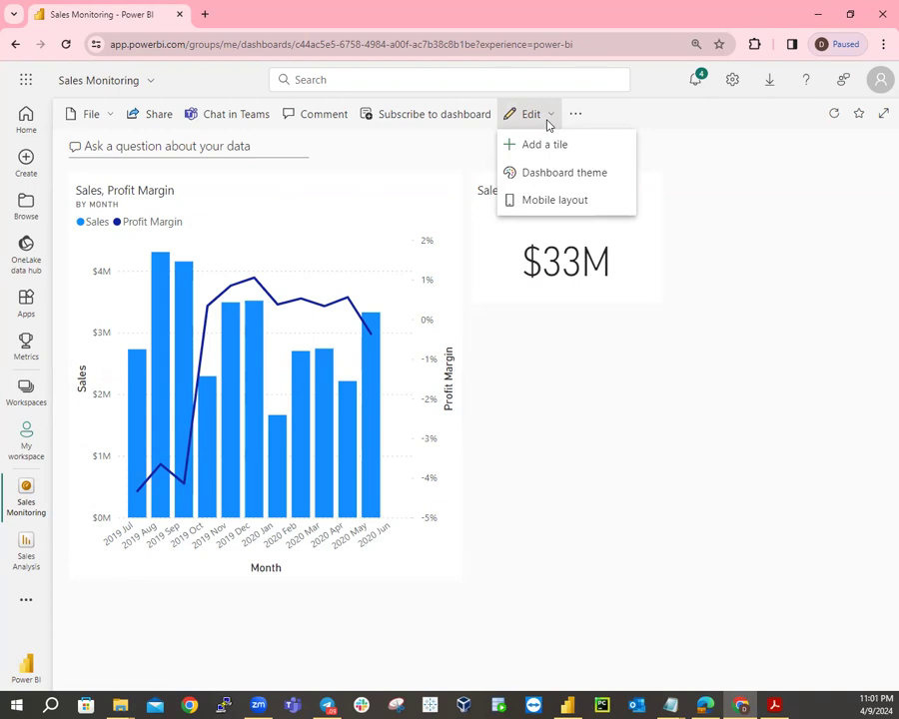
click(642, 261)
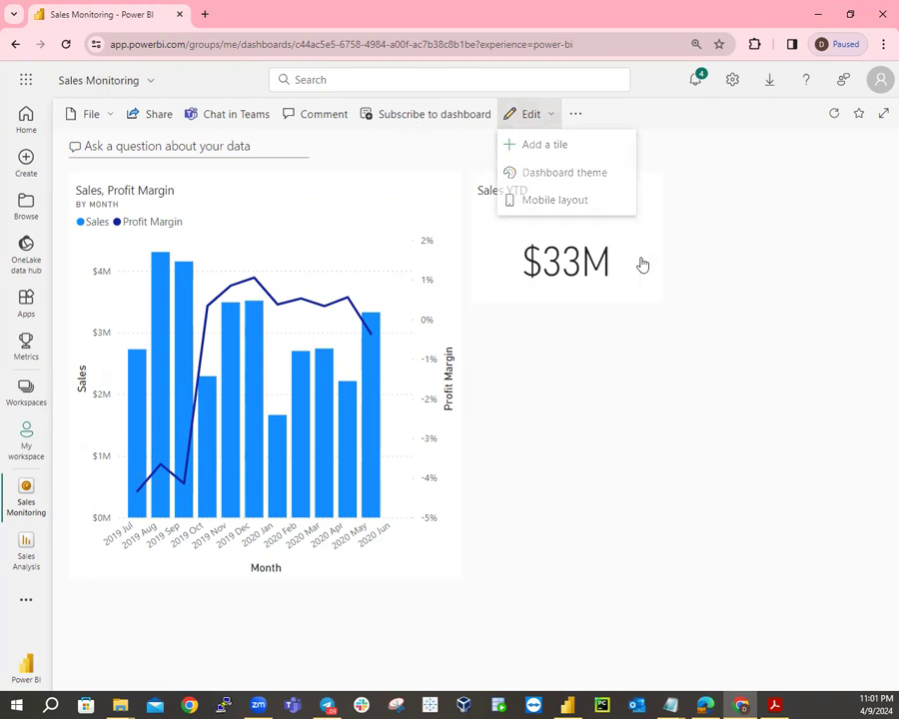
click(113, 117)
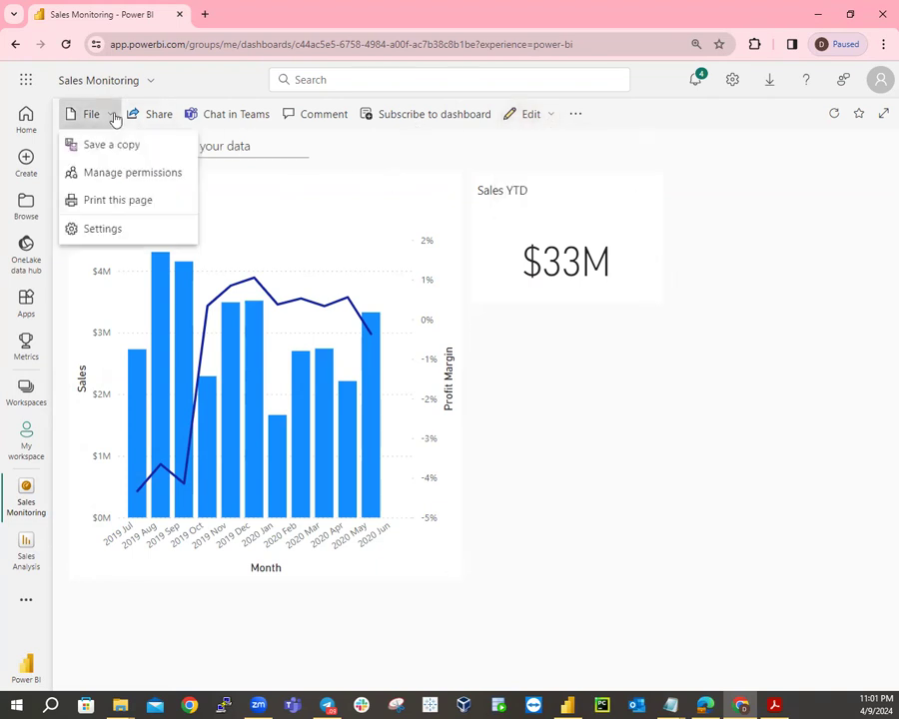
click(657, 220)
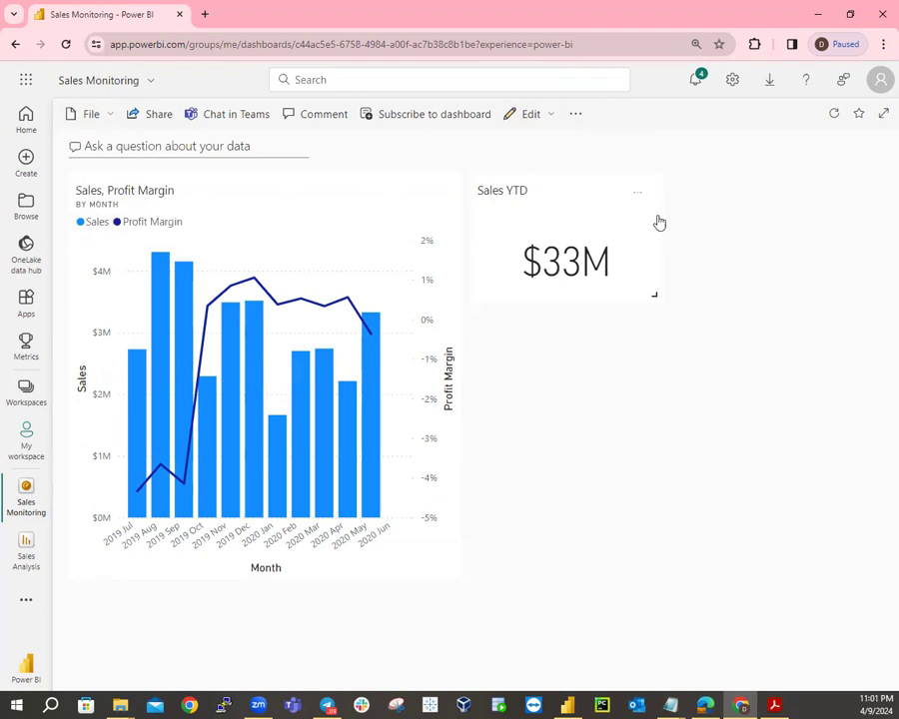
click(578, 117)
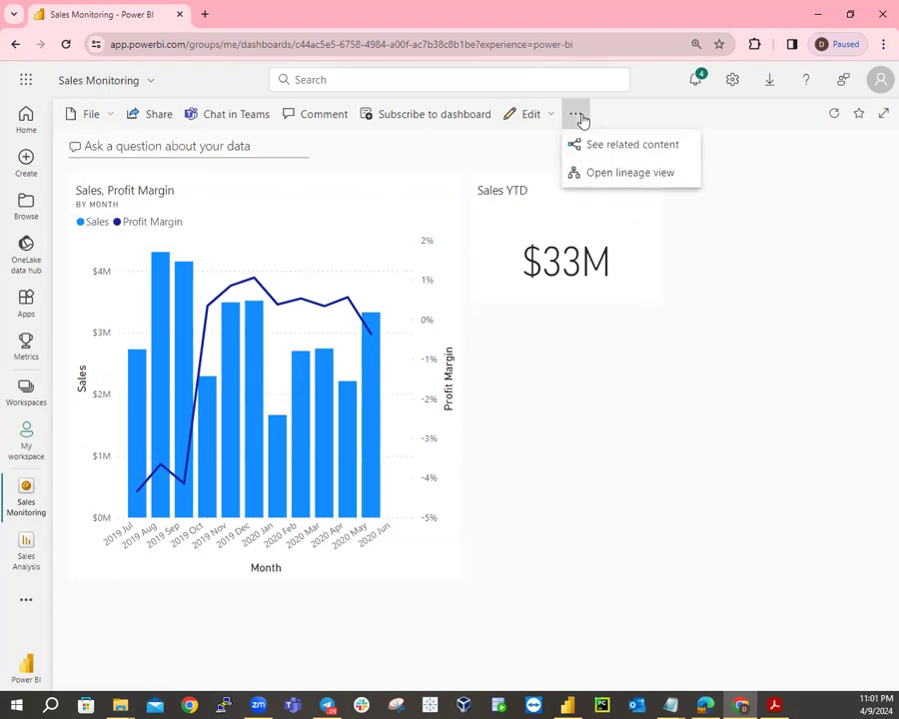
key(Escape)
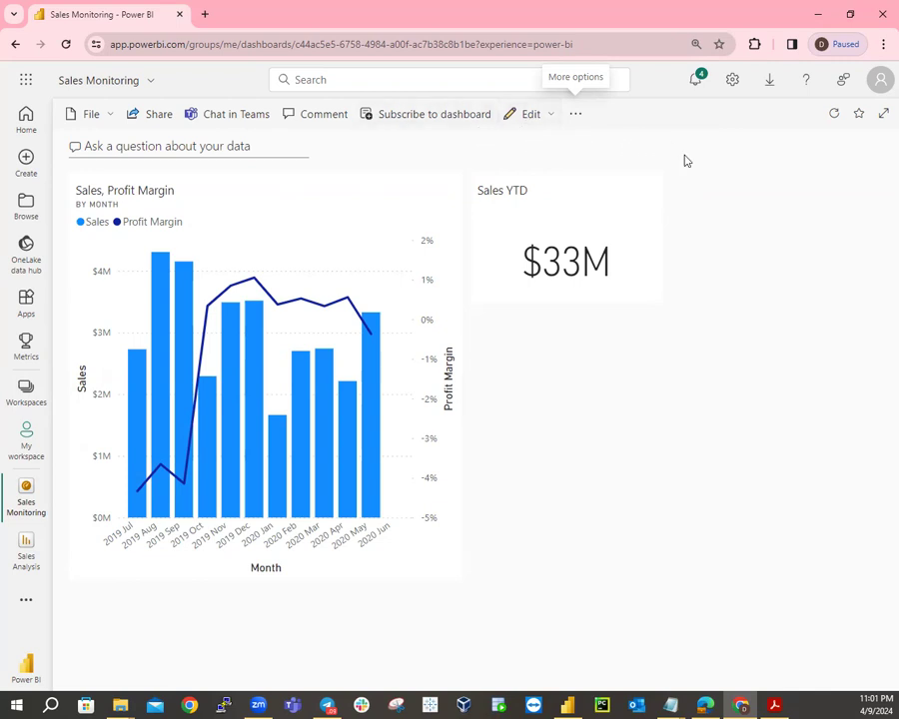
click(550, 115)
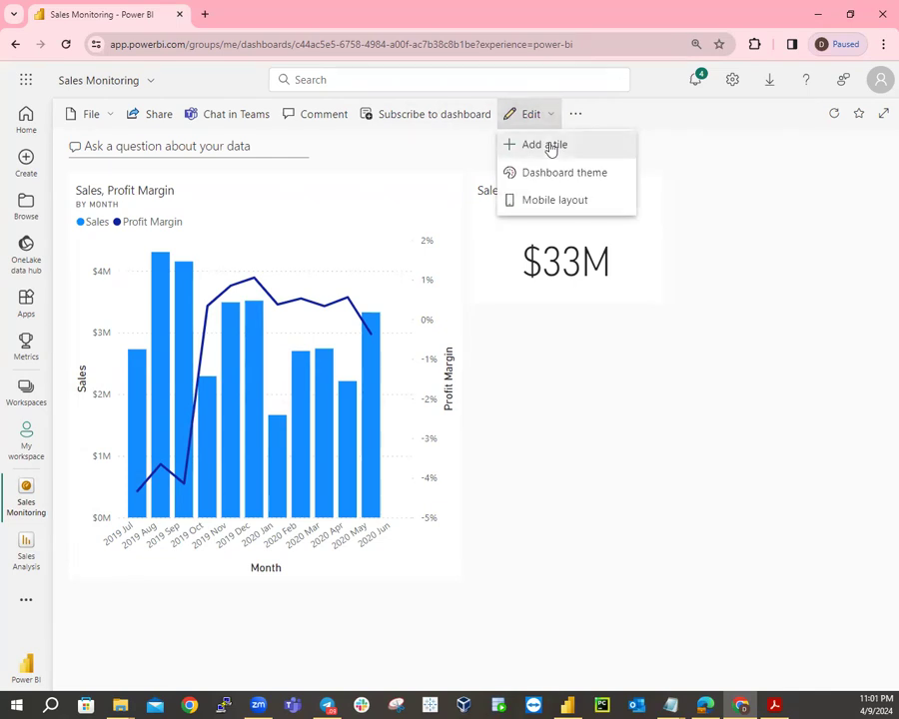
Add an image tile whose URL is the pasted Adventure Works logo data URL.
click(547, 145)
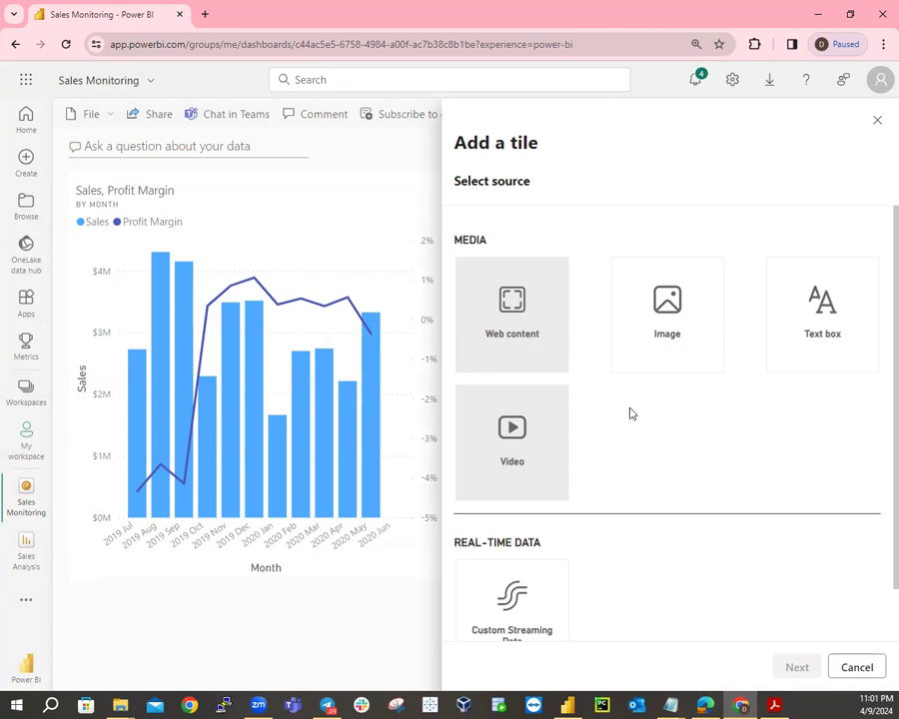
click(661, 316)
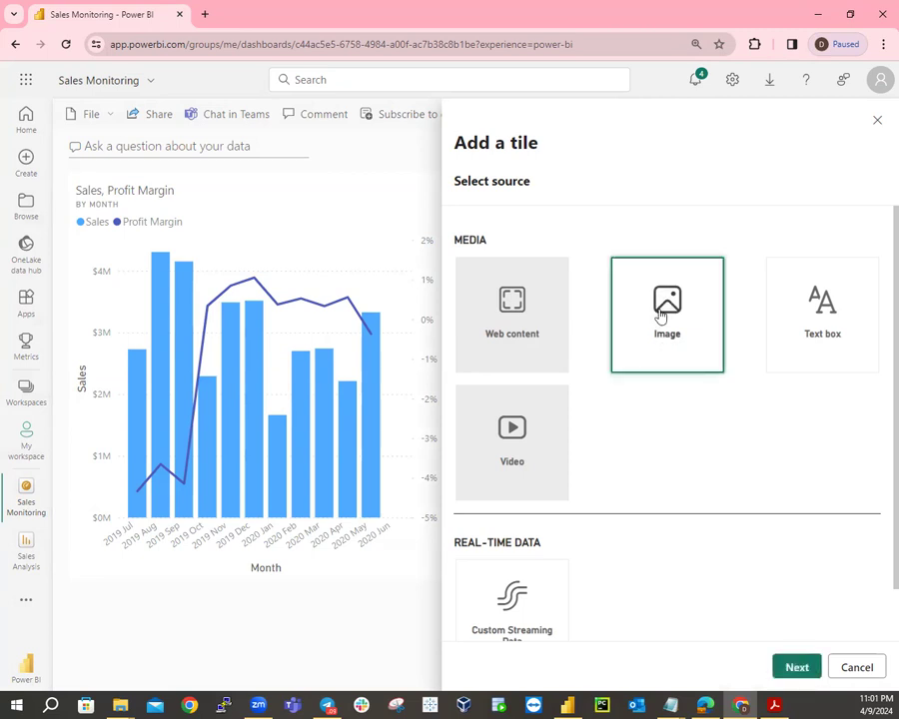
click(802, 671)
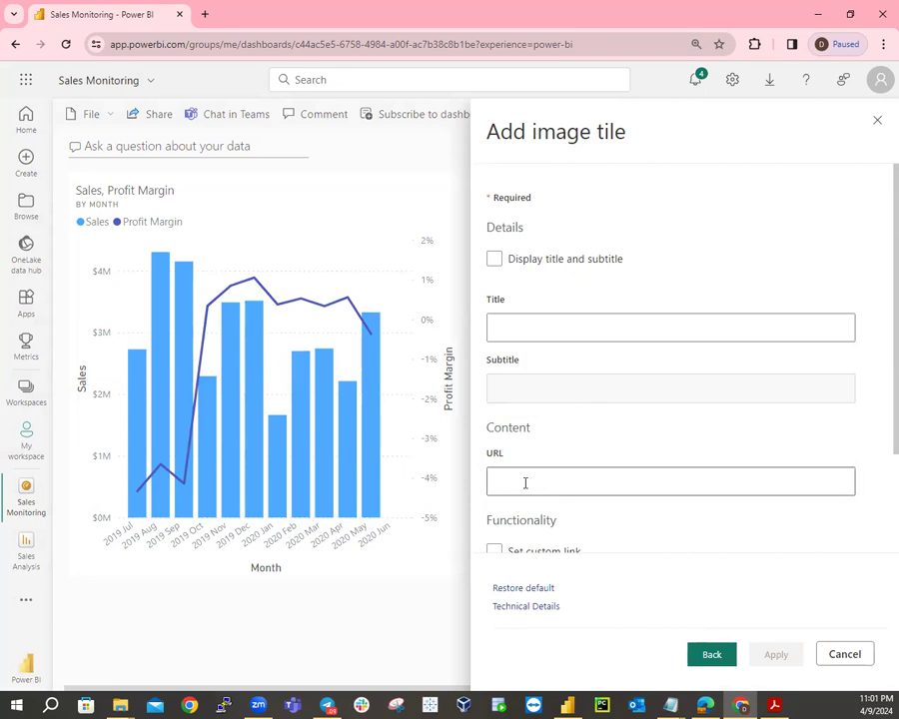
click(525, 483)
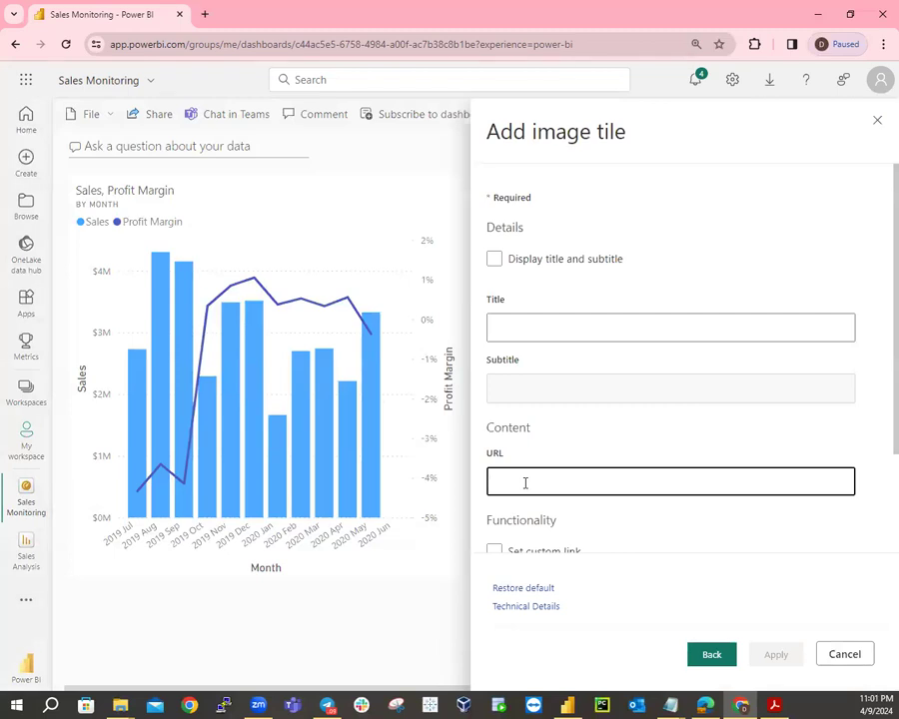
key(ctrl+v)
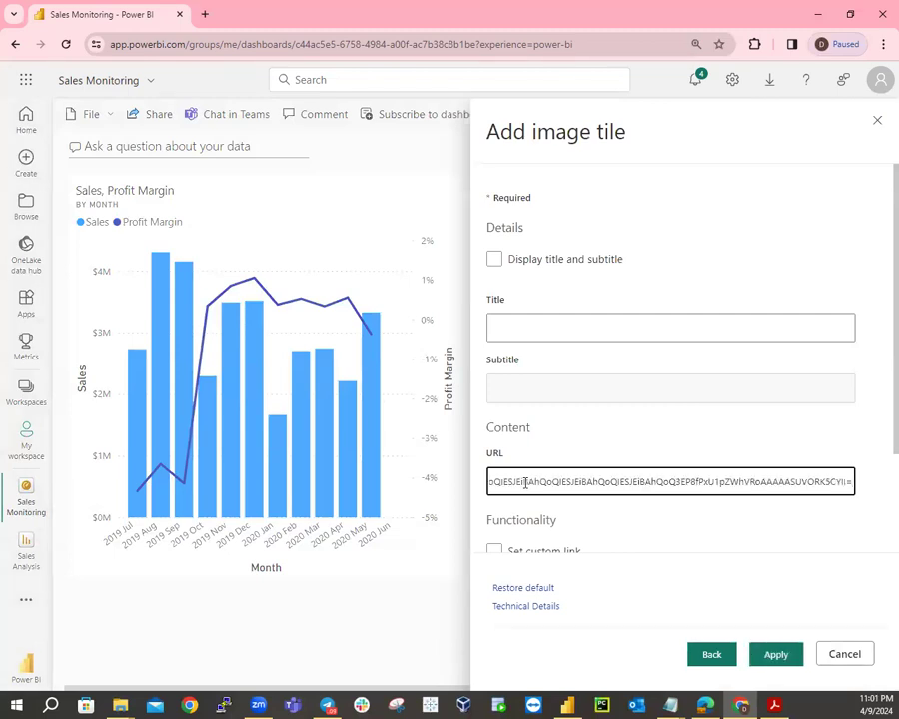
click(777, 656)
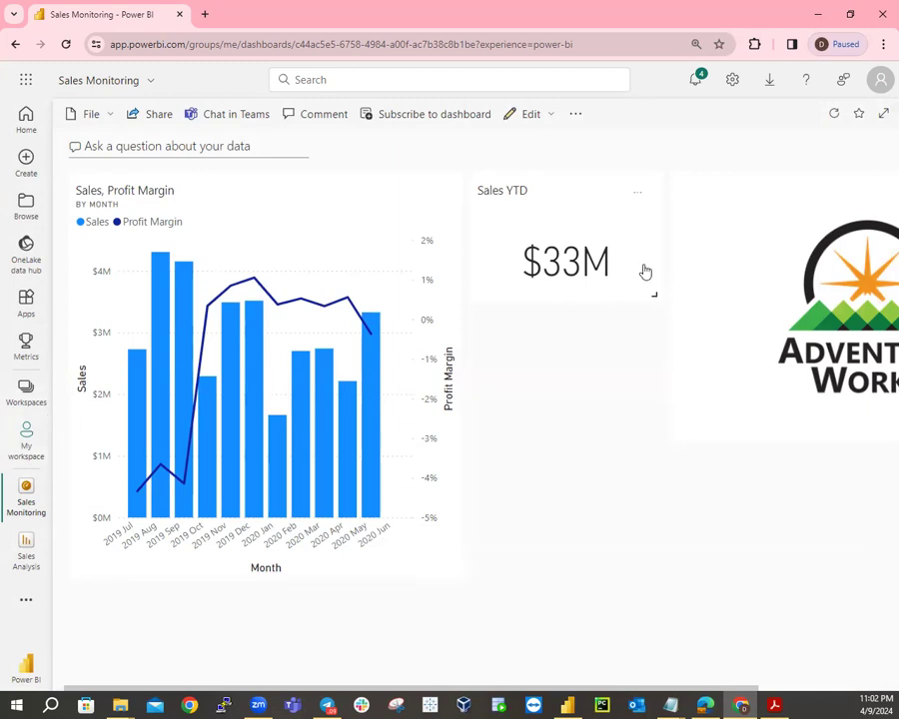
Arrange tiles: small logo top-left, Sales YTD beneath it, Sales, Profit Margin chart to the right.
drag(752, 223, 140, 213)
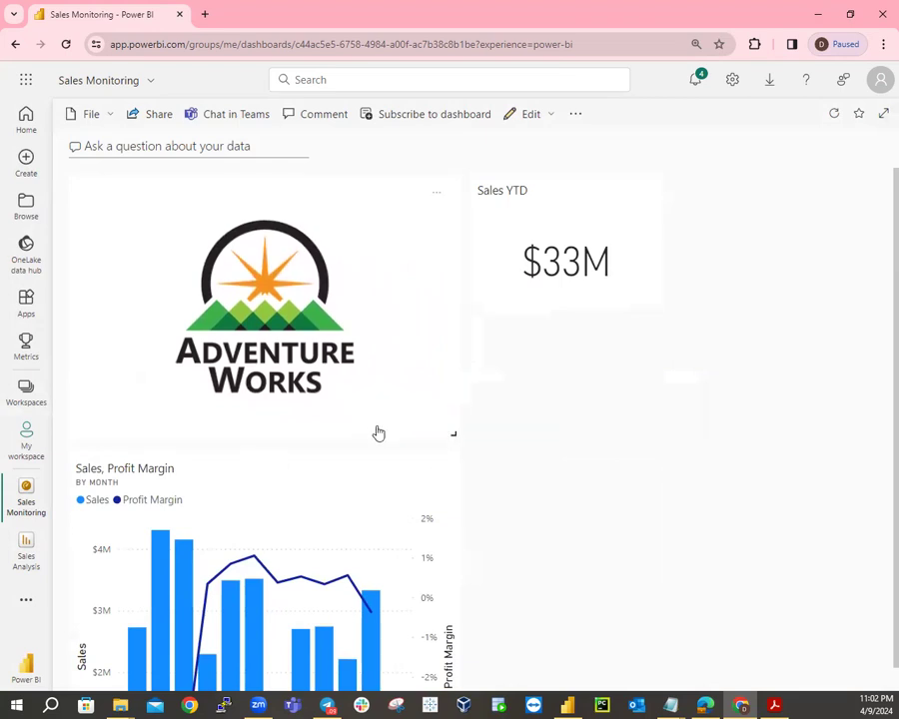
drag(457, 445, 223, 292)
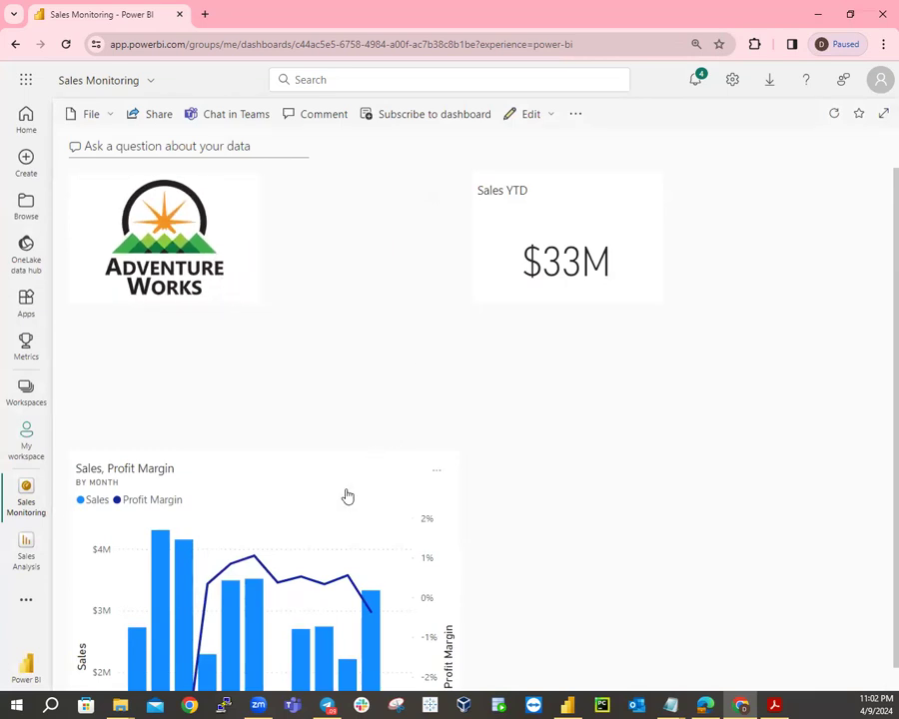
drag(273, 525, 474, 223)
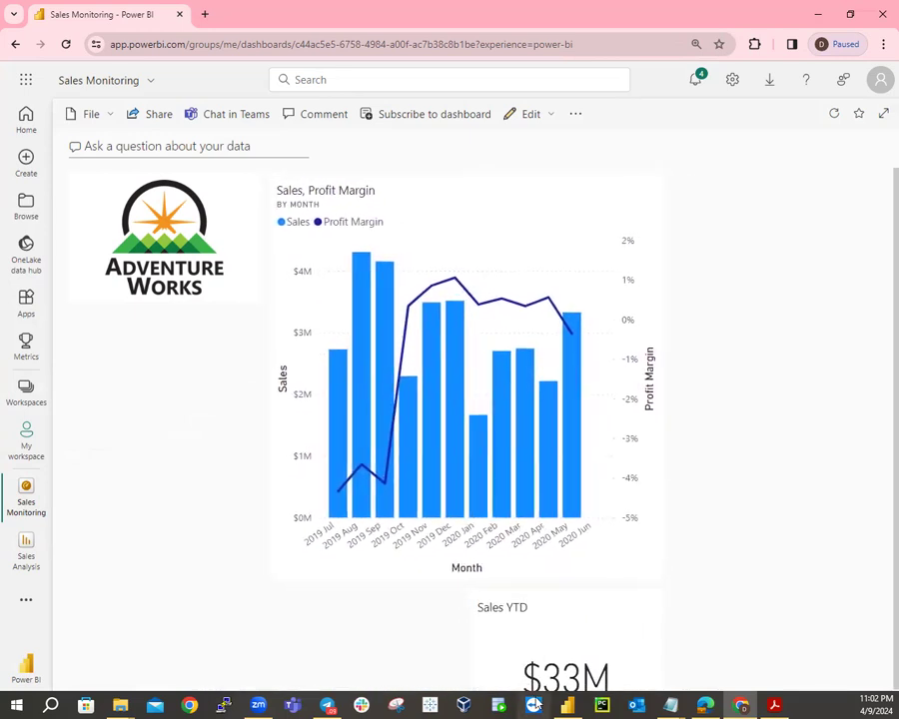
drag(566, 649, 142, 394)
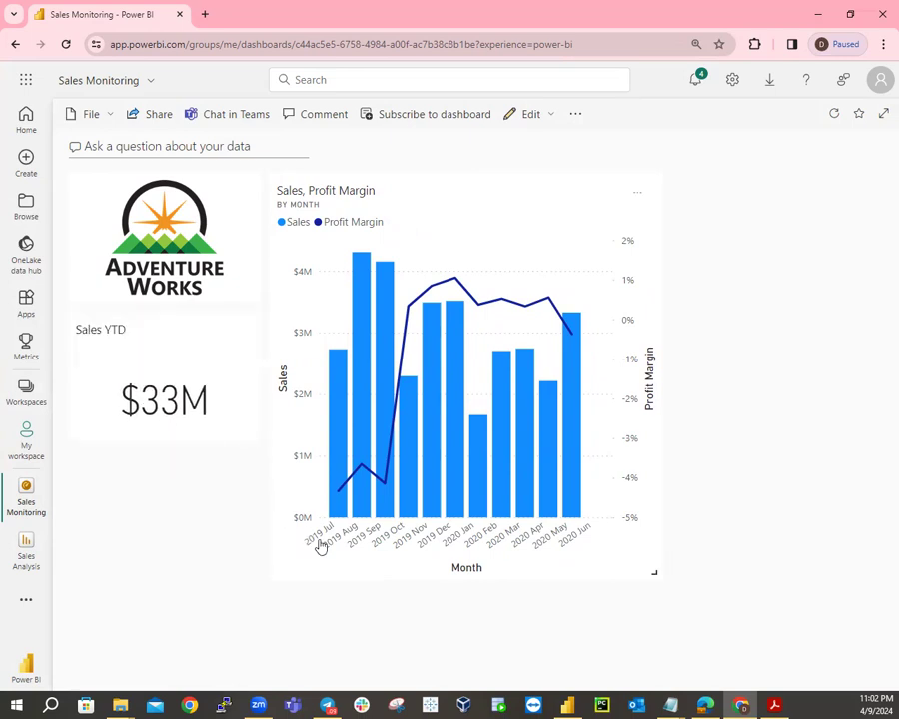
click(496, 499)
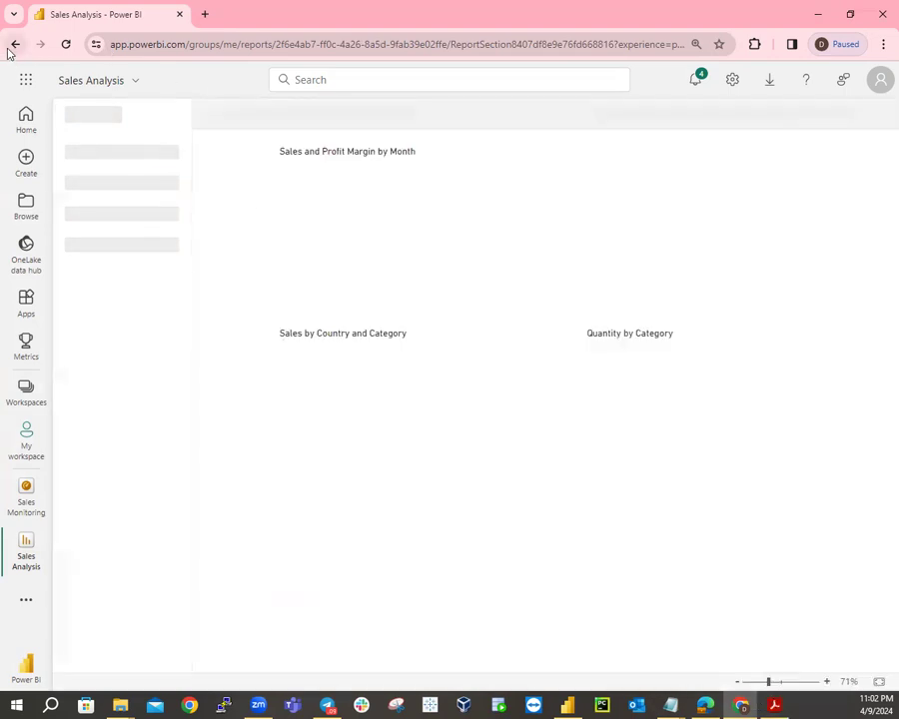
click(9, 47)
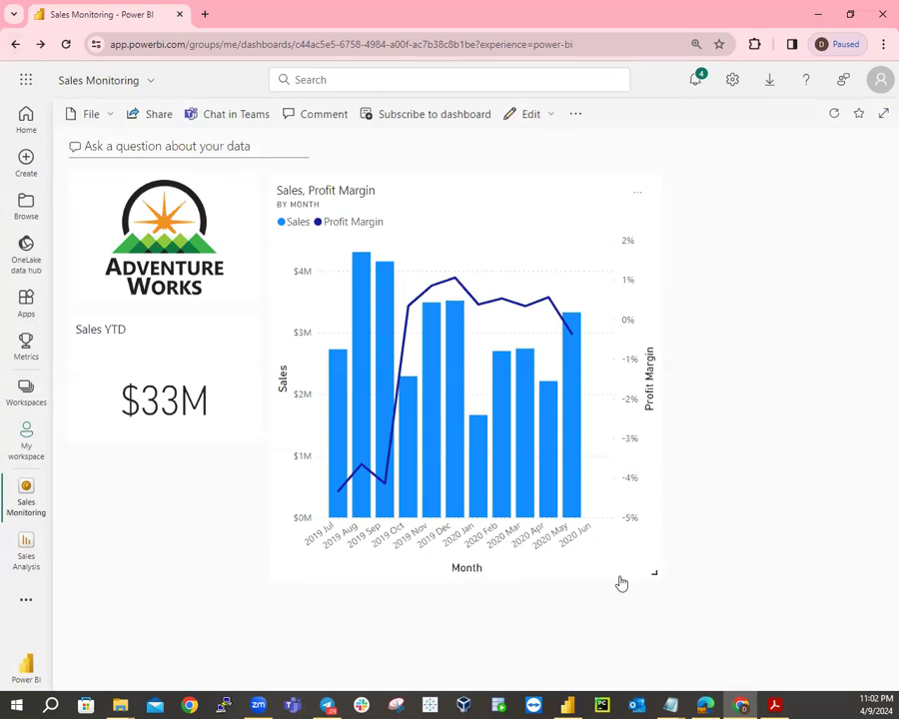
Shrink the Sales, Profit Margin chart tile to the height of the logo and Sales YTD column.
drag(655, 572, 649, 457)
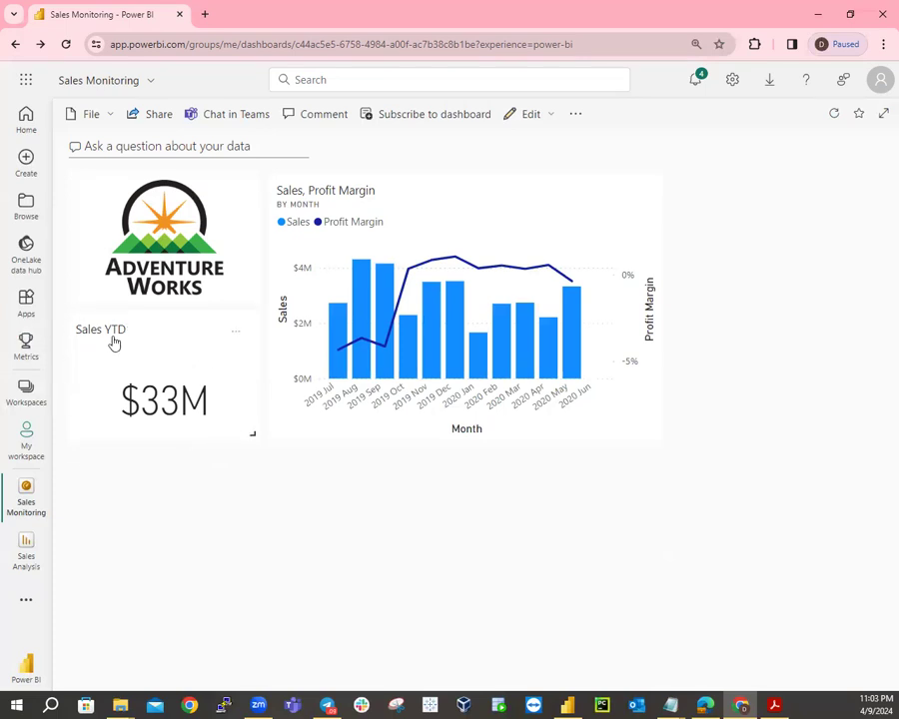
Give the Sales YTD tile the subtitle FY2020 through its Edit details pane.
click(236, 338)
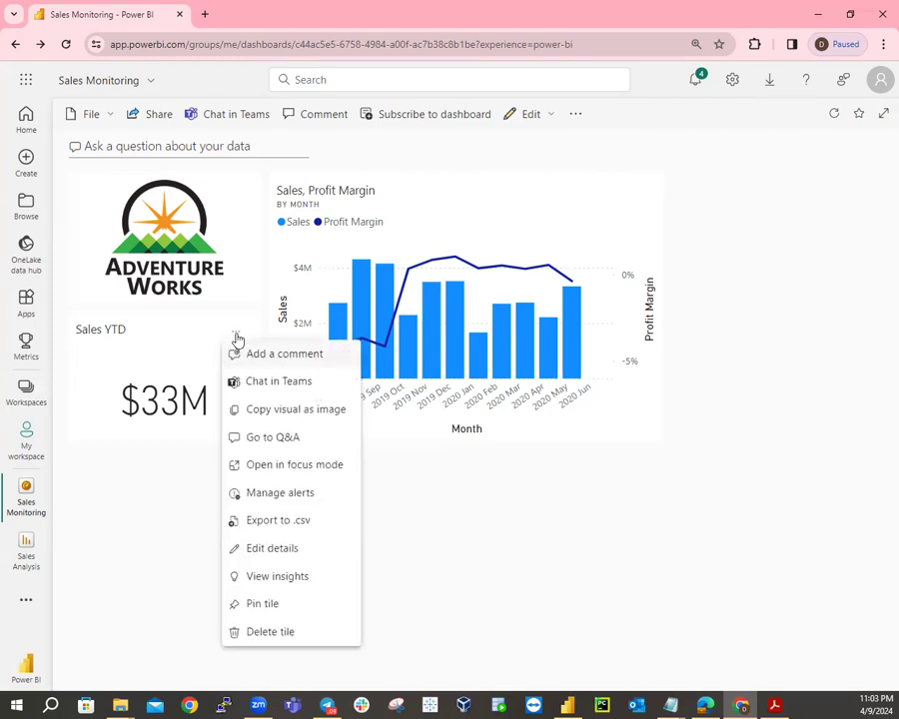
click(266, 549)
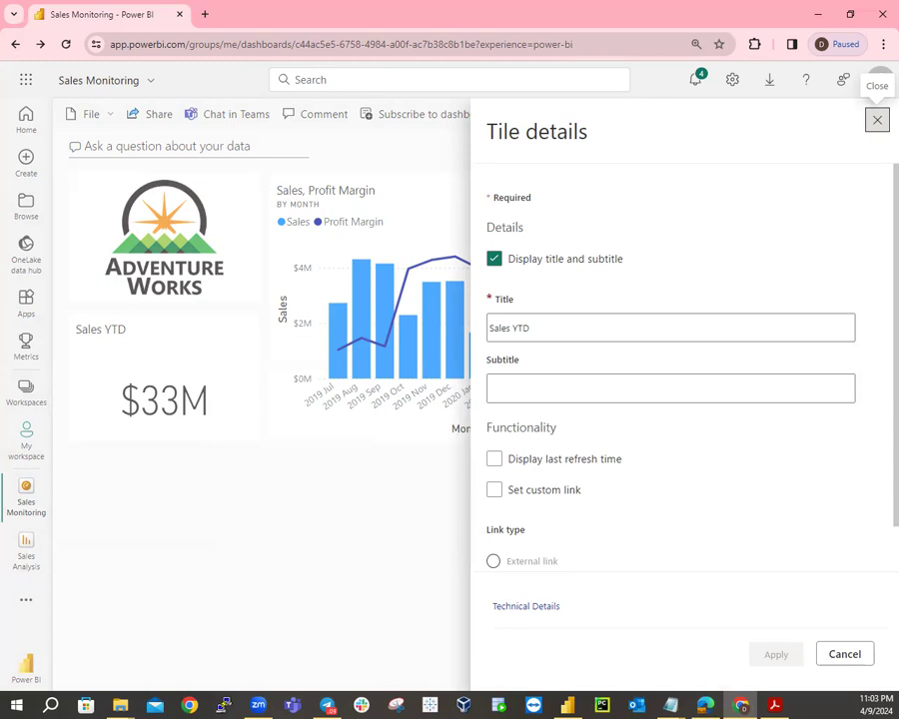
click(507, 388)
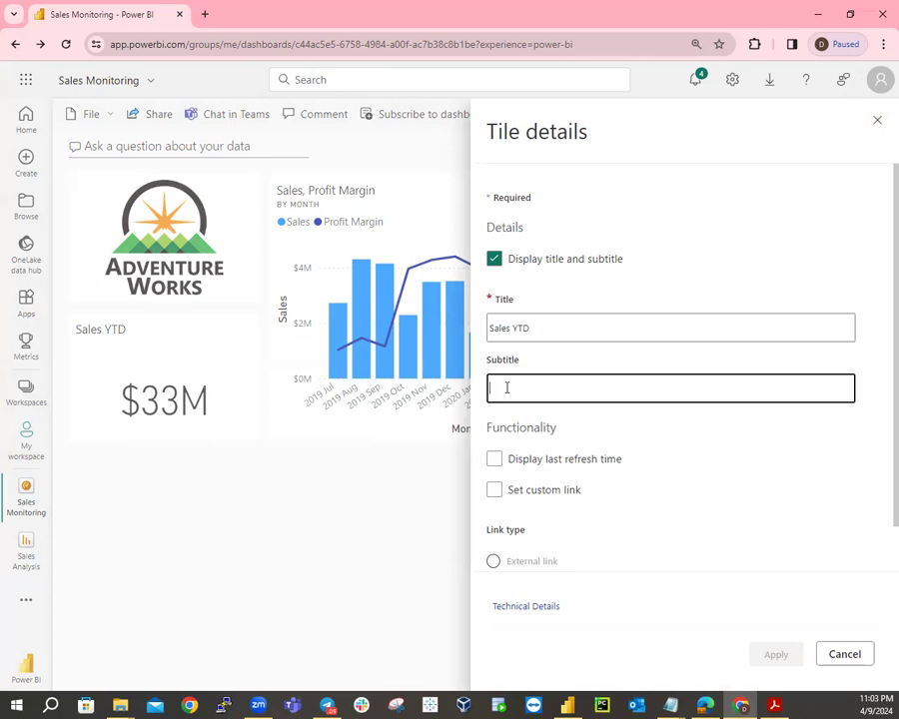
text(FY20202)
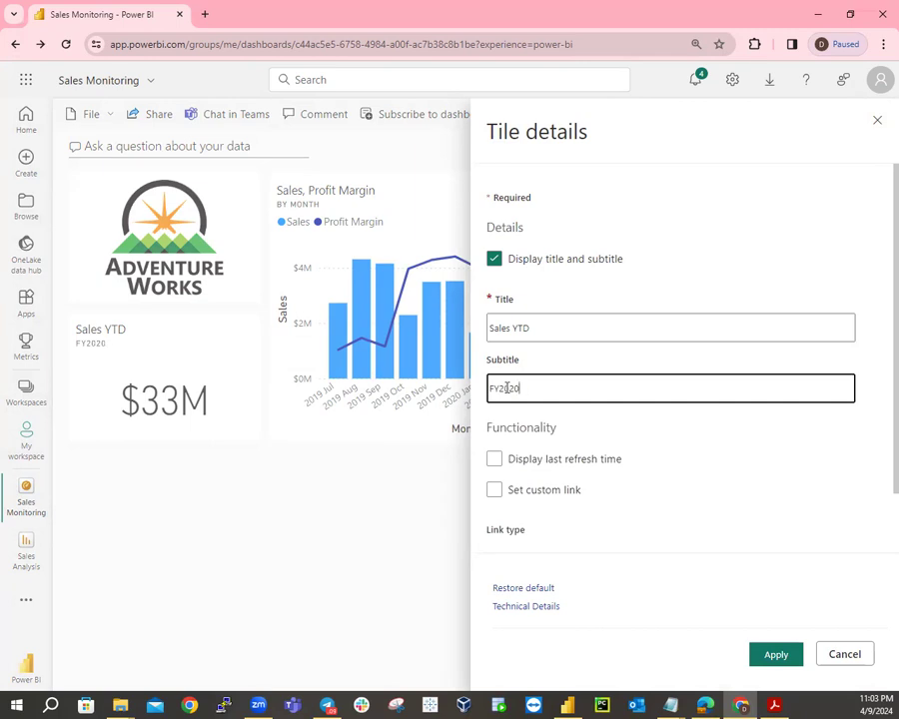
key(BackSpace)
click(783, 658)
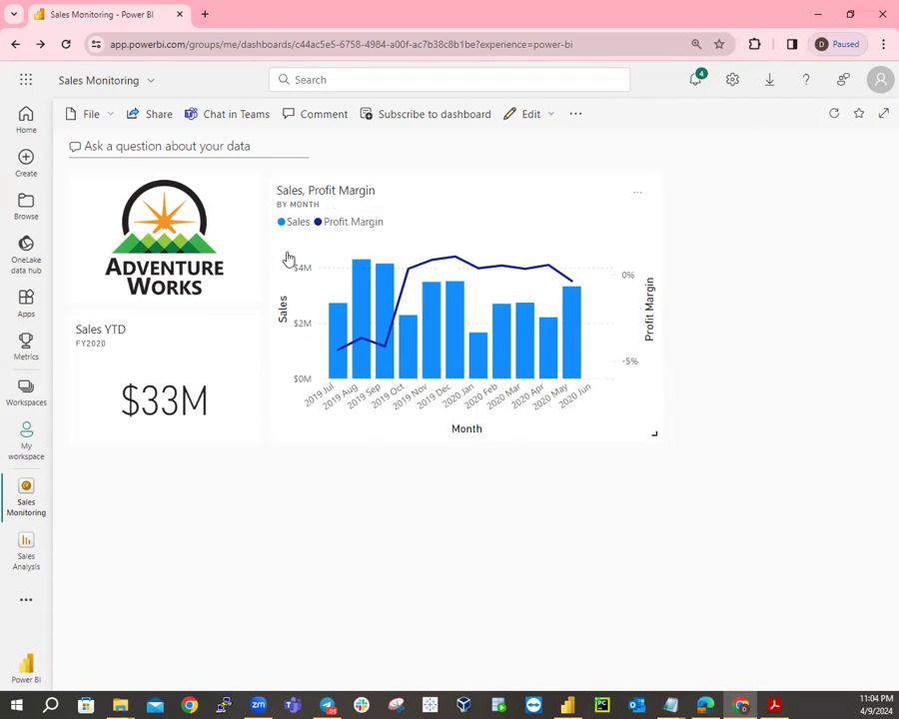
Turn on Display last refresh time for the Sales, Profit Margin tile, reloading the dashboard before and after.
right_click(493, 214)
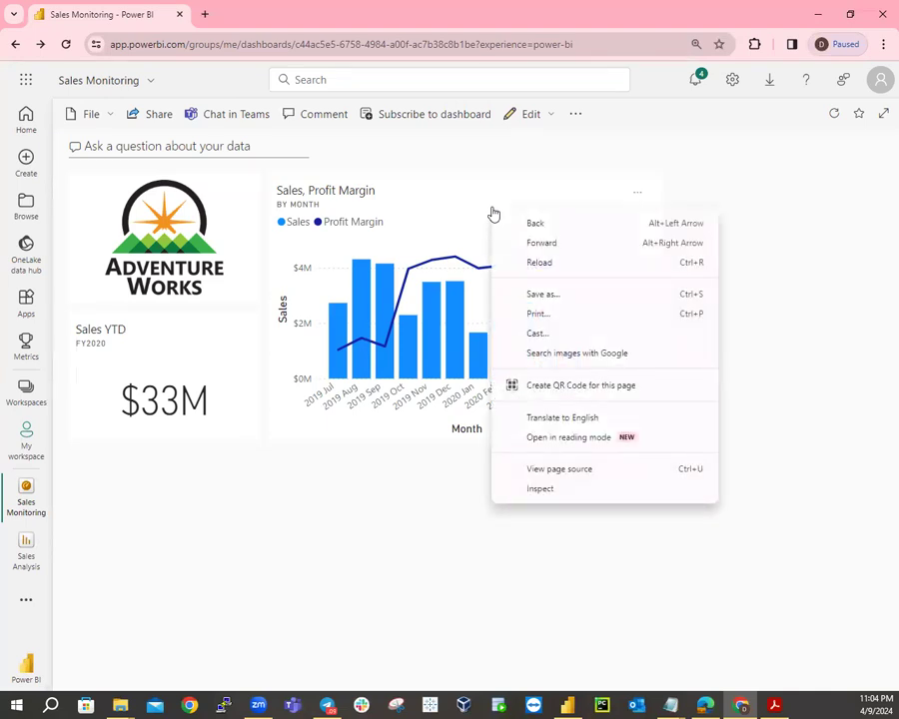
click(530, 261)
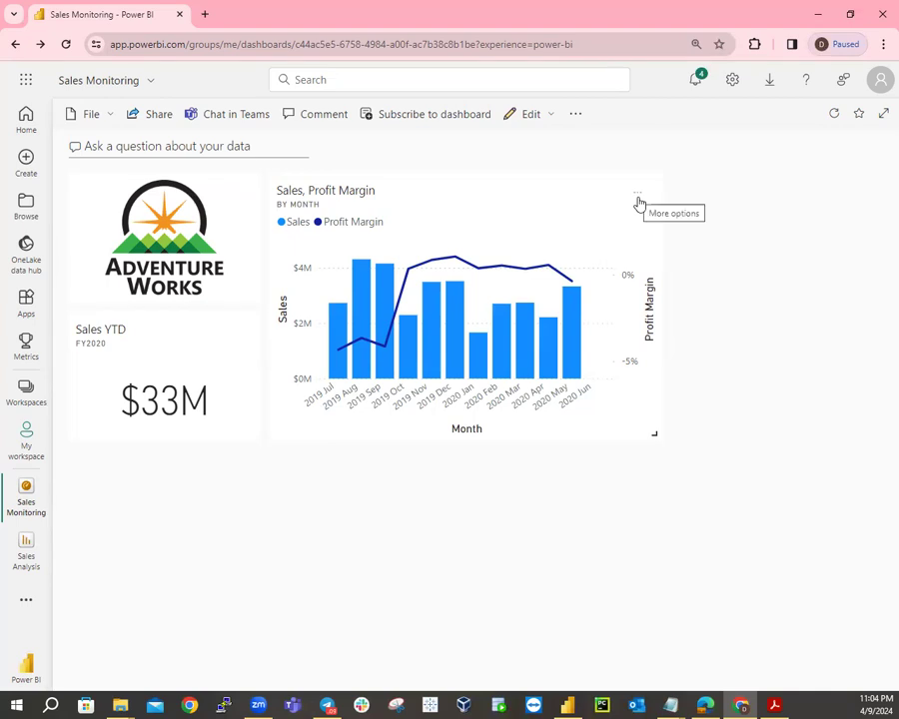
click(638, 196)
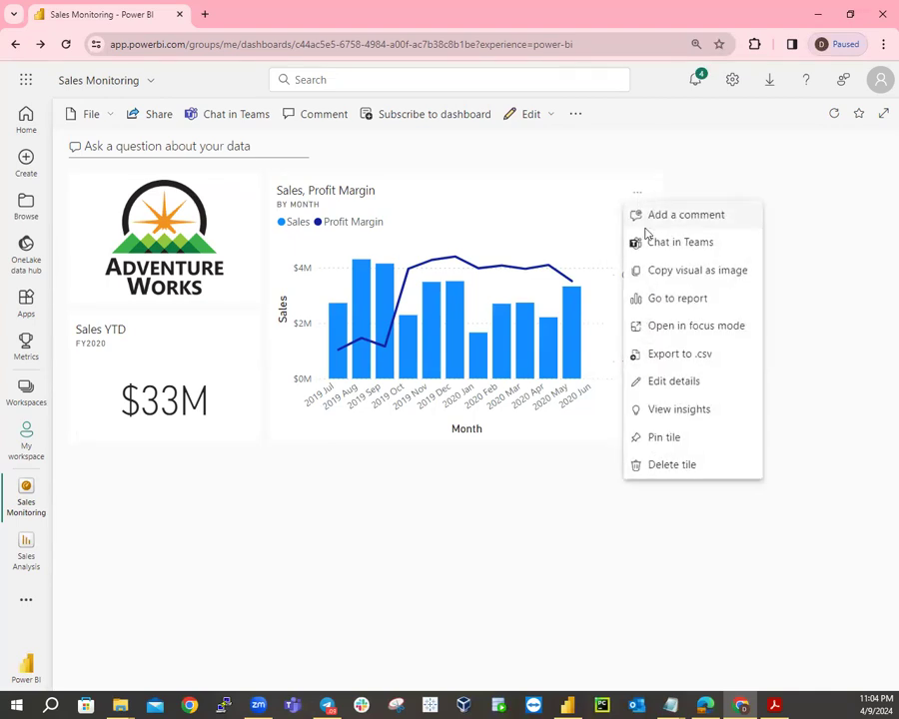
click(668, 385)
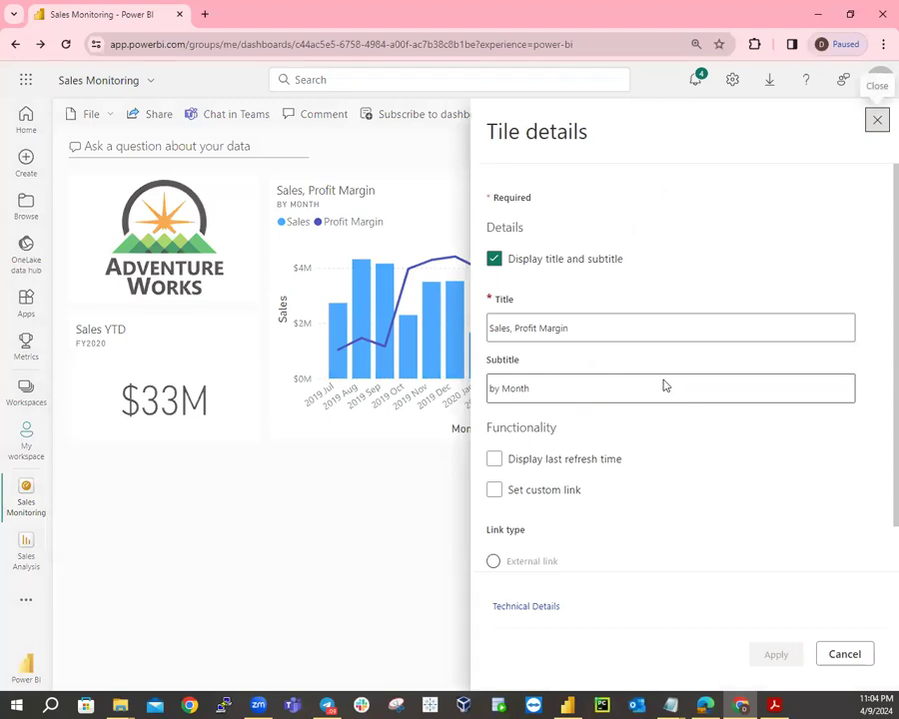
click(494, 461)
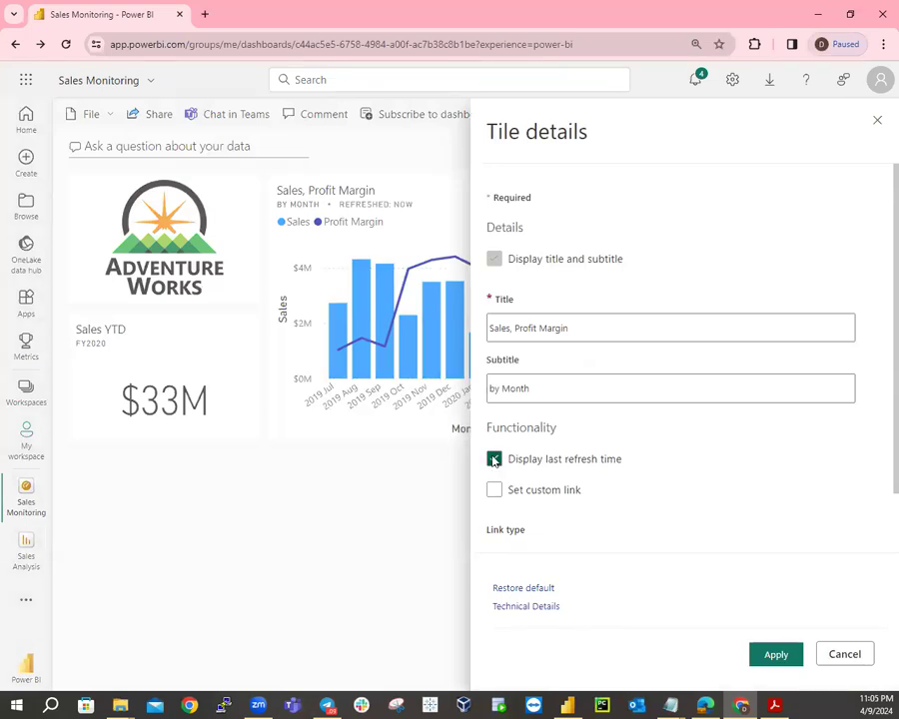
click(775, 655)
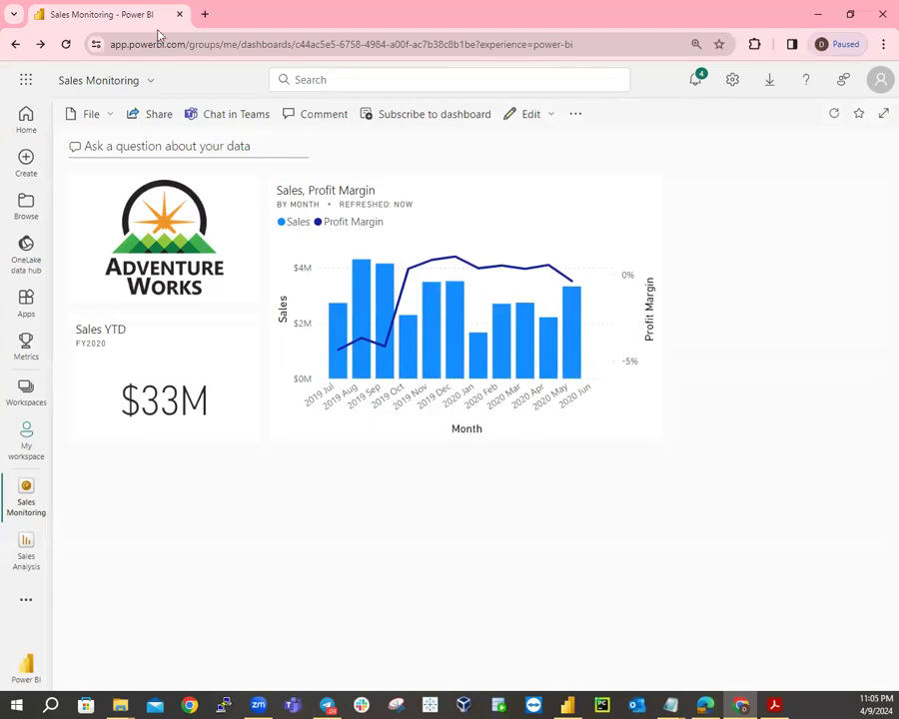
click(66, 44)
Copy the Sales Monitoring dashboard's full URL from the address bar and switch to the other browser.
click(534, 47)
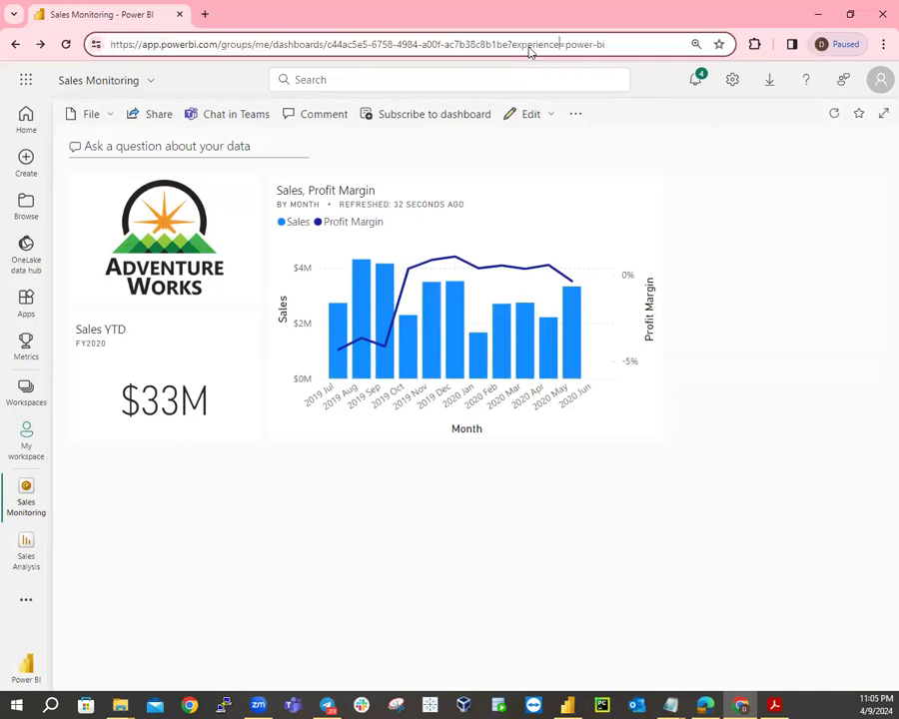
click(635, 46)
drag(634, 46, 105, 44)
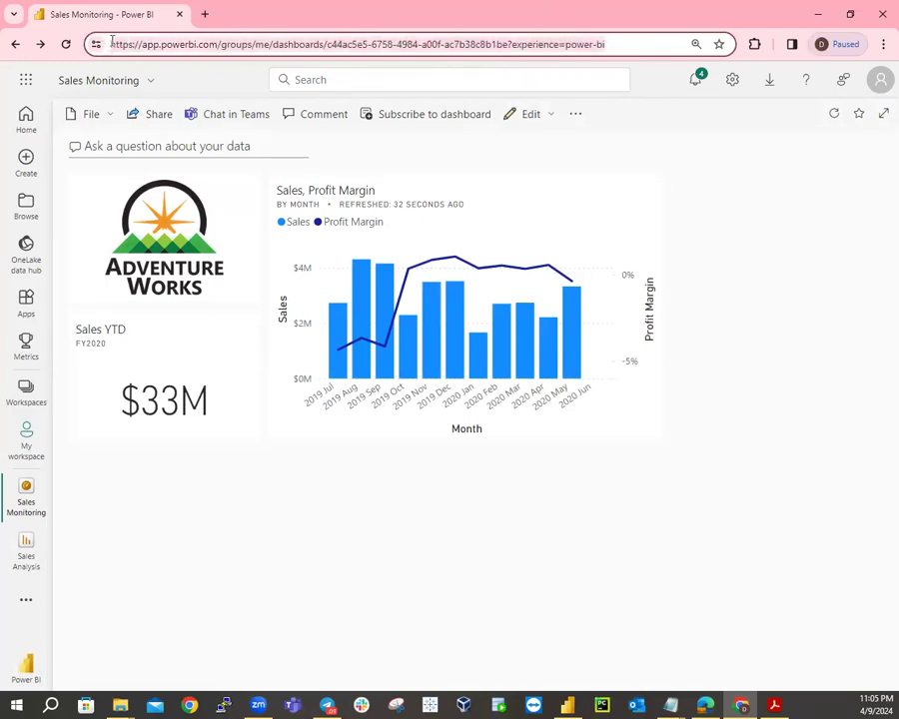
right_click(155, 47)
click(200, 139)
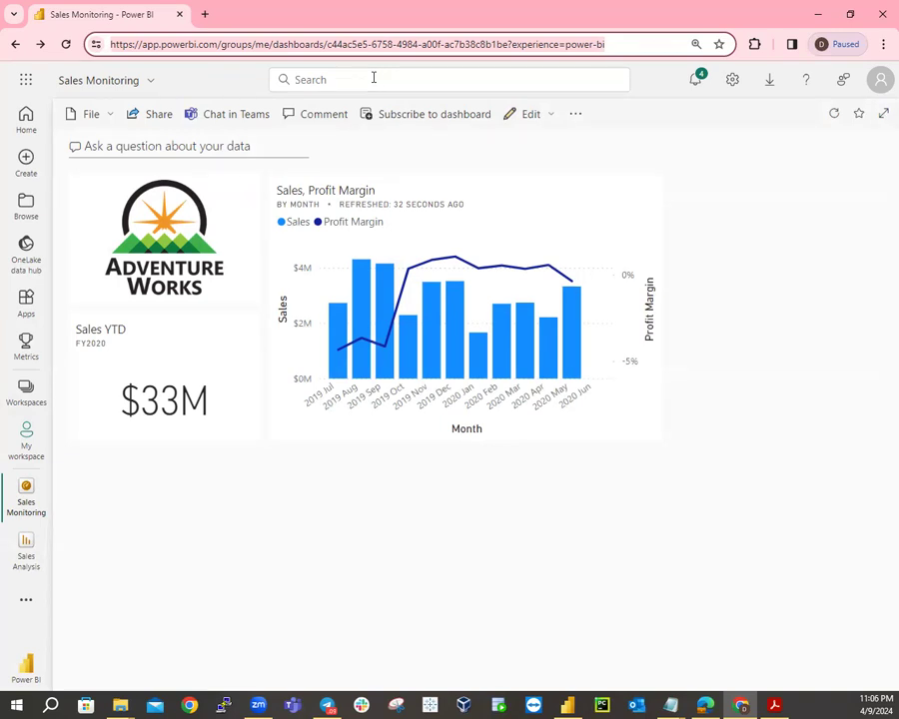
key(alt+Tab)
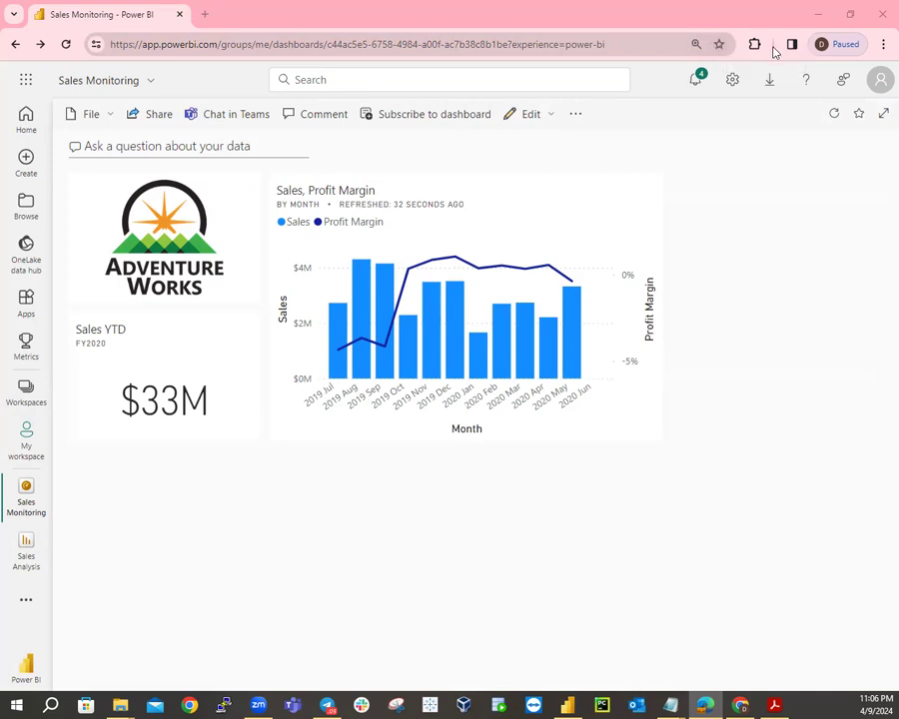
Paste the dashboard link into a new Chrome incognito window and load it.
click(879, 48)
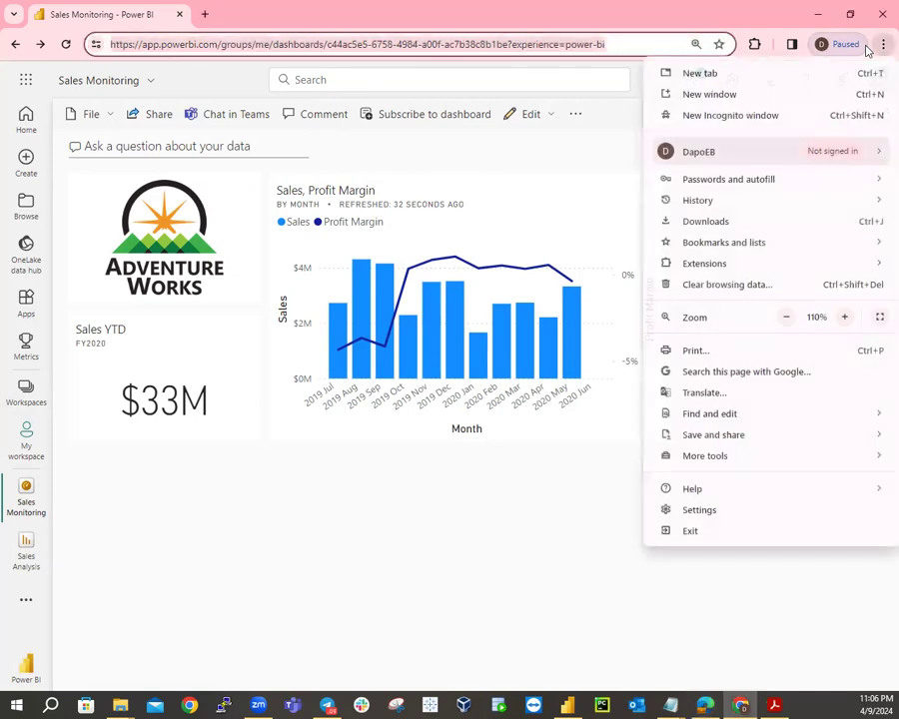
click(764, 117)
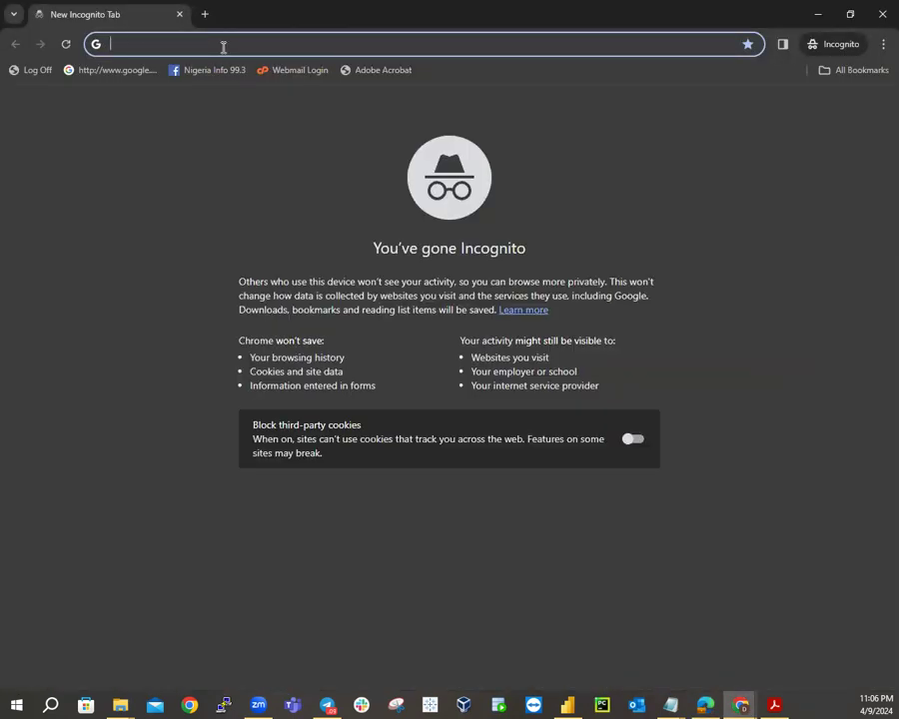
key(ctrl+v)
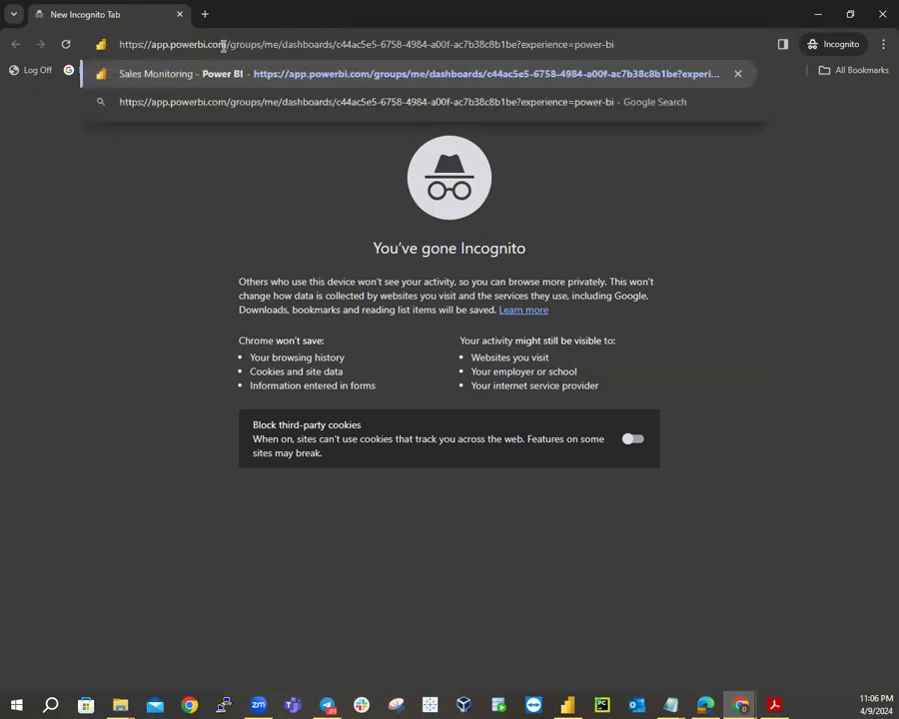
key(Return)
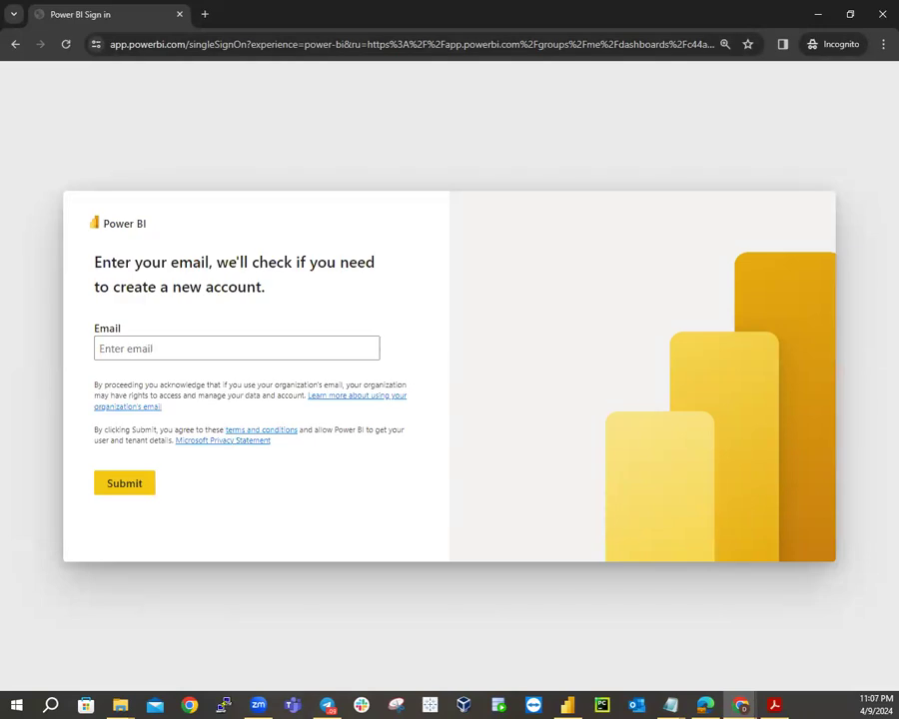
Enter the second user's work email on the Power BI sign-in page and submit it.
click(153, 349)
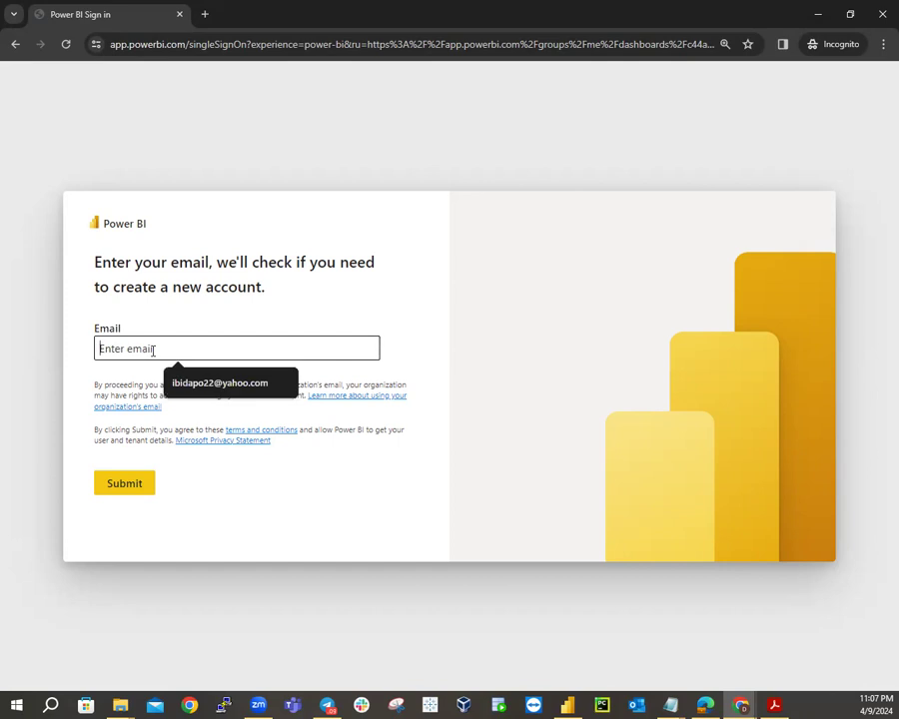
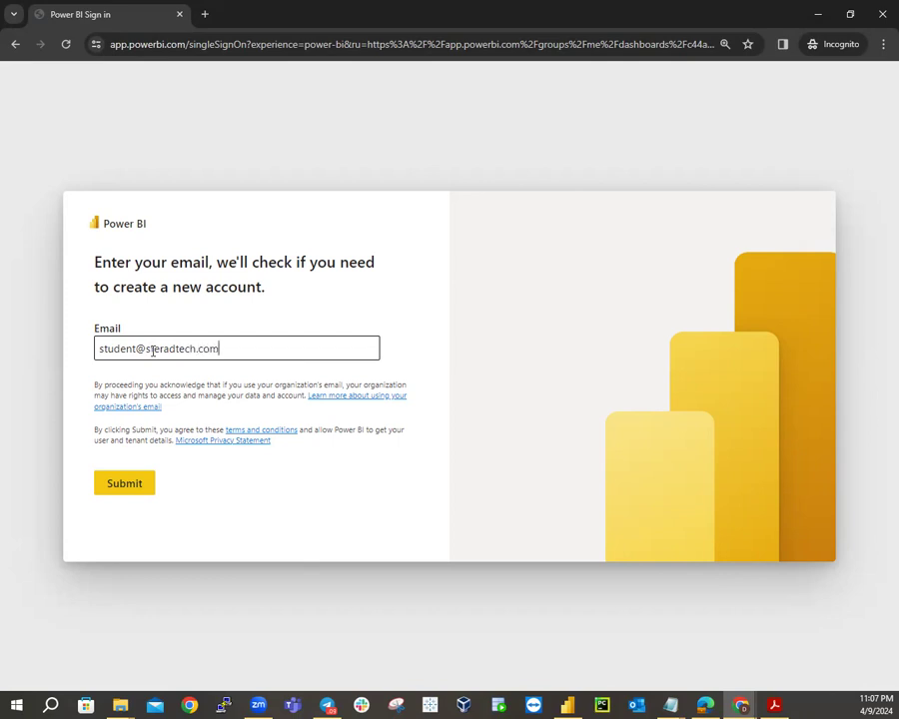
click(106, 485)
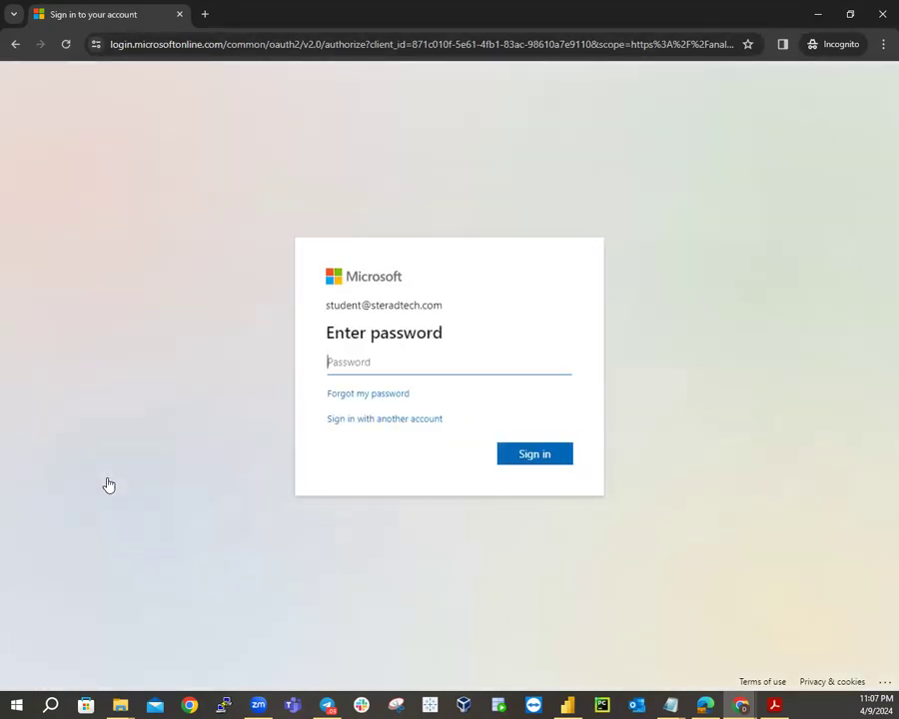
Enter the student account's password and sign in.
text(••••••••••••••••••)
click(519, 457)
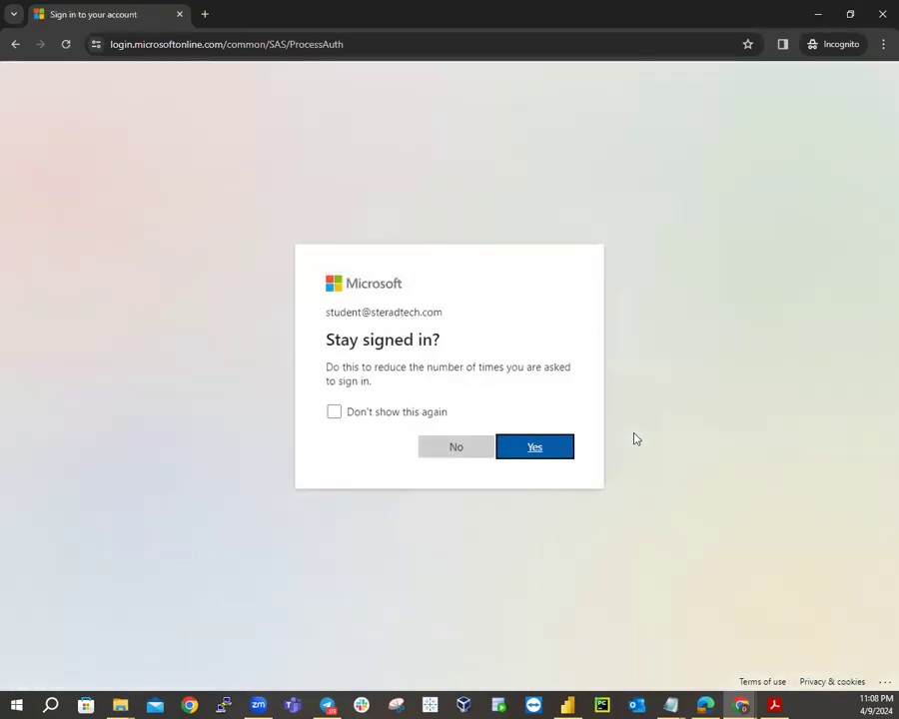
Confirm the Stay signed in prompt to finish signing in to Power BI.
click(548, 451)
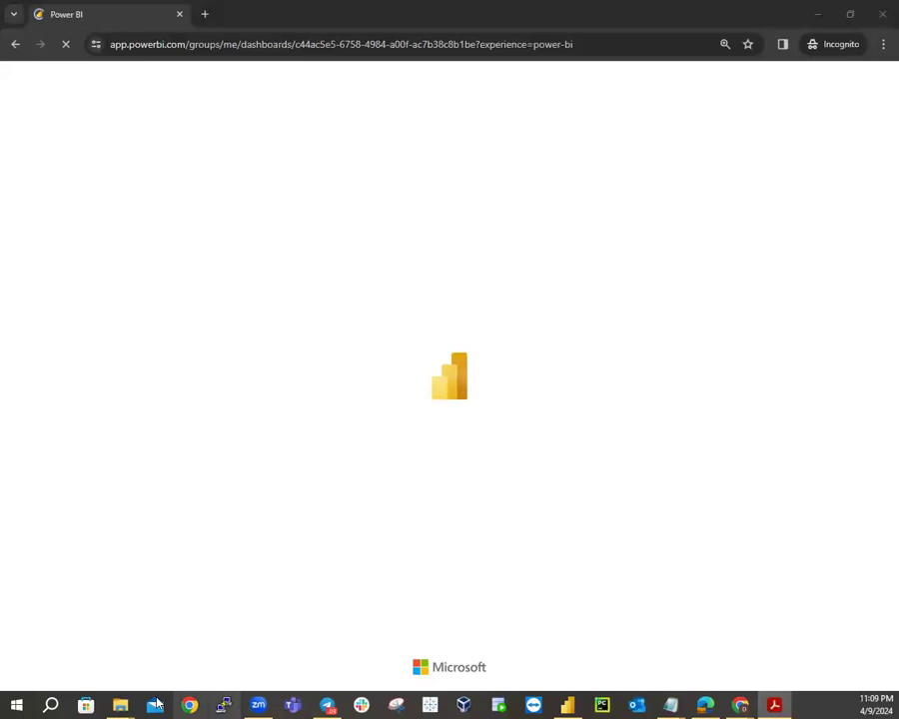
Leave the Lab-Note File Explorer window and return to the incognito dashboard window.
mouse_move(121, 705)
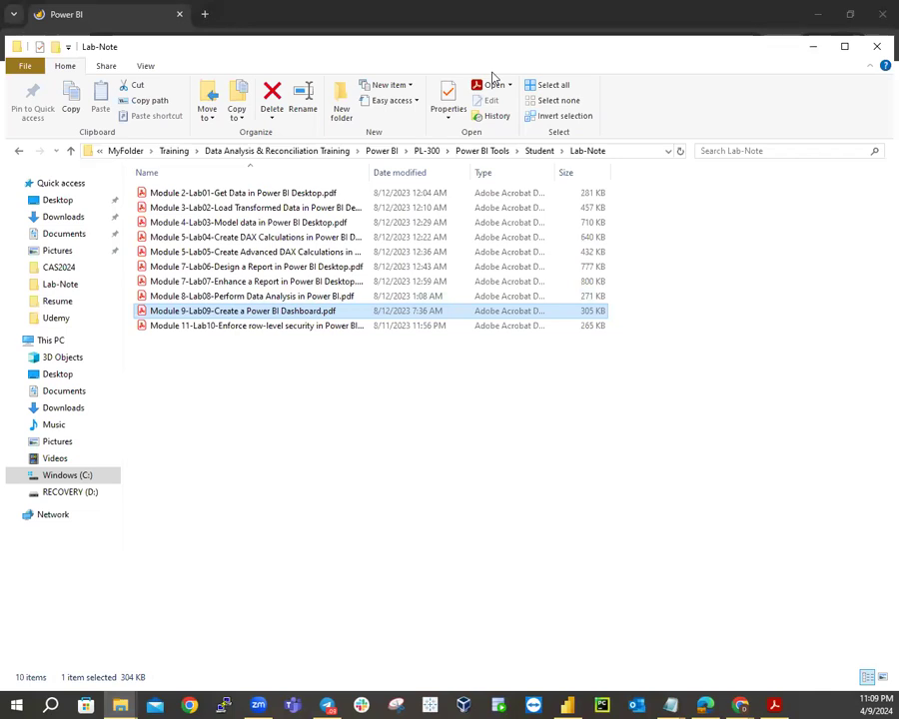
key(alt+Tab)
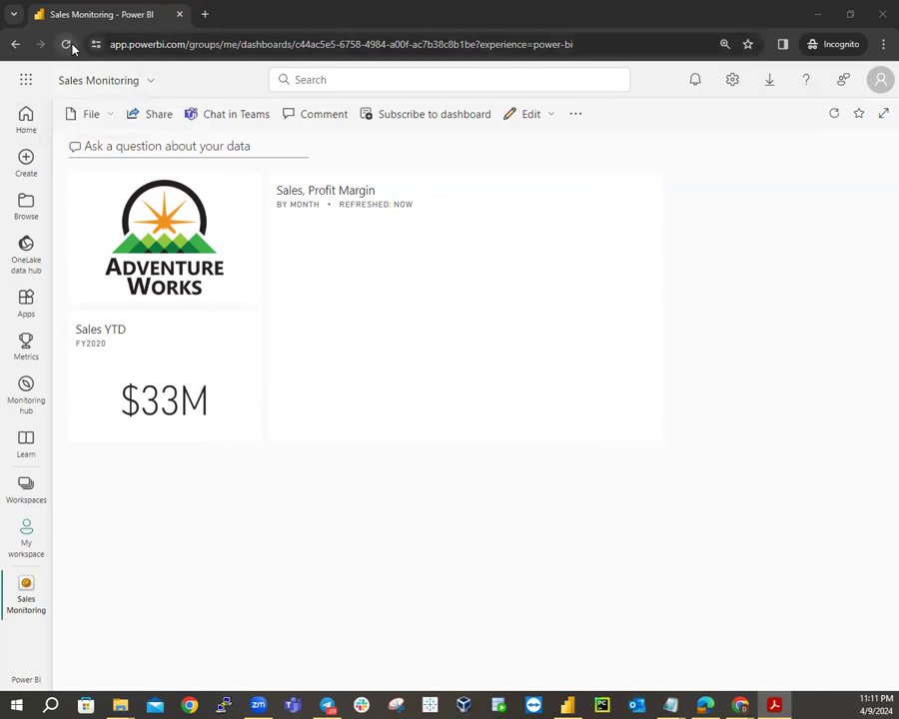
Dismiss the browser's page menu once the Sales, Profit Margin chart has rendered.
right_click(493, 329)
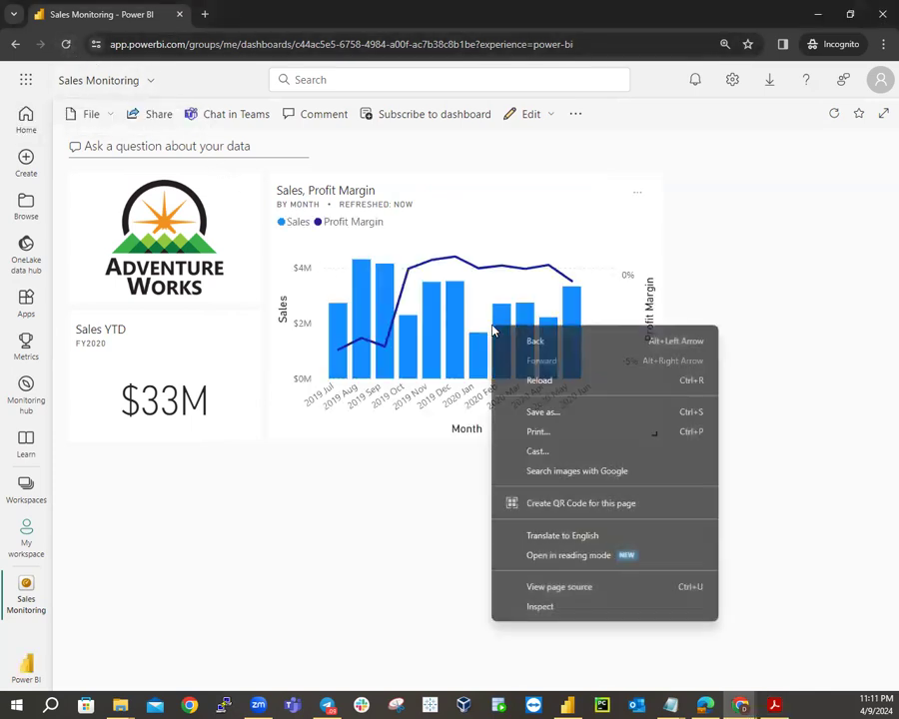
click(416, 476)
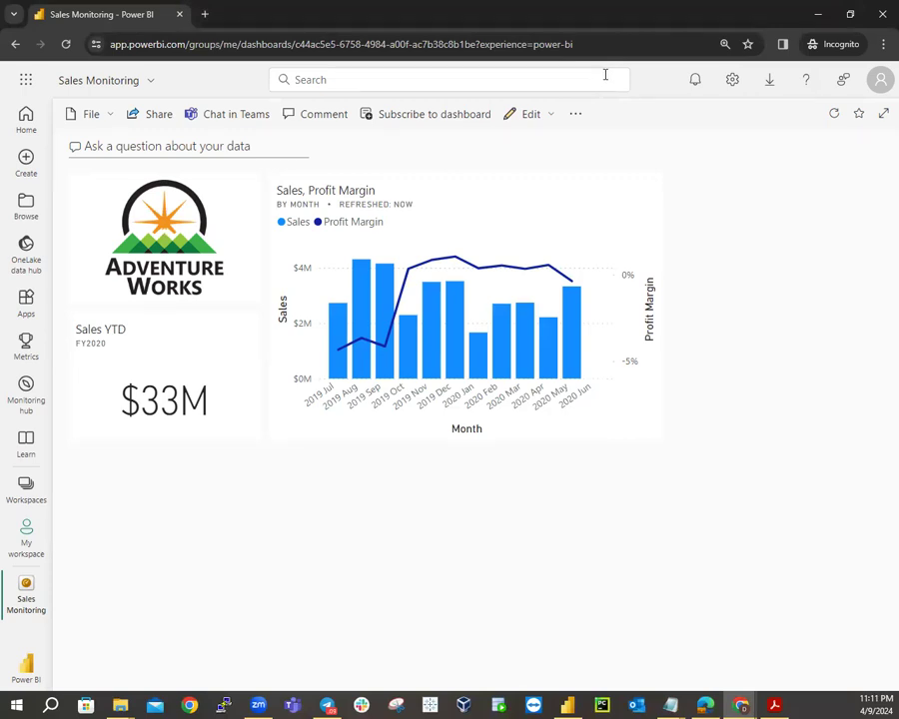
click(165, 122)
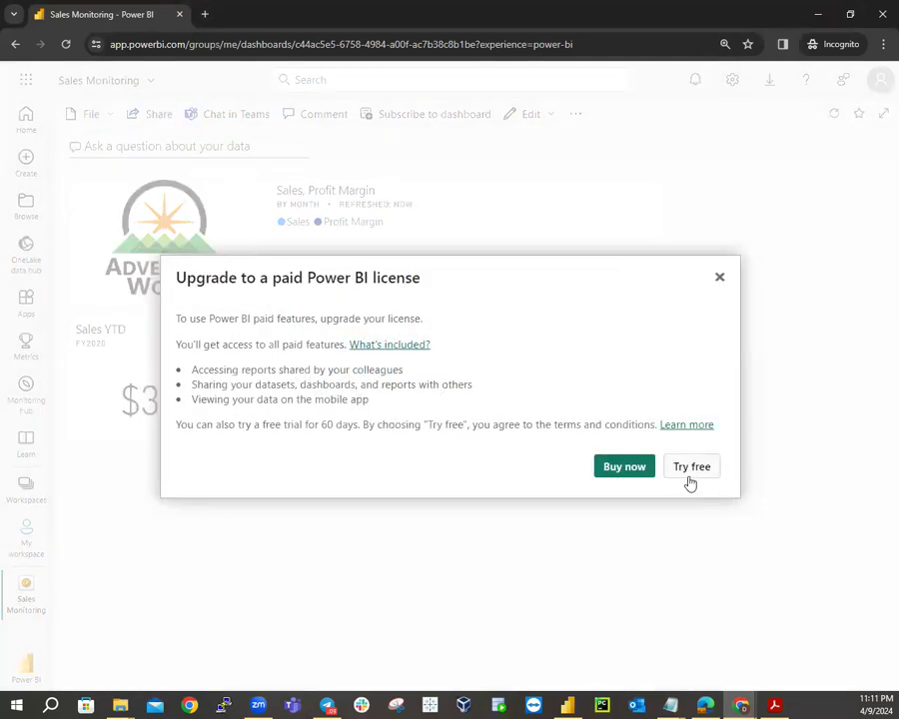
click(719, 277)
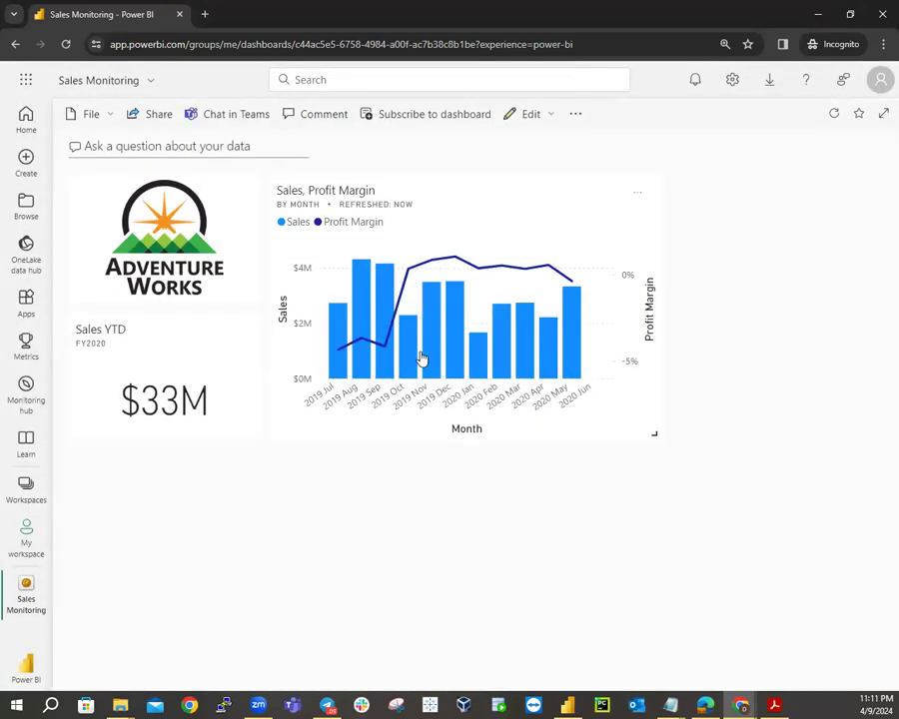
click(112, 118)
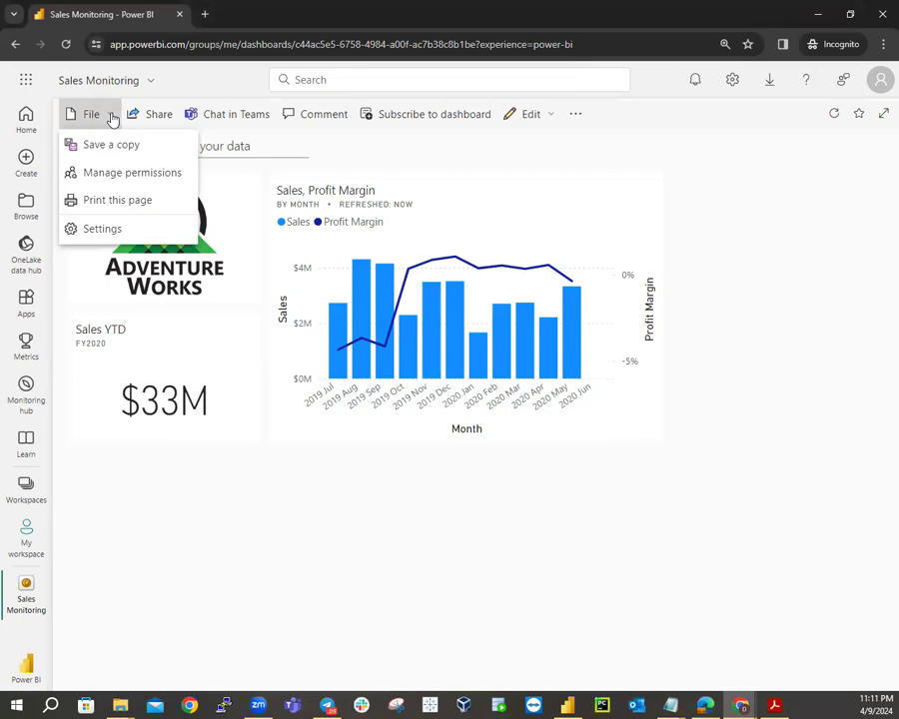
click(547, 157)
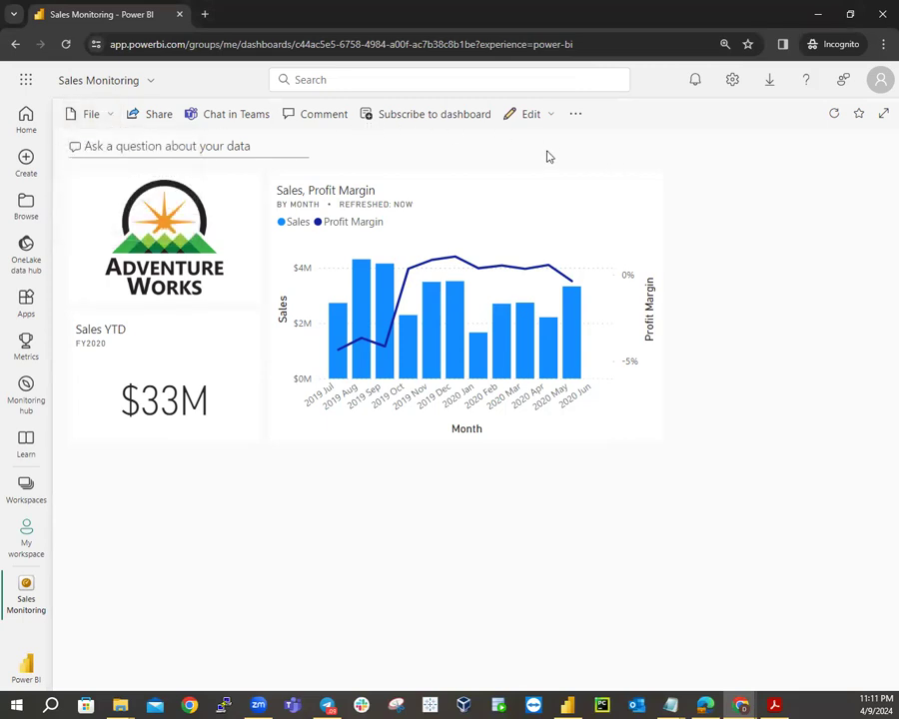
click(552, 118)
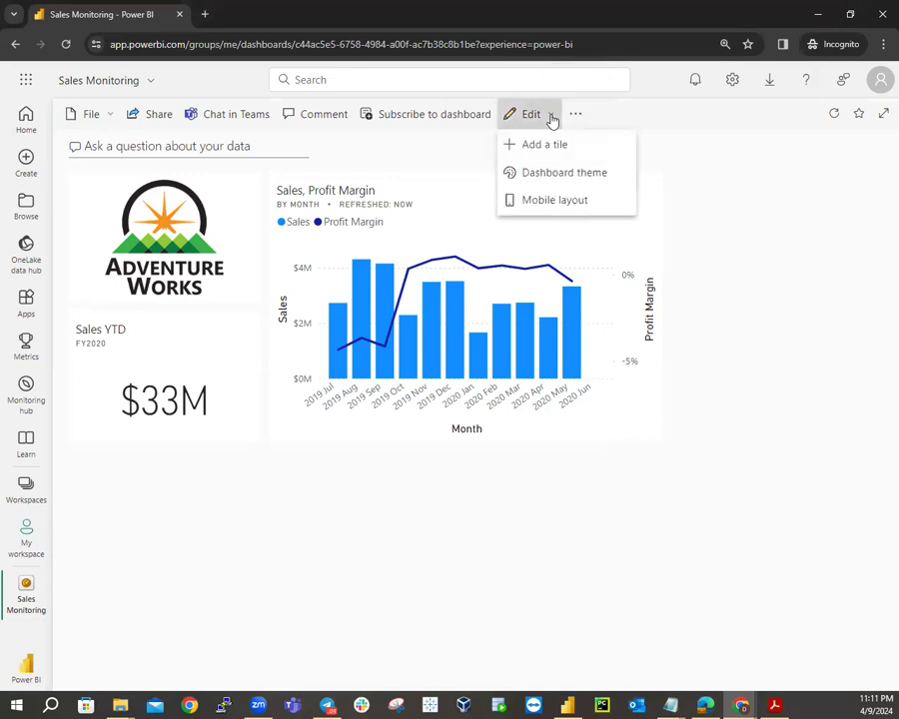
click(579, 116)
click(577, 117)
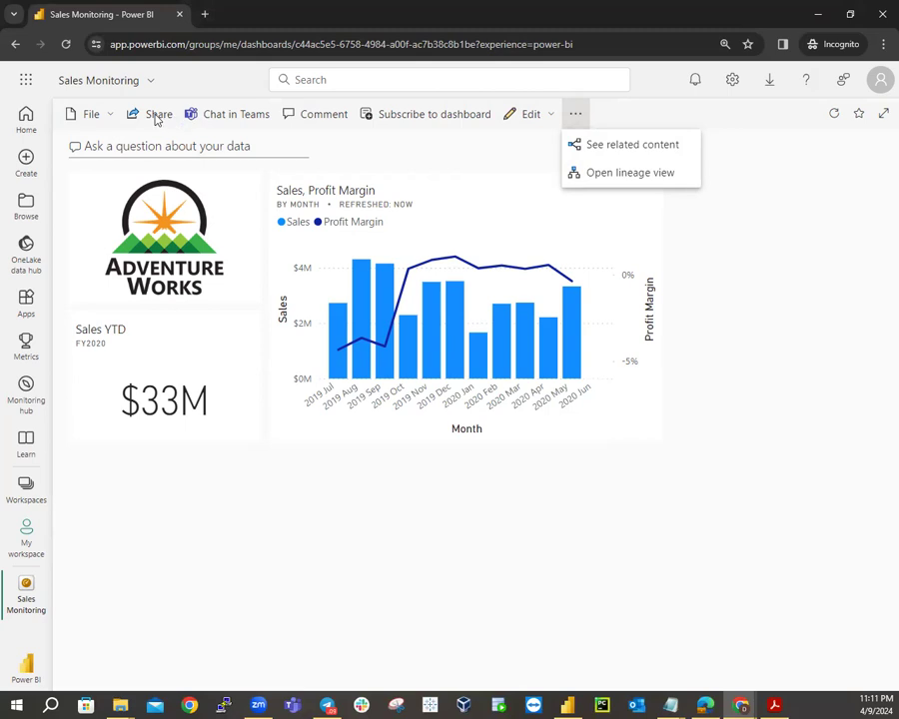
key(Escape)
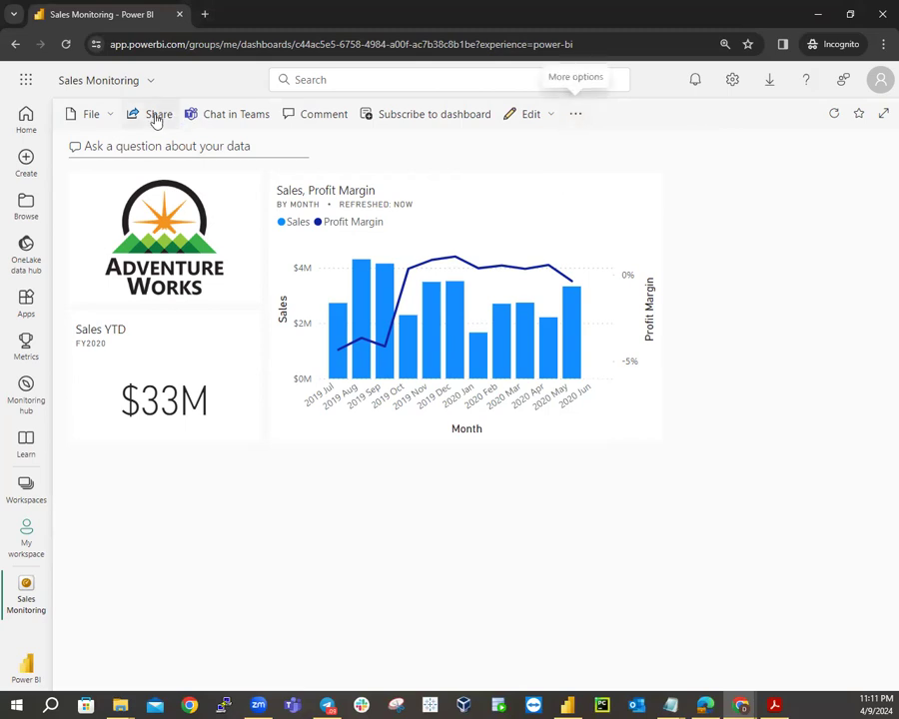
click(156, 117)
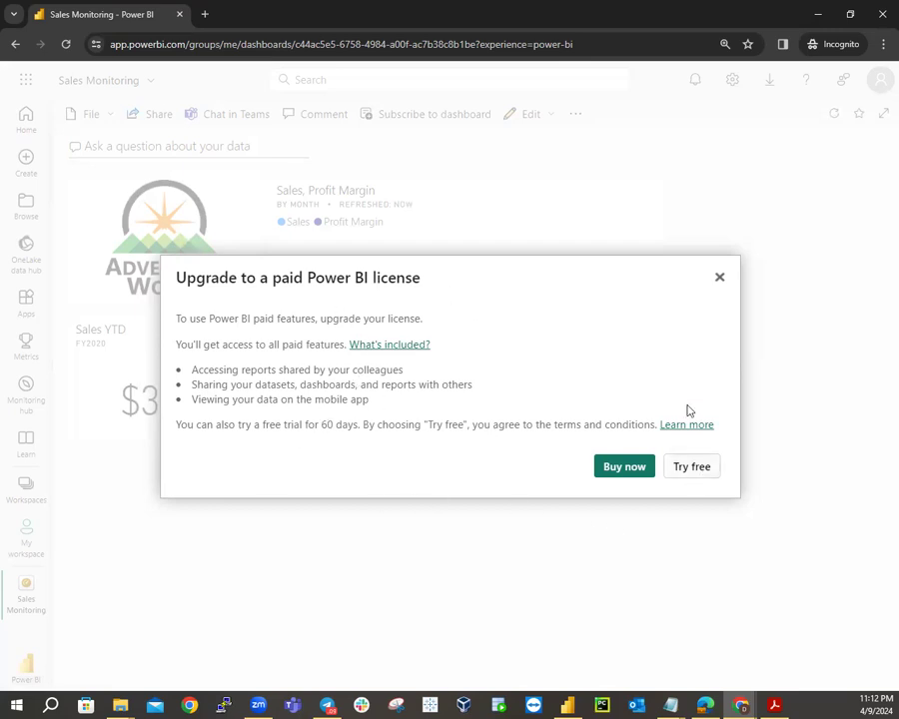
click(720, 277)
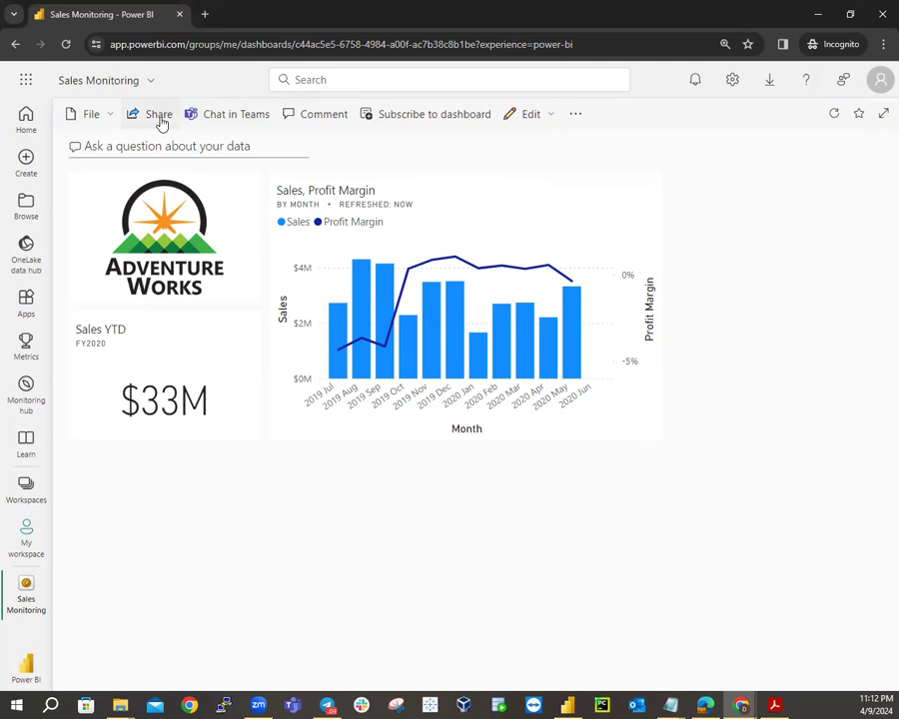
click(576, 116)
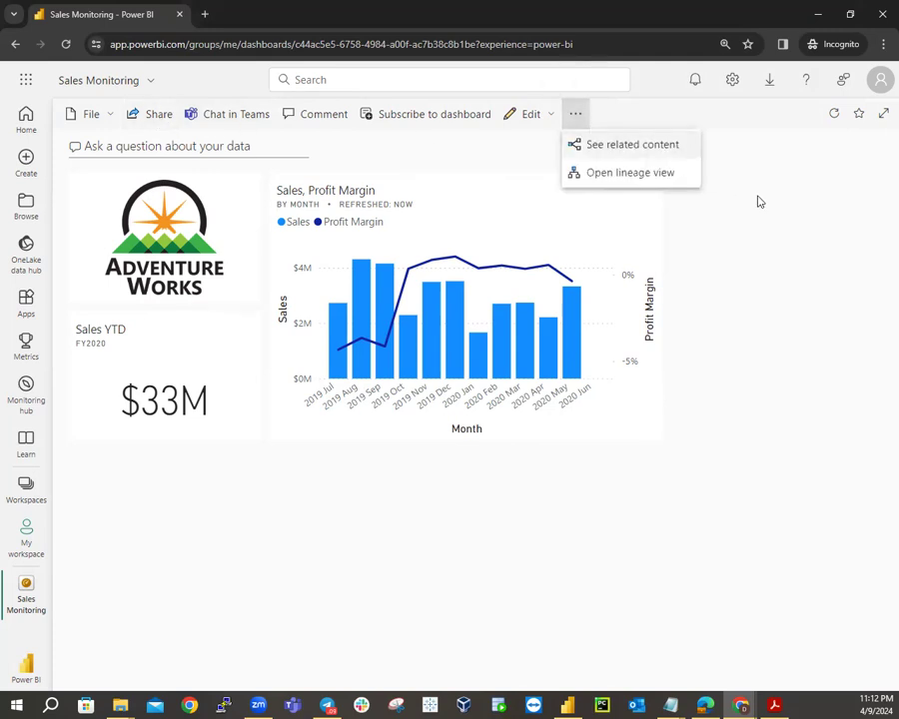
key(Escape)
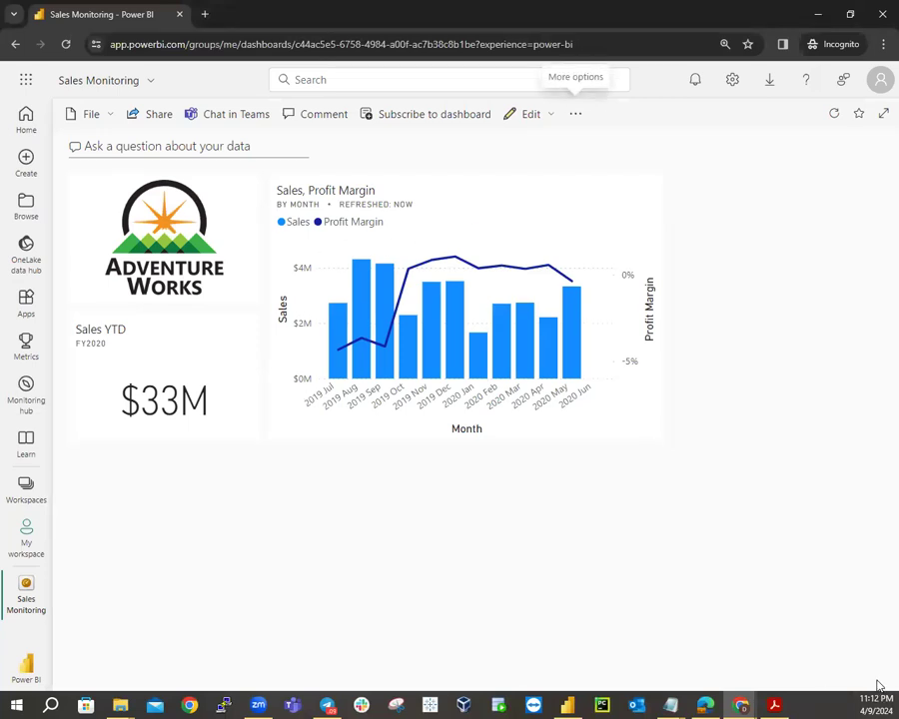